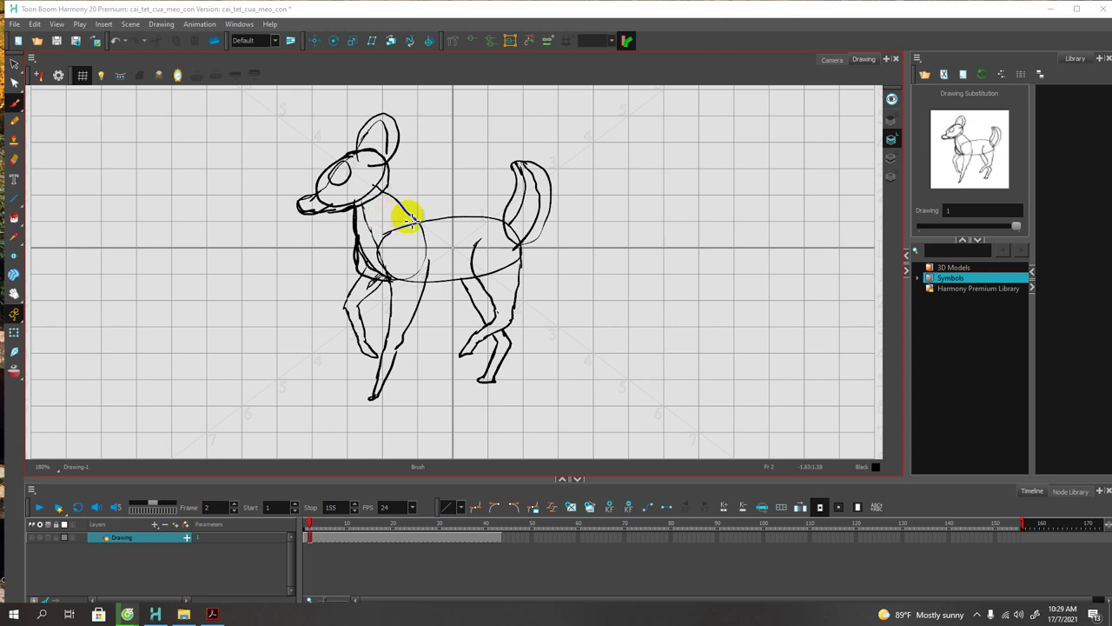
{"action": "left_click", "coordinate": [313, 206]}
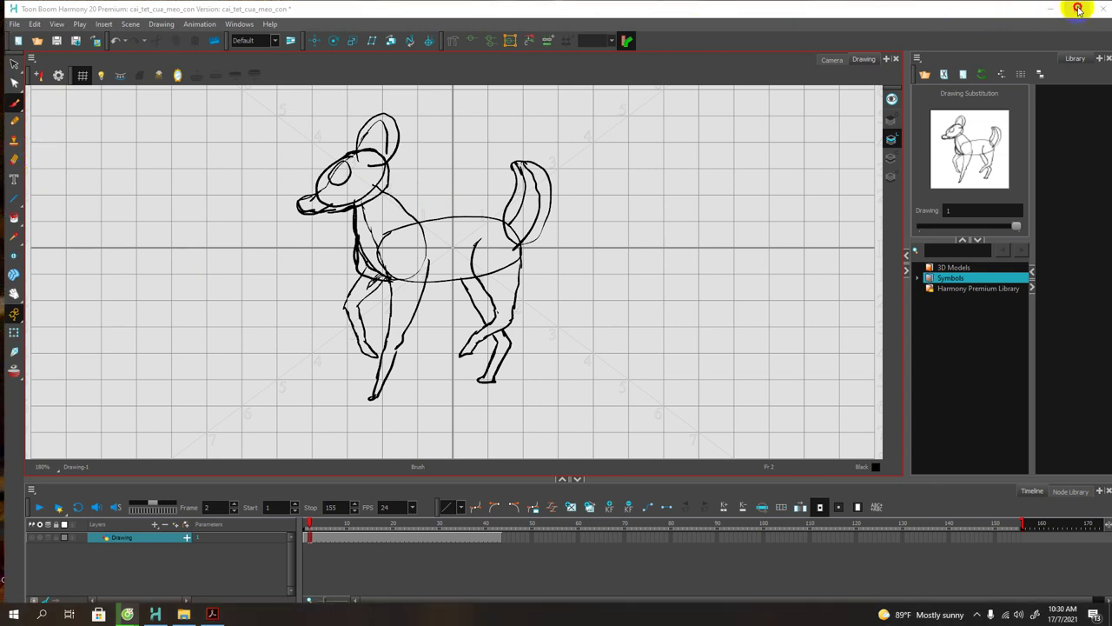
{"action": "left_click", "coordinate": [141, 579]}
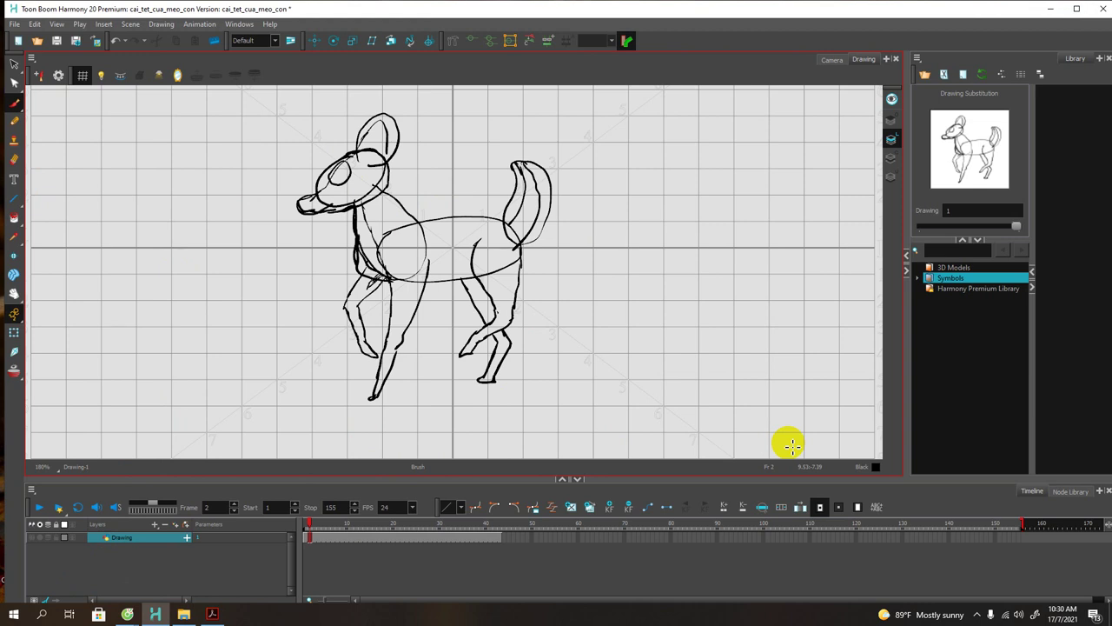
{"action": "key", "text": "ctrl+s"}
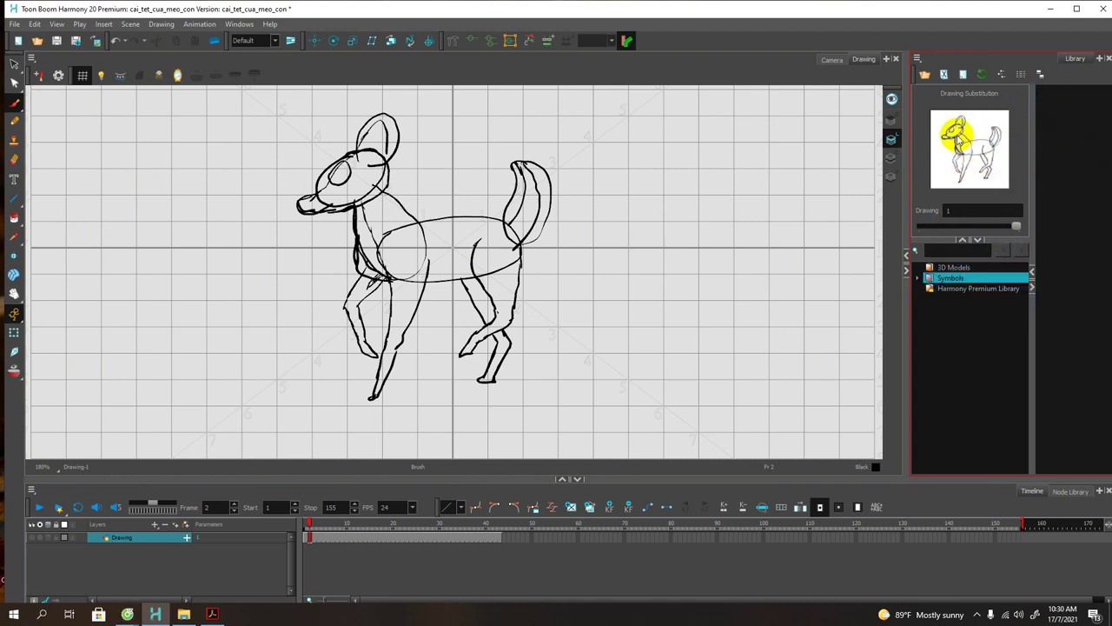
Step: Widen the Library side panel slightly and move the playhead to frame 1
{"action": "left_click_drag", "start_coordinate": [908, 178], "coordinate": [895, 181]}
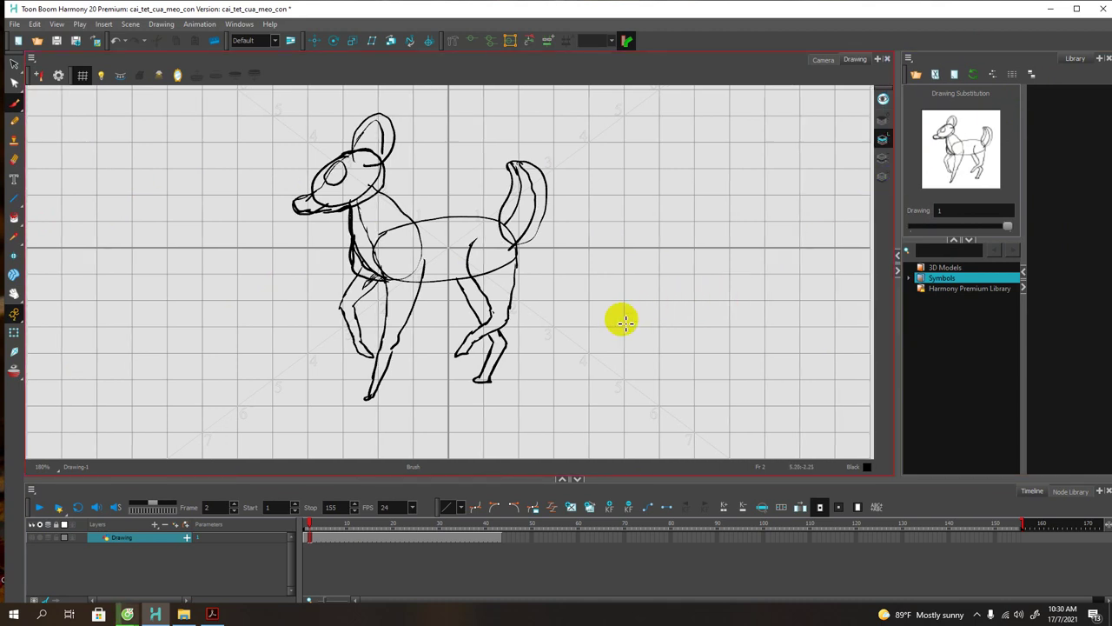
{"action": "left_click", "coordinate": [97, 508]}
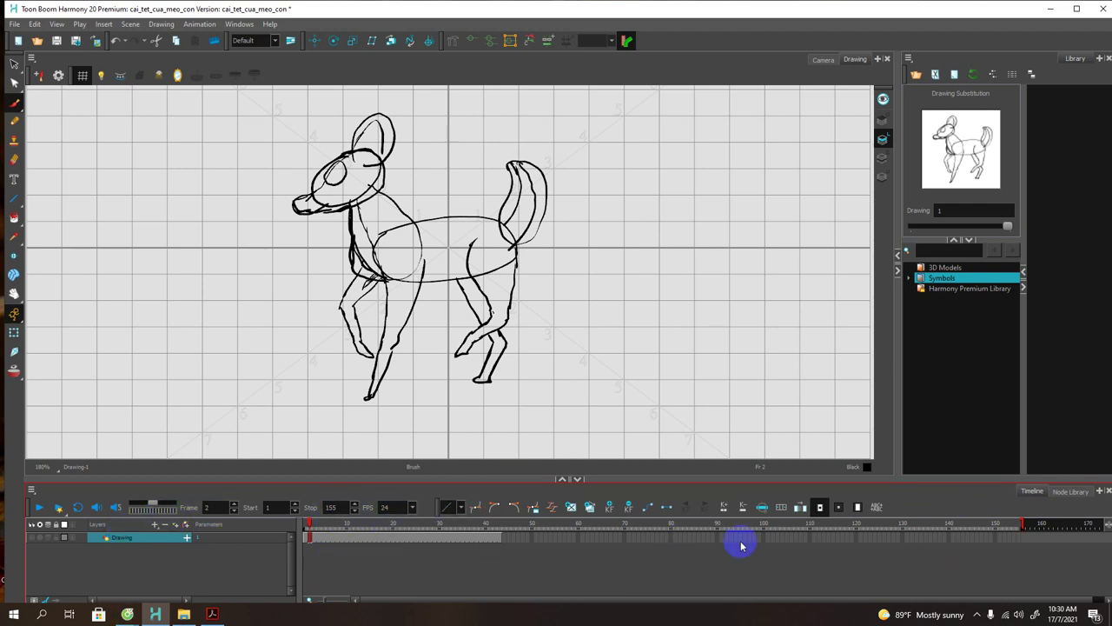
{"action": "left_click", "coordinate": [300, 523]}
{"action": "mouse_move", "coordinate": [301, 522]}
{"action": "left_mouse_down"}
{"action": "mouse_move", "coordinate": [497, 527]}
{"action": "mouse_move", "coordinate": [304, 539]}
{"action": "left_mouse_up"}
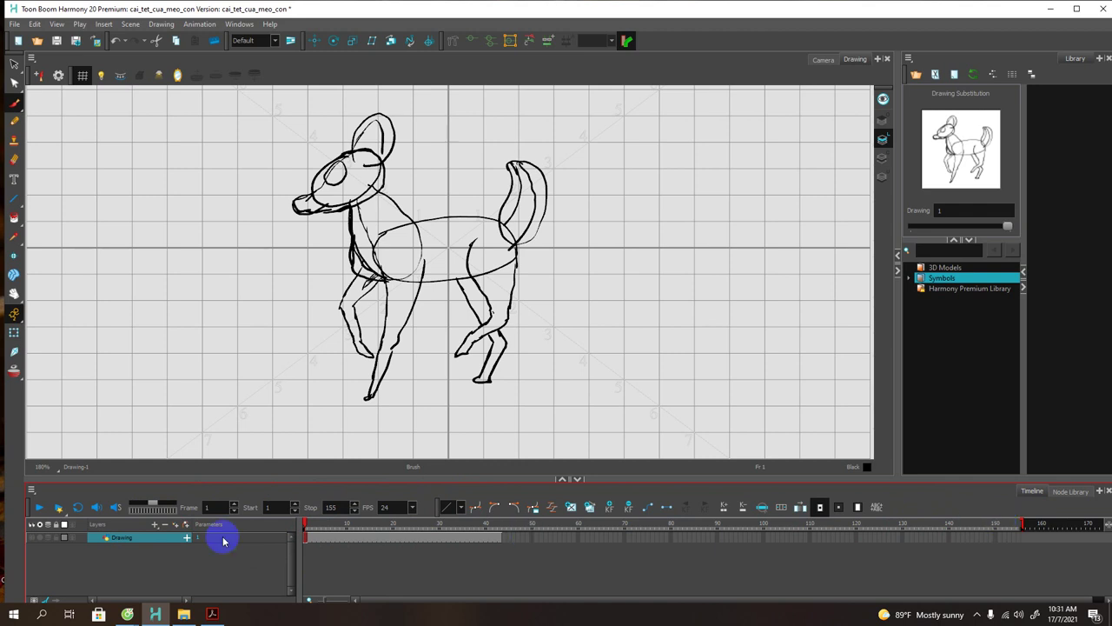
{"action": "mouse_move", "coordinate": [224, 533]}
{"action": "left_mouse_down"}
{"action": "mouse_move", "coordinate": [186, 489]}
{"action": "mouse_move", "coordinate": [192, 447]}
{"action": "left_mouse_up"}
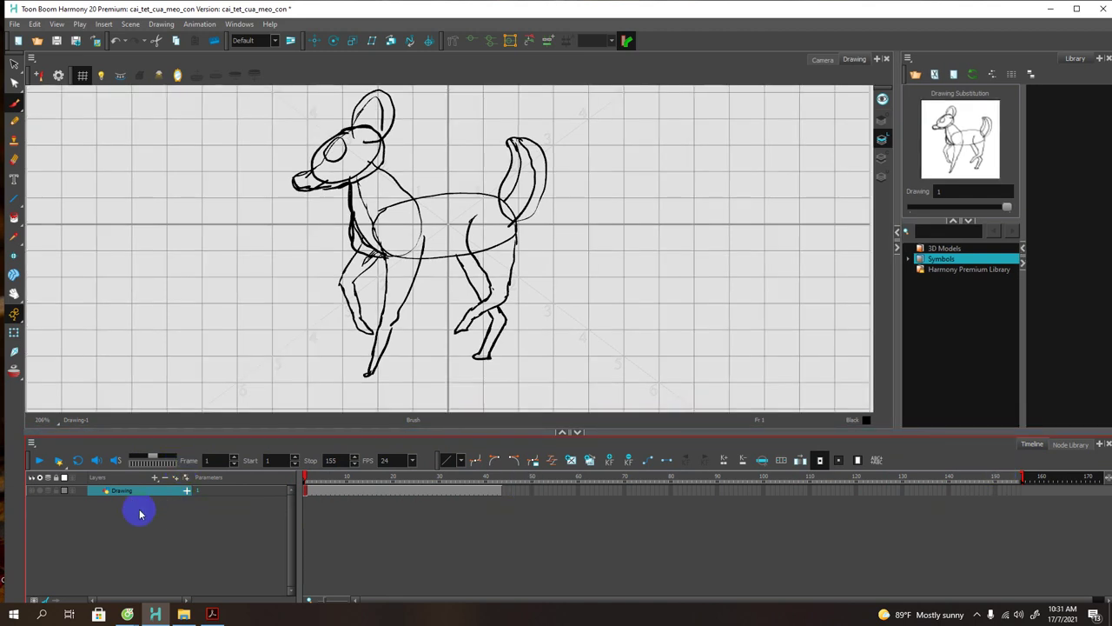
{"action": "left_click", "coordinate": [128, 492]}
{"action": "left_click", "coordinate": [293, 463]}
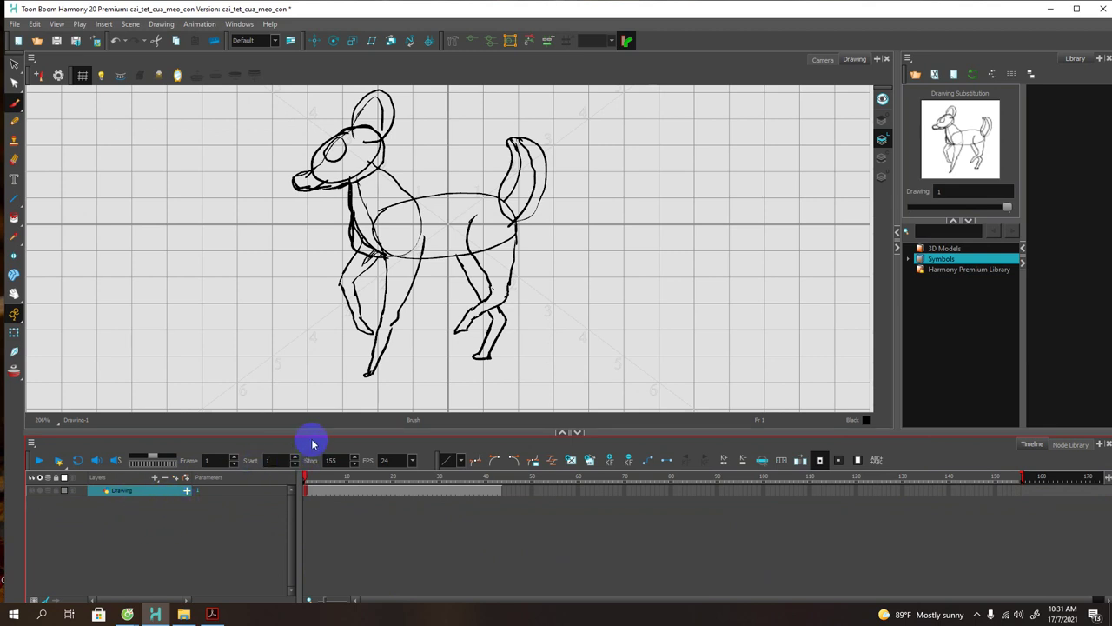
{"action": "left_click_drag", "start_coordinate": [315, 431], "coordinate": [308, 479]}
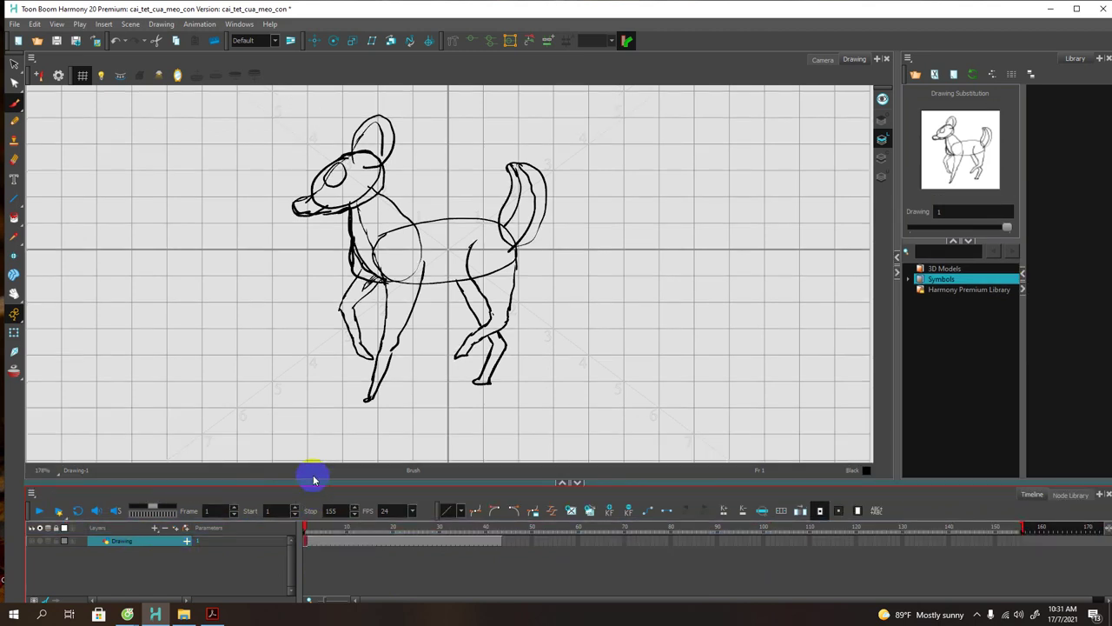
Step: Open the Colour window, enlarge it to list more swatches, and place it over the Library area
{"action": "left_click", "coordinate": [239, 23]}
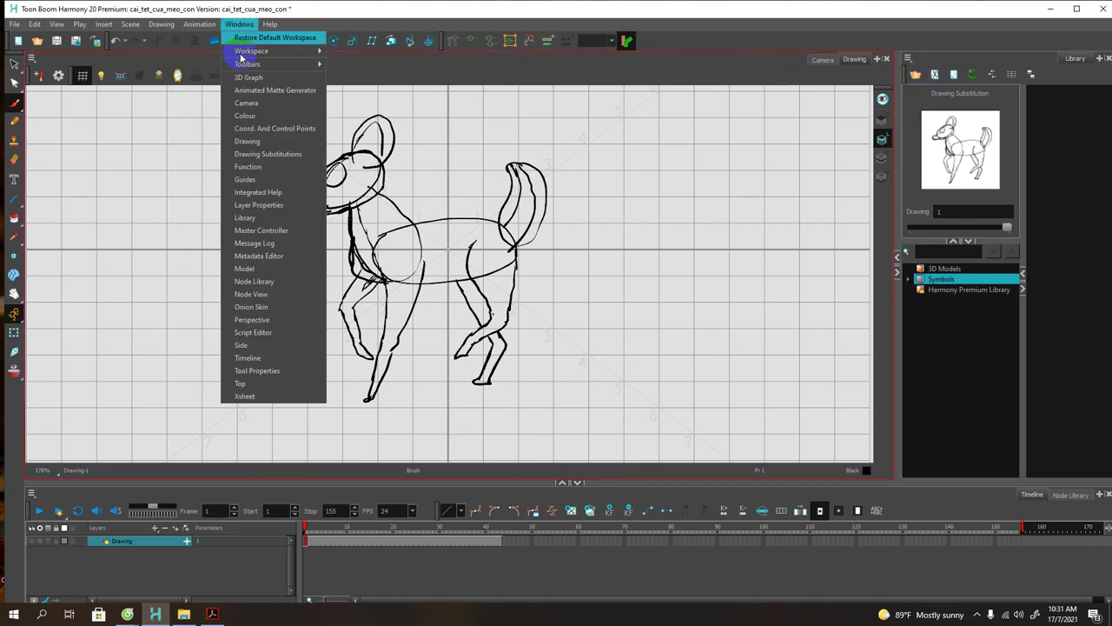
{"action": "left_click", "coordinate": [247, 116]}
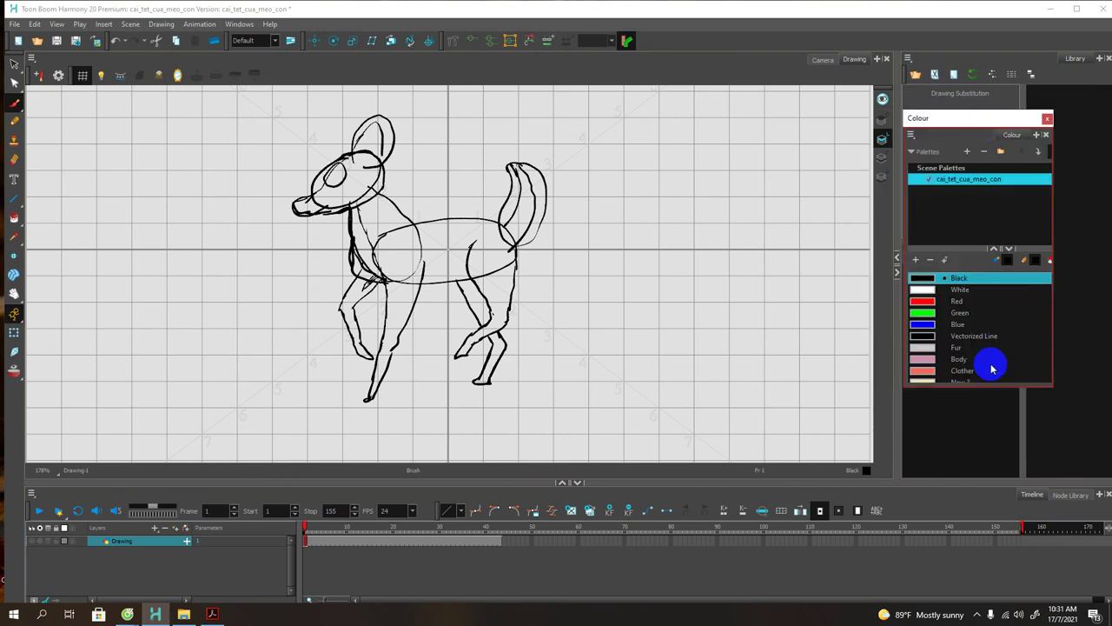
{"action": "left_click_drag", "start_coordinate": [984, 388], "coordinate": [973, 441]}
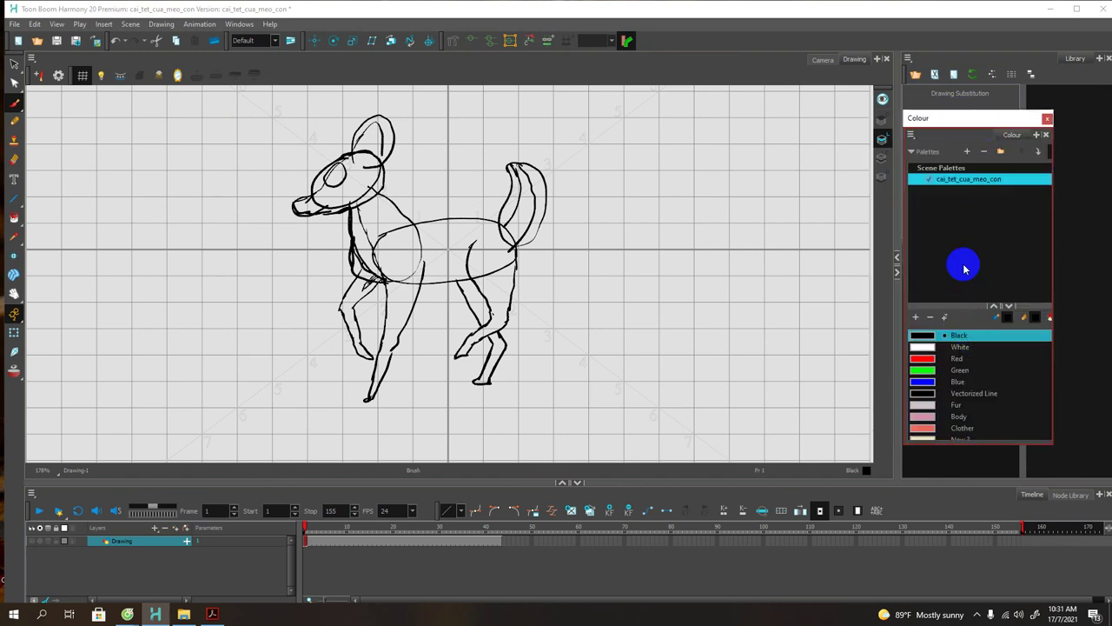
{"action": "left_click_drag", "start_coordinate": [968, 305], "coordinate": [963, 238]}
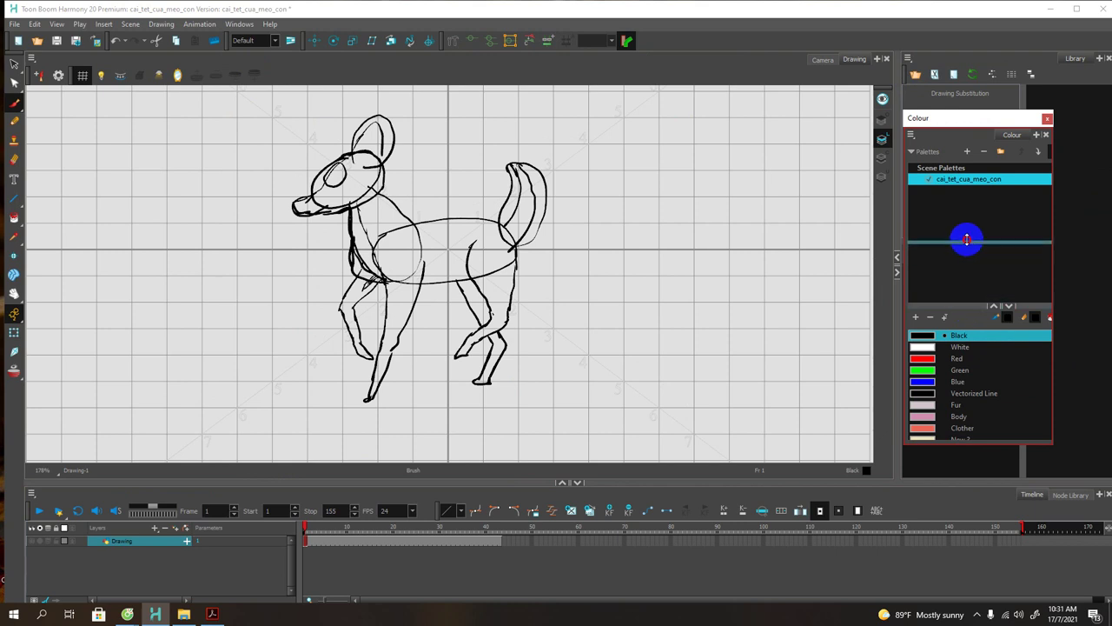
{"action": "left_click_drag", "start_coordinate": [970, 121], "coordinate": [989, 166]}
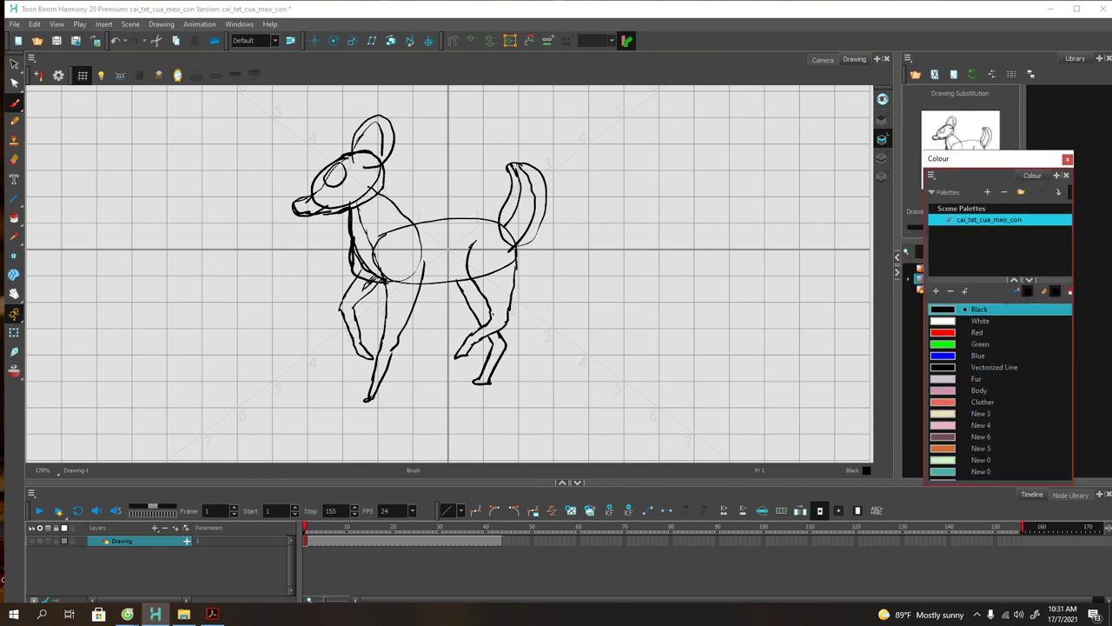
Step: Open the brush's Tool Properties window, narrow it, and move it clear of the drawing canvas
{"action": "left_click", "coordinate": [993, 99]}
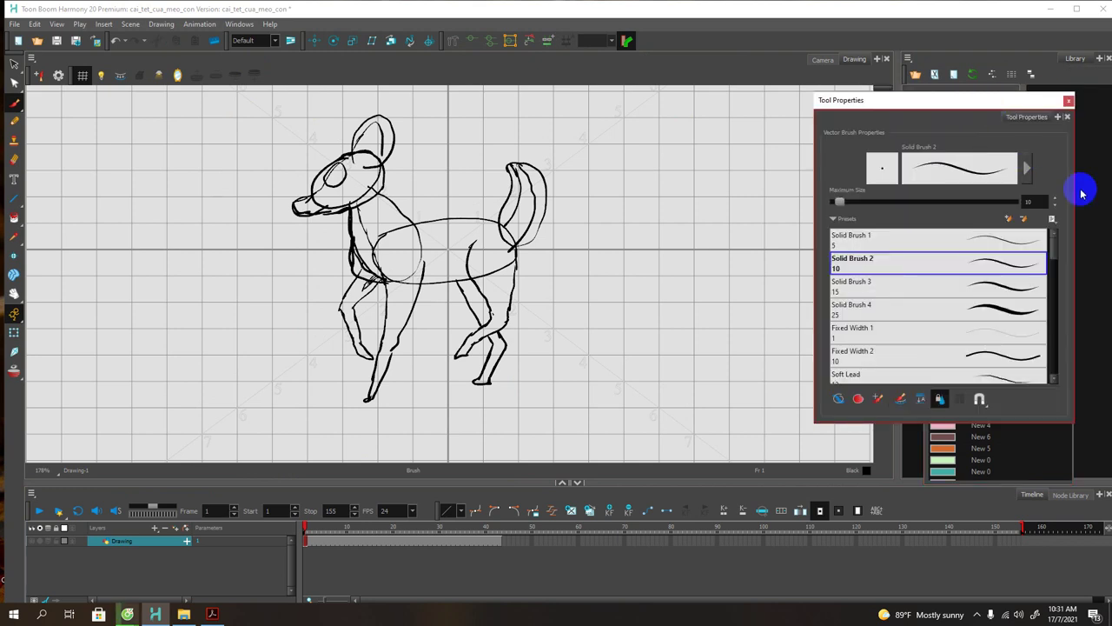
{"action": "left_click_drag", "start_coordinate": [1076, 188], "coordinate": [973, 189]}
{"action": "left_click", "coordinate": [856, 101]}
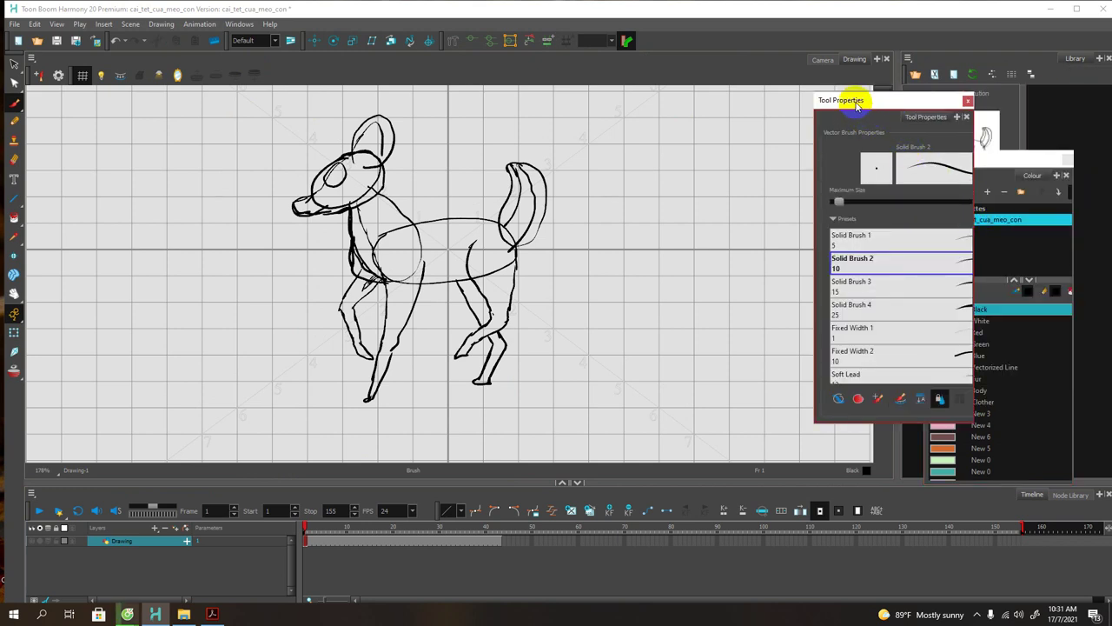
{"action": "left_click_drag", "start_coordinate": [856, 101], "coordinate": [962, 139]}
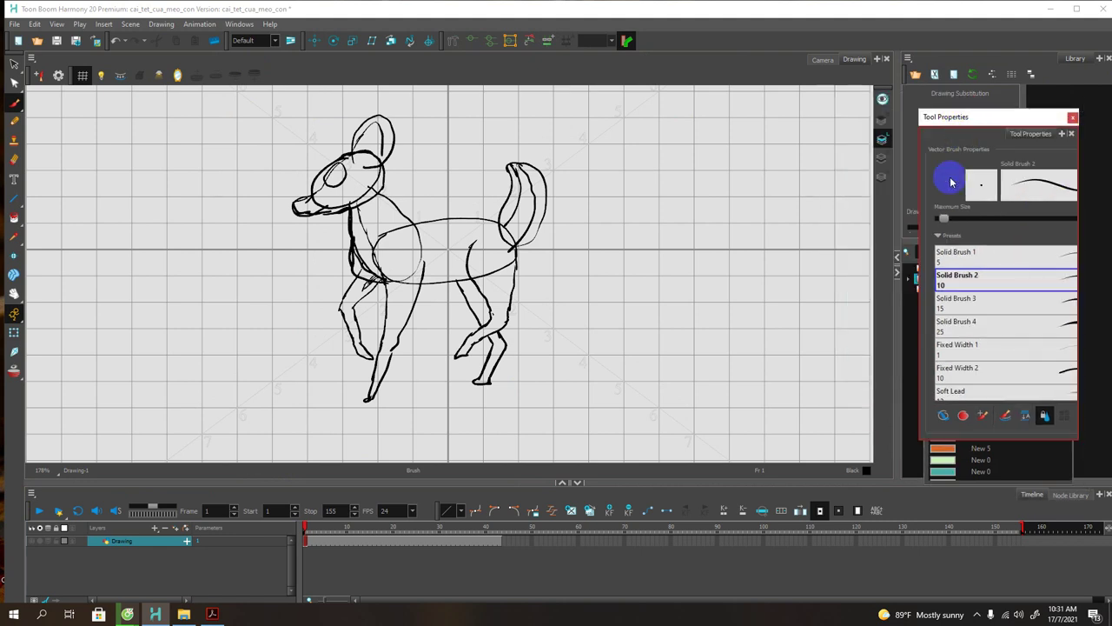
Step: Try the Solid Brush 3, Solid Brush 4 and Fixed Width presets, and settle on Solid Brush 1, size 5
{"action": "left_click", "coordinate": [961, 301]}
{"action": "left_click", "coordinate": [961, 328]}
{"action": "left_click", "coordinate": [962, 356]}
{"action": "left_click", "coordinate": [956, 373]}
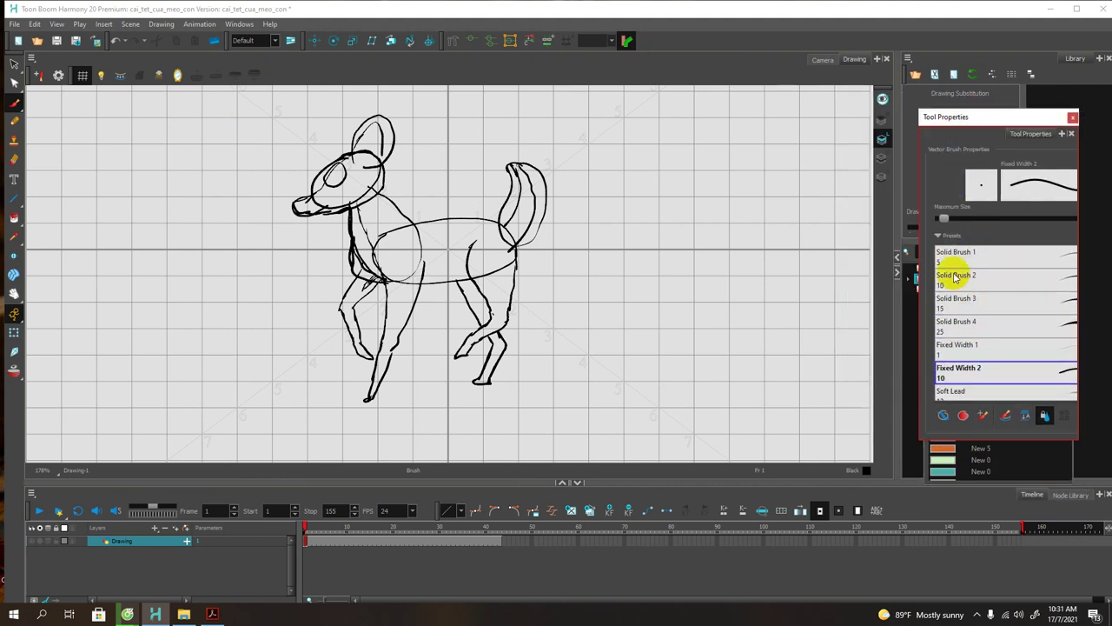
{"action": "left_click", "coordinate": [970, 119]}
{"action": "left_click_drag", "start_coordinate": [970, 119], "coordinate": [874, 105]}
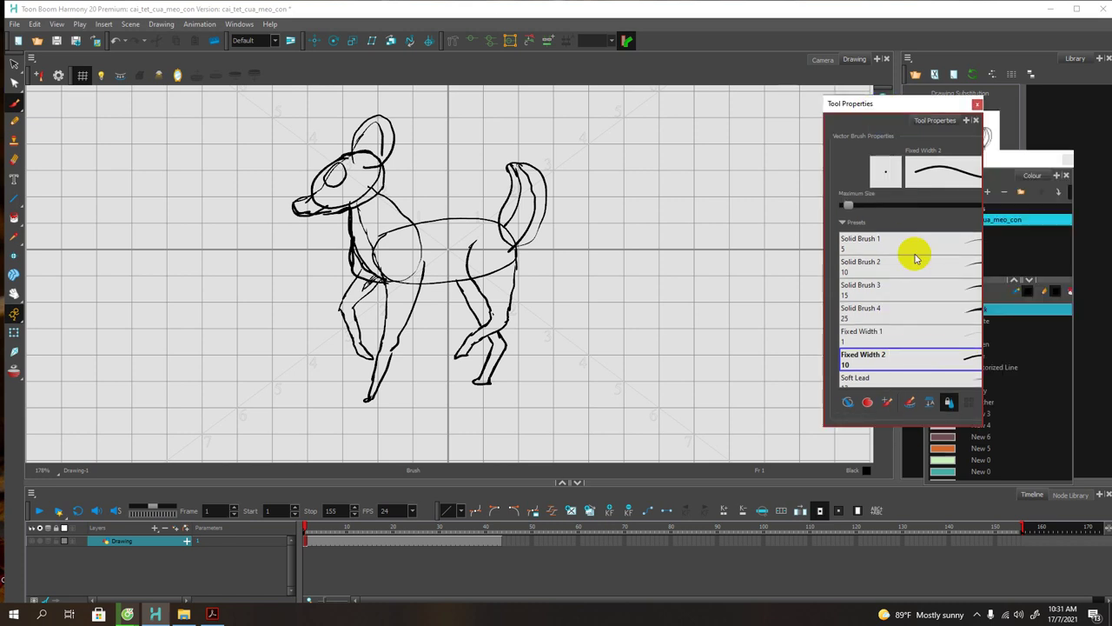
{"action": "left_click", "coordinate": [865, 242]}
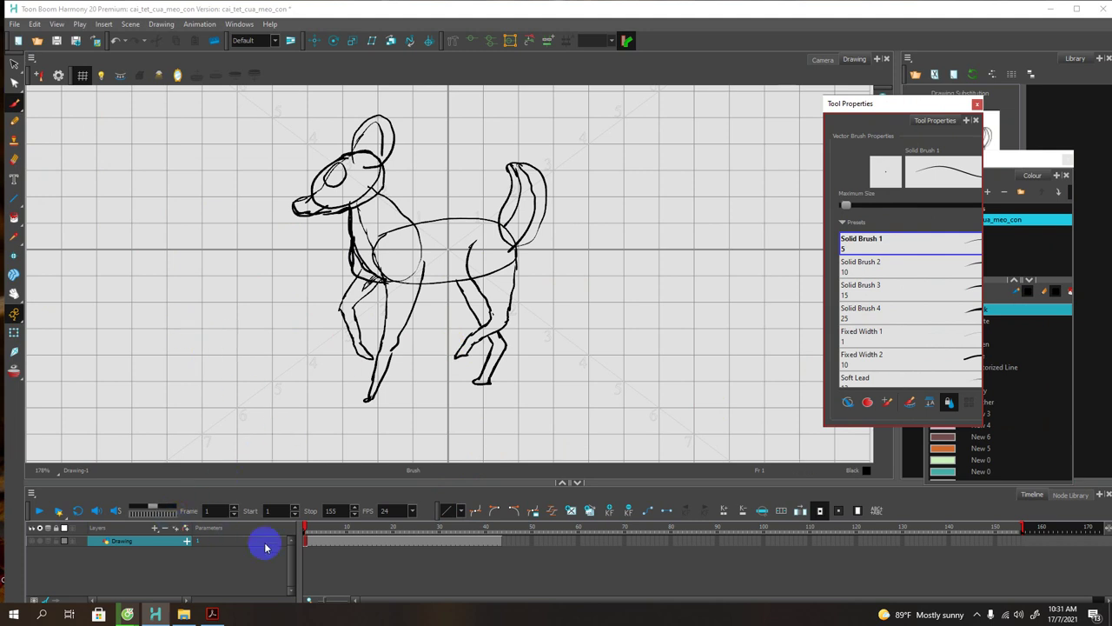
Step: Enlarge the Timeline panel and move the Tool Properties window off the Drawing view
{"action": "left_click", "coordinate": [115, 547]}
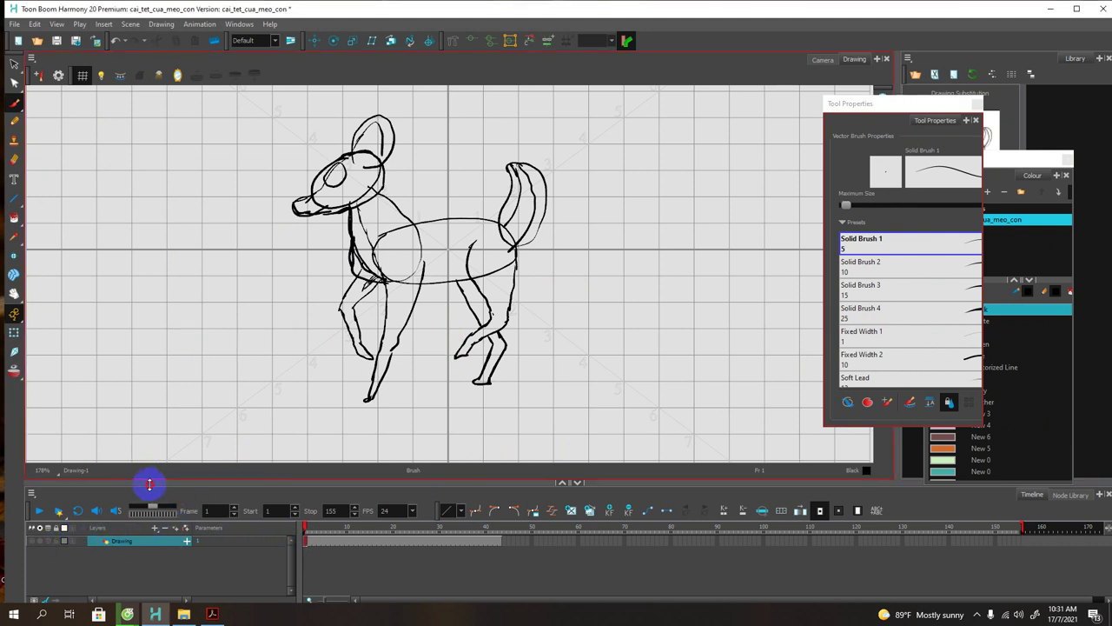
{"action": "left_click_drag", "start_coordinate": [148, 484], "coordinate": [181, 355]}
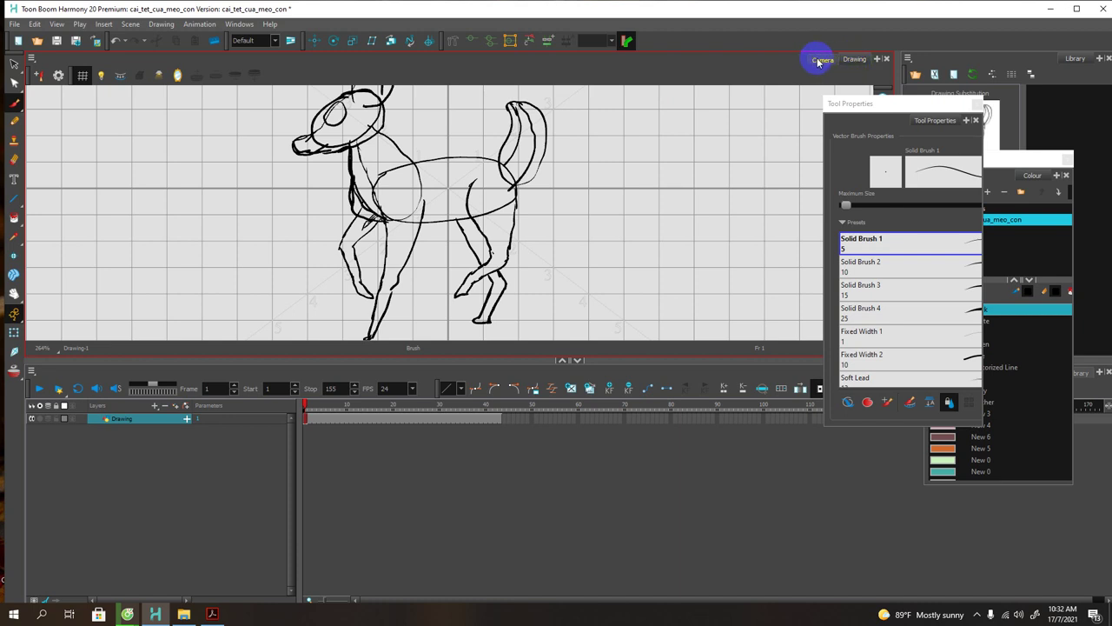
{"action": "left_click_drag", "start_coordinate": [861, 96], "coordinate": [950, 116]}
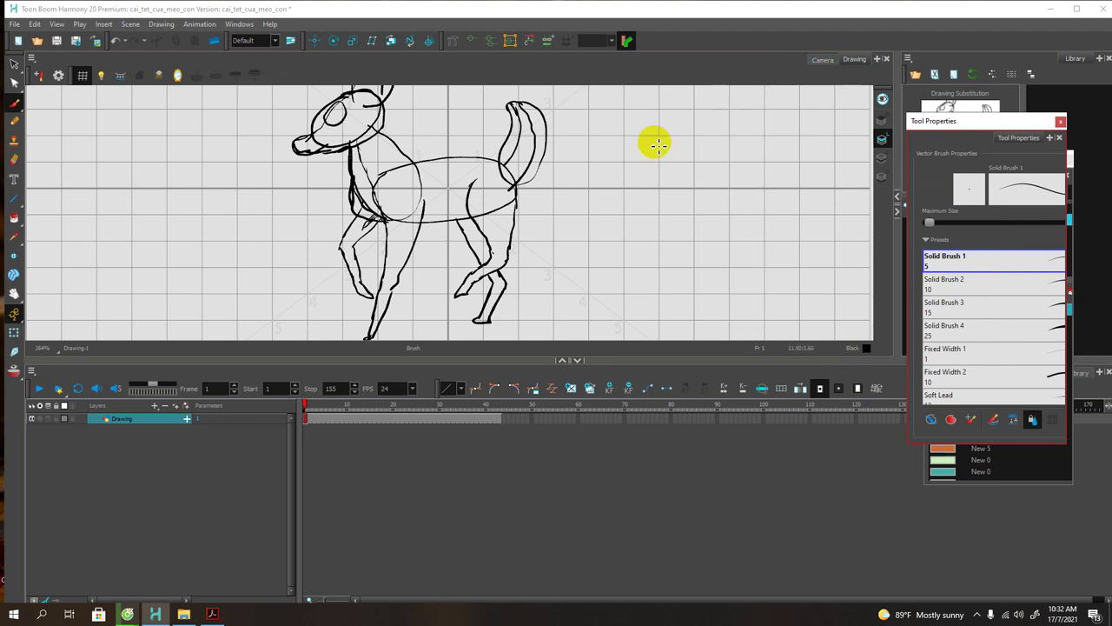
{"action": "mouse_move", "coordinate": [616, 342]}
{"action": "left_mouse_down"}
{"action": "mouse_move", "coordinate": [603, 360]}
{"action": "mouse_move", "coordinate": [630, 381]}
{"action": "left_mouse_up"}
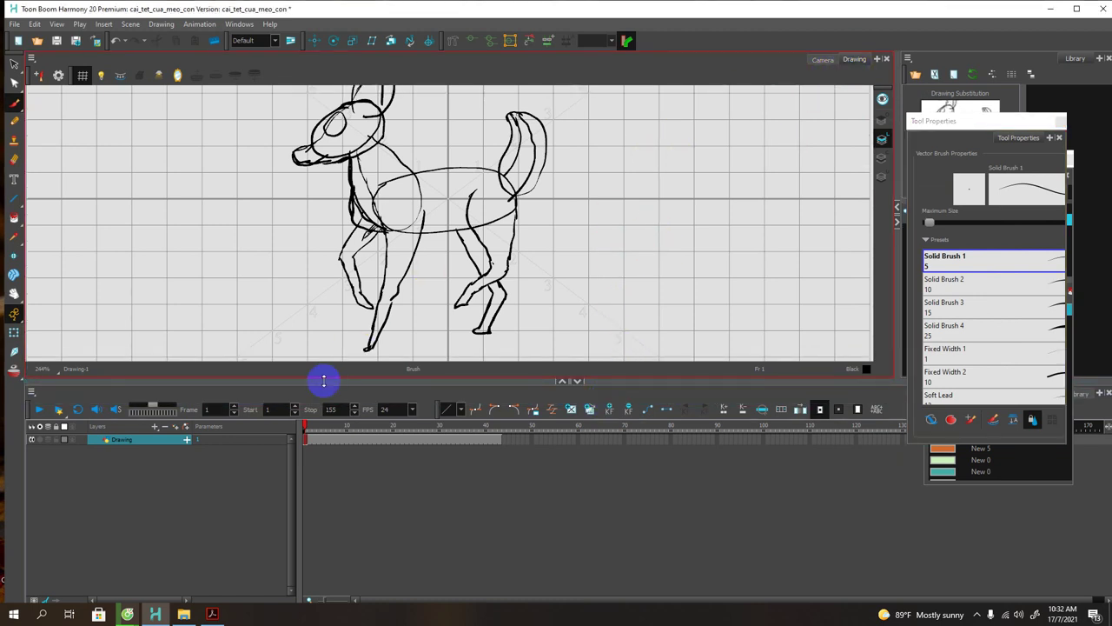
{"action": "left_click", "coordinate": [265, 433]}
{"action": "left_click", "coordinate": [218, 405]}
{"action": "left_click", "coordinate": [87, 437]}
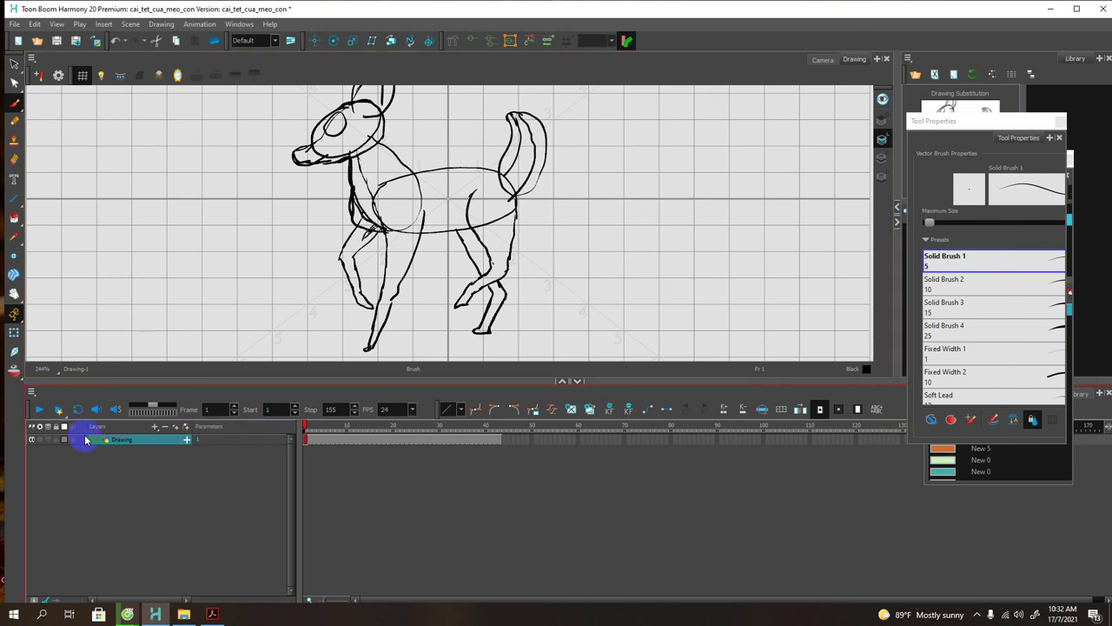
{"action": "left_click", "coordinate": [462, 372]}
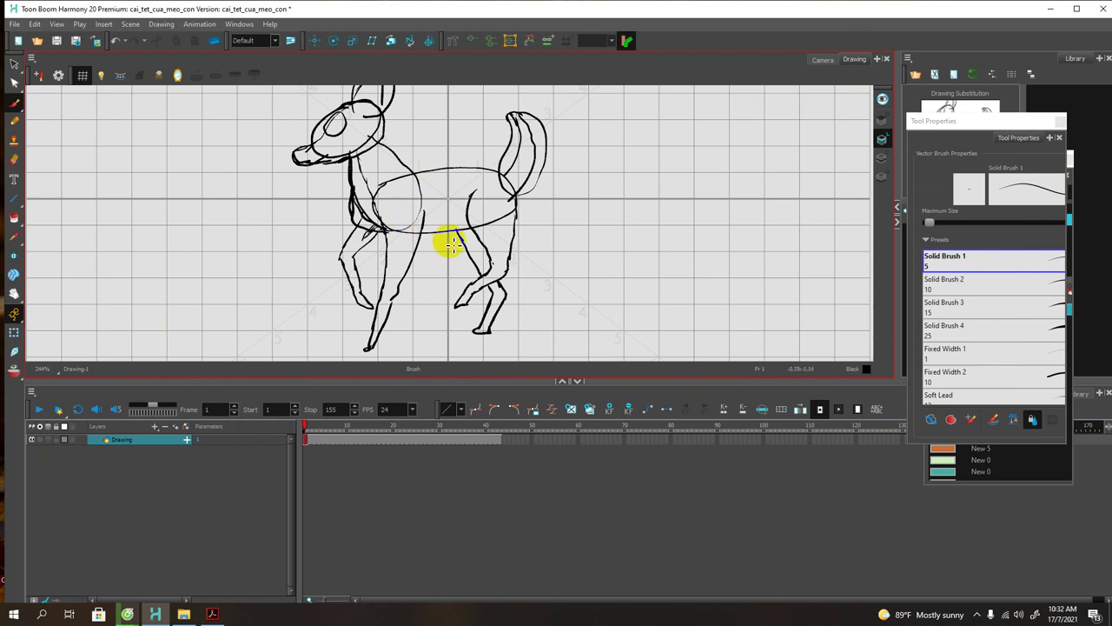
Step: Fit the whole deer sketch in the Drawing view and reduce the Timeline panel's height to enlarge the canvas
{"action": "scroll", "coordinate": [468, 255], "scroll_direction": "down", "scroll_amount": 2}
{"action": "scroll", "coordinate": [466, 250], "scroll_direction": "down", "scroll_amount": 2}
{"action": "scroll", "coordinate": [467, 250], "scroll_direction": "up", "scroll_amount": 4}
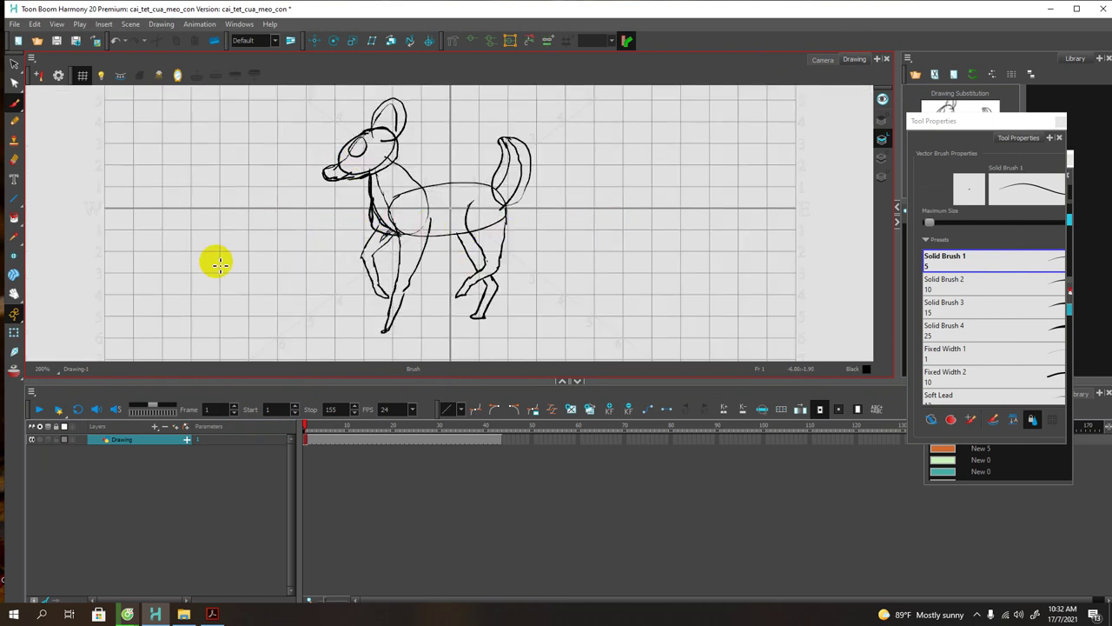
{"action": "left_click", "coordinate": [294, 378]}
{"action": "left_click_drag", "start_coordinate": [296, 379], "coordinate": [290, 401]}
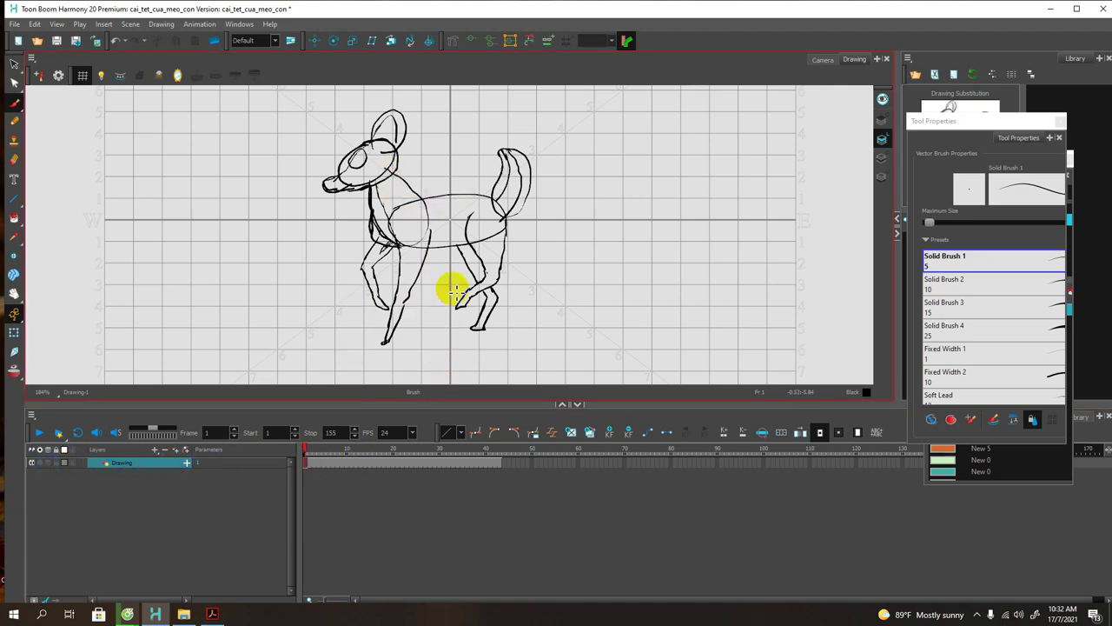
{"action": "mouse_move", "coordinate": [402, 299]}
{"action": "left_mouse_down"}
{"action": "mouse_move", "coordinate": [386, 341]}
{"action": "mouse_move", "coordinate": [408, 327]}
{"action": "mouse_move", "coordinate": [398, 266]}
{"action": "left_mouse_up"}
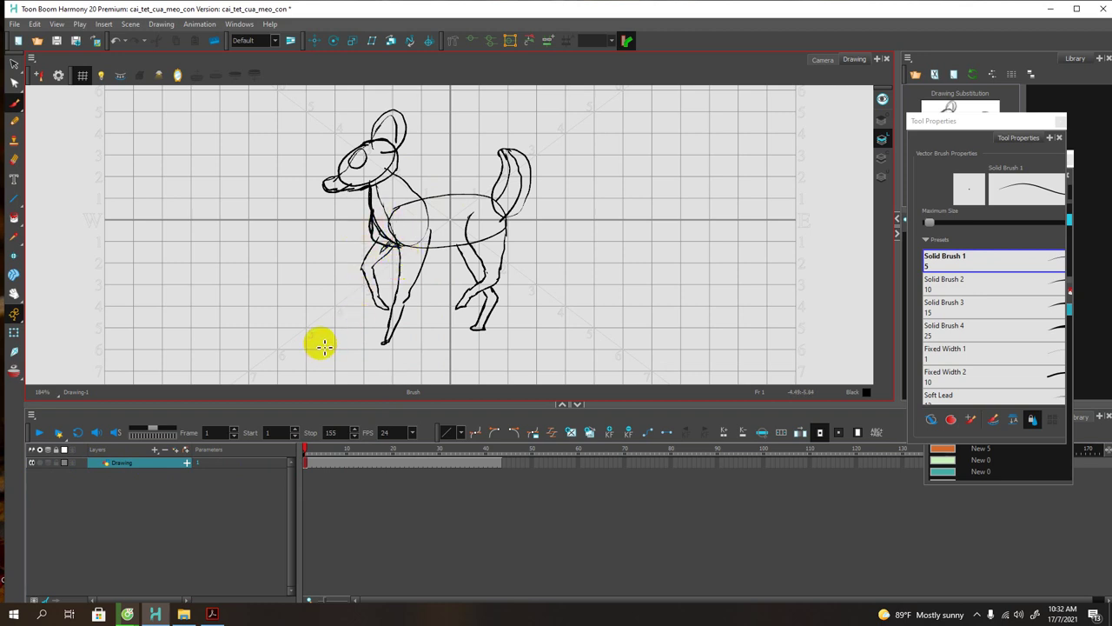
{"action": "left_click_drag", "start_coordinate": [419, 243], "coordinate": [420, 245]}
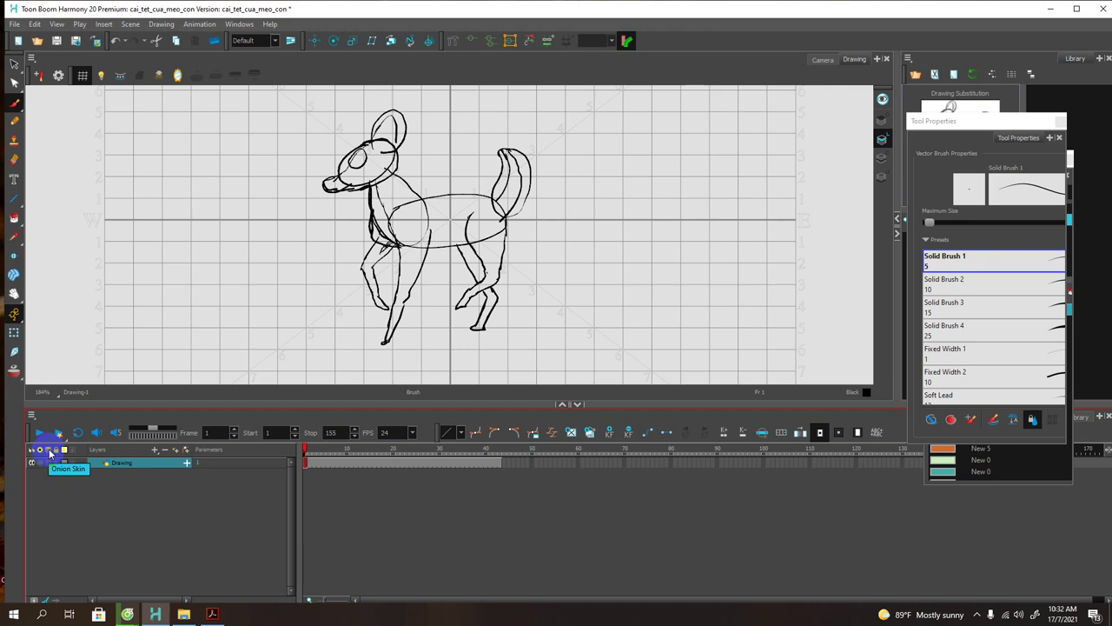
Step: Go to frame 43 at the end of the Drawing layer's exposure and shrink the Timeline panel further
{"action": "left_click", "coordinate": [309, 461]}
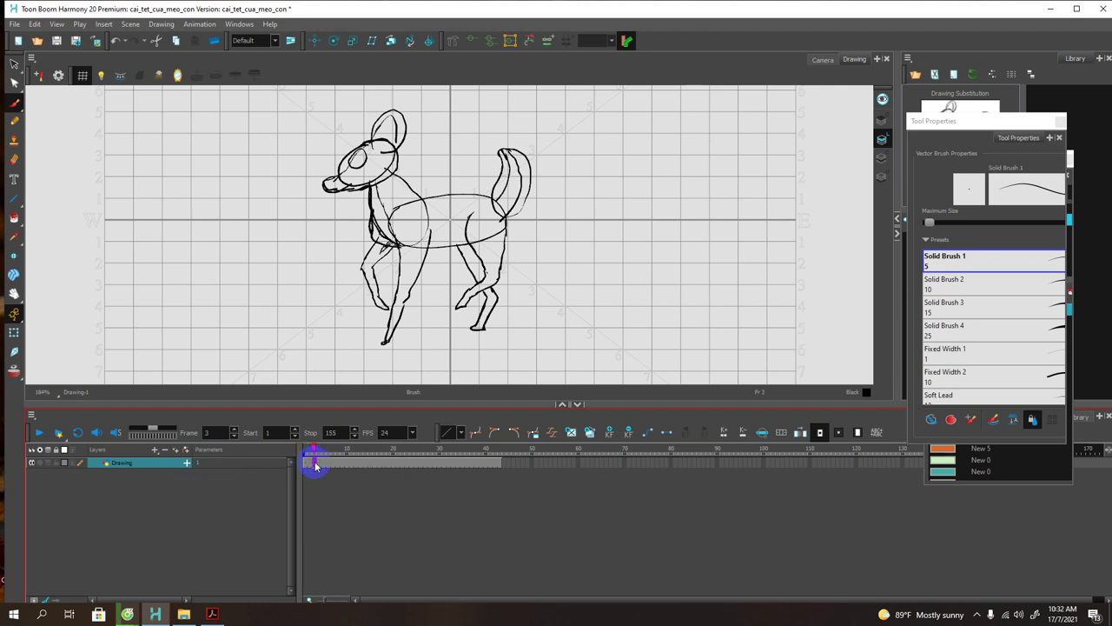
{"action": "left_click_drag", "start_coordinate": [315, 463], "coordinate": [331, 465]}
{"action": "left_click", "coordinate": [305, 461]}
{"action": "left_click", "coordinate": [498, 467]}
{"action": "left_click", "coordinate": [825, 402]}
{"action": "left_click_drag", "start_coordinate": [745, 405], "coordinate": [745, 432]}
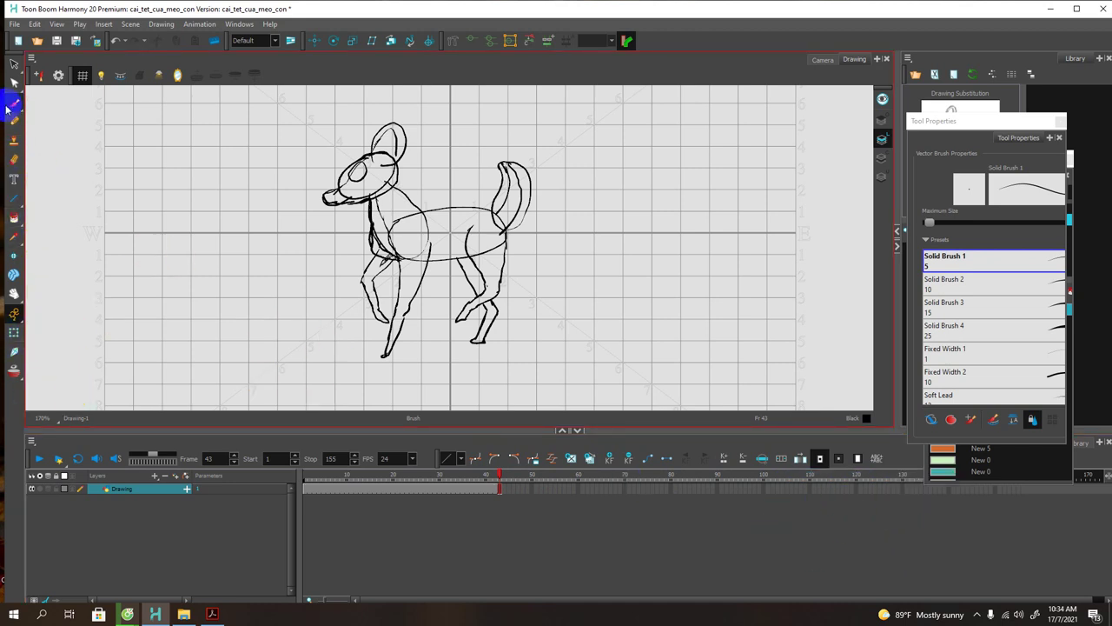
Step: Review the variants of the Select and Brush tools, keeping Brush as the active tool
{"action": "left_click", "coordinate": [14, 64]}
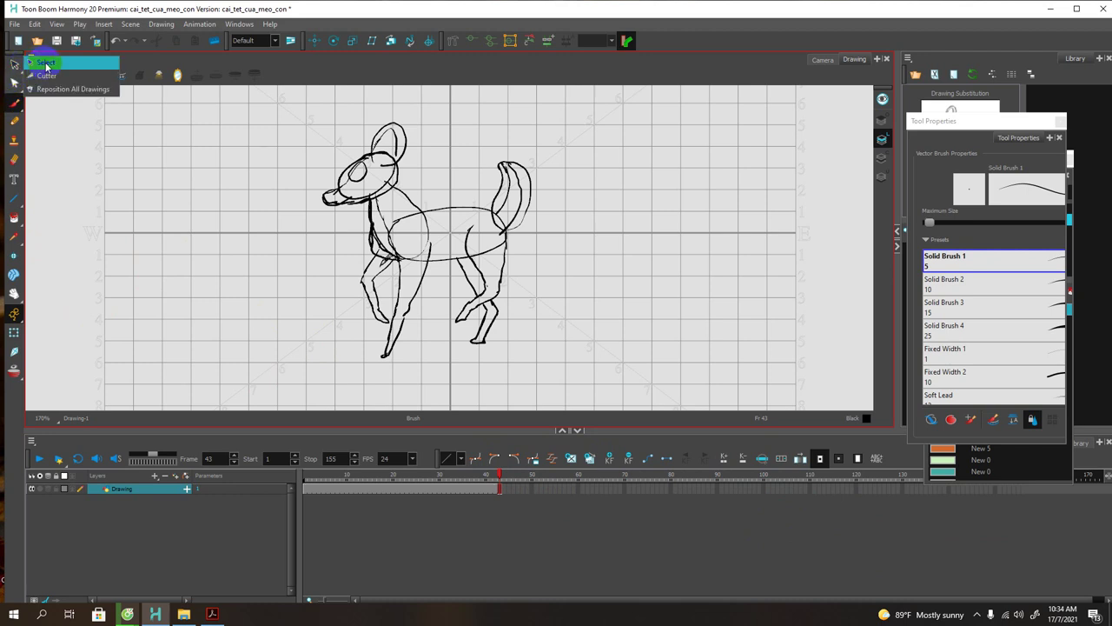
{"action": "left_click", "coordinate": [52, 71]}
{"action": "mouse_move", "coordinate": [52, 71]}
{"action": "left_mouse_down"}
{"action": "mouse_move", "coordinate": [16, 81]}
{"action": "mouse_move", "coordinate": [13, 97]}
{"action": "mouse_move", "coordinate": [14, 85]}
{"action": "mouse_move", "coordinate": [16, 111]}
{"action": "mouse_move", "coordinate": [57, 104]}
{"action": "left_mouse_up"}
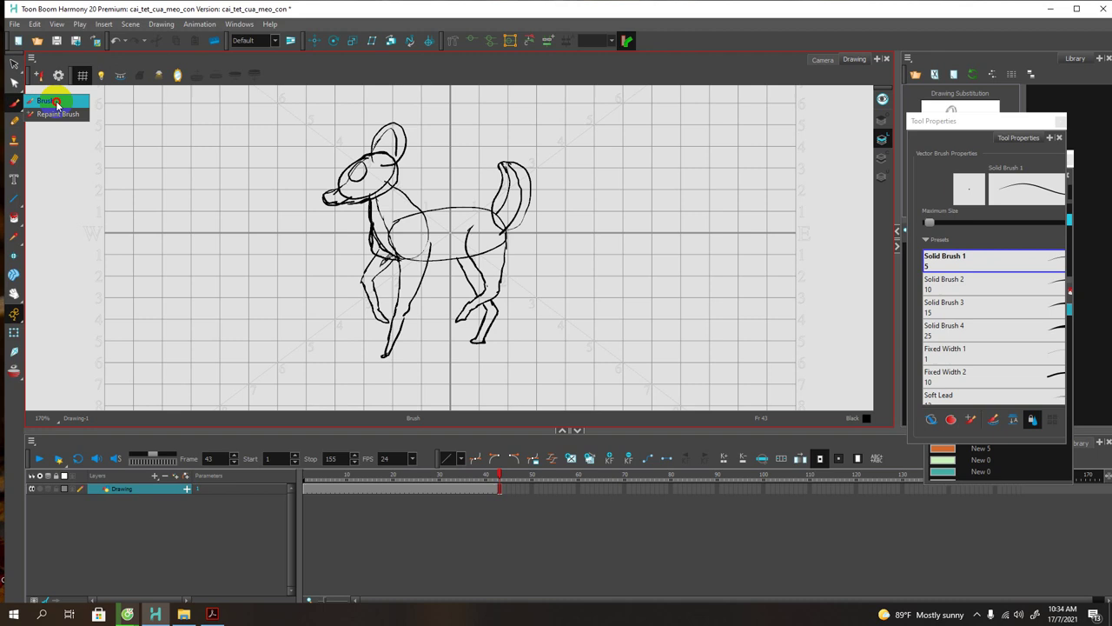
{"action": "left_click_drag", "start_coordinate": [57, 104], "coordinate": [56, 104]}
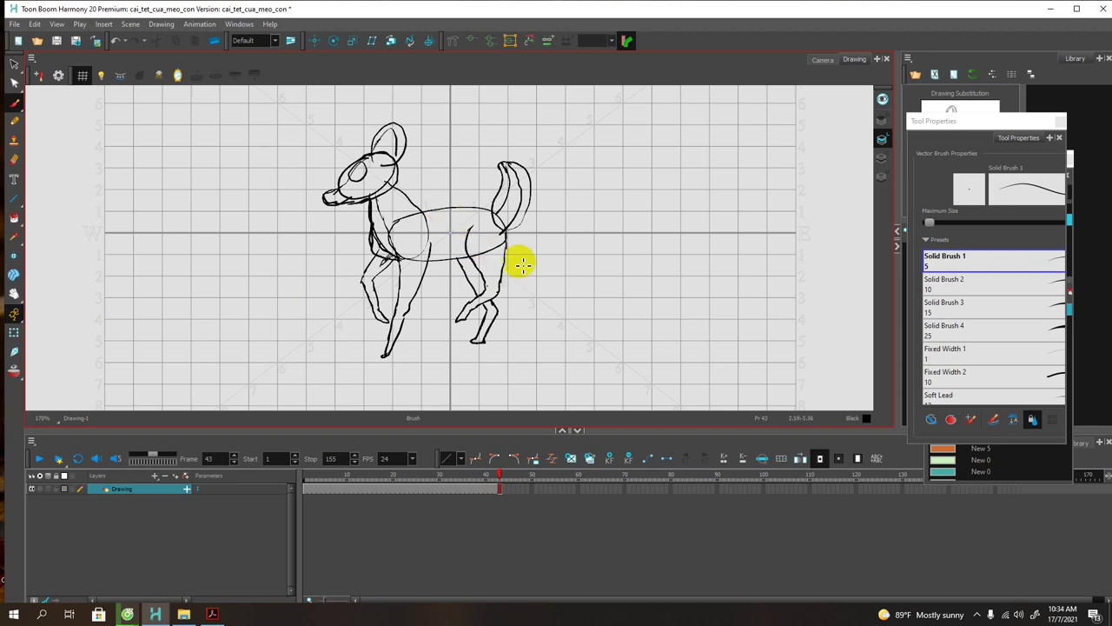
Step: Pan the Drawing view to shift the deer sketch slightly down and to the right
{"action": "key", "text": "space"}
{"action": "mouse_move", "coordinate": [516, 286]}
{"action": "left_mouse_down"}
{"action": "mouse_move", "coordinate": [534, 295]}
{"action": "mouse_move", "coordinate": [554, 218]}
{"action": "mouse_move", "coordinate": [504, 297]}
{"action": "mouse_move", "coordinate": [566, 298]}
{"action": "mouse_move", "coordinate": [556, 256]}
{"action": "mouse_move", "coordinate": [529, 293]}
{"action": "mouse_move", "coordinate": [556, 302]}
{"action": "mouse_move", "coordinate": [541, 234]}
{"action": "mouse_move", "coordinate": [556, 294]}
{"action": "left_mouse_up"}
{"action": "mouse_move", "coordinate": [485, 172]}
{"action": "left_mouse_down"}
{"action": "mouse_move", "coordinate": [529, 218]}
{"action": "mouse_move", "coordinate": [460, 179]}
{"action": "mouse_move", "coordinate": [467, 162]}
{"action": "mouse_move", "coordinate": [458, 202]}
{"action": "mouse_move", "coordinate": [497, 202]}
{"action": "left_mouse_up"}
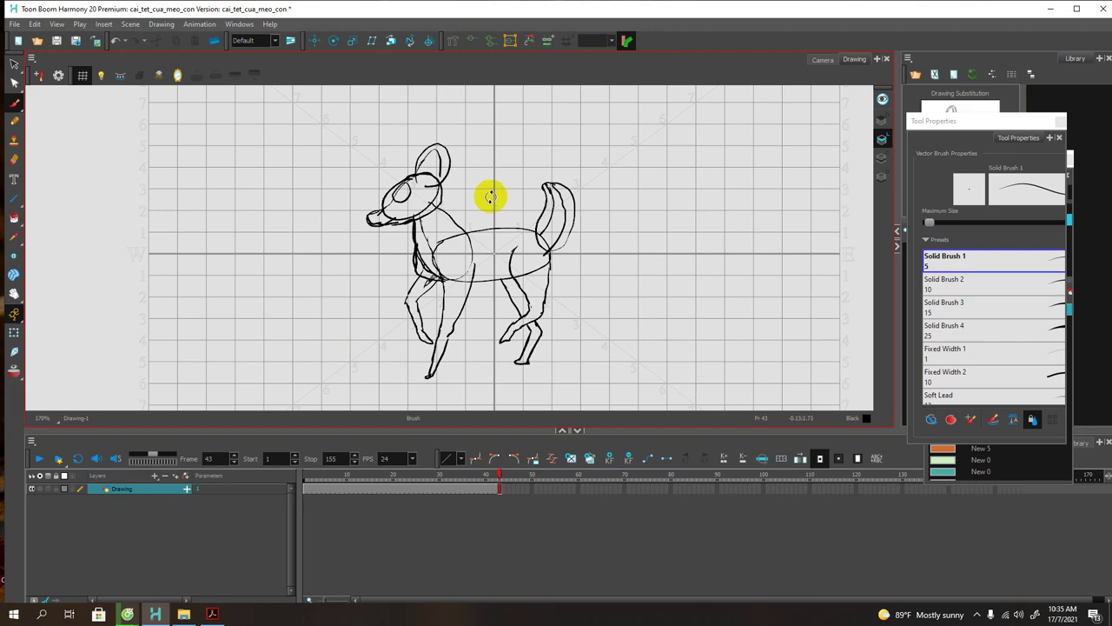
Step: Rotate the Drawing view so that the deer sketch and grid tilt clockwise
{"action": "key", "text": "ctrl+alt"}
{"action": "mouse_move", "coordinate": [600, 260]}
{"action": "left_mouse_down"}
{"action": "mouse_move", "coordinate": [561, 184]}
{"action": "mouse_move", "coordinate": [571, 174]}
{"action": "mouse_move", "coordinate": [603, 304]}
{"action": "mouse_move", "coordinate": [462, 332]}
{"action": "mouse_move", "coordinate": [372, 294]}
{"action": "mouse_move", "coordinate": [455, 315]}
{"action": "mouse_move", "coordinate": [530, 258]}
{"action": "left_mouse_up"}
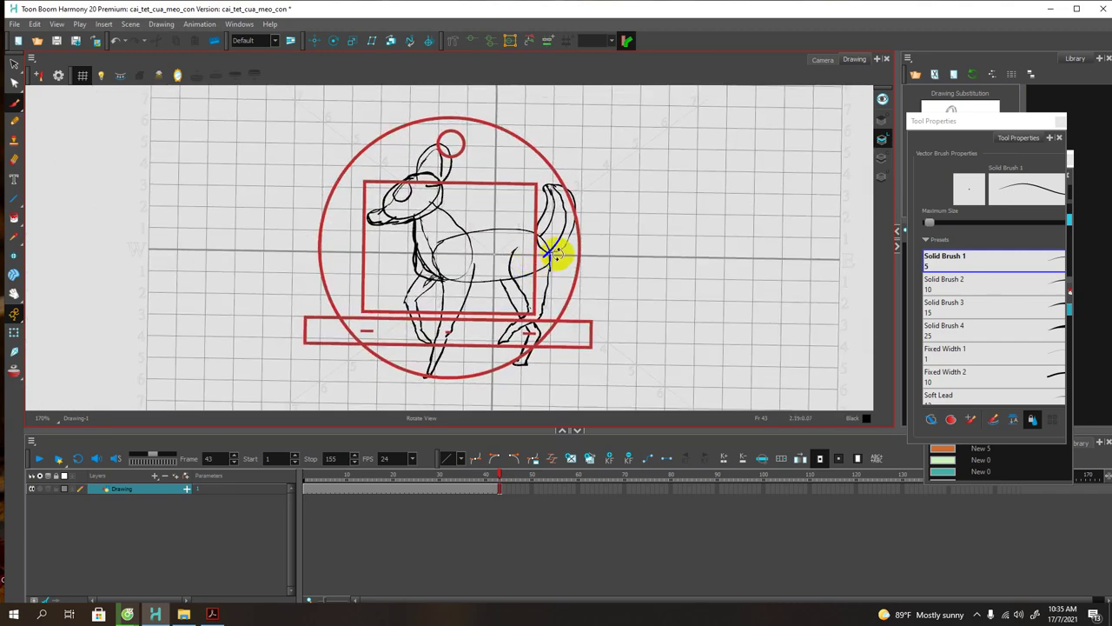
{"action": "left_click_drag", "start_coordinate": [559, 249], "coordinate": [612, 263]}
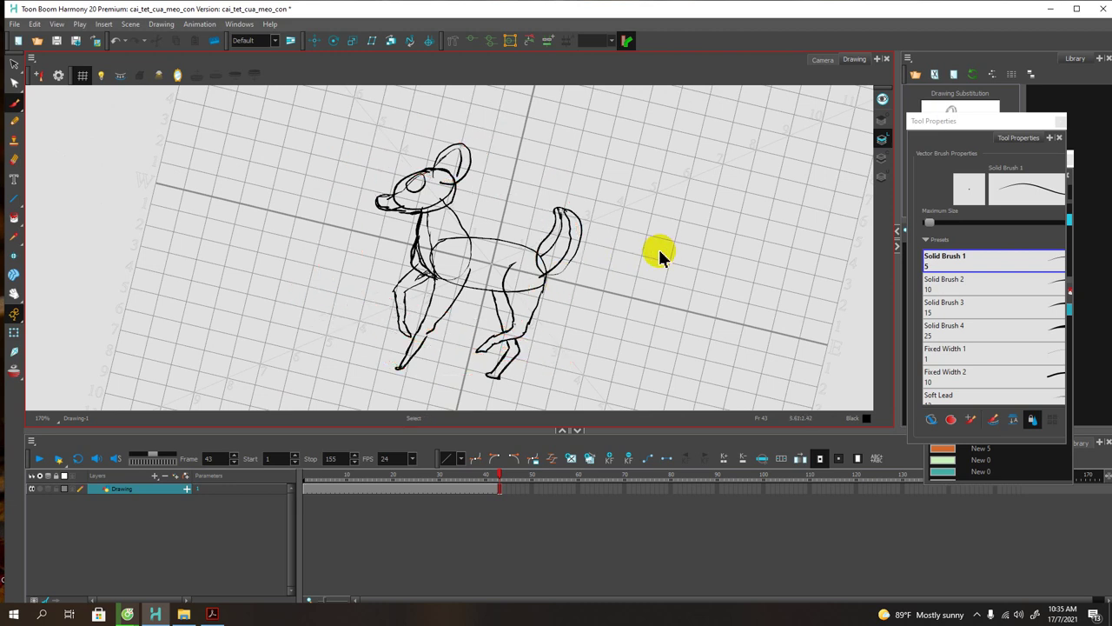
{"action": "key", "text": "ctrl+alt"}
{"action": "key", "text": "ctrl+alt"}
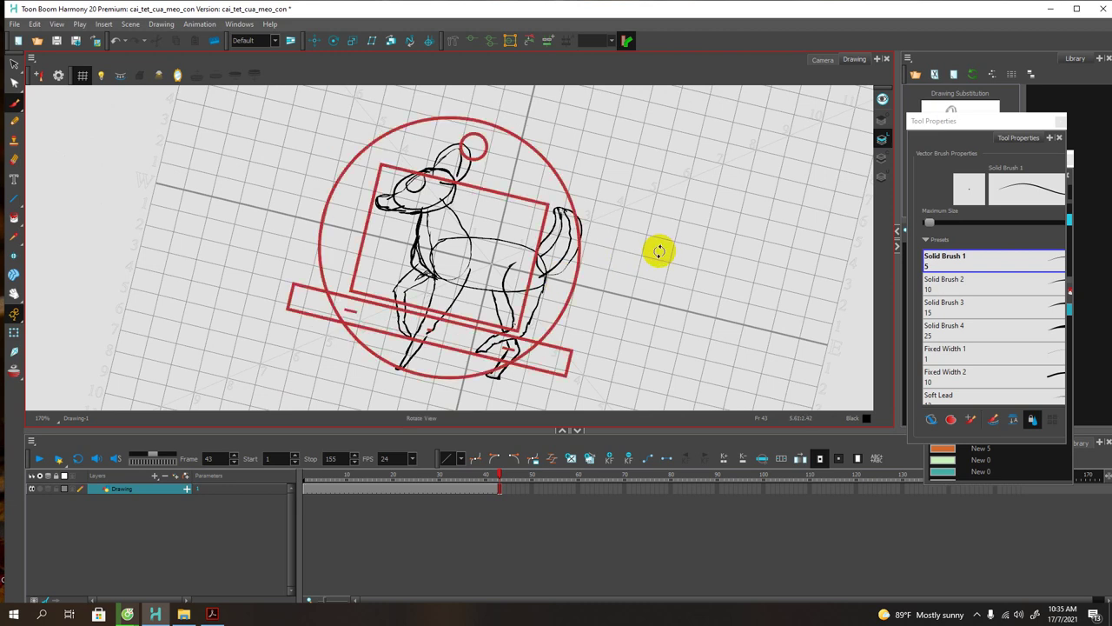
{"action": "key", "text": "ctrl+alt"}
{"action": "key", "text": "ctrl+alt"}
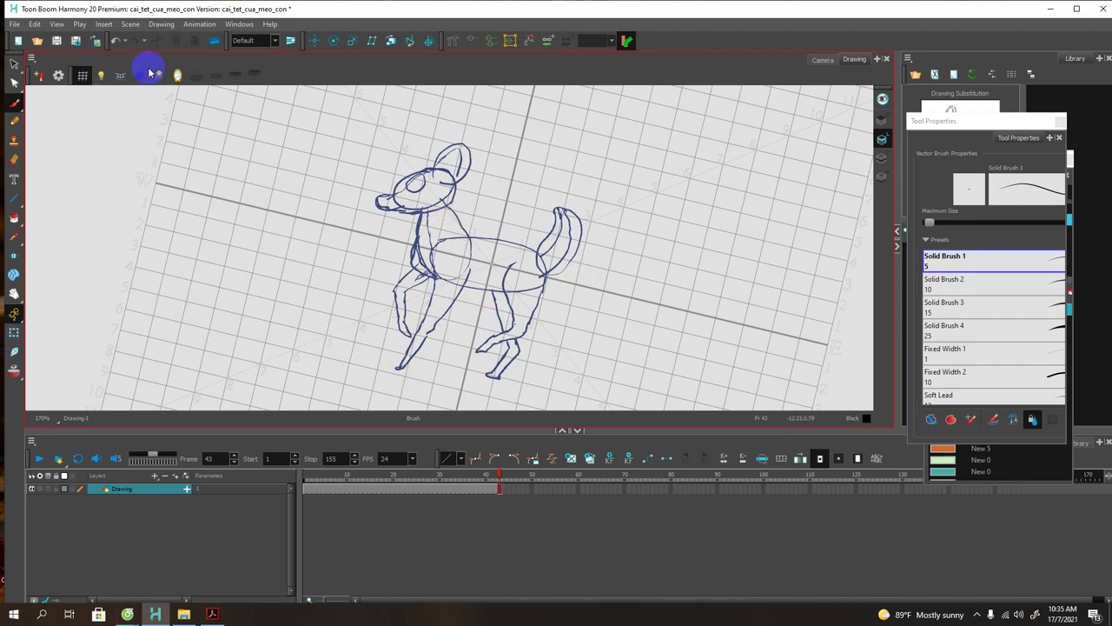
Step: Bring up the keyboard shortcut settings and search the commands by name for "rotate"
{"action": "left_click", "coordinate": [60, 27]}
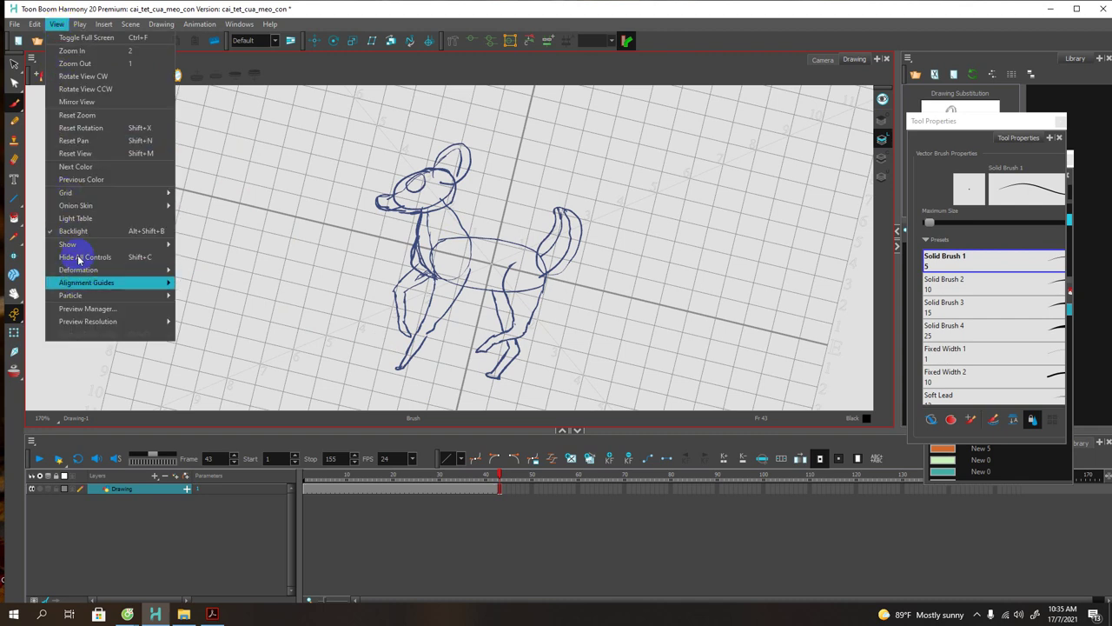
{"action": "mouse_move", "coordinate": [38, 27]}
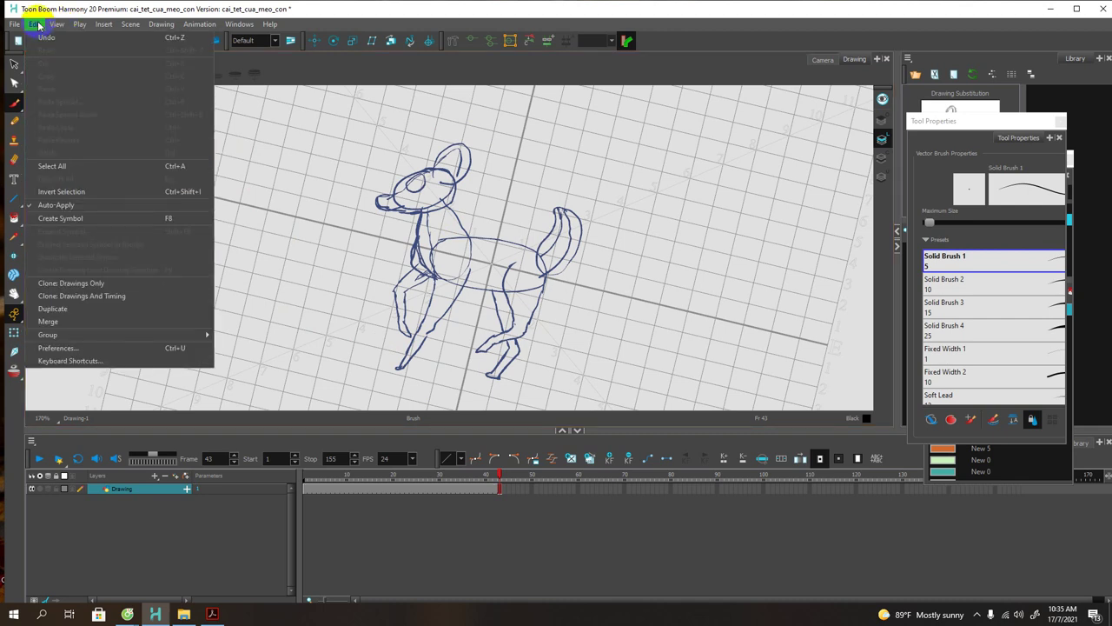
{"action": "left_click", "coordinate": [69, 362]}
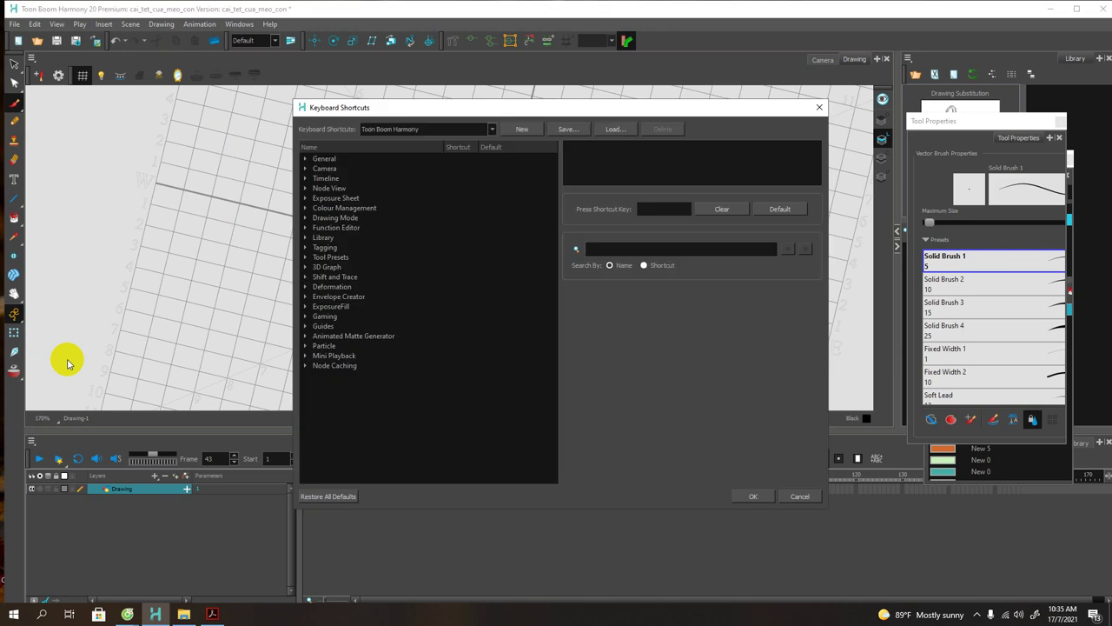
{"action": "left_click", "coordinate": [604, 250]}
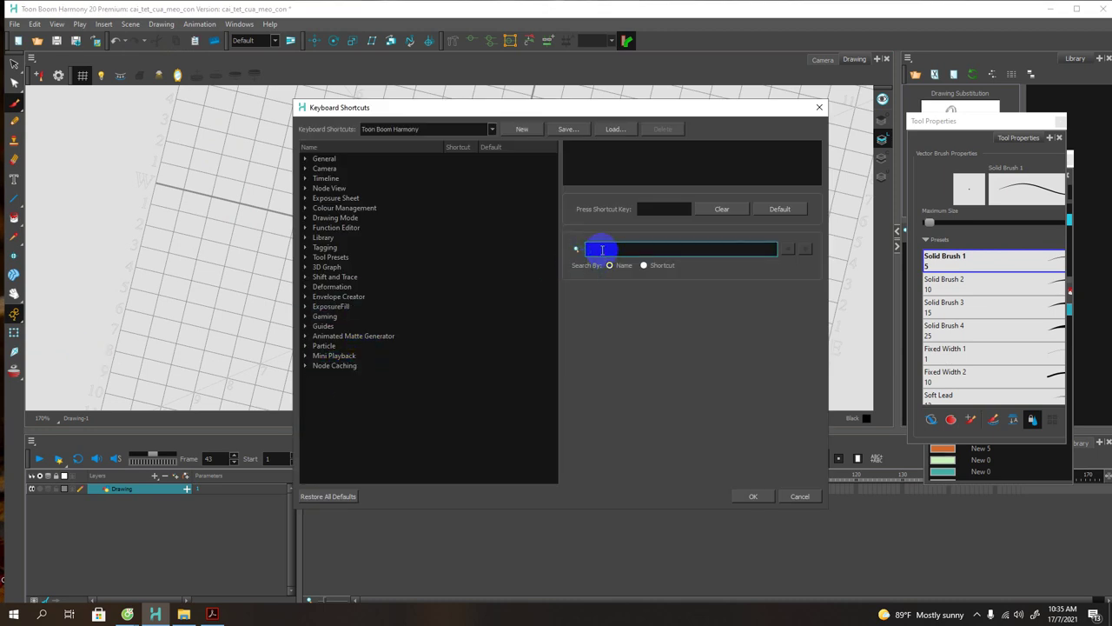
{"action": "type", "text": "d"}
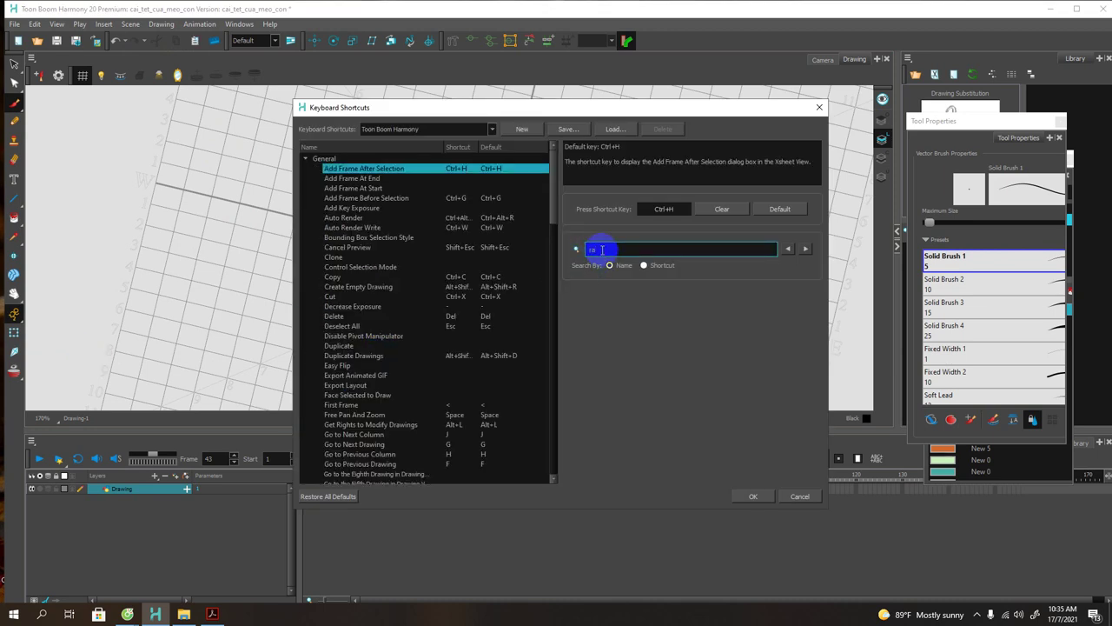
{"action": "type", "text": "ol"}
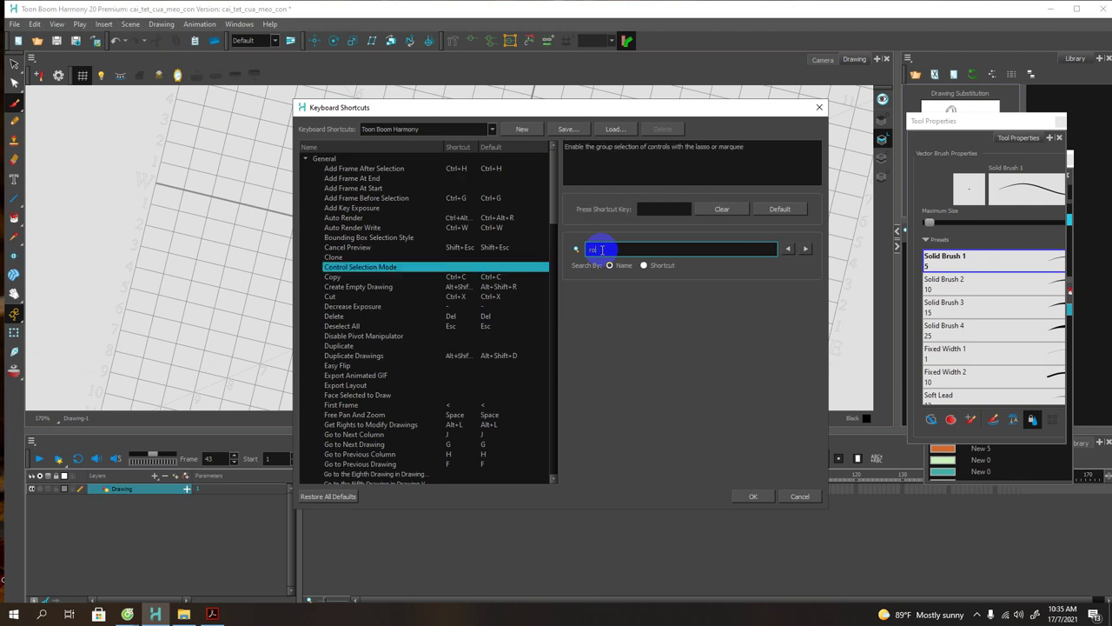
{"action": "type", "text": "ta"}
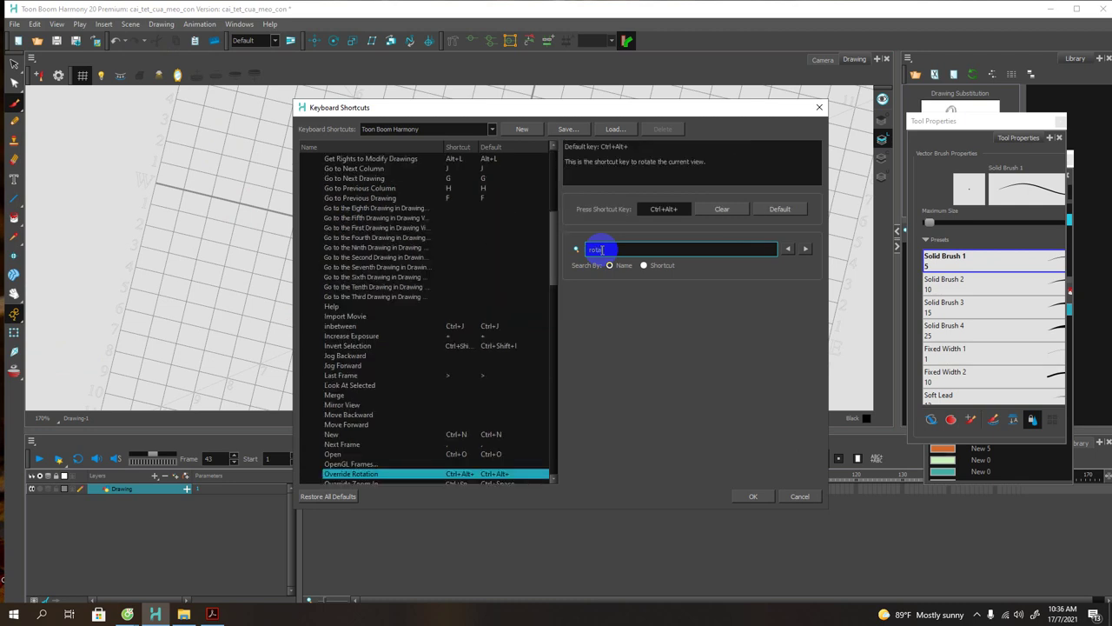
{"action": "type", "text": "te"}
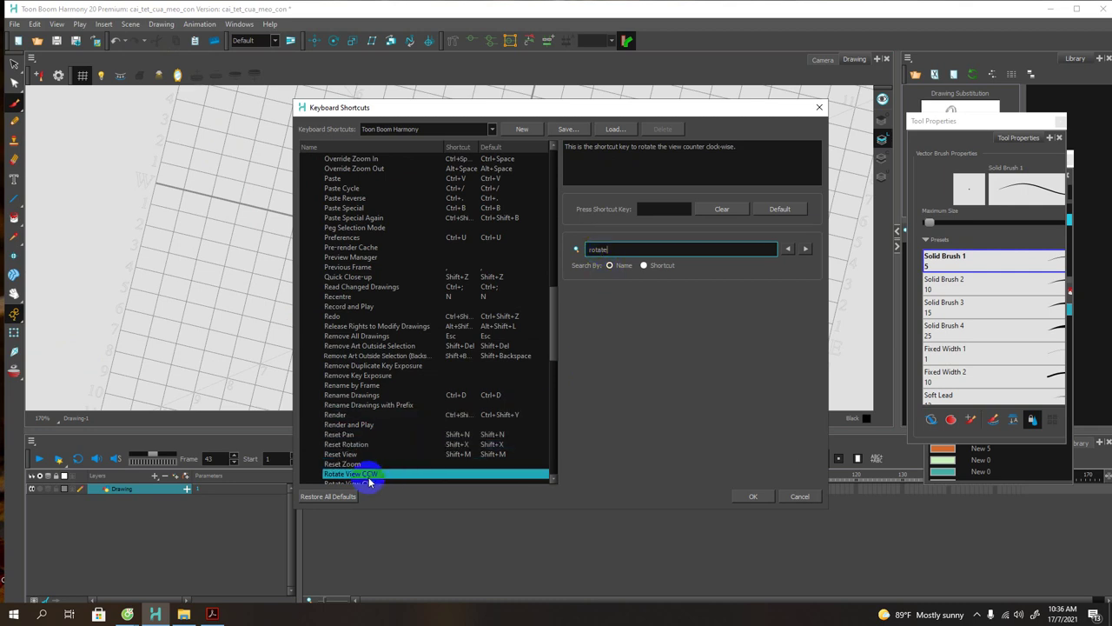
Step: Compare the shortcut entries for Rotate View CW and Rotate View CCW, then leave the shortcut settings without changing anything
{"action": "scroll", "coordinate": [379, 460], "scroll_direction": "down", "scroll_amount": 2}
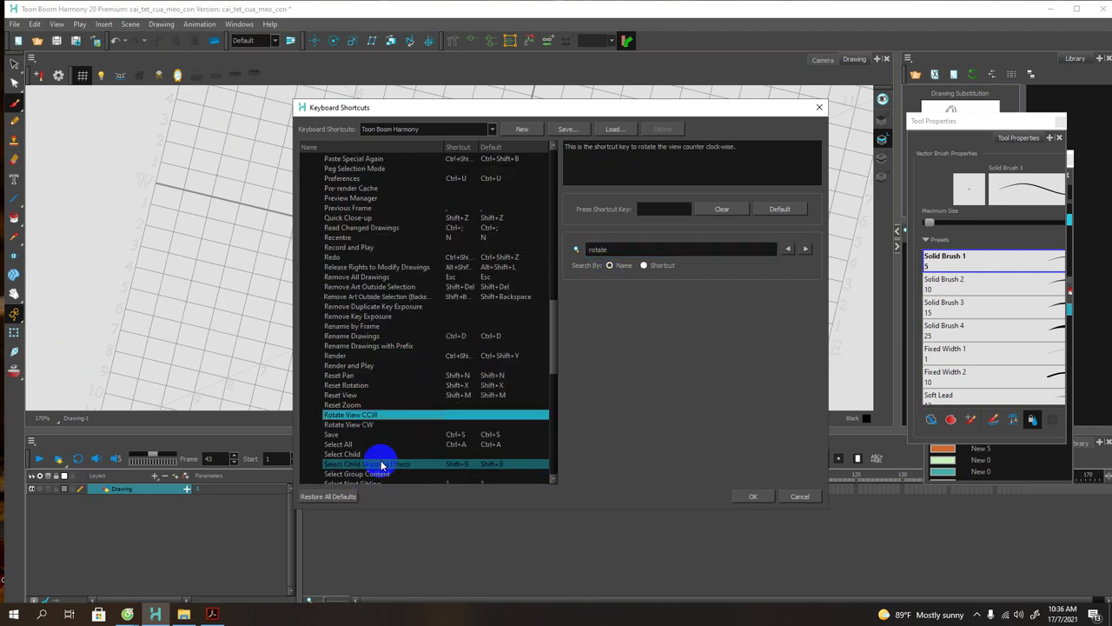
{"action": "left_click", "coordinate": [346, 425]}
{"action": "left_click", "coordinate": [351, 425]}
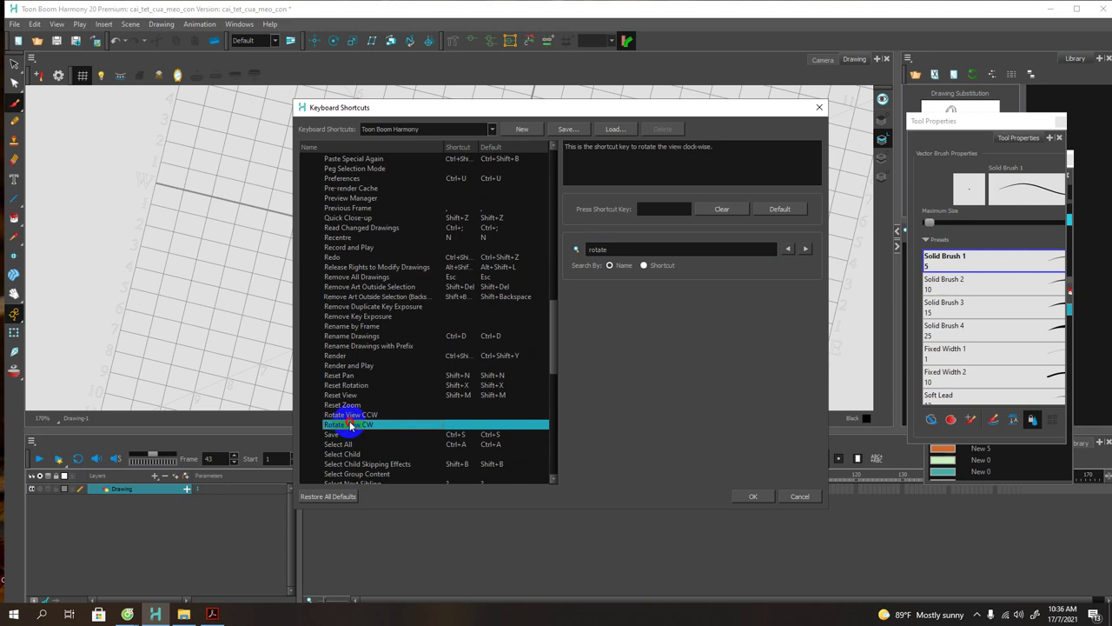
{"action": "left_click", "coordinate": [351, 415]}
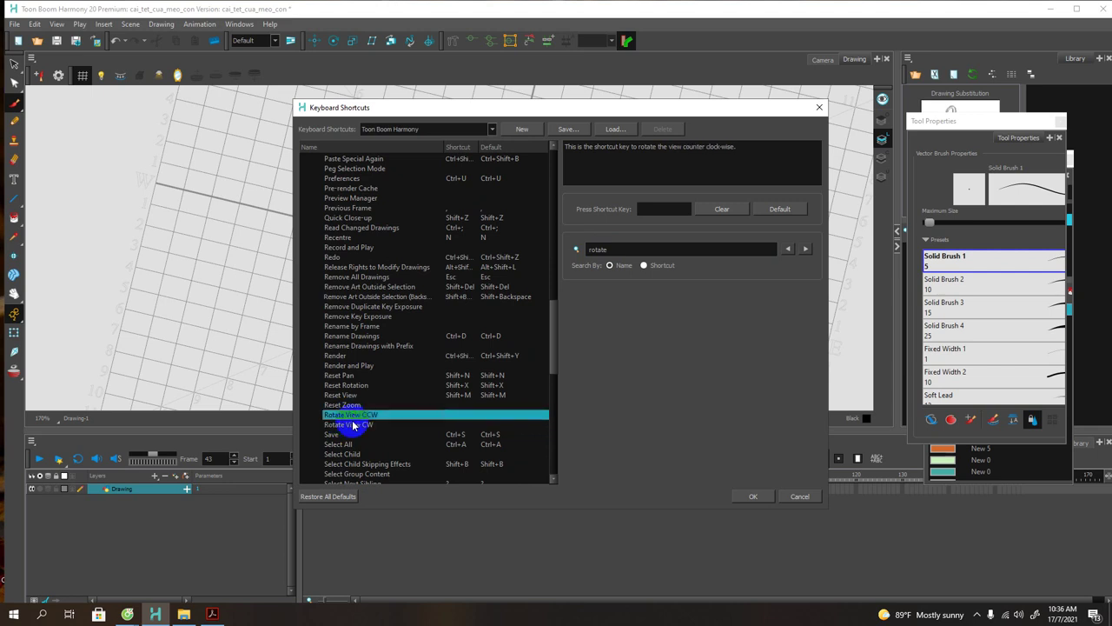
{"action": "left_click", "coordinate": [354, 425]}
{"action": "left_click", "coordinate": [354, 416]}
{"action": "scroll", "coordinate": [356, 424], "scroll_direction": "down", "scroll_amount": 1}
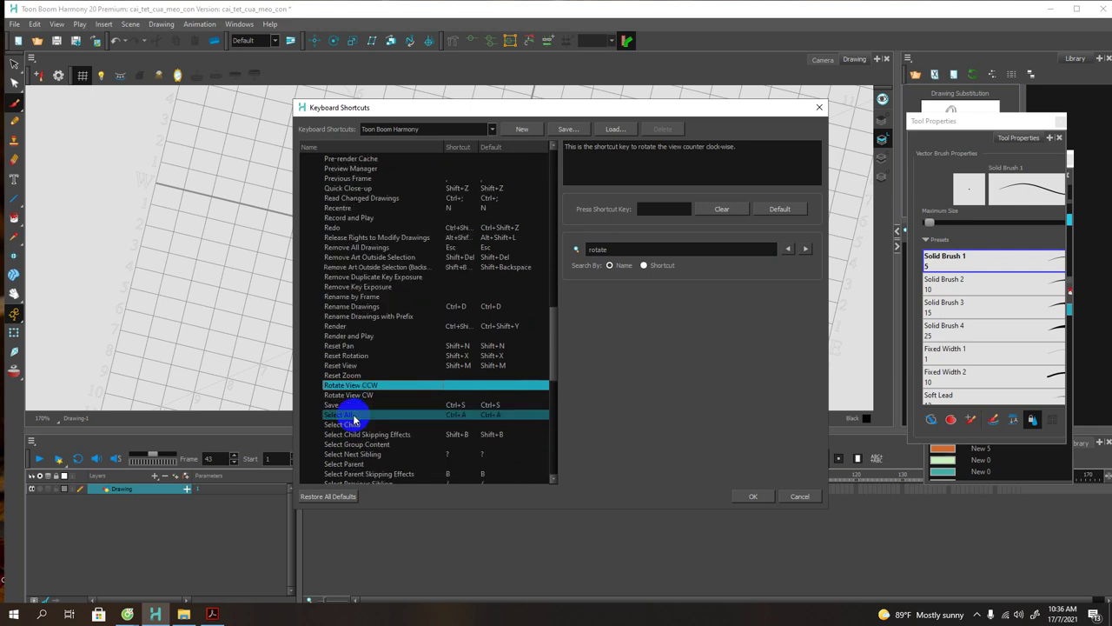
{"action": "left_click", "coordinate": [627, 249]}
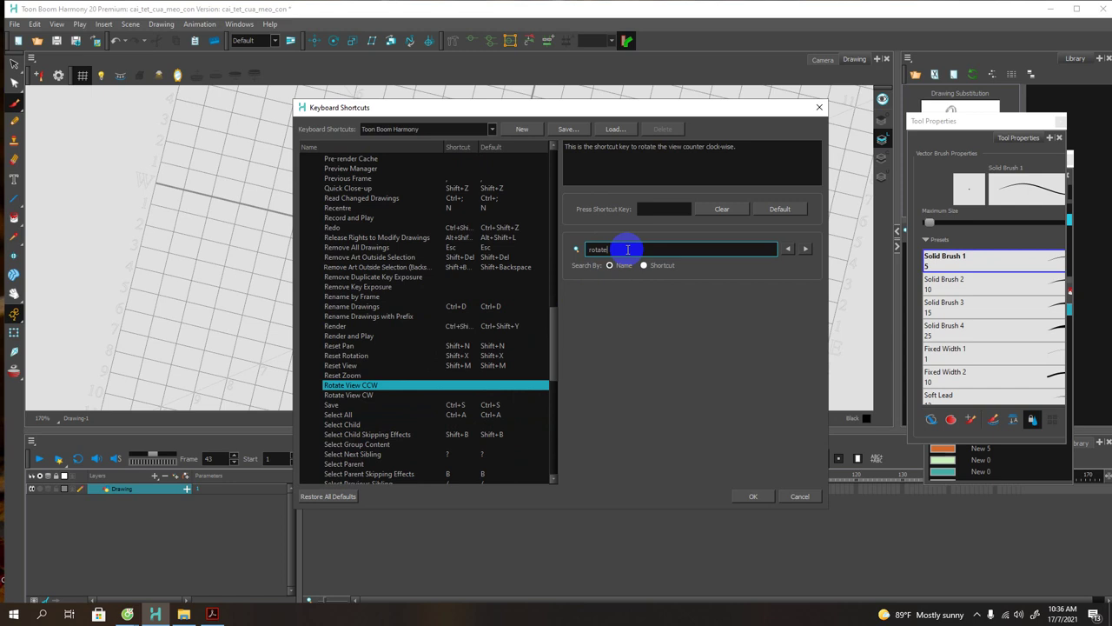
{"action": "left_click_drag", "start_coordinate": [628, 249], "coordinate": [576, 249]}
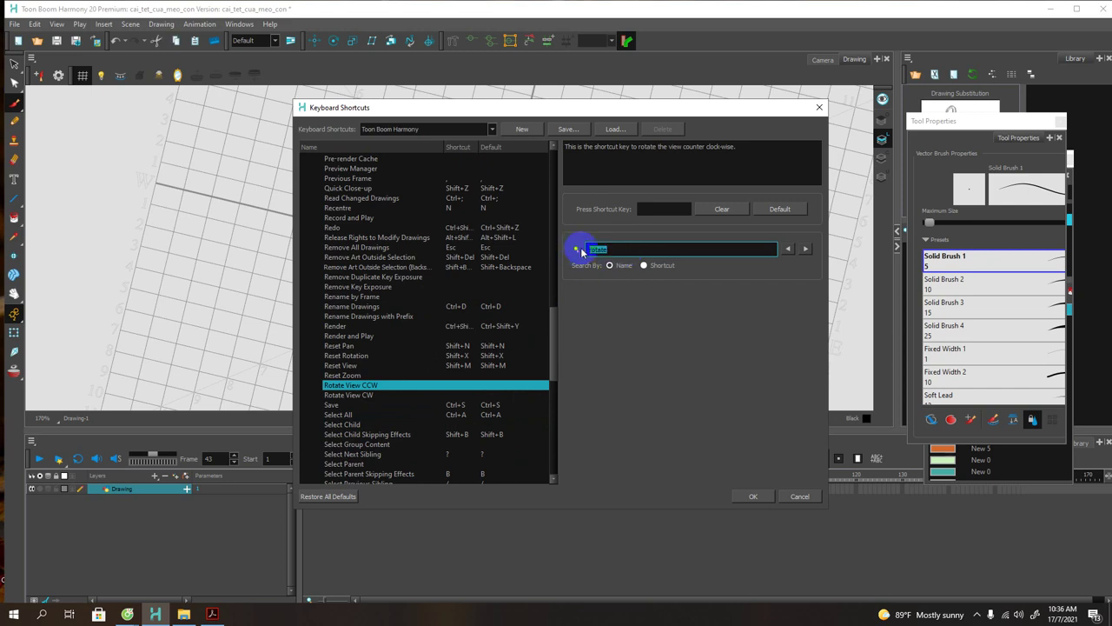
{"action": "left_click", "coordinate": [798, 497]}
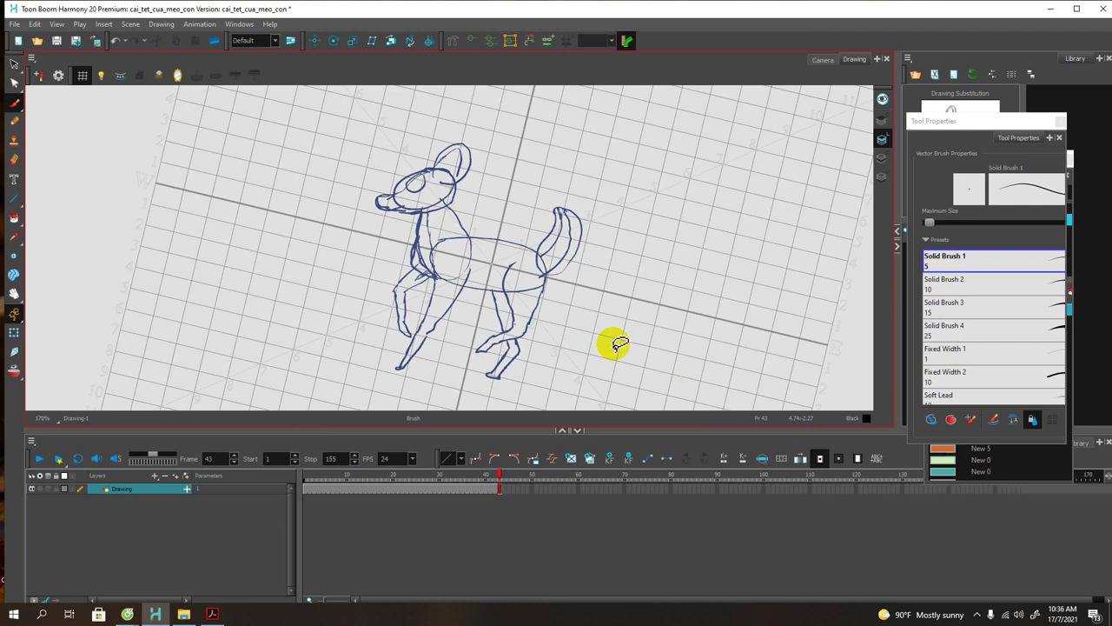
Step: Rotate the Drawing view back to level and reduce the Timeline panel's height to enlarge the canvas
{"action": "key", "text": "ctrl+alt"}
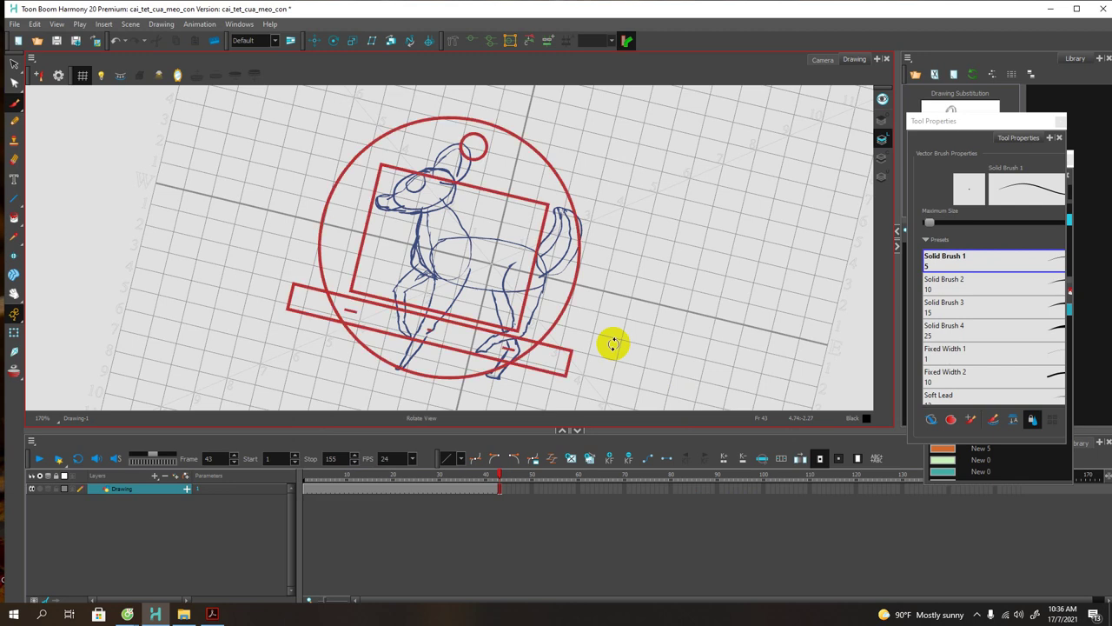
{"action": "key", "text": "ctrl+alt"}
{"action": "key", "text": "ctrl+alt"}
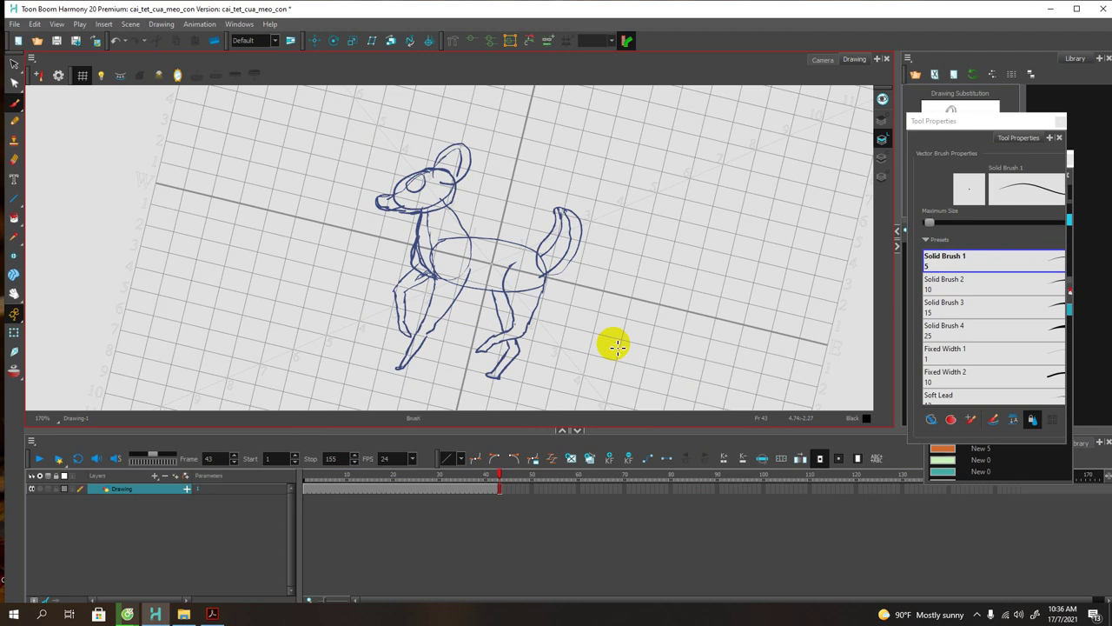
{"action": "key", "text": "ctrl+alt"}
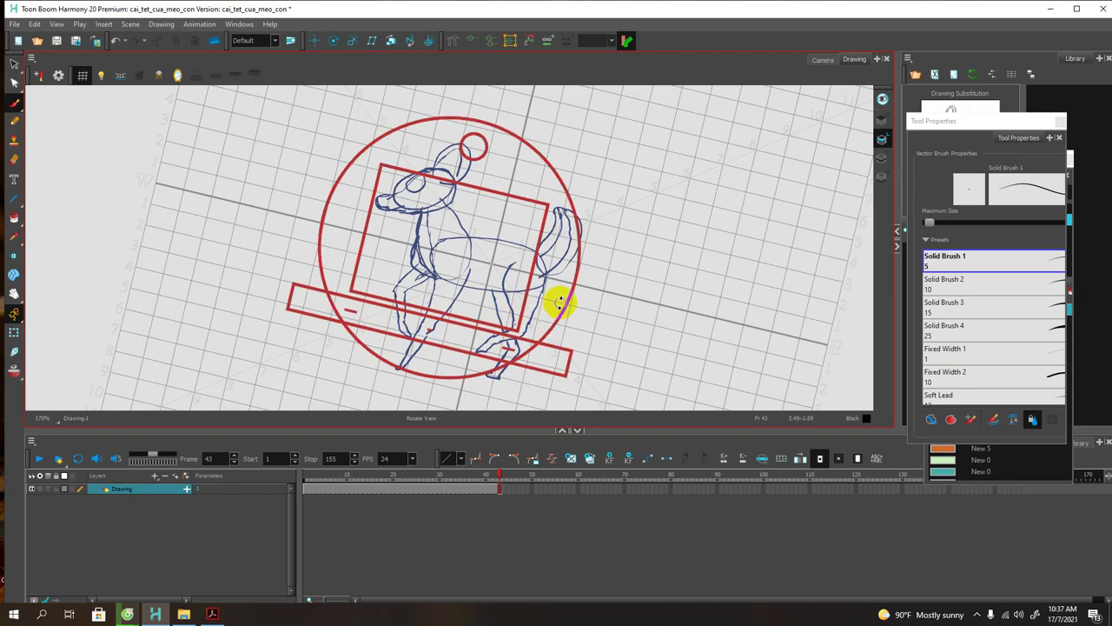
{"action": "mouse_move", "coordinate": [566, 301]}
{"action": "left_mouse_down"}
{"action": "mouse_move", "coordinate": [565, 269]}
{"action": "mouse_move", "coordinate": [579, 275]}
{"action": "mouse_move", "coordinate": [584, 265]}
{"action": "mouse_move", "coordinate": [583, 278]}
{"action": "mouse_move", "coordinate": [586, 263]}
{"action": "mouse_move", "coordinate": [591, 286]}
{"action": "left_mouse_up"}
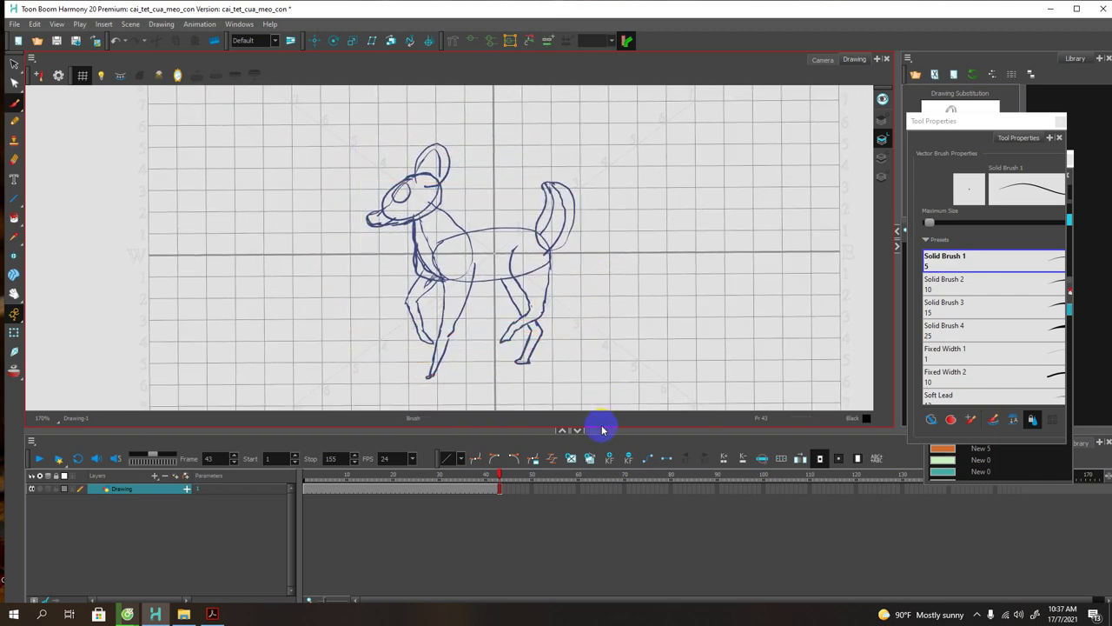
{"action": "left_click", "coordinate": [604, 477]}
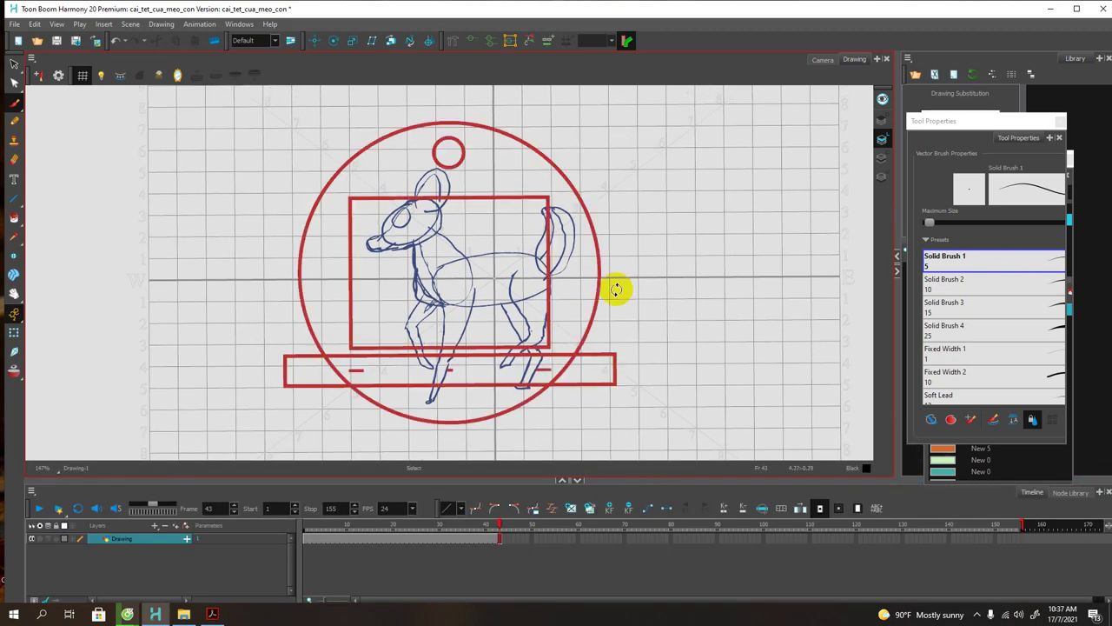
{"action": "left_click_drag", "start_coordinate": [616, 293], "coordinate": [620, 291]}
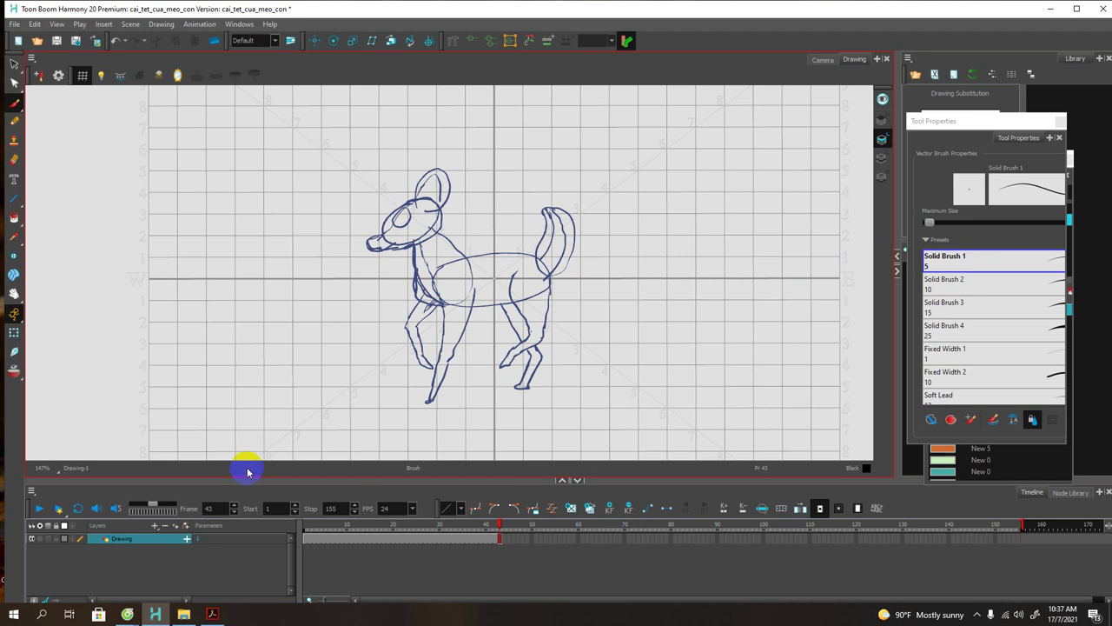
Step: Deselect the Drawing layer and start adding a new drawing layer in the Timeline
{"action": "left_click", "coordinate": [186, 541]}
{"action": "left_click", "coordinate": [186, 541]}
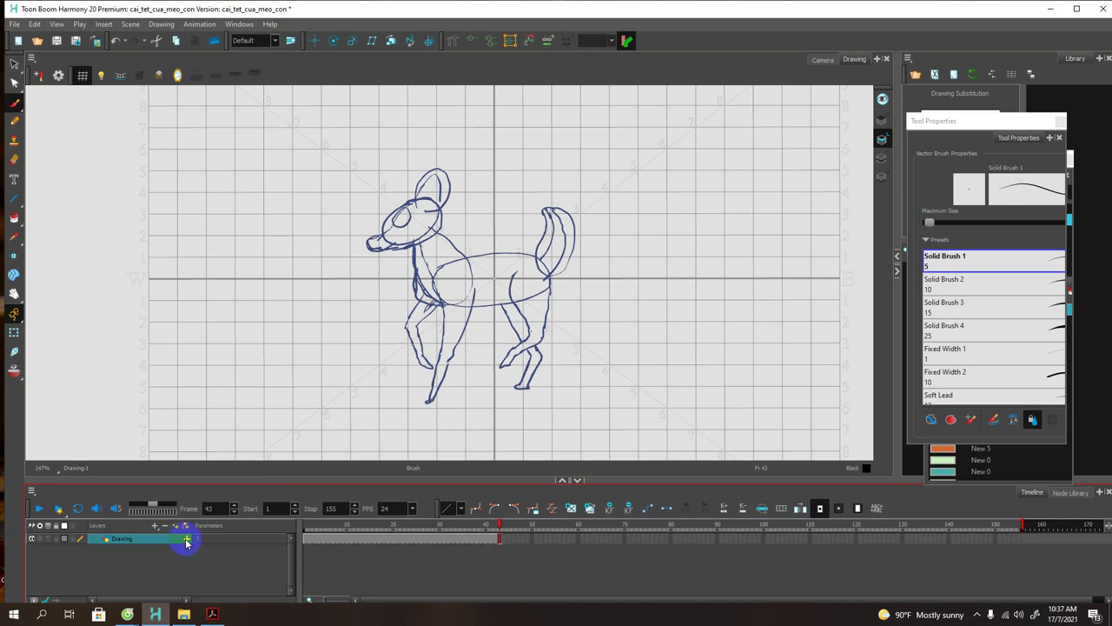
{"action": "right_click", "coordinate": [142, 542]}
{"action": "left_click", "coordinate": [111, 527]}
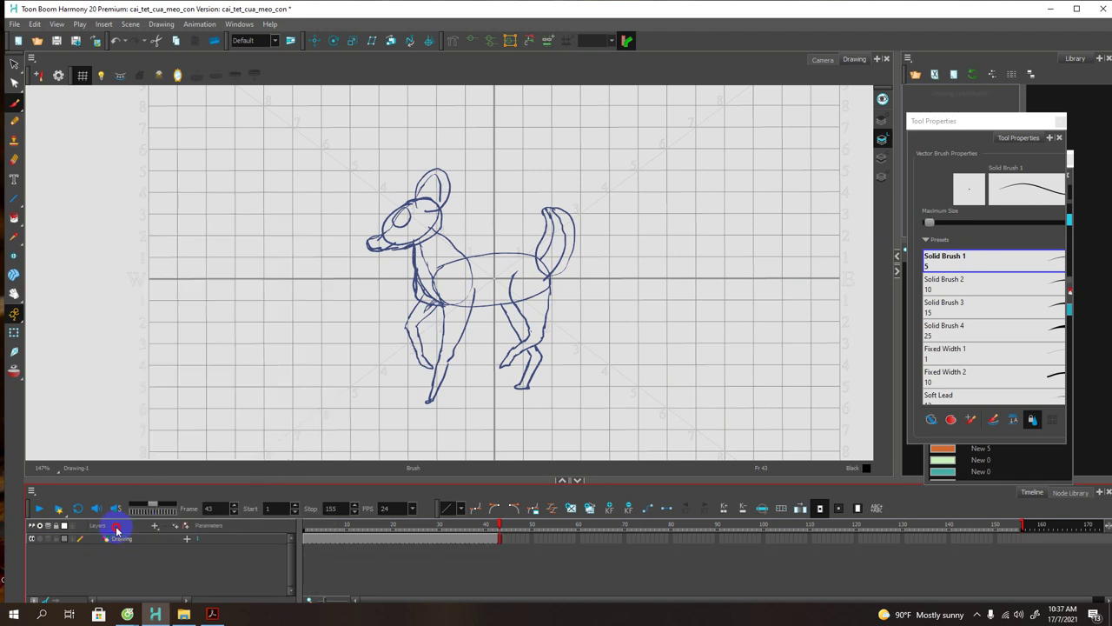
{"action": "left_click", "coordinate": [155, 530]}
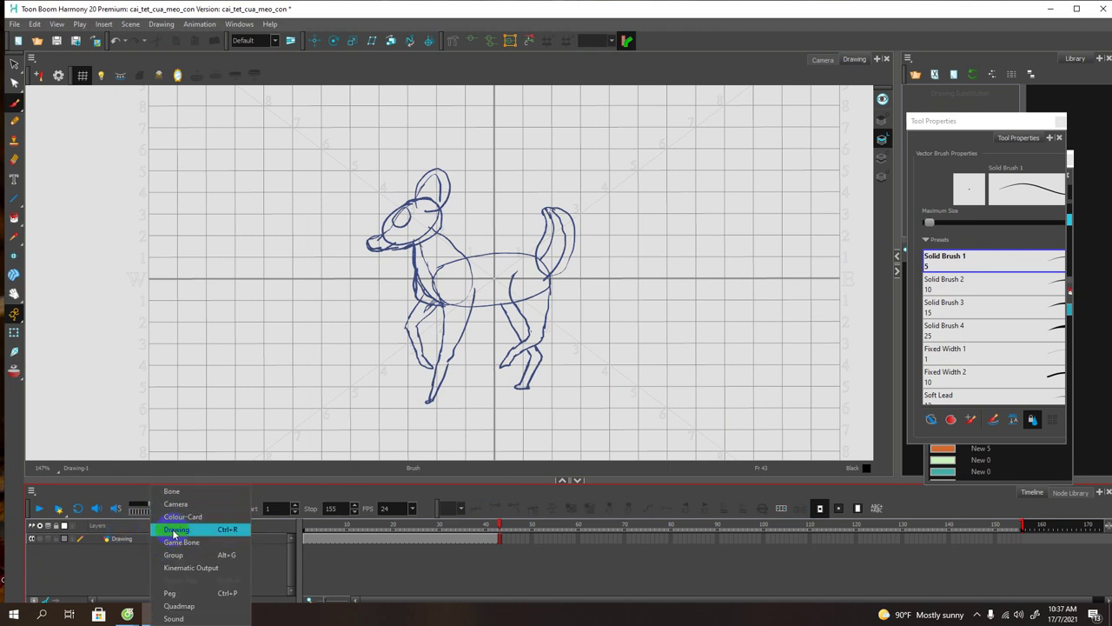
{"action": "left_click", "coordinate": [172, 529]}
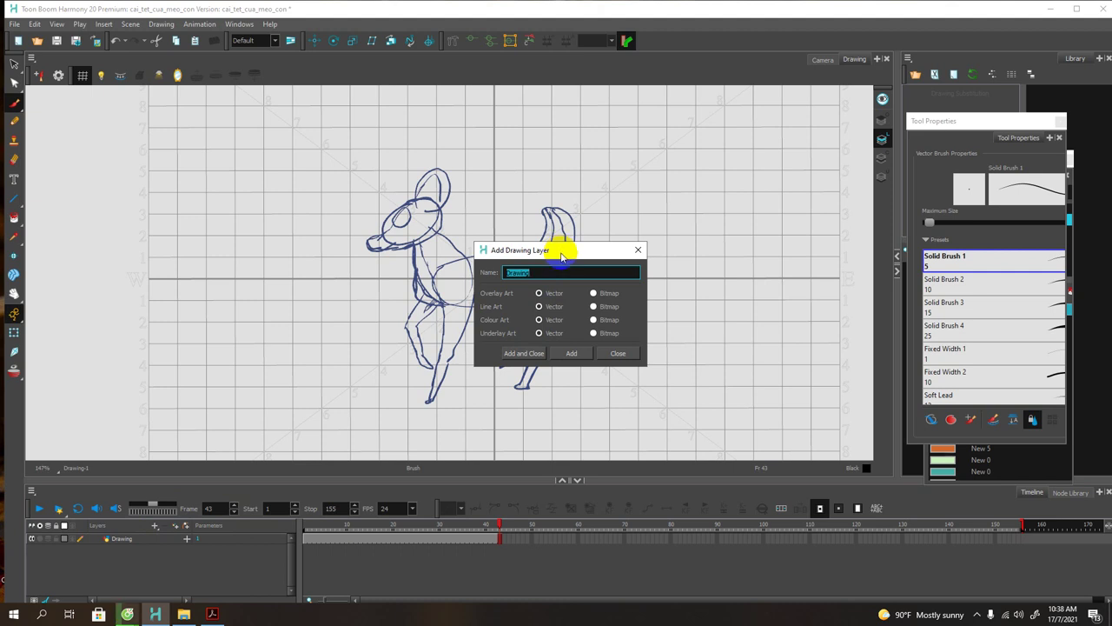
Step: Move the Add Drawing Layer dialog clear of the deer sketch and keep Line Art set to Vector
{"action": "left_click", "coordinate": [568, 277]}
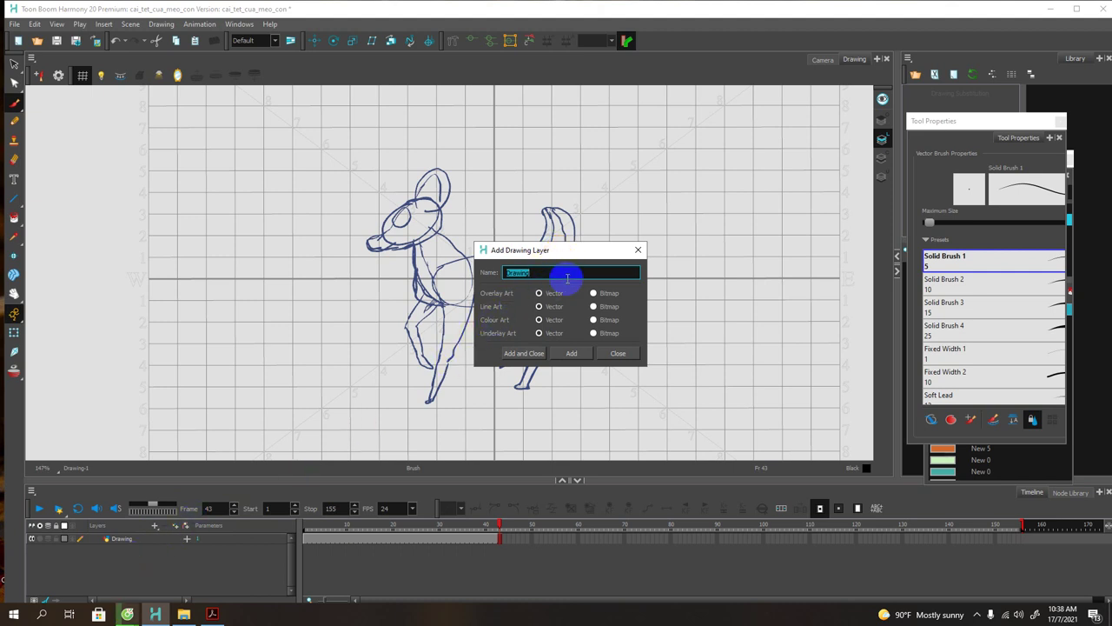
{"action": "left_click_drag", "start_coordinate": [546, 252], "coordinate": [670, 259]}
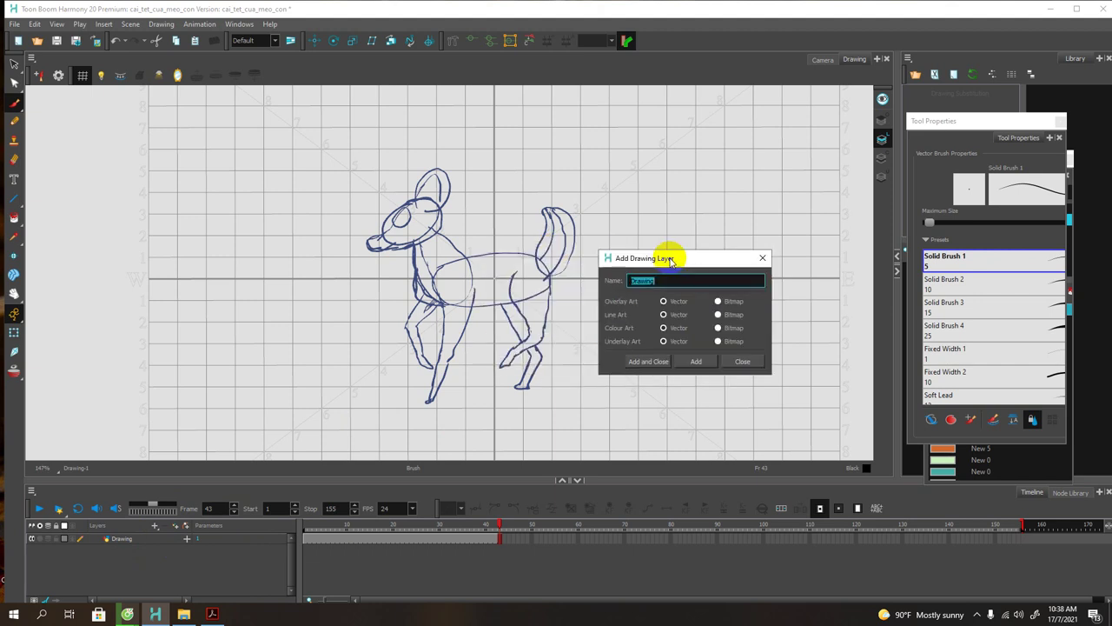
{"action": "left_click", "coordinate": [719, 323]}
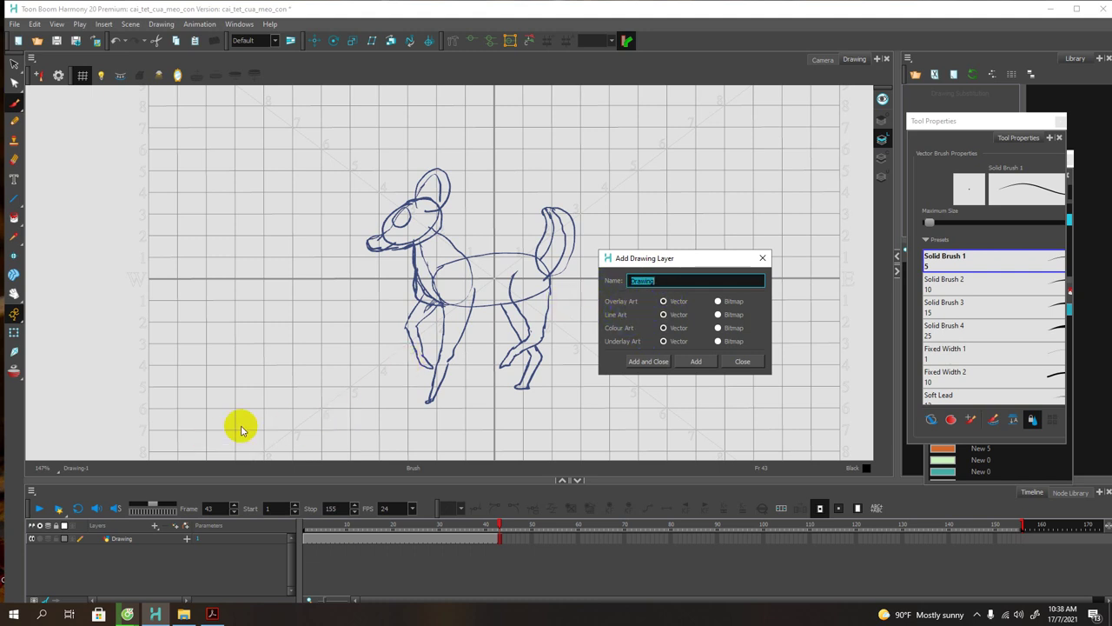
{"action": "left_click", "coordinate": [666, 315]}
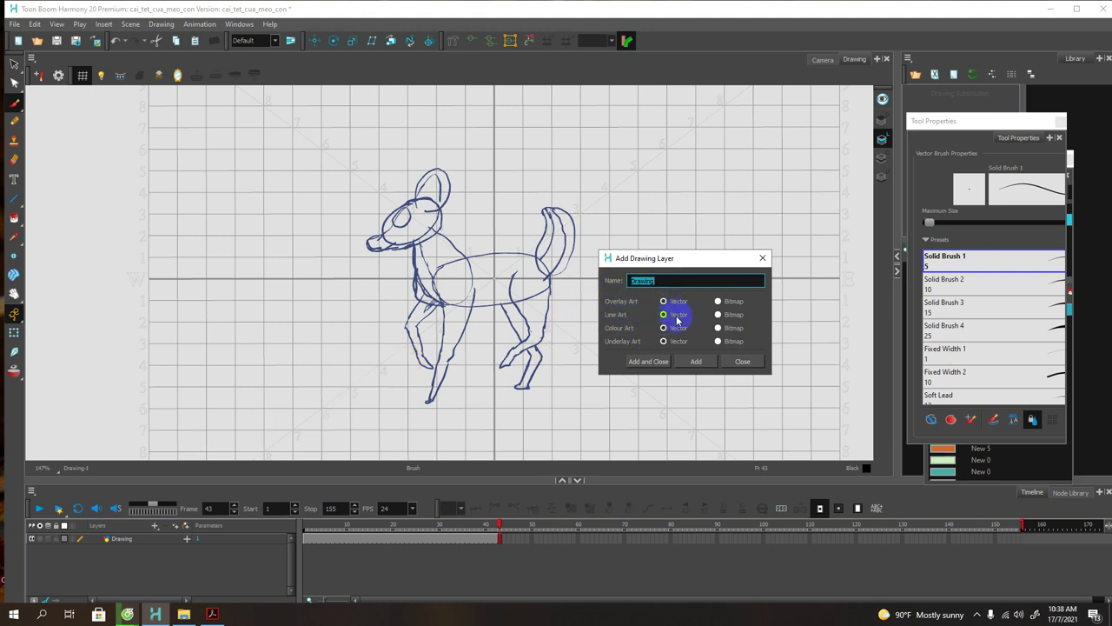
{"action": "left_click", "coordinate": [650, 361]}
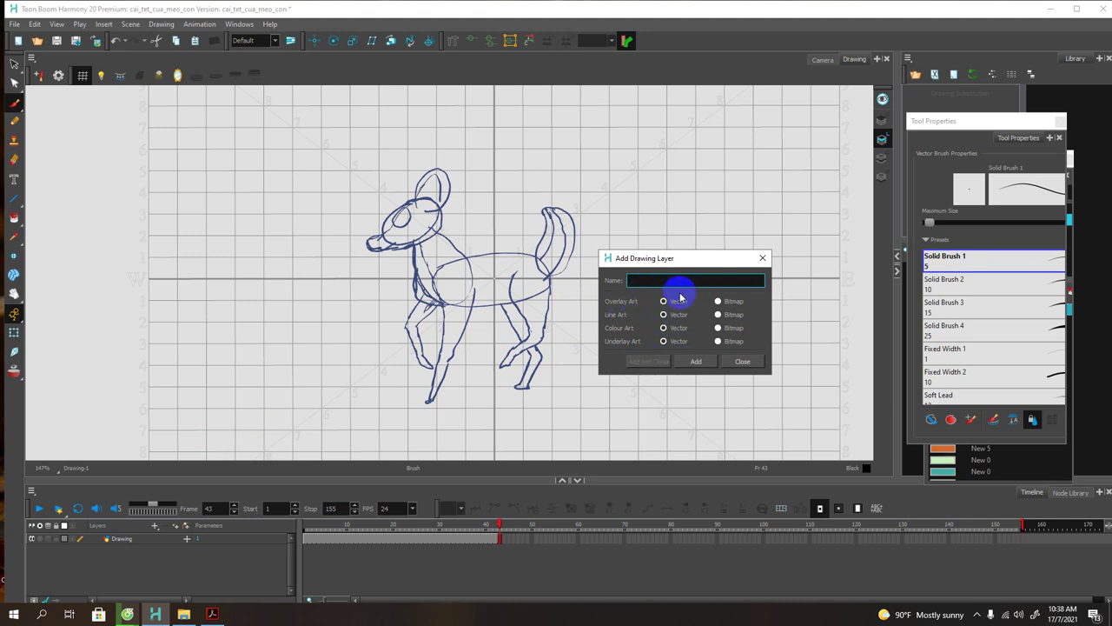
Step: Add a vector drawing layer named Head_nai for the deer's head
{"action": "type", "text": "Dau"}
{"action": "key", "text": "BackSpace"}
{"action": "key", "text": "BackSpace"}
{"action": "key", "text": "BackSpace"}
{"action": "type", "text": "Haed"}
{"action": "key", "text": "BackSpace"}
{"action": "key", "text": "BackSpace"}
{"action": "key", "text": "BackSpace"}
{"action": "type", "text": "e"}
{"action": "key", "text": "Return"}
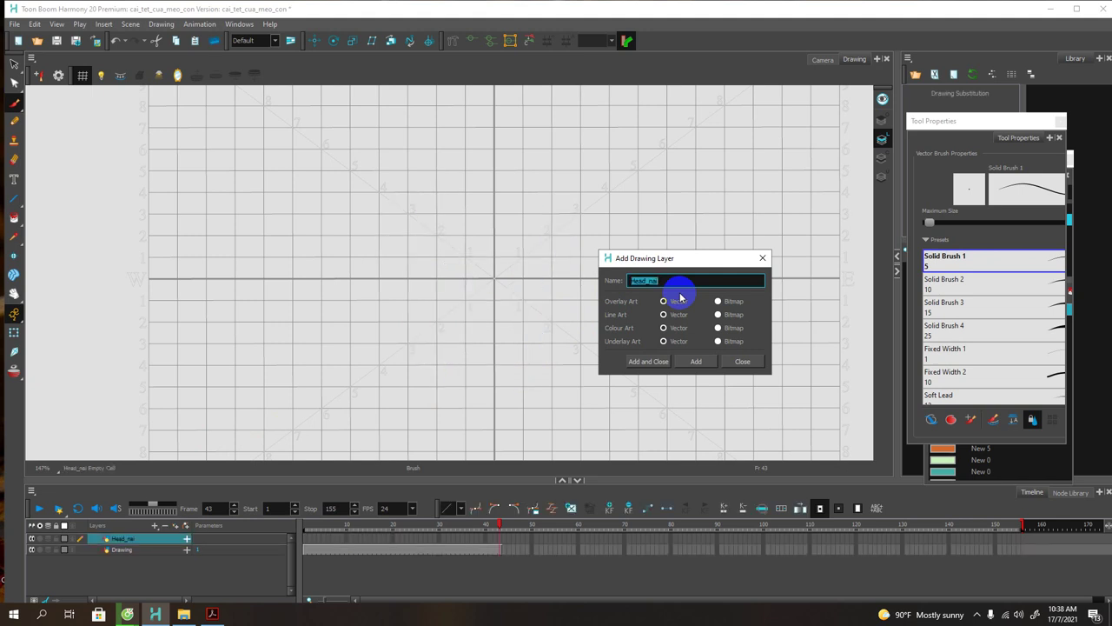
Step: Add two more drawing layers named Earing_nai and Neck_nai
{"action": "type", "text": "Ta"}
{"action": "key", "text": "BackSpace"}
{"action": "key", "text": "BackSpace"}
{"action": "type", "text": "Earing_na"}
{"action": "key", "text": "Return"}
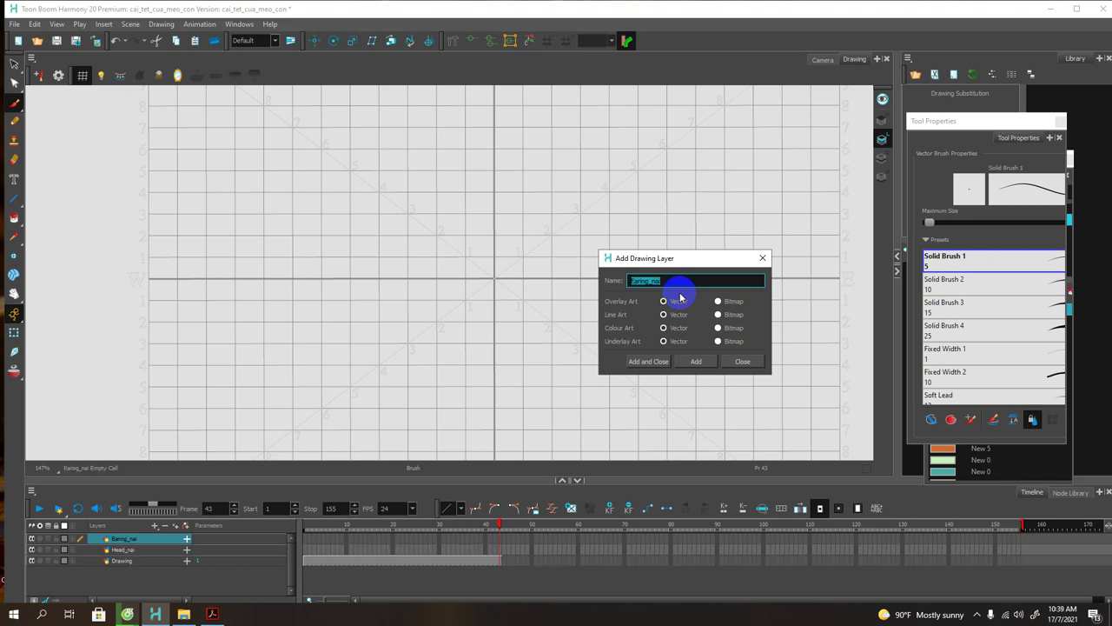
{"action": "type", "text": "Neck_nai"}
{"action": "key", "text": "Return"}
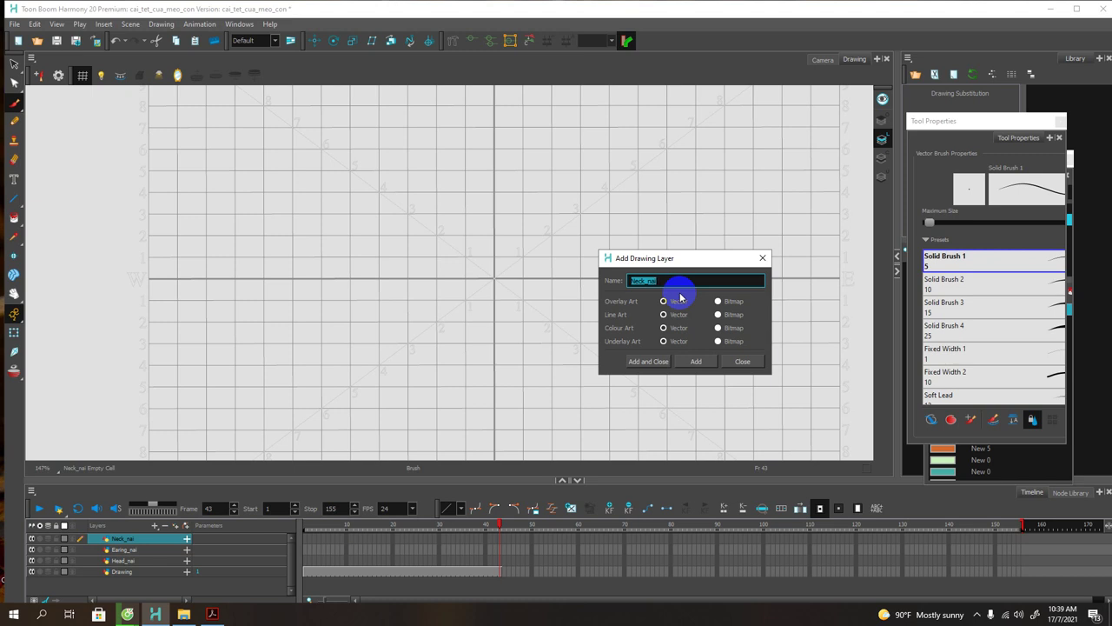
Step: Add a drawing layer named Eye_nai
{"action": "type", "text": "Ma"}
{"action": "key", "text": "BackSpace"}
{"action": "key", "text": "BackSpace"}
{"action": "key", "text": "BackSpace"}
{"action": "type", "text": "Eye_nai"}
{"action": "key", "text": "Return"}
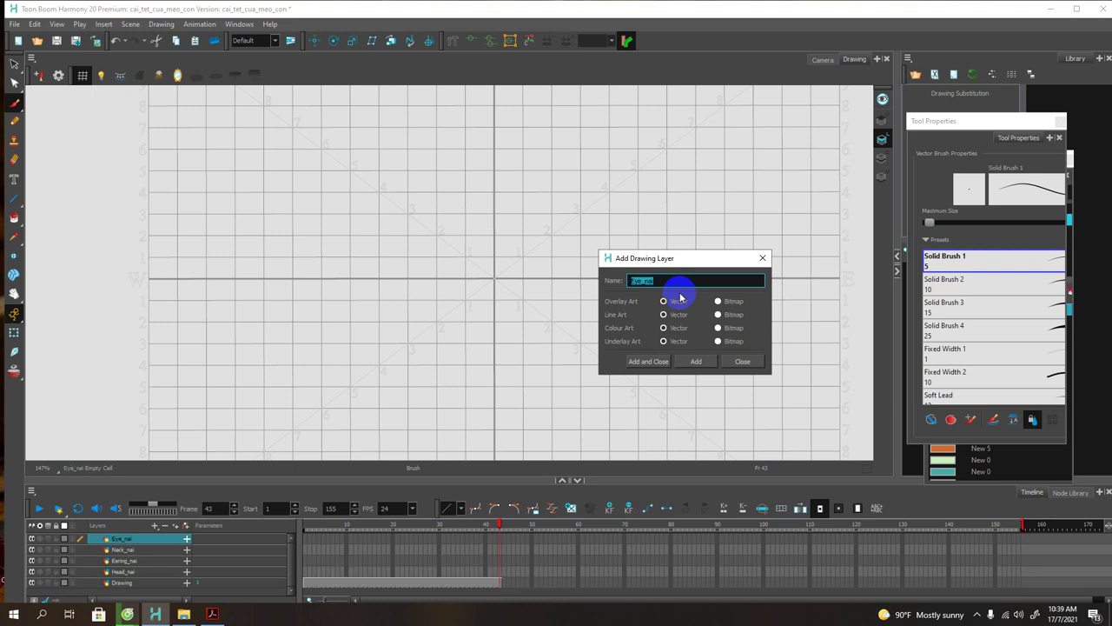
Step: Add a drawing layer named Iric_nai
{"action": "key", "text": "BackSpace"}
{"action": "type", "text": "I"}
{"action": "key", "text": "BackSpace"}
{"action": "type", "text": "ic"}
{"action": "key", "text": "Return"}
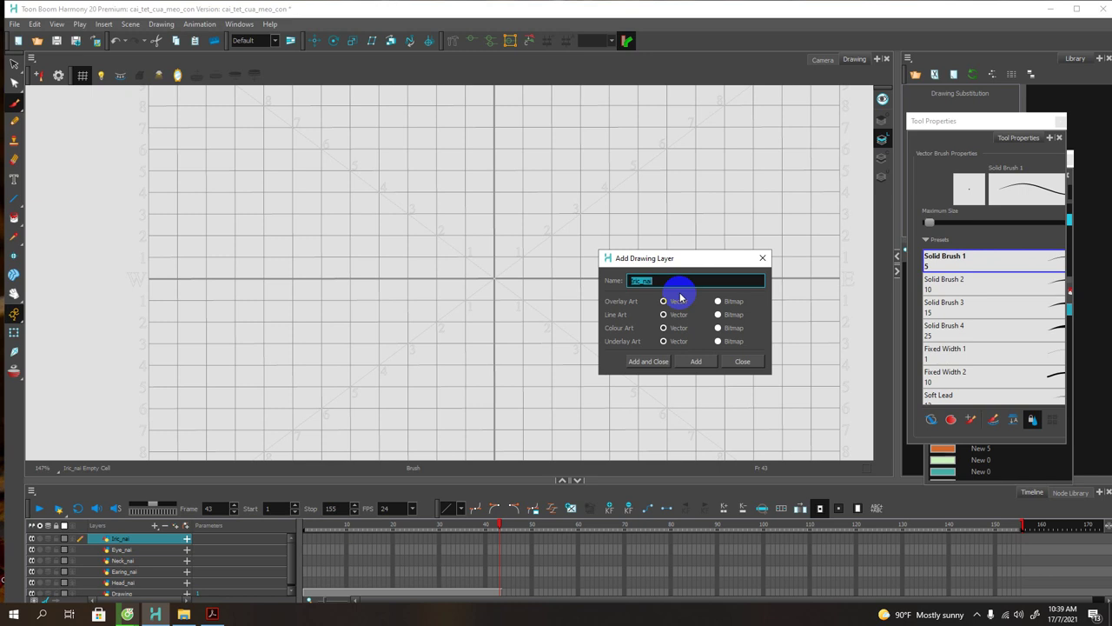
Step: Add two drawing layers named White_eye and Bodynai
{"action": "key", "text": "BackSpace"}
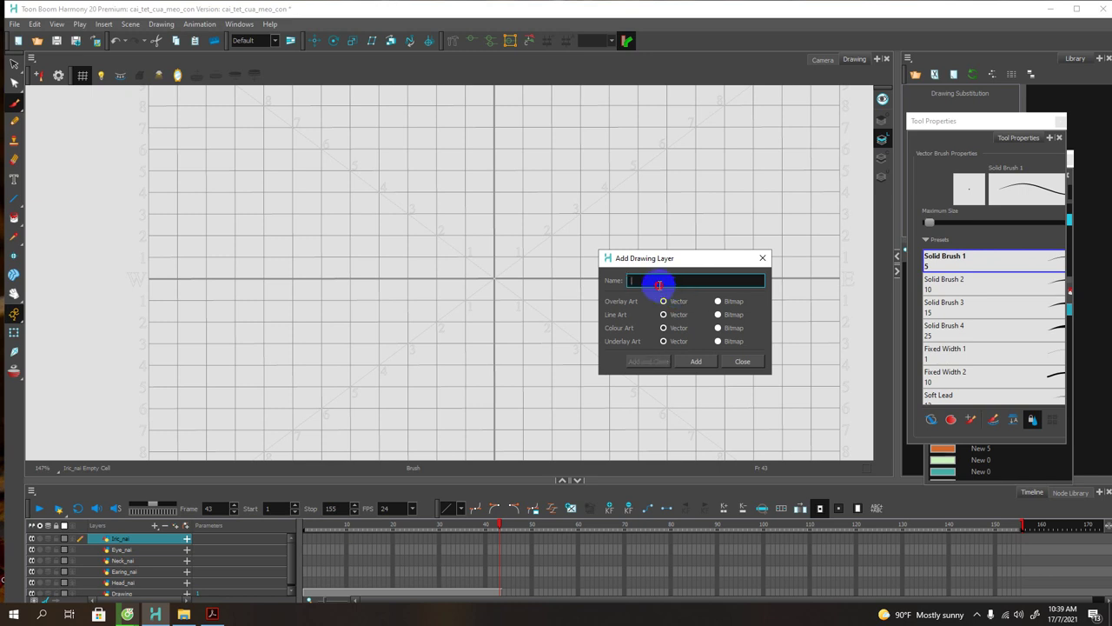
{"action": "type", "text": "White_eye"}
{"action": "key", "text": "Return"}
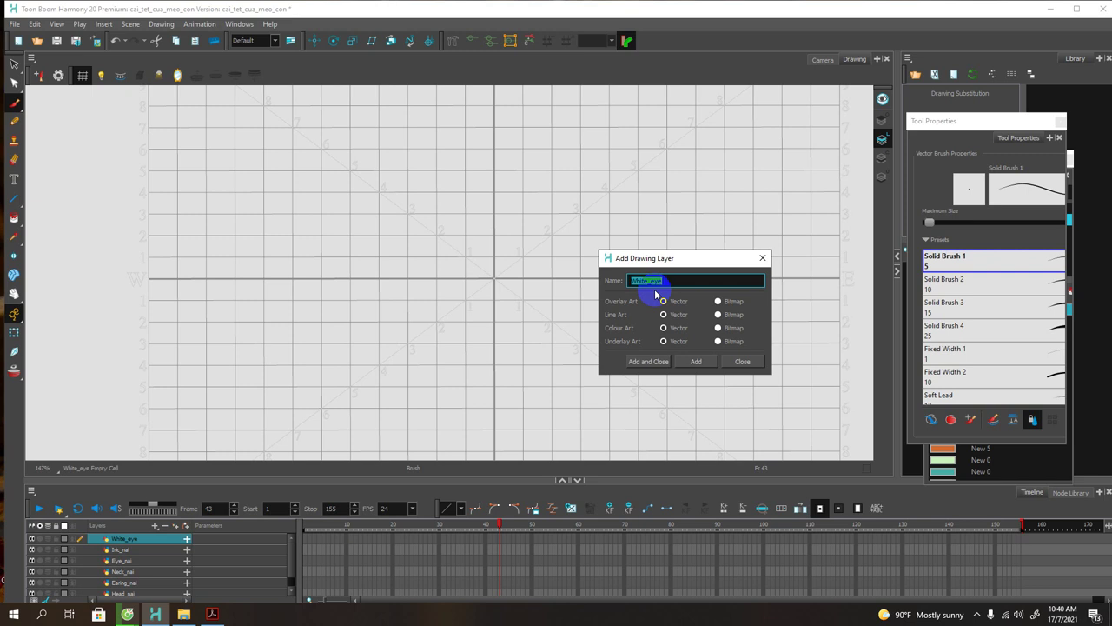
{"action": "key", "text": "BackSpace"}
{"action": "type", "text": "Bodynai"}
{"action": "key", "text": "Return"}
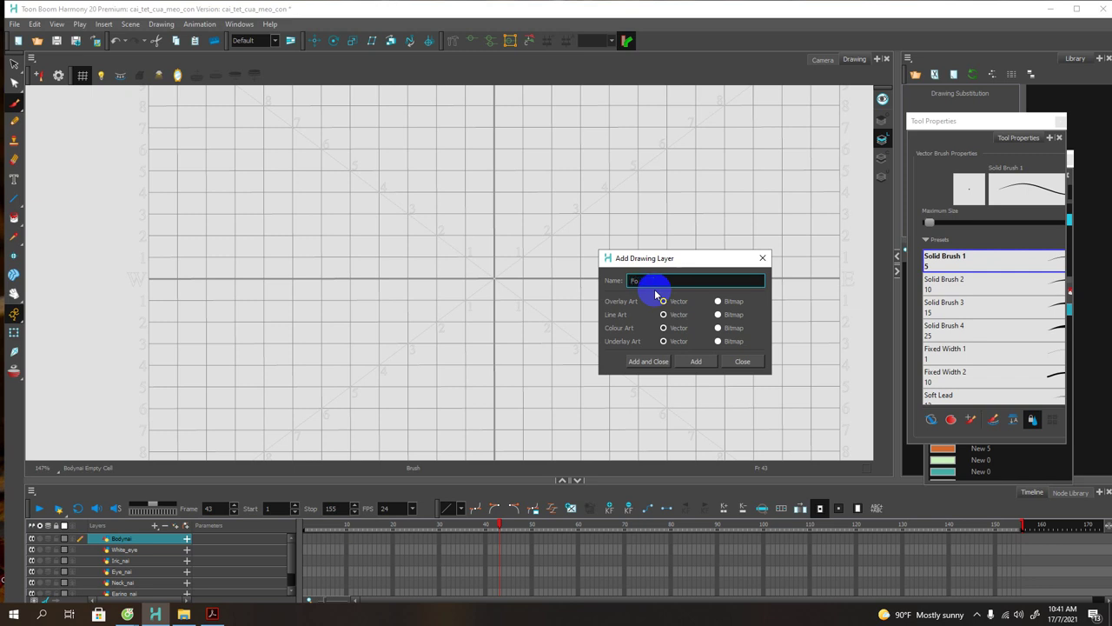
Step: Add a drawing layer named Firt_foot for the deer's front leg
{"action": "type", "text": "ol"}
{"action": "key", "text": "BackSpace"}
{"action": "key", "text": "BackSpace"}
{"action": "key", "text": "BackSpace"}
{"action": "key", "text": "BackSpace"}
{"action": "type", "text": "Firt_foot"}
{"action": "key", "text": "Return"}
Step: Add two drawing layers named arm_foot_front and DUi_nai
{"action": "key", "text": "BackSpace"}
{"action": "type", "text": "am"}
{"action": "key", "text": "BackSpace"}
{"action": "type", "text": "rm_foo"}
{"action": "key", "text": "Return"}
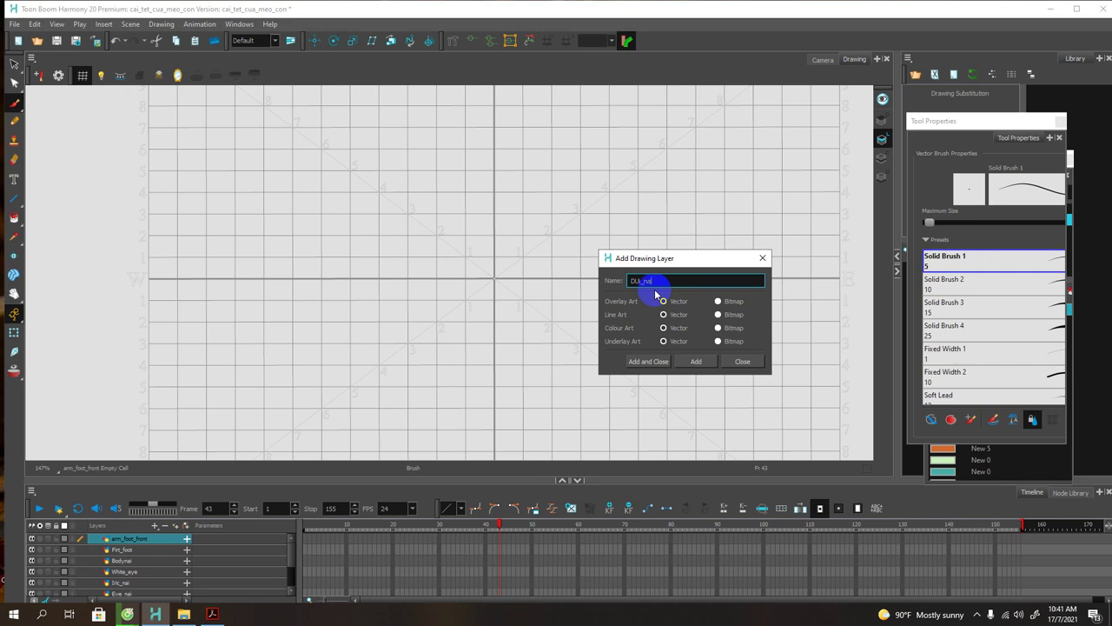
{"action": "key", "text": "Return"}
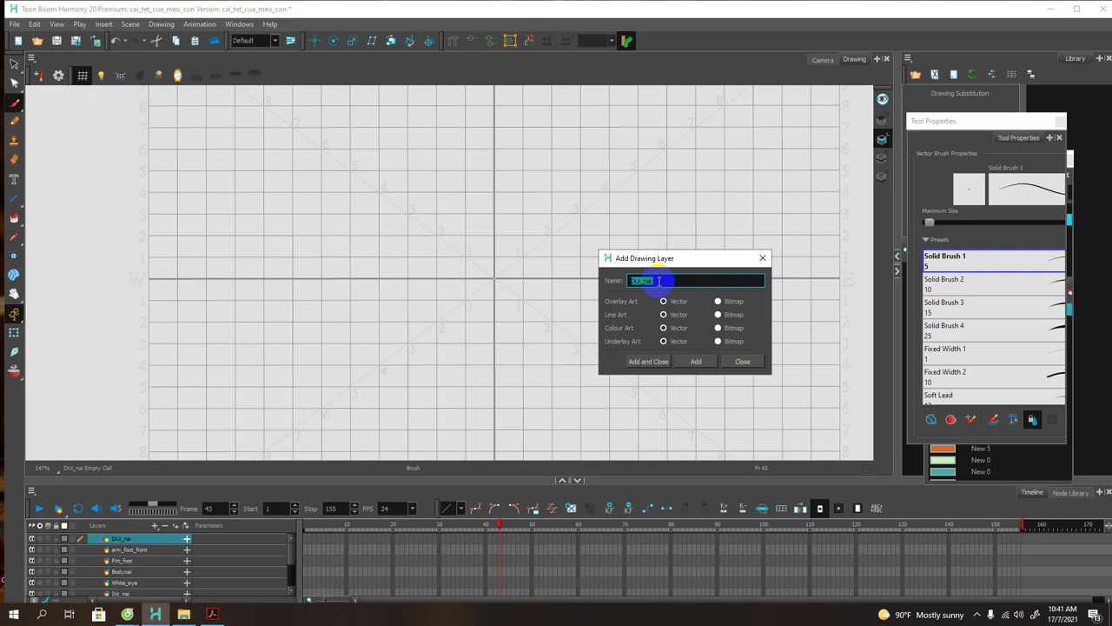
Step: Add a drawing layer named Last_foot
{"action": "key", "text": "BackSpace"}
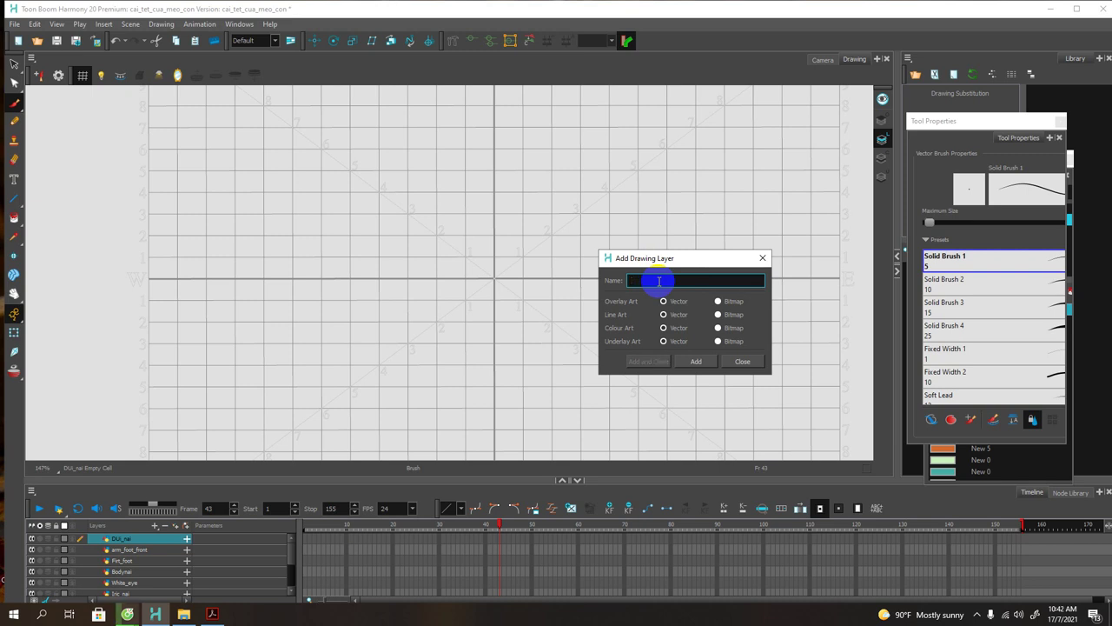
{"action": "type", "text": "La"}
{"action": "key", "text": "BackSpace"}
{"action": "key", "text": "BackSpace"}
{"action": "type", "text": "Last_foot"}
{"action": "key", "text": "Return"}
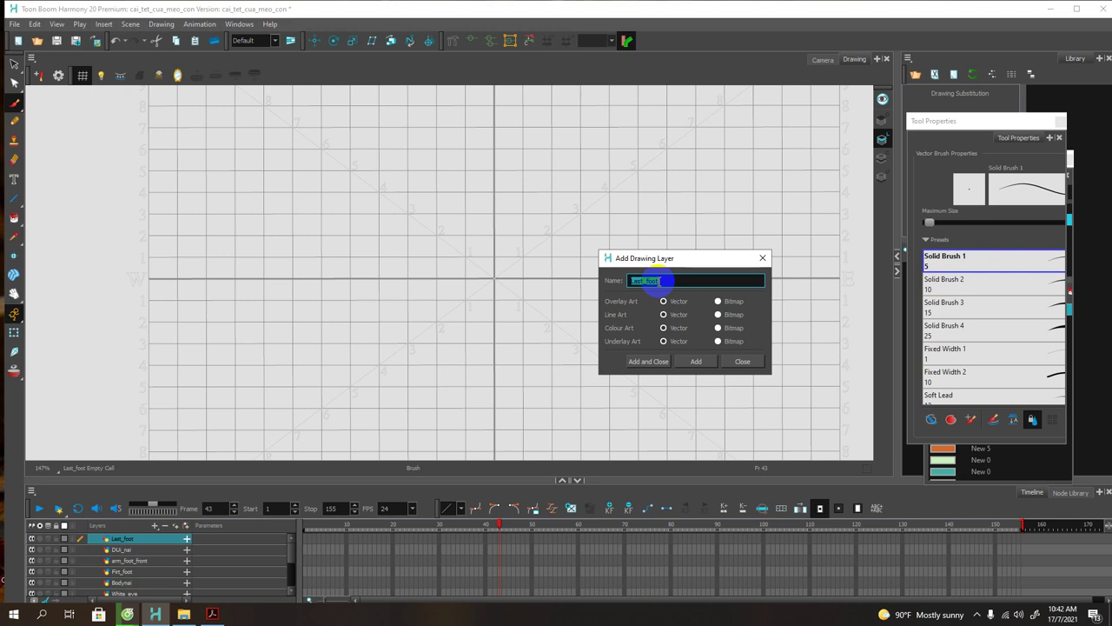
Step: Add a drawing layer named Arm_last_foot
{"action": "key", "text": "BackSpace"}
{"action": "type", "text": "Arm_la"}
{"action": "key", "text": "BackSpace"}
{"action": "key", "text": "BackSpace"}
{"action": "type", "text": "as"}
{"action": "type", "text": "a"}
{"action": "type", "text": "foot"}
{"action": "key", "text": "Return"}
Step: Add the last two drawing layers, Diau and Tail, and close the Add Drawing Layer dialog
{"action": "type", "text": "Du"}
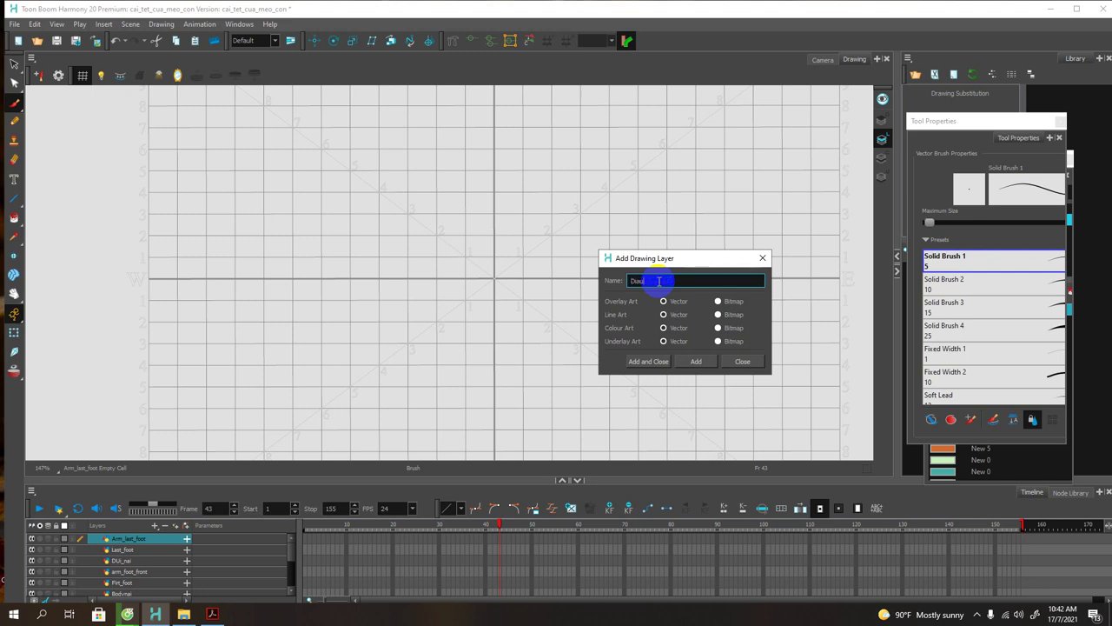
{"action": "key", "text": "Return"}
{"action": "key", "text": "BackSpace"}
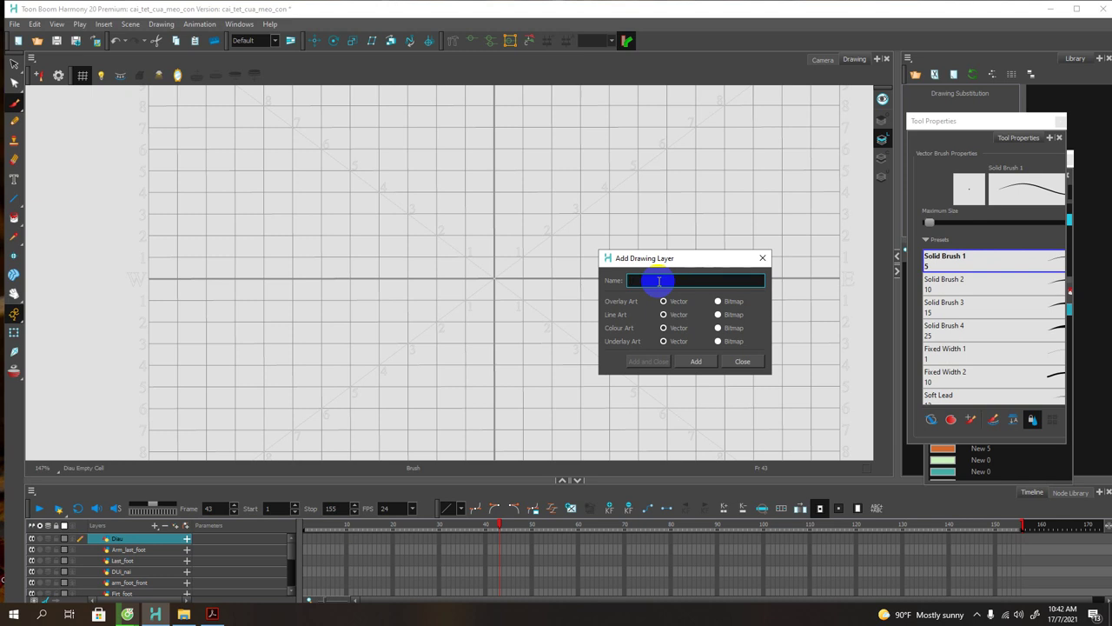
{"action": "type", "text": "Tail"}
{"action": "key", "text": "Return"}
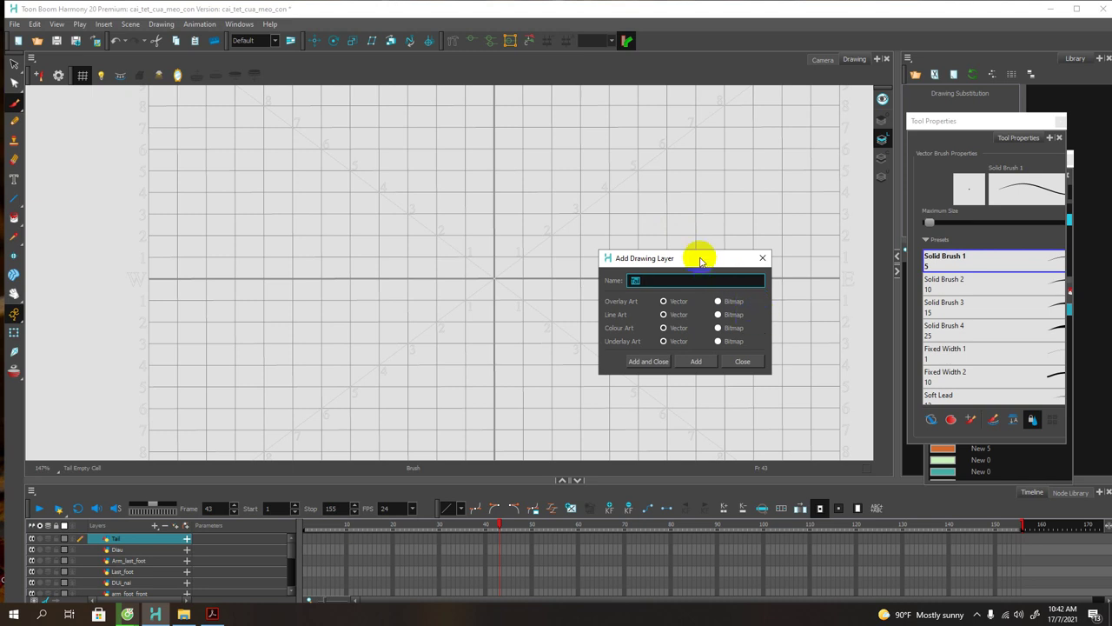
{"action": "left_click_drag", "start_coordinate": [700, 260], "coordinate": [669, 205]}
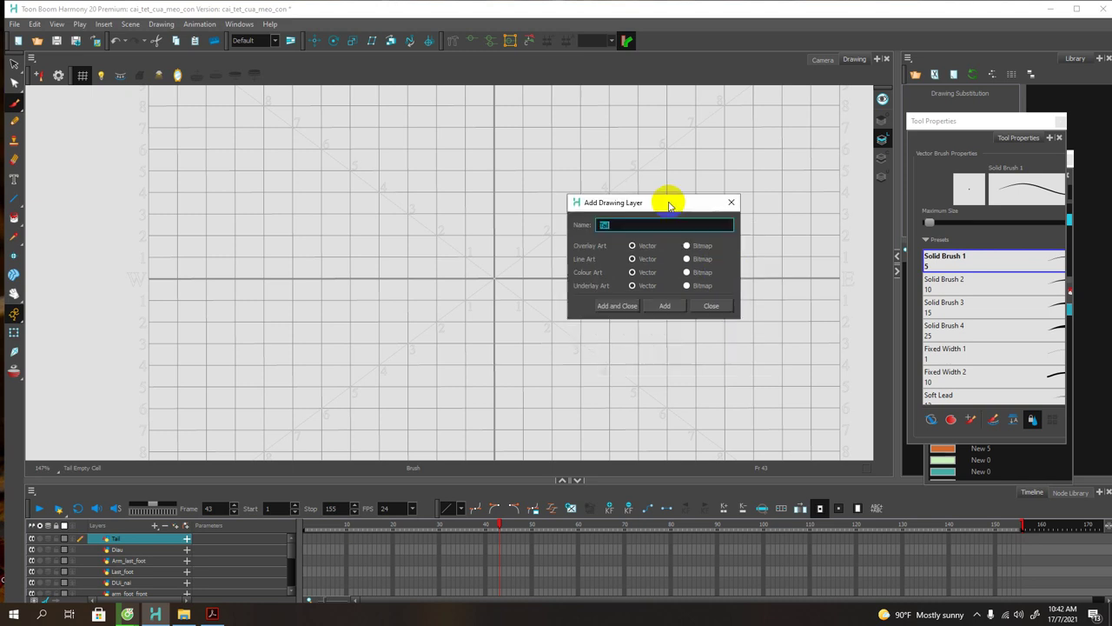
{"action": "left_click", "coordinate": [712, 306]}
Step: Increase the Timeline panel's height until every layer from Tail down to Drawing fits in the list
{"action": "left_click_drag", "start_coordinate": [390, 479], "coordinate": [392, 395]}
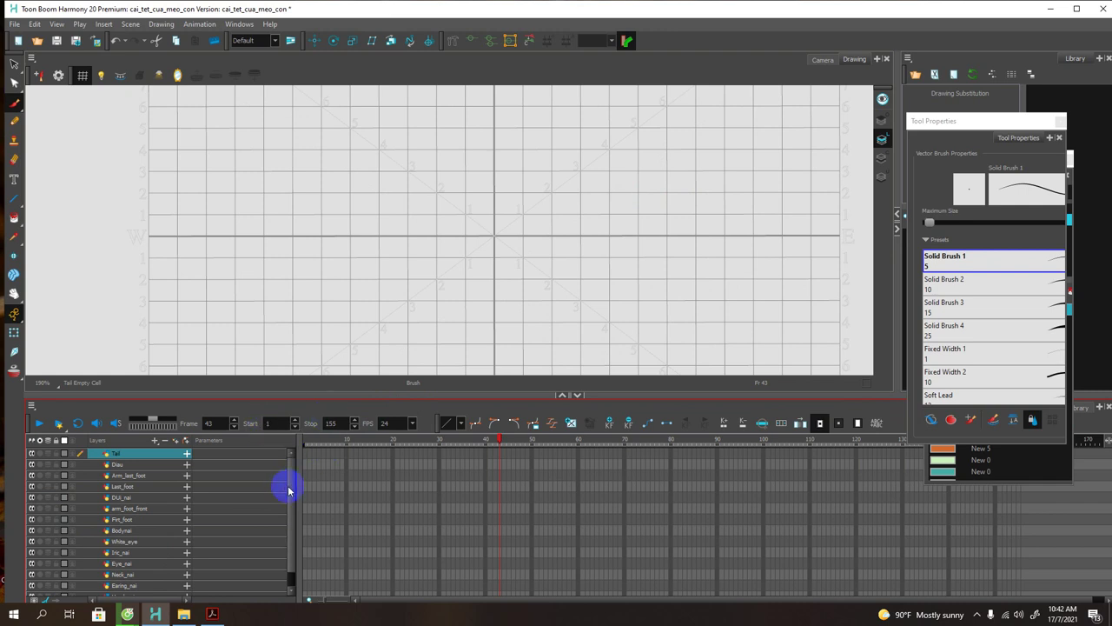
{"action": "left_click_drag", "start_coordinate": [290, 484], "coordinate": [294, 552]}
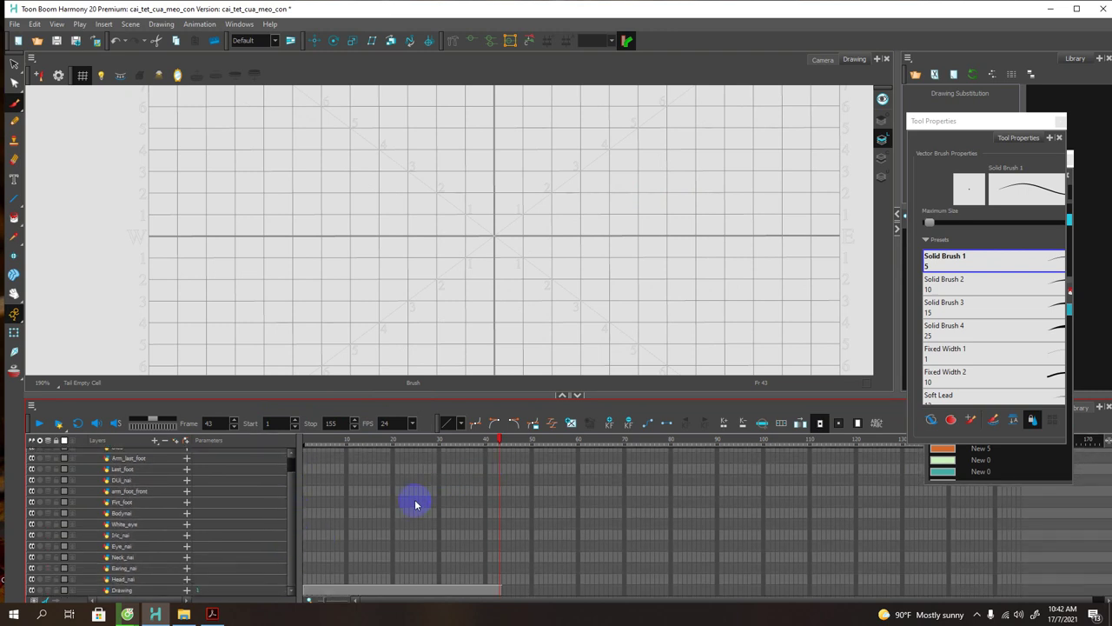
{"action": "scroll", "coordinate": [400, 514], "scroll_direction": "up", "scroll_amount": 1}
{"action": "scroll", "coordinate": [402, 516], "scroll_direction": "down", "scroll_amount": 1}
{"action": "left_click", "coordinate": [426, 380]}
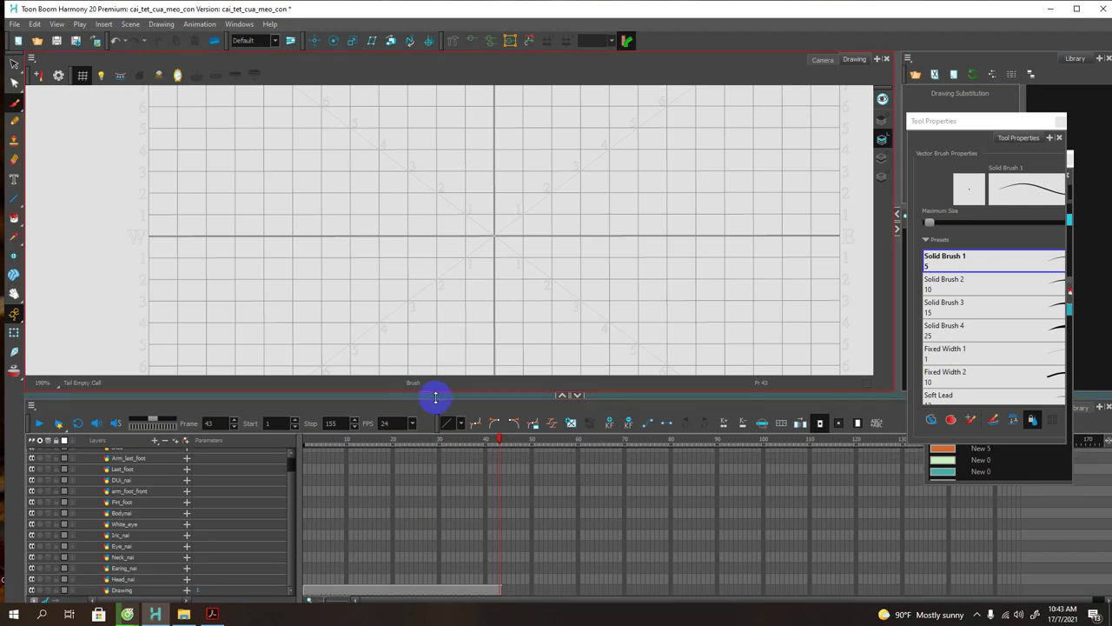
{"action": "left_click_drag", "start_coordinate": [431, 398], "coordinate": [443, 275]}
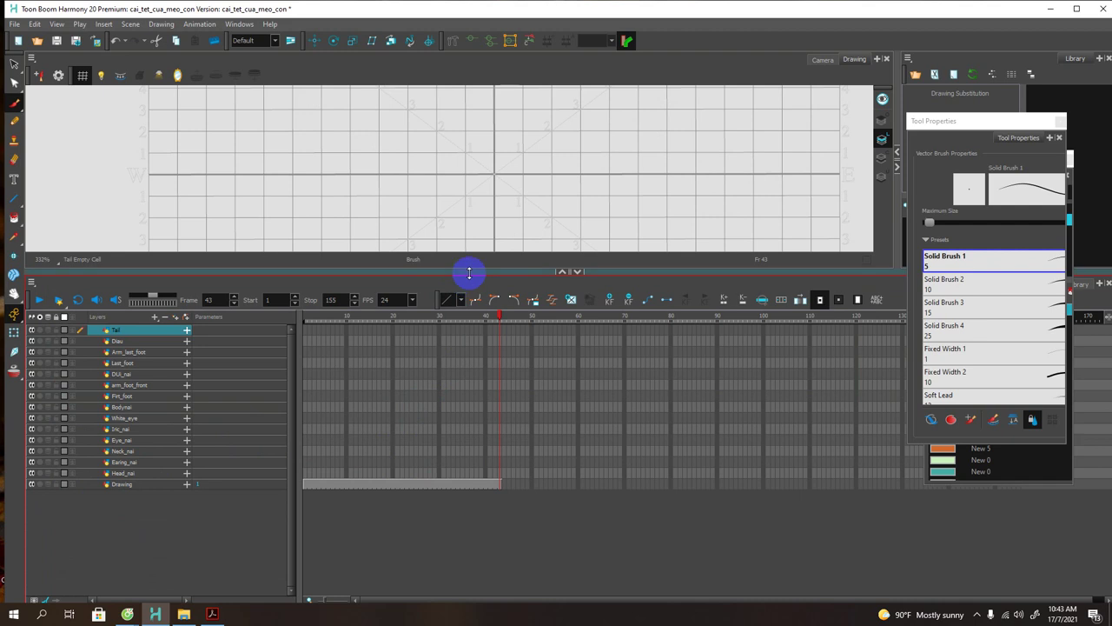
{"action": "left_click", "coordinate": [470, 306]}
{"action": "left_click_drag", "start_coordinate": [470, 306], "coordinate": [469, 351]}
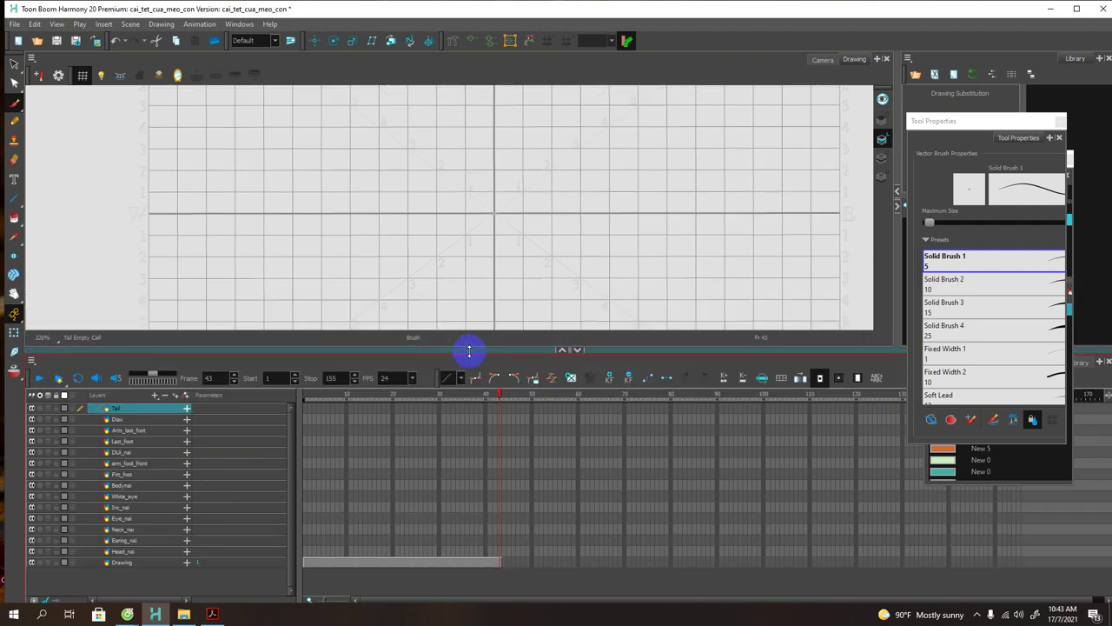
Step: Turn on the Light Table in the Drawing view to display the deer sketch beneath the empty Tail layer
{"action": "left_click", "coordinate": [747, 189]}
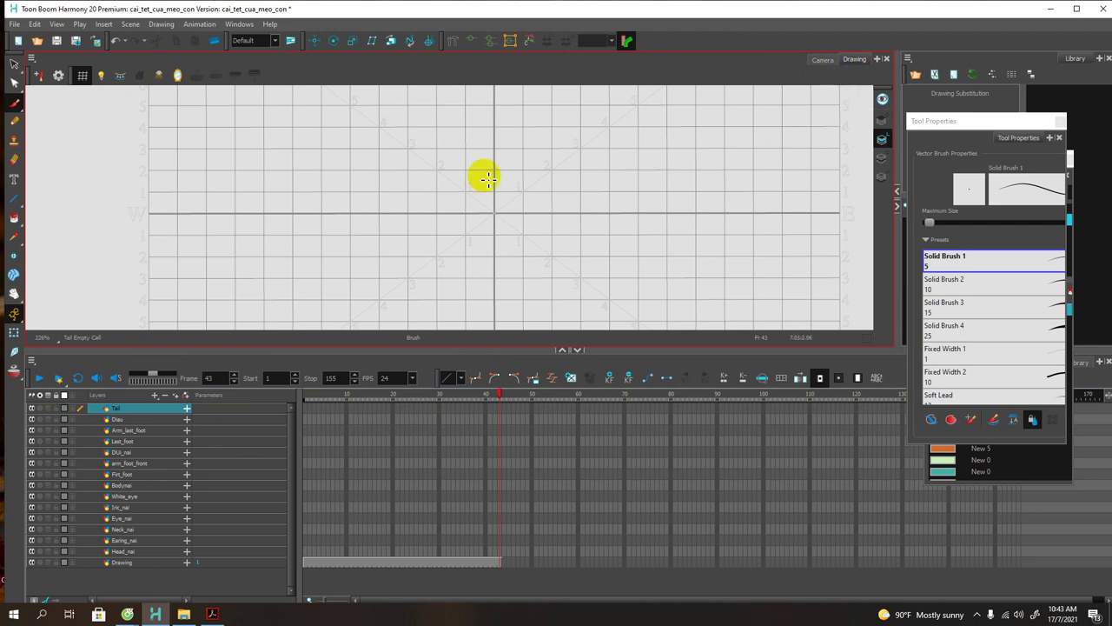
{"action": "left_click", "coordinate": [83, 75]}
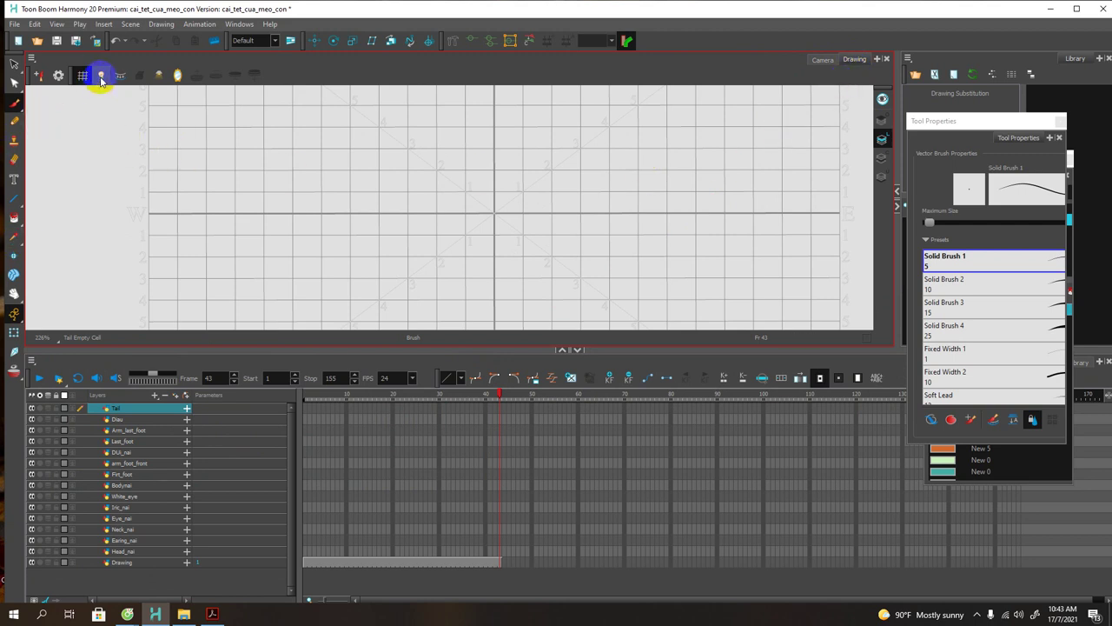
{"action": "left_click", "coordinate": [101, 76]}
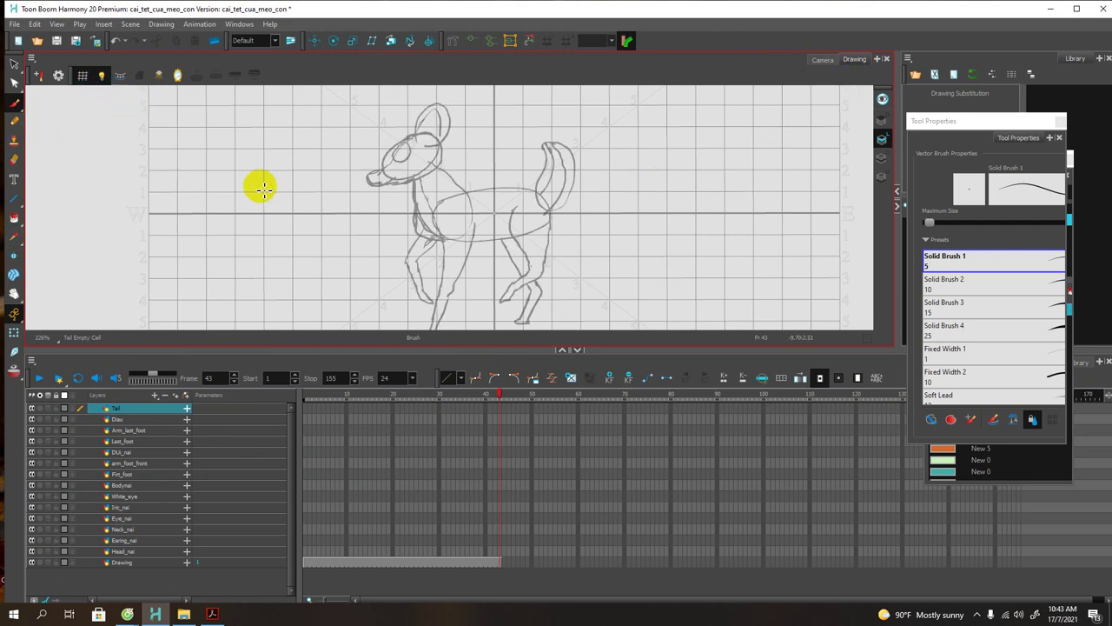
{"action": "left_click", "coordinate": [330, 377]}
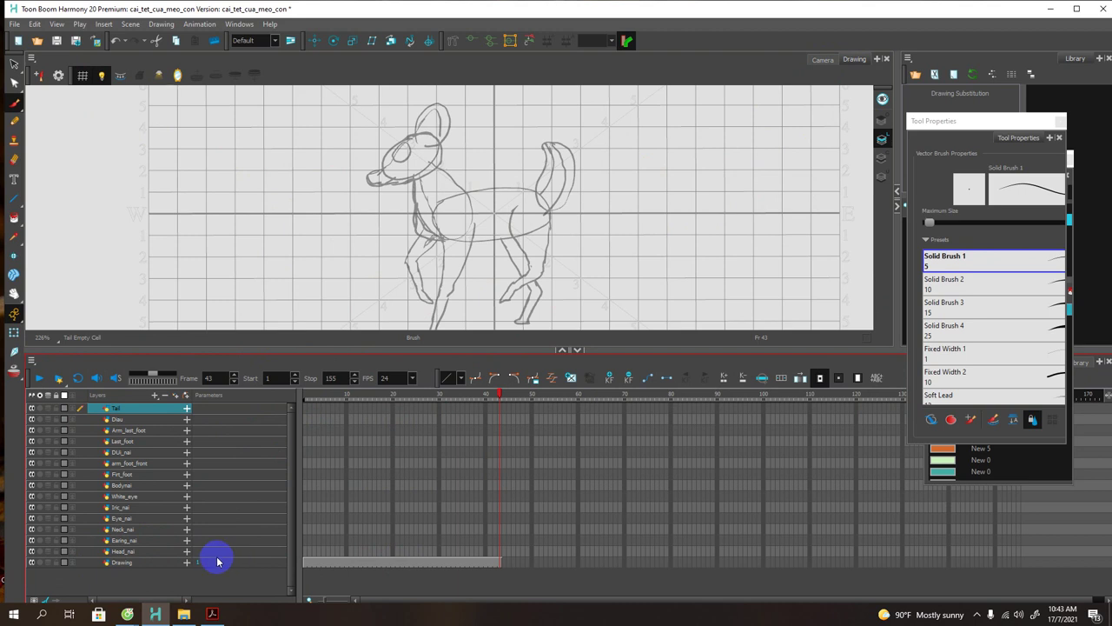
Step: Enlarge the Timeline panel slightly and select the frame 1 cells of all layers from Tail down to Head_nai
{"action": "left_click_drag", "start_coordinate": [220, 351], "coordinate": [234, 314]}
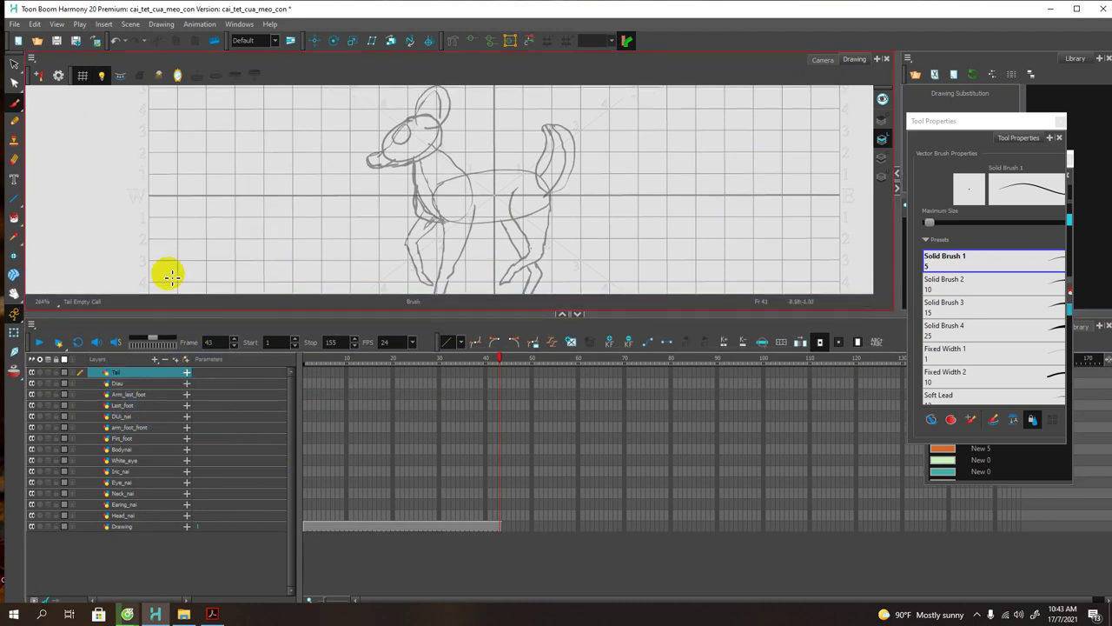
{"action": "left_click", "coordinate": [122, 373]}
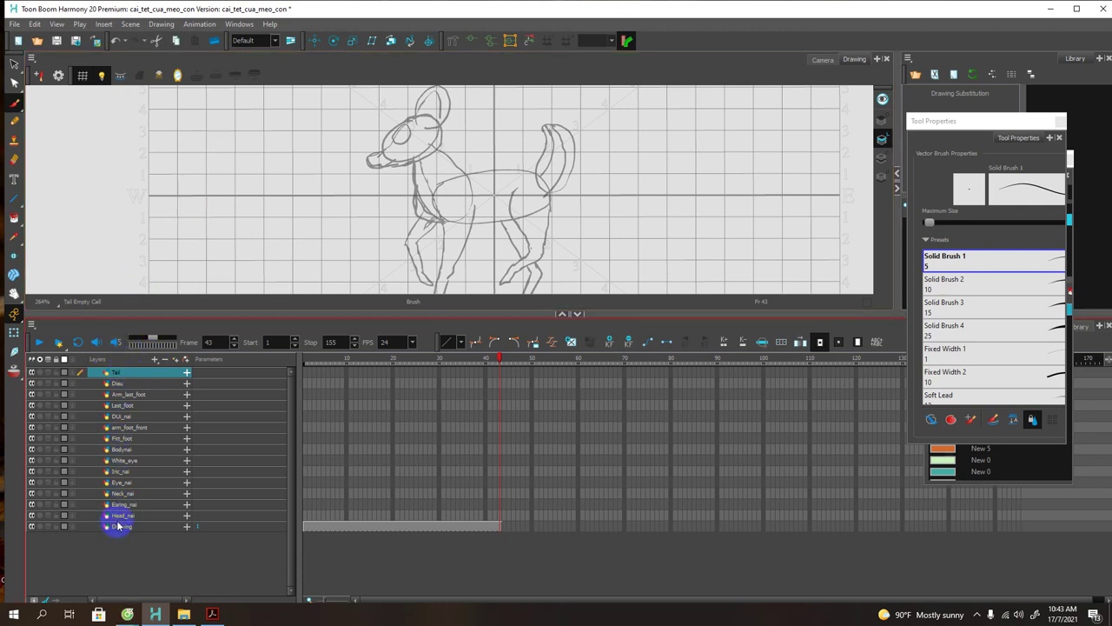
{"action": "left_click", "coordinate": [200, 216]}
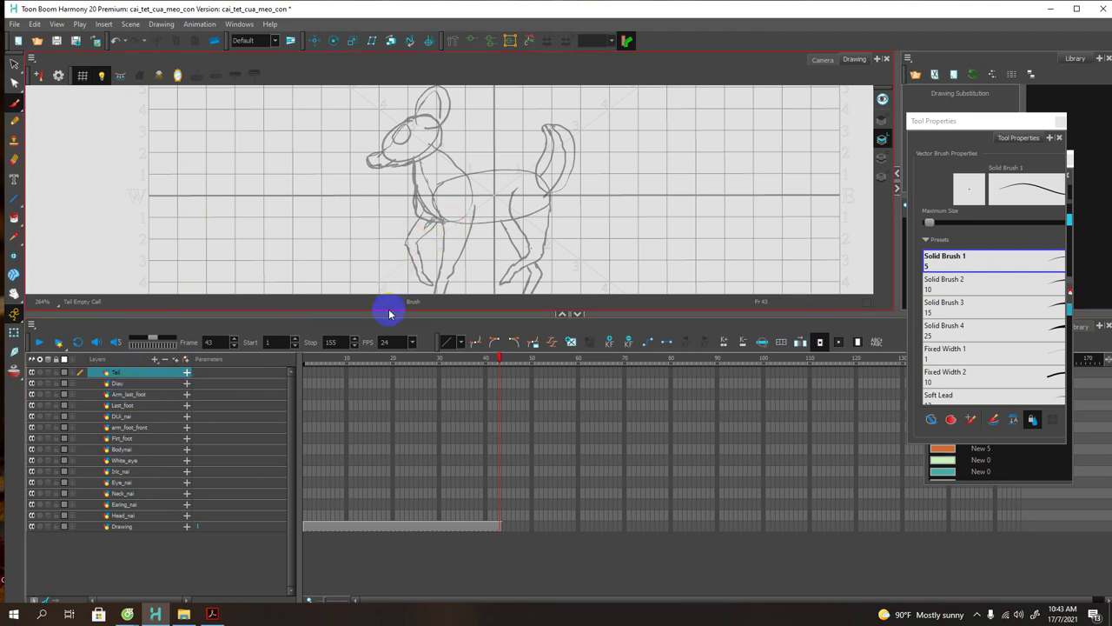
{"action": "left_click_drag", "start_coordinate": [391, 314], "coordinate": [386, 321]}
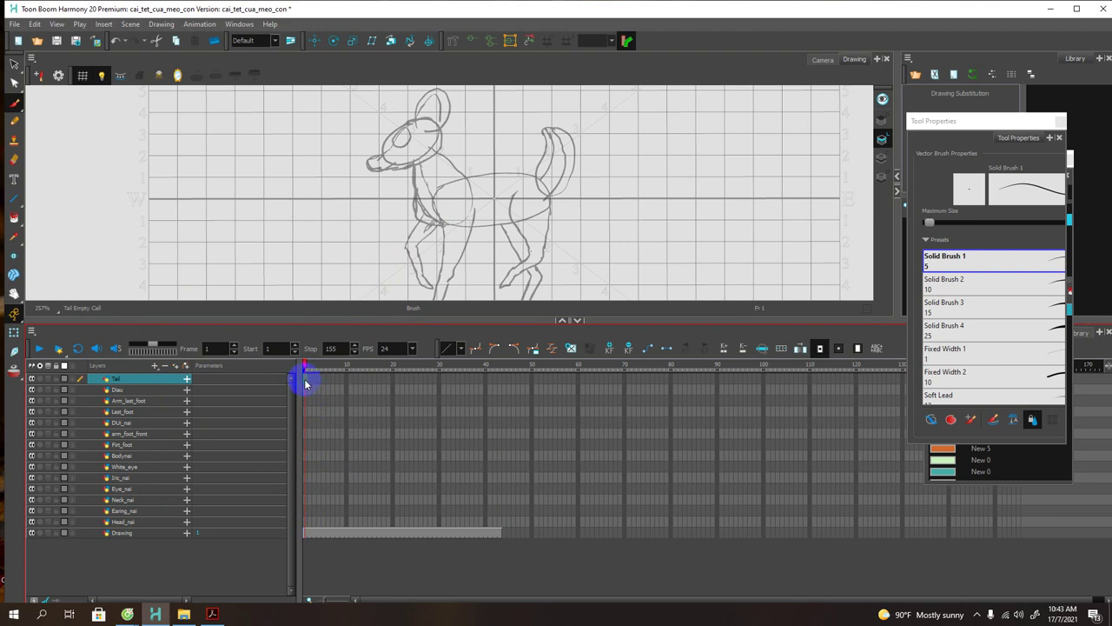
{"action": "left_click", "coordinate": [306, 522], "text": "shift"}
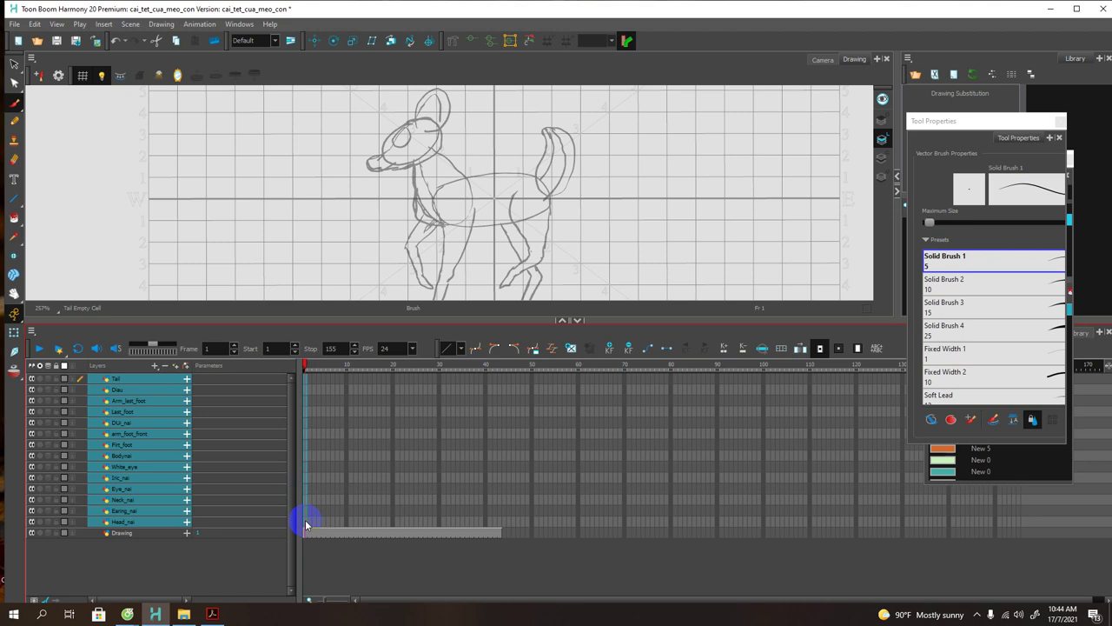
Step: Create an empty drawing at frame 1 on all selected layers from Tail to Head_nai and enlarge the Drawing view
{"action": "key", "text": "alt+shift+r"}
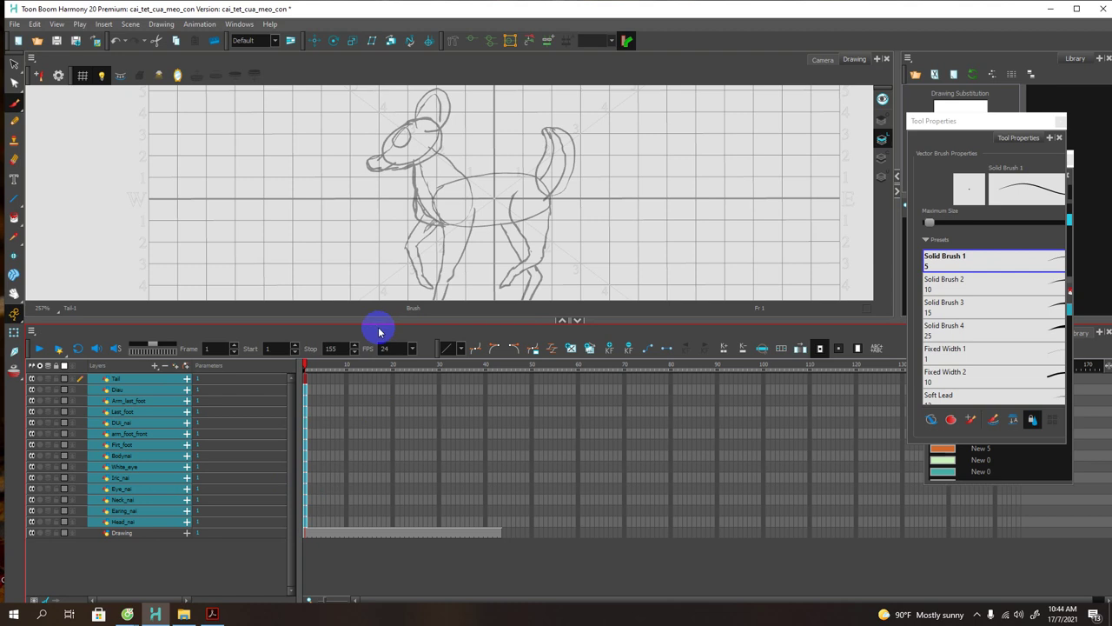
{"action": "mouse_move", "coordinate": [378, 322]}
{"action": "left_mouse_down"}
{"action": "mouse_move", "coordinate": [368, 327]}
{"action": "mouse_move", "coordinate": [375, 380]}
{"action": "left_mouse_up"}
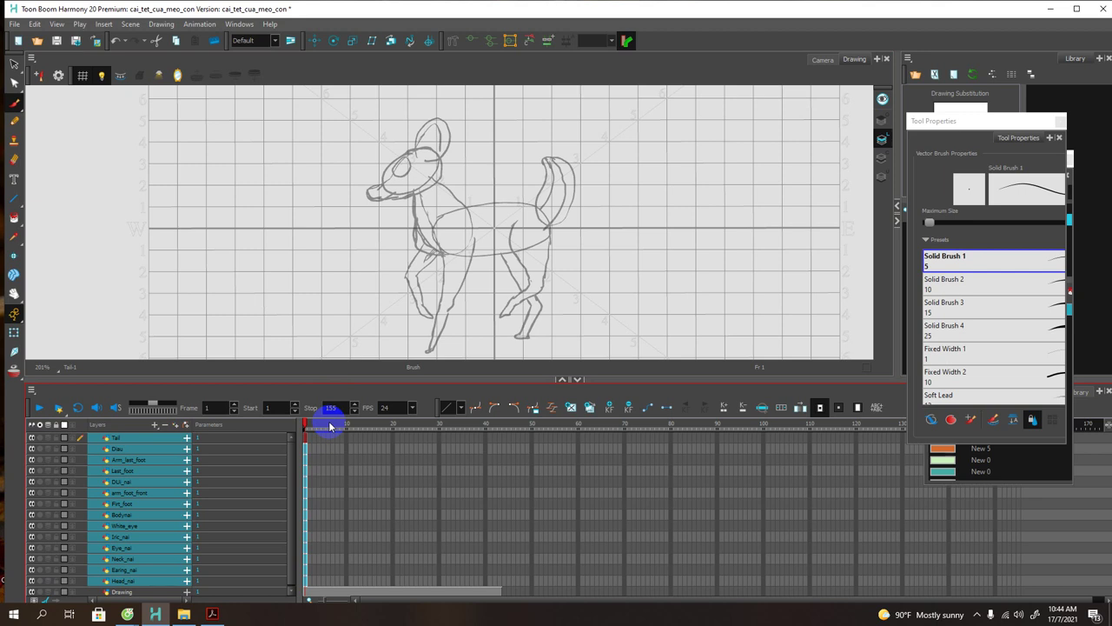
Step: With the Brush tool, handwrite the notes "Ctrl + Alt + R = Creat new Fram" and "Zoom out = Key 2" around the deer's head and tail
{"action": "left_click", "coordinate": [14, 101]}
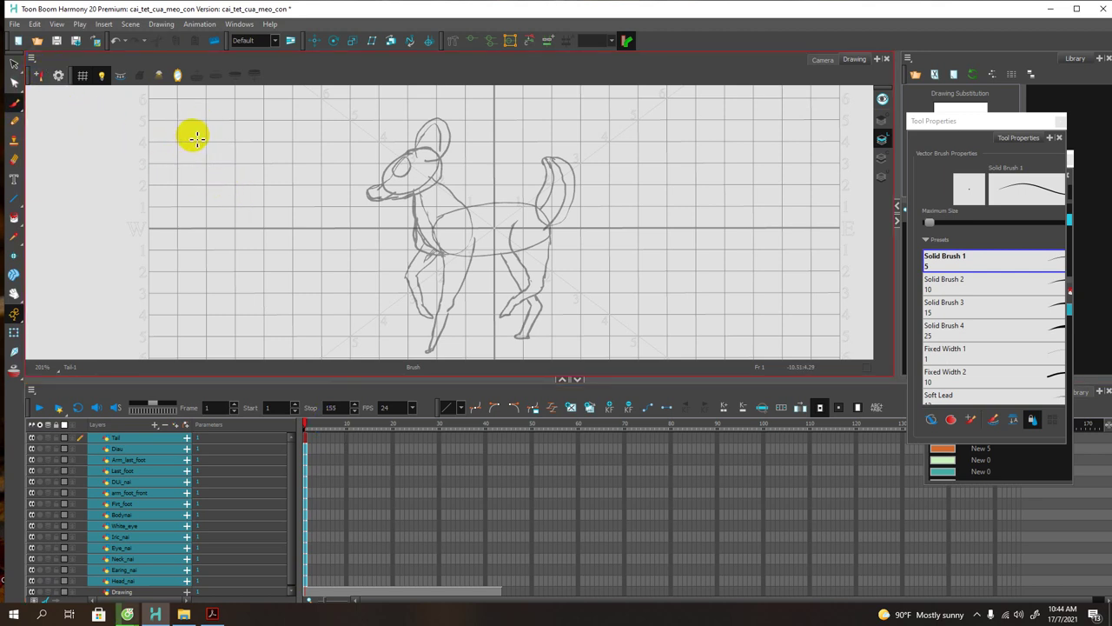
{"action": "mouse_move", "coordinate": [202, 134]}
{"action": "left_mouse_down"}
{"action": "mouse_move", "coordinate": [194, 144]}
{"action": "mouse_move", "coordinate": [224, 124]}
{"action": "mouse_move", "coordinate": [232, 137]}
{"action": "mouse_move", "coordinate": [306, 143]}
{"action": "mouse_move", "coordinate": [310, 119]}
{"action": "mouse_move", "coordinate": [356, 137]}
{"action": "mouse_move", "coordinate": [371, 123]}
{"action": "mouse_move", "coordinate": [365, 131]}
{"action": "mouse_move", "coordinate": [403, 132]}
{"action": "mouse_move", "coordinate": [426, 114]}
{"action": "mouse_move", "coordinate": [481, 128]}
{"action": "mouse_move", "coordinate": [516, 114]}
{"action": "mouse_move", "coordinate": [576, 122]}
{"action": "left_mouse_up"}
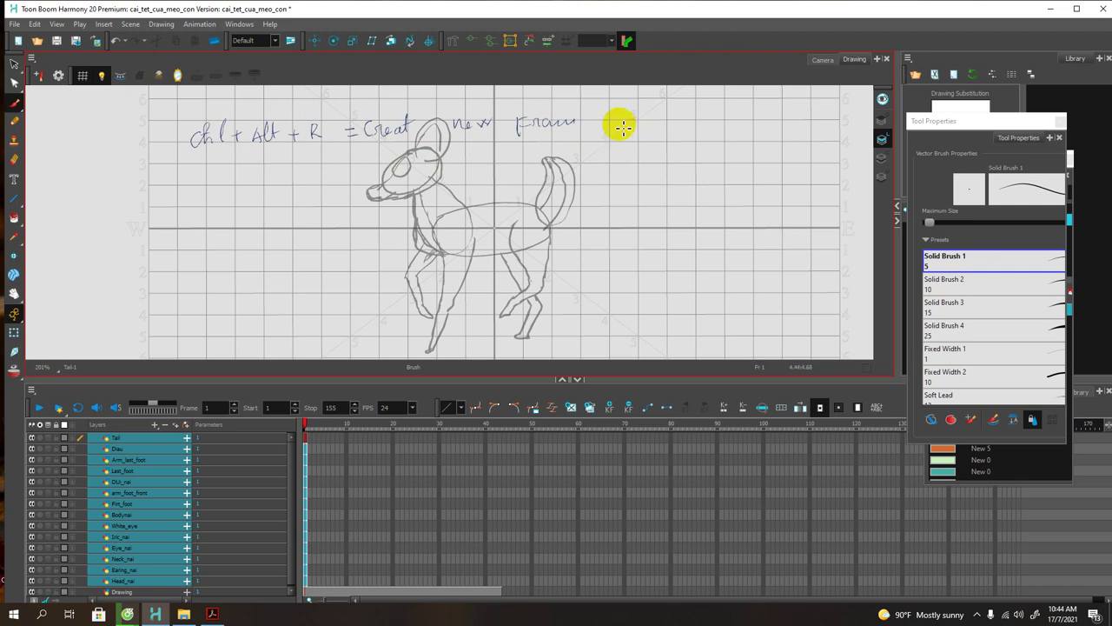
{"action": "mouse_move", "coordinate": [624, 131]}
{"action": "left_mouse_down"}
{"action": "mouse_move", "coordinate": [628, 141]}
{"action": "mouse_move", "coordinate": [749, 137]}
{"action": "left_mouse_up"}
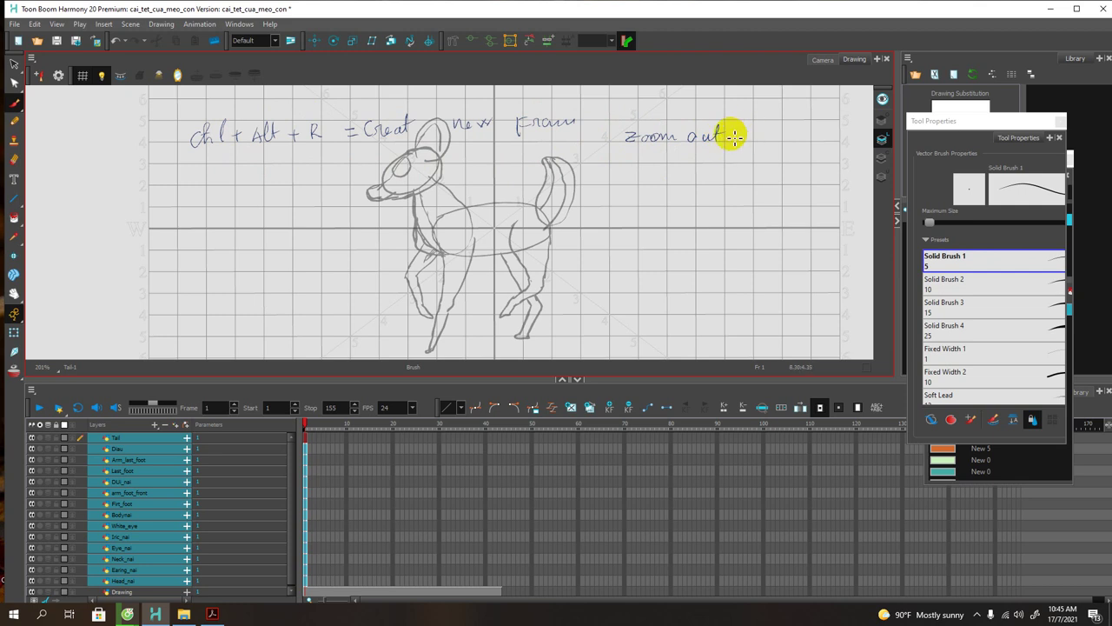
{"action": "mouse_move", "coordinate": [739, 142]}
{"action": "left_mouse_down"}
{"action": "mouse_move", "coordinate": [767, 131]}
{"action": "mouse_move", "coordinate": [784, 148]}
{"action": "mouse_move", "coordinate": [799, 132]}
{"action": "mouse_move", "coordinate": [806, 141]}
{"action": "left_mouse_up"}
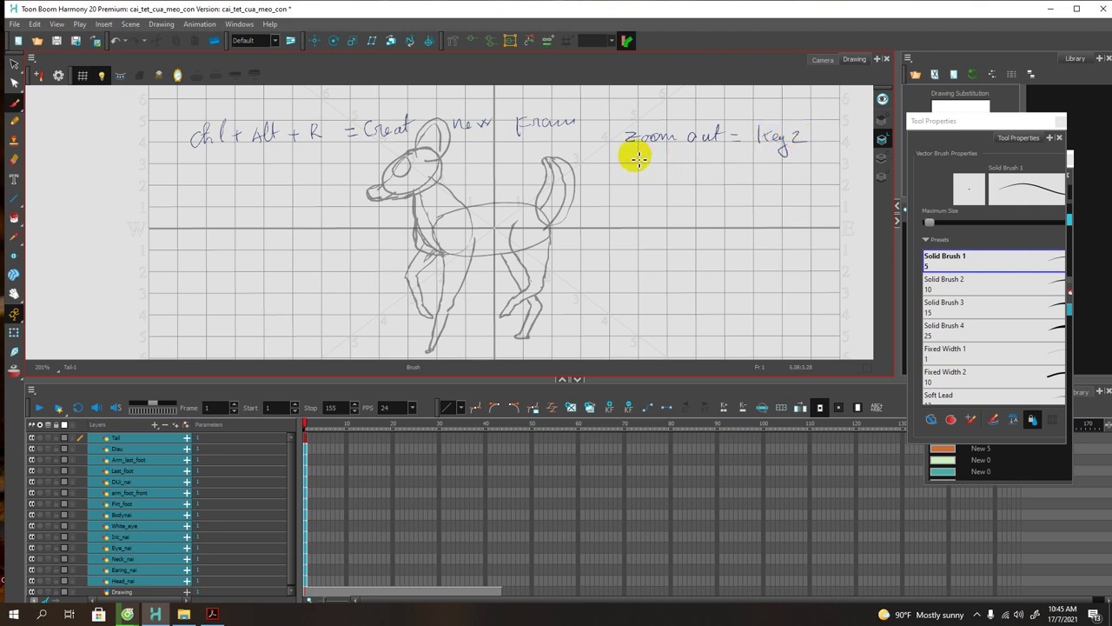
Step: Handwrite "Zoom in = Key 1" and "Move screen = Space Key" beneath the zoom-out note
{"action": "mouse_move", "coordinate": [634, 163]}
{"action": "left_mouse_down"}
{"action": "mouse_move", "coordinate": [754, 154]}
{"action": "mouse_move", "coordinate": [799, 173]}
{"action": "left_mouse_up"}
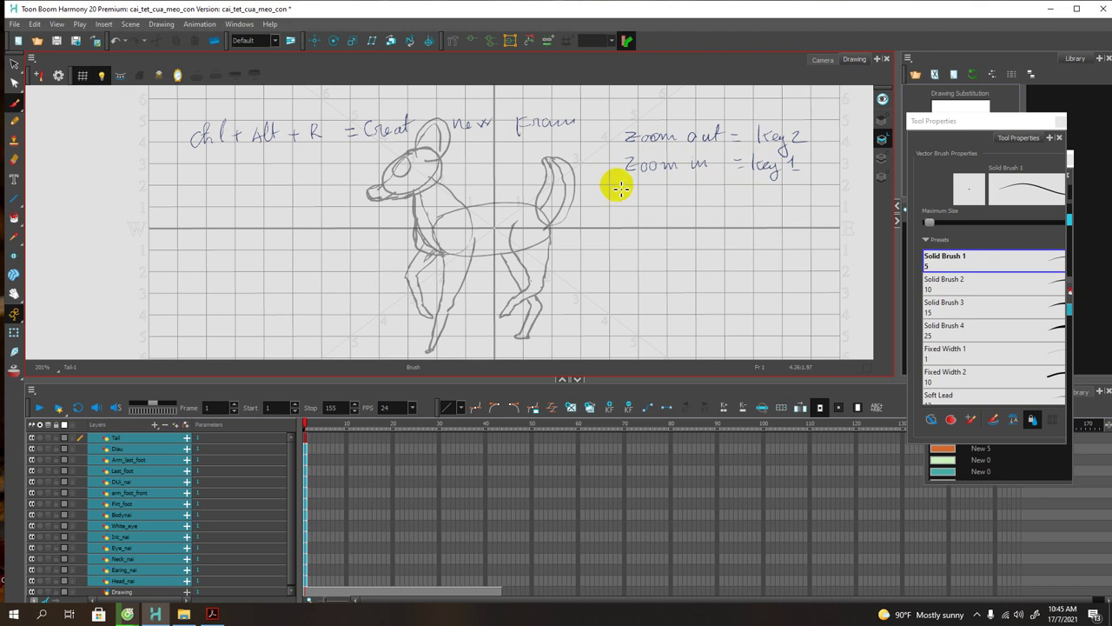
{"action": "mouse_move", "coordinate": [618, 193]}
{"action": "left_mouse_down"}
{"action": "mouse_move", "coordinate": [626, 182]}
{"action": "mouse_move", "coordinate": [639, 196]}
{"action": "mouse_move", "coordinate": [761, 189]}
{"action": "left_mouse_up"}
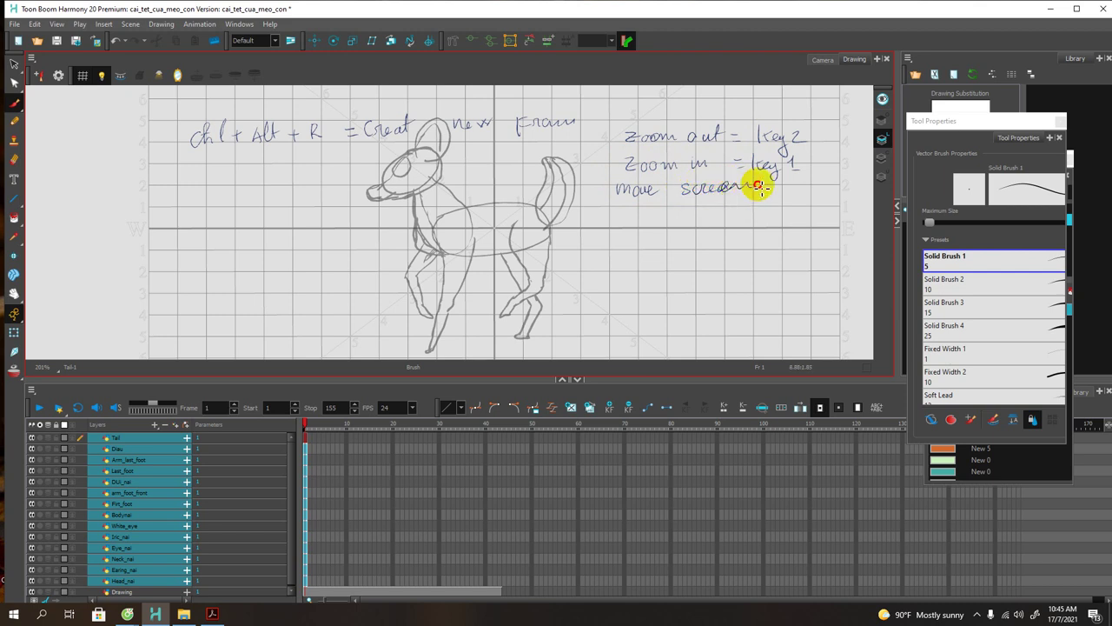
{"action": "mouse_move", "coordinate": [661, 217]}
{"action": "left_mouse_down"}
{"action": "mouse_move", "coordinate": [711, 225]}
{"action": "mouse_move", "coordinate": [746, 207]}
{"action": "mouse_move", "coordinate": [773, 229]}
{"action": "left_mouse_up"}
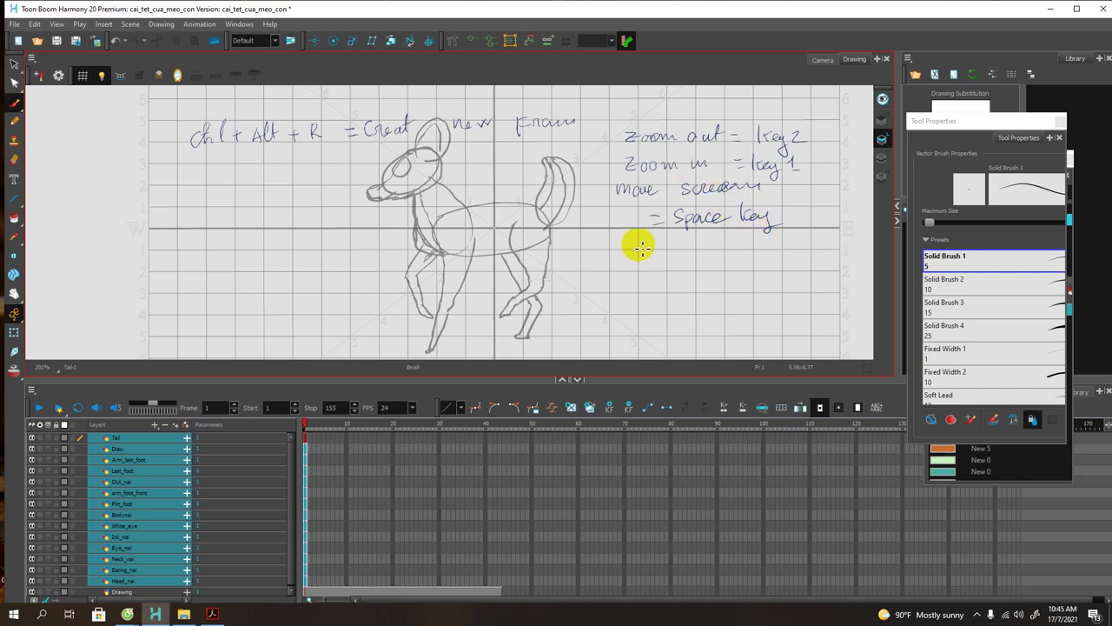
Step: Handwrite the note "Rotate ctrl + alt + mouse" below the other notes and bring all notes back into view
{"action": "mouse_move", "coordinate": [646, 254]}
{"action": "left_mouse_down"}
{"action": "mouse_move", "coordinate": [632, 222]}
{"action": "mouse_move", "coordinate": [641, 229]}
{"action": "mouse_move", "coordinate": [627, 224]}
{"action": "mouse_move", "coordinate": [636, 243]}
{"action": "mouse_move", "coordinate": [635, 229]}
{"action": "mouse_move", "coordinate": [606, 206]}
{"action": "mouse_move", "coordinate": [671, 215]}
{"action": "left_mouse_up"}
{"action": "key", "text": "space"}
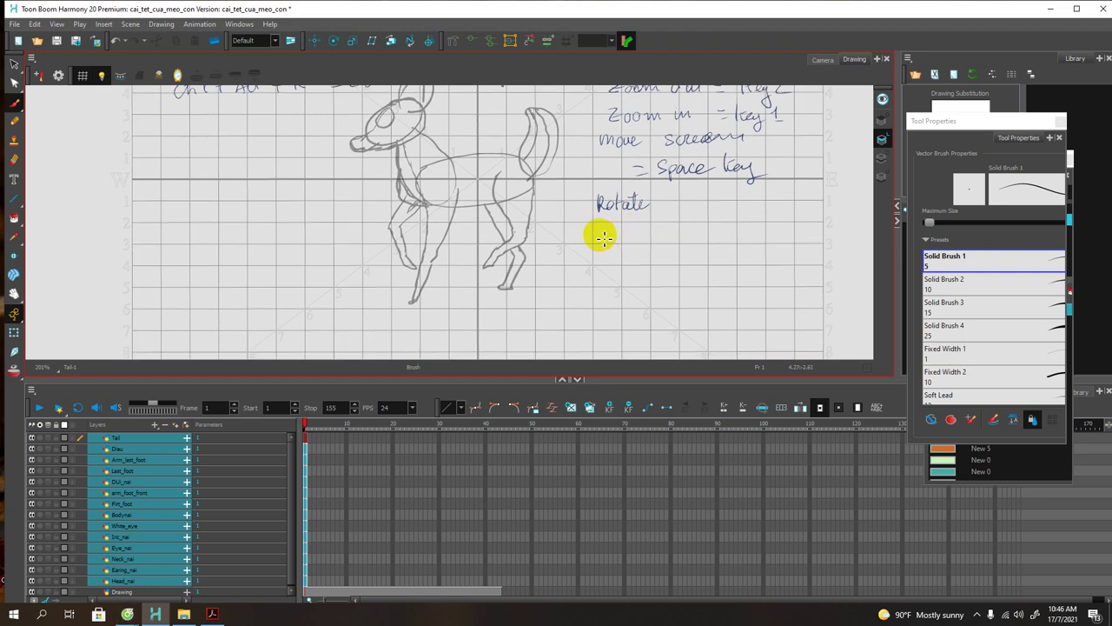
{"action": "mouse_move", "coordinate": [604, 236]}
{"action": "left_mouse_down"}
{"action": "mouse_move", "coordinate": [644, 244]}
{"action": "mouse_move", "coordinate": [697, 241]}
{"action": "left_mouse_up"}
{"action": "left_click_drag", "start_coordinate": [692, 235], "coordinate": [787, 237]}
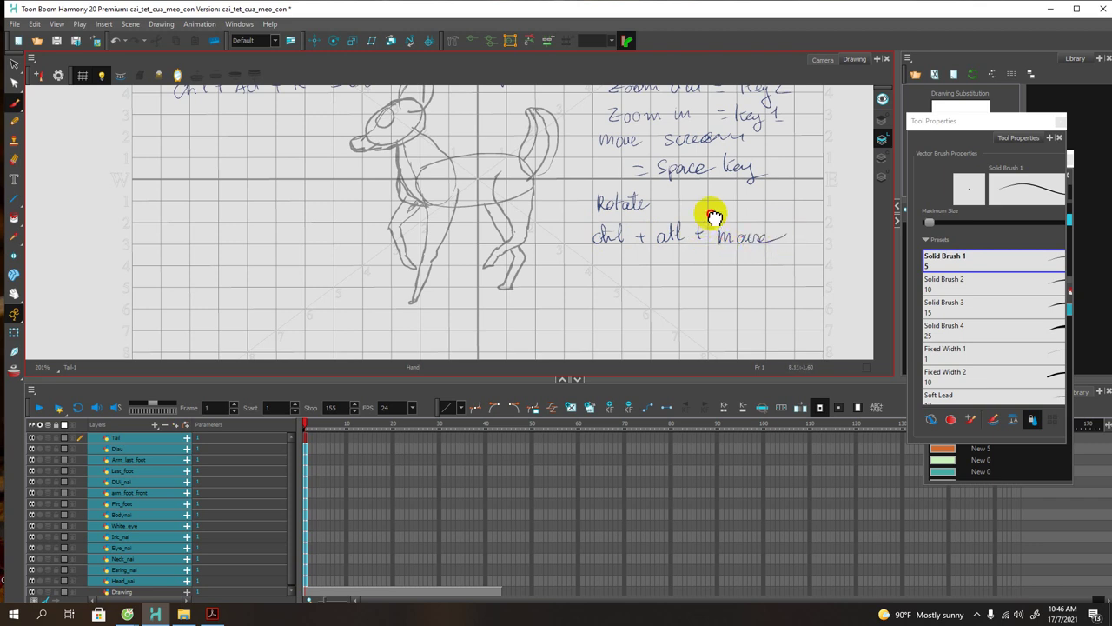
{"action": "key", "text": "space"}
{"action": "mouse_move", "coordinate": [707, 215]}
{"action": "left_mouse_down"}
{"action": "mouse_move", "coordinate": [700, 246]}
{"action": "mouse_move", "coordinate": [666, 218]}
{"action": "mouse_move", "coordinate": [686, 209]}
{"action": "mouse_move", "coordinate": [672, 226]}
{"action": "left_mouse_up"}
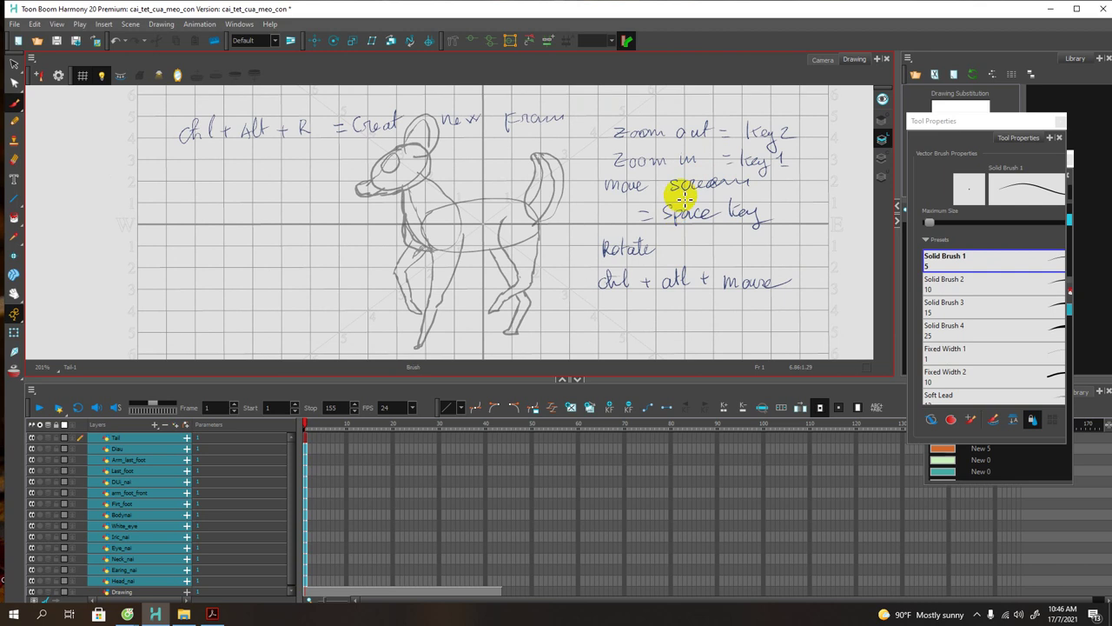
{"action": "mouse_move", "coordinate": [472, 533]}
{"action": "left_mouse_down"}
{"action": "mouse_move", "coordinate": [412, 458]}
{"action": "mouse_move", "coordinate": [293, 471]}
{"action": "left_mouse_up"}
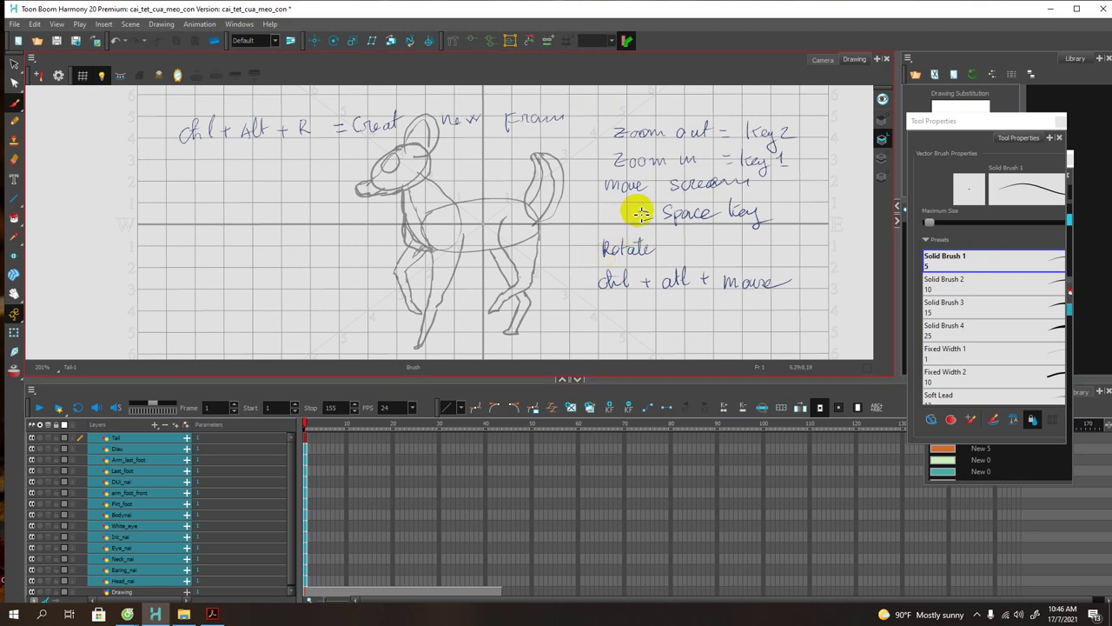
Step: Delete all handwritten notes around the deer sketch with the Select tool, leaving the sketch itself intact
{"action": "left_click", "coordinate": [15, 66]}
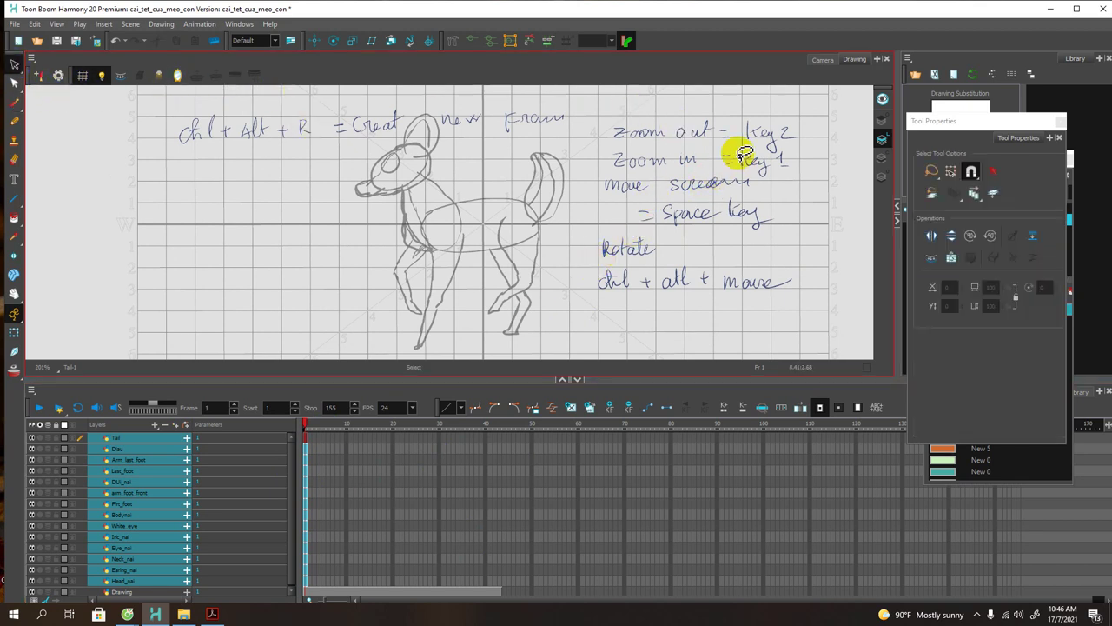
{"action": "mouse_move", "coordinate": [799, 125]}
{"action": "left_mouse_down"}
{"action": "mouse_move", "coordinate": [715, 106]}
{"action": "mouse_move", "coordinate": [625, 104]}
{"action": "mouse_move", "coordinate": [577, 218]}
{"action": "mouse_move", "coordinate": [576, 302]}
{"action": "mouse_move", "coordinate": [699, 327]}
{"action": "mouse_move", "coordinate": [807, 293]}
{"action": "mouse_move", "coordinate": [830, 182]}
{"action": "mouse_move", "coordinate": [792, 132]}
{"action": "left_mouse_up"}
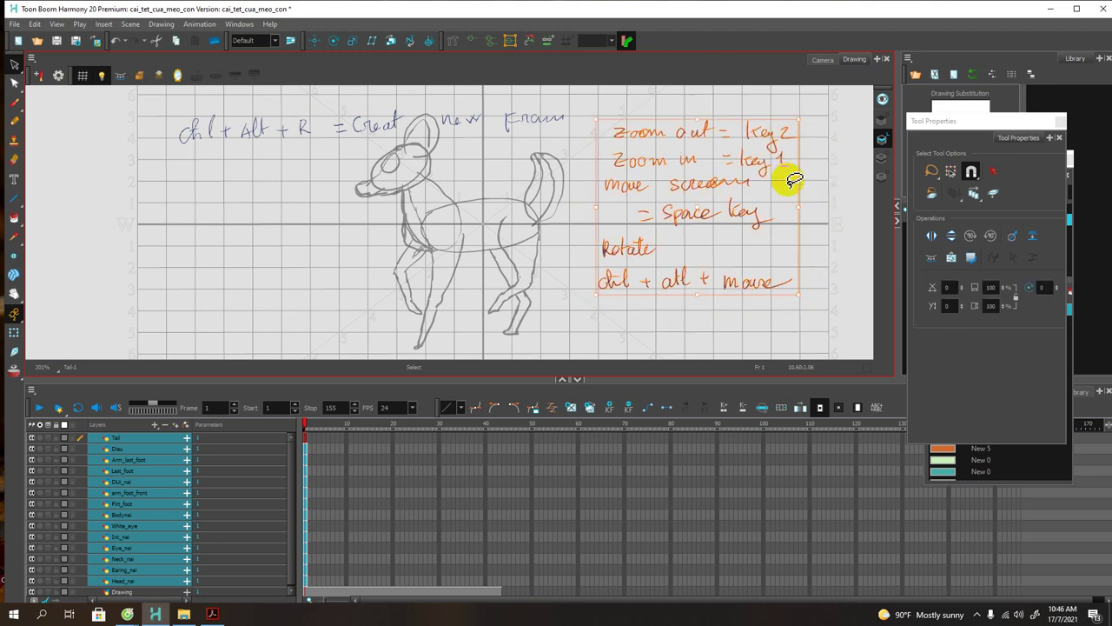
{"action": "key", "text": "Delete"}
{"action": "key", "text": "space"}
{"action": "left_click_drag", "start_coordinate": [479, 177], "coordinate": [540, 247]}
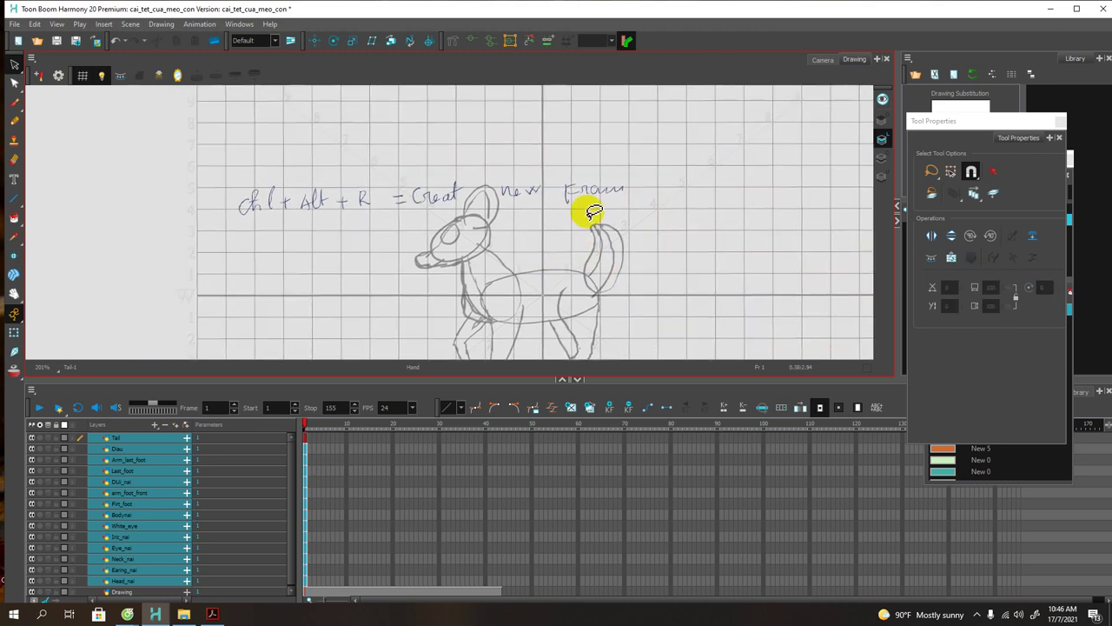
{"action": "mouse_move", "coordinate": [608, 166]}
{"action": "left_mouse_down"}
{"action": "mouse_move", "coordinate": [502, 174]}
{"action": "mouse_move", "coordinate": [499, 197]}
{"action": "mouse_move", "coordinate": [545, 214]}
{"action": "mouse_move", "coordinate": [611, 213]}
{"action": "mouse_move", "coordinate": [621, 171]}
{"action": "left_mouse_up"}
{"action": "key", "text": "Delete"}
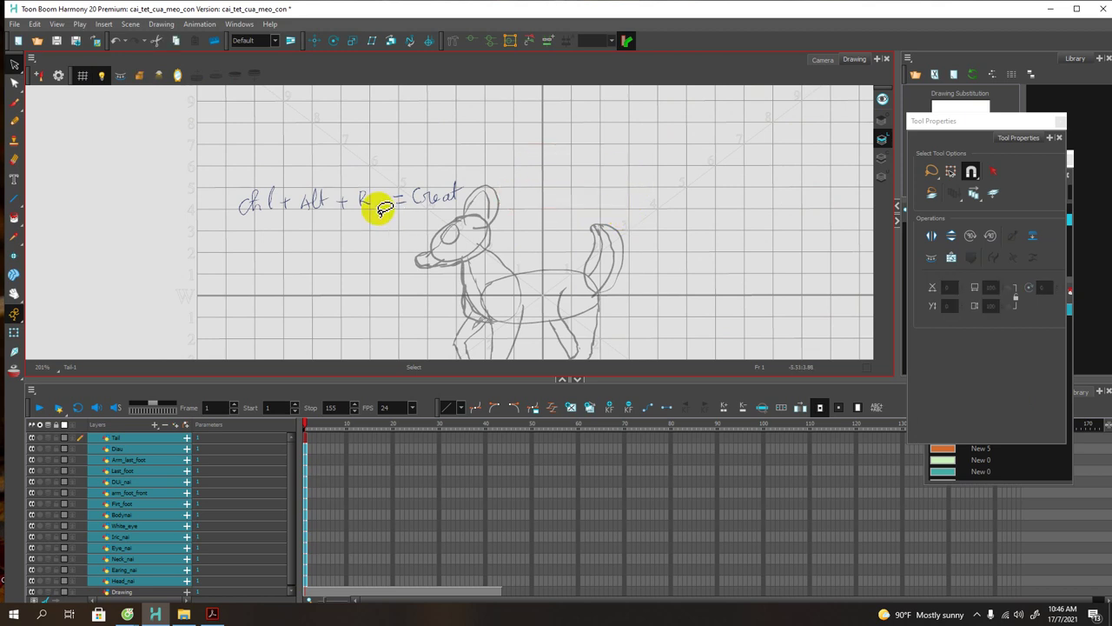
{"action": "mouse_move", "coordinate": [471, 172]}
{"action": "left_mouse_down"}
{"action": "mouse_move", "coordinate": [459, 199]}
{"action": "mouse_move", "coordinate": [429, 211]}
{"action": "mouse_move", "coordinate": [234, 225]}
{"action": "mouse_move", "coordinate": [233, 179]}
{"action": "mouse_move", "coordinate": [339, 161]}
{"action": "mouse_move", "coordinate": [480, 172]}
{"action": "left_mouse_up"}
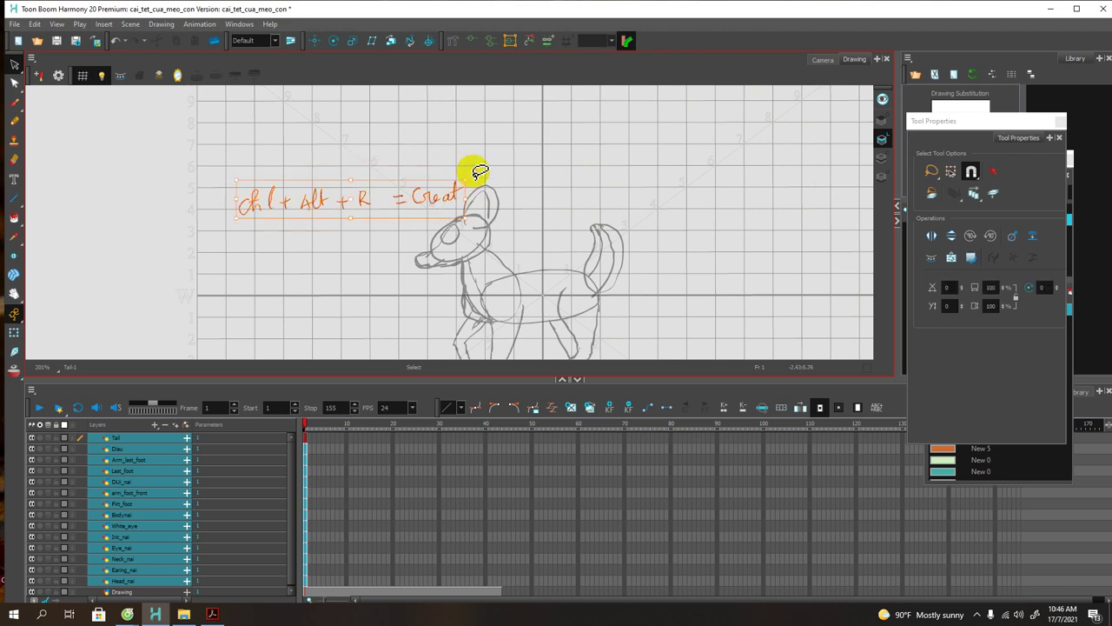
{"action": "key", "text": "Delete"}
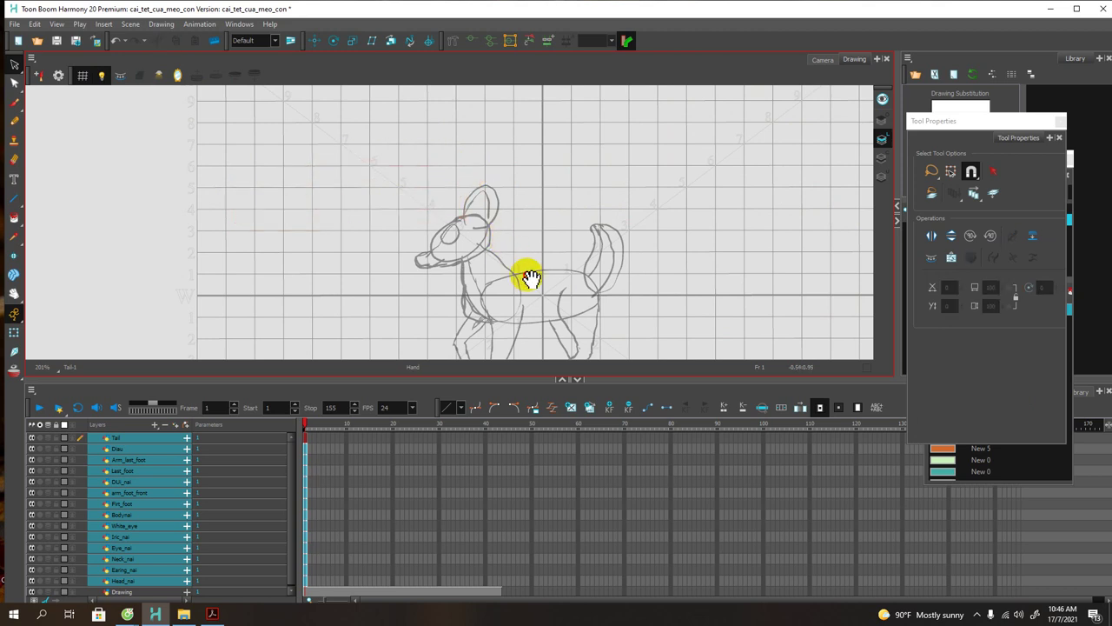
Step: Adjust the height split between the Drawing view and the Timeline and recentre the deer sketch
{"action": "left_click_drag", "start_coordinate": [528, 278], "coordinate": [524, 184]}
{"action": "left_click", "coordinate": [528, 389]}
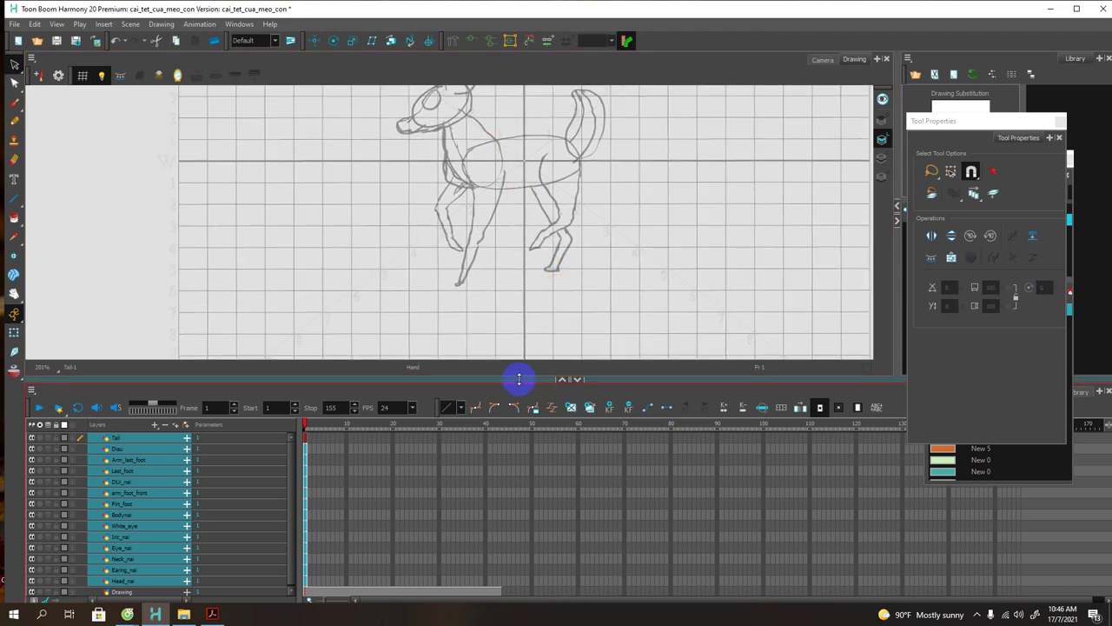
{"action": "left_click_drag", "start_coordinate": [519, 379], "coordinate": [522, 402]}
{"action": "left_click_drag", "start_coordinate": [641, 214], "coordinate": [608, 258]}
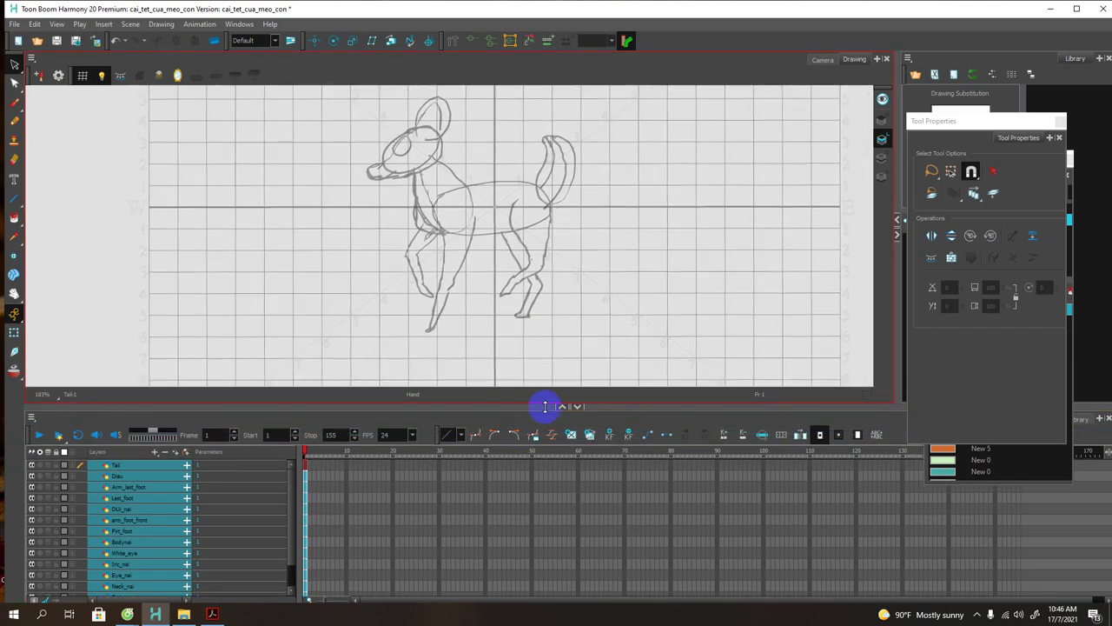
{"action": "mouse_move", "coordinate": [545, 405]}
{"action": "left_mouse_down"}
{"action": "mouse_move", "coordinate": [529, 405]}
{"action": "mouse_move", "coordinate": [530, 426]}
{"action": "left_mouse_up"}
{"action": "left_click_drag", "start_coordinate": [509, 330], "coordinate": [527, 302]}
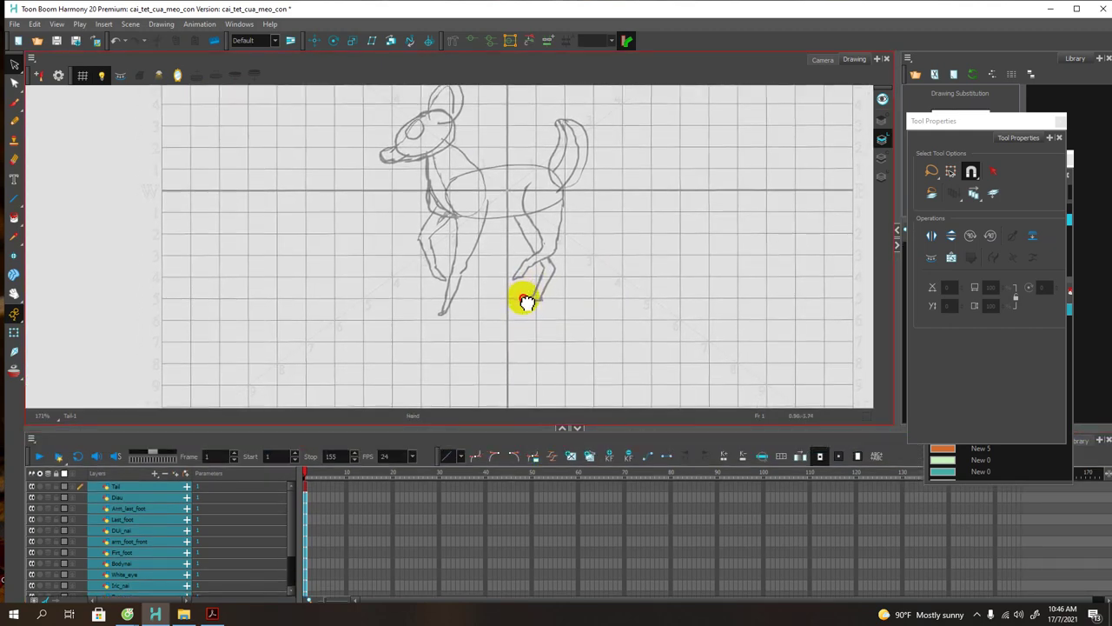
{"action": "left_click_drag", "start_coordinate": [340, 426], "coordinate": [348, 400]}
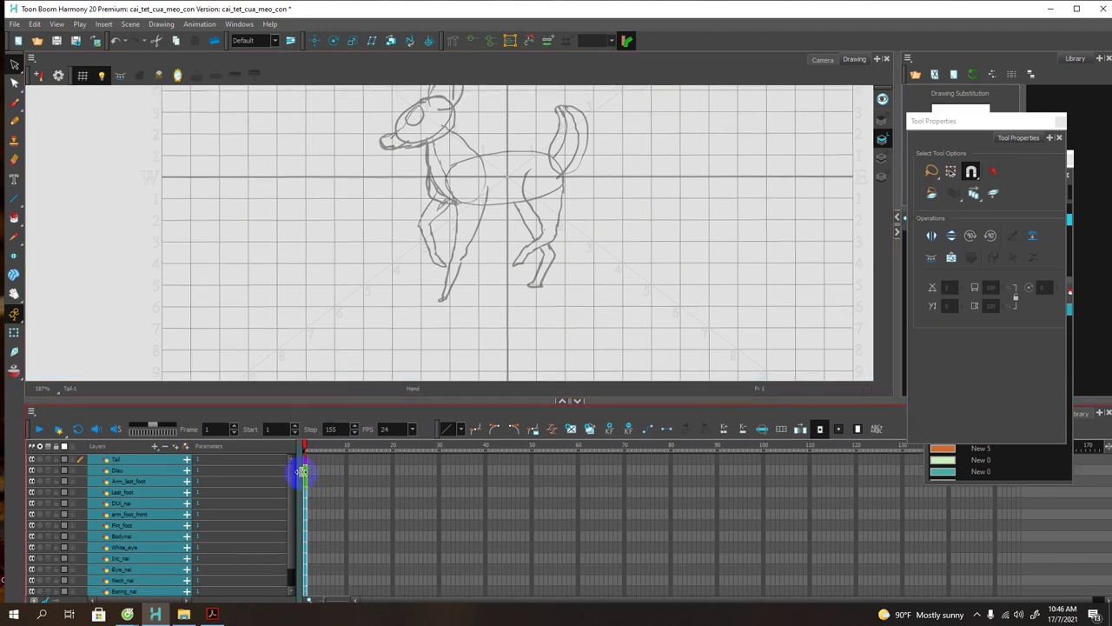
Step: Select the frame 1 cell of the Head_nai layer in the Timeline
{"action": "scroll", "coordinate": [292, 530], "scroll_direction": "down", "scroll_amount": 1}
{"action": "scroll", "coordinate": [291, 530], "scroll_direction": "down", "scroll_amount": 2}
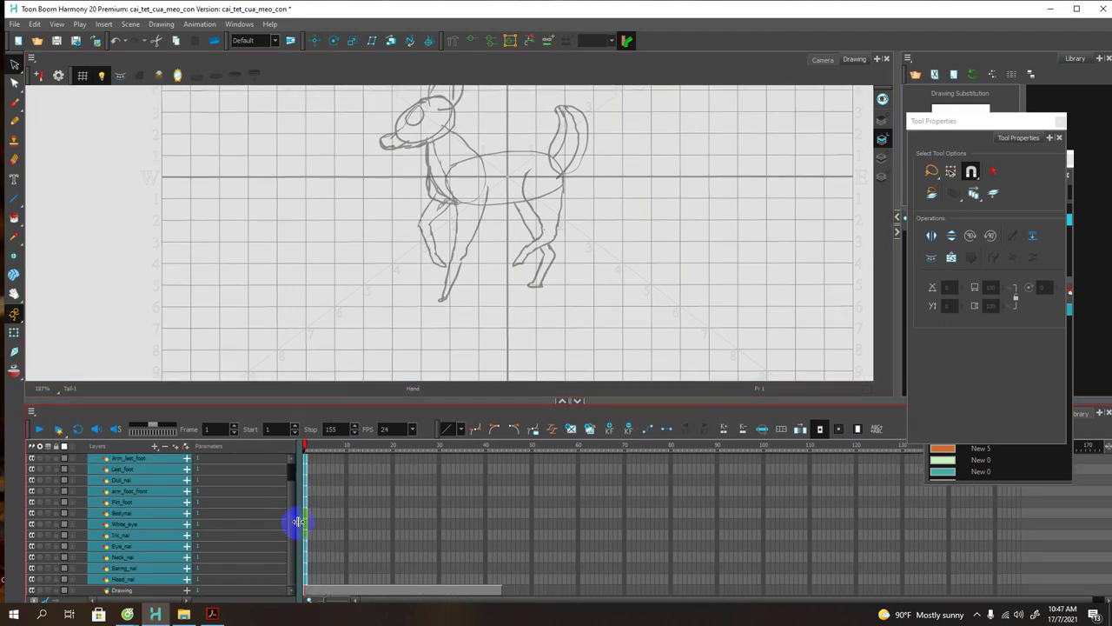
{"action": "left_click", "coordinate": [307, 580]}
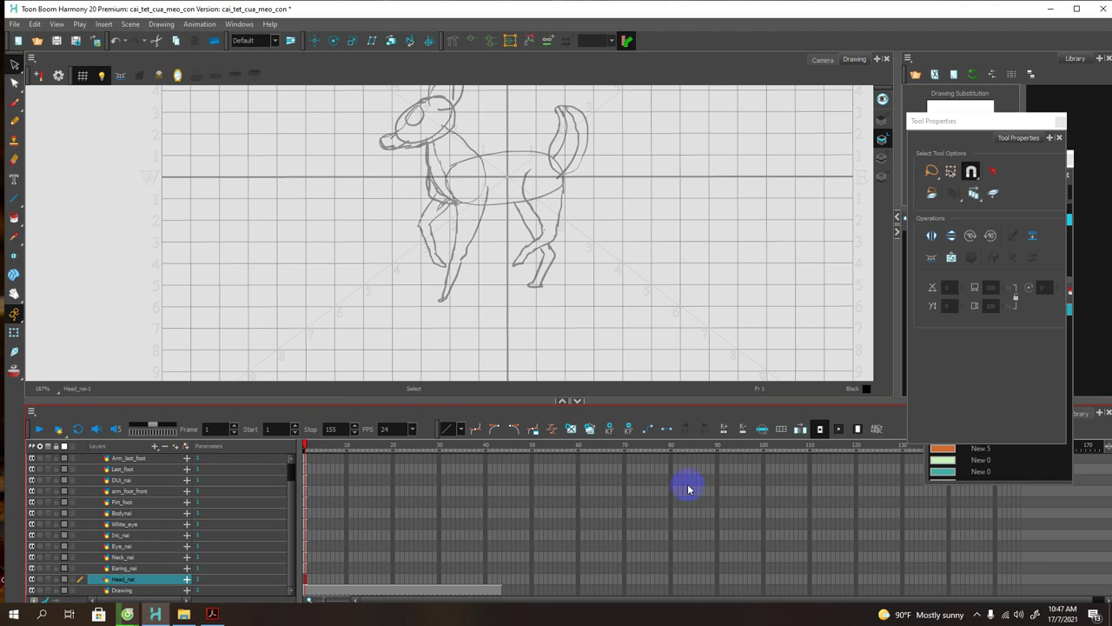
Step: Shrink the Timeline panel to enlarge the Drawing view and centre the whole deer in it
{"action": "left_click_drag", "start_coordinate": [603, 229], "coordinate": [608, 269]}
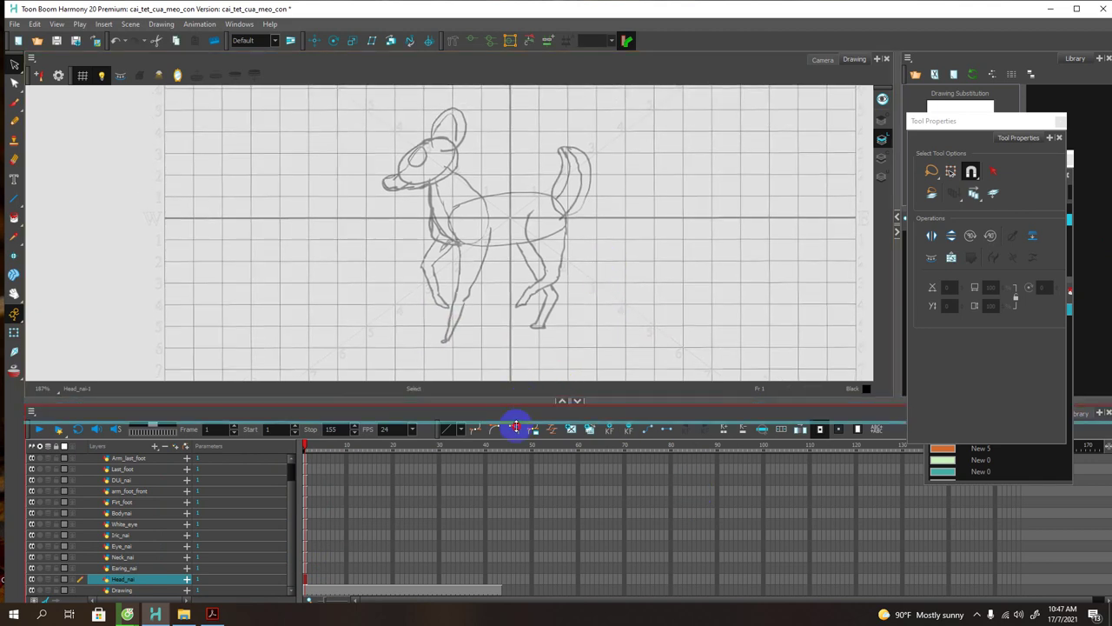
{"action": "left_click_drag", "start_coordinate": [516, 426], "coordinate": [516, 454]}
{"action": "left_click_drag", "start_coordinate": [599, 305], "coordinate": [579, 313]}
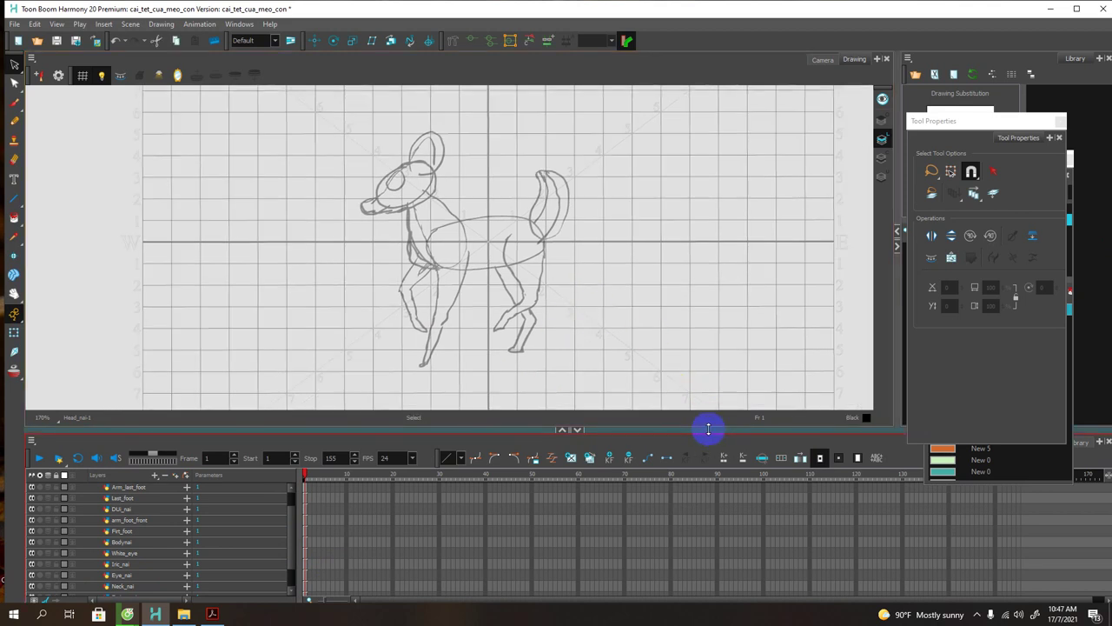
{"action": "left_click_drag", "start_coordinate": [709, 428], "coordinate": [708, 445]}
{"action": "left_click_drag", "start_coordinate": [571, 322], "coordinate": [579, 310]}
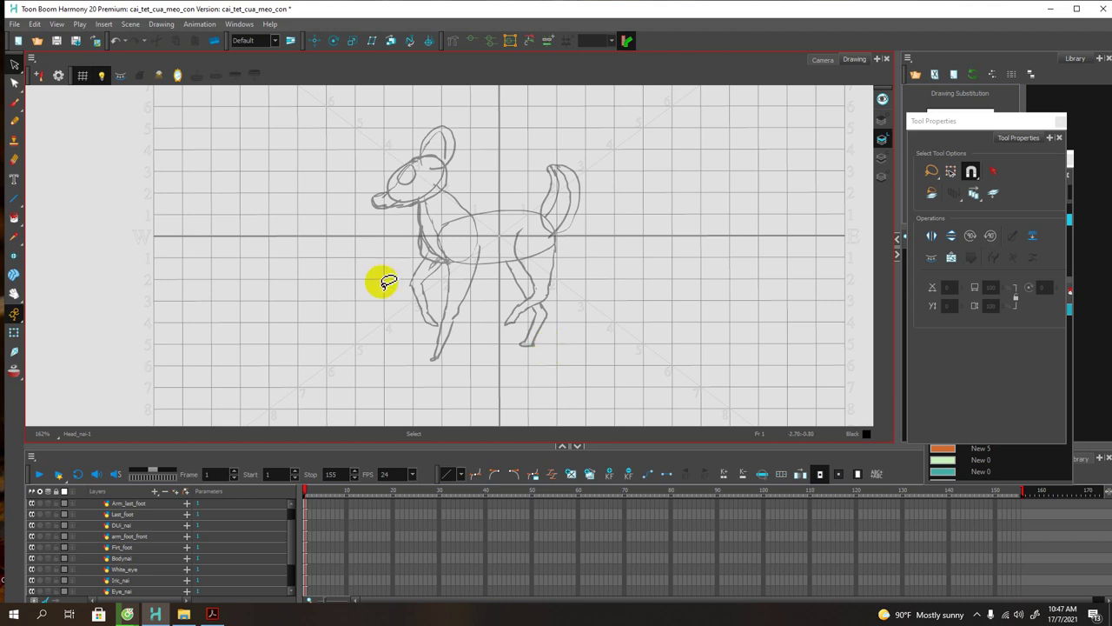
Step: Expand the Timeline to list every layer and go through them one by one from Earing_nai up to Diau
{"action": "left_click_drag", "start_coordinate": [339, 447], "coordinate": [339, 360]}
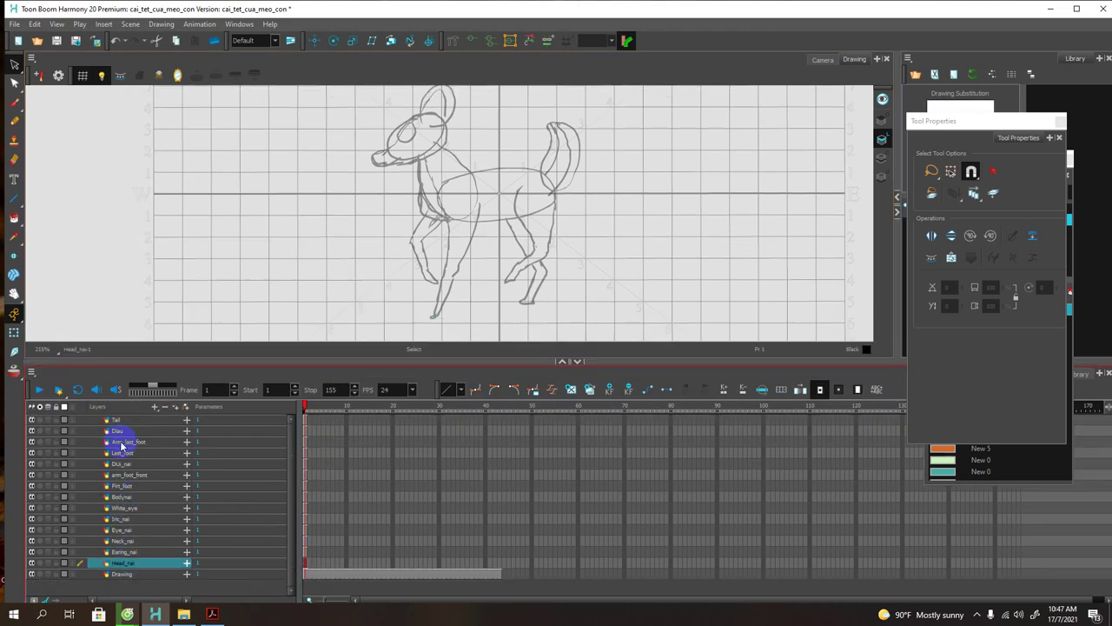
{"action": "left_click", "coordinate": [125, 552]}
{"action": "left_click", "coordinate": [122, 540]}
{"action": "left_click", "coordinate": [122, 530]}
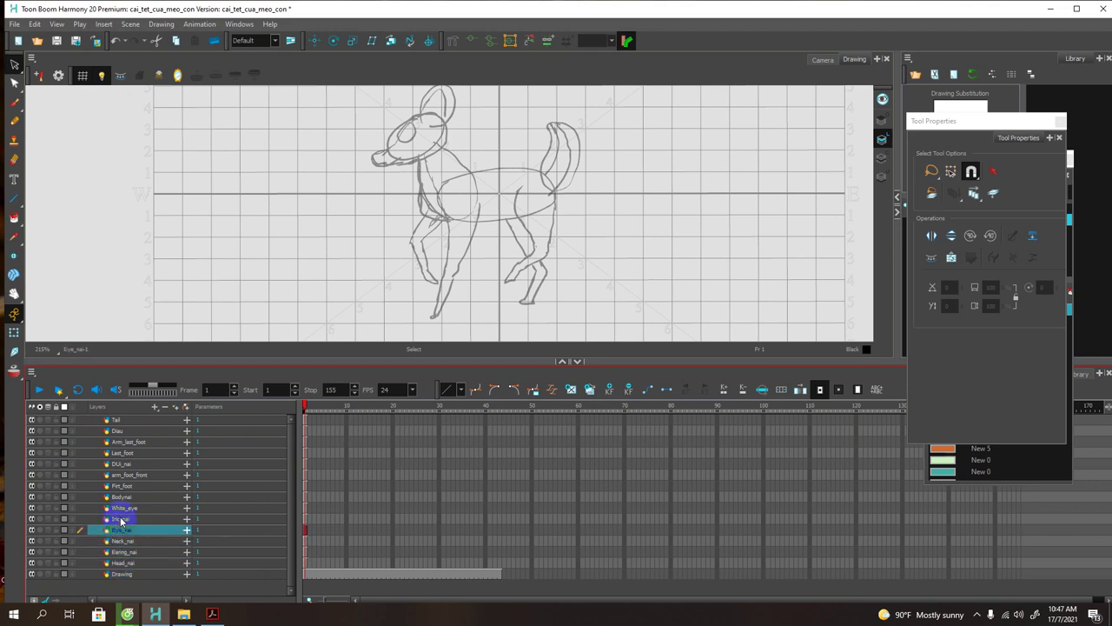
{"action": "left_click", "coordinate": [122, 519]}
{"action": "left_click", "coordinate": [123, 508]}
{"action": "left_click", "coordinate": [125, 496]}
{"action": "left_click", "coordinate": [127, 486]}
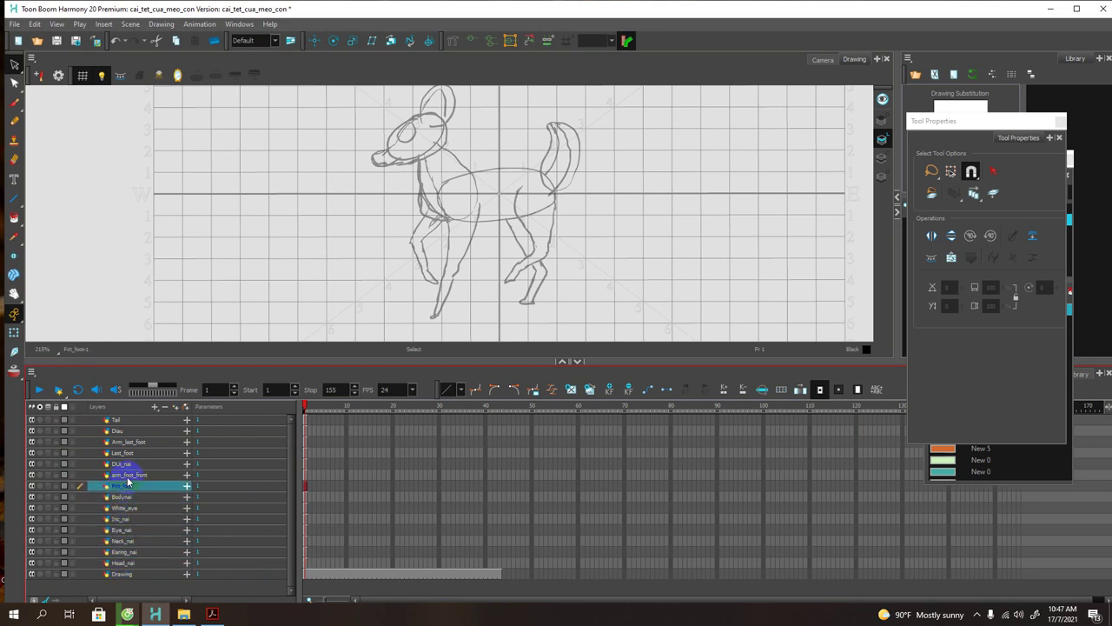
{"action": "left_click", "coordinate": [126, 474]}
{"action": "left_click", "coordinate": [122, 463]}
{"action": "left_click", "coordinate": [121, 452]}
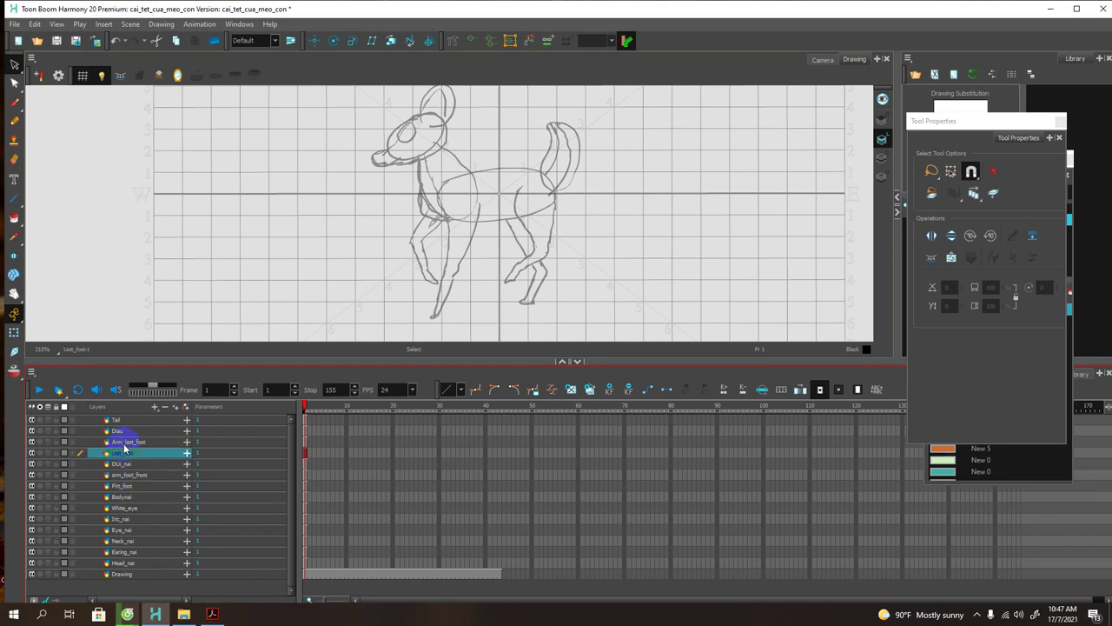
{"action": "left_click", "coordinate": [121, 441]}
{"action": "left_click", "coordinate": [119, 430]}
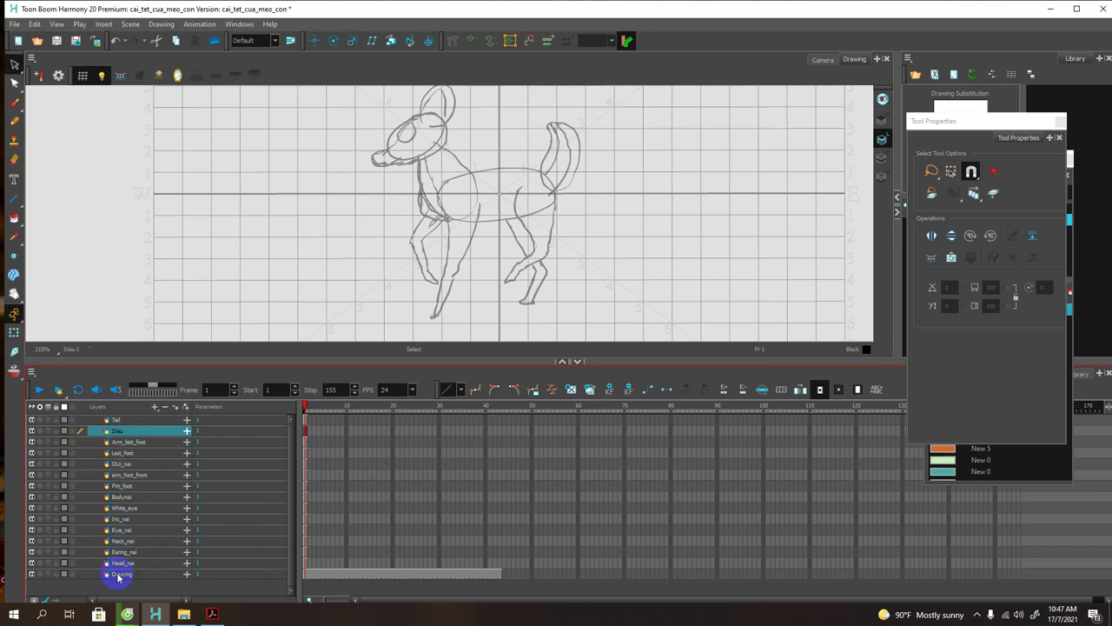
Step: Select the Bodynai layer as the active drawing layer
{"action": "left_click", "coordinate": [121, 541]}
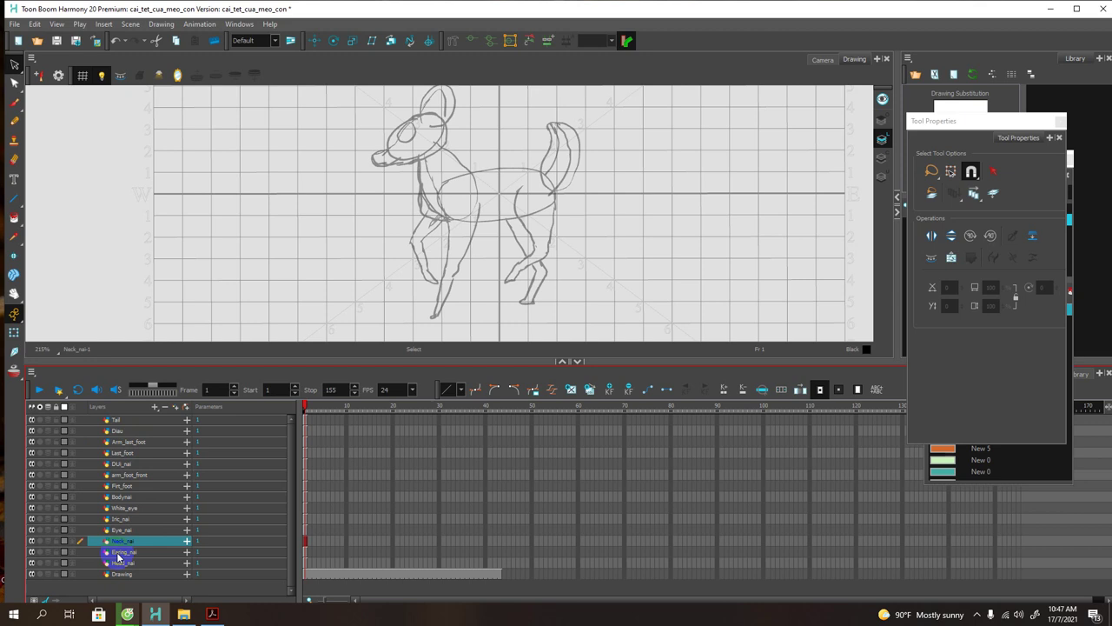
{"action": "left_click", "coordinate": [114, 496]}
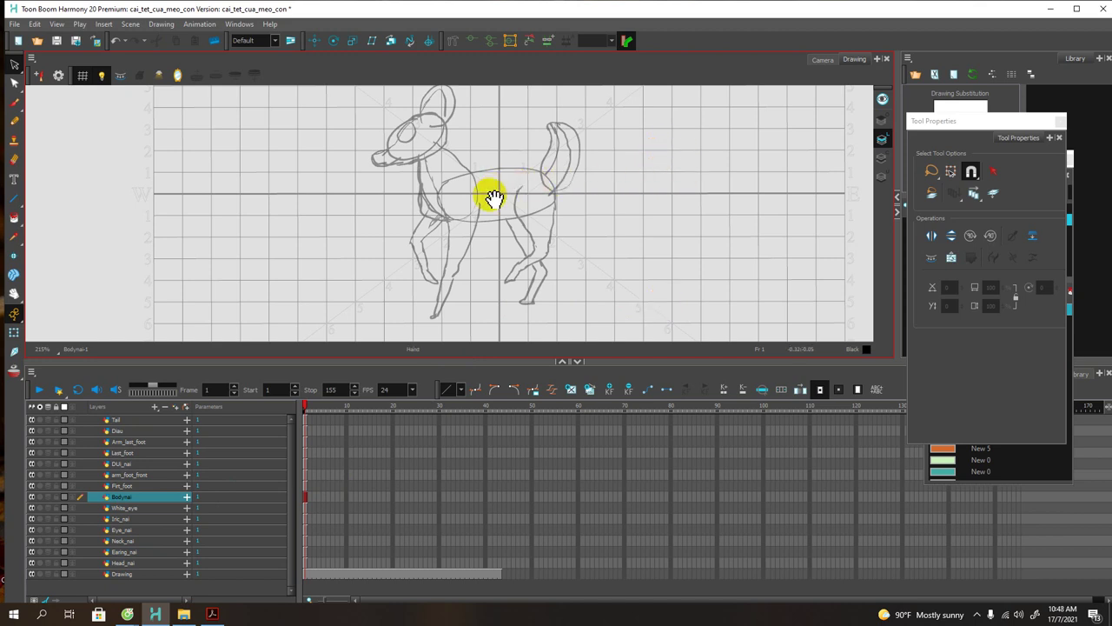
Step: Zoom in on the deer's body in the sketch and activate the Line tool
{"action": "mouse_move", "coordinate": [495, 191]}
{"action": "left_mouse_down"}
{"action": "mouse_move", "coordinate": [492, 209]}
{"action": "mouse_move", "coordinate": [420, 210]}
{"action": "left_mouse_up"}
{"action": "scroll", "coordinate": [494, 198], "scroll_direction": "up", "scroll_amount": 4}
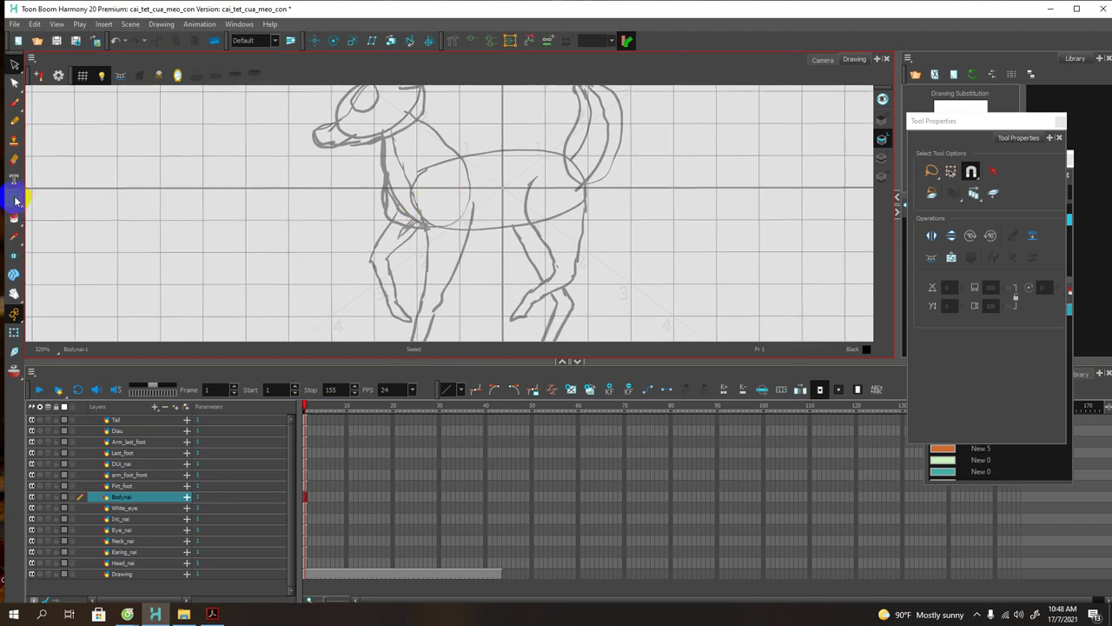
{"action": "left_click_drag", "start_coordinate": [13, 202], "coordinate": [45, 218]}
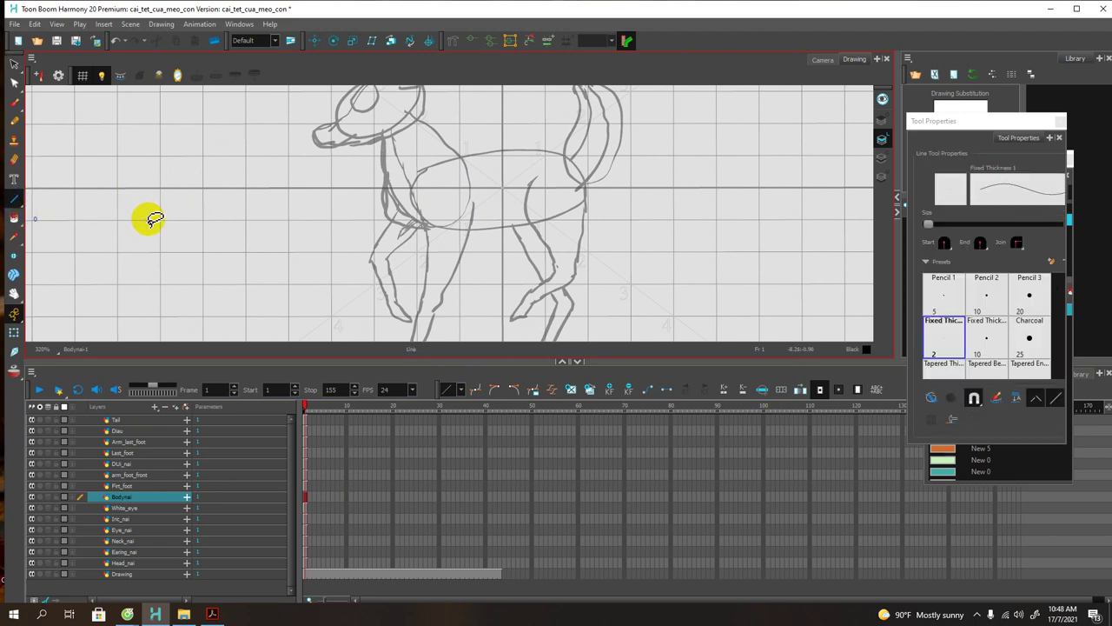
{"action": "left_click_drag", "start_coordinate": [327, 196], "coordinate": [316, 206]}
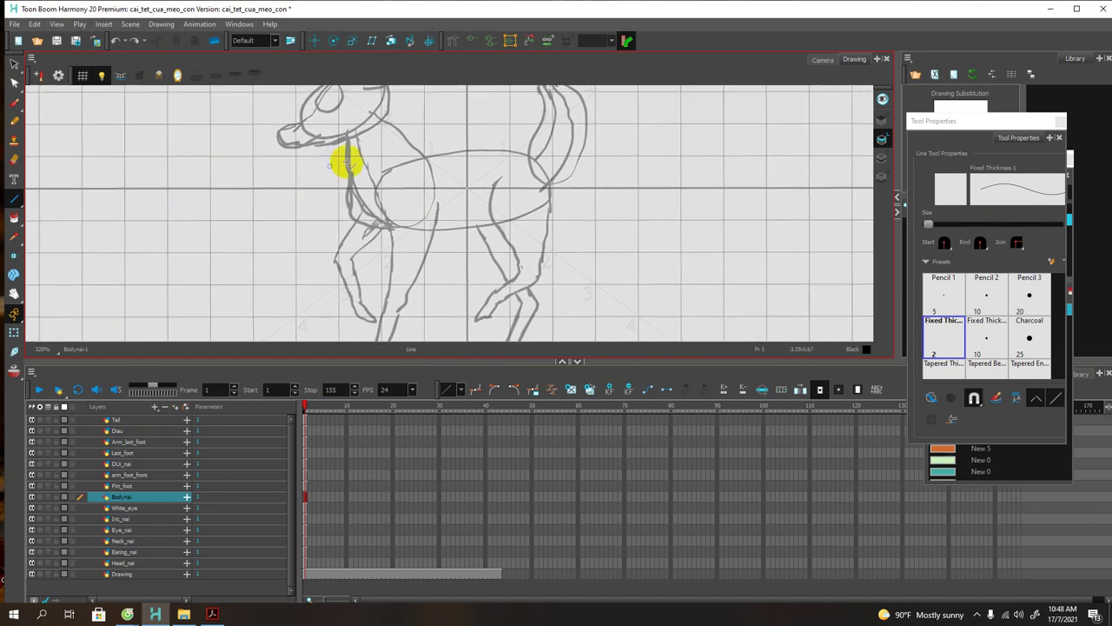
Step: Enlarge the Tool Properties window and set the Fixed Thickness 1 line size to 1.5
{"action": "left_click_drag", "start_coordinate": [932, 118], "coordinate": [748, 110]}
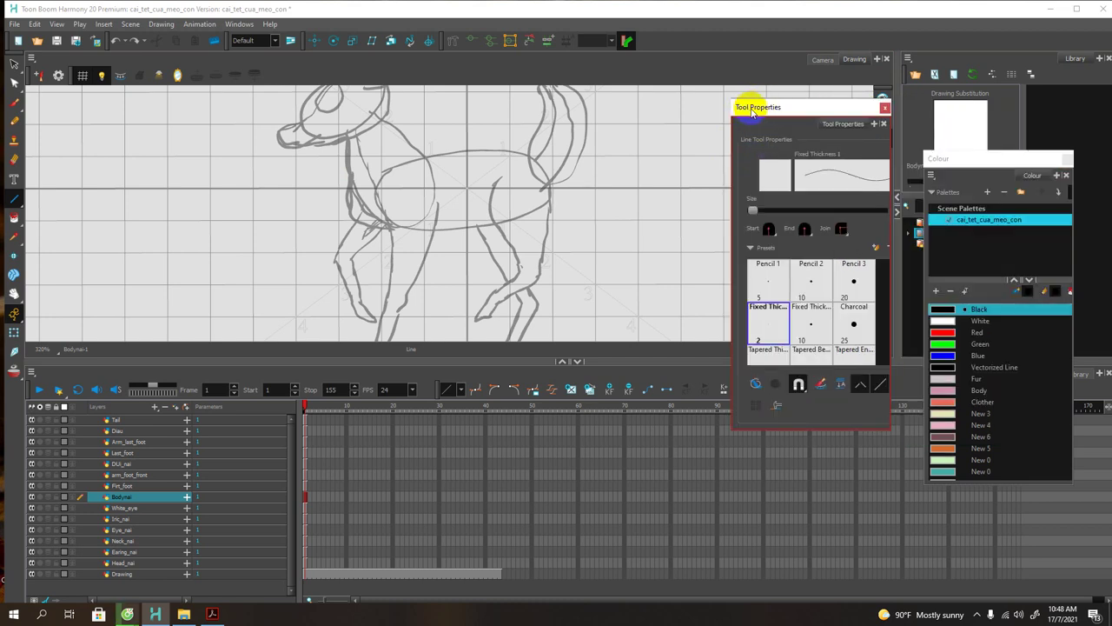
{"action": "left_click", "coordinate": [801, 232]}
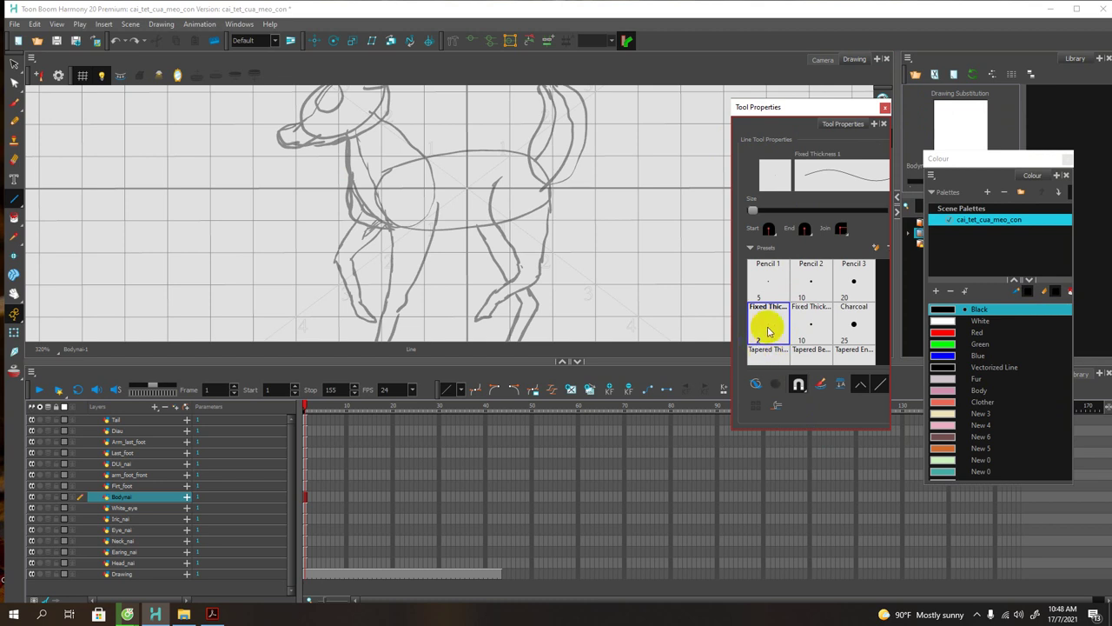
{"action": "left_click", "coordinate": [796, 385]}
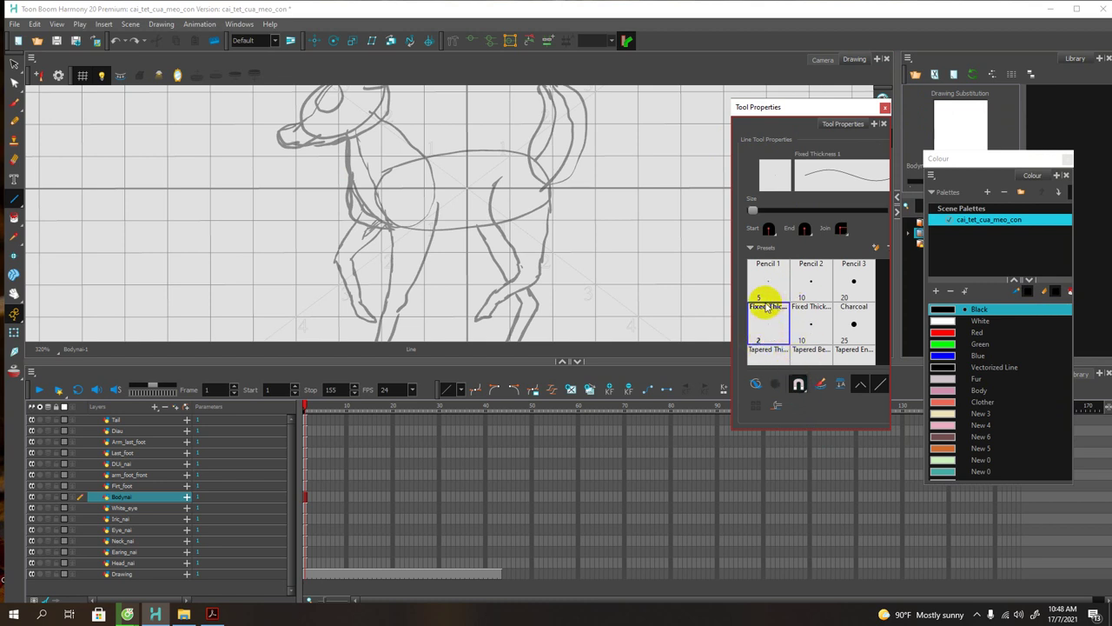
{"action": "left_click", "coordinate": [861, 388]}
{"action": "left_click_drag", "start_coordinate": [888, 428], "coordinate": [993, 466]}
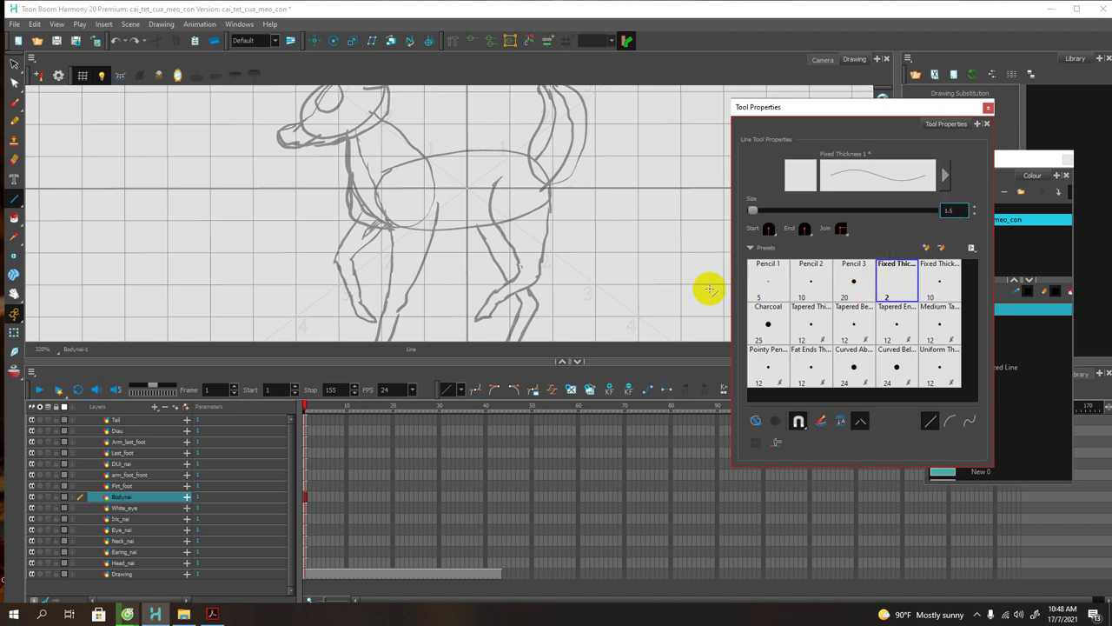
Step: Move the Tool Properties window off the colour palette and choose the New 6 swatch as the line colour
{"action": "left_click", "coordinate": [833, 112]}
{"action": "left_click_drag", "start_coordinate": [832, 112], "coordinate": [1111, 102]}
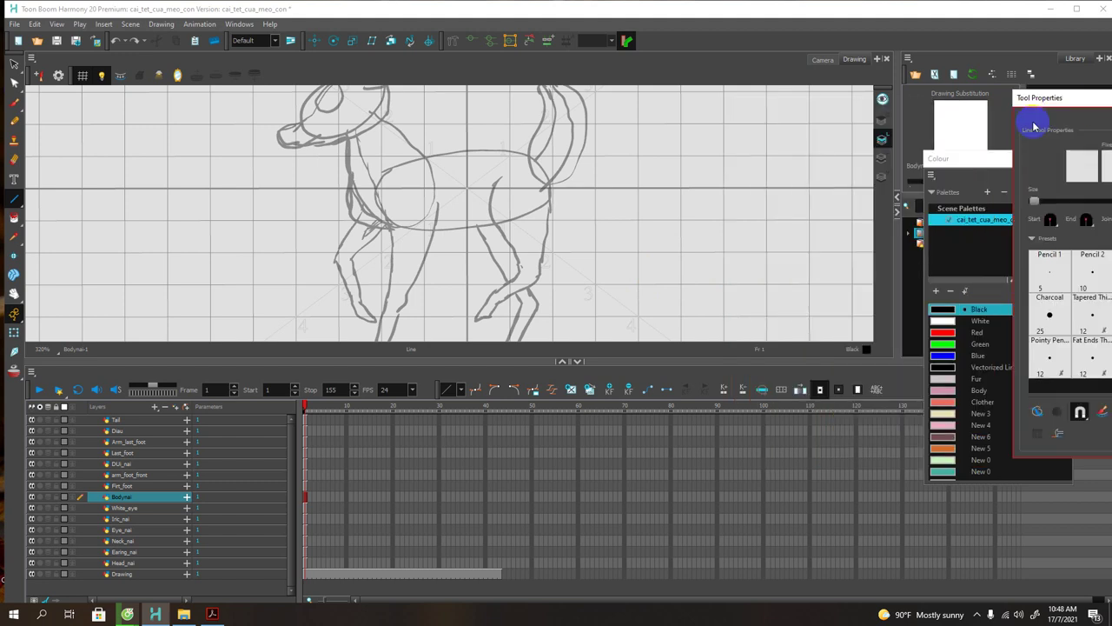
{"action": "left_click", "coordinate": [1032, 124]}
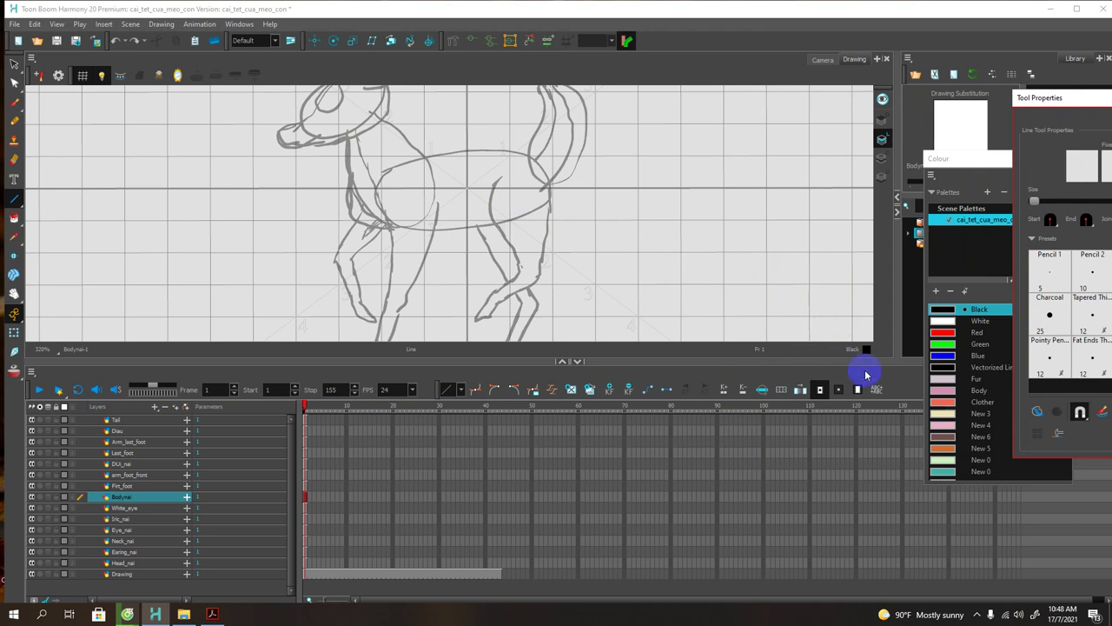
{"action": "left_click", "coordinate": [938, 441]}
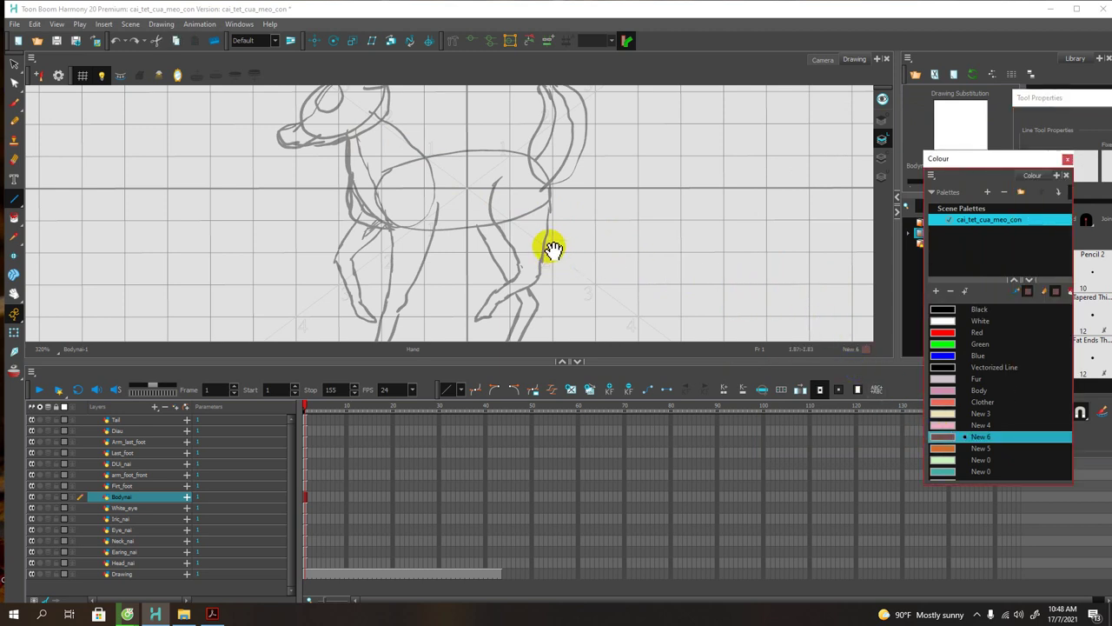
Step: Enlarge the Drawing view by shrinking the Timeline, and reposition Tool Properties so the line settings show beside the sketch
{"action": "left_click_drag", "start_coordinate": [547, 249], "coordinate": [580, 244]}
{"action": "key", "text": "2"}
{"action": "key", "text": "2"}
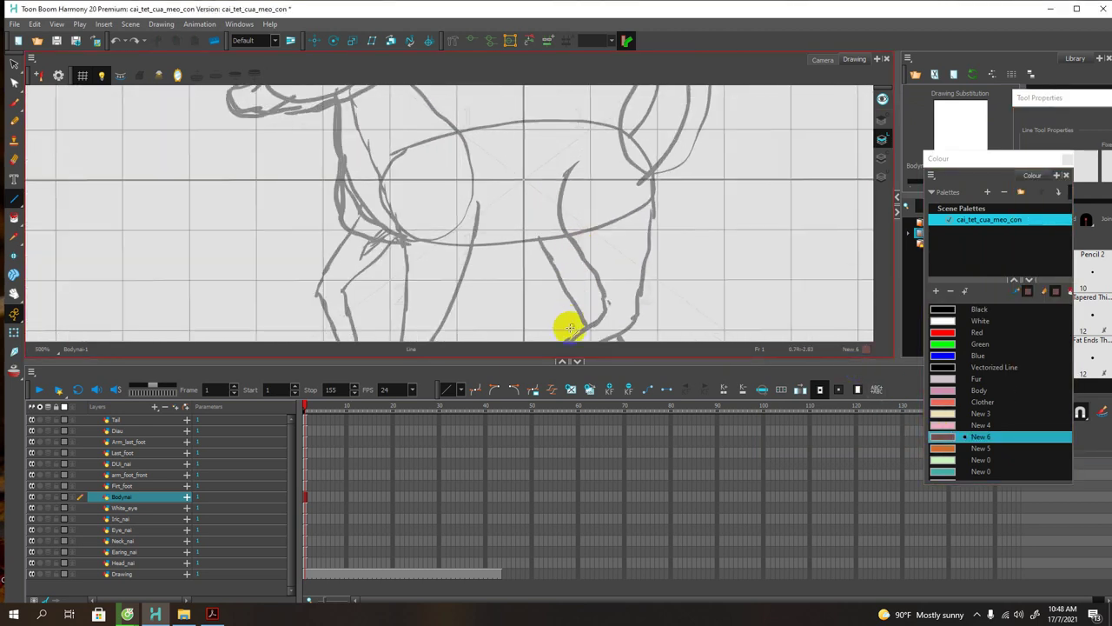
{"action": "left_click_drag", "start_coordinate": [529, 360], "coordinate": [534, 444]}
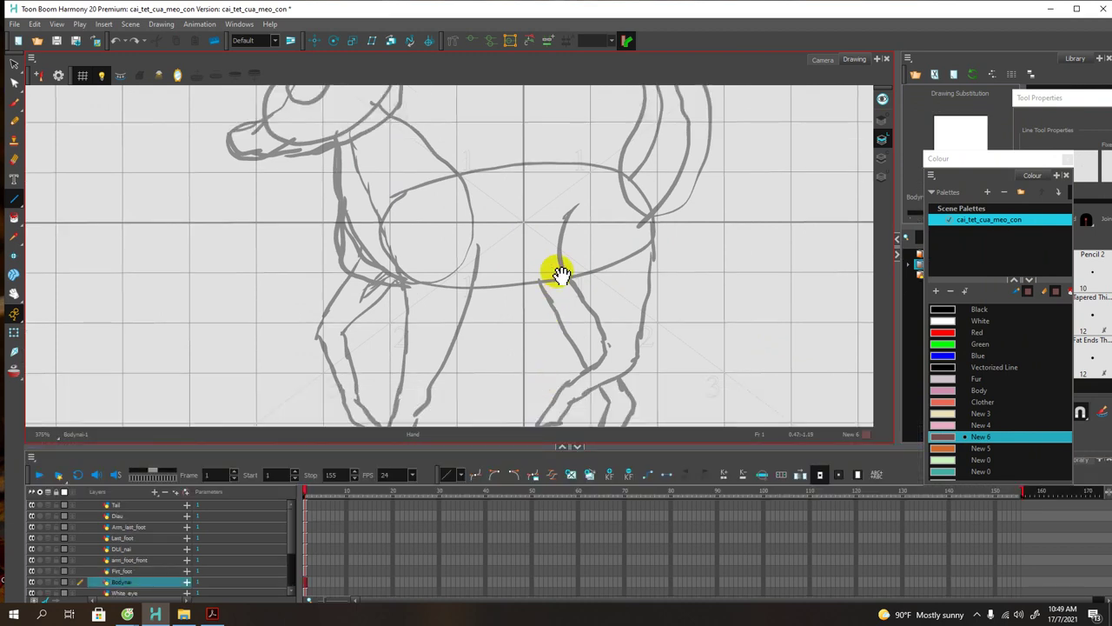
{"action": "left_click_drag", "start_coordinate": [559, 273], "coordinate": [555, 306]}
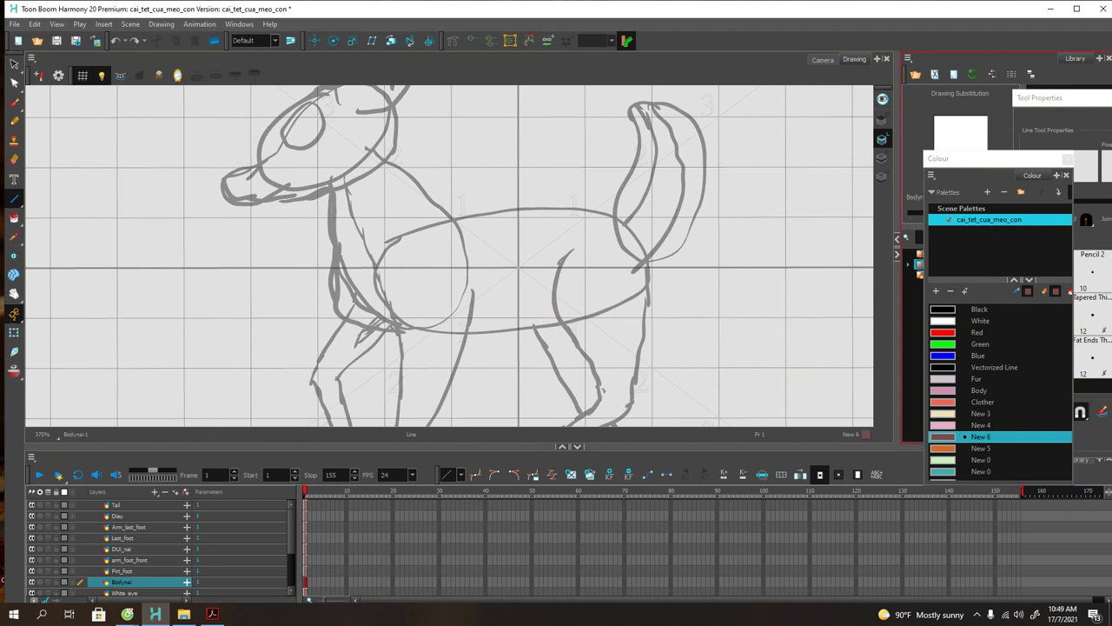
{"action": "left_click_drag", "start_coordinate": [1077, 98], "coordinate": [1054, 38]}
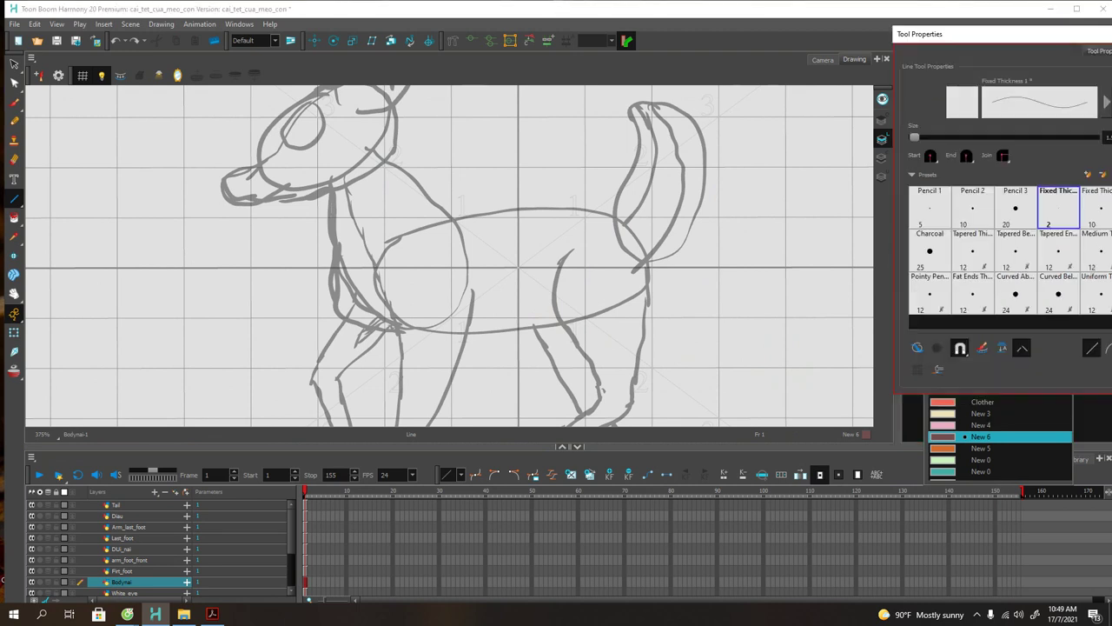
{"action": "mouse_move", "coordinate": [507, 221]}
{"action": "left_mouse_down"}
{"action": "mouse_move", "coordinate": [554, 228]}
{"action": "mouse_move", "coordinate": [539, 209]}
{"action": "mouse_move", "coordinate": [545, 197]}
{"action": "mouse_move", "coordinate": [531, 199]}
{"action": "left_mouse_up"}
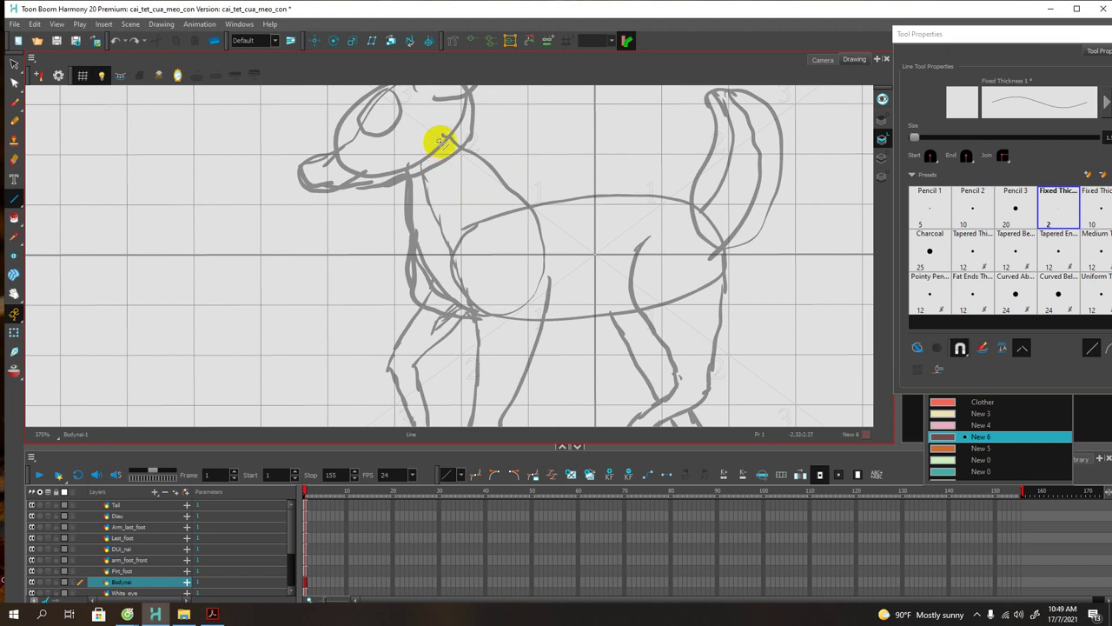
{"action": "left_click_drag", "start_coordinate": [449, 181], "coordinate": [447, 218]}
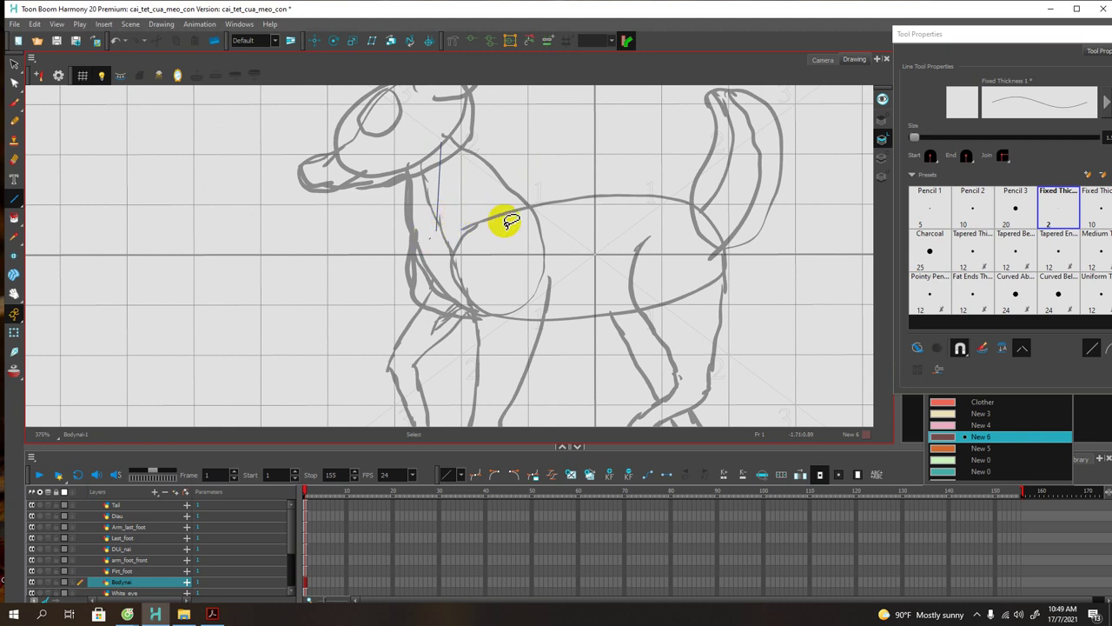
{"action": "key", "text": "alt+s"}
{"action": "key", "text": "alt+l"}
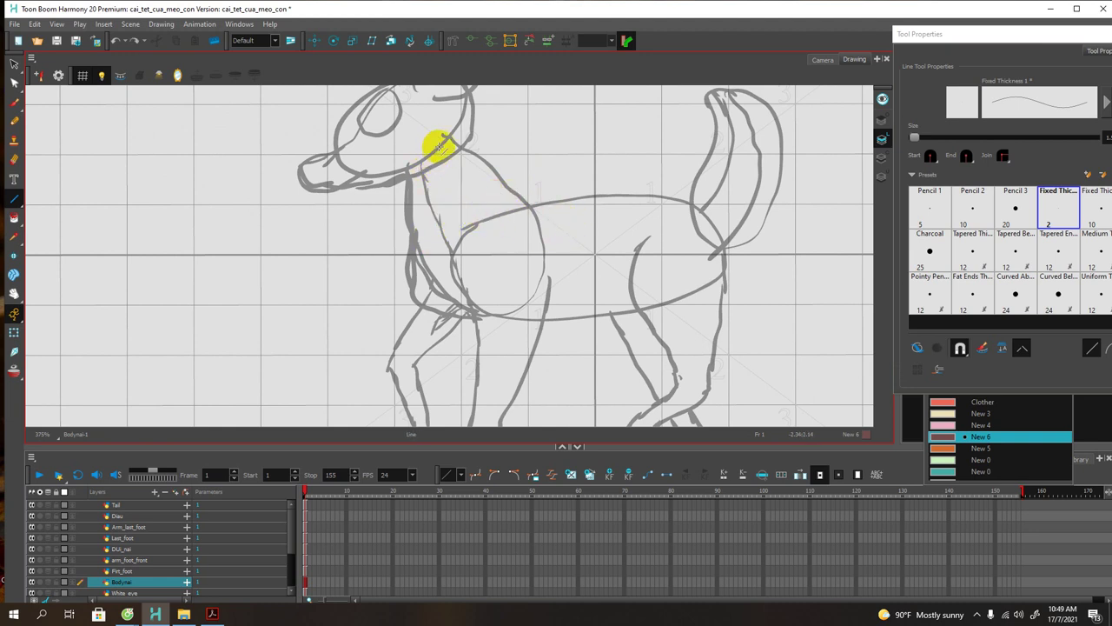
Step: Trace the inner neck line and the curved front of the neck and chest on the Bodynai layer with the Line tool
{"action": "left_click_drag", "start_coordinate": [442, 140], "coordinate": [430, 256]}
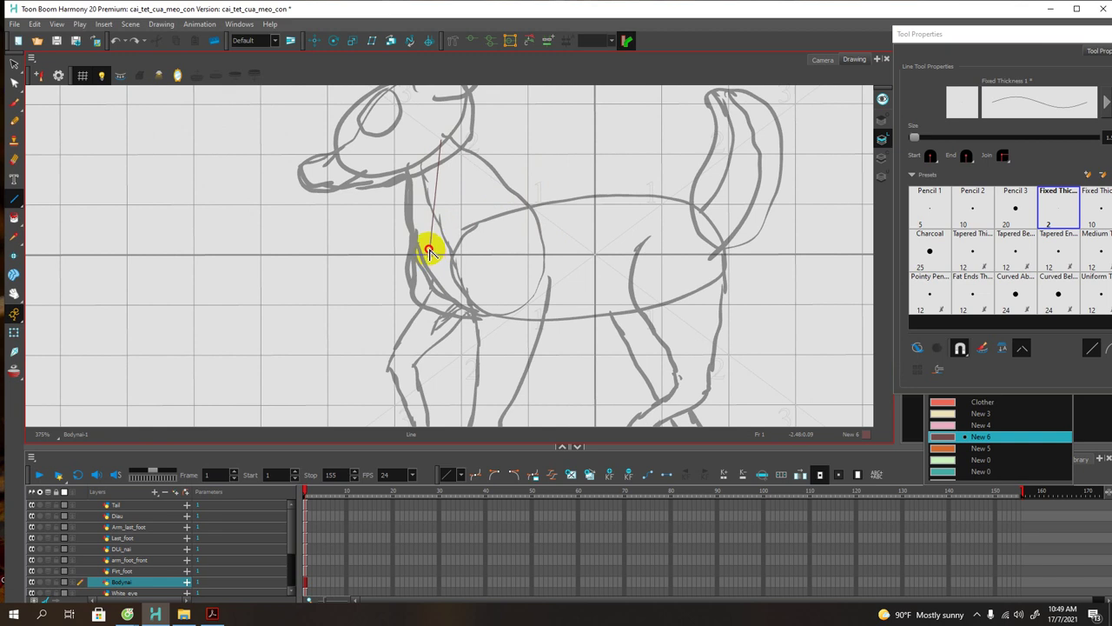
{"action": "left_click_drag", "start_coordinate": [424, 242], "coordinate": [418, 233]}
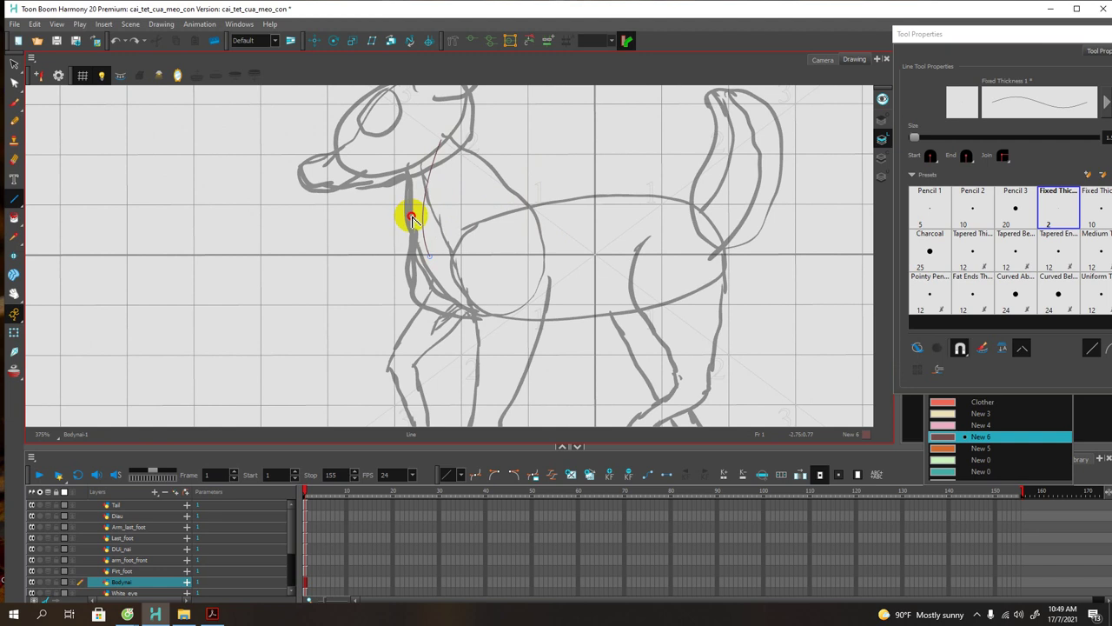
{"action": "mouse_move", "coordinate": [412, 218]}
{"action": "left_mouse_down"}
{"action": "mouse_move", "coordinate": [412, 169]}
{"action": "mouse_move", "coordinate": [407, 264]}
{"action": "mouse_move", "coordinate": [397, 253]}
{"action": "mouse_move", "coordinate": [426, 256]}
{"action": "mouse_move", "coordinate": [406, 247]}
{"action": "mouse_move", "coordinate": [412, 268]}
{"action": "mouse_move", "coordinate": [447, 296]}
{"action": "mouse_move", "coordinate": [479, 293]}
{"action": "mouse_move", "coordinate": [422, 308]}
{"action": "mouse_move", "coordinate": [422, 251]}
{"action": "mouse_move", "coordinate": [392, 243]}
{"action": "mouse_move", "coordinate": [432, 268]}
{"action": "left_mouse_up"}
{"action": "key", "text": "space"}
{"action": "key", "text": "space"}
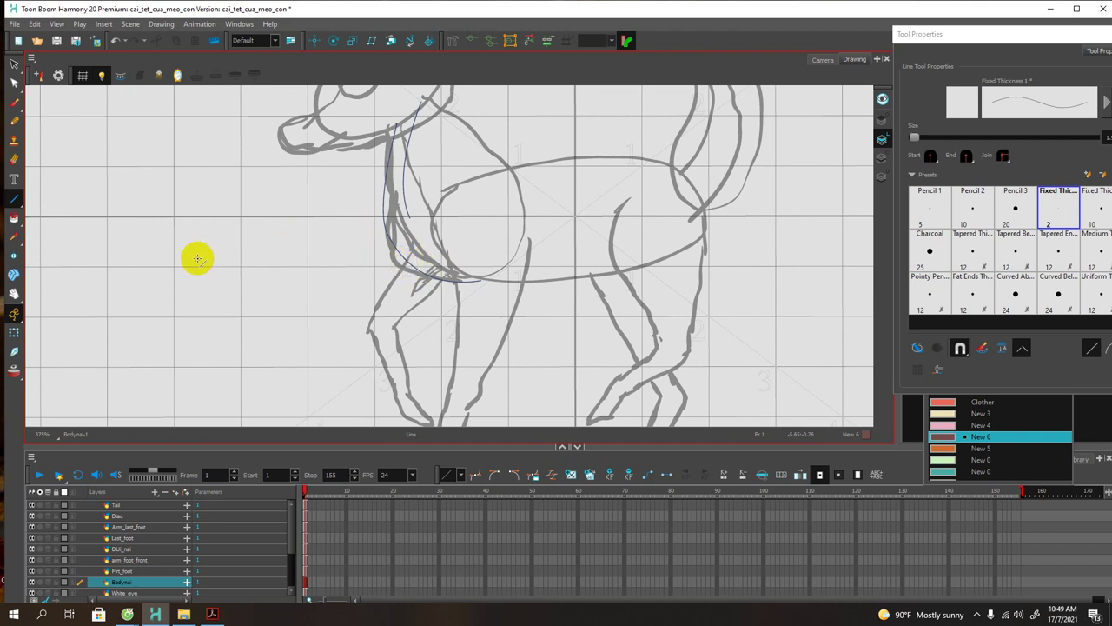
Step: Handwrite a note with the Brush in the empty area before the deer: "bend line = hit ctrl during draw", with small wavy-line examples
{"action": "left_click", "coordinate": [15, 102]}
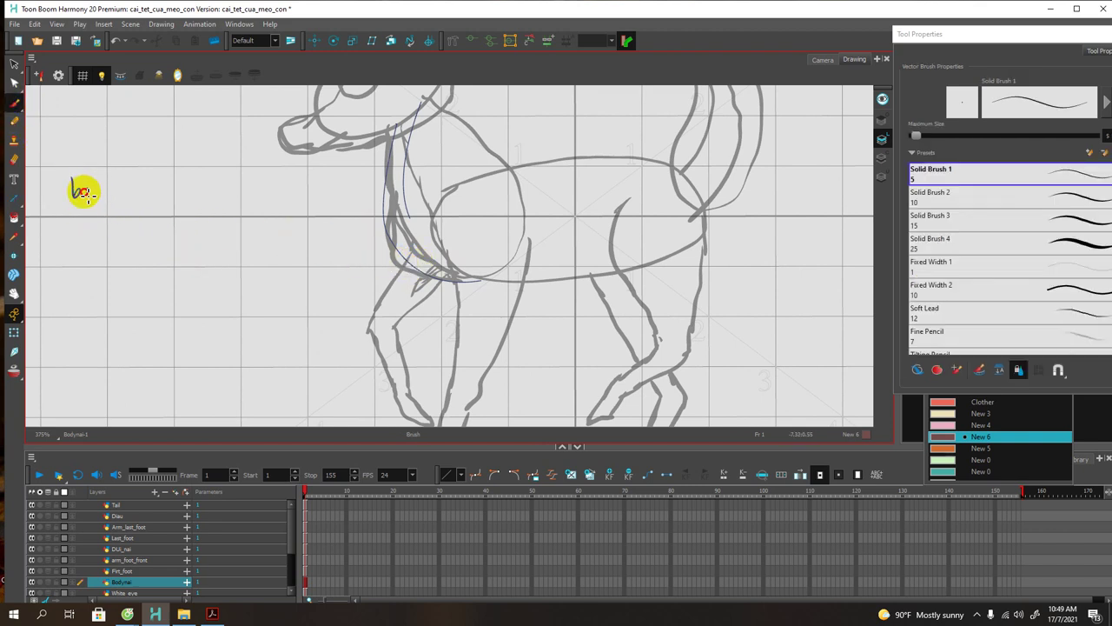
{"action": "mouse_move", "coordinate": [102, 190]}
{"action": "left_mouse_down"}
{"action": "mouse_move", "coordinate": [113, 187]}
{"action": "mouse_move", "coordinate": [110, 168]}
{"action": "mouse_move", "coordinate": [118, 198]}
{"action": "mouse_move", "coordinate": [193, 186]}
{"action": "left_mouse_up"}
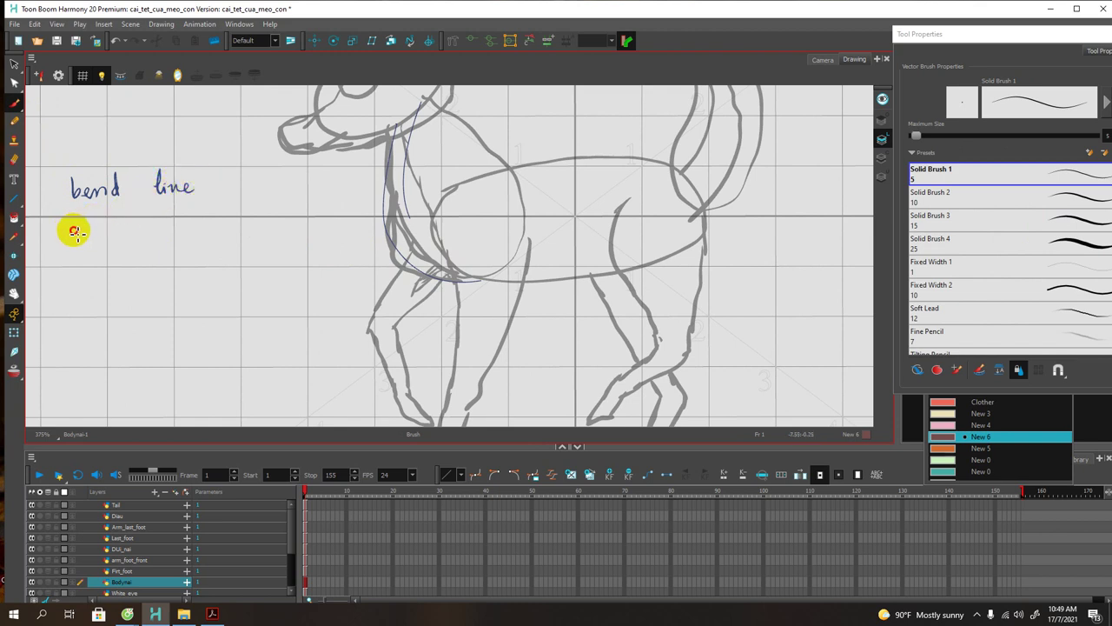
{"action": "left_click_drag", "start_coordinate": [73, 231], "coordinate": [120, 233]}
{"action": "mouse_move", "coordinate": [123, 222]}
{"action": "left_mouse_down"}
{"action": "mouse_move", "coordinate": [175, 227]}
{"action": "mouse_move", "coordinate": [165, 231]}
{"action": "mouse_move", "coordinate": [171, 210]}
{"action": "mouse_move", "coordinate": [192, 232]}
{"action": "mouse_move", "coordinate": [178, 226]}
{"action": "mouse_move", "coordinate": [210, 216]}
{"action": "mouse_move", "coordinate": [207, 227]}
{"action": "mouse_move", "coordinate": [228, 219]}
{"action": "mouse_move", "coordinate": [253, 224]}
{"action": "mouse_move", "coordinate": [256, 236]}
{"action": "mouse_move", "coordinate": [299, 217]}
{"action": "left_mouse_up"}
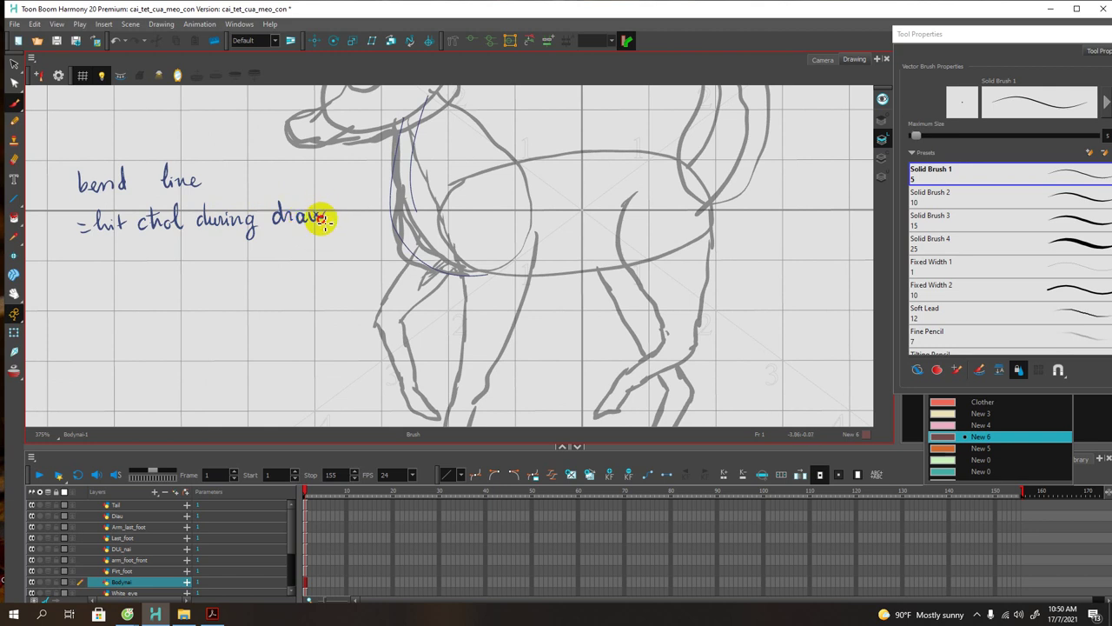
{"action": "left_click_drag", "start_coordinate": [218, 235], "coordinate": [239, 237]}
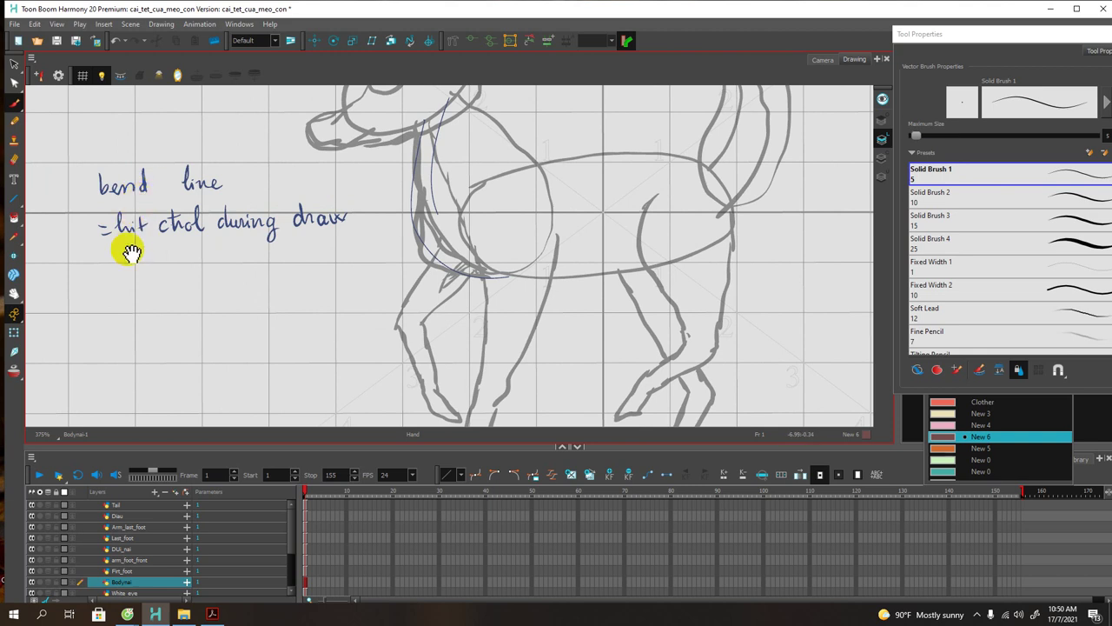
{"action": "left_click_drag", "start_coordinate": [110, 280], "coordinate": [163, 259]}
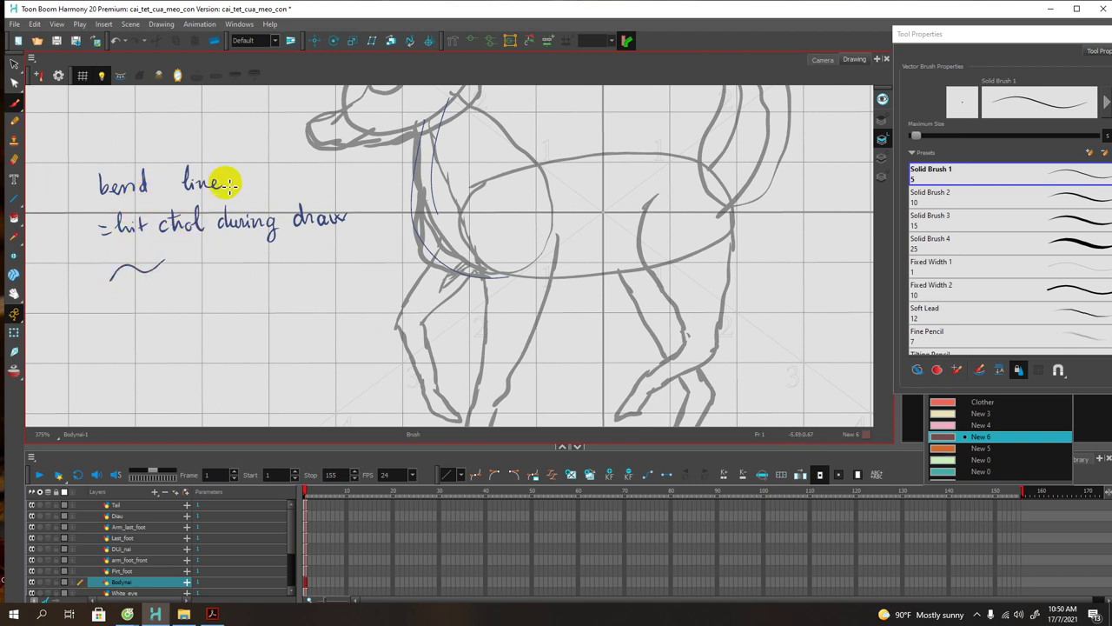
{"action": "left_click_drag", "start_coordinate": [228, 184], "coordinate": [265, 174]}
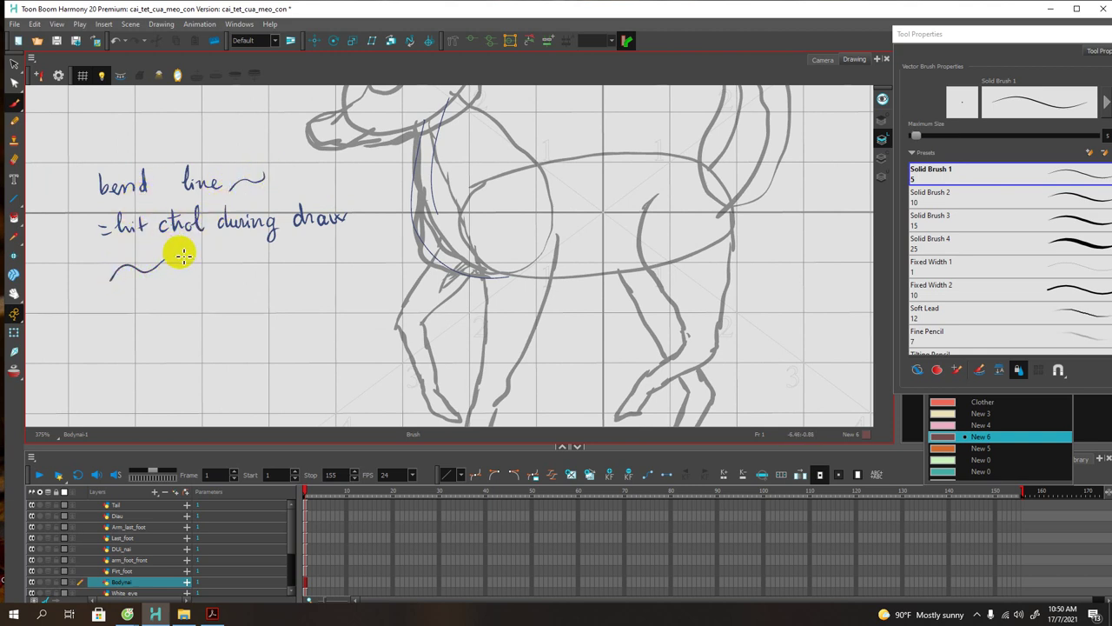
{"action": "mouse_move", "coordinate": [172, 278]}
{"action": "left_mouse_down"}
{"action": "mouse_move", "coordinate": [309, 274]}
{"action": "mouse_move", "coordinate": [321, 255]}
{"action": "mouse_move", "coordinate": [355, 269]}
{"action": "left_mouse_up"}
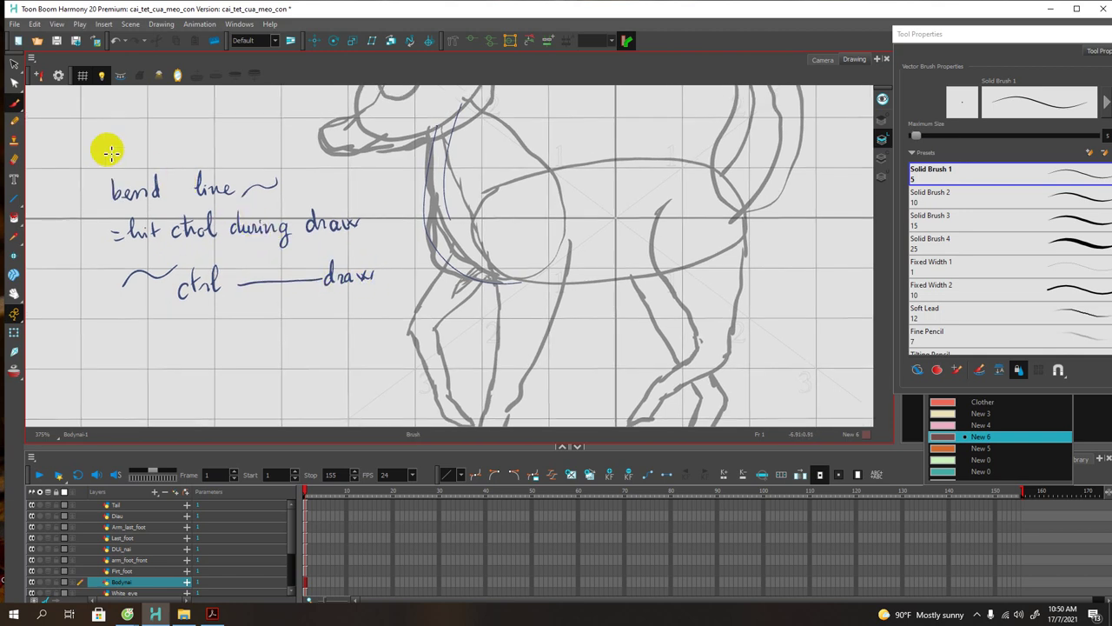
Step: Select all the handwritten notes in front of the deer and delete them
{"action": "left_click", "coordinate": [14, 66]}
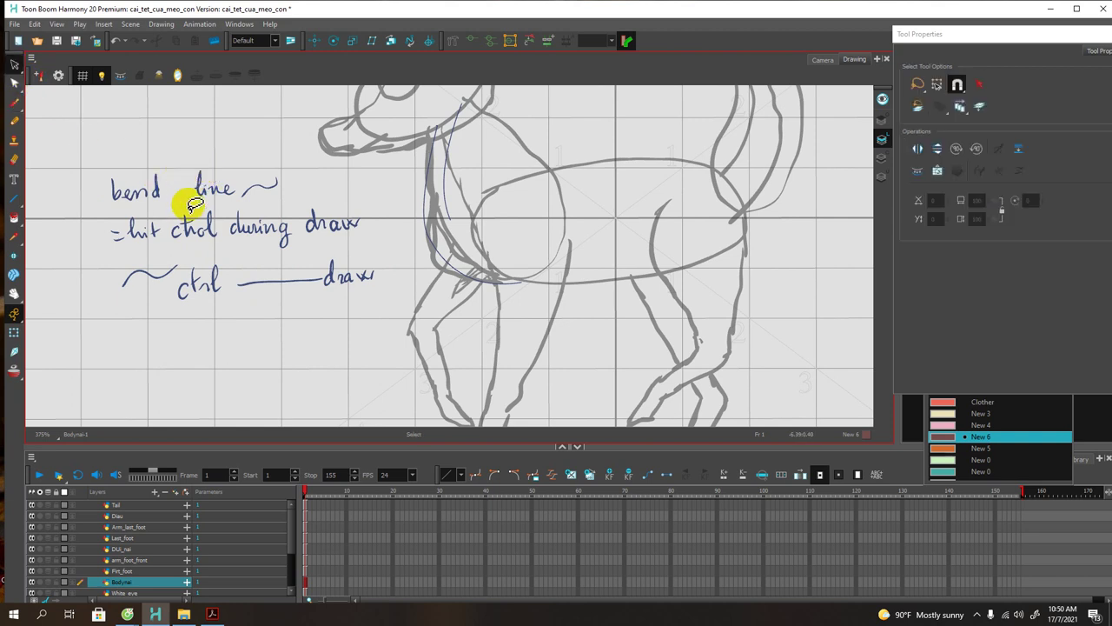
{"action": "mouse_move", "coordinate": [167, 161]}
{"action": "left_mouse_down"}
{"action": "mouse_move", "coordinate": [104, 180]}
{"action": "mouse_move", "coordinate": [90, 247]}
{"action": "mouse_move", "coordinate": [130, 304]}
{"action": "mouse_move", "coordinate": [191, 313]}
{"action": "mouse_move", "coordinate": [352, 287]}
{"action": "mouse_move", "coordinate": [383, 267]}
{"action": "mouse_move", "coordinate": [379, 240]}
{"action": "mouse_move", "coordinate": [337, 193]}
{"action": "mouse_move", "coordinate": [163, 156]}
{"action": "left_mouse_up"}
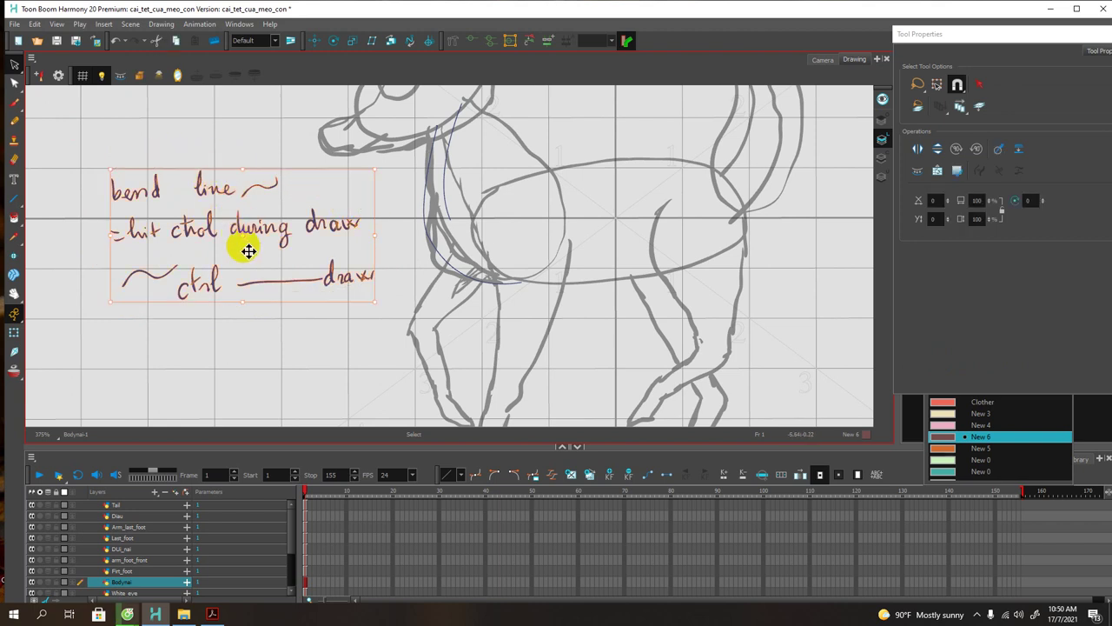
{"action": "key", "text": "Delete"}
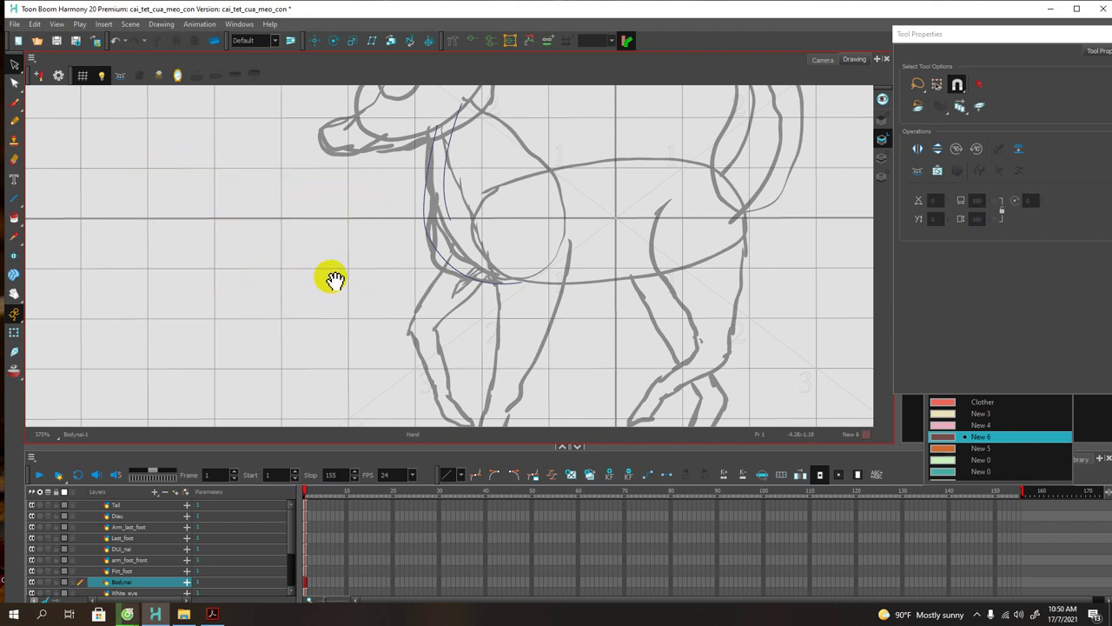
Step: Trace the back of the neck from the head and continue along the deer's back towards the tail with curved lines
{"action": "left_click_drag", "start_coordinate": [331, 278], "coordinate": [317, 277]}
{"action": "left_click", "coordinate": [14, 198]}
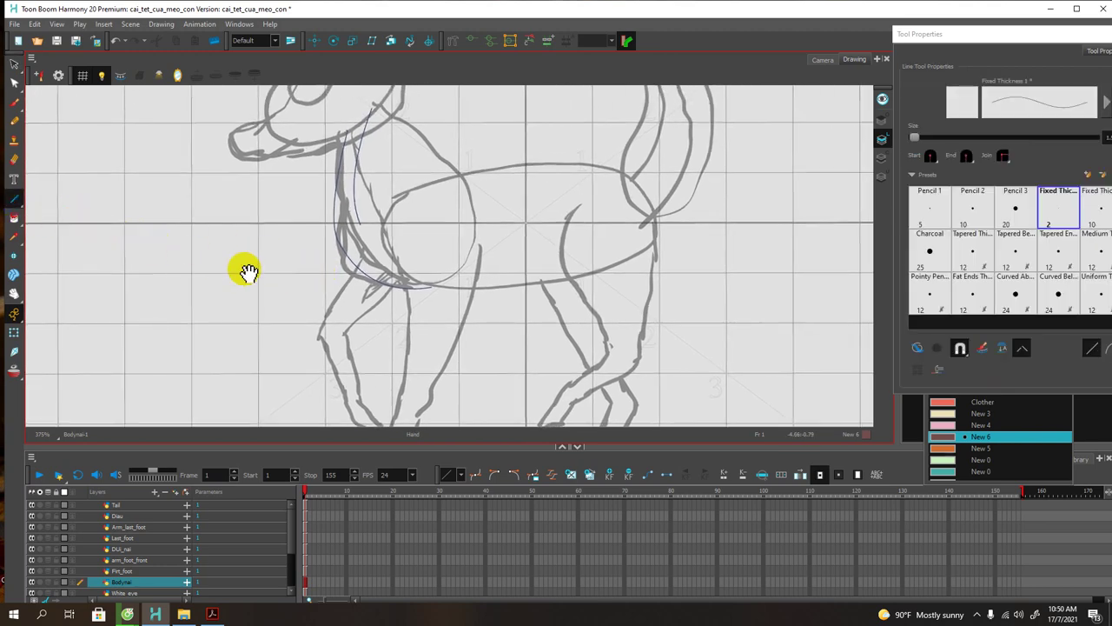
{"action": "left_click_drag", "start_coordinate": [244, 269], "coordinate": [275, 264]}
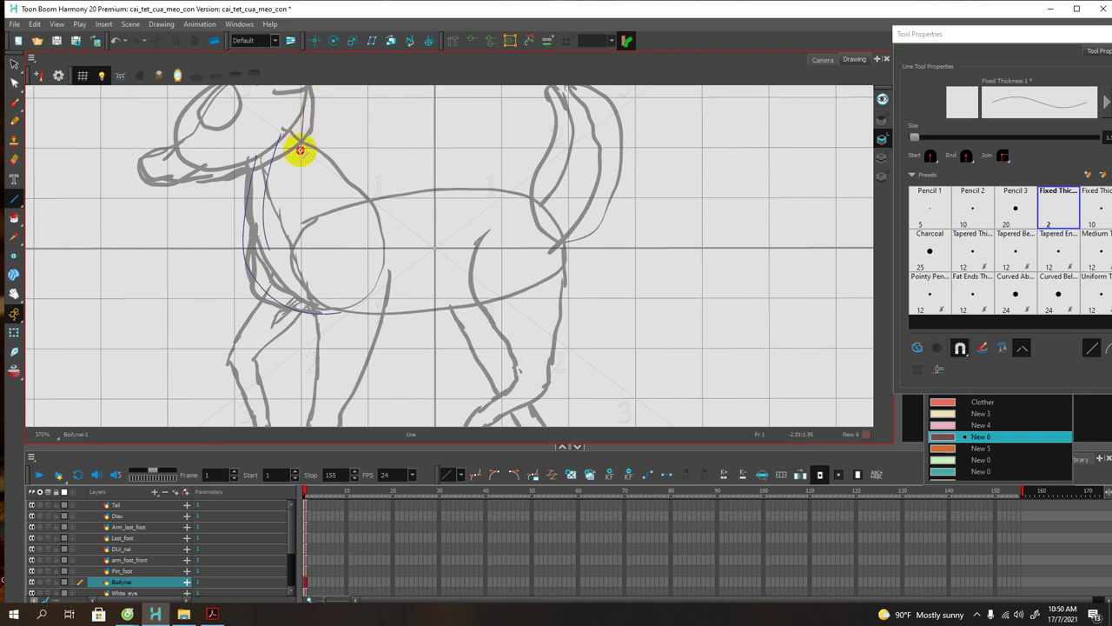
{"action": "scroll", "coordinate": [305, 136], "scroll_direction": "down", "scroll_amount": 1}
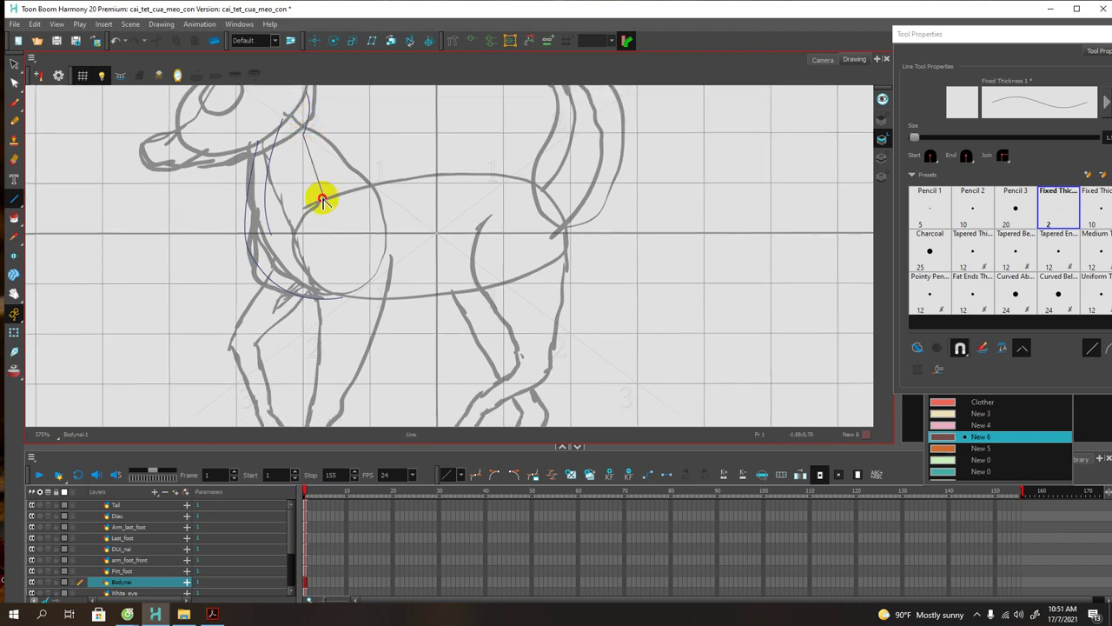
{"action": "mouse_move", "coordinate": [330, 204]}
{"action": "left_mouse_down"}
{"action": "mouse_move", "coordinate": [312, 185]}
{"action": "mouse_move", "coordinate": [322, 174]}
{"action": "mouse_move", "coordinate": [424, 158]}
{"action": "mouse_move", "coordinate": [388, 155]}
{"action": "mouse_move", "coordinate": [408, 167]}
{"action": "mouse_move", "coordinate": [454, 157]}
{"action": "mouse_move", "coordinate": [504, 176]}
{"action": "mouse_move", "coordinate": [474, 154]}
{"action": "mouse_move", "coordinate": [410, 157]}
{"action": "left_mouse_up"}
{"action": "key", "text": "space"}
{"action": "key", "text": "space"}
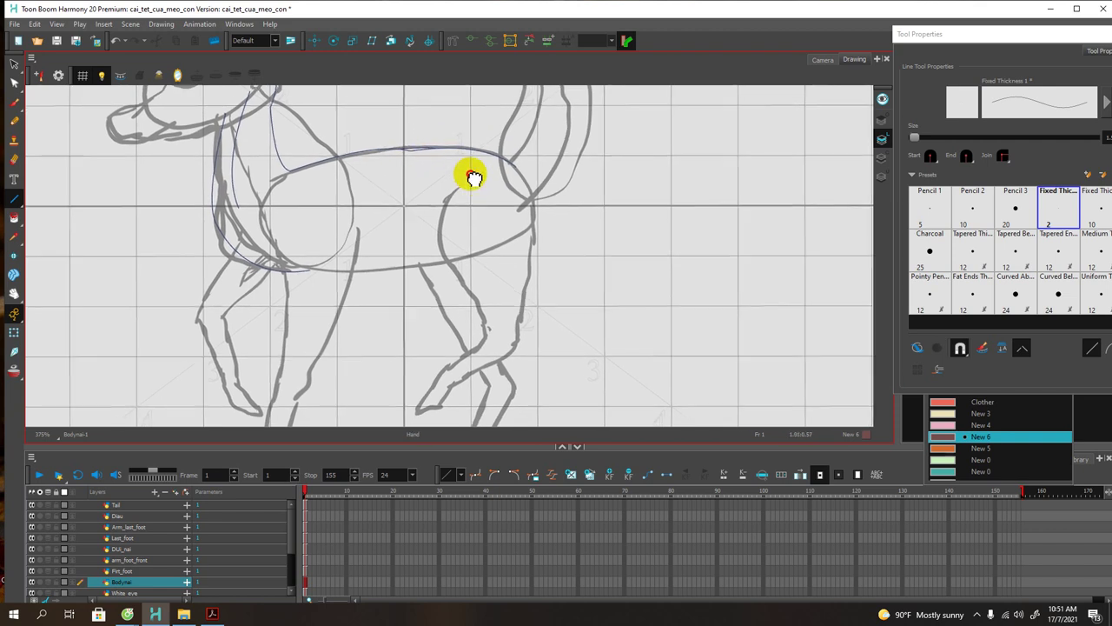
Step: Trace the rounded rump from the end of the back down past the tail base
{"action": "key", "text": "space"}
{"action": "mouse_move", "coordinate": [518, 172]}
{"action": "left_mouse_down"}
{"action": "mouse_move", "coordinate": [500, 160]}
{"action": "mouse_move", "coordinate": [516, 182]}
{"action": "mouse_move", "coordinate": [514, 211]}
{"action": "mouse_move", "coordinate": [526, 203]}
{"action": "left_mouse_up"}
{"action": "key", "text": "space"}
{"action": "left_click_drag", "start_coordinate": [400, 232], "coordinate": [420, 211]}
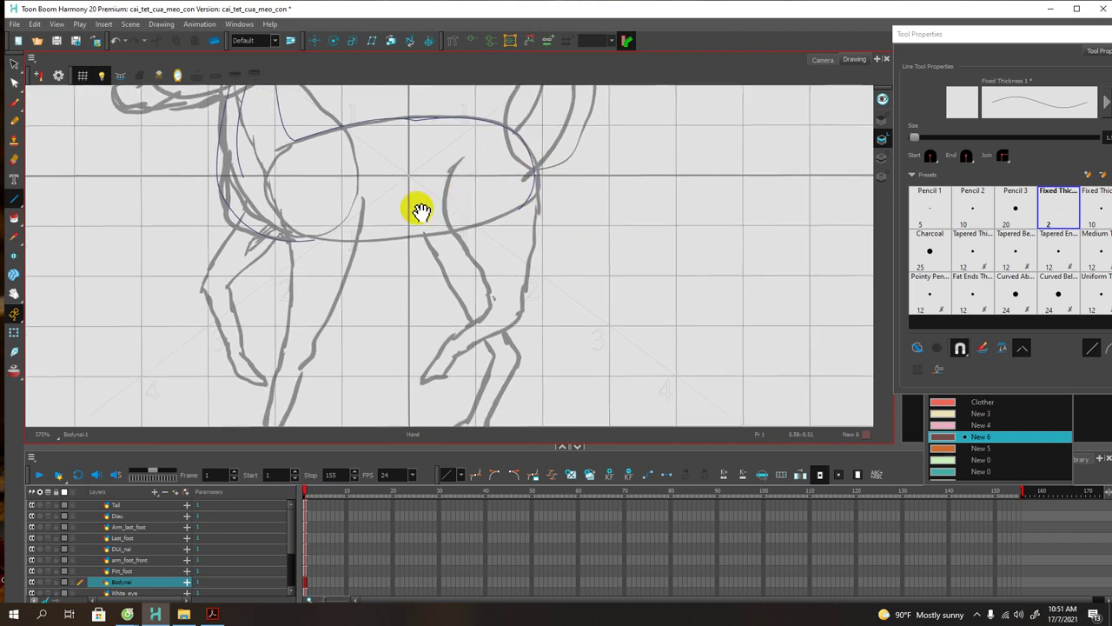
Step: Trace the belly line from the chest to the rump and close the top of the neck under the head
{"action": "mouse_move", "coordinate": [341, 226]}
{"action": "left_mouse_down"}
{"action": "mouse_move", "coordinate": [365, 238]}
{"action": "mouse_move", "coordinate": [464, 234]}
{"action": "mouse_move", "coordinate": [445, 236]}
{"action": "mouse_move", "coordinate": [455, 209]}
{"action": "mouse_move", "coordinate": [445, 237]}
{"action": "mouse_move", "coordinate": [511, 203]}
{"action": "mouse_move", "coordinate": [496, 223]}
{"action": "left_mouse_up"}
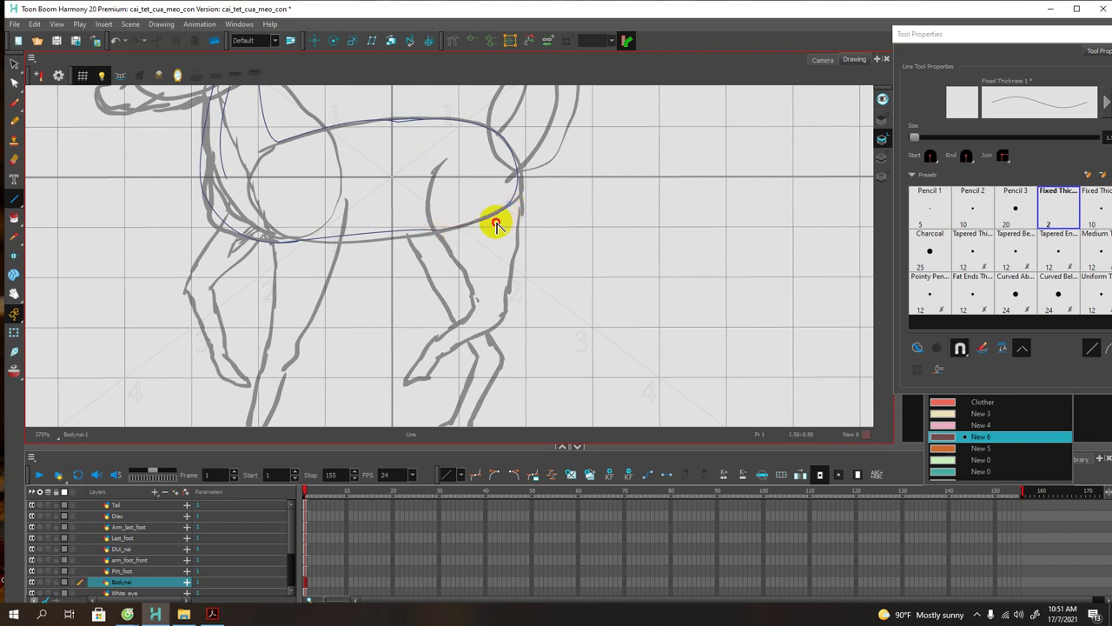
{"action": "left_click_drag", "start_coordinate": [455, 191], "coordinate": [472, 208]}
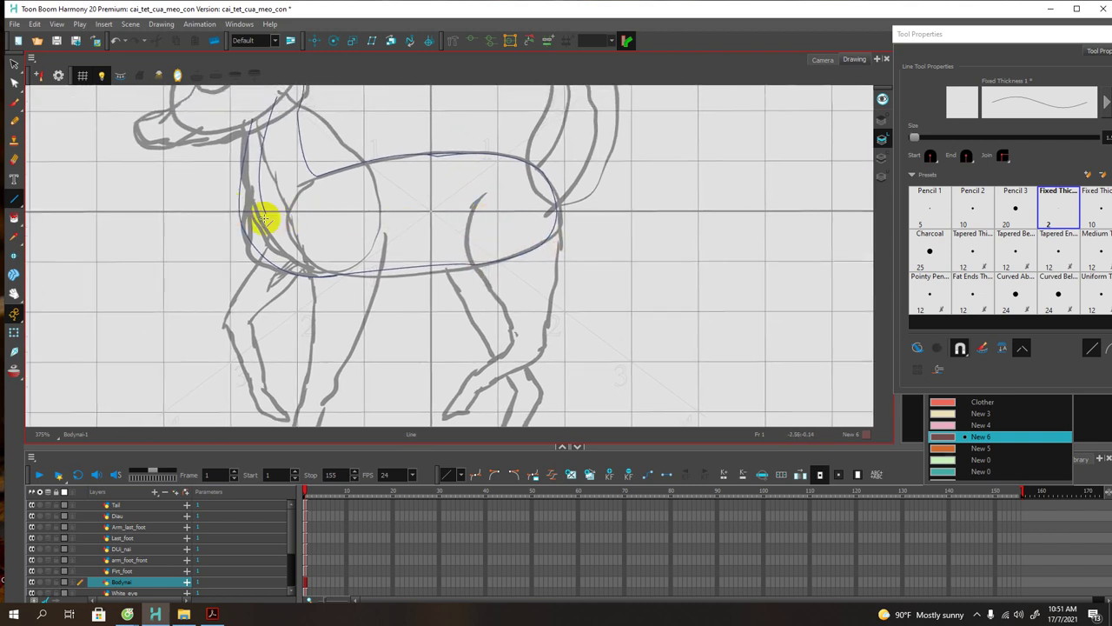
{"action": "mouse_move", "coordinate": [266, 210]}
{"action": "left_mouse_down"}
{"action": "mouse_move", "coordinate": [295, 272]}
{"action": "mouse_move", "coordinate": [292, 218]}
{"action": "left_mouse_up"}
{"action": "scroll", "coordinate": [310, 229], "scroll_direction": "up", "scroll_amount": 2}
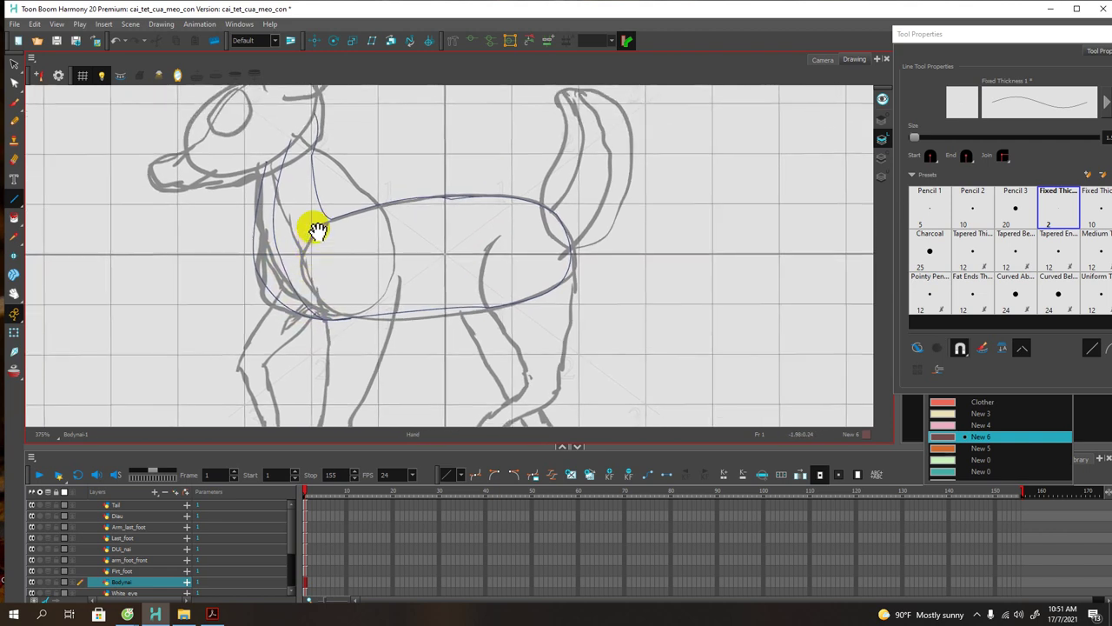
{"action": "mouse_move", "coordinate": [261, 184]}
{"action": "left_mouse_down"}
{"action": "mouse_move", "coordinate": [304, 140]}
{"action": "mouse_move", "coordinate": [290, 155]}
{"action": "left_mouse_up"}
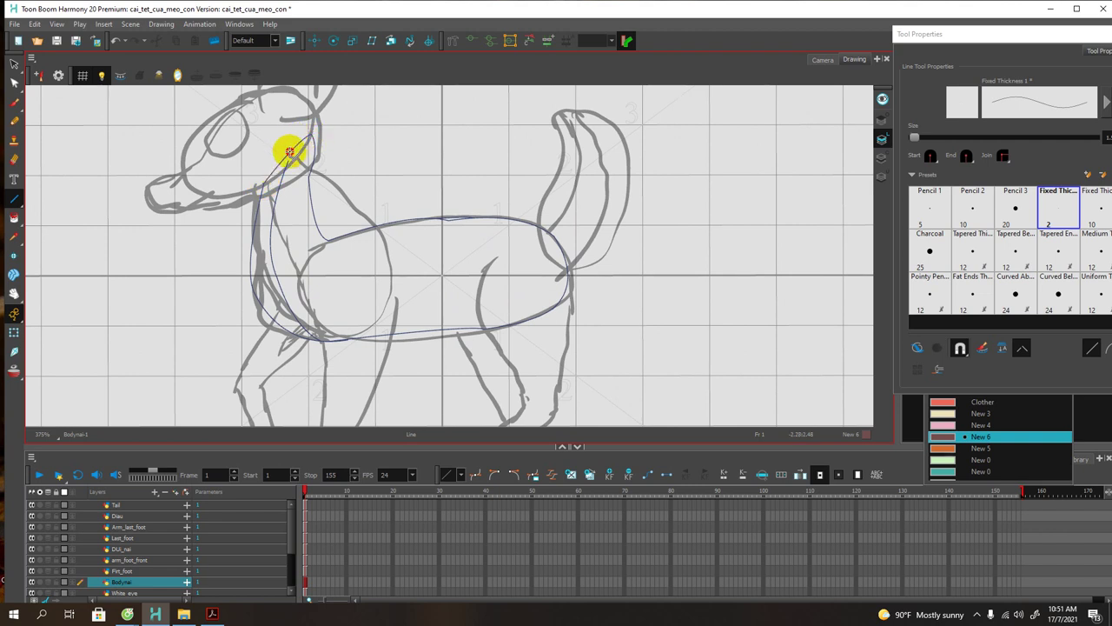
{"action": "scroll", "coordinate": [391, 249], "scroll_direction": "down", "scroll_amount": 2}
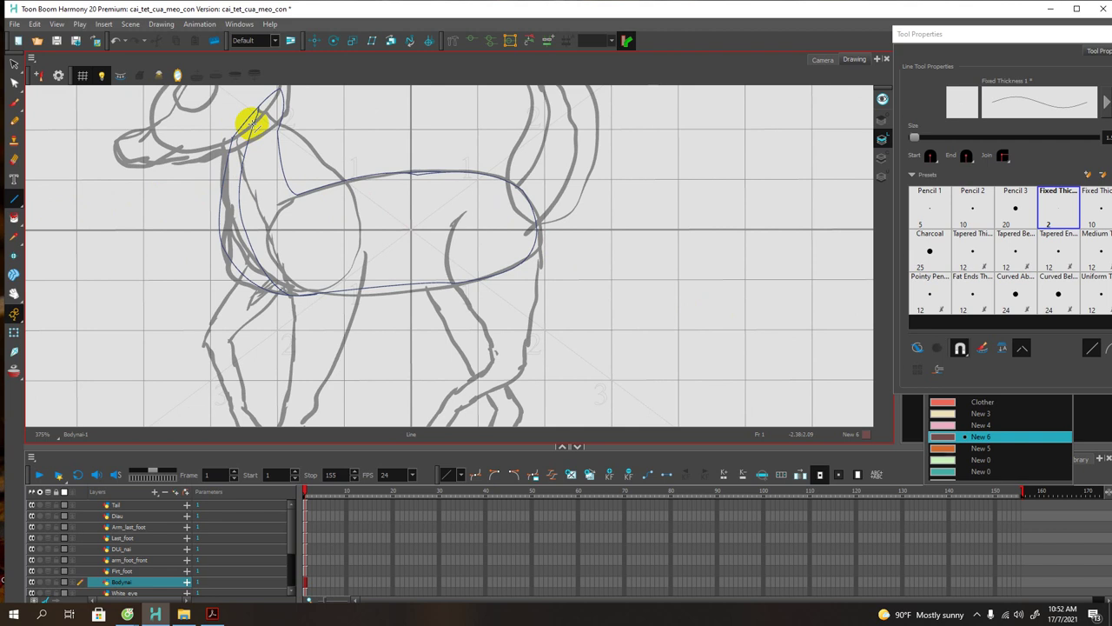
Step: Fill the crescent-shaped strip along the front of the neck and chest with the New 6 colour
{"action": "left_click", "coordinate": [14, 220]}
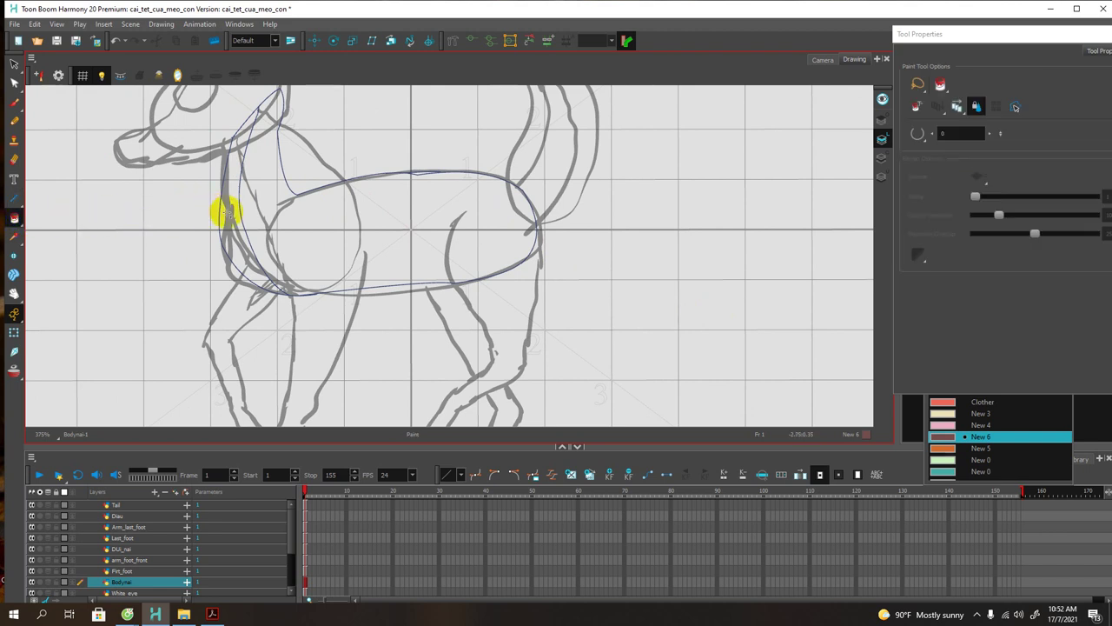
{"action": "left_click", "coordinate": [224, 212]}
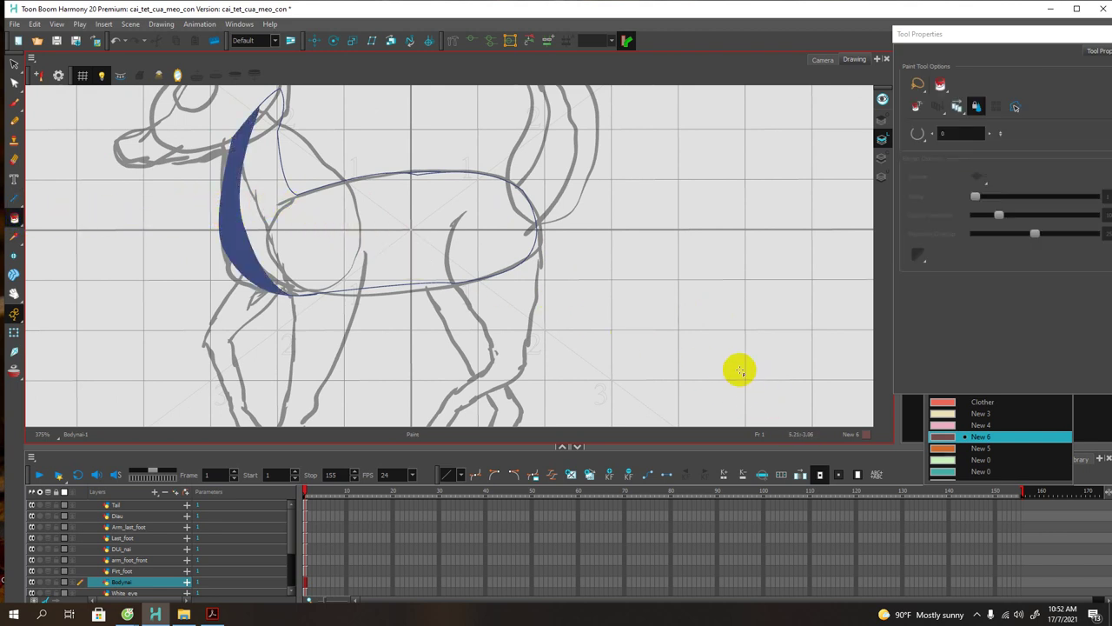
{"action": "left_click", "coordinate": [941, 439]}
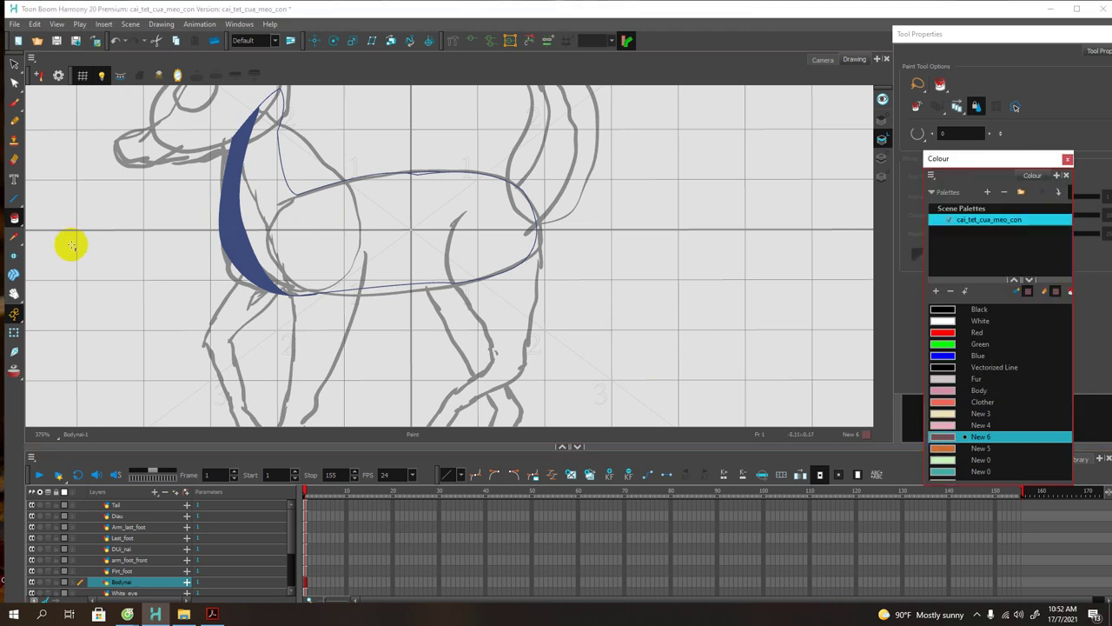
{"action": "left_click", "coordinate": [228, 236]}
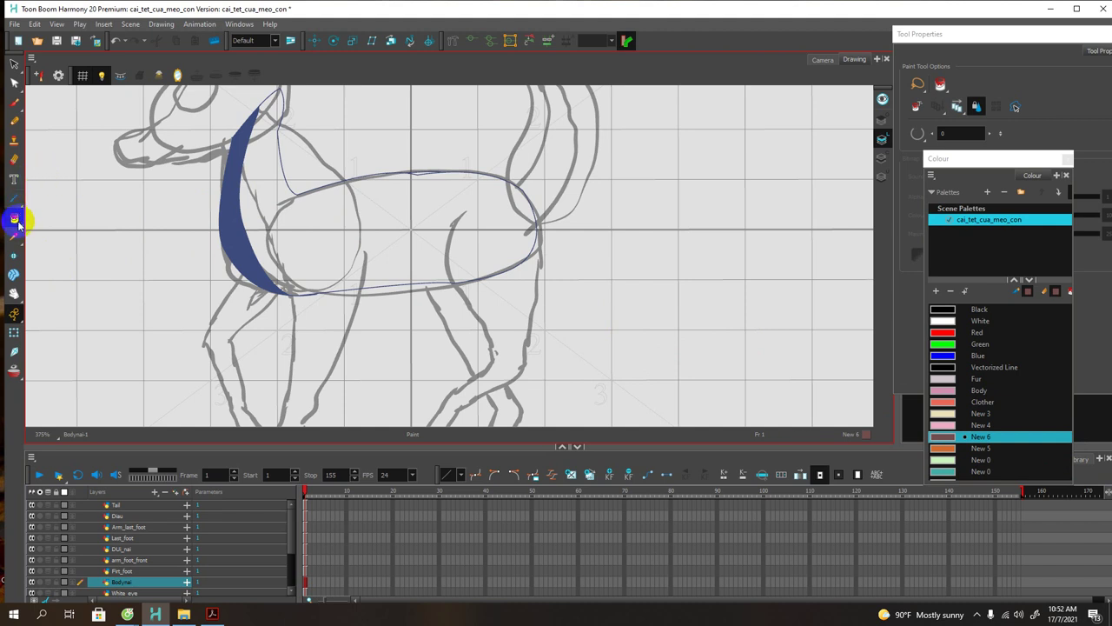
Step: Try to recolour the edge of the filled chest strip with the Ink tool in New 6
{"action": "left_click", "coordinate": [15, 69]}
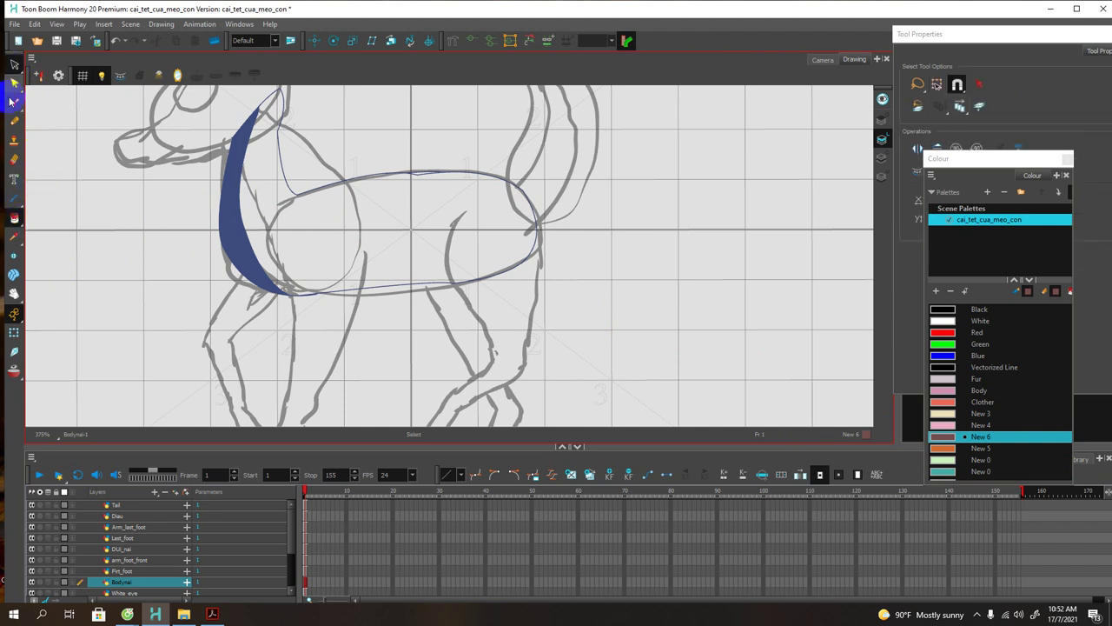
{"action": "left_click", "coordinate": [15, 219]}
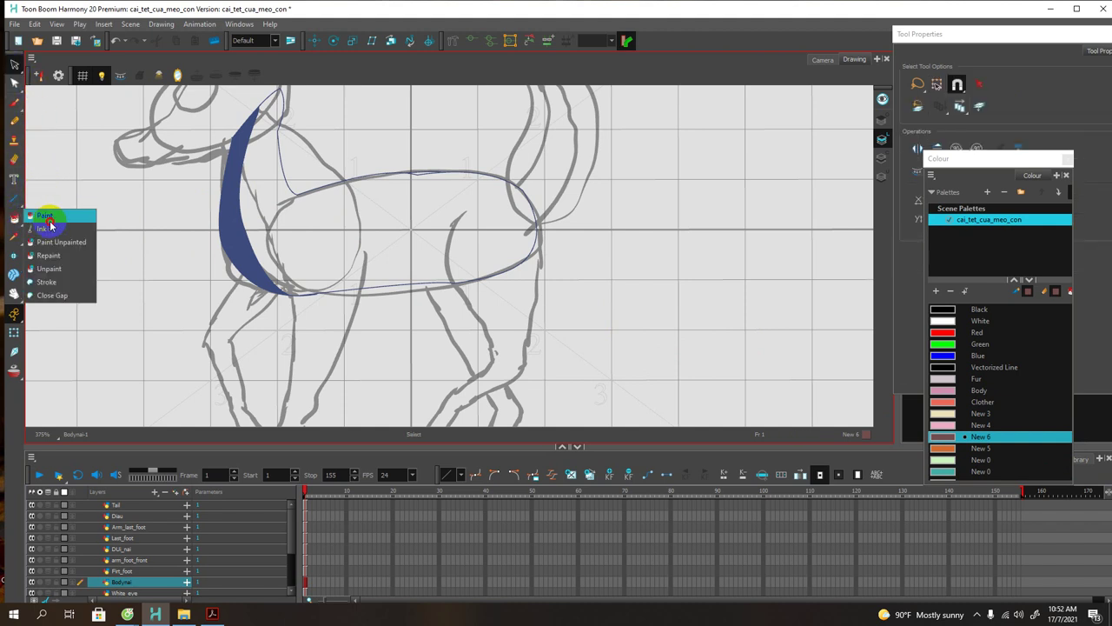
{"action": "left_click", "coordinate": [47, 230]}
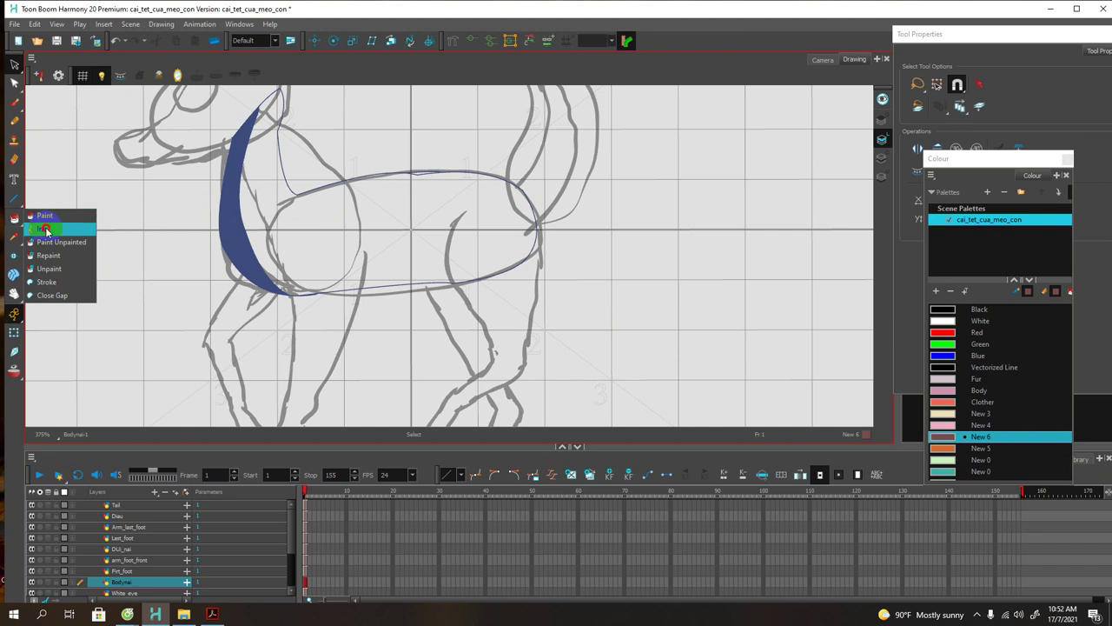
{"action": "left_click", "coordinate": [224, 235]}
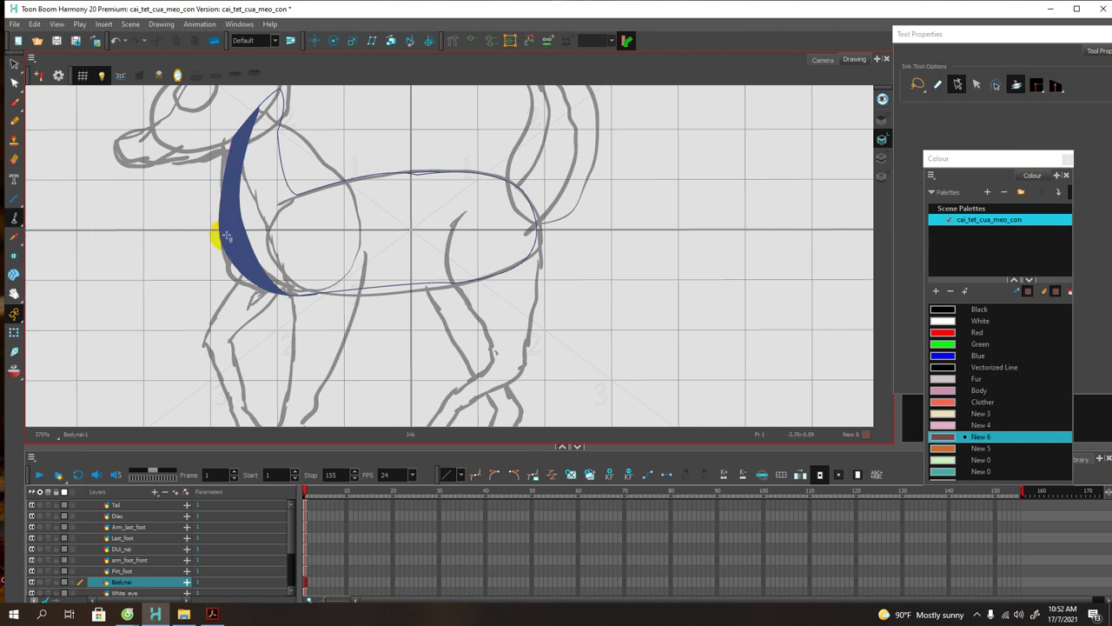
Step: Fill the main body and neck area with the New 5 colour using the Paint tool
{"action": "left_click_drag", "start_coordinate": [16, 218], "coordinate": [46, 218]}
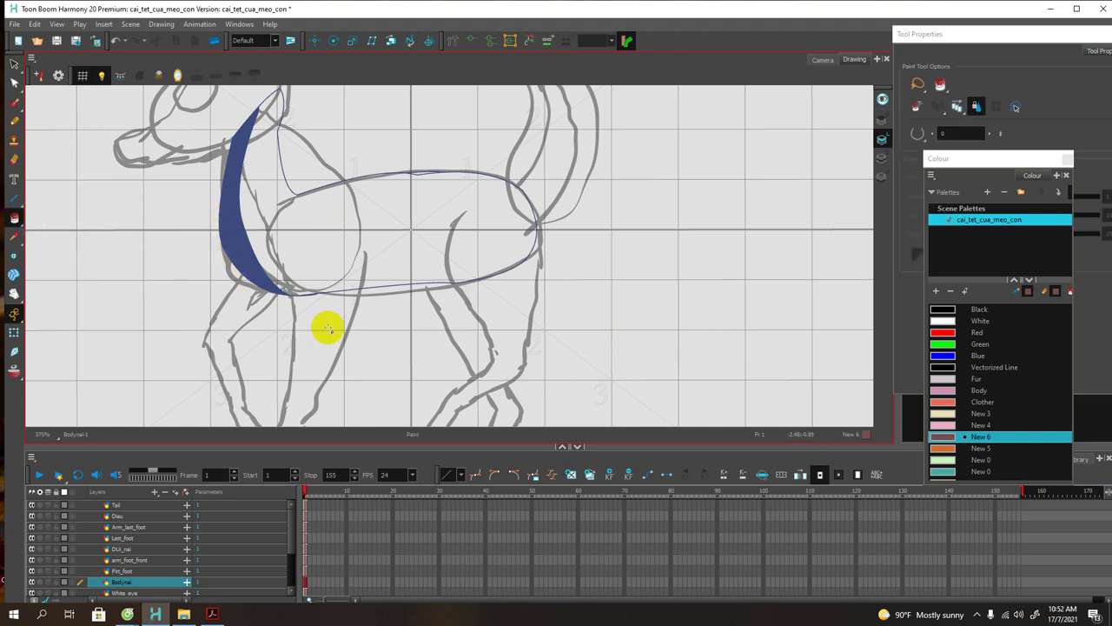
{"action": "left_click", "coordinate": [954, 451]}
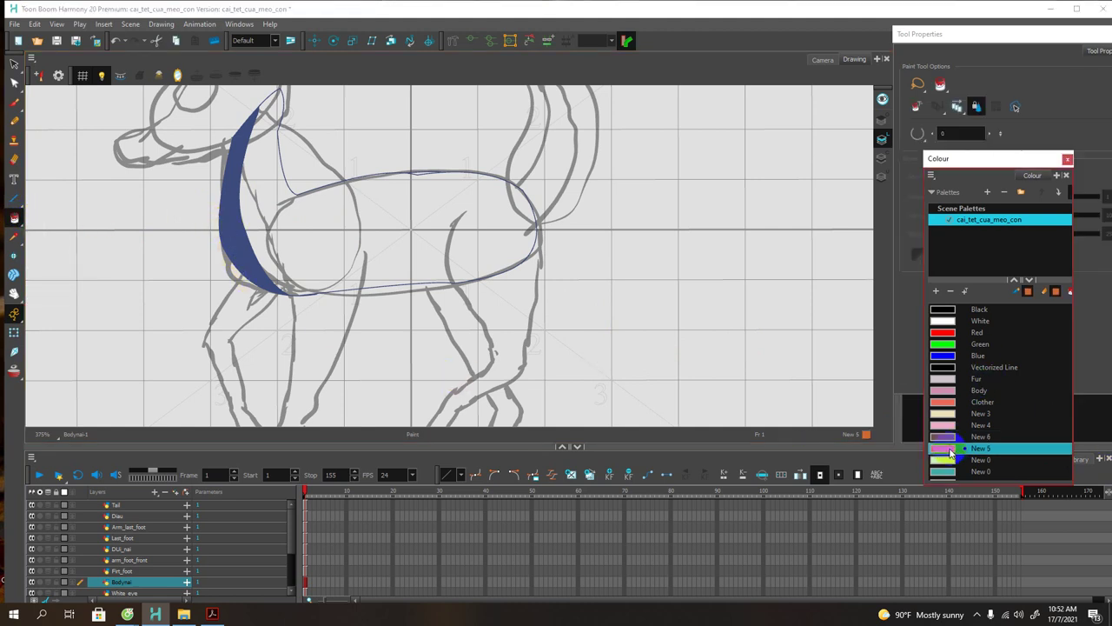
{"action": "left_click", "coordinate": [324, 241]}
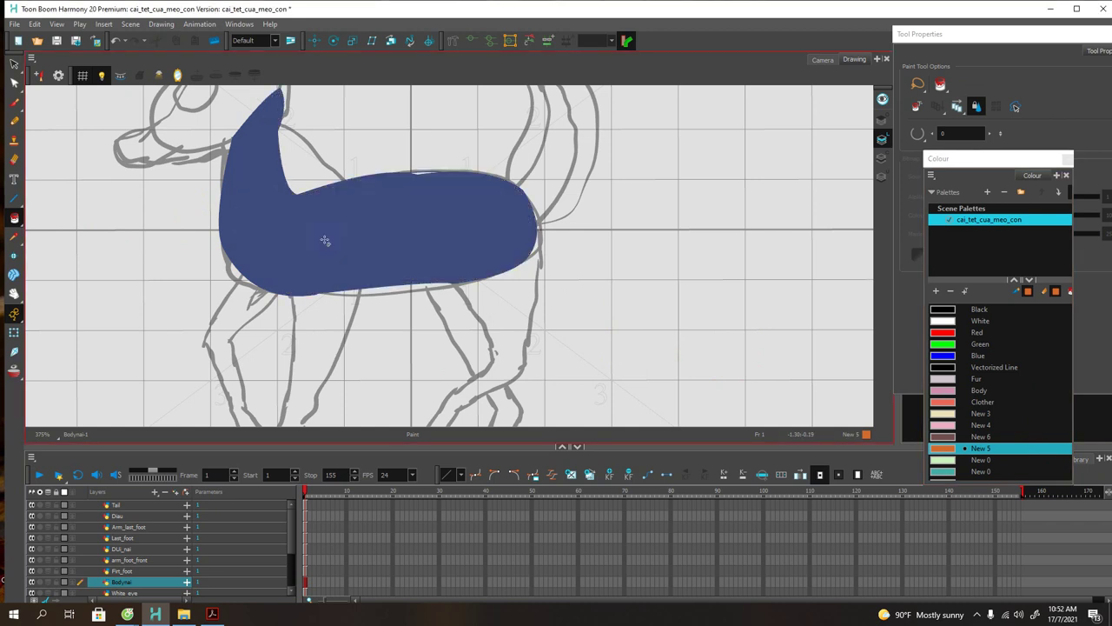
Step: Change the New 5 swatch to a light pinkish violet in the Colour Picker
{"action": "double_click", "coordinate": [944, 446]}
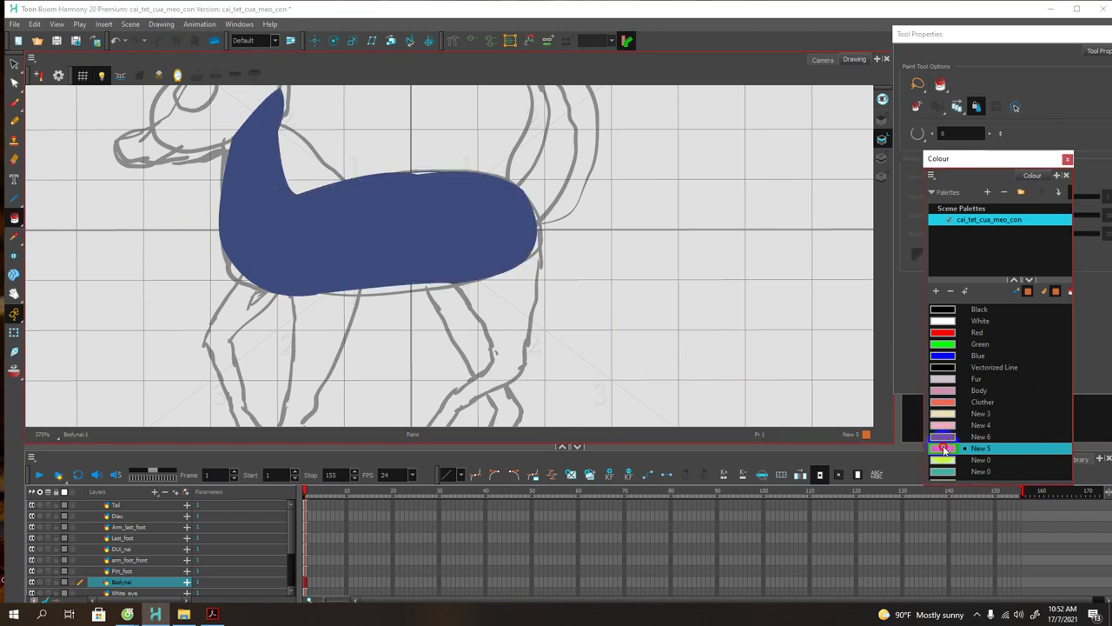
{"action": "left_click", "coordinate": [533, 260]}
{"action": "left_click_drag", "start_coordinate": [533, 261], "coordinate": [516, 253]}
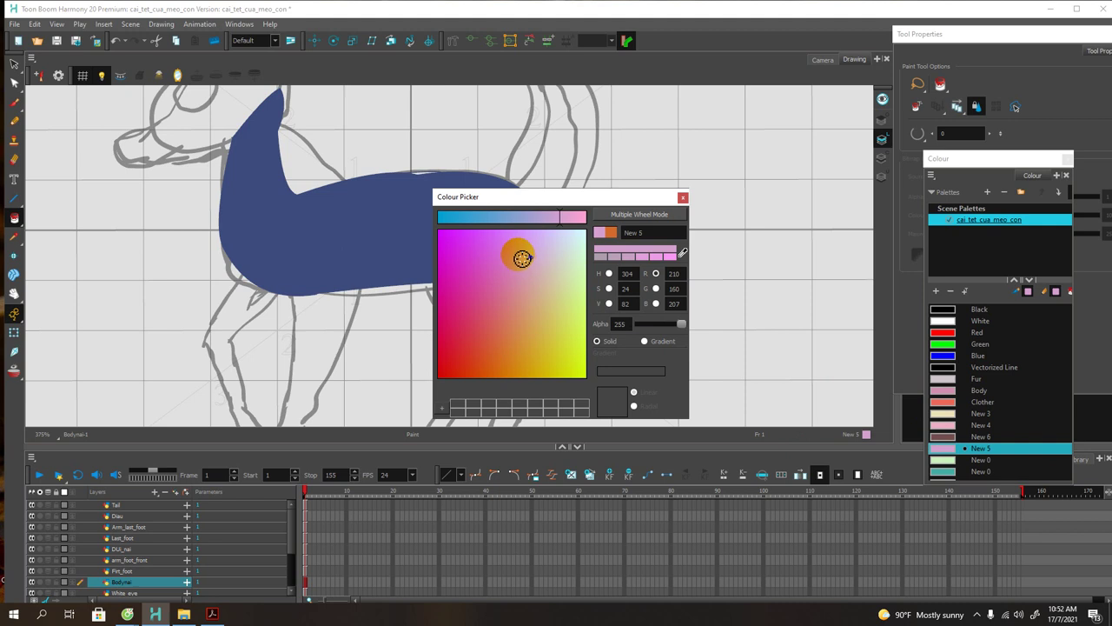
{"action": "left_click", "coordinate": [683, 198]}
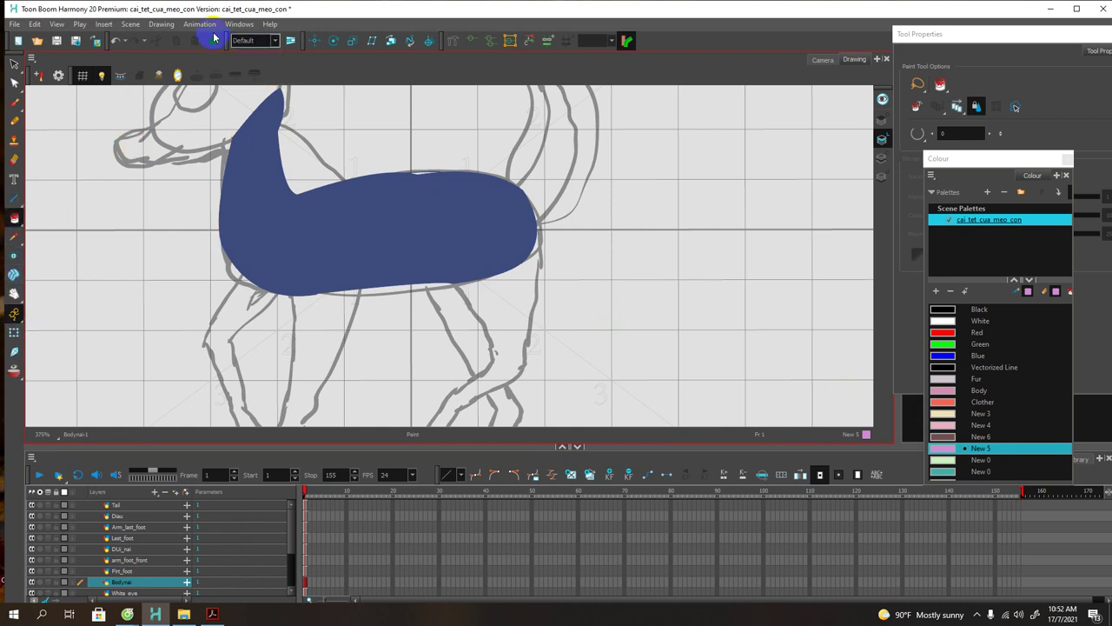
Step: Examine the preferences from the General through the OpenGL settings for options affecting how drawing colours are displayed
{"action": "left_click", "coordinate": [35, 23]}
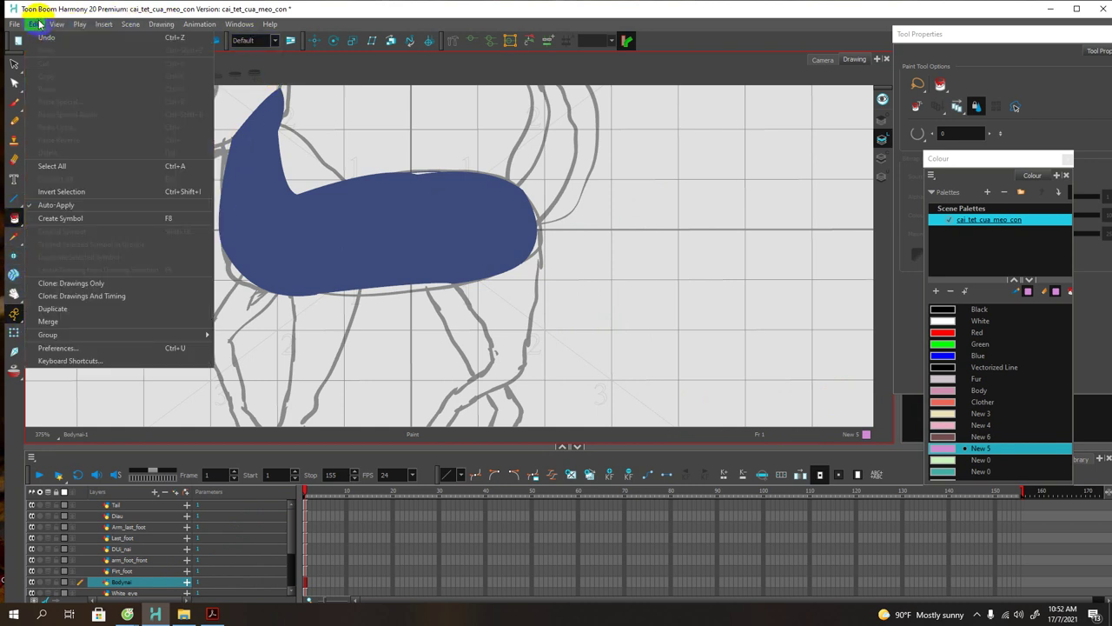
{"action": "left_click", "coordinate": [84, 350]}
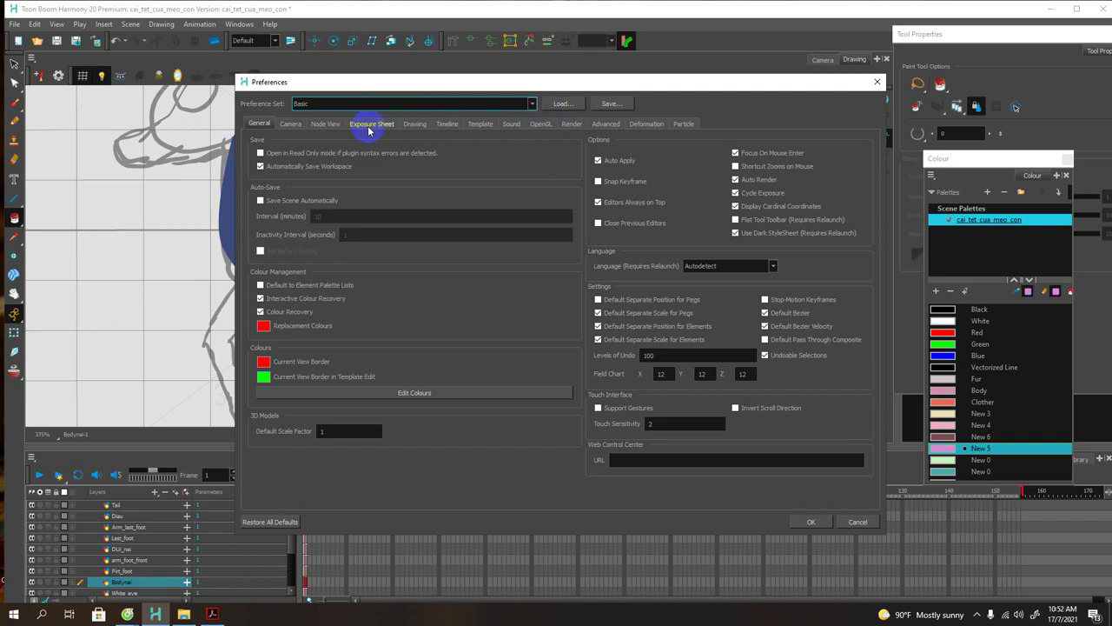
{"action": "left_click", "coordinate": [415, 123]}
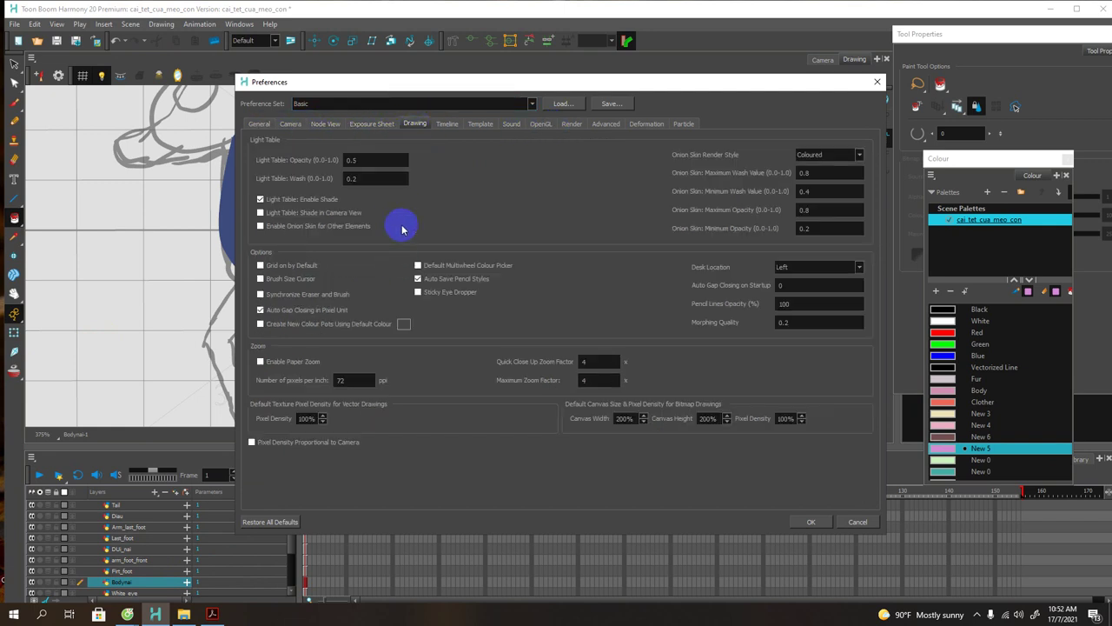
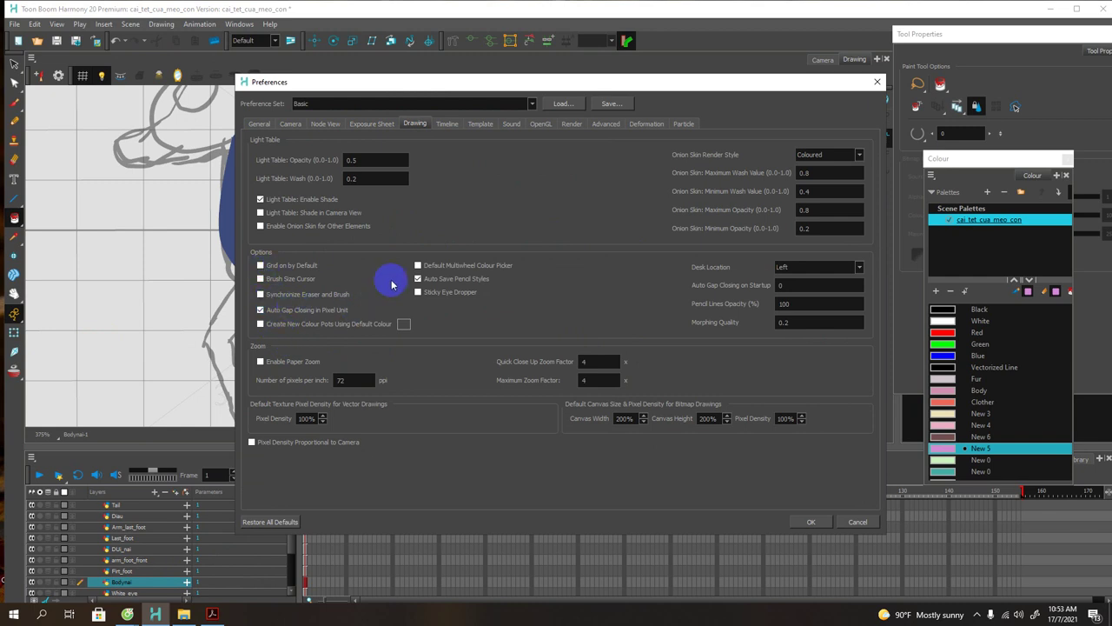
{"action": "left_click", "coordinate": [260, 123]}
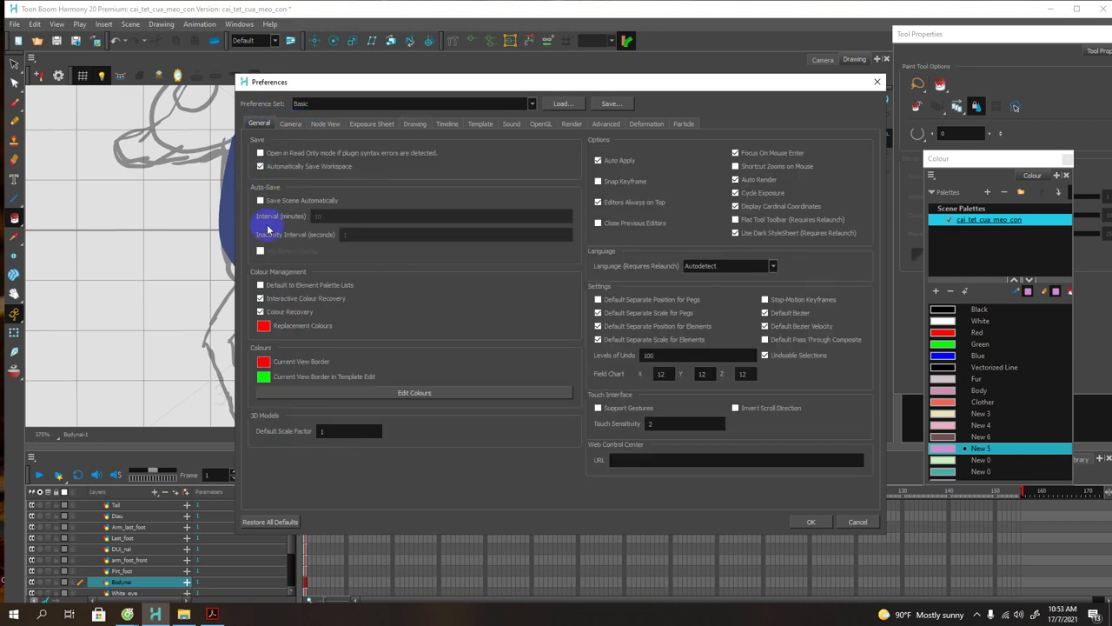
{"action": "left_click", "coordinate": [290, 123]}
{"action": "left_click", "coordinate": [327, 127]}
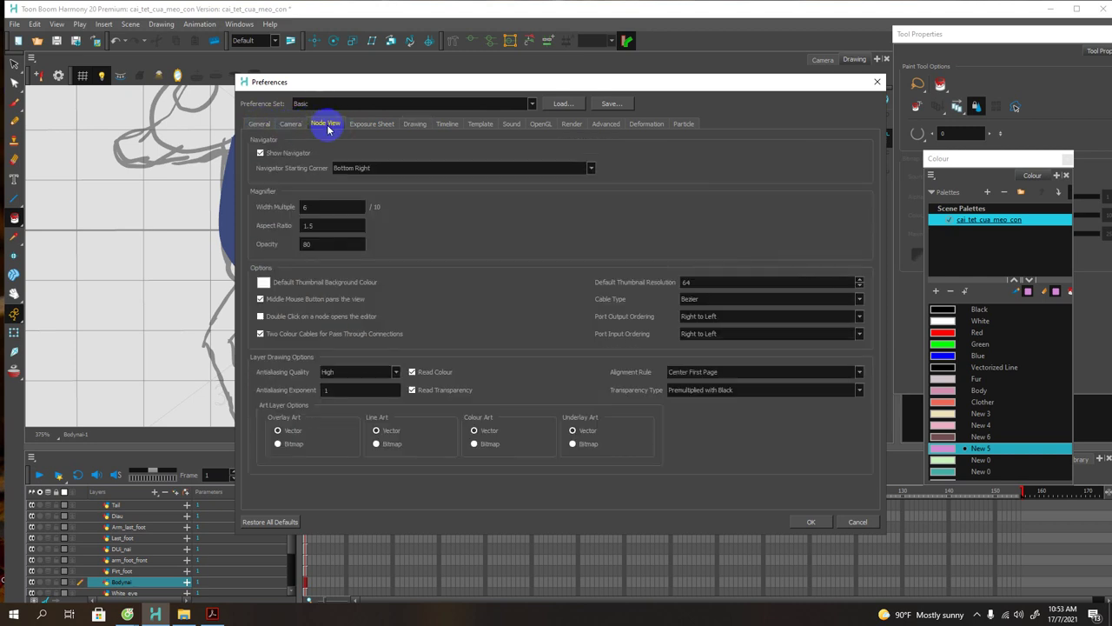
{"action": "left_click", "coordinate": [370, 124]}
{"action": "left_click", "coordinate": [415, 124]}
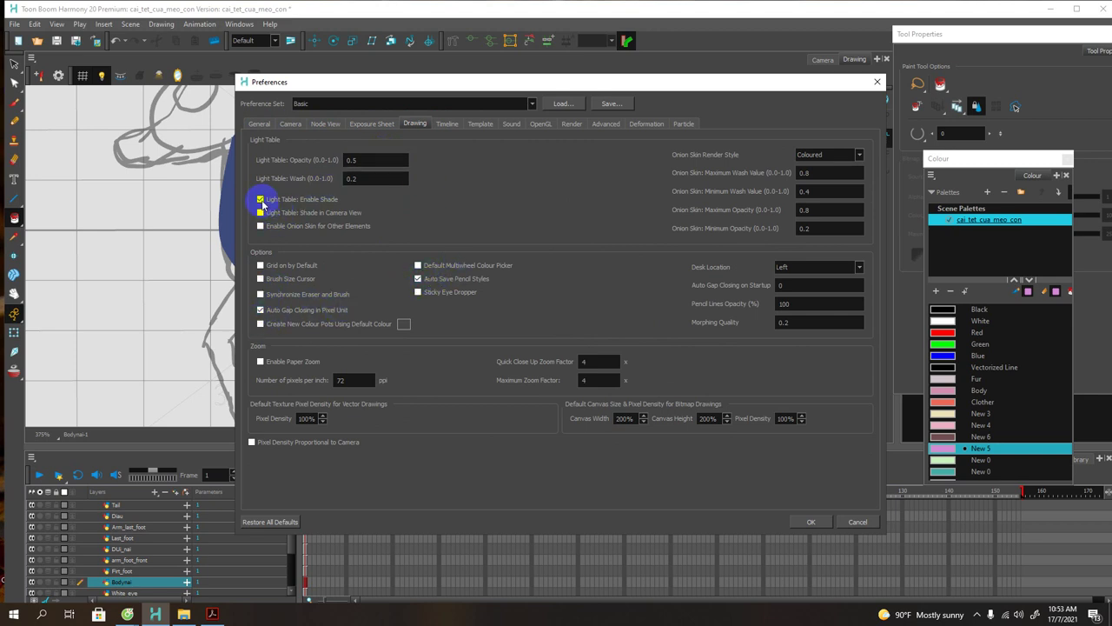
{"action": "left_click", "coordinate": [444, 123]}
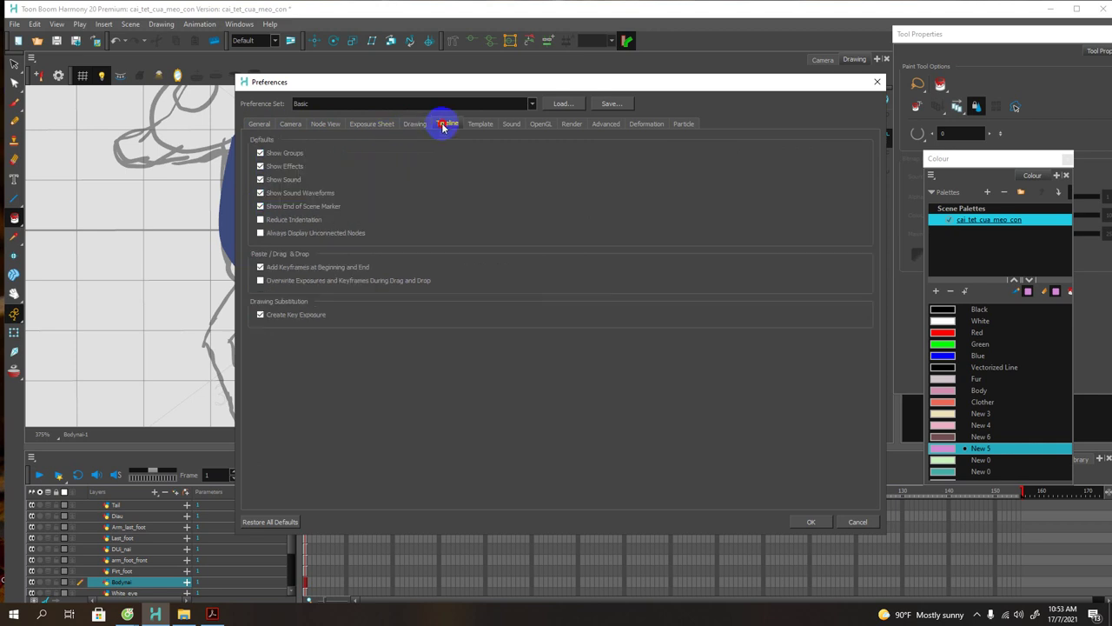
{"action": "left_click", "coordinate": [476, 124]}
{"action": "left_click", "coordinate": [510, 124]}
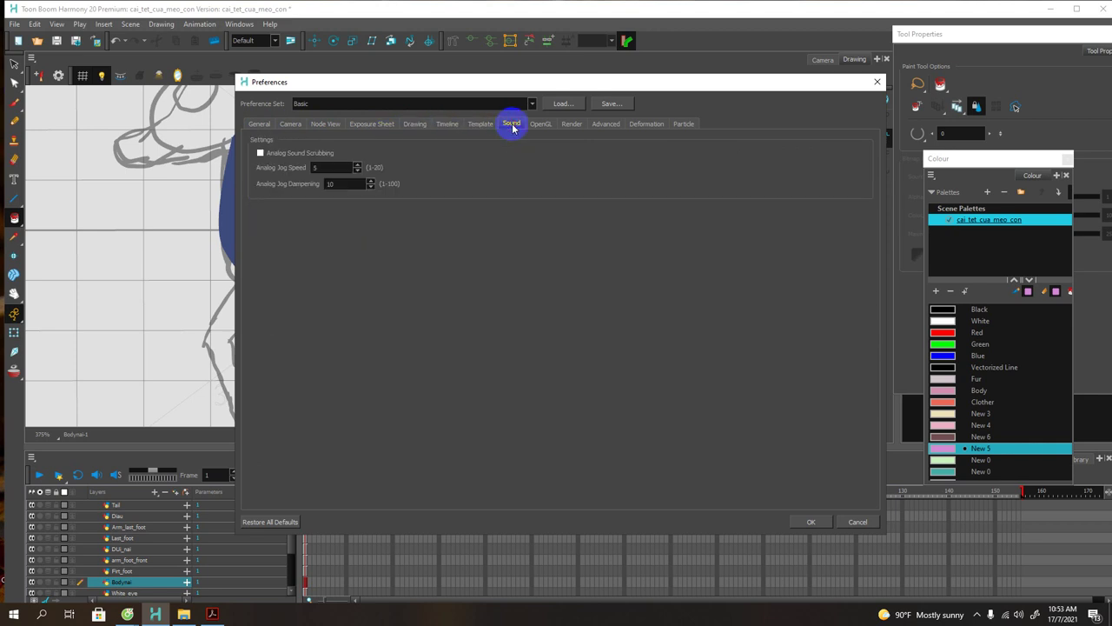
{"action": "left_click", "coordinate": [540, 125]}
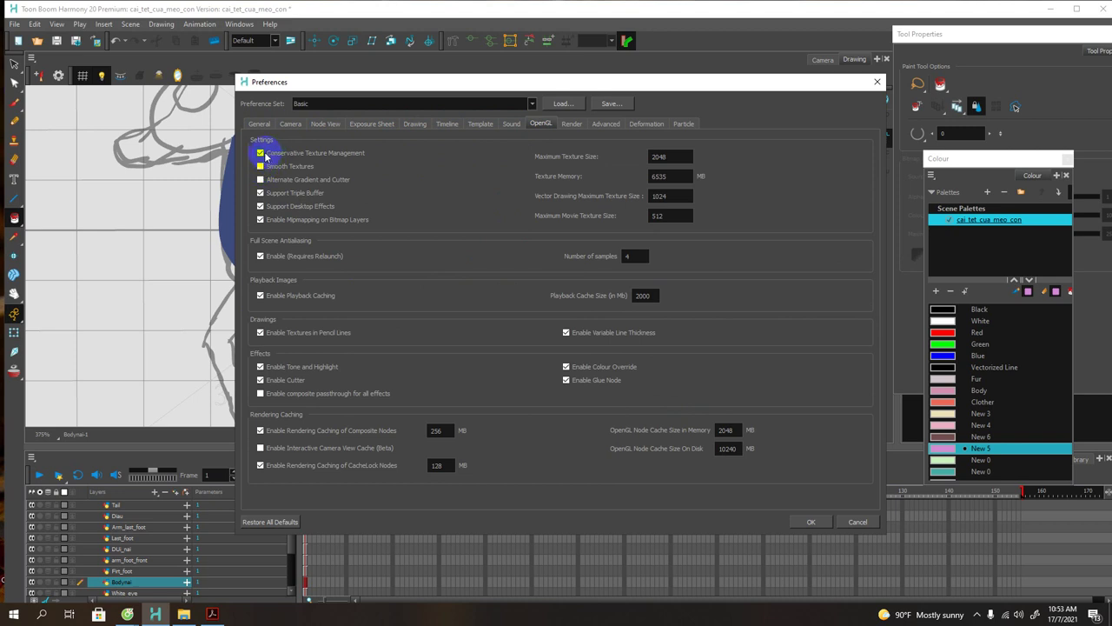
Step: Restore all default preferences from the OpenGL, Render, Advanced and Deformation settings, confirming each reset
{"action": "left_click", "coordinate": [287, 522]}
{"action": "left_click", "coordinate": [549, 328]}
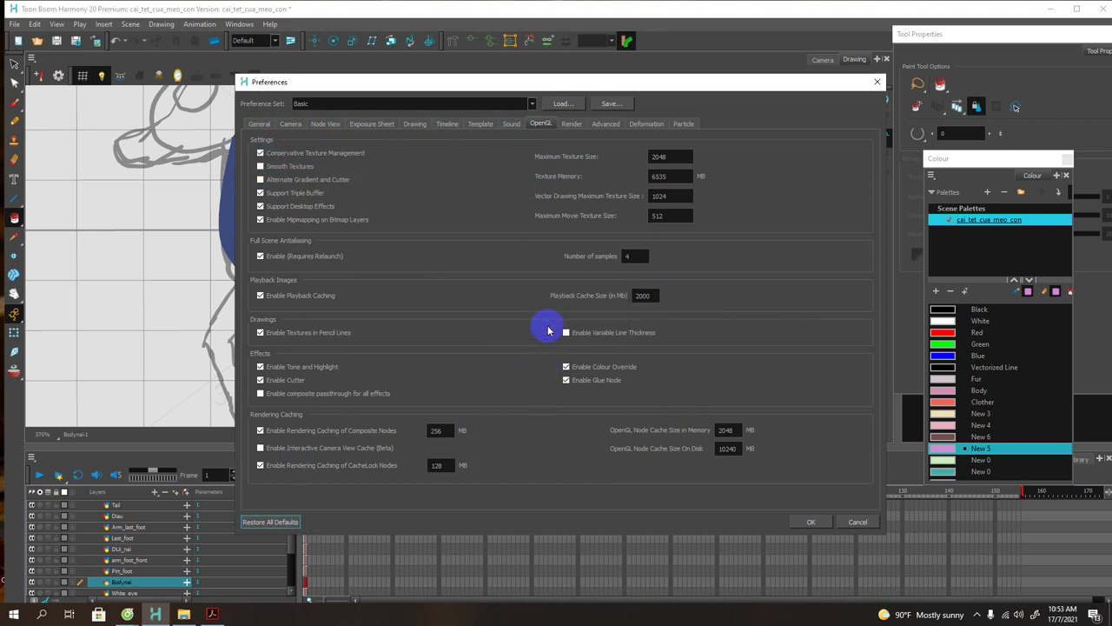
{"action": "left_click", "coordinate": [570, 125]}
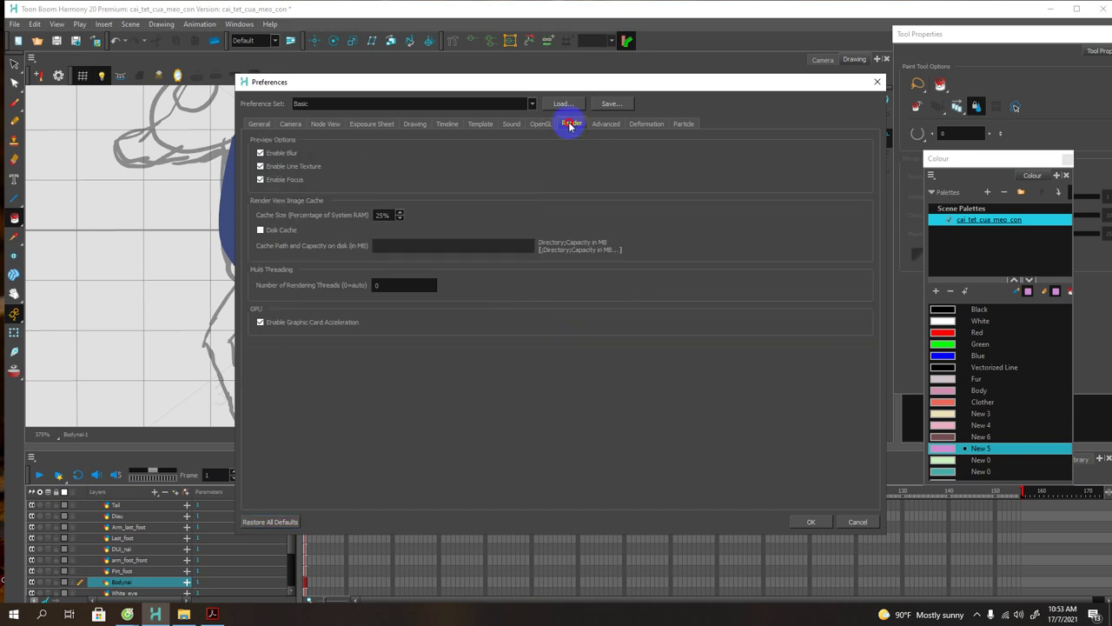
{"action": "left_click", "coordinate": [259, 521]}
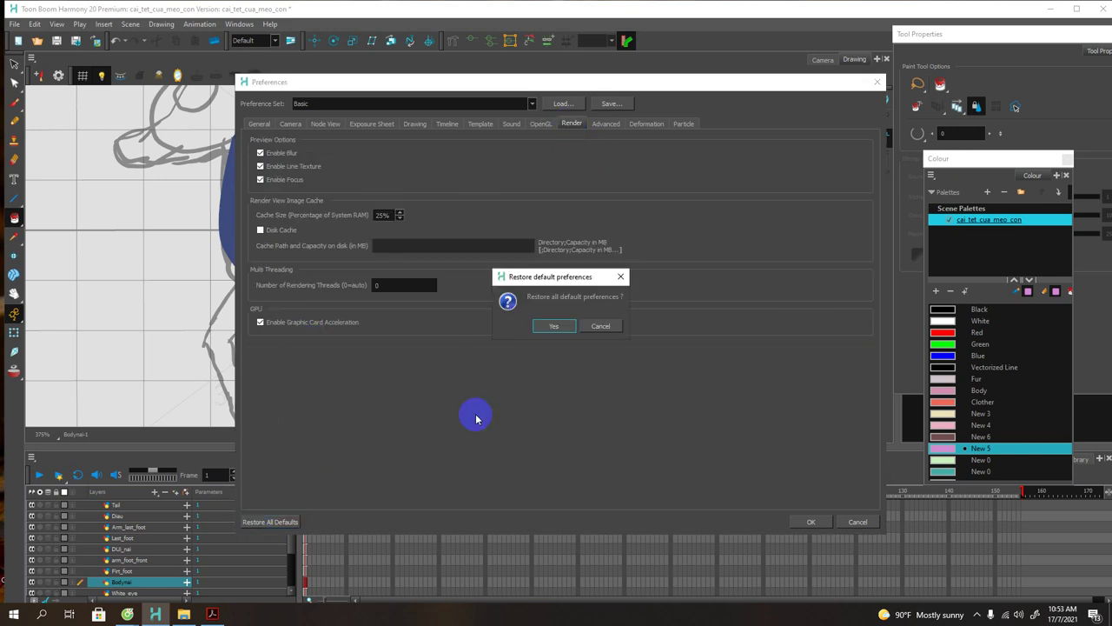
{"action": "left_click", "coordinate": [539, 326]}
{"action": "left_click", "coordinate": [606, 123]}
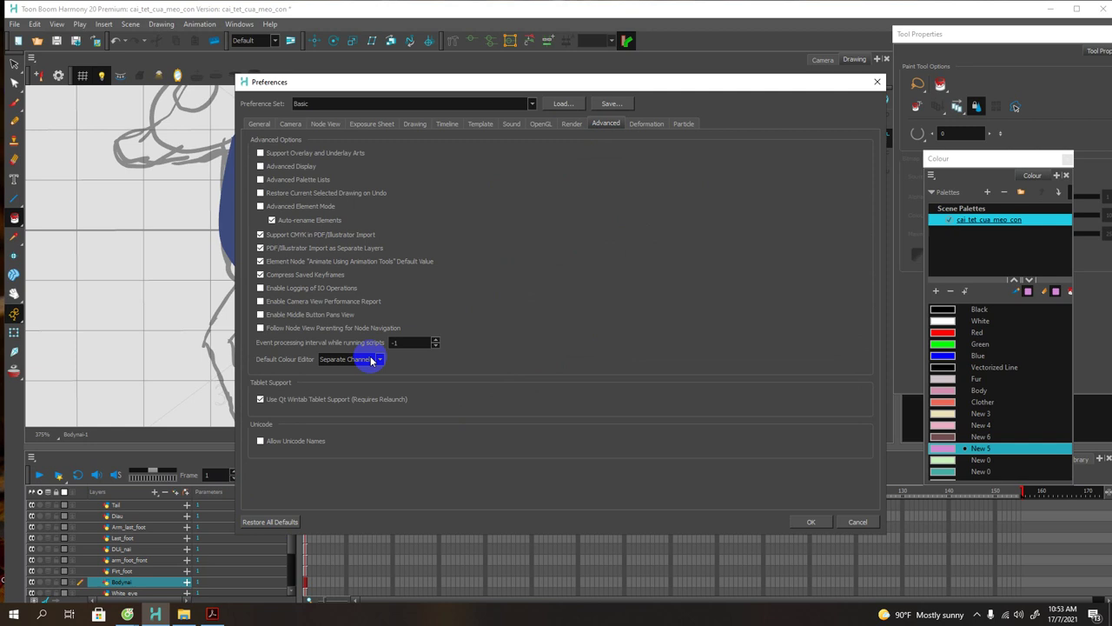
{"action": "left_click", "coordinate": [269, 521]}
{"action": "left_click", "coordinate": [553, 326]}
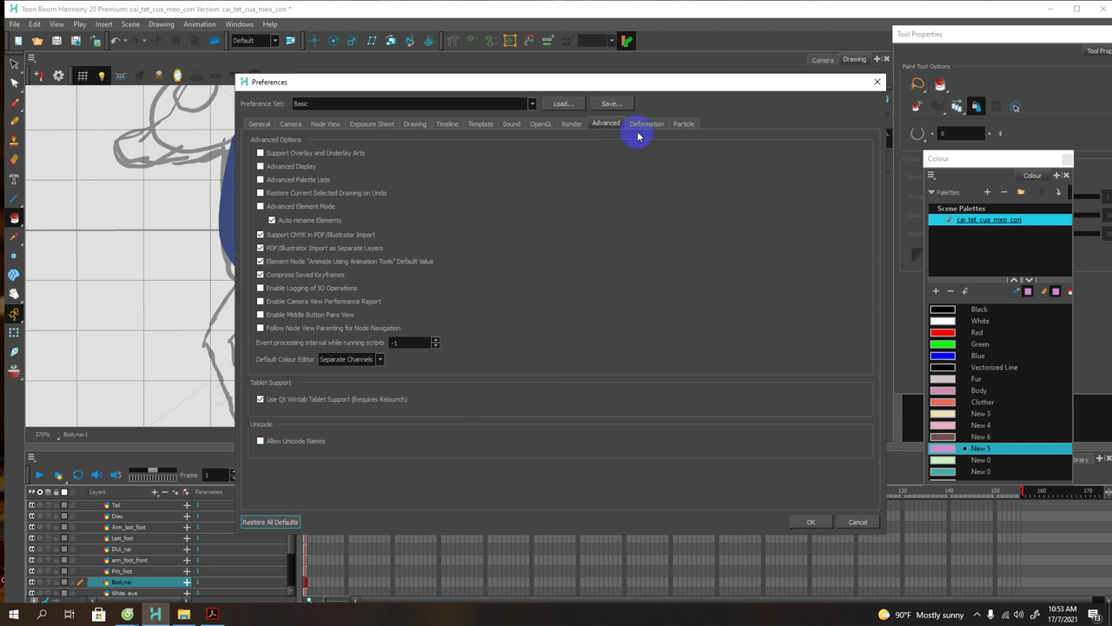
{"action": "left_click", "coordinate": [645, 124]}
{"action": "left_click", "coordinate": [259, 523]}
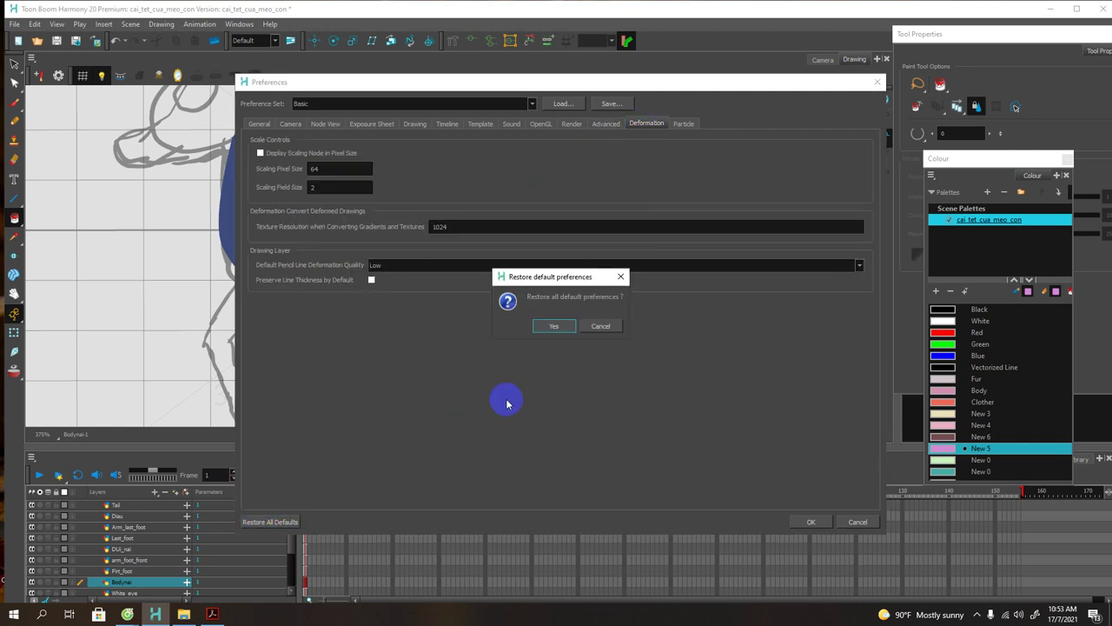
{"action": "left_click", "coordinate": [552, 326]}
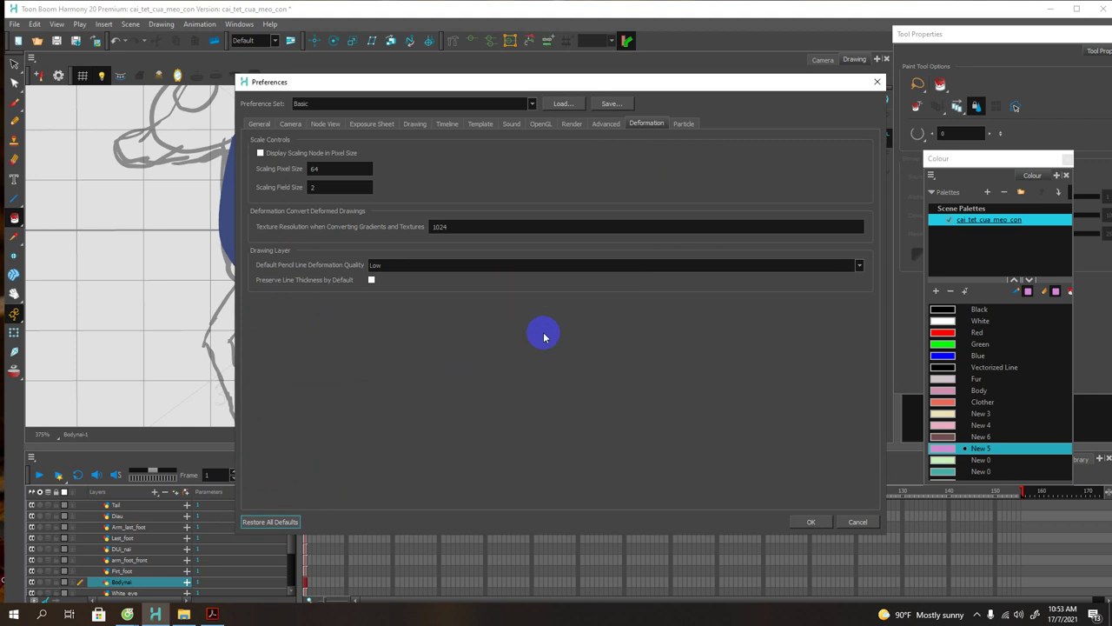
Step: Restore all default preferences again from the OpenGL, Drawing and Exposure Sheet settings
{"action": "left_click", "coordinate": [539, 124]}
{"action": "left_click", "coordinate": [270, 524]}
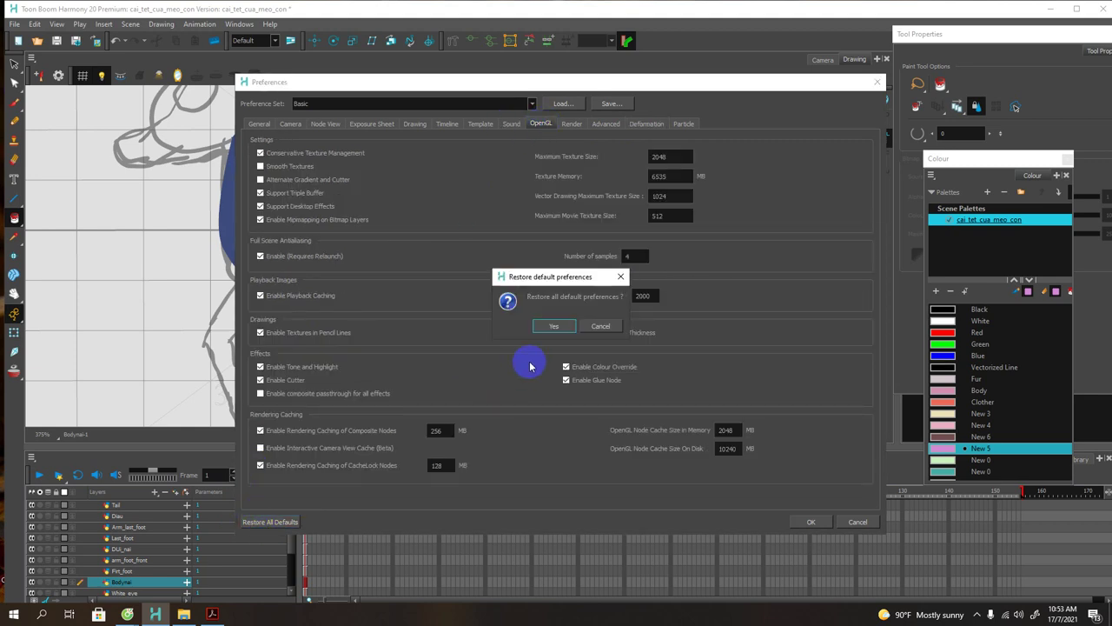
{"action": "left_click", "coordinate": [553, 326]}
{"action": "left_click", "coordinate": [414, 125]}
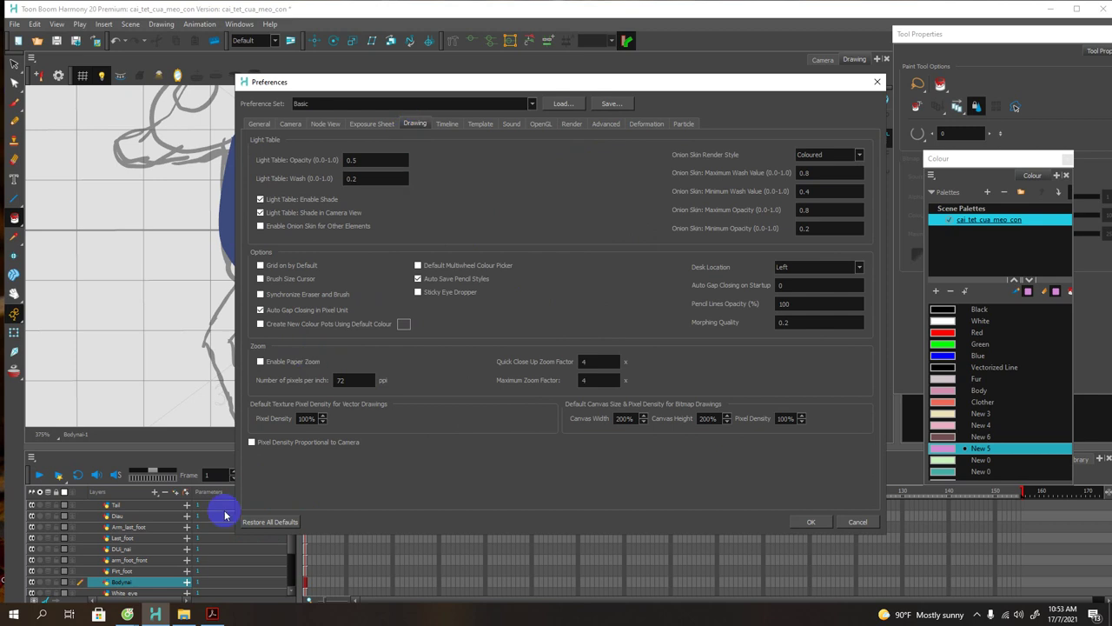
{"action": "left_click", "coordinate": [267, 525]}
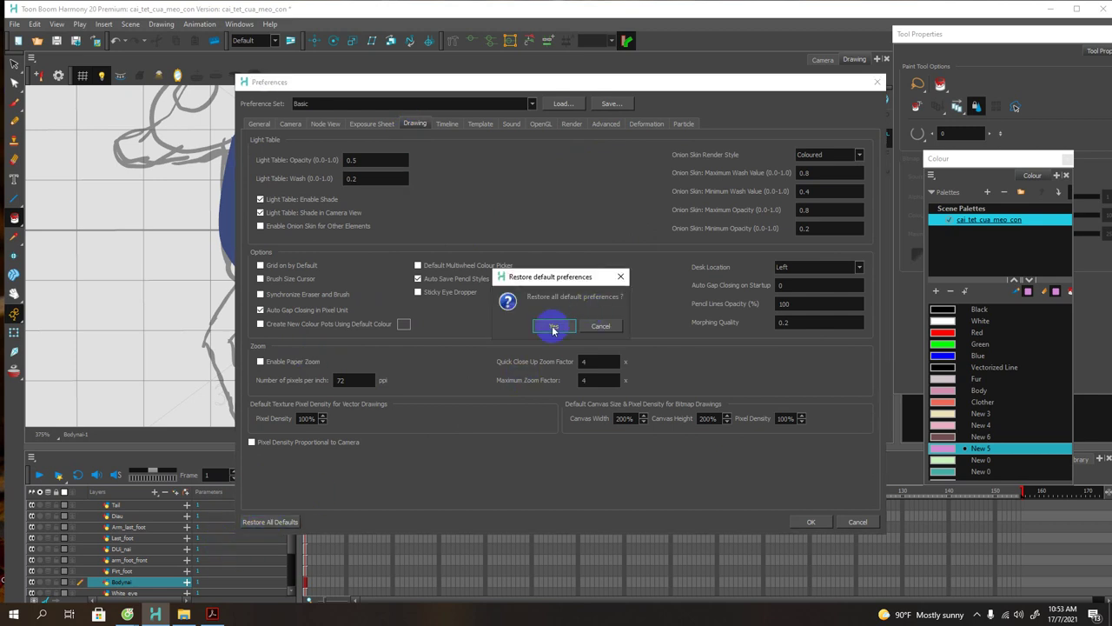
{"action": "left_click", "coordinate": [549, 326]}
{"action": "left_click", "coordinate": [371, 123]}
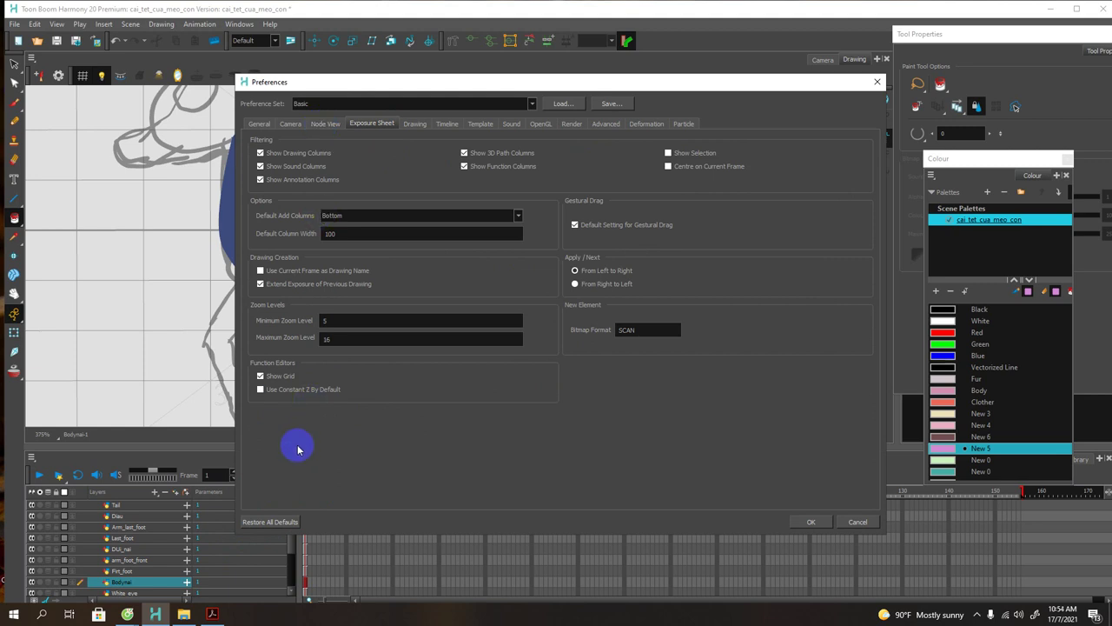
{"action": "left_click", "coordinate": [269, 521]}
{"action": "left_click", "coordinate": [548, 335]}
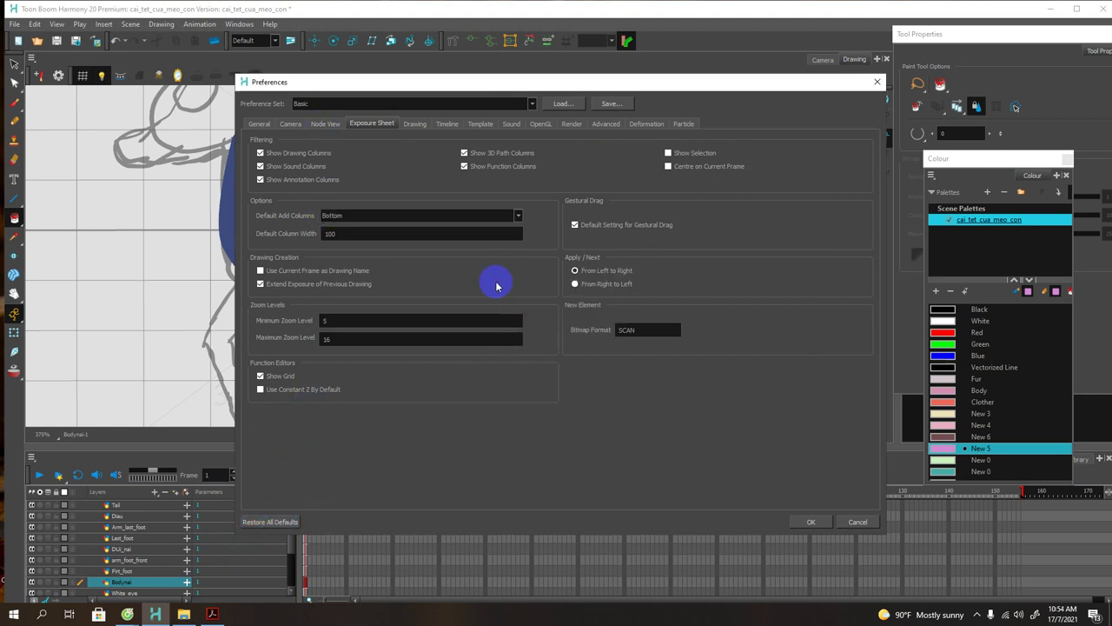
Step: Restore all defaults from the Node View, Camera and General settings, and accept the preferences
{"action": "left_click", "coordinate": [325, 124]}
{"action": "left_click", "coordinate": [273, 521]}
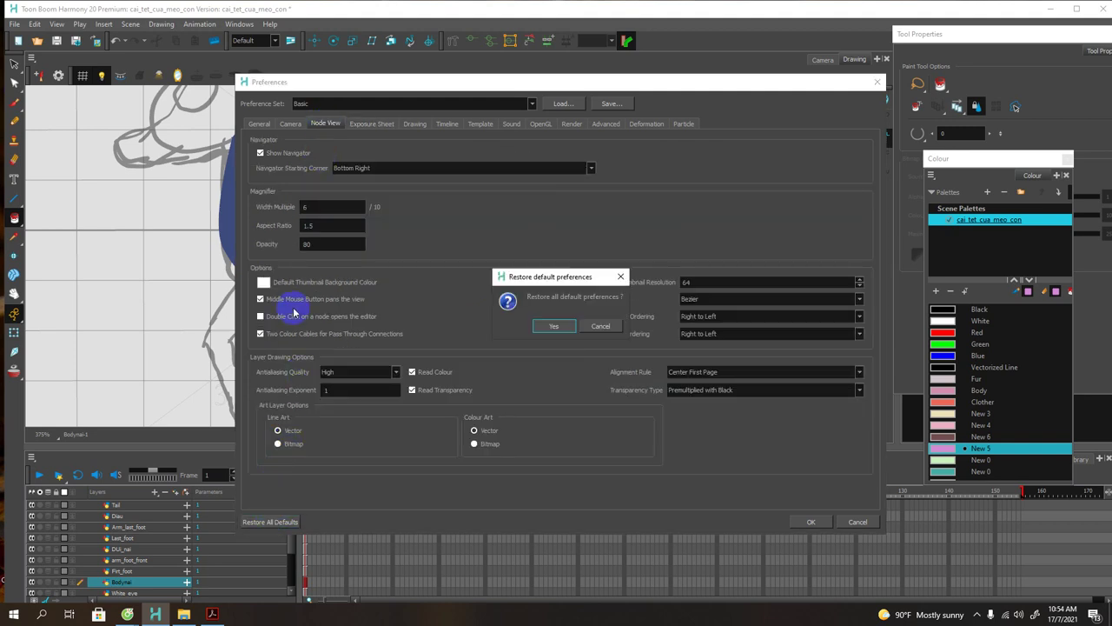
{"action": "left_click", "coordinate": [542, 328]}
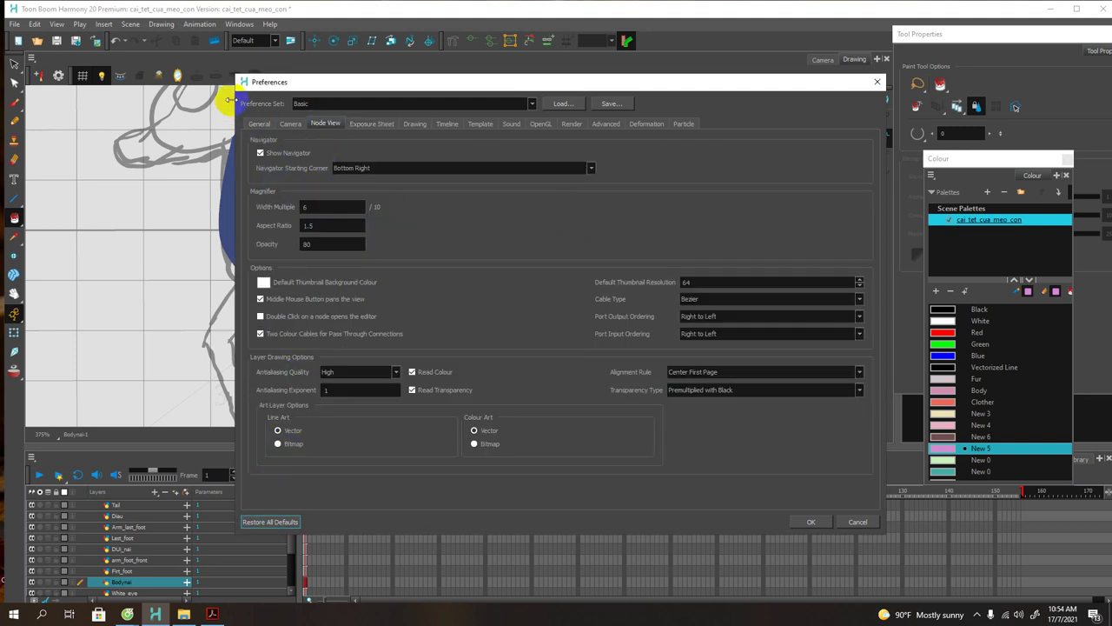
{"action": "left_click", "coordinate": [290, 123]}
{"action": "left_click", "coordinate": [270, 521]}
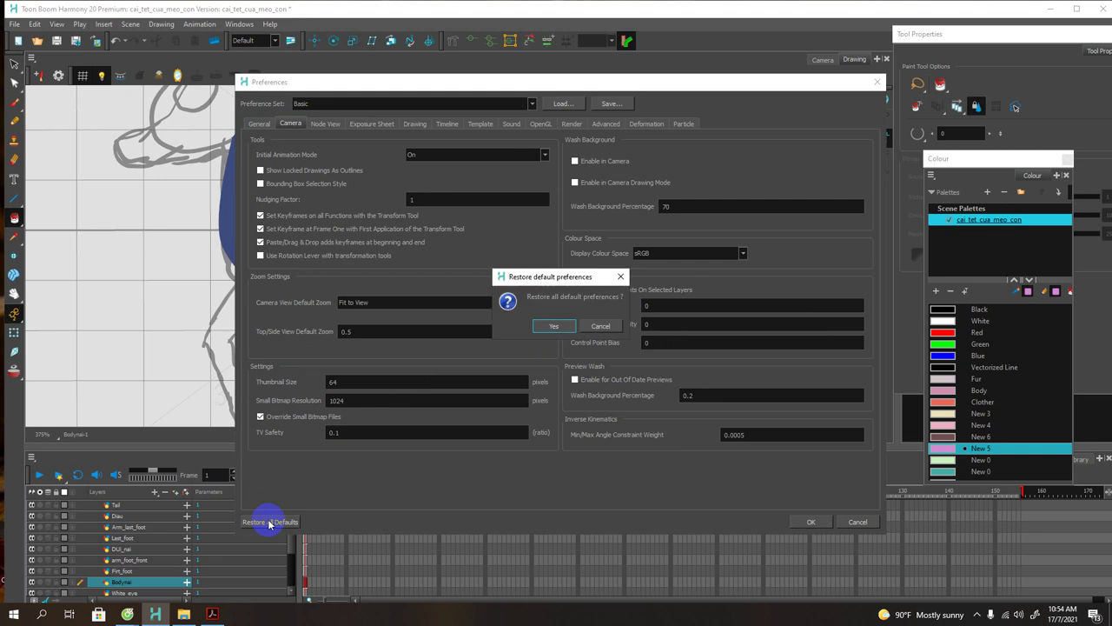
{"action": "left_click", "coordinate": [561, 323]}
{"action": "left_click", "coordinate": [261, 125]}
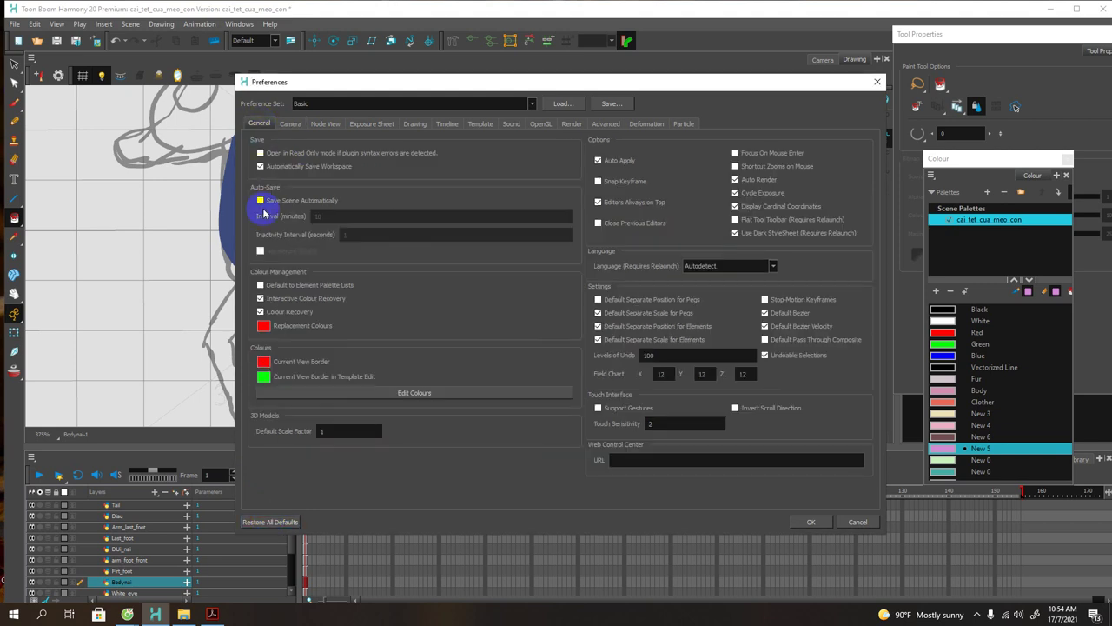
{"action": "left_click", "coordinate": [270, 521]}
{"action": "left_click", "coordinate": [553, 323]}
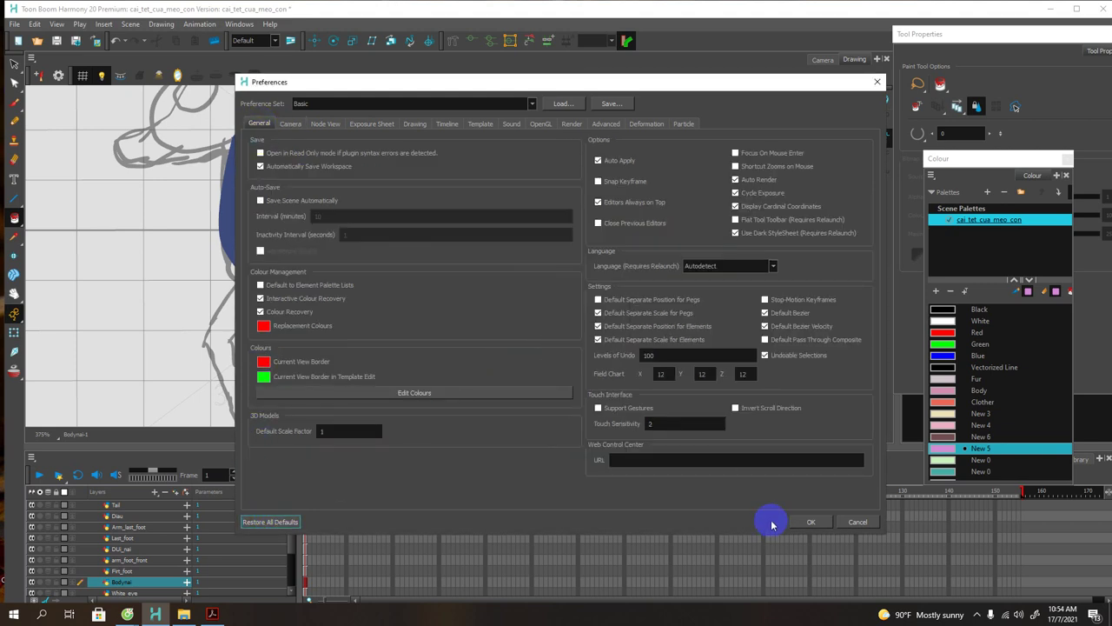
{"action": "left_click", "coordinate": [808, 525]}
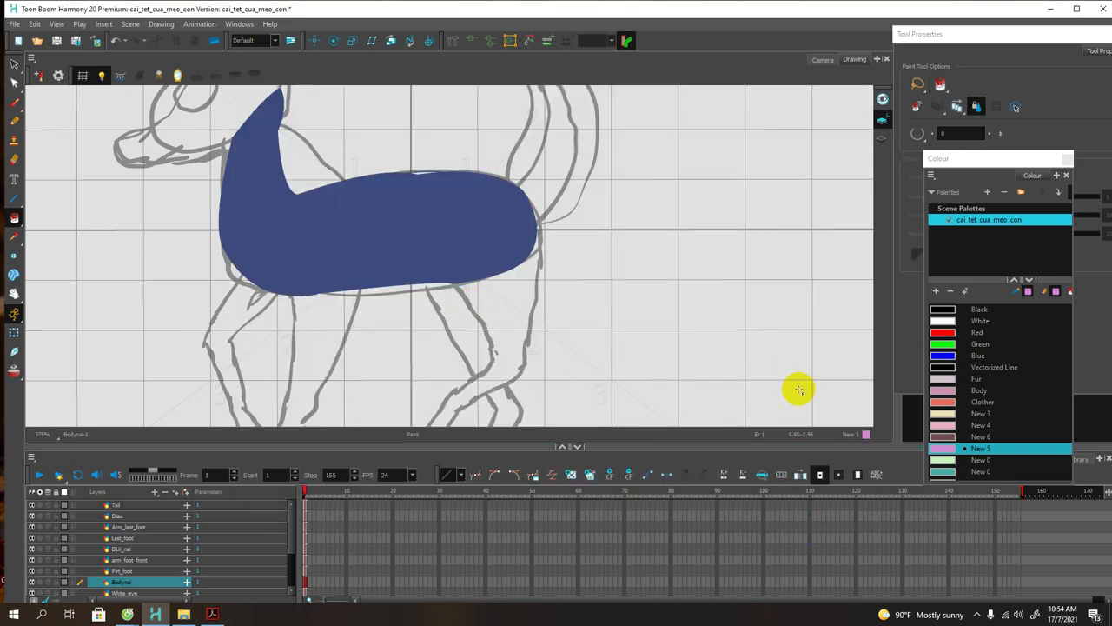
Step: Paint the deer's body on the Bodynai drawing with the New 6 colour
{"action": "left_click", "coordinate": [944, 436]}
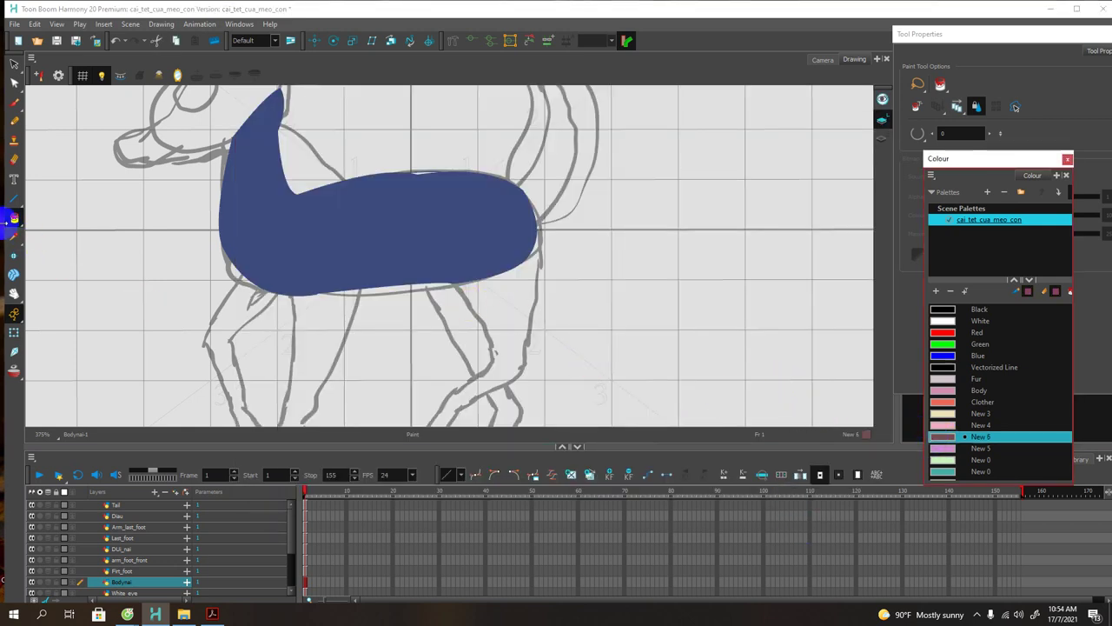
{"action": "left_click", "coordinate": [258, 228]}
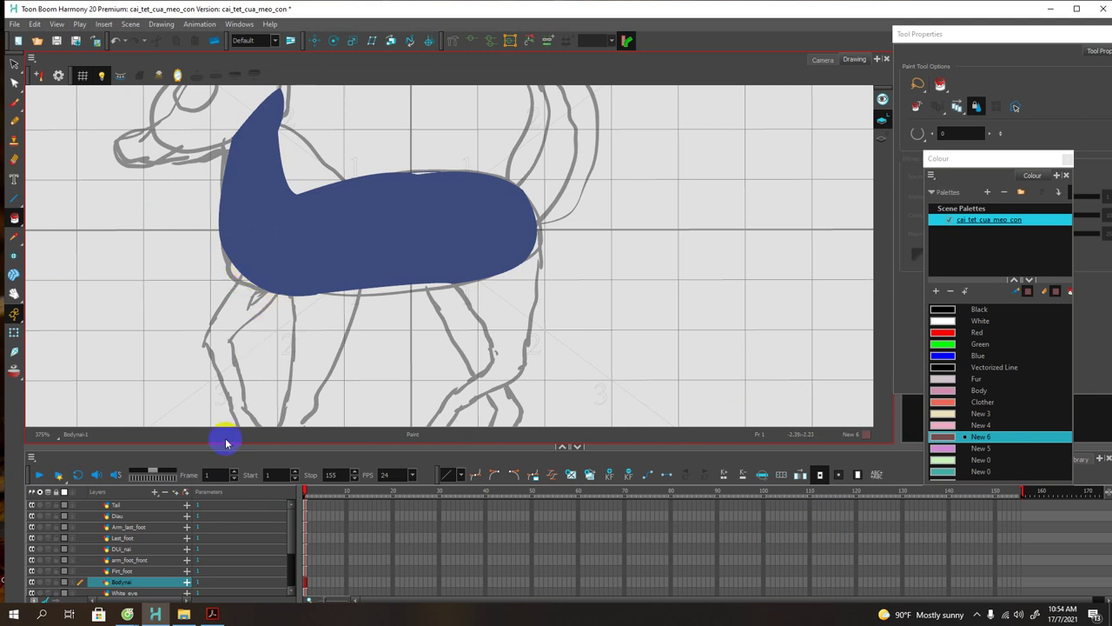
{"action": "left_click", "coordinate": [304, 583]}
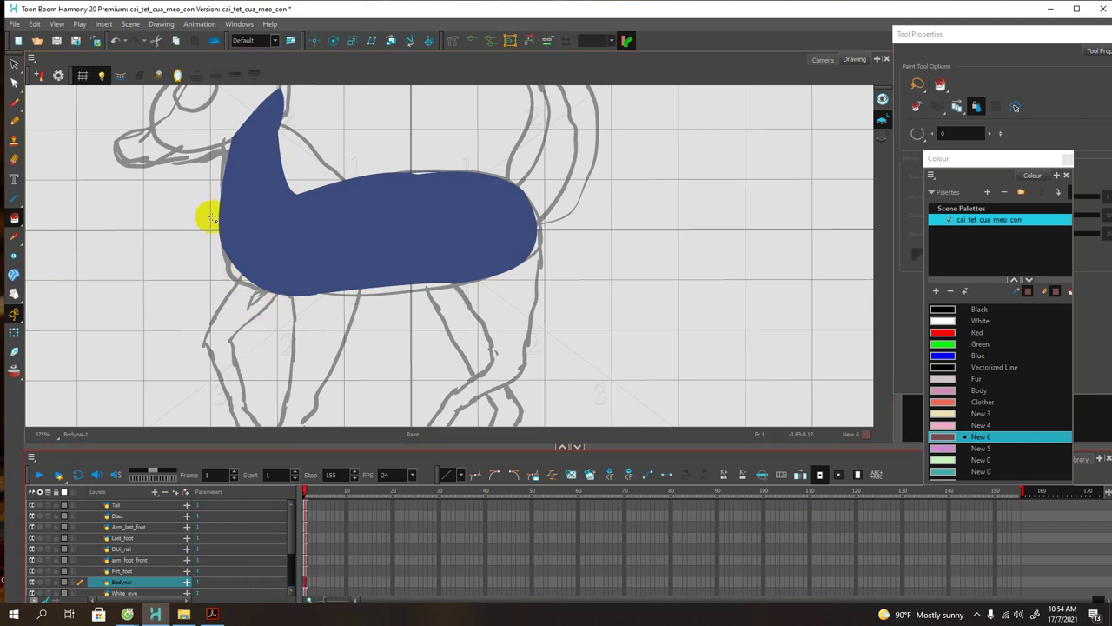
{"action": "scroll", "coordinate": [255, 195], "scroll_direction": "down", "scroll_amount": 4}
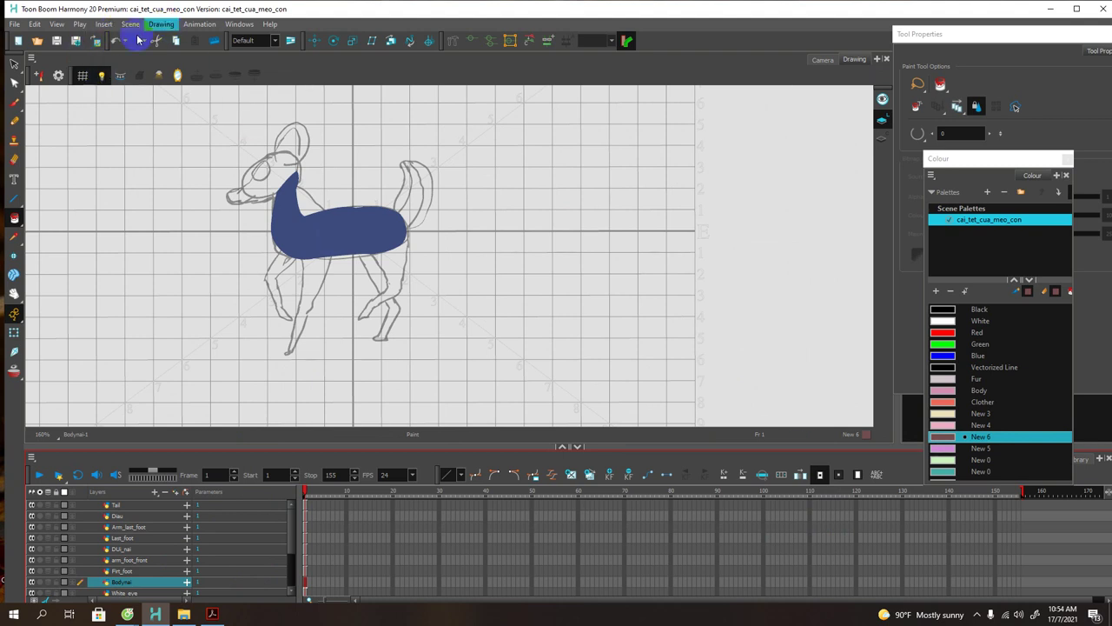
Step: Close the current scene and exit Harmony from its welcome window
{"action": "left_click", "coordinate": [17, 26]}
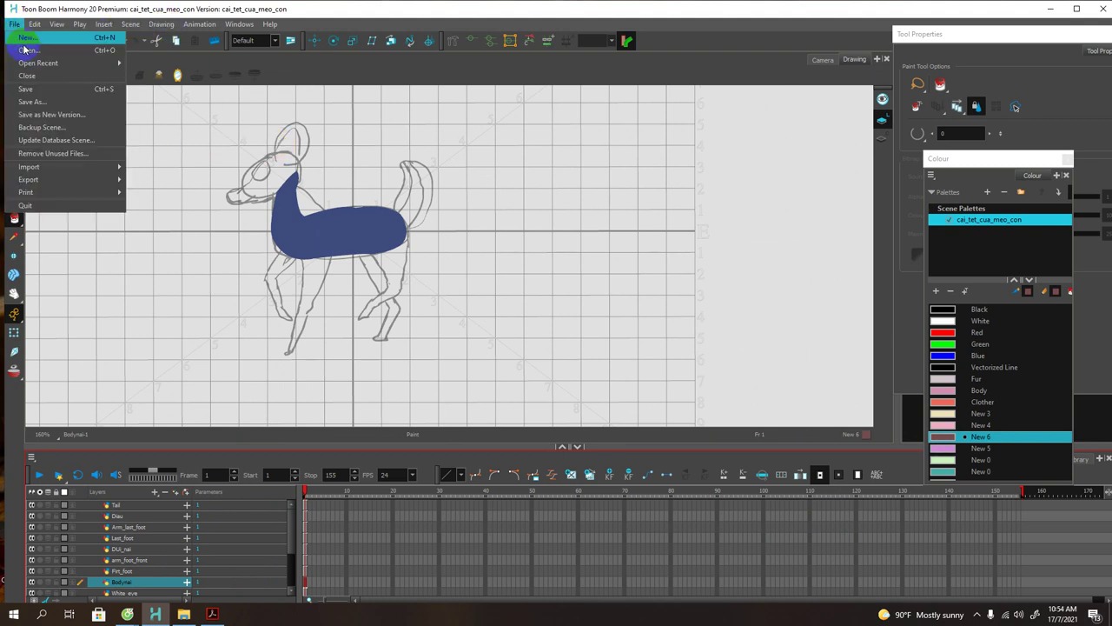
{"action": "left_click", "coordinate": [33, 87]}
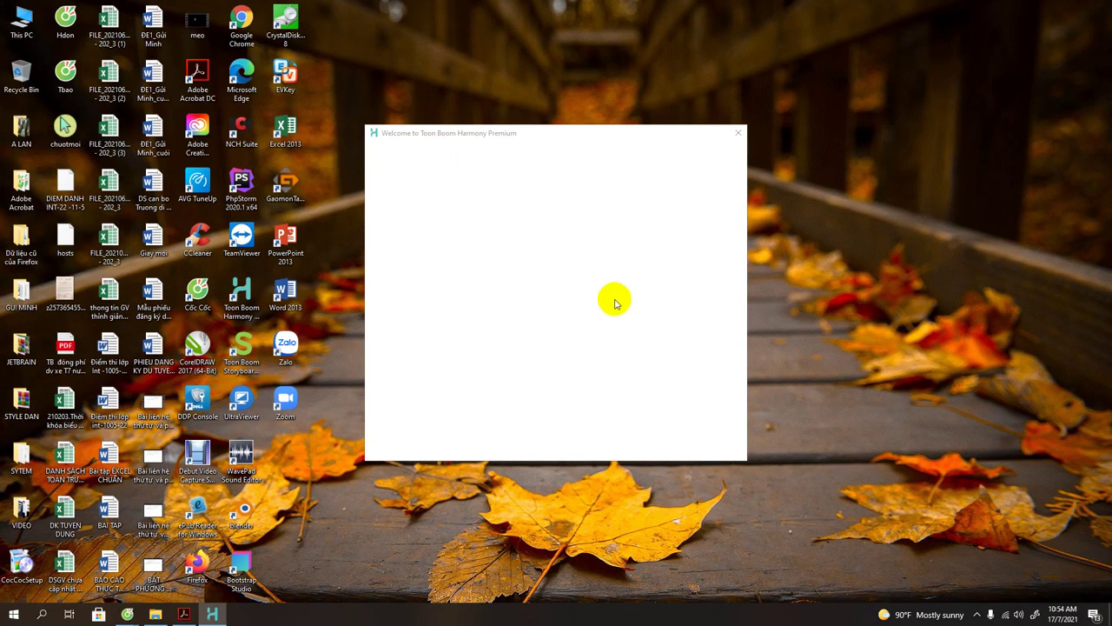
{"action": "left_click", "coordinate": [737, 133]}
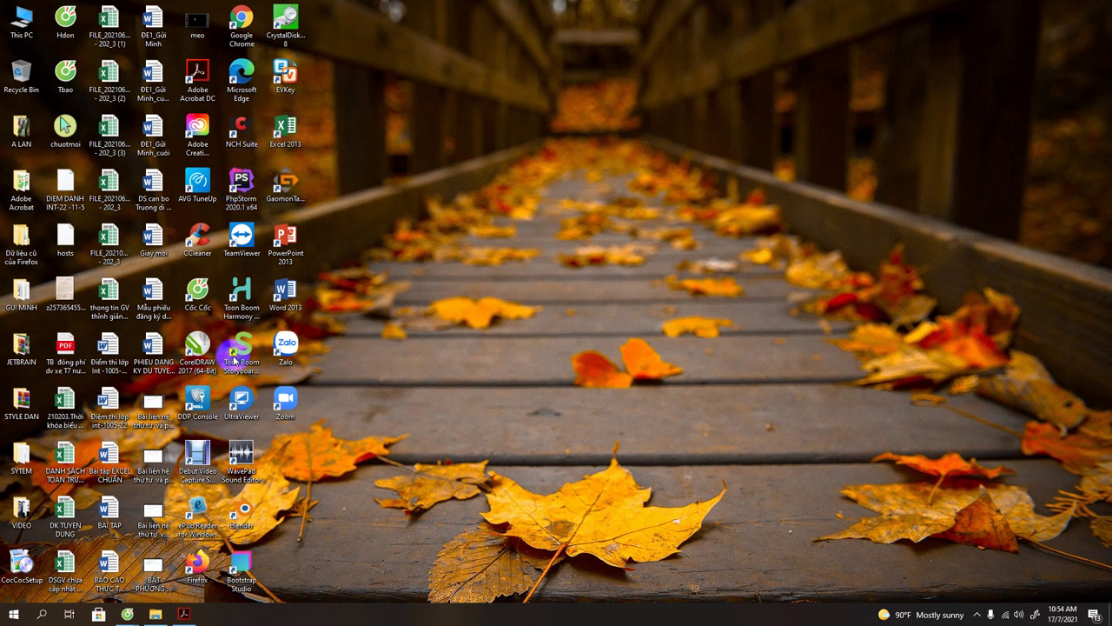
Step: Relaunch Toon Boom Harmony 20 Premium in offline mode and reopen the cai_tet_cua_meo_con scene
{"action": "left_click", "coordinate": [246, 295]}
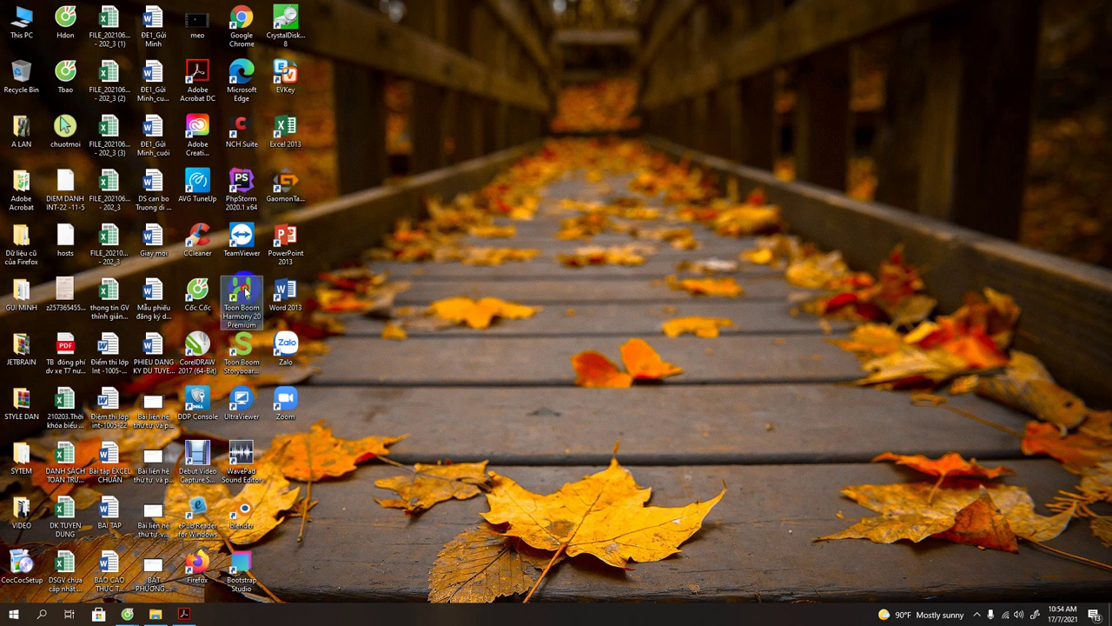
{"action": "left_click", "coordinate": [770, 352]}
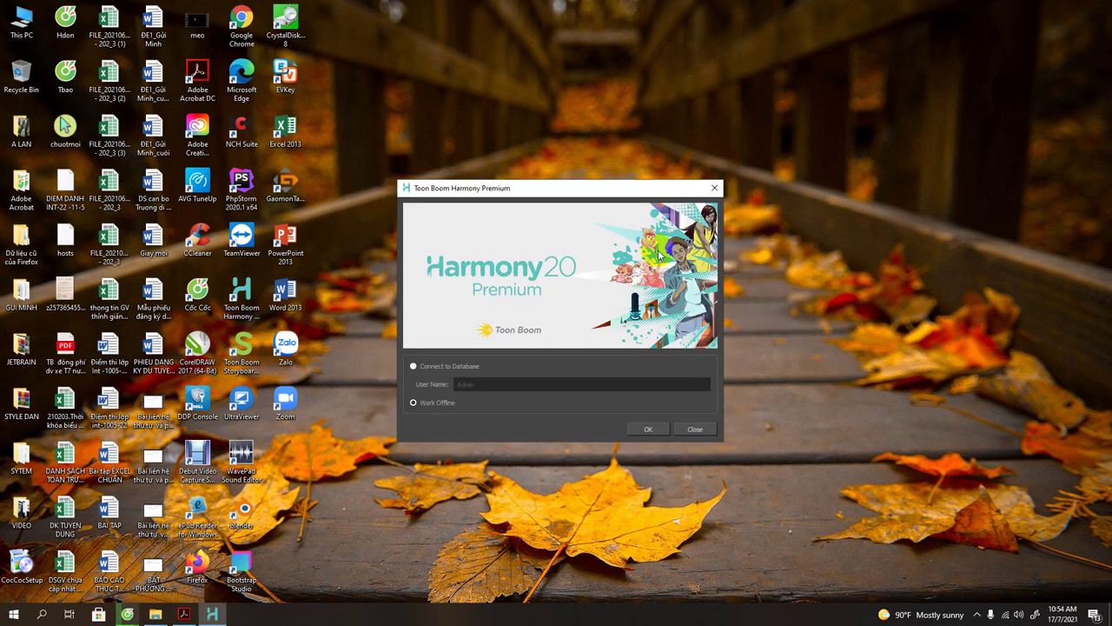
{"action": "left_click", "coordinate": [646, 426]}
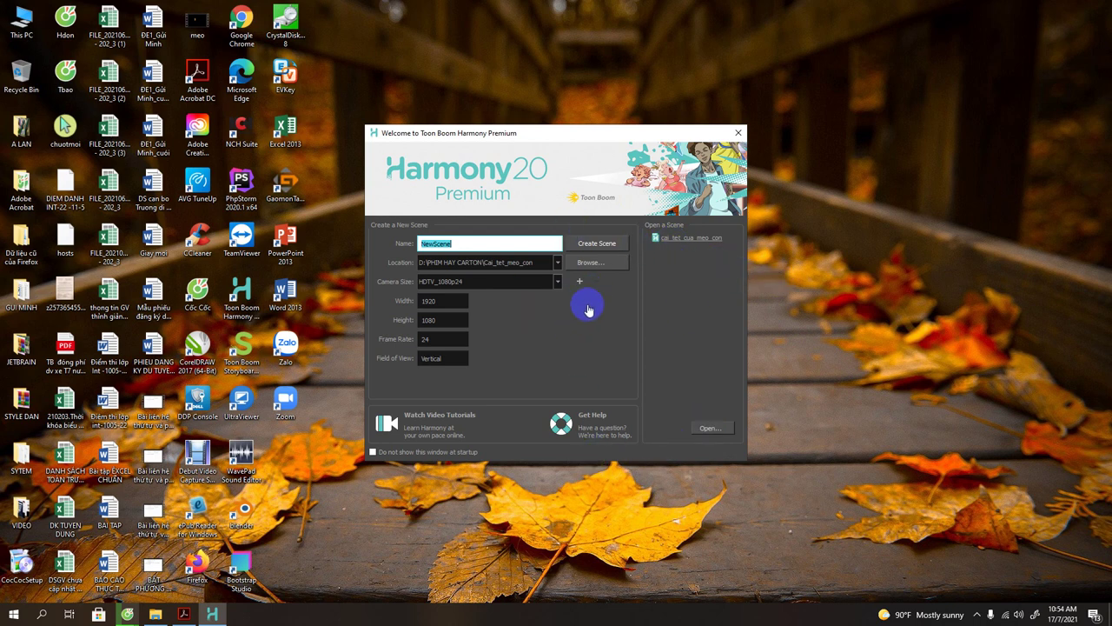
{"action": "left_click", "coordinate": [660, 245]}
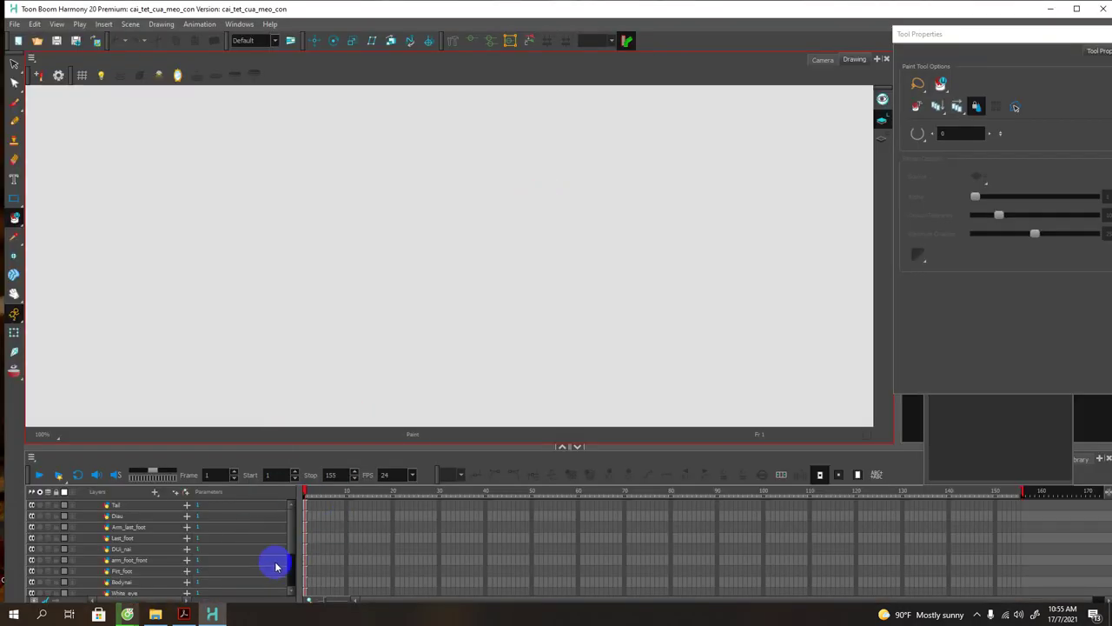
Step: Fill the deer's body on the Bodynai layer with the New 5 colour using the Paint tool
{"action": "left_click", "coordinate": [133, 582]}
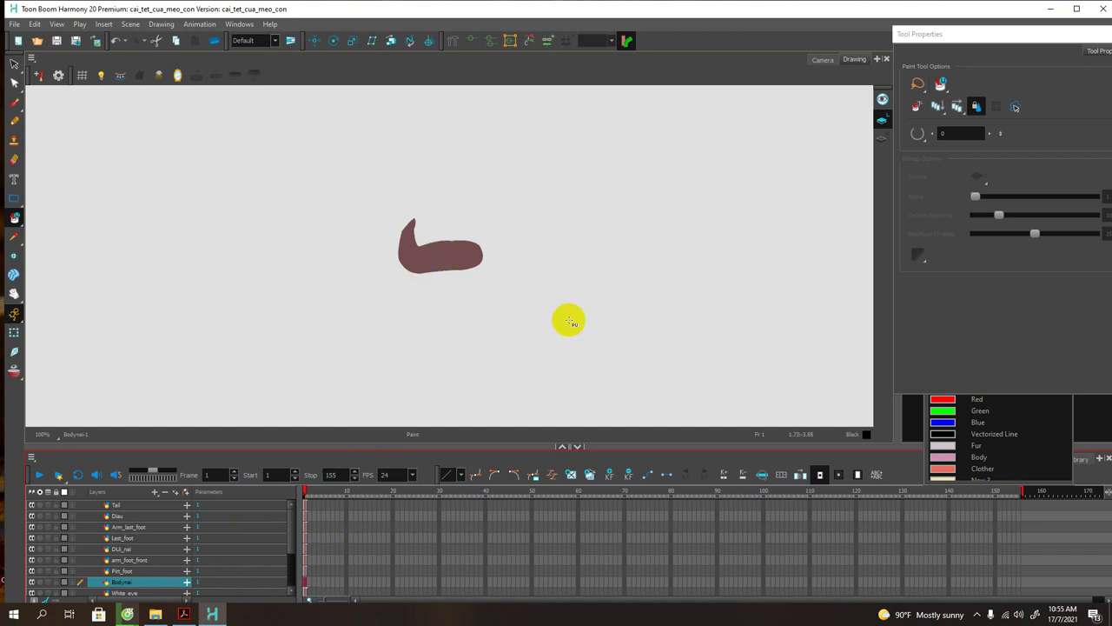
{"action": "scroll", "coordinate": [952, 441], "scroll_direction": "down", "scroll_amount": 5}
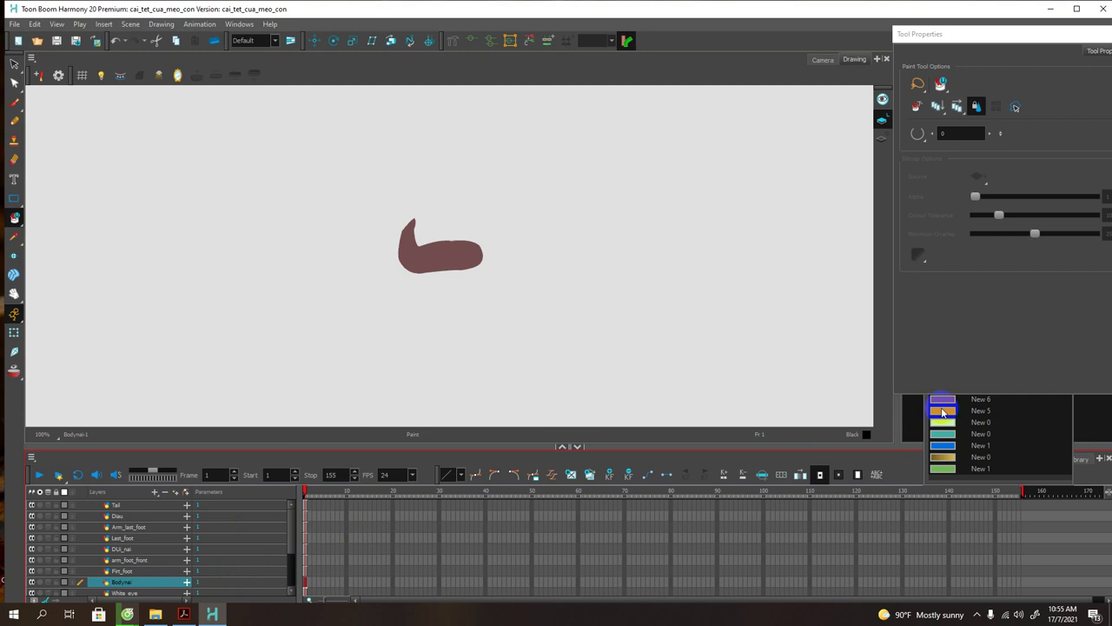
{"action": "left_click", "coordinate": [943, 412]}
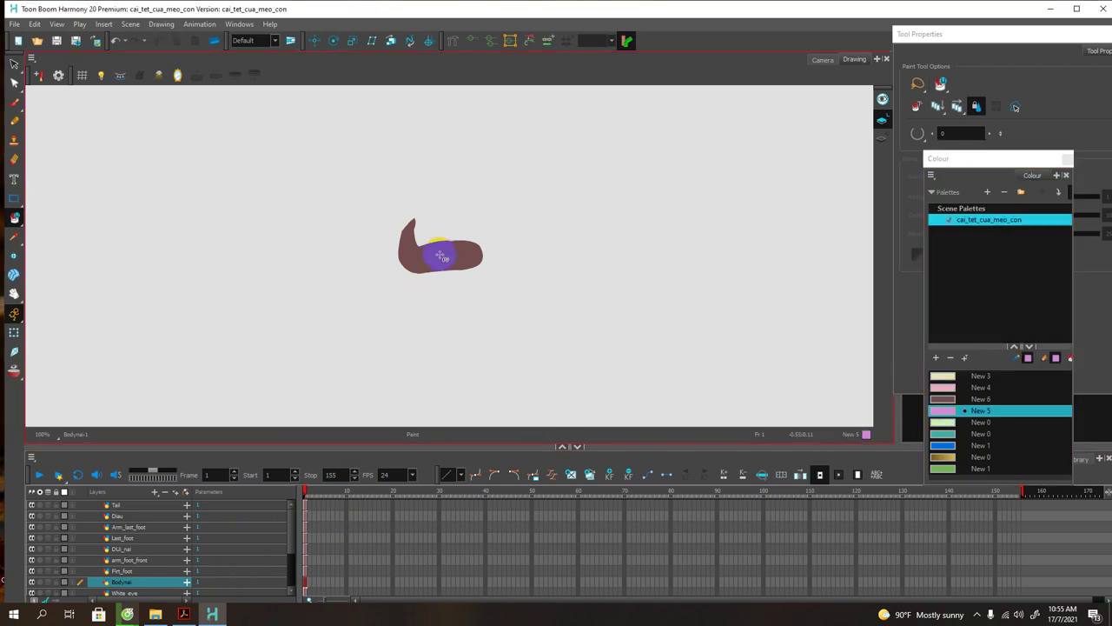
{"action": "left_click_drag", "start_coordinate": [14, 219], "coordinate": [101, 226]}
{"action": "left_click", "coordinate": [425, 255]}
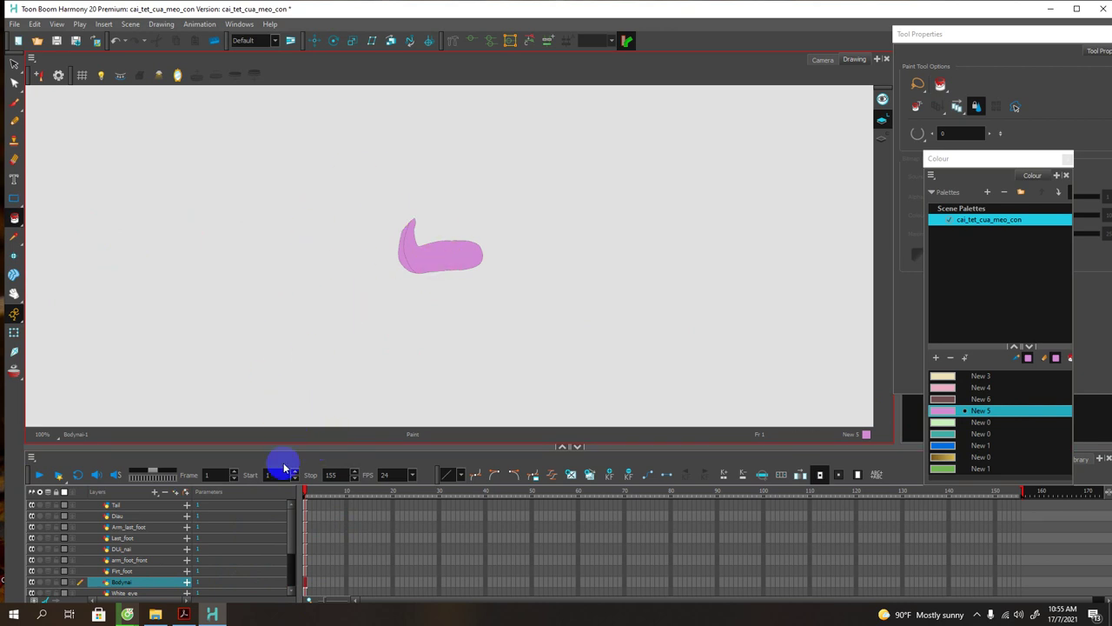
Step: Turn on the Light Table to display the deer sketch around the painted body
{"action": "left_click", "coordinate": [121, 77]}
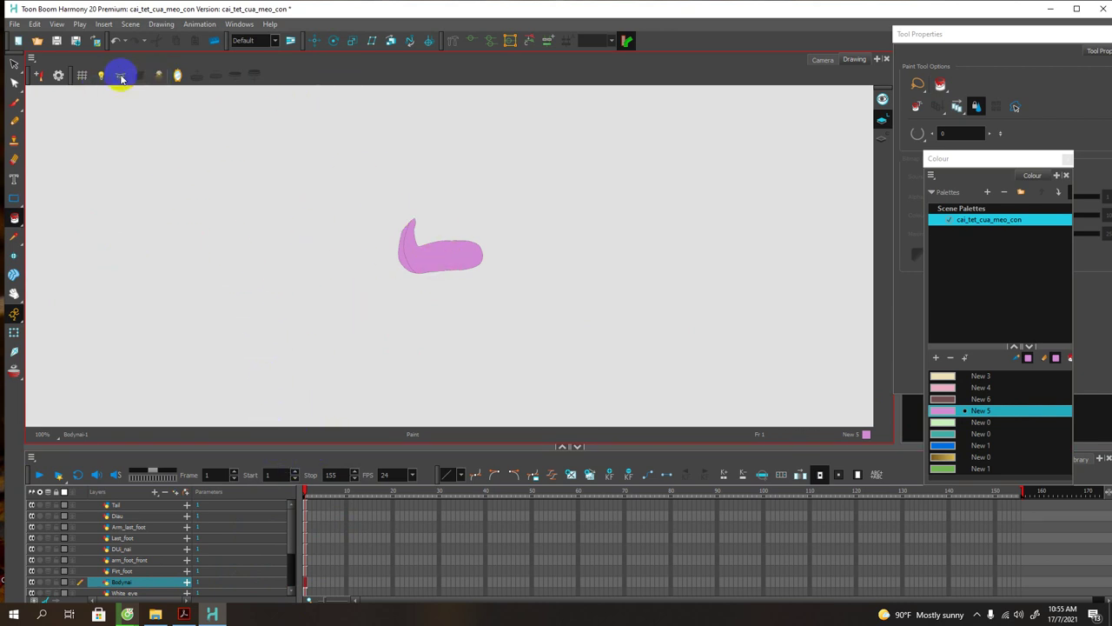
{"action": "left_click", "coordinate": [100, 77]}
{"action": "scroll", "coordinate": [363, 248], "scroll_direction": "up", "scroll_amount": 3}
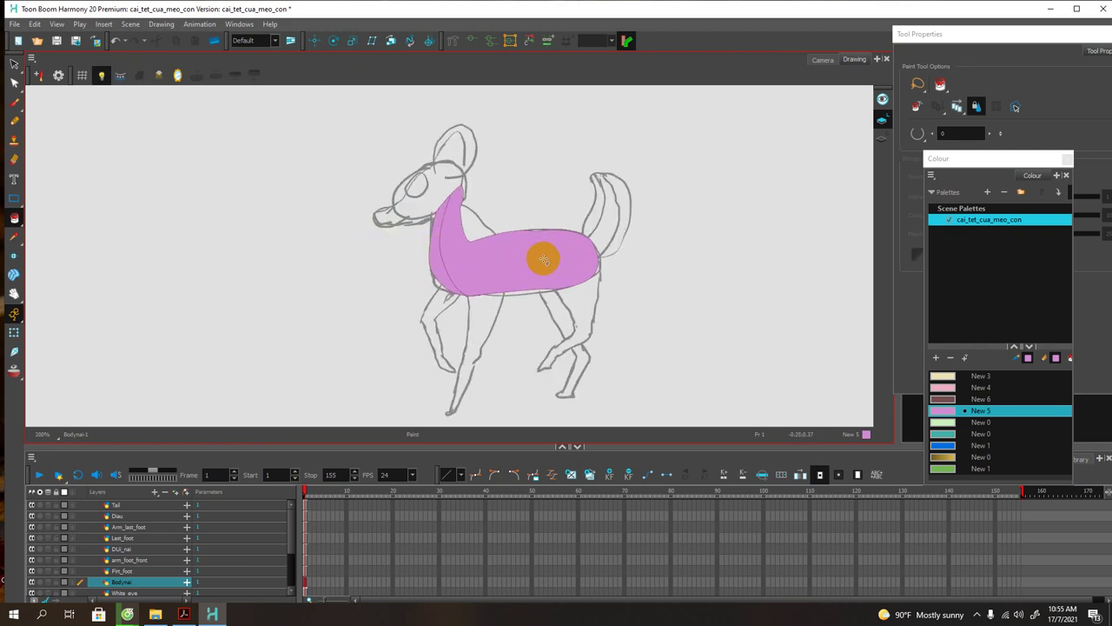
Step: Fill the strip along the deer's chest and throat on the Bodynai layer with the New 6 colour
{"action": "mouse_move", "coordinate": [608, 283]}
{"action": "left_mouse_down"}
{"action": "mouse_move", "coordinate": [591, 261]}
{"action": "mouse_move", "coordinate": [591, 278]}
{"action": "left_mouse_up"}
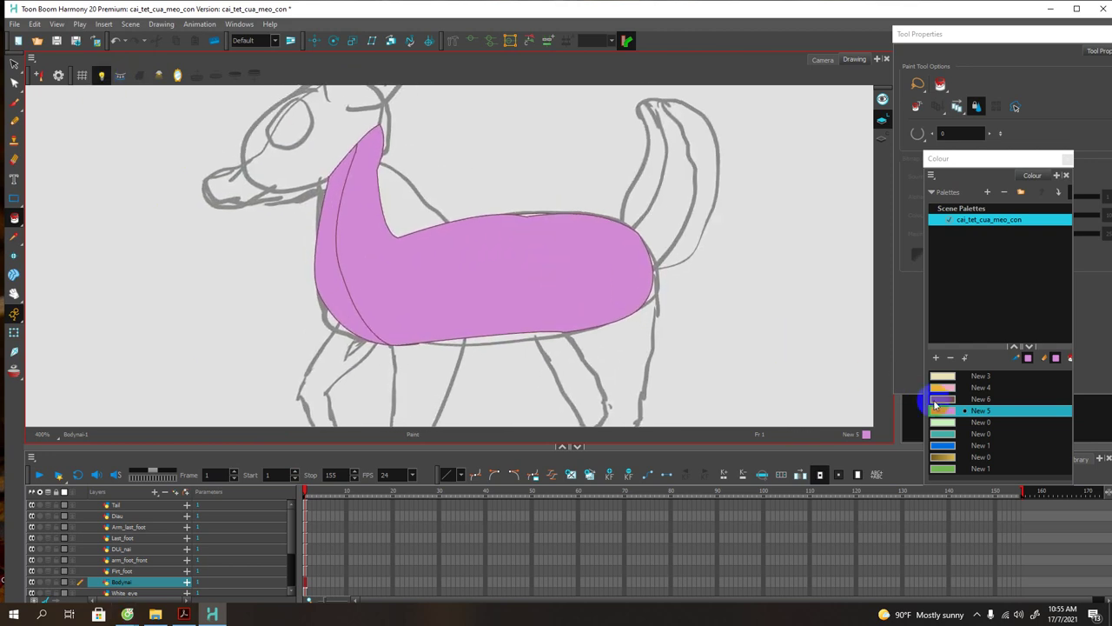
{"action": "left_click", "coordinate": [943, 398]}
{"action": "left_click", "coordinate": [336, 303]}
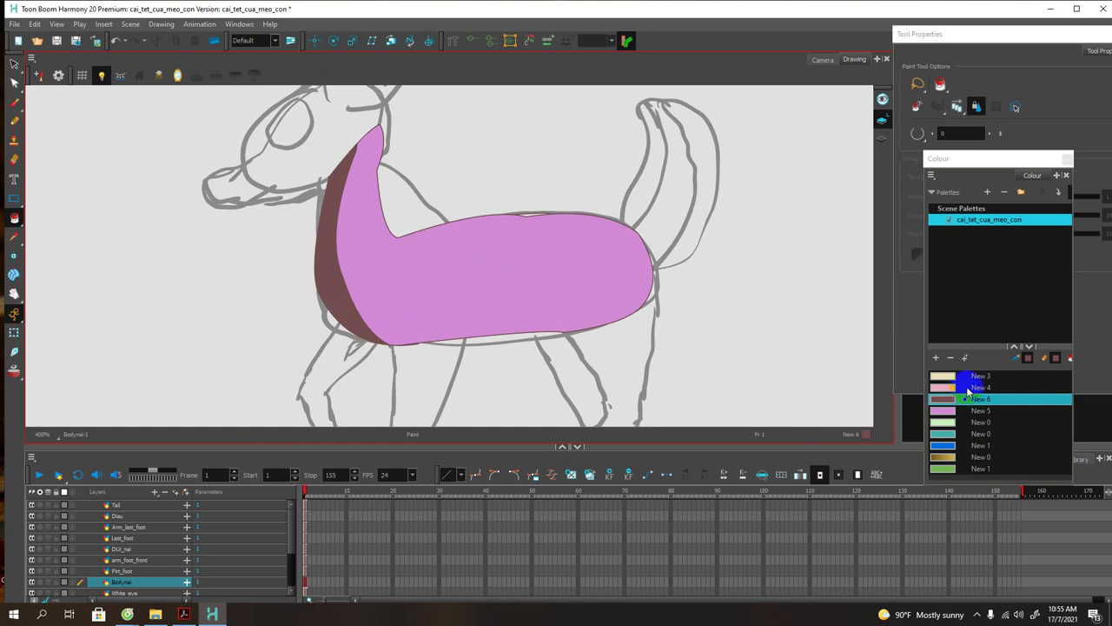
Step: Repaint the deer's main body with the gold gradient New 0 and fill the small unpainted gap along the back
{"action": "left_click", "coordinate": [945, 457]}
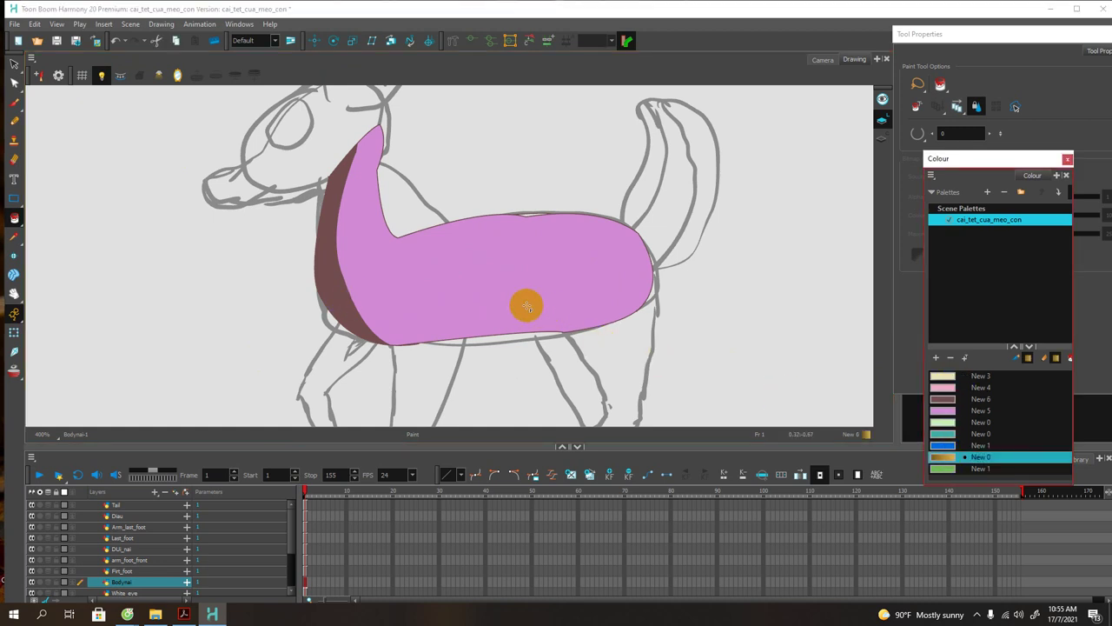
{"action": "left_click", "coordinate": [513, 296]}
{"action": "left_click_drag", "start_coordinate": [449, 267], "coordinate": [457, 291]}
{"action": "scroll", "coordinate": [587, 330], "scroll_direction": "up", "scroll_amount": 3}
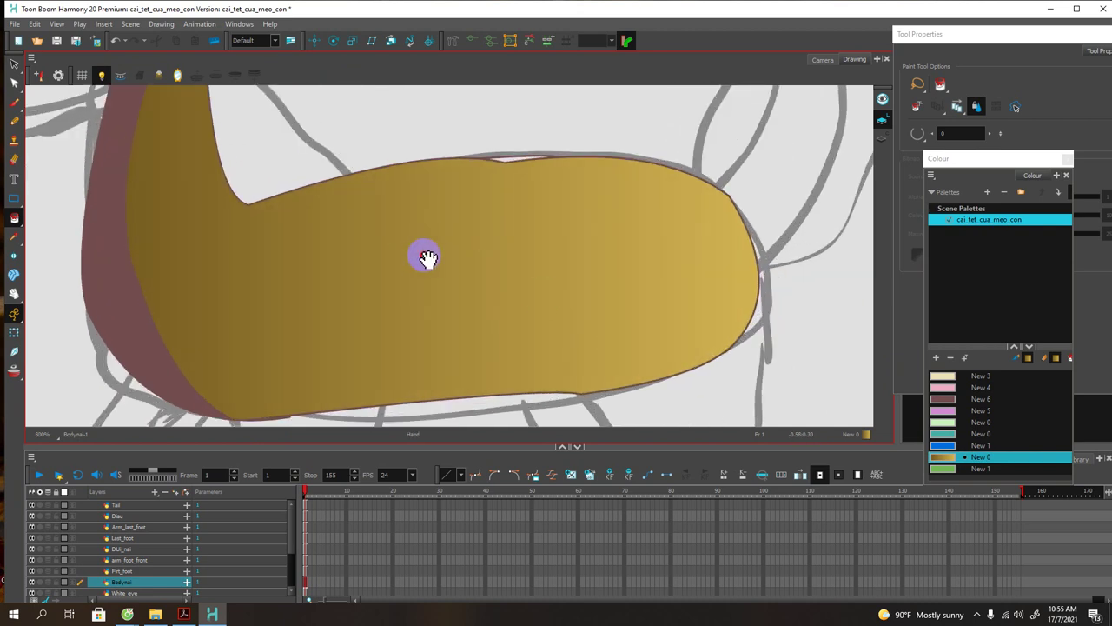
{"action": "scroll", "coordinate": [298, 248], "scroll_direction": "up", "scroll_amount": 1}
{"action": "scroll", "coordinate": [311, 253], "scroll_direction": "up", "scroll_amount": 1}
{"action": "scroll", "coordinate": [336, 262], "scroll_direction": "up", "scroll_amount": 1}
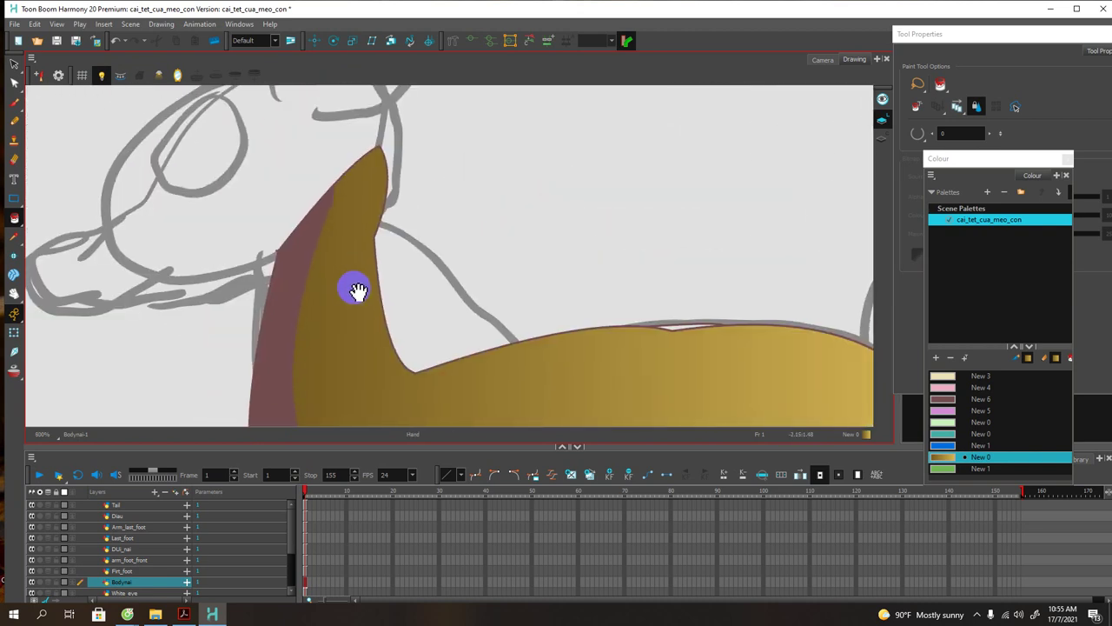
{"action": "scroll", "coordinate": [487, 347], "scroll_direction": "down", "scroll_amount": 2}
{"action": "scroll", "coordinate": [565, 255], "scroll_direction": "down", "scroll_amount": 2}
{"action": "scroll", "coordinate": [567, 250], "scroll_direction": "down", "scroll_amount": 1}
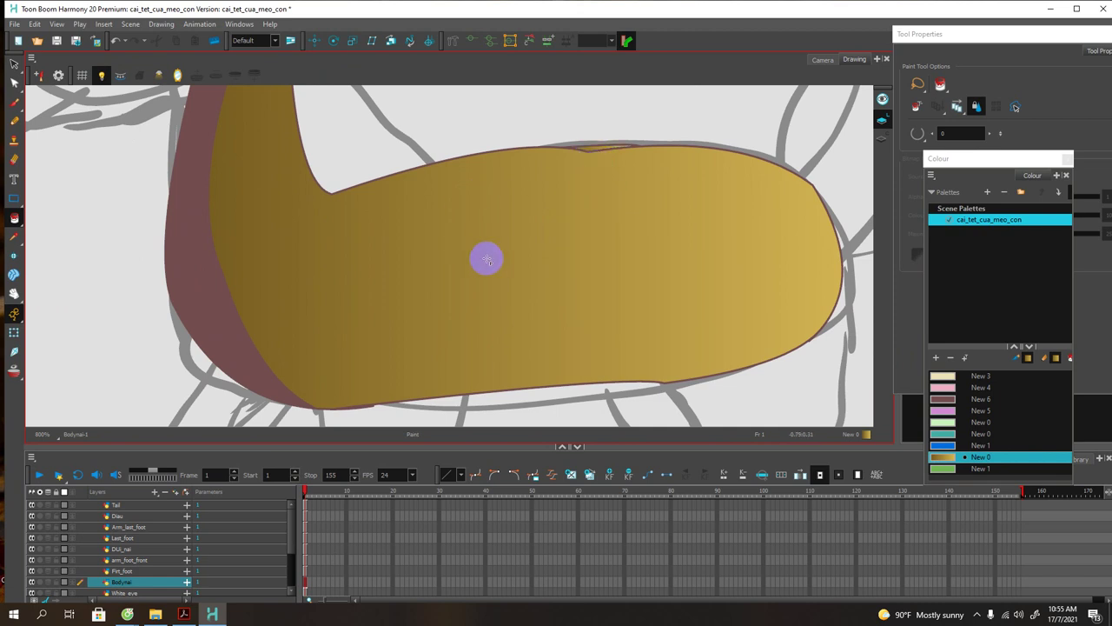
{"action": "scroll", "coordinate": [541, 275], "scroll_direction": "down", "scroll_amount": 2}
{"action": "scroll", "coordinate": [549, 278], "scroll_direction": "up", "scroll_amount": 1}
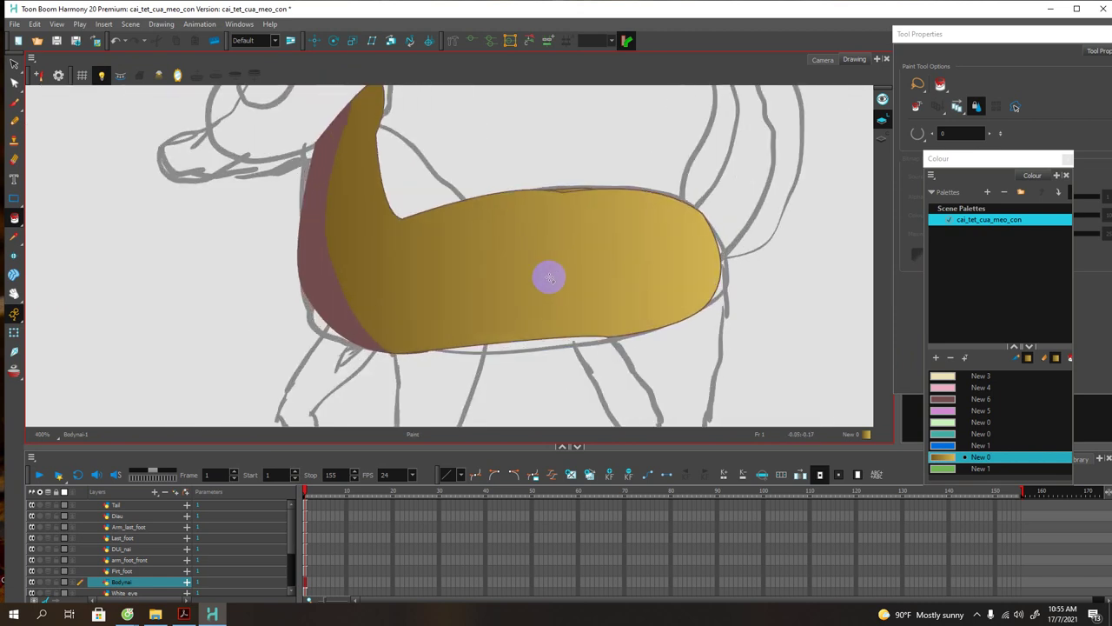
{"action": "mouse_move", "coordinate": [465, 268]}
{"action": "left_mouse_down"}
{"action": "mouse_move", "coordinate": [504, 351]}
{"action": "mouse_move", "coordinate": [390, 286]}
{"action": "mouse_move", "coordinate": [368, 259]}
{"action": "left_mouse_up"}
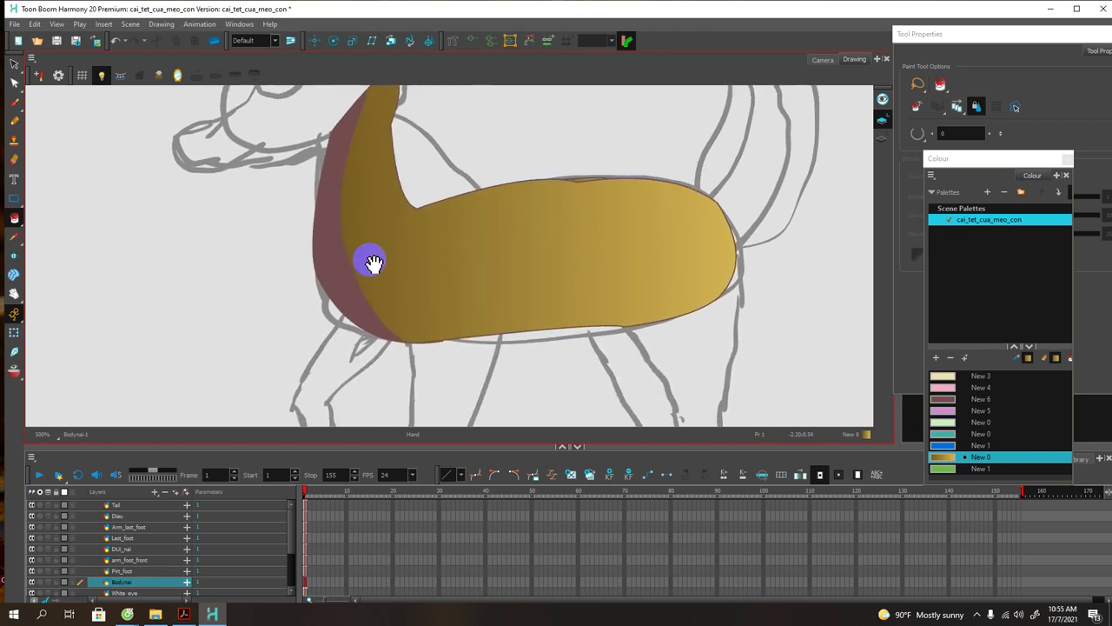
Step: Draw a curved New 0 line on the Tail layer with the Line tool, from the tail's tip down to the rump
{"action": "left_click", "coordinate": [15, 204]}
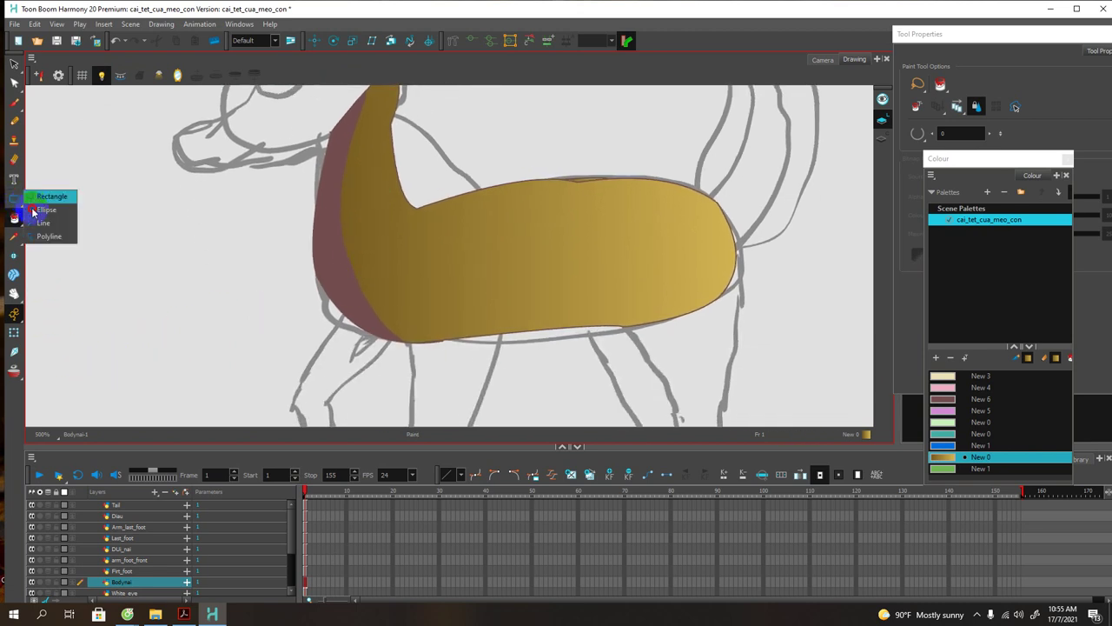
{"action": "left_click", "coordinate": [39, 221]}
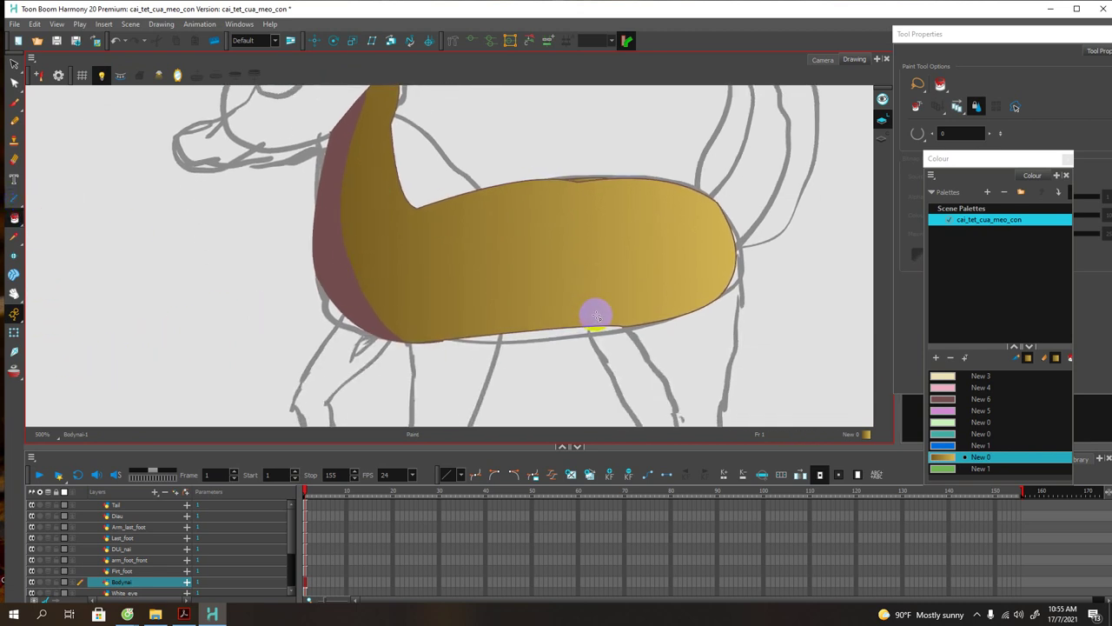
{"action": "key", "text": "alt+6"}
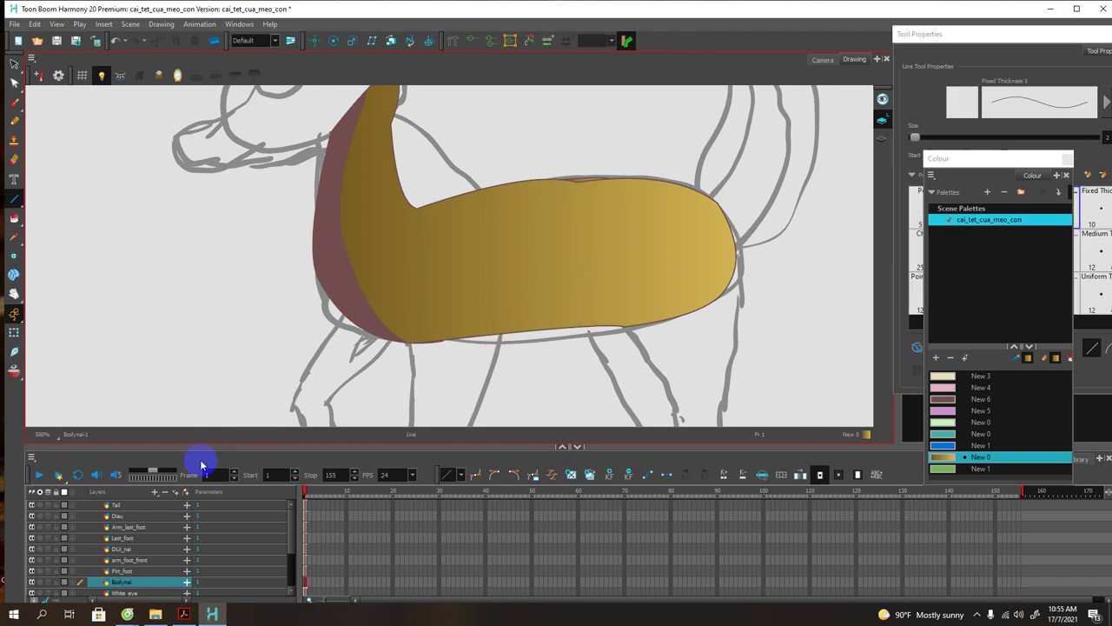
{"action": "left_click", "coordinate": [122, 506]}
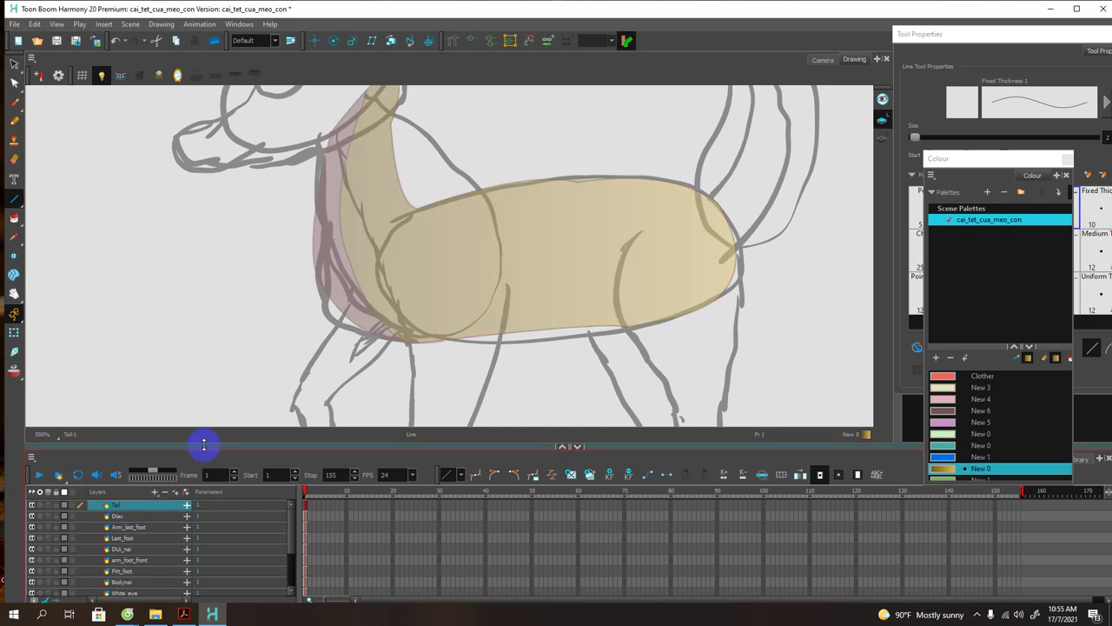
{"action": "scroll", "coordinate": [658, 272], "scroll_direction": "up", "scroll_amount": 2}
{"action": "scroll", "coordinate": [677, 273], "scroll_direction": "down", "scroll_amount": 4}
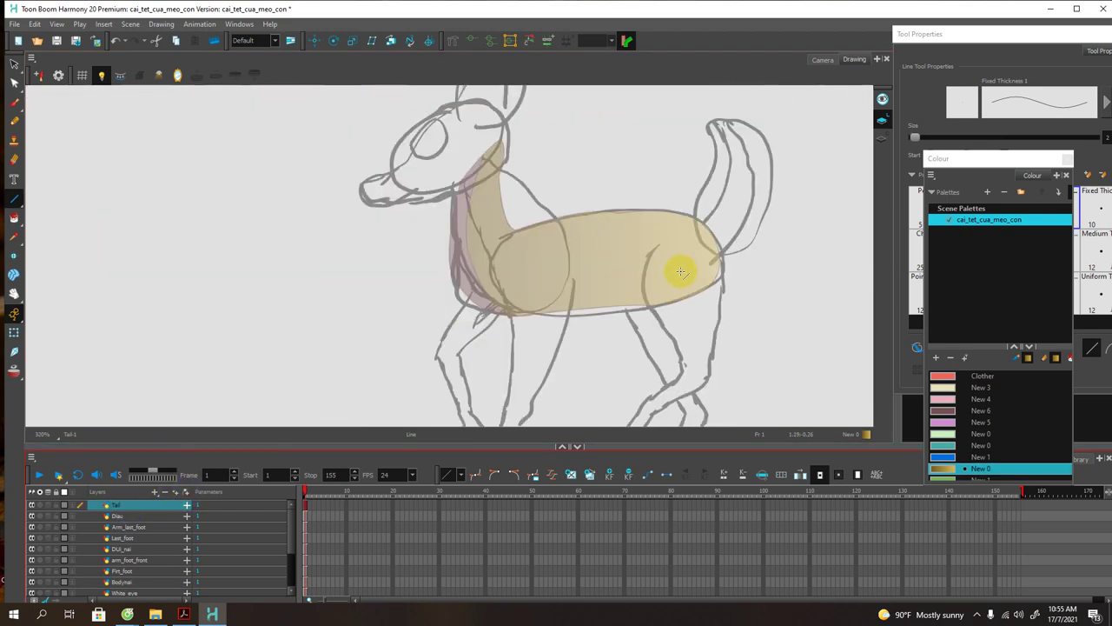
{"action": "key", "text": "space"}
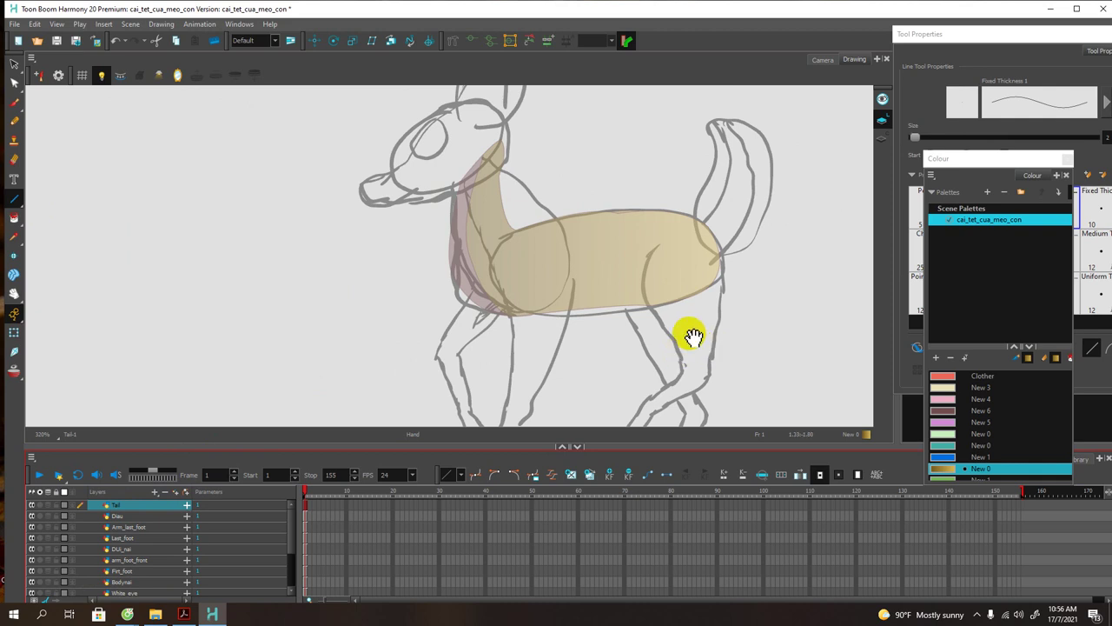
{"action": "mouse_move", "coordinate": [736, 226]}
{"action": "left_mouse_down"}
{"action": "mouse_move", "coordinate": [710, 249]}
{"action": "mouse_move", "coordinate": [663, 217]}
{"action": "left_mouse_up"}
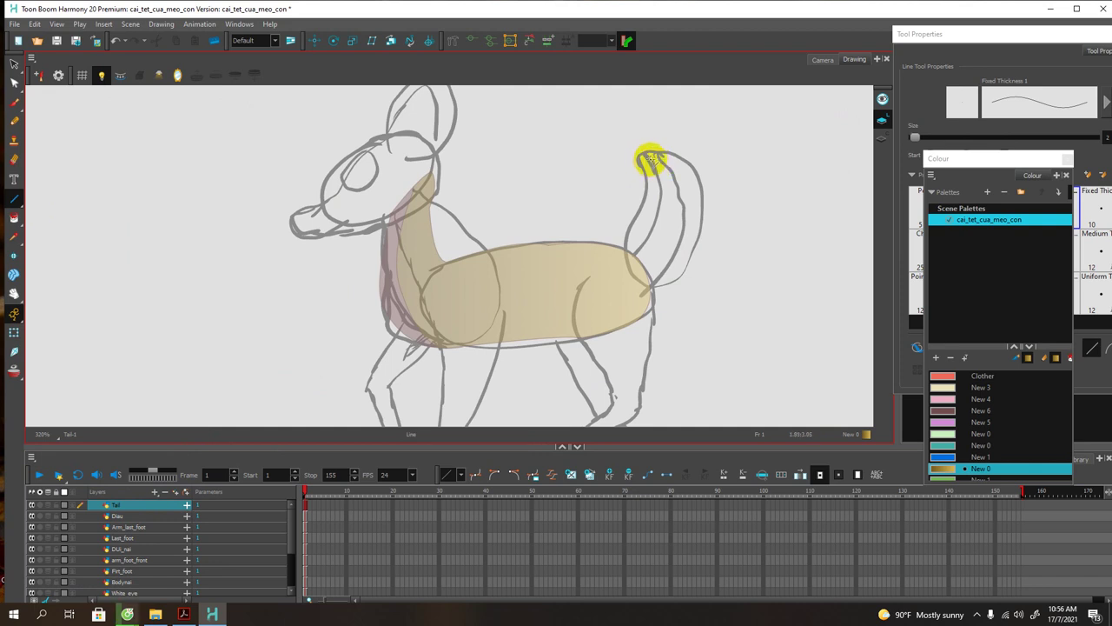
{"action": "mouse_move", "coordinate": [650, 157]}
{"action": "left_mouse_down"}
{"action": "mouse_move", "coordinate": [651, 223]}
{"action": "mouse_move", "coordinate": [634, 257]}
{"action": "left_mouse_up"}
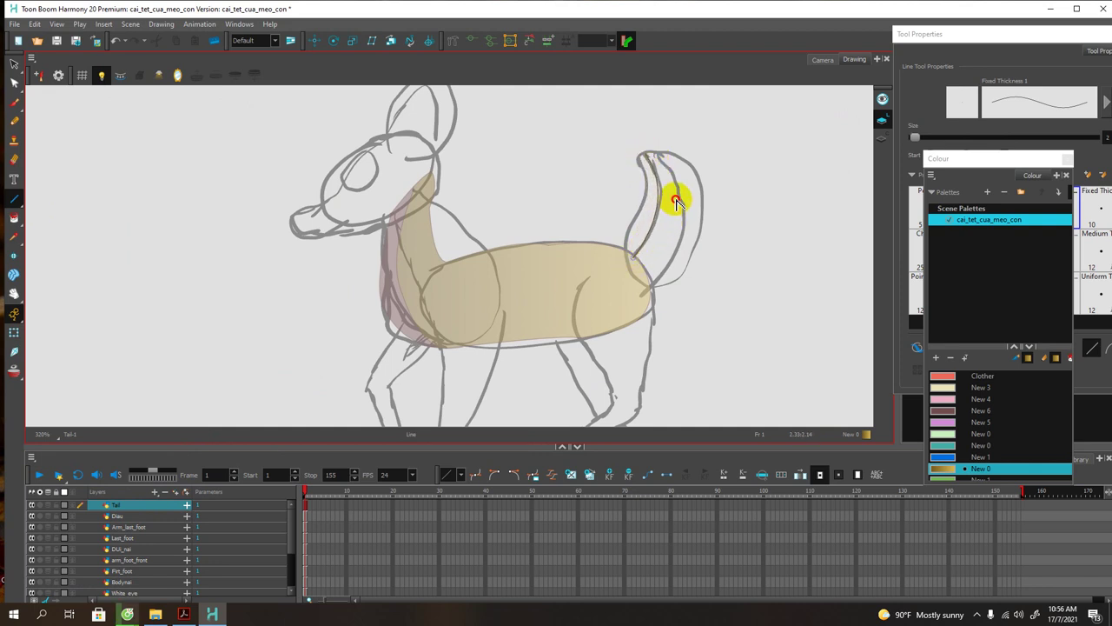
Step: Draw the tail's other edge from the tip along the sketch and close the outline at the base
{"action": "mouse_move", "coordinate": [644, 154]}
{"action": "left_mouse_down"}
{"action": "mouse_move", "coordinate": [670, 169]}
{"action": "mouse_move", "coordinate": [670, 218]}
{"action": "left_mouse_up"}
{"action": "scroll", "coordinate": [678, 198], "scroll_direction": "down", "scroll_amount": 1}
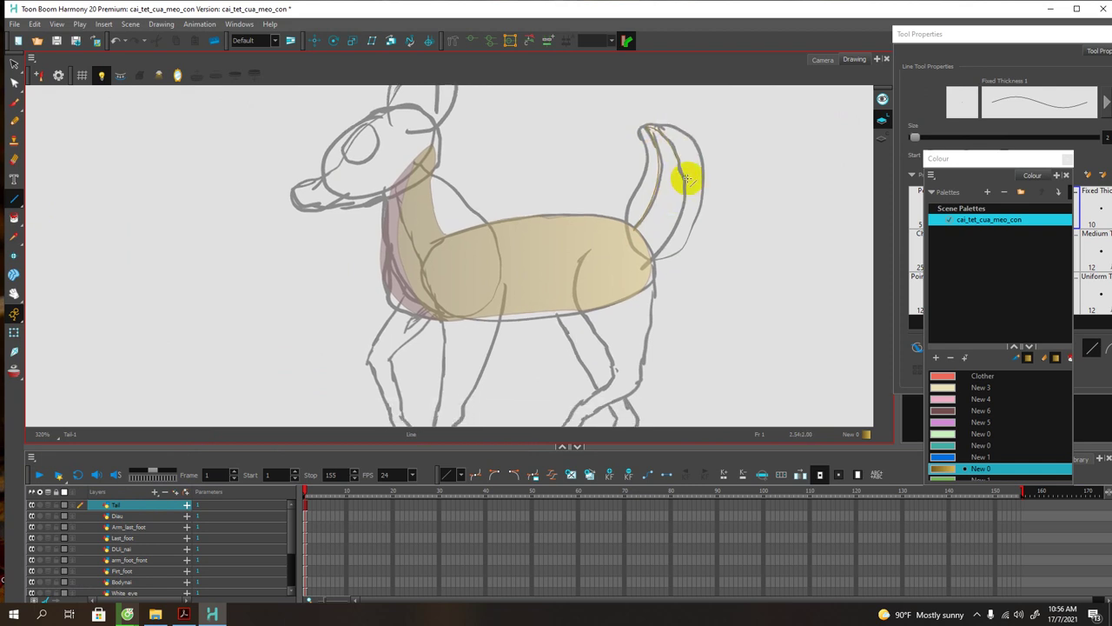
{"action": "mouse_move", "coordinate": [686, 178]}
{"action": "left_mouse_down"}
{"action": "mouse_move", "coordinate": [673, 240]}
{"action": "mouse_move", "coordinate": [650, 271]}
{"action": "mouse_move", "coordinate": [685, 233]}
{"action": "mouse_move", "coordinate": [663, 236]}
{"action": "mouse_move", "coordinate": [654, 219]}
{"action": "left_mouse_up"}
{"action": "scroll", "coordinate": [654, 219], "scroll_direction": "down", "scroll_amount": 1}
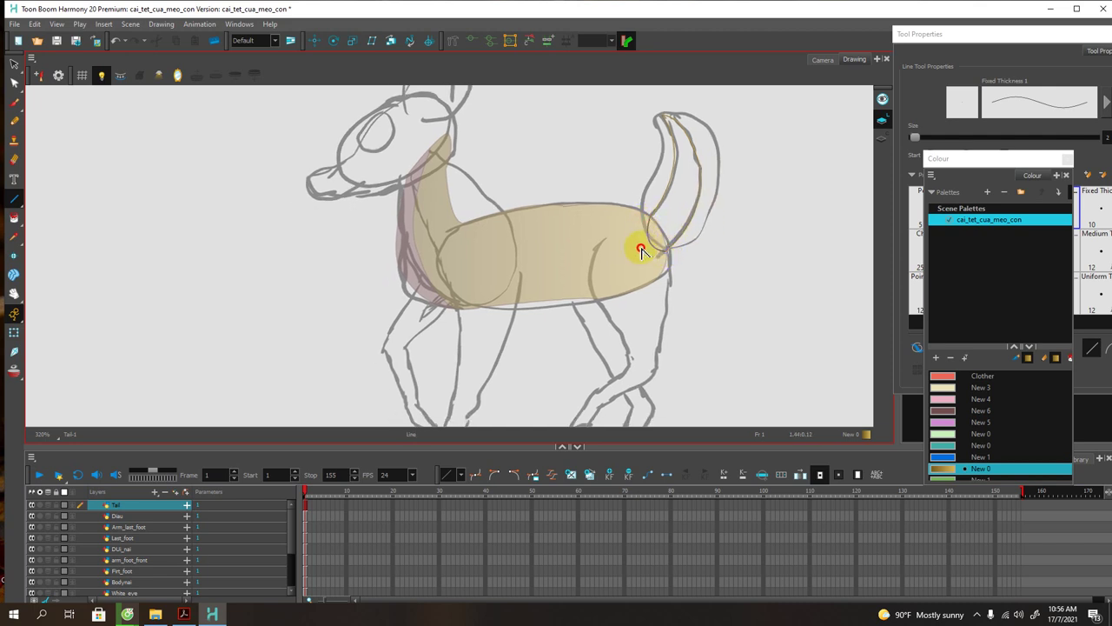
{"action": "left_click_drag", "start_coordinate": [651, 235], "coordinate": [634, 240]}
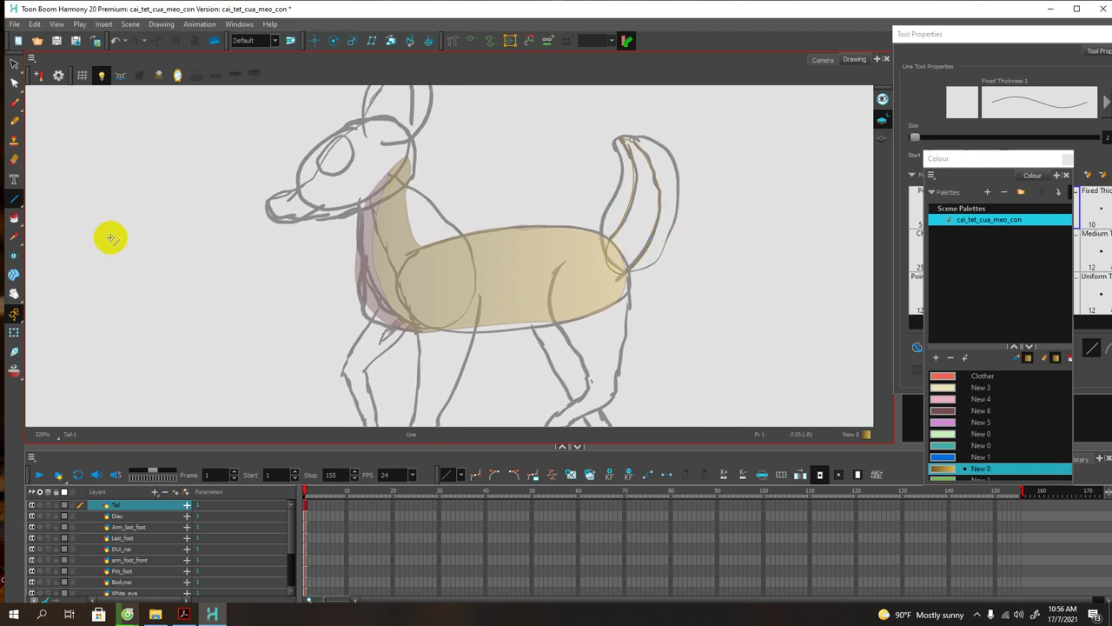
Step: Fill the tail outline with the gold gradient New 0 using the Paint tool
{"action": "key", "text": "alt+s"}
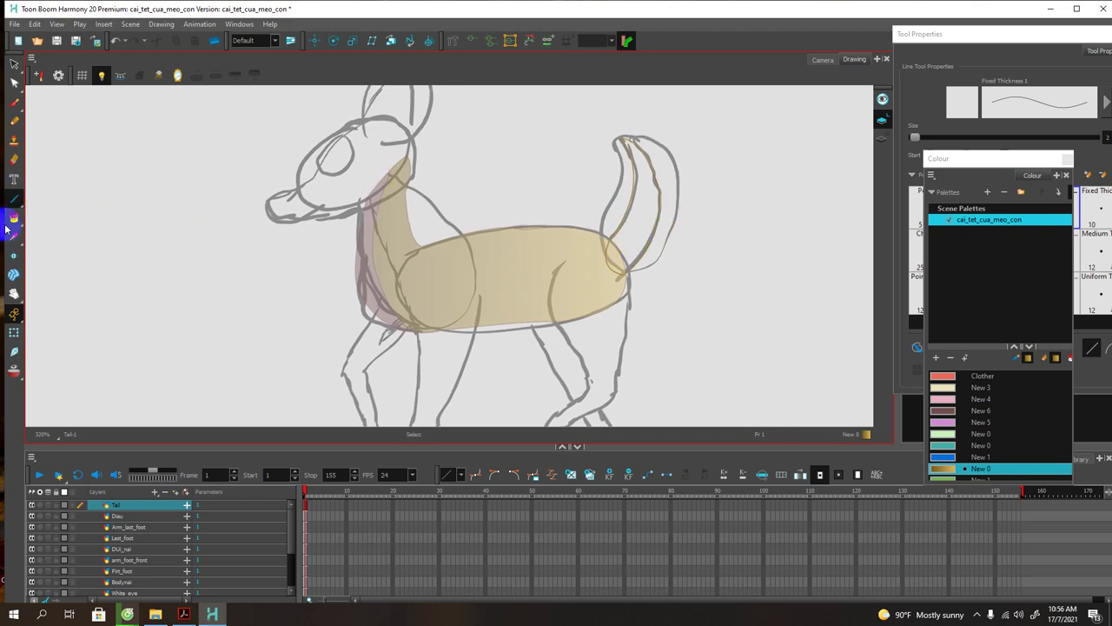
{"action": "left_click", "coordinate": [12, 220]}
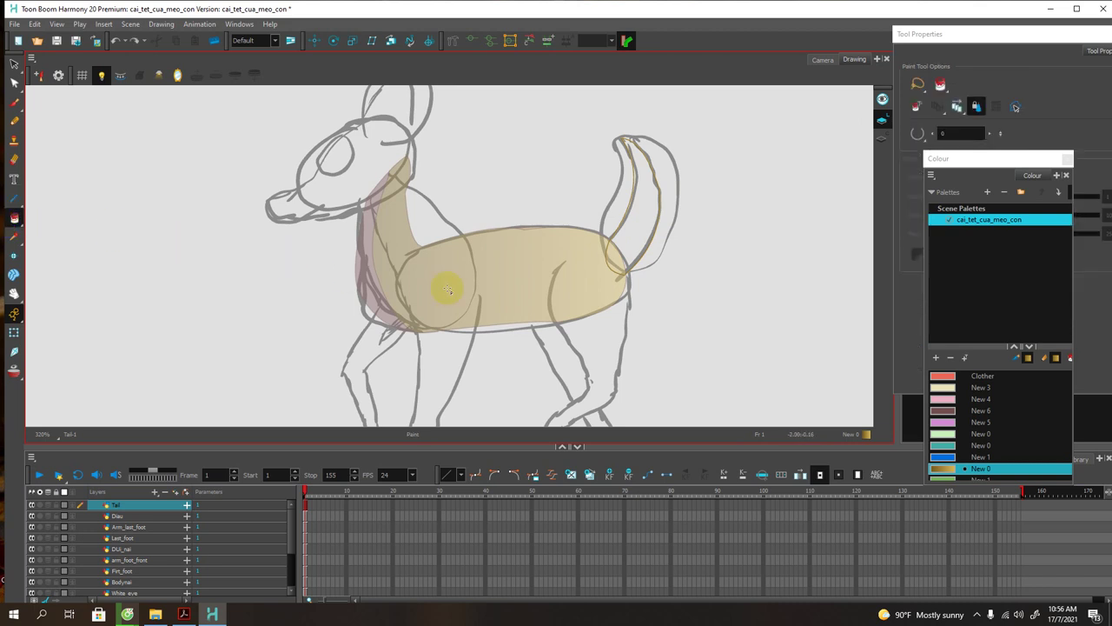
{"action": "left_click", "coordinate": [628, 250]}
{"action": "left_click_drag", "start_coordinate": [519, 251], "coordinate": [536, 258]}
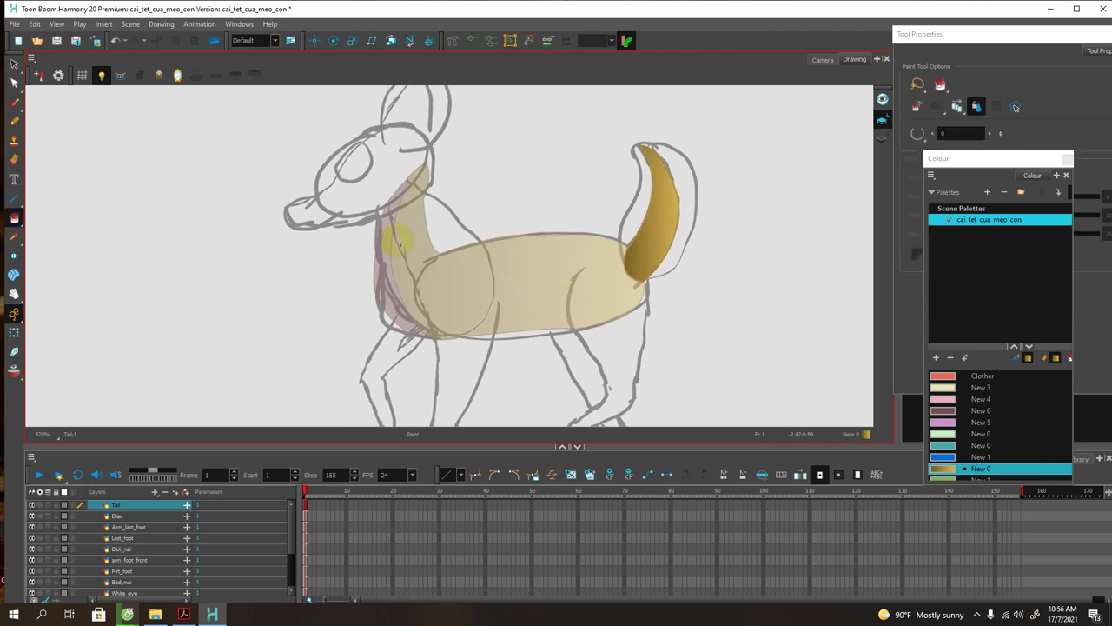
Step: Fill the tail with the red Clother colour
{"action": "left_click", "coordinate": [947, 376]}
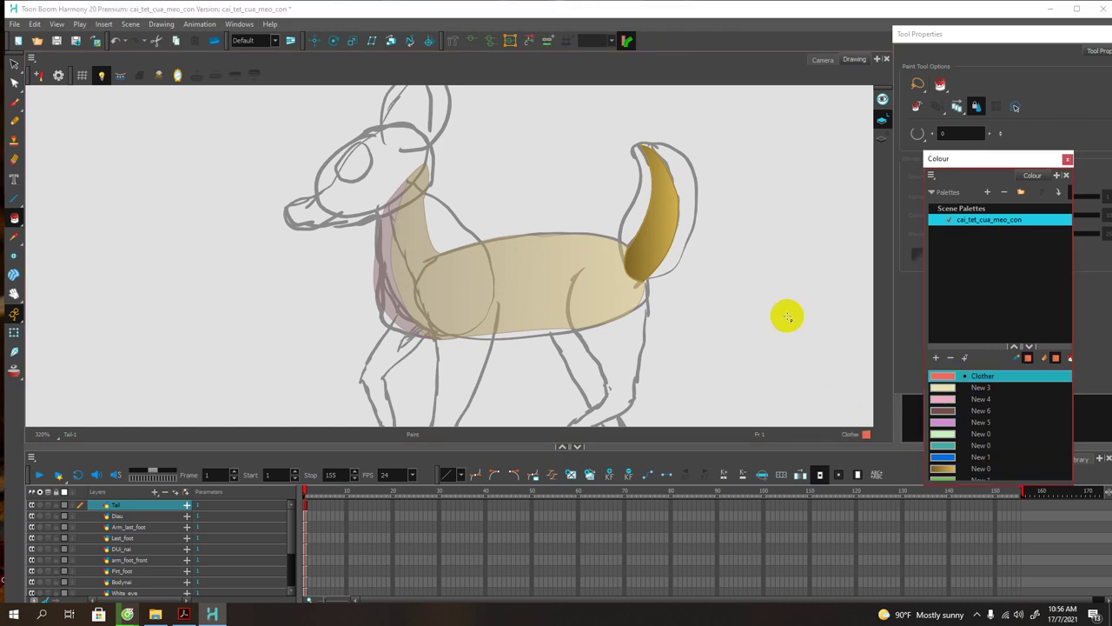
{"action": "left_click", "coordinate": [644, 239]}
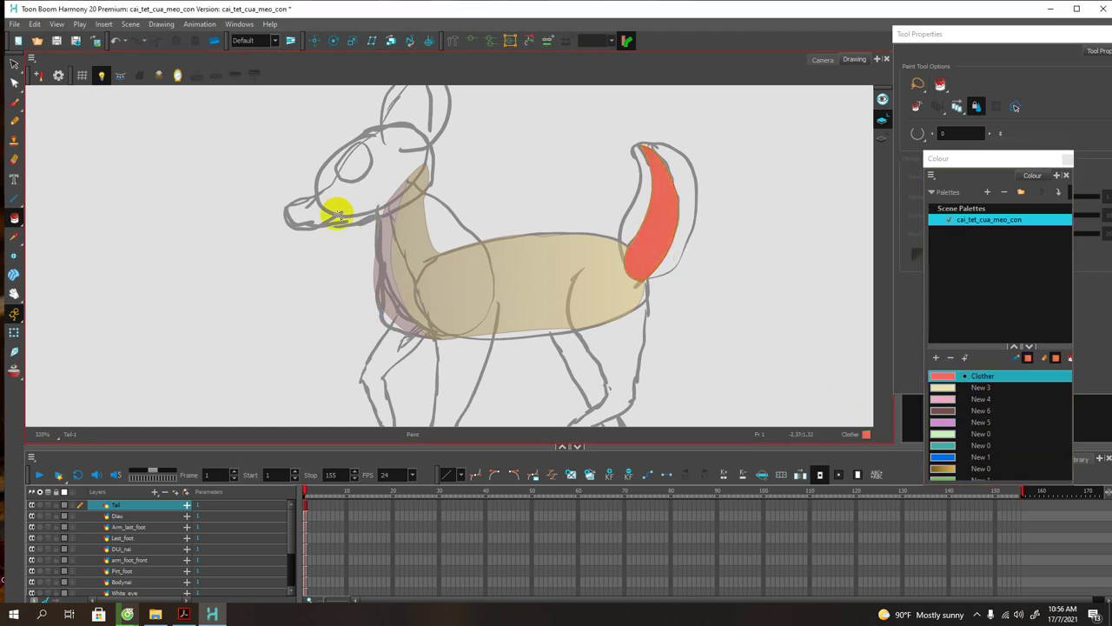
{"action": "scroll", "coordinate": [496, 335], "scroll_direction": "down", "scroll_amount": 3}
{"action": "scroll", "coordinate": [499, 340], "scroll_direction": "up", "scroll_amount": 3}
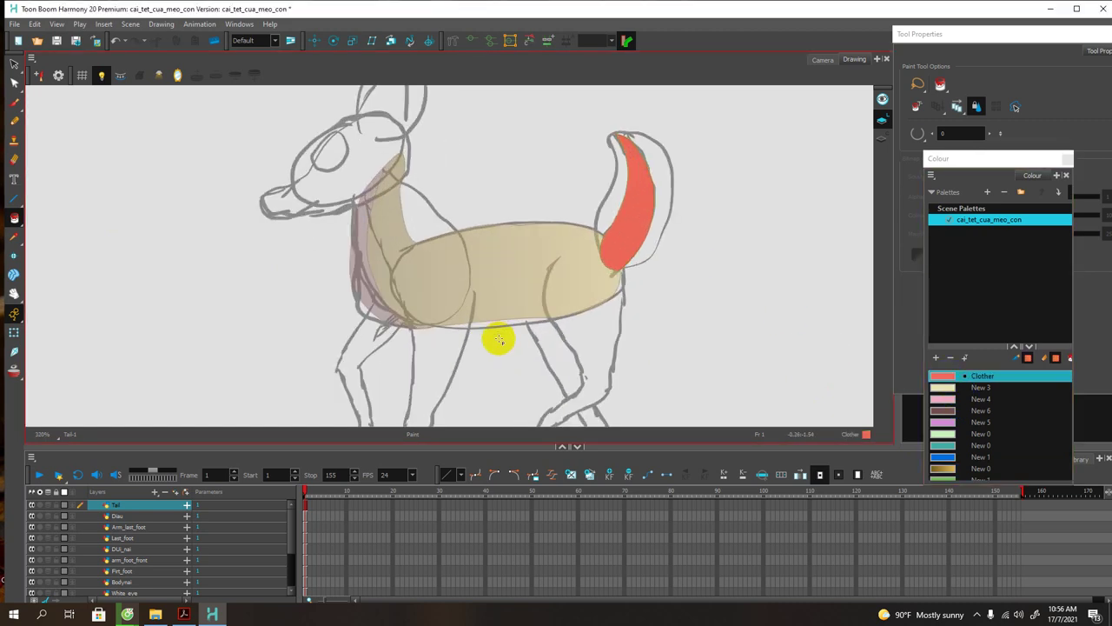
{"action": "scroll", "coordinate": [499, 340], "scroll_direction": "down", "scroll_amount": 3}
{"action": "scroll", "coordinate": [499, 340], "scroll_direction": "up", "scroll_amount": 1}
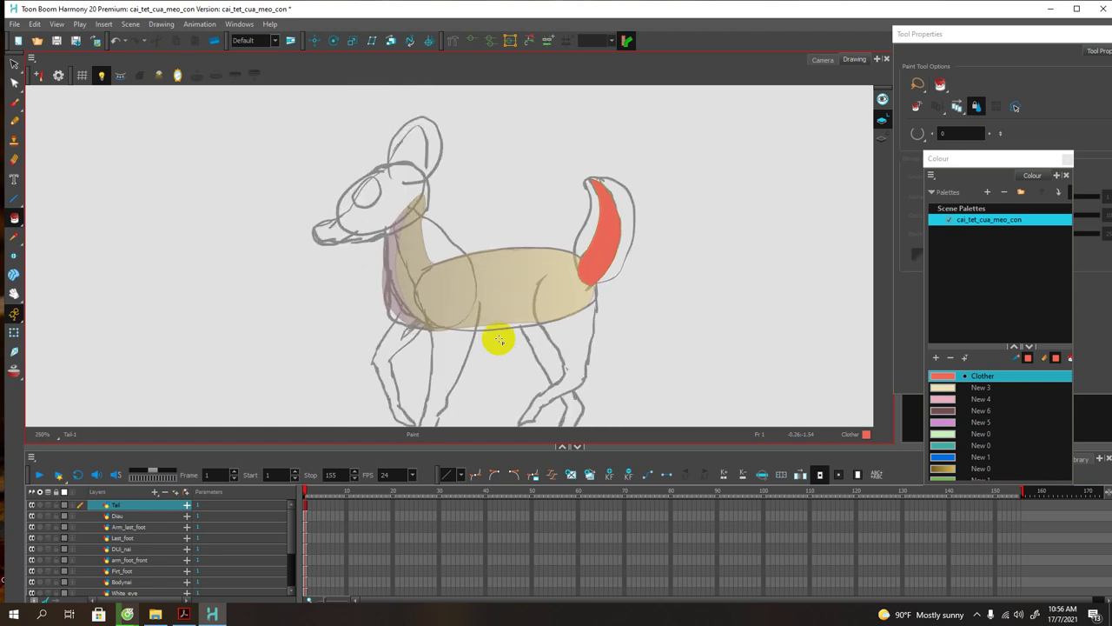
Step: Select the Head_nai layer and activate the Line tool
{"action": "left_click", "coordinate": [125, 516]}
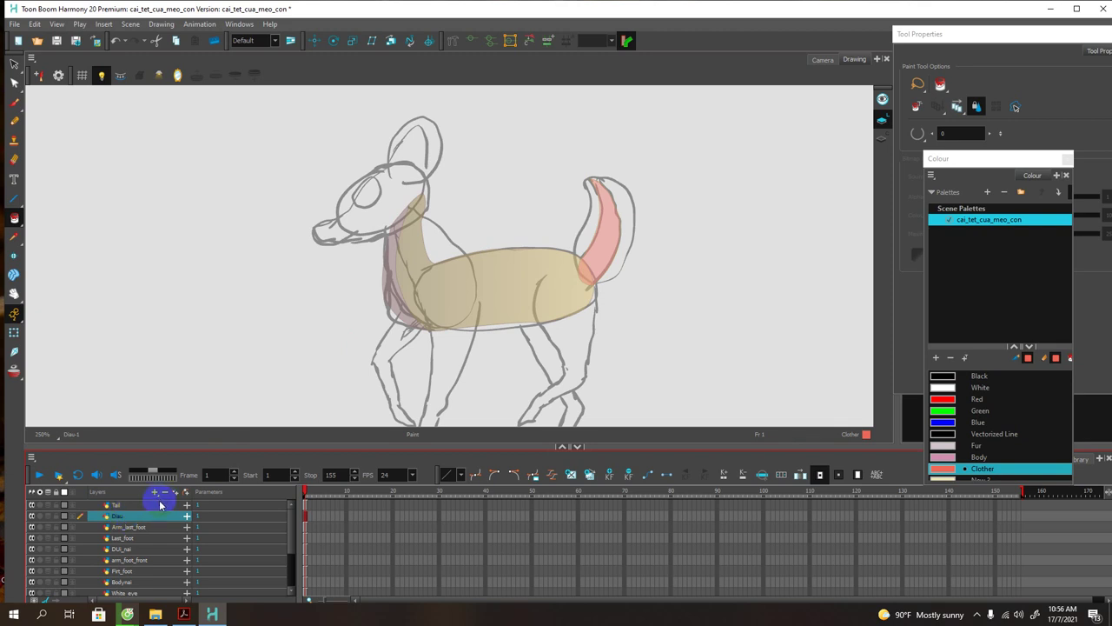
{"action": "scroll", "coordinate": [149, 551], "scroll_direction": "down", "scroll_amount": 3}
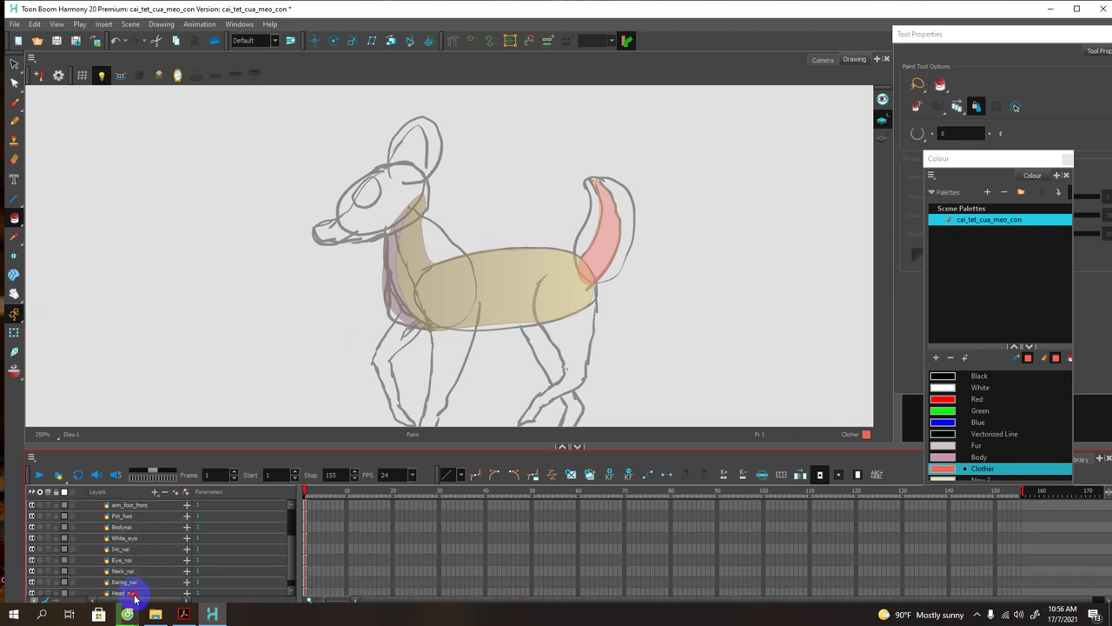
{"action": "left_click", "coordinate": [134, 595]}
{"action": "scroll", "coordinate": [340, 271], "scroll_direction": "up", "scroll_amount": 4}
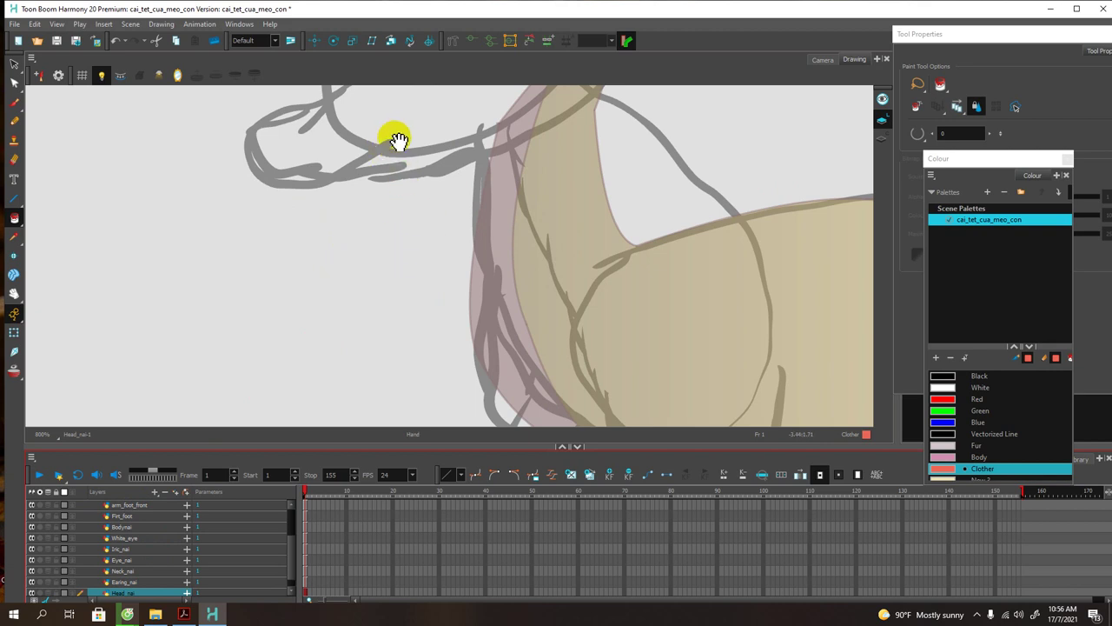
{"action": "mouse_move", "coordinate": [392, 142]}
{"action": "left_mouse_down"}
{"action": "mouse_move", "coordinate": [392, 218]}
{"action": "mouse_move", "coordinate": [361, 202]}
{"action": "mouse_move", "coordinate": [367, 238]}
{"action": "mouse_move", "coordinate": [383, 229]}
{"action": "left_mouse_up"}
{"action": "left_click", "coordinate": [14, 198]}
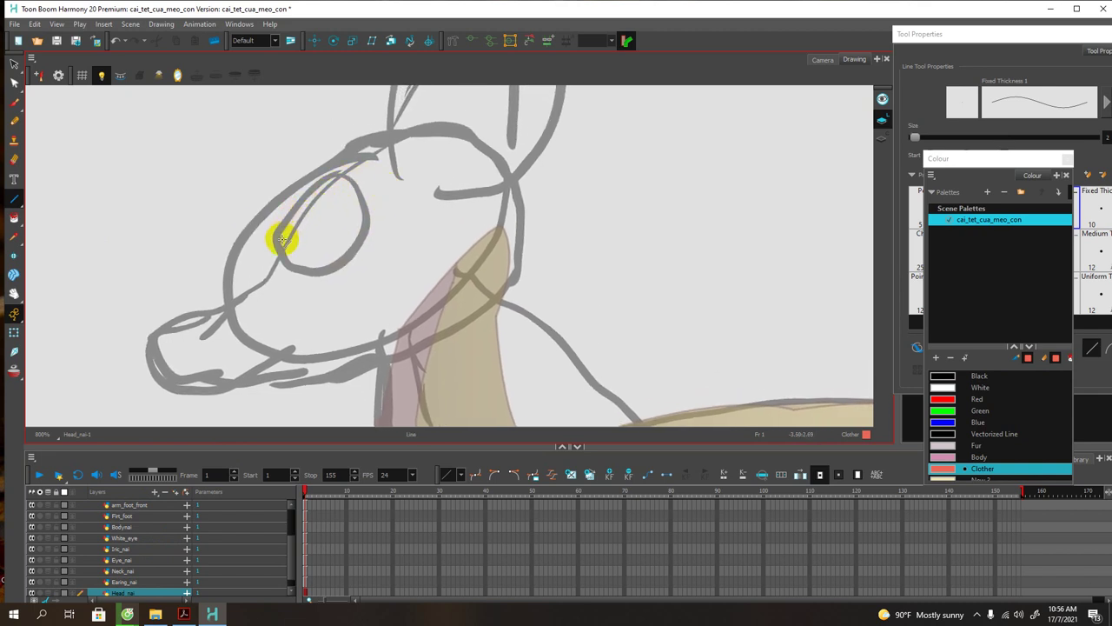
Step: Try to trace the forehead and crown of the deer's head with Clother-coloured curves, and undo them
{"action": "mouse_move", "coordinate": [283, 240]}
{"action": "left_mouse_down"}
{"action": "mouse_move", "coordinate": [316, 189]}
{"action": "mouse_move", "coordinate": [397, 142]}
{"action": "left_mouse_up"}
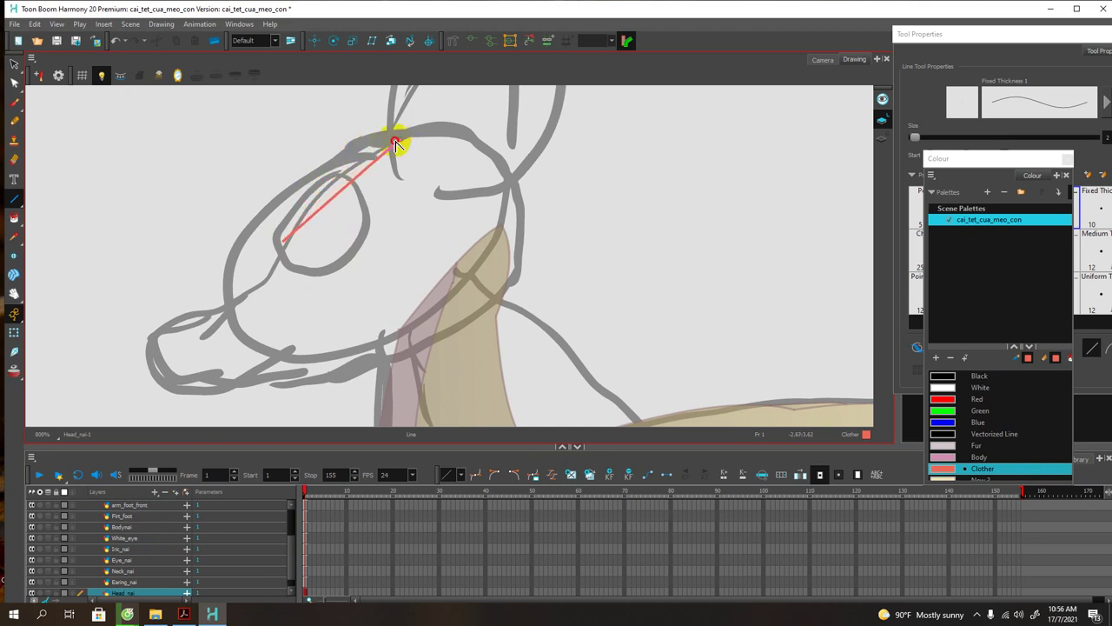
{"action": "key", "text": "/"}
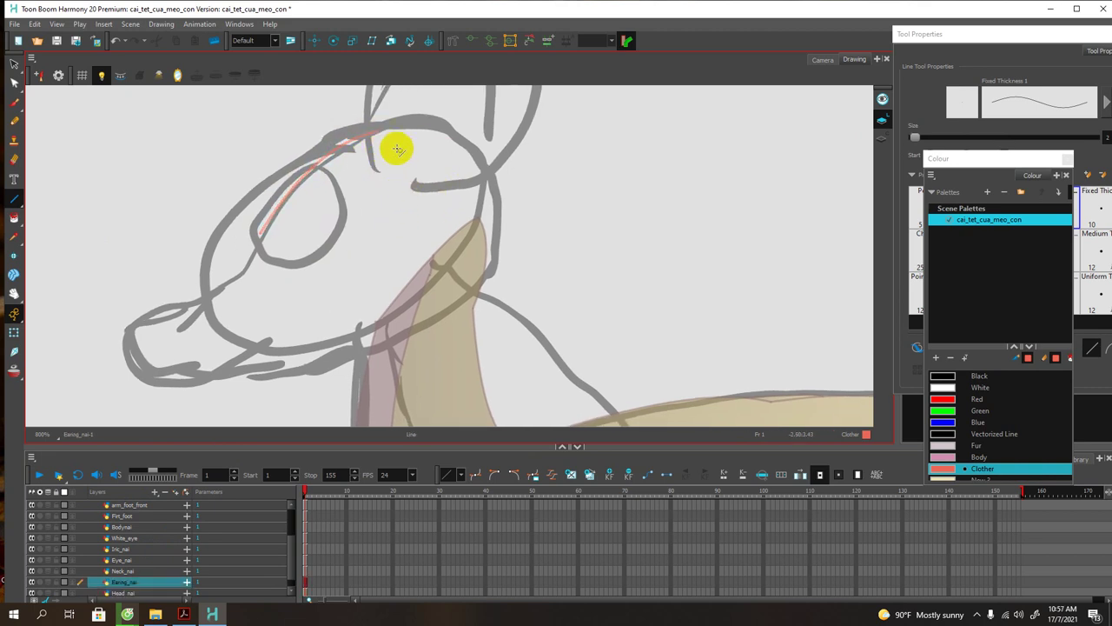
{"action": "mouse_move", "coordinate": [389, 130]}
{"action": "left_mouse_down"}
{"action": "mouse_move", "coordinate": [487, 169]}
{"action": "mouse_move", "coordinate": [465, 119]}
{"action": "mouse_move", "coordinate": [461, 130]}
{"action": "left_mouse_up"}
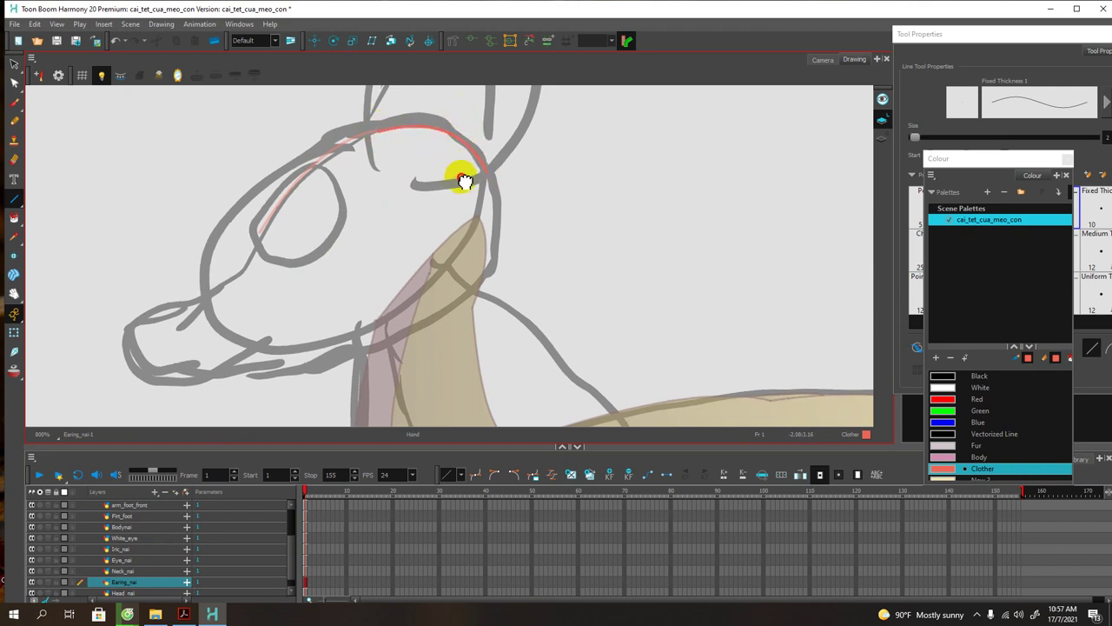
{"action": "left_click_drag", "start_coordinate": [462, 179], "coordinate": [472, 174]}
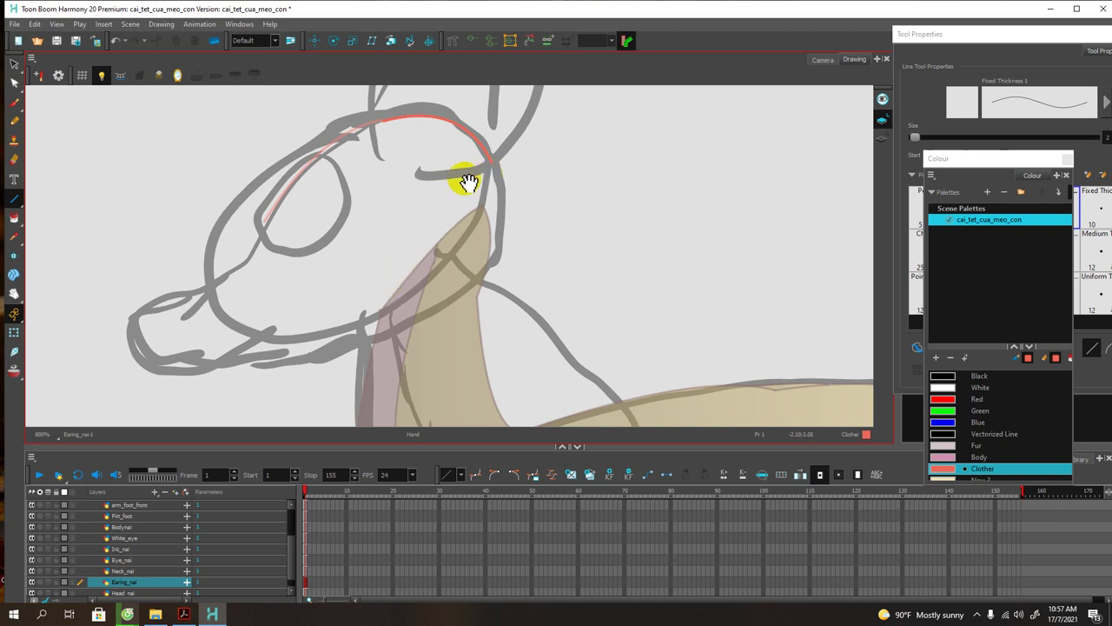
{"action": "key", "text": "ctrl+z"}
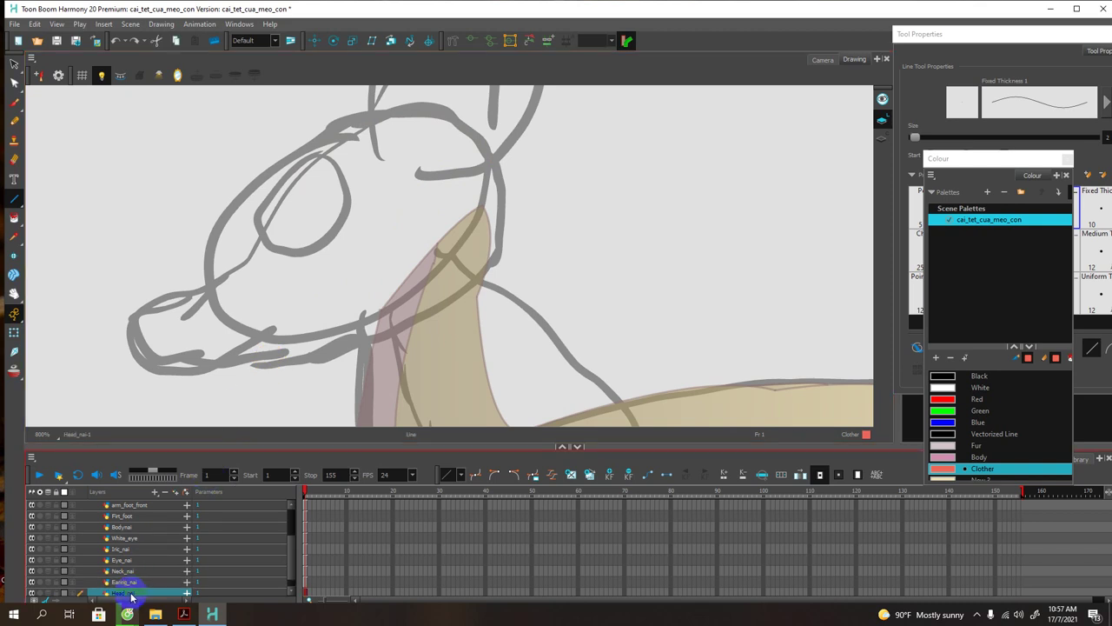
Step: On the Head_nai layer, trace the deer's forehead and crown from the snout bridge to the back of the head with Clother-coloured curves
{"action": "left_click", "coordinate": [124, 592]}
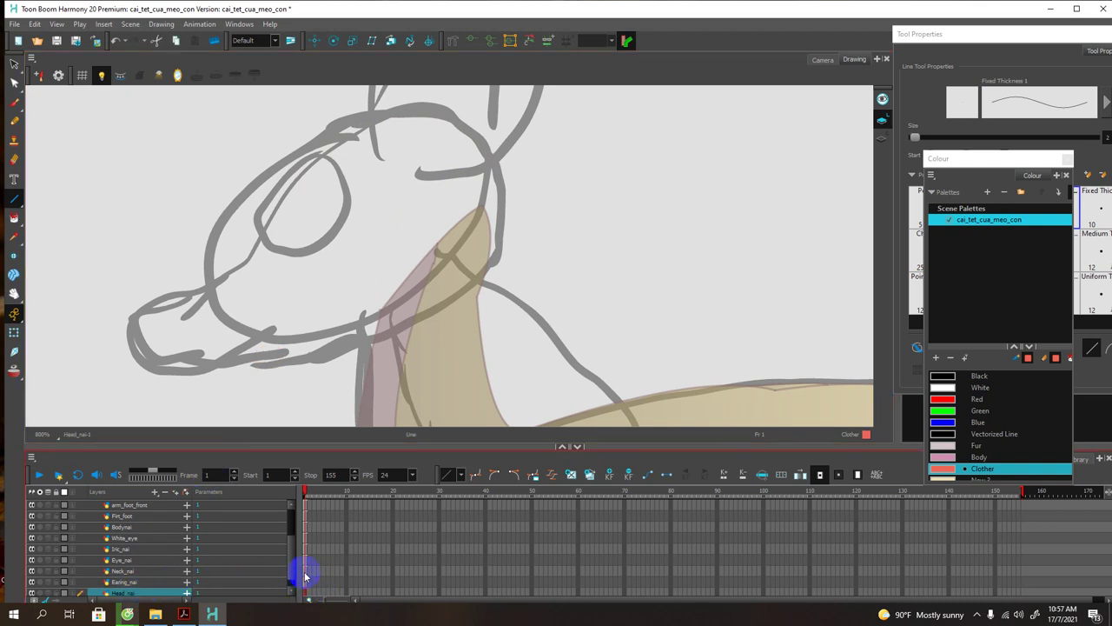
{"action": "left_click_drag", "start_coordinate": [310, 218], "coordinate": [304, 194]}
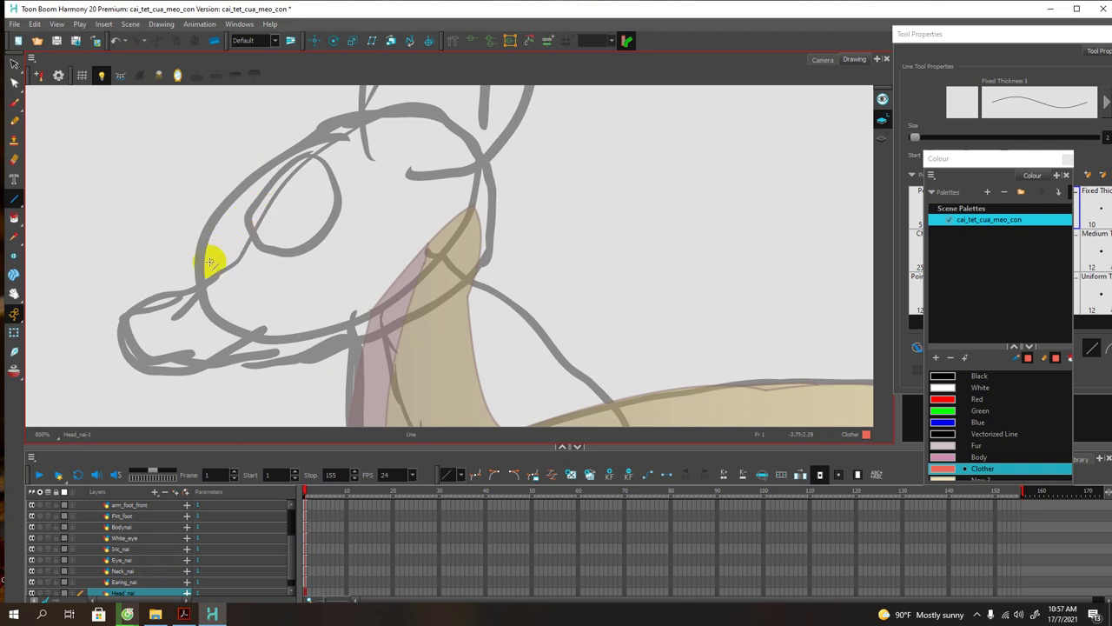
{"action": "left_click_drag", "start_coordinate": [210, 272], "coordinate": [319, 141]}
{"action": "key", "text": "alt+s"}
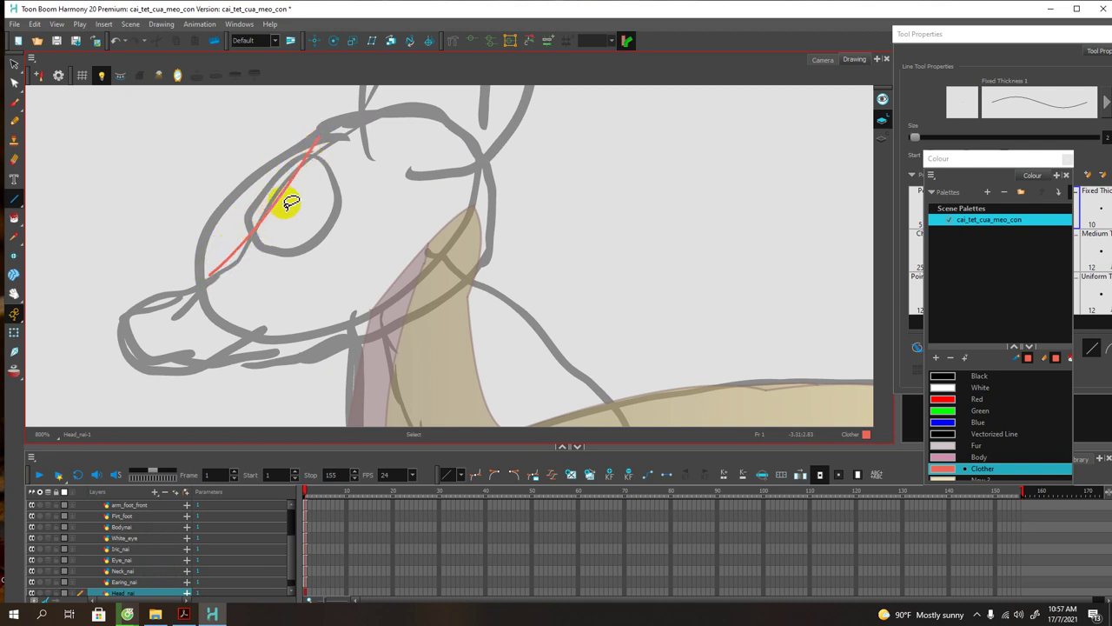
{"action": "key", "text": "alt+l"}
{"action": "left_click_drag", "start_coordinate": [269, 201], "coordinate": [208, 282]}
{"action": "mouse_move", "coordinate": [280, 199]}
{"action": "left_mouse_down"}
{"action": "mouse_move", "coordinate": [275, 221]}
{"action": "mouse_move", "coordinate": [281, 194]}
{"action": "mouse_move", "coordinate": [348, 153]}
{"action": "mouse_move", "coordinate": [352, 133]}
{"action": "mouse_move", "coordinate": [398, 136]}
{"action": "mouse_move", "coordinate": [442, 166]}
{"action": "left_mouse_up"}
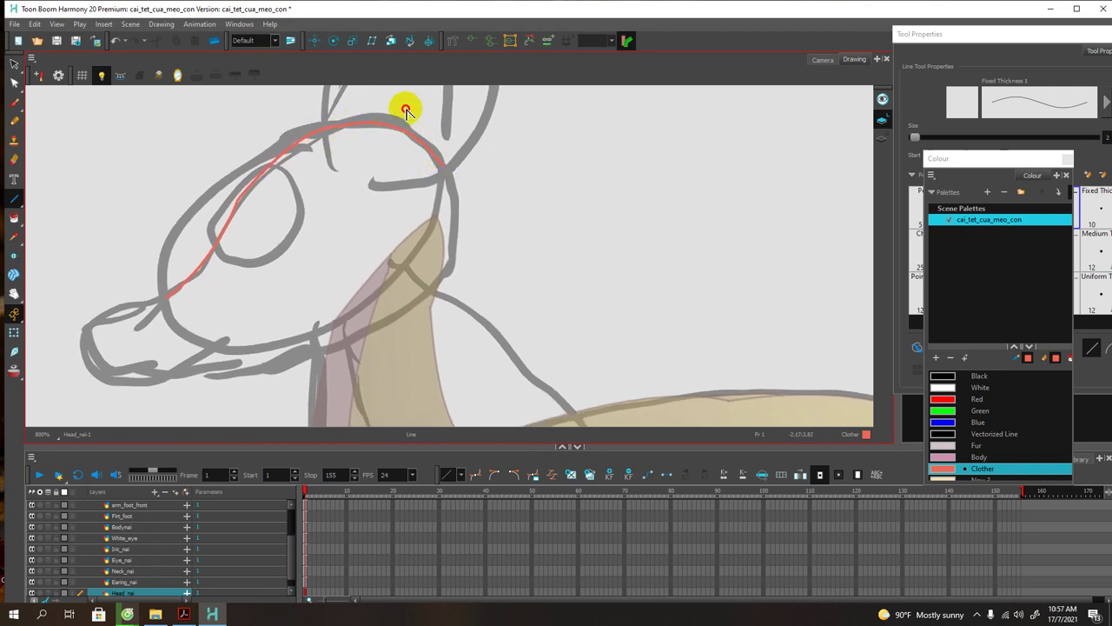
Step: Continue the Clother-coloured outline down the back of the head and along the lower jaw towards the snout
{"action": "scroll", "coordinate": [422, 161], "scroll_direction": "down", "scroll_amount": 2}
{"action": "mouse_move", "coordinate": [447, 133]}
{"action": "left_mouse_down"}
{"action": "mouse_move", "coordinate": [448, 227]}
{"action": "mouse_move", "coordinate": [375, 256]}
{"action": "left_mouse_up"}
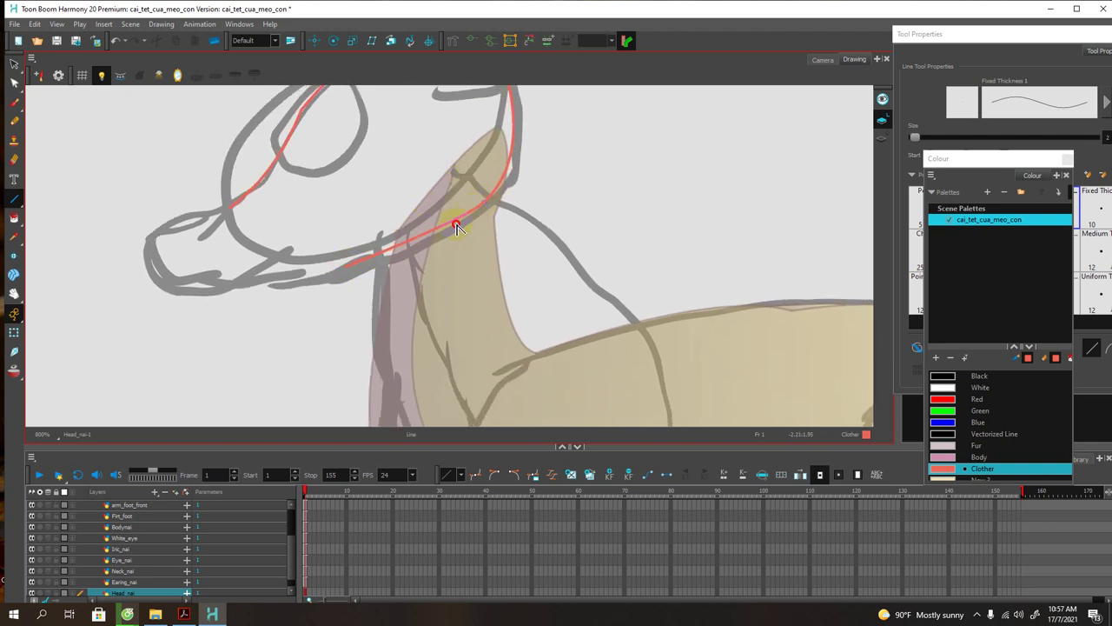
{"action": "left_click_drag", "start_coordinate": [322, 266], "coordinate": [385, 249]}
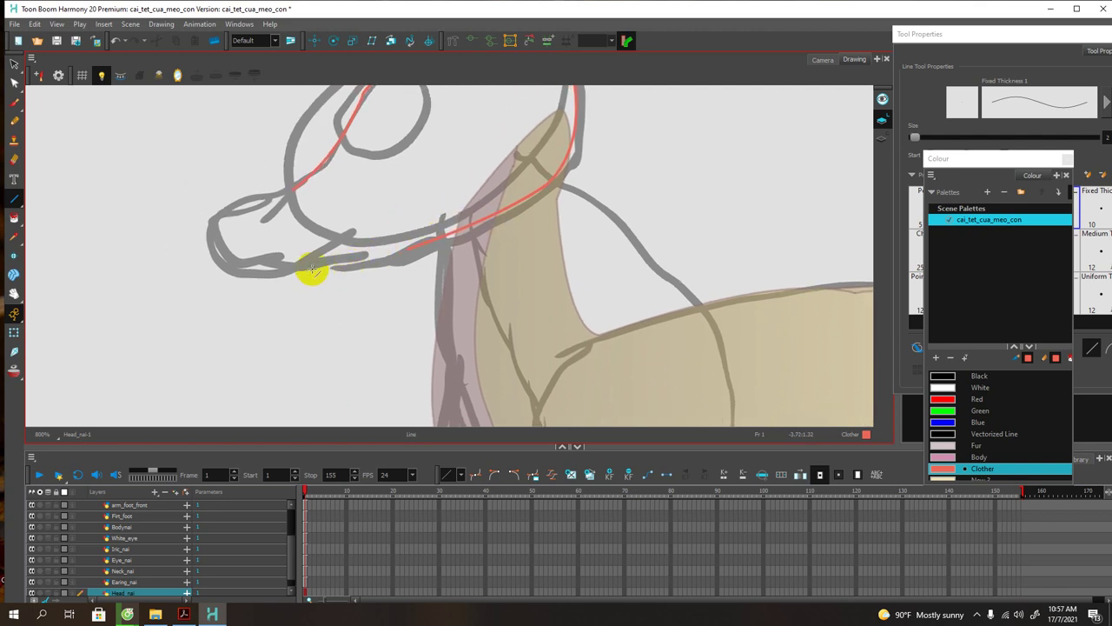
{"action": "left_click_drag", "start_coordinate": [312, 272], "coordinate": [394, 259]}
Step: Close the head outline around the raised snout and draw a curve separating the nose tip from the muzzle
{"action": "left_click_drag", "start_coordinate": [309, 238], "coordinate": [373, 240]}
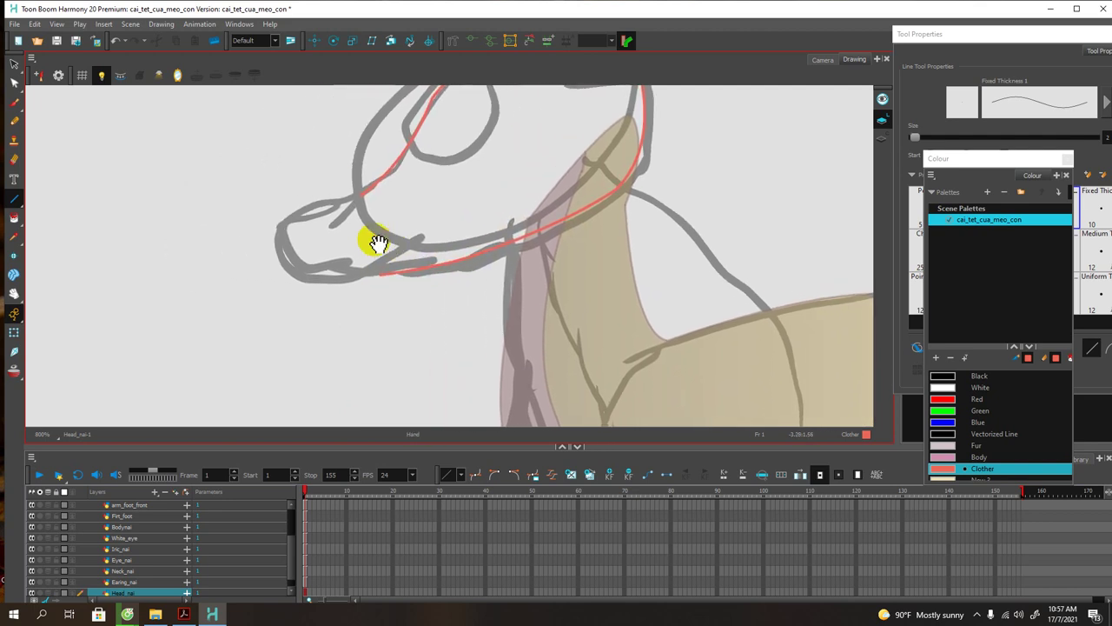
{"action": "mouse_move", "coordinate": [290, 193]}
{"action": "left_mouse_down"}
{"action": "mouse_move", "coordinate": [363, 193]}
{"action": "mouse_move", "coordinate": [266, 203]}
{"action": "mouse_move", "coordinate": [266, 191]}
{"action": "mouse_move", "coordinate": [260, 241]}
{"action": "mouse_move", "coordinate": [346, 248]}
{"action": "left_mouse_up"}
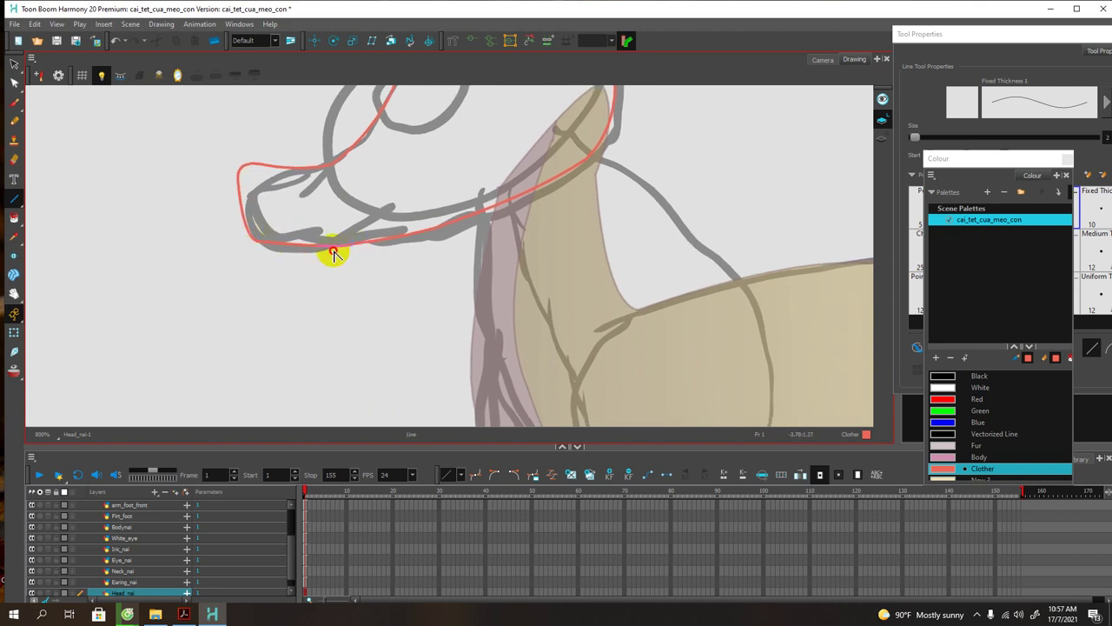
{"action": "mouse_move", "coordinate": [269, 200]}
{"action": "left_mouse_down"}
{"action": "mouse_move", "coordinate": [280, 231]}
{"action": "mouse_move", "coordinate": [306, 208]}
{"action": "left_mouse_up"}
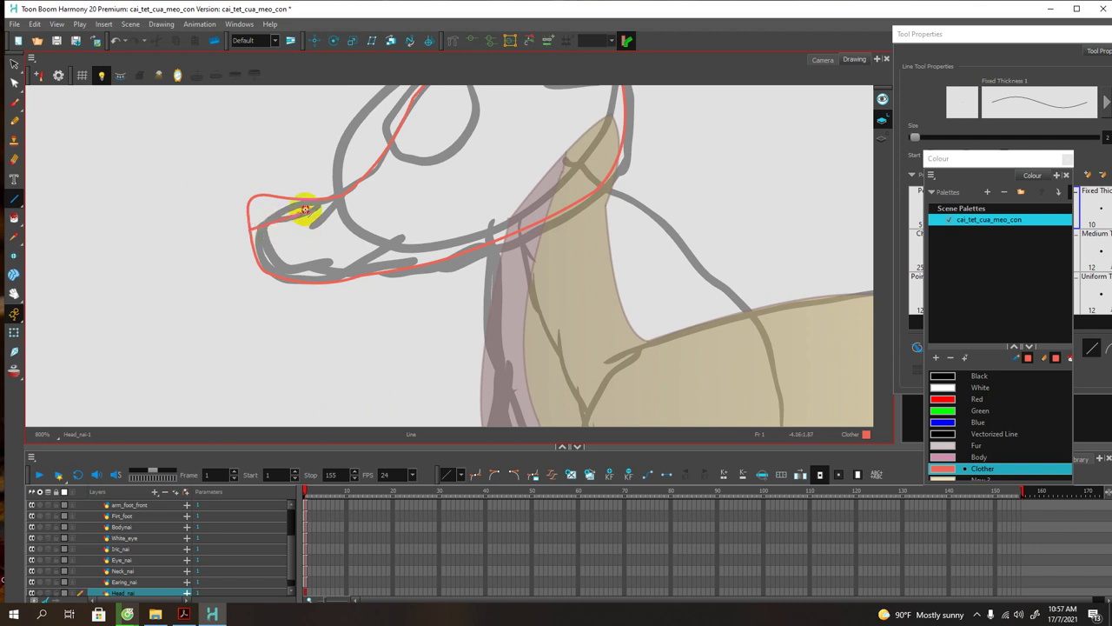
{"action": "mouse_move", "coordinate": [377, 179]}
{"action": "left_mouse_down"}
{"action": "mouse_move", "coordinate": [409, 179]}
{"action": "mouse_move", "coordinate": [399, 203]}
{"action": "mouse_move", "coordinate": [375, 179]}
{"action": "left_mouse_up"}
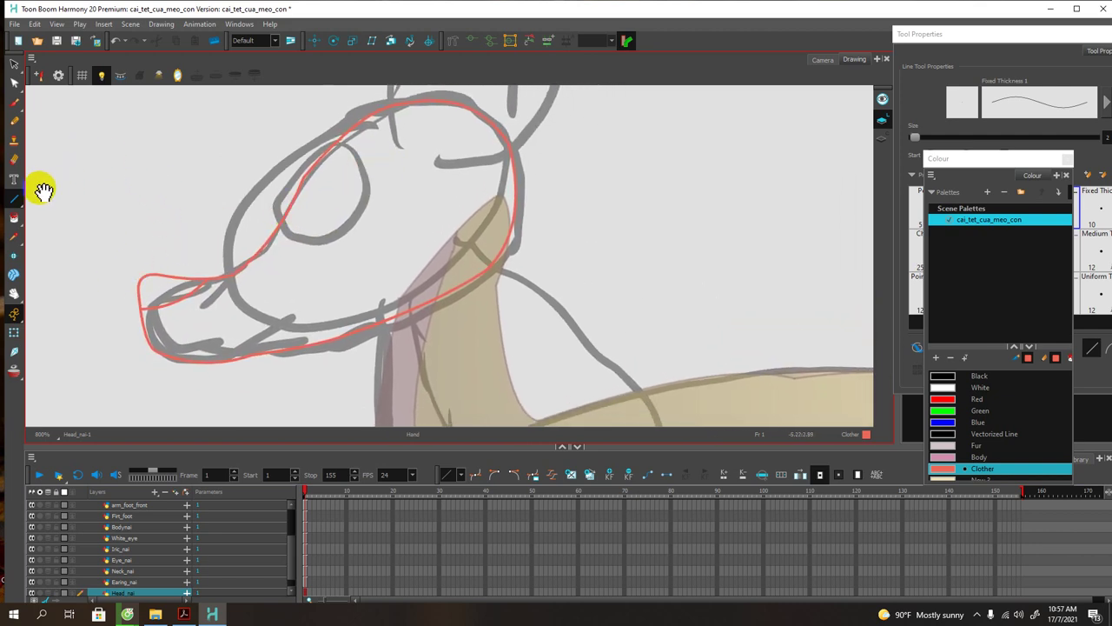
Step: Fill the main head area with the red Clother colour using the Paint tool
{"action": "left_click", "coordinate": [14, 219]}
{"action": "left_click", "coordinate": [280, 256]}
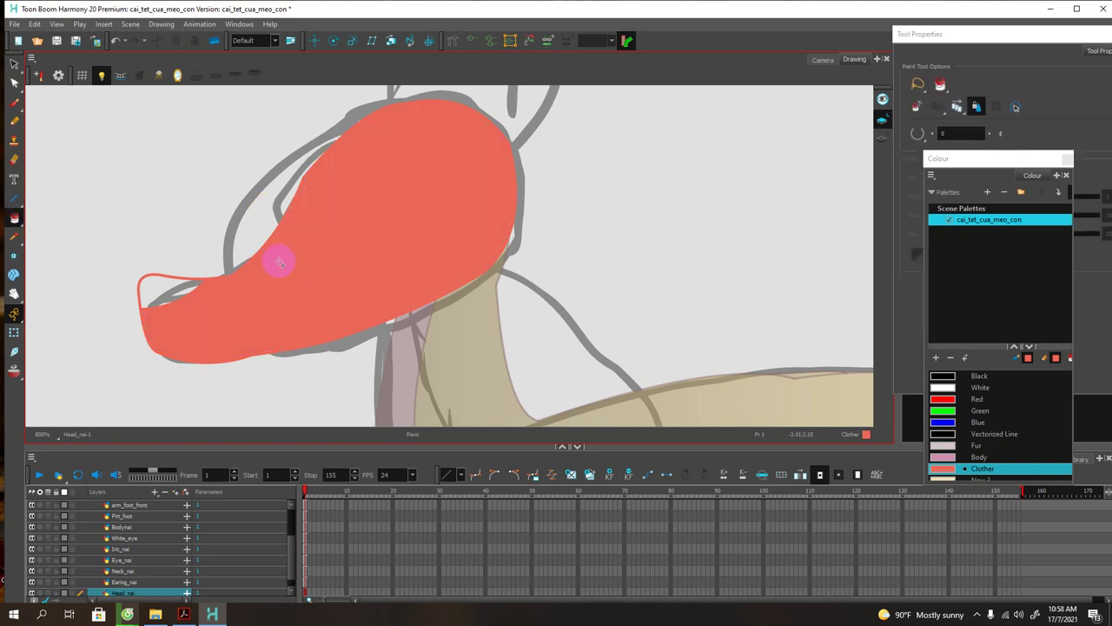
{"action": "mouse_move", "coordinate": [327, 234]}
{"action": "left_mouse_down"}
{"action": "mouse_move", "coordinate": [318, 203]}
{"action": "mouse_move", "coordinate": [340, 240]}
{"action": "mouse_move", "coordinate": [359, 230]}
{"action": "left_mouse_up"}
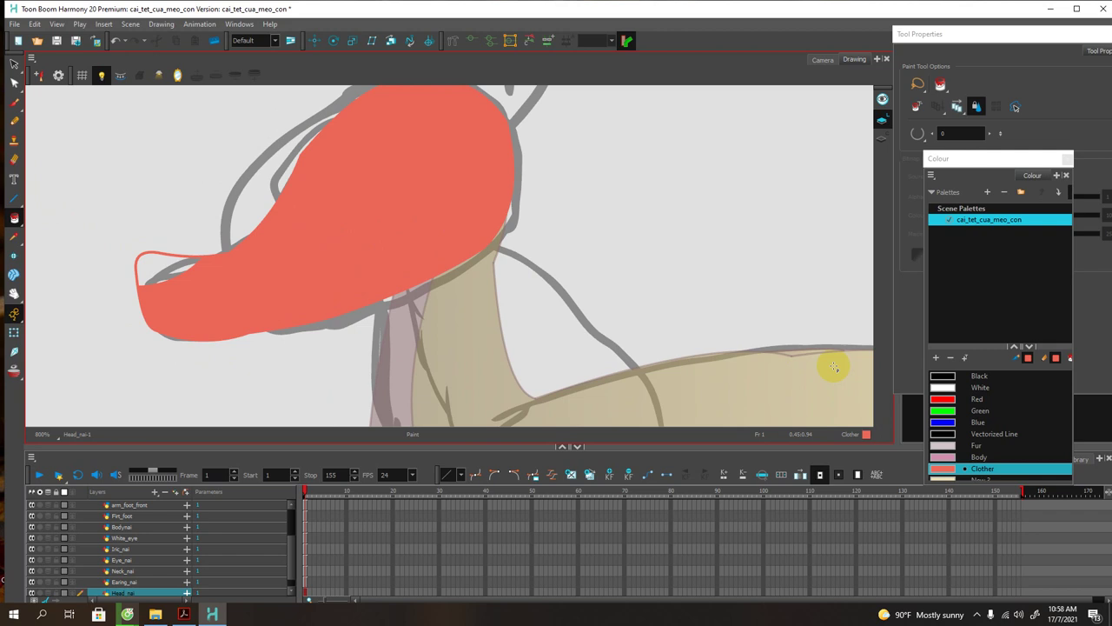
Step: Fill the nose tip with the cream New 3 colour
{"action": "scroll", "coordinate": [945, 411], "scroll_direction": "down", "scroll_amount": 3}
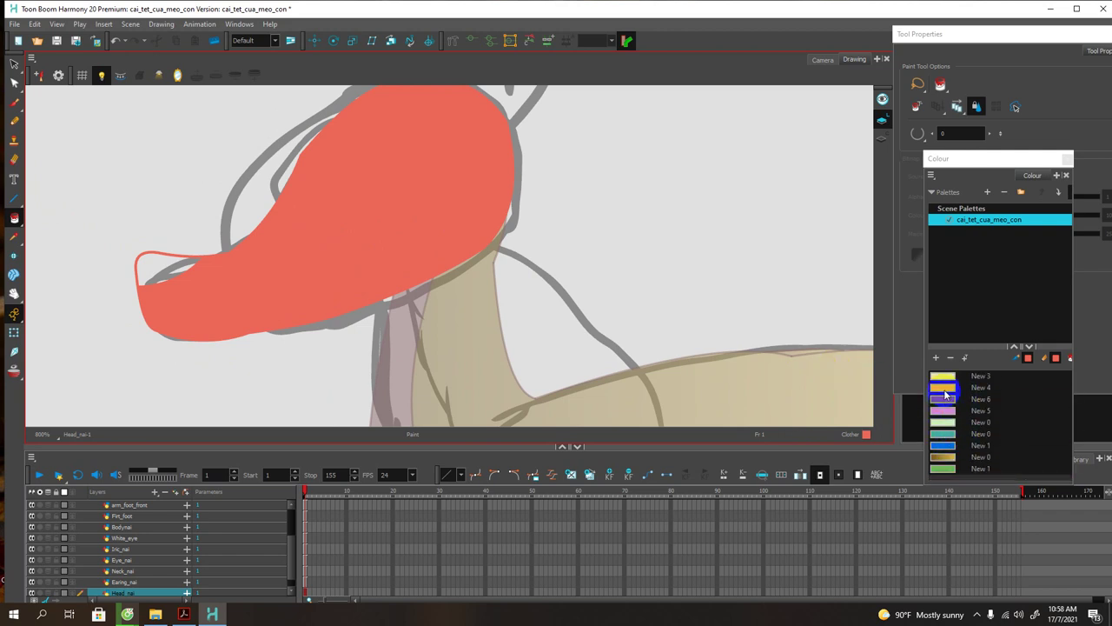
{"action": "scroll", "coordinate": [945, 444], "scroll_direction": "up", "scroll_amount": 2}
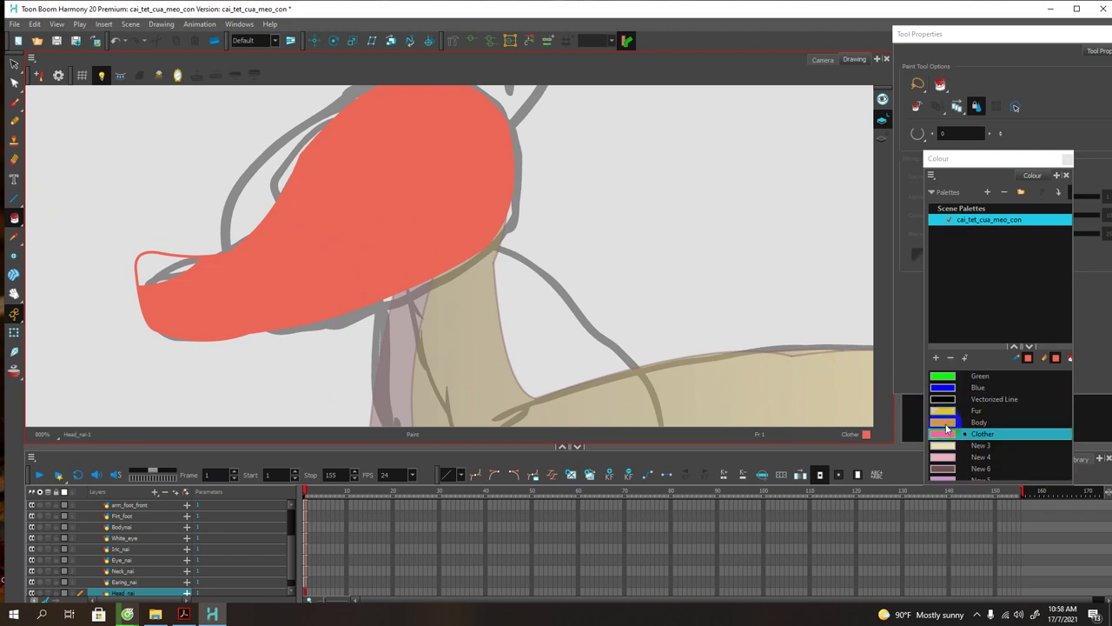
{"action": "left_click", "coordinate": [945, 447]}
{"action": "left_click", "coordinate": [149, 266]}
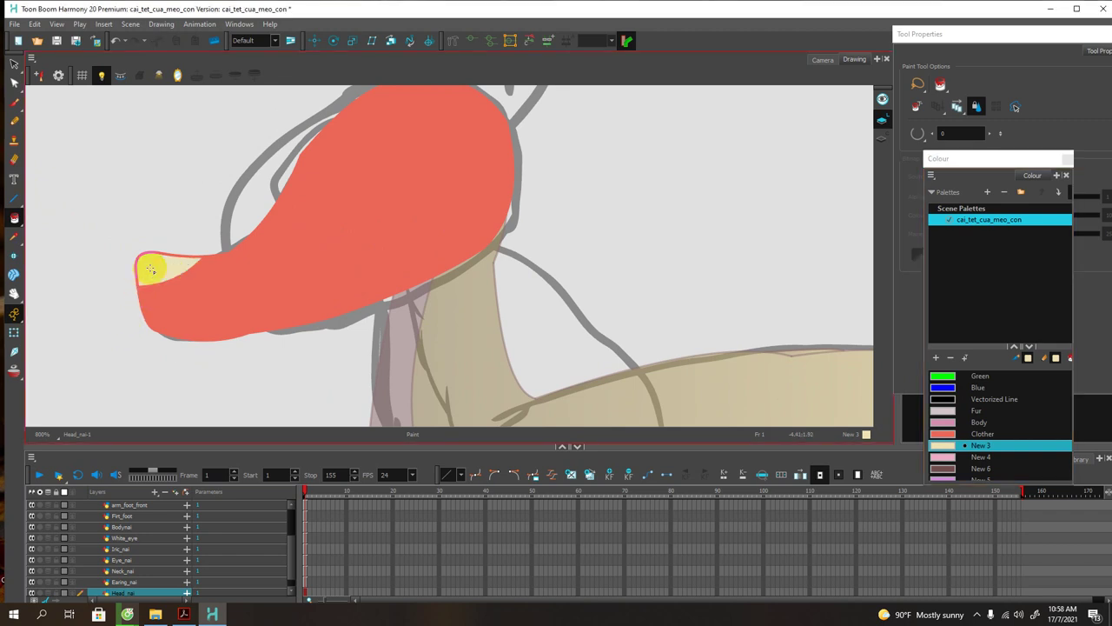
{"action": "scroll", "coordinate": [303, 263], "scroll_direction": "down", "scroll_amount": 2}
{"action": "scroll", "coordinate": [452, 278], "scroll_direction": "down", "scroll_amount": 4}
{"action": "scroll", "coordinate": [452, 281], "scroll_direction": "up", "scroll_amount": 2}
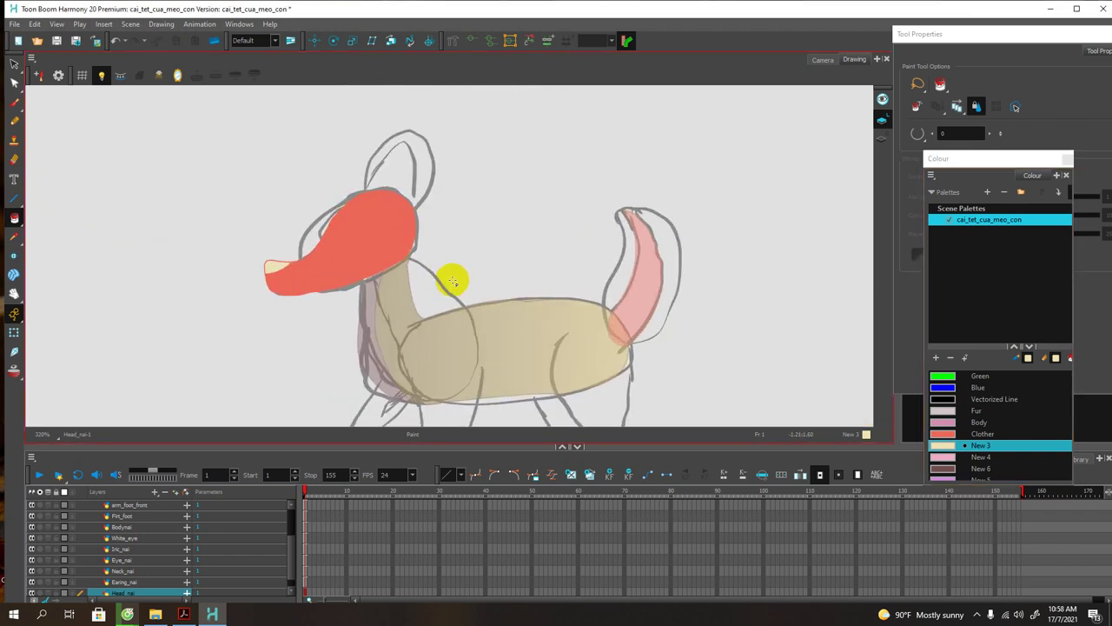
Step: On the Earing_nai layer, outline the deer's ear with a closed shape of curved lines in the Clother colour
{"action": "scroll", "coordinate": [453, 281], "scroll_direction": "up", "scroll_amount": 2}
{"action": "scroll", "coordinate": [453, 281], "scroll_direction": "down", "scroll_amount": 1}
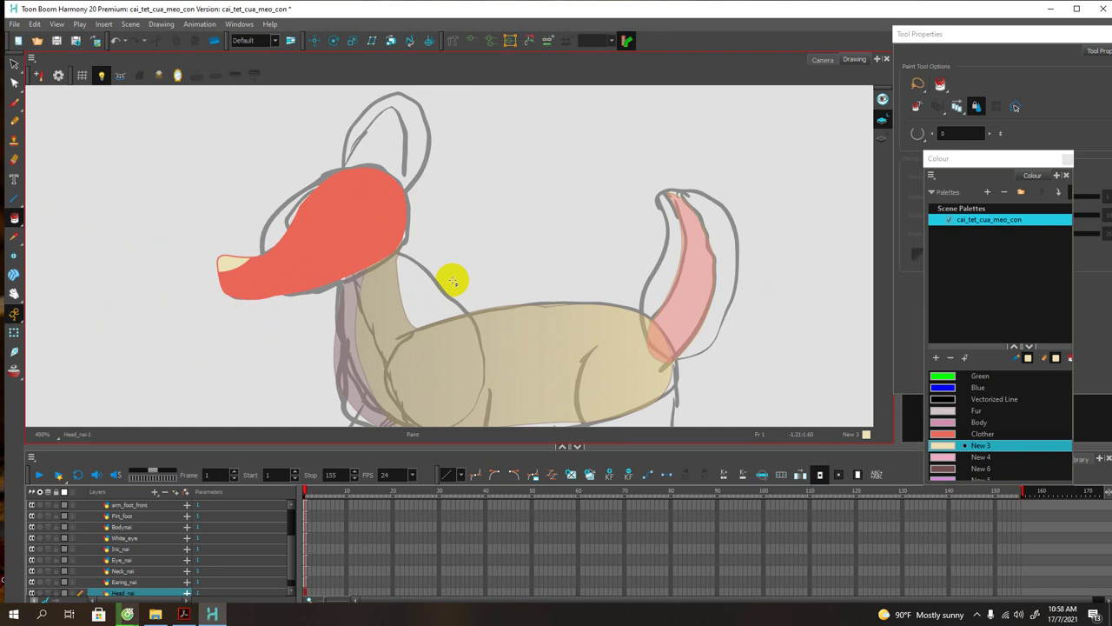
{"action": "left_click", "coordinate": [607, 475]}
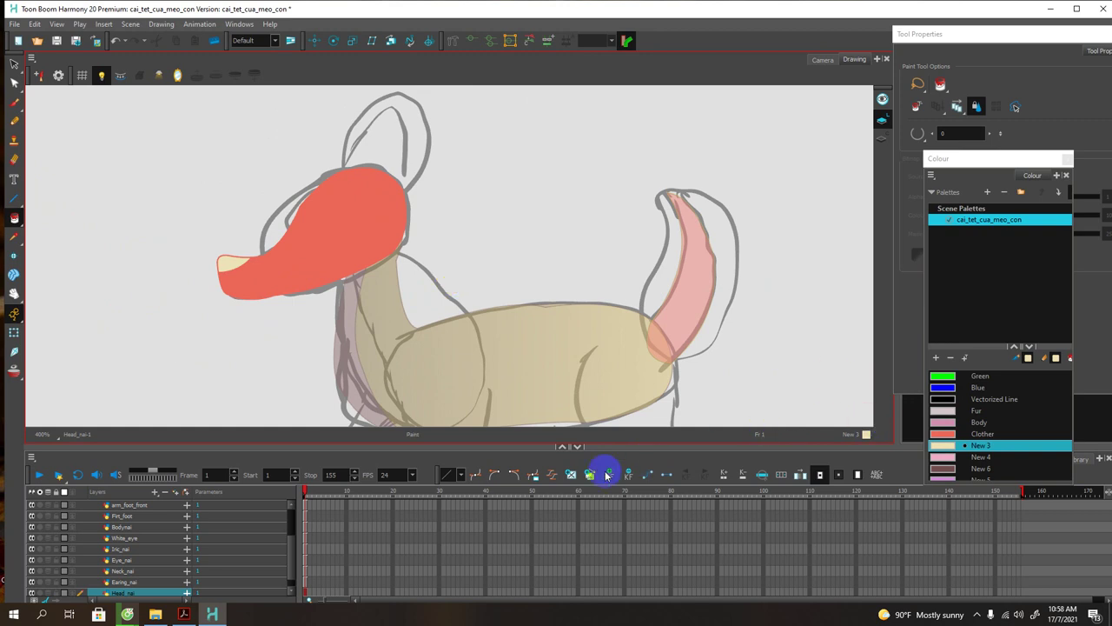
{"action": "scroll", "coordinate": [121, 525], "scroll_direction": "down", "scroll_amount": 1}
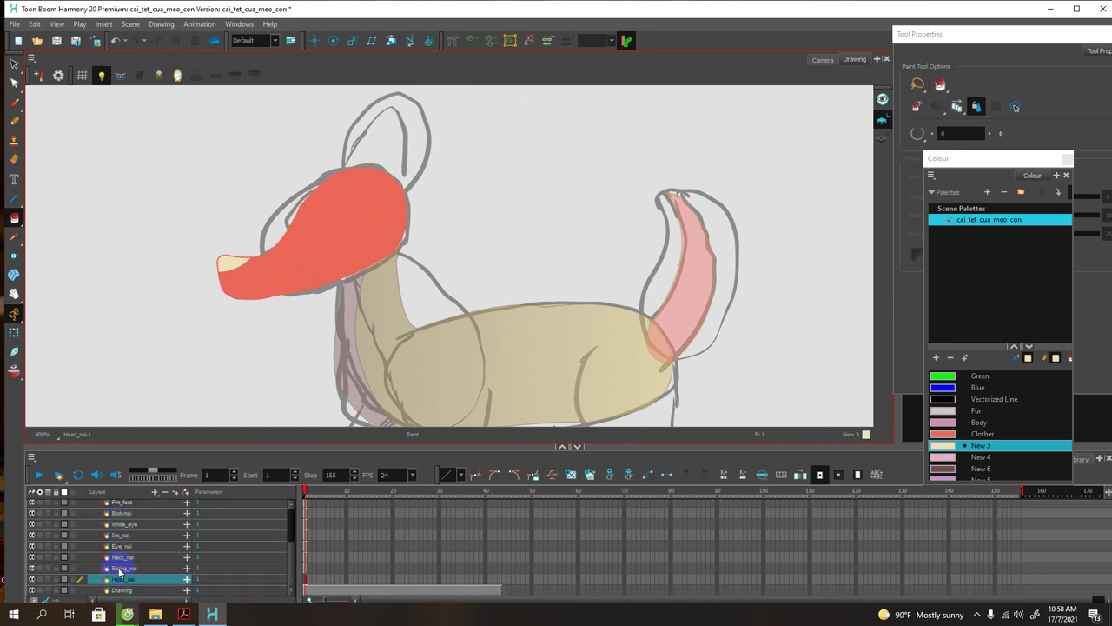
{"action": "left_click", "coordinate": [121, 568]}
{"action": "scroll", "coordinate": [383, 251], "scroll_direction": "up", "scroll_amount": 2}
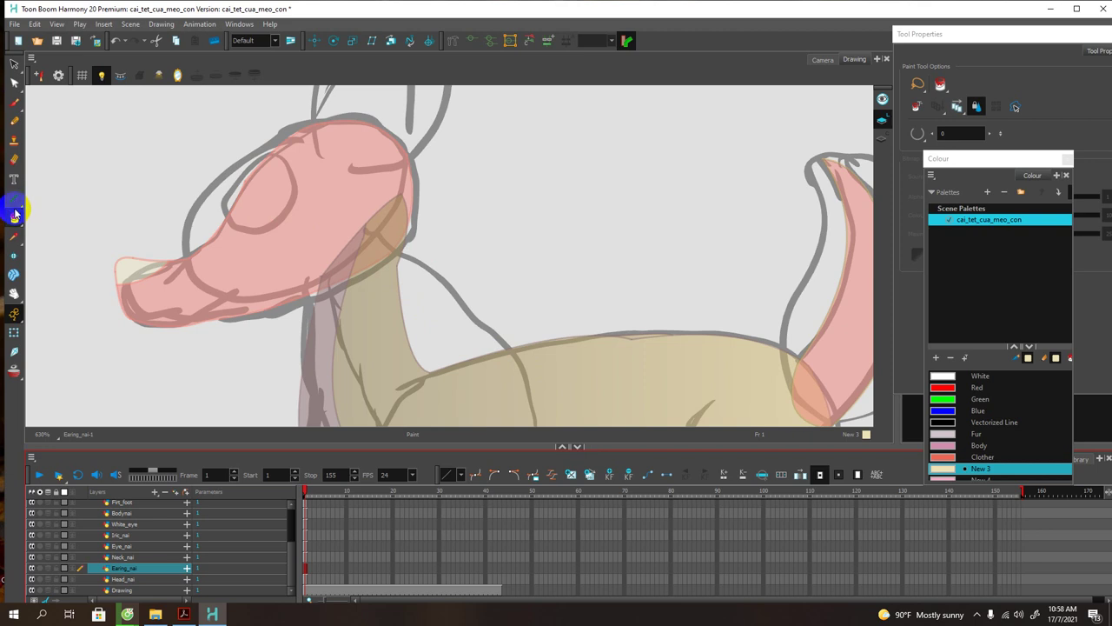
{"action": "left_click_drag", "start_coordinate": [14, 205], "coordinate": [55, 224]}
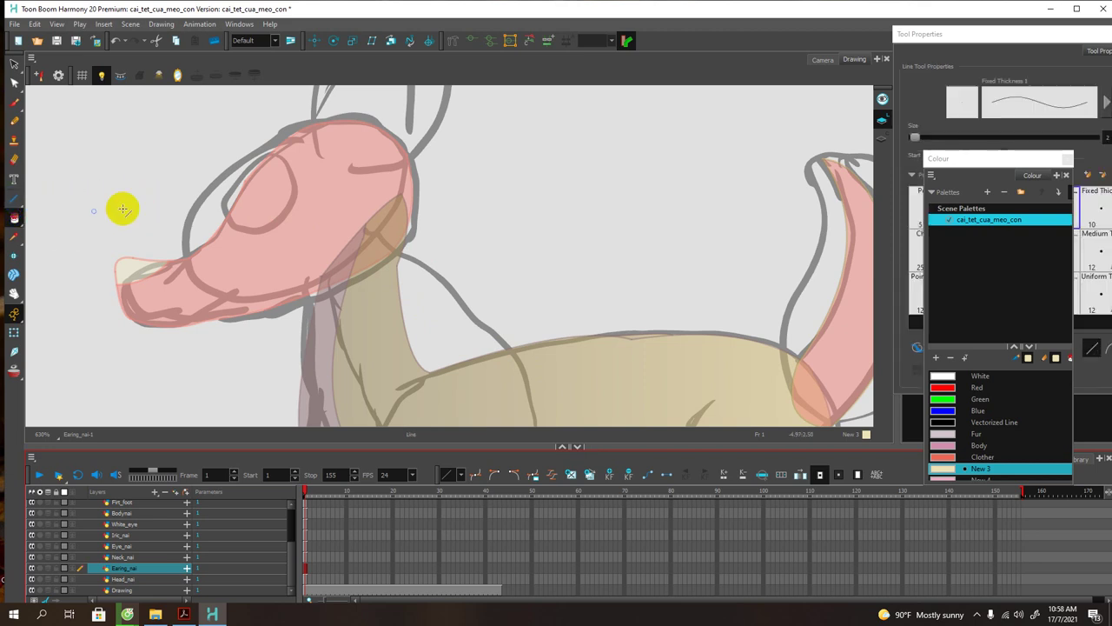
{"action": "mouse_move", "coordinate": [295, 193]}
{"action": "left_mouse_down"}
{"action": "mouse_move", "coordinate": [307, 194]}
{"action": "mouse_move", "coordinate": [308, 219]}
{"action": "mouse_move", "coordinate": [349, 130]}
{"action": "left_mouse_up"}
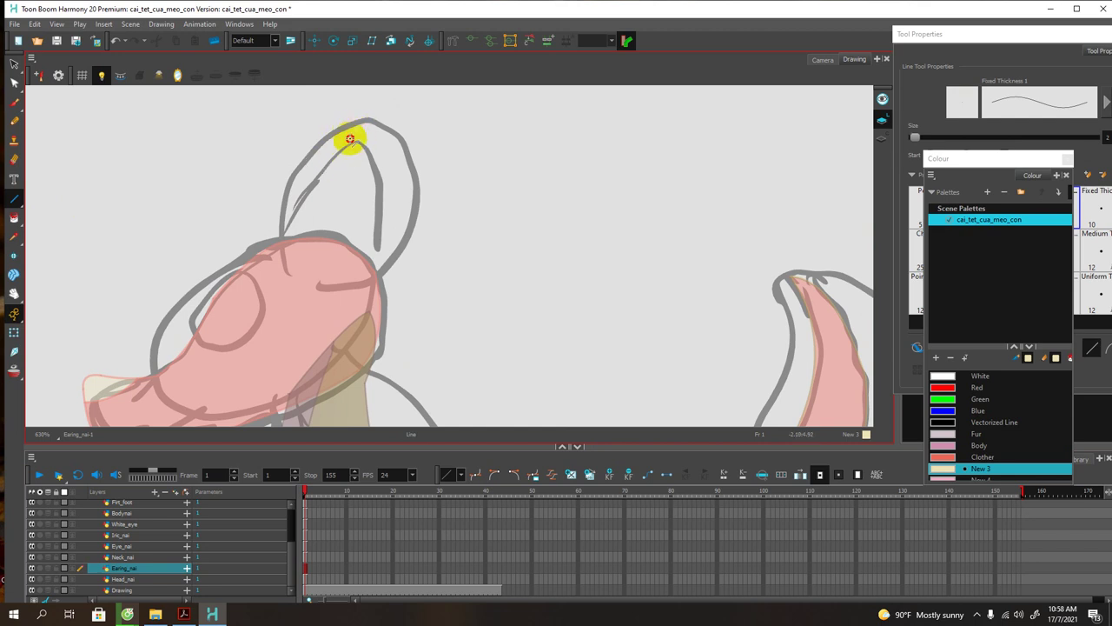
{"action": "mouse_move", "coordinate": [349, 139]}
{"action": "left_mouse_down"}
{"action": "mouse_move", "coordinate": [278, 240]}
{"action": "mouse_move", "coordinate": [352, 143]}
{"action": "mouse_move", "coordinate": [372, 159]}
{"action": "left_mouse_up"}
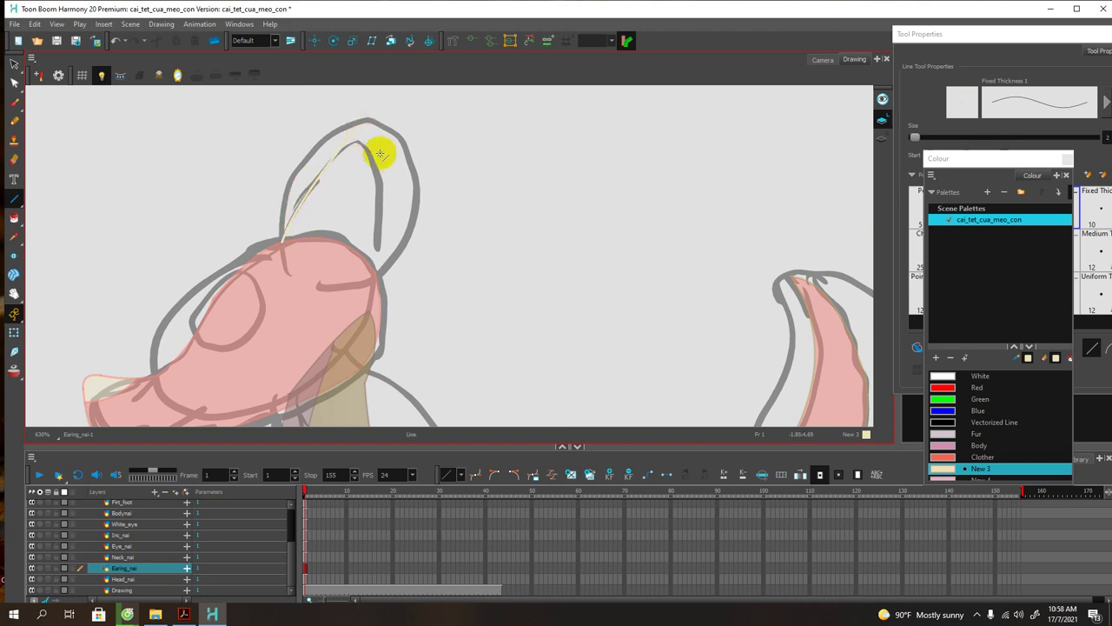
{"action": "left_click", "coordinate": [943, 457]}
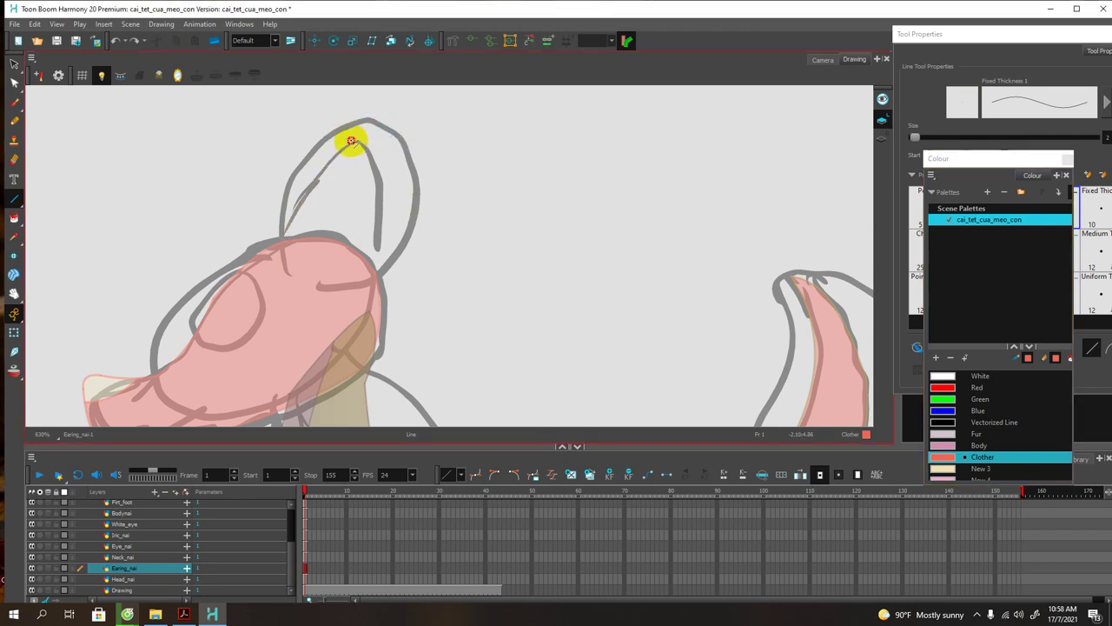
{"action": "mouse_move", "coordinate": [351, 141]}
{"action": "left_mouse_down"}
{"action": "mouse_move", "coordinate": [301, 196]}
{"action": "mouse_move", "coordinate": [290, 233]}
{"action": "left_mouse_up"}
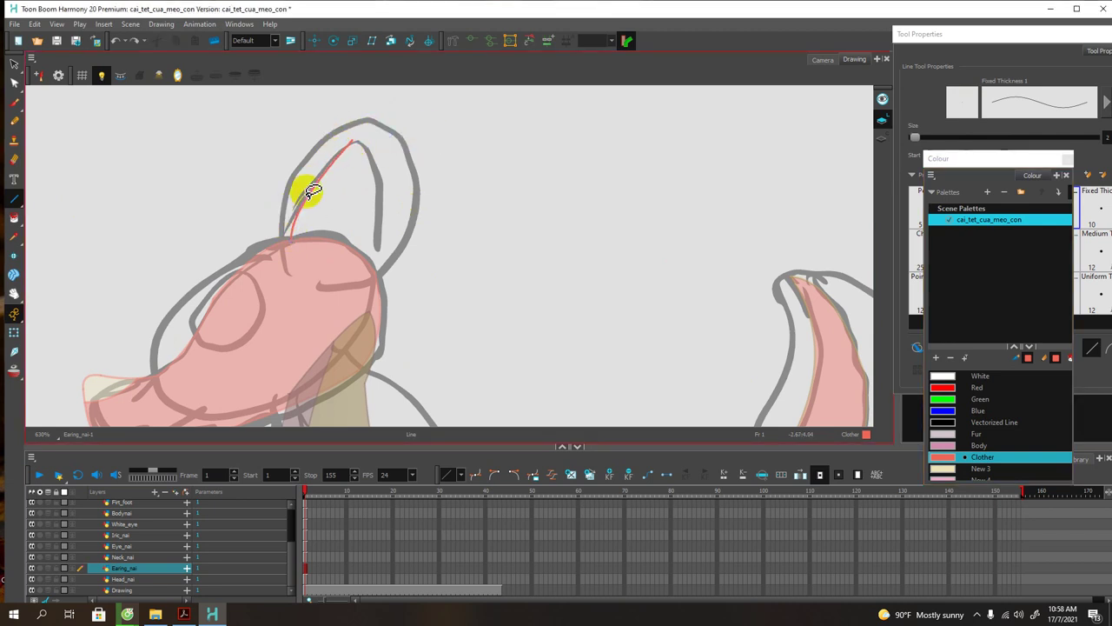
{"action": "mouse_move", "coordinate": [353, 142]}
{"action": "left_mouse_down"}
{"action": "mouse_move", "coordinate": [373, 162]}
{"action": "mouse_move", "coordinate": [377, 266]}
{"action": "mouse_move", "coordinate": [400, 206]}
{"action": "left_mouse_up"}
{"action": "mouse_move", "coordinate": [294, 239]}
{"action": "left_mouse_down"}
{"action": "mouse_move", "coordinate": [373, 269]}
{"action": "mouse_move", "coordinate": [331, 276]}
{"action": "mouse_move", "coordinate": [326, 228]}
{"action": "mouse_move", "coordinate": [353, 198]}
{"action": "left_mouse_up"}
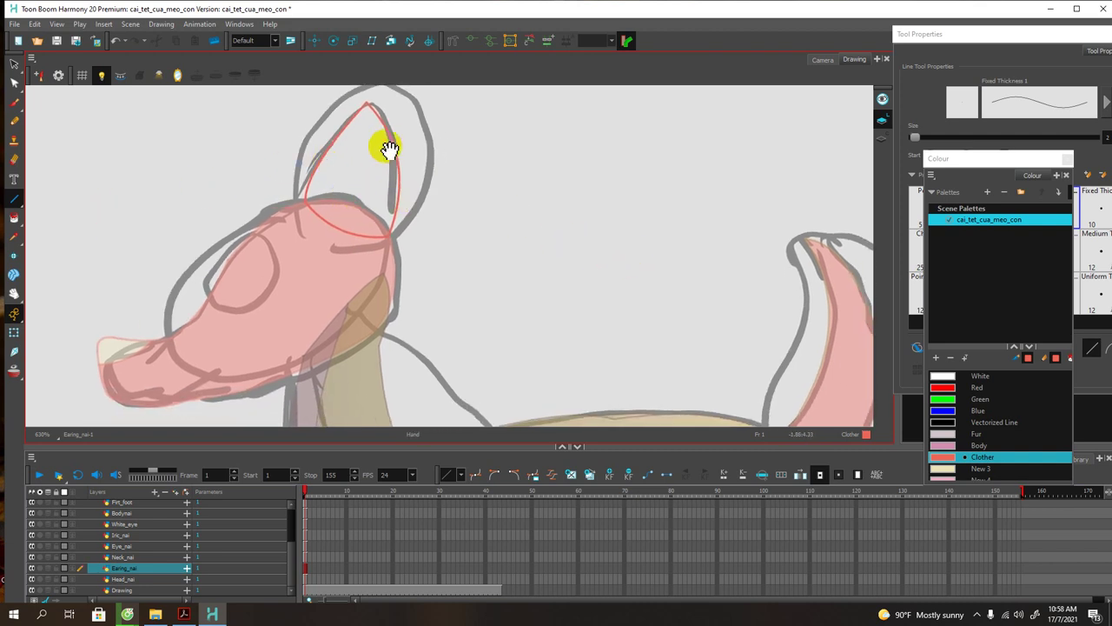
Step: Divide the ear into three sections with two curved lines running from its tip to its base
{"action": "scroll", "coordinate": [390, 149], "scroll_direction": "up", "scroll_amount": 1}
{"action": "mouse_move", "coordinate": [371, 115]}
{"action": "left_mouse_down"}
{"action": "mouse_move", "coordinate": [362, 174]}
{"action": "mouse_move", "coordinate": [325, 232]}
{"action": "mouse_move", "coordinate": [345, 211]}
{"action": "left_mouse_up"}
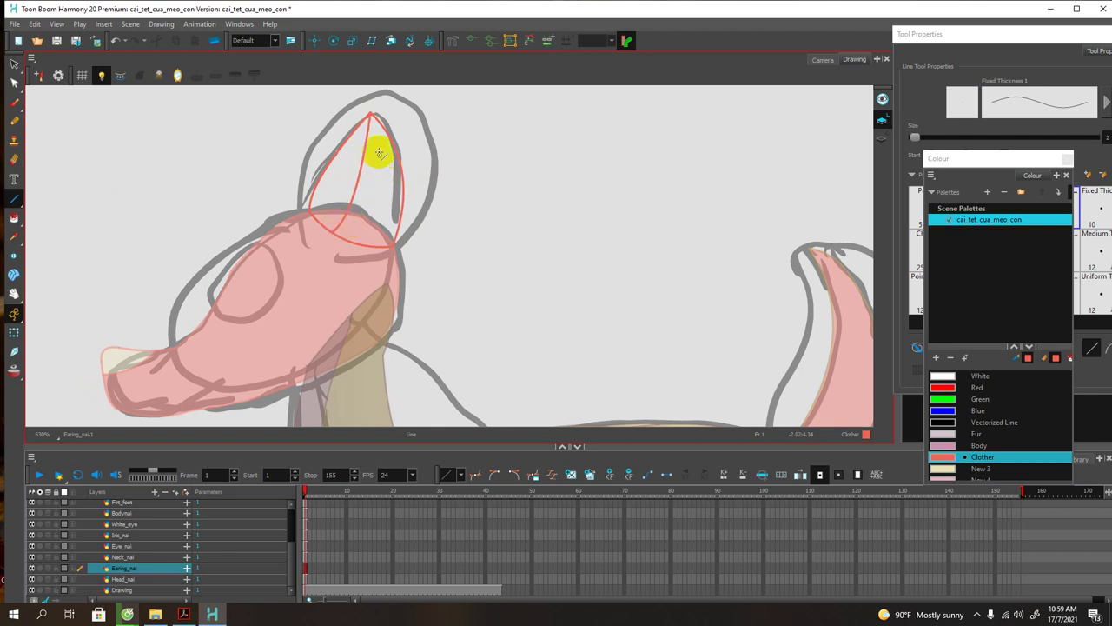
{"action": "left_click_drag", "start_coordinate": [369, 131], "coordinate": [367, 235]}
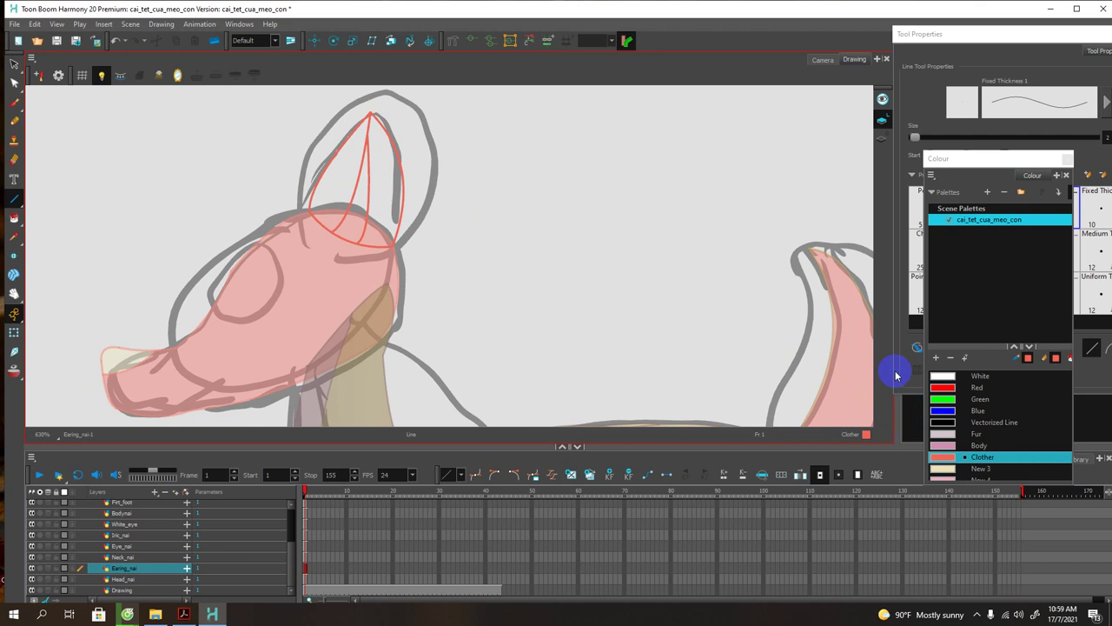
Step: Paint the ear's front section with the New 6 colour and its middle section with New 5
{"action": "scroll", "coordinate": [963, 434], "scroll_direction": "down", "scroll_amount": 3}
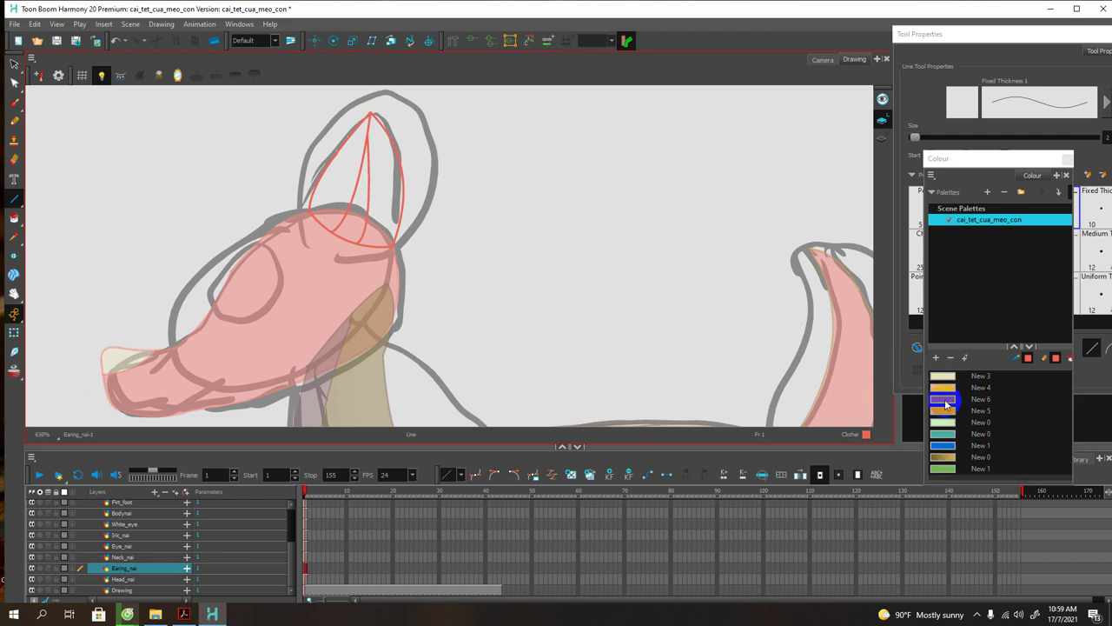
{"action": "left_click", "coordinate": [945, 399]}
{"action": "left_click", "coordinate": [14, 218]}
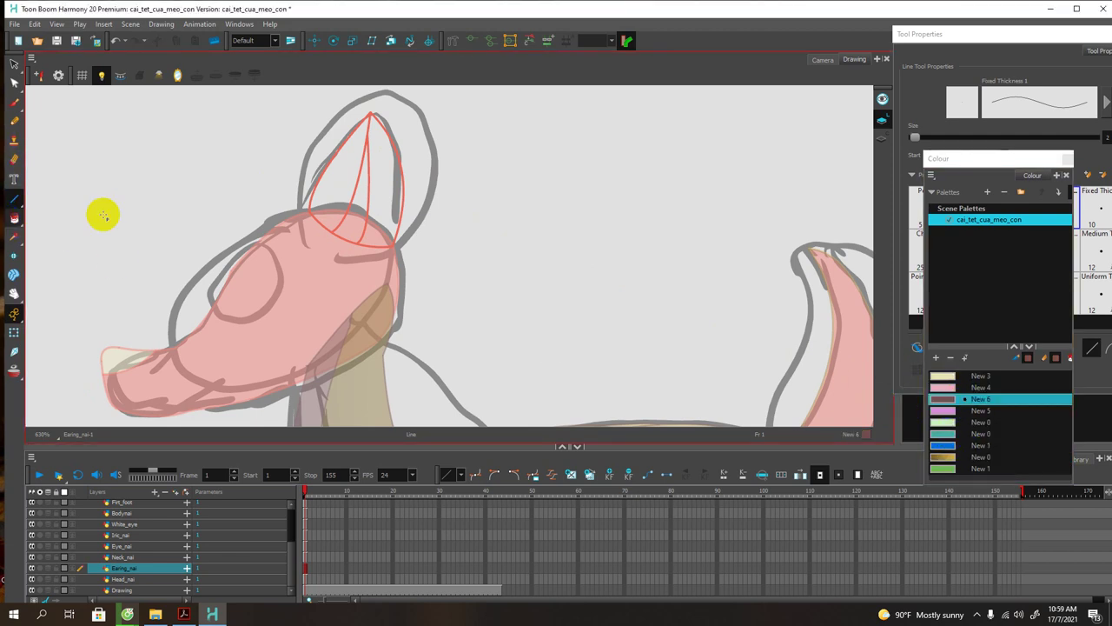
{"action": "left_click", "coordinate": [336, 201]}
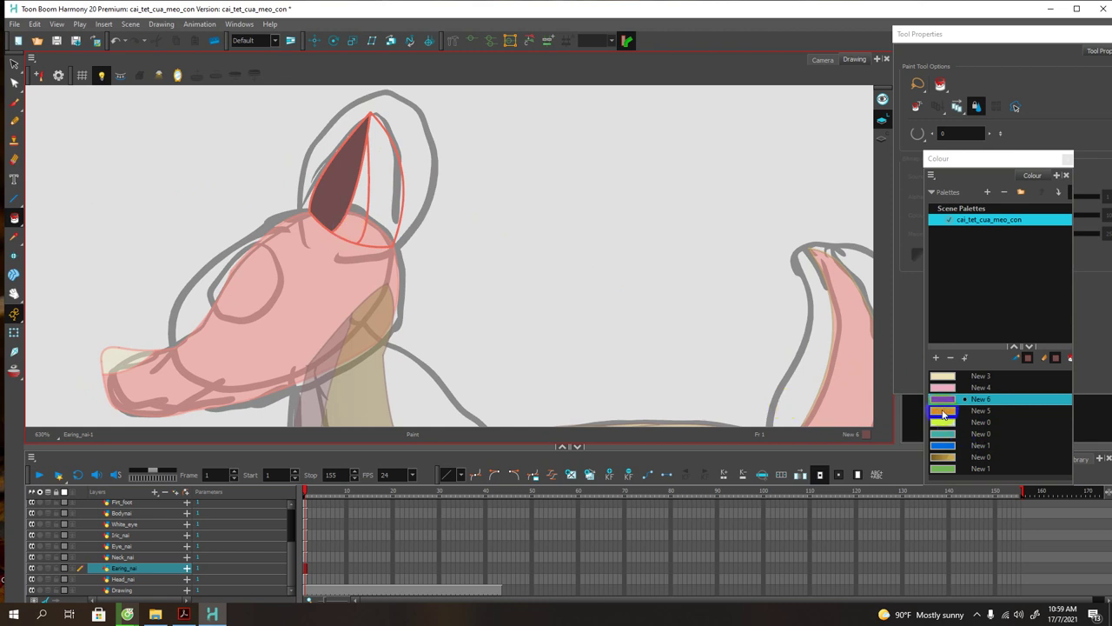
{"action": "left_click", "coordinate": [944, 412]}
{"action": "left_click", "coordinate": [349, 207]}
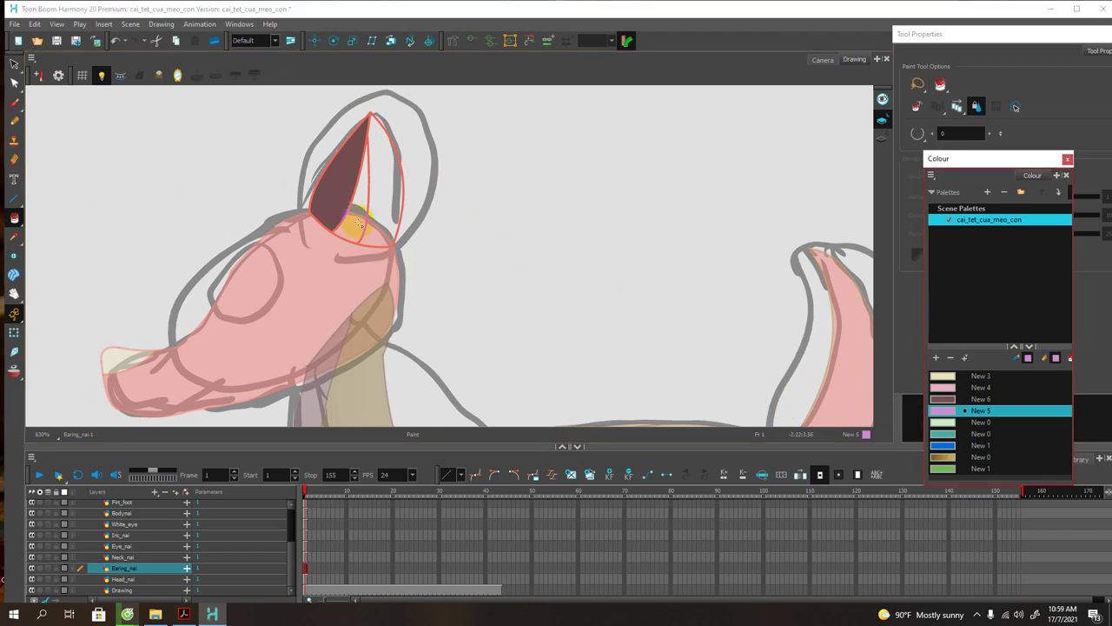
{"action": "left_click", "coordinate": [358, 224]}
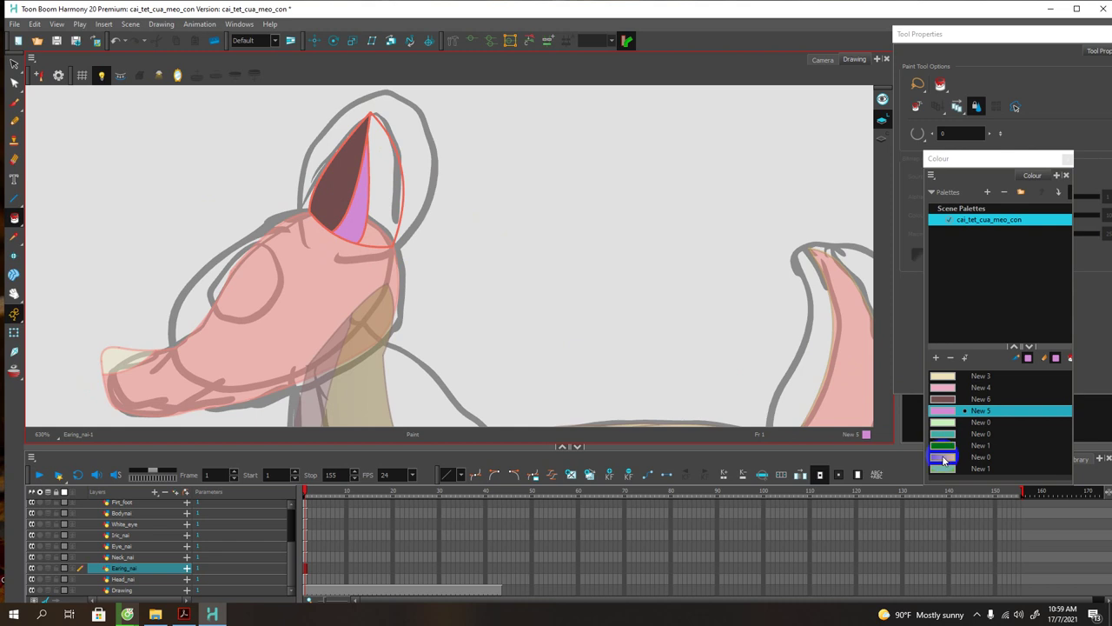
Step: Paint the ear's remaining rear section with the Clother colour
{"action": "scroll", "coordinate": [946, 412], "scroll_direction": "up", "scroll_amount": 1}
{"action": "left_click", "coordinate": [945, 412]}
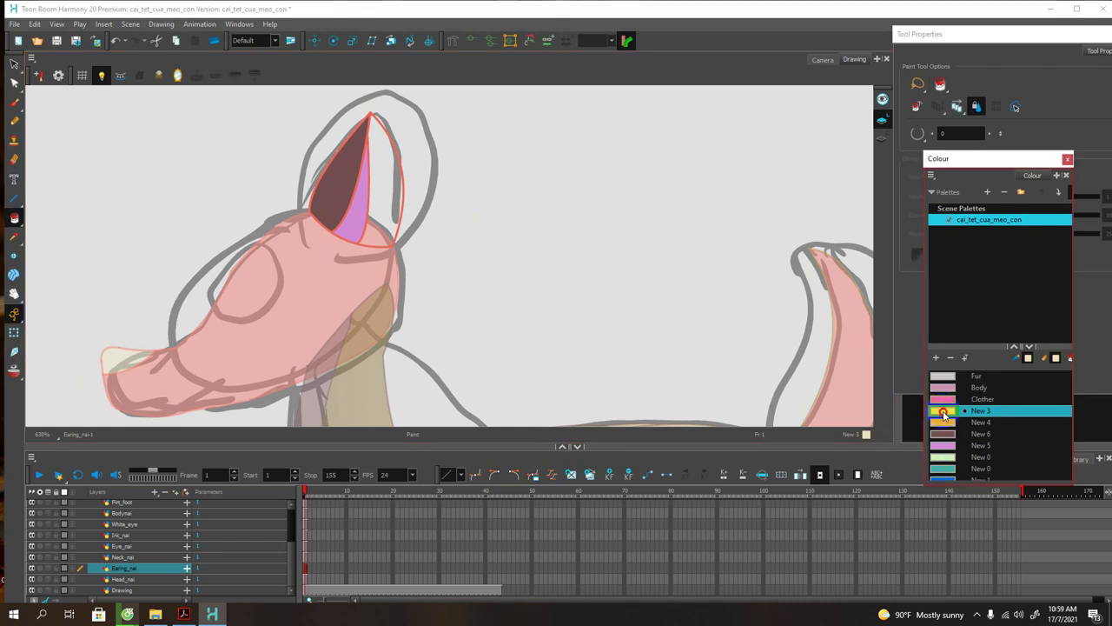
{"action": "left_click", "coordinate": [945, 399]}
{"action": "left_click", "coordinate": [392, 223]}
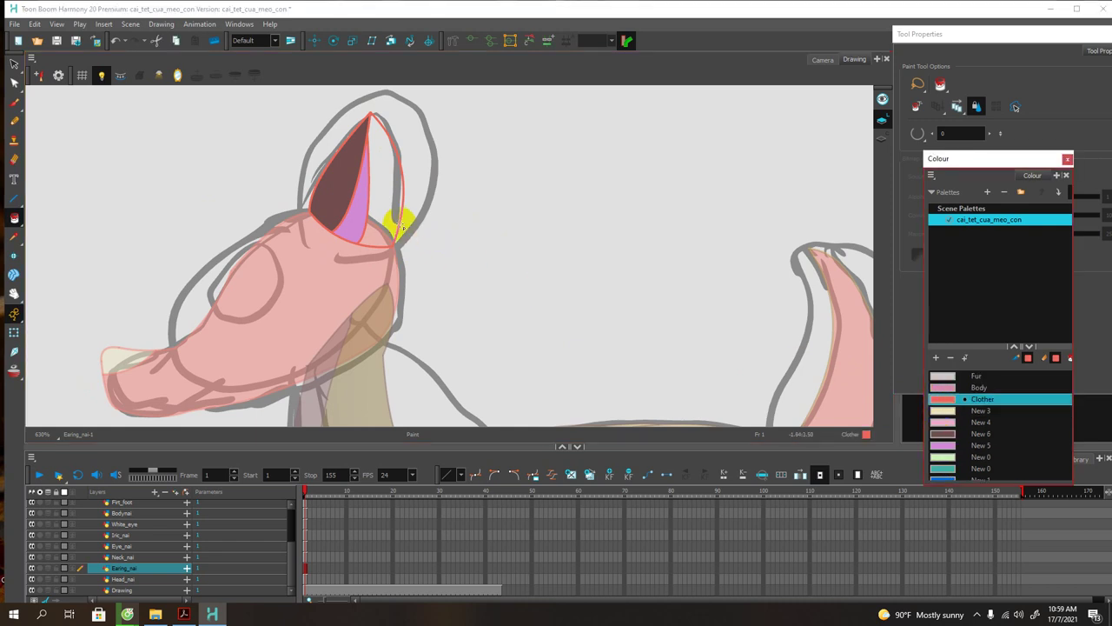
{"action": "left_click", "coordinate": [351, 259]}
{"action": "scroll", "coordinate": [351, 259], "scroll_direction": "down", "scroll_amount": 5}
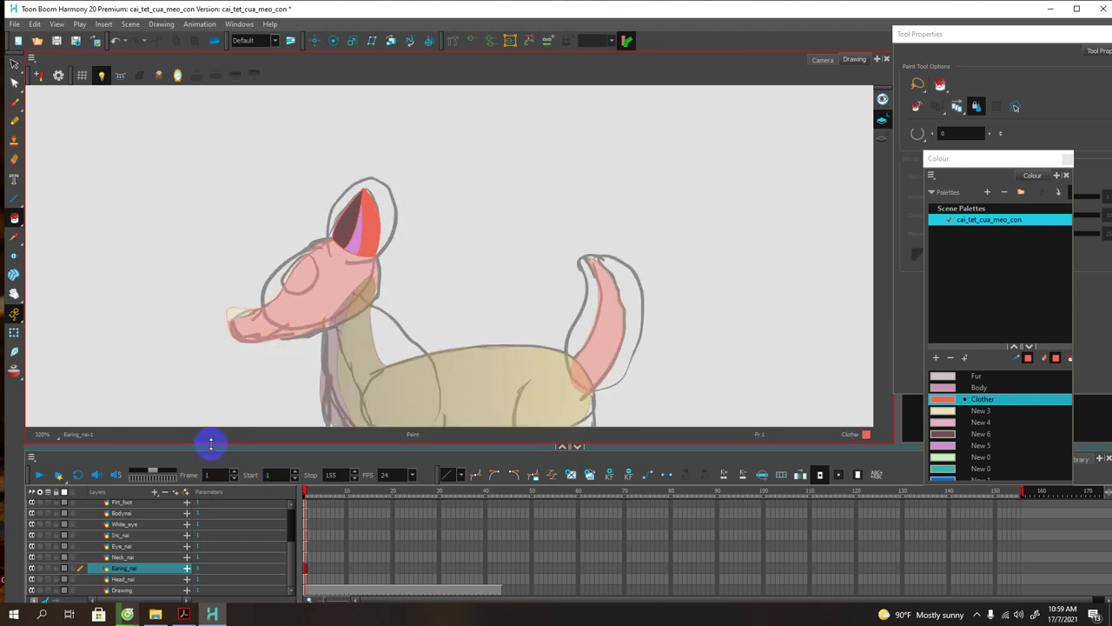
Step: On the Eye_nai layer, outline the deer's eye with curved Black lines following the sketch
{"action": "left_click_drag", "start_coordinate": [211, 444], "coordinate": [206, 398]}
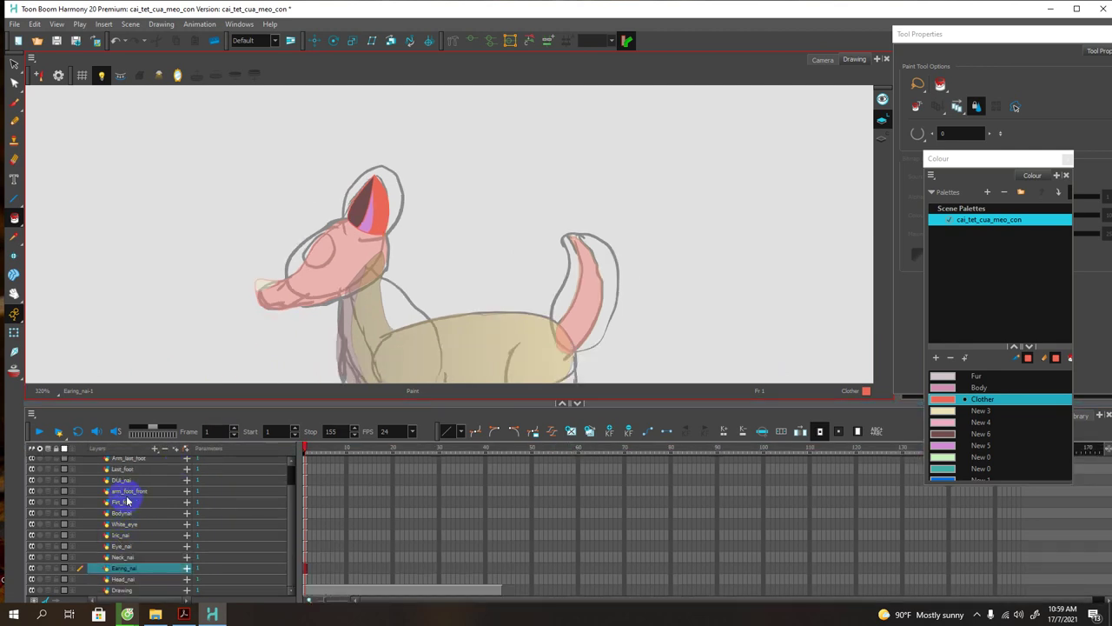
{"action": "scroll", "coordinate": [127, 504], "scroll_direction": "up", "scroll_amount": 1}
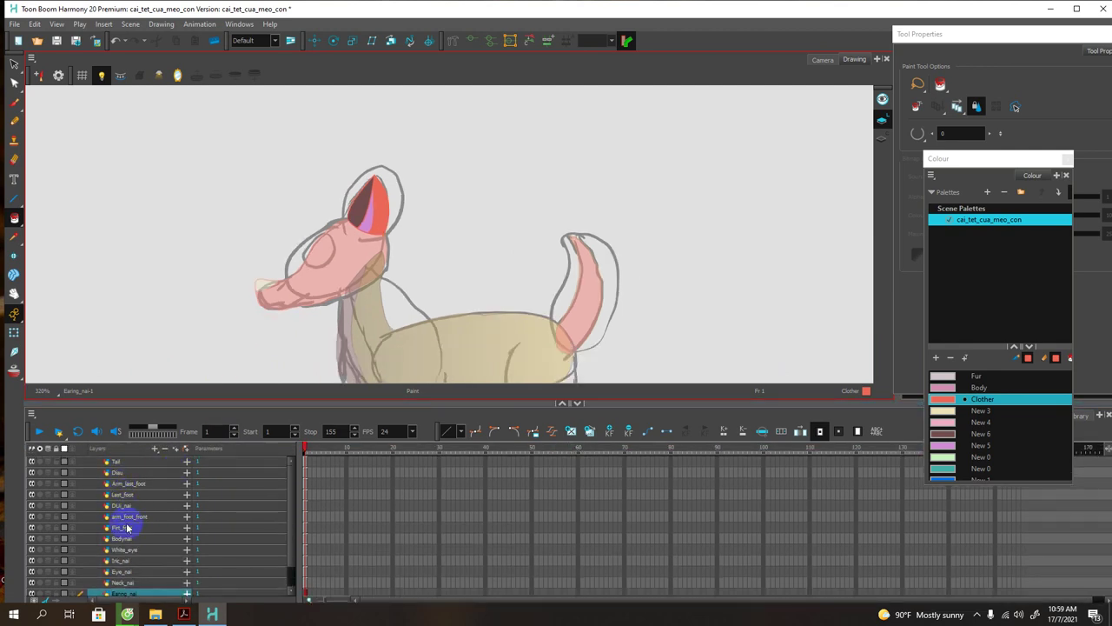
{"action": "scroll", "coordinate": [128, 528], "scroll_direction": "down", "scroll_amount": 1}
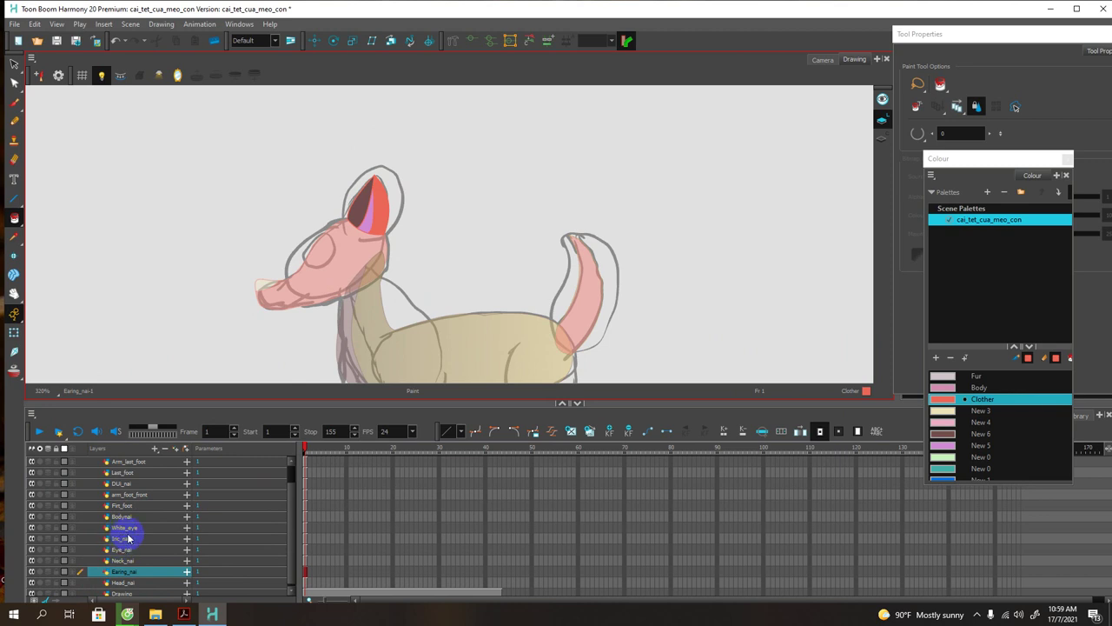
{"action": "left_click", "coordinate": [120, 550]}
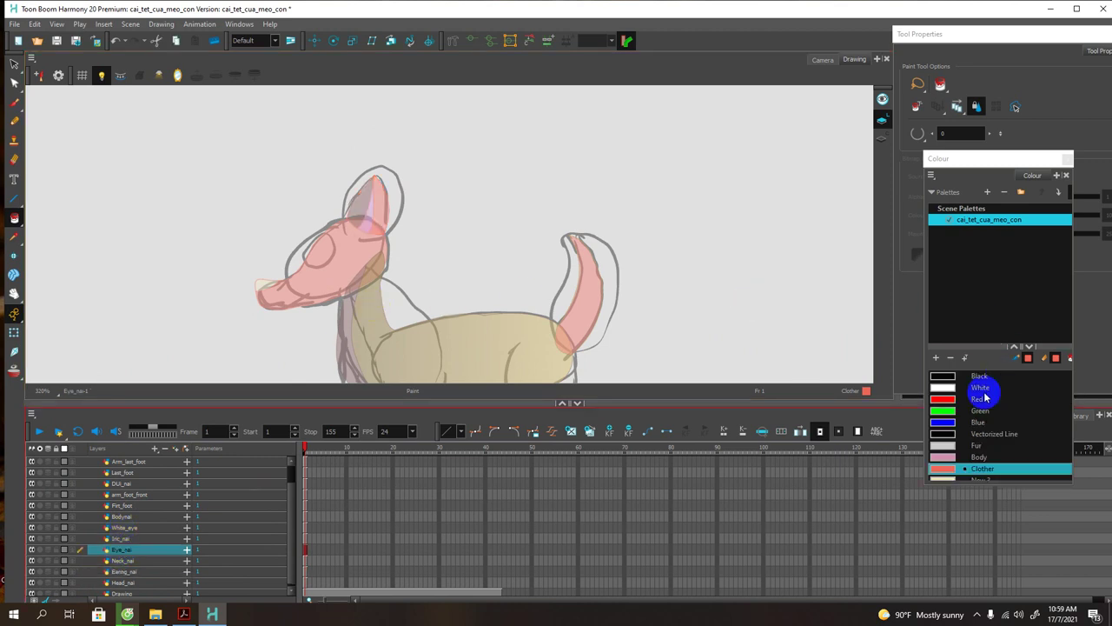
{"action": "left_click", "coordinate": [942, 379]}
{"action": "scroll", "coordinate": [429, 298], "scroll_direction": "up", "scroll_amount": 2}
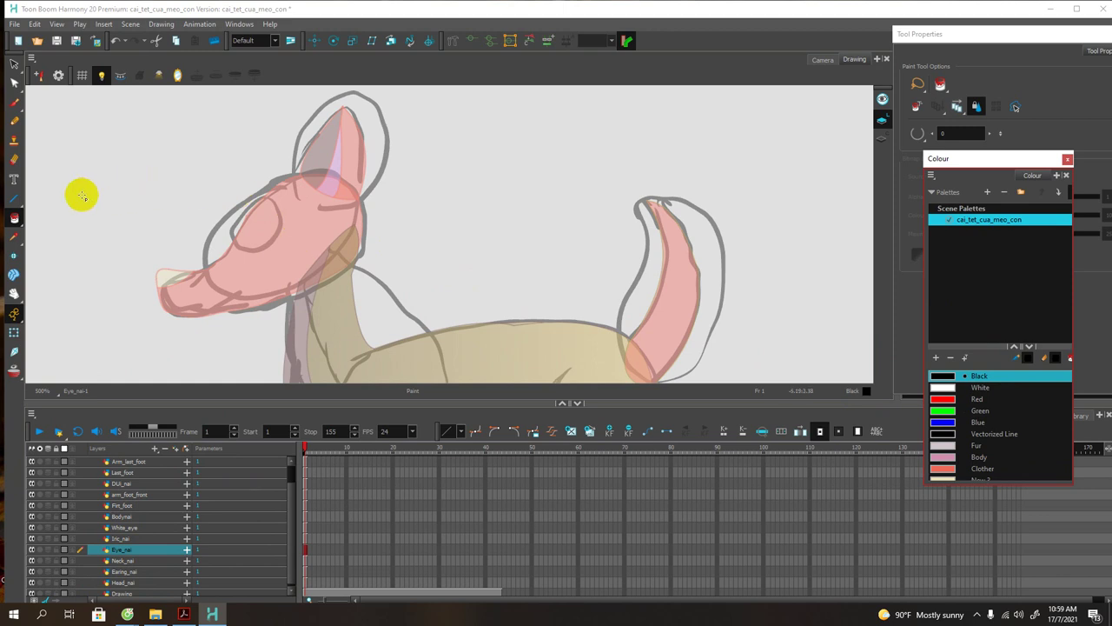
{"action": "left_click", "coordinate": [13, 199]}
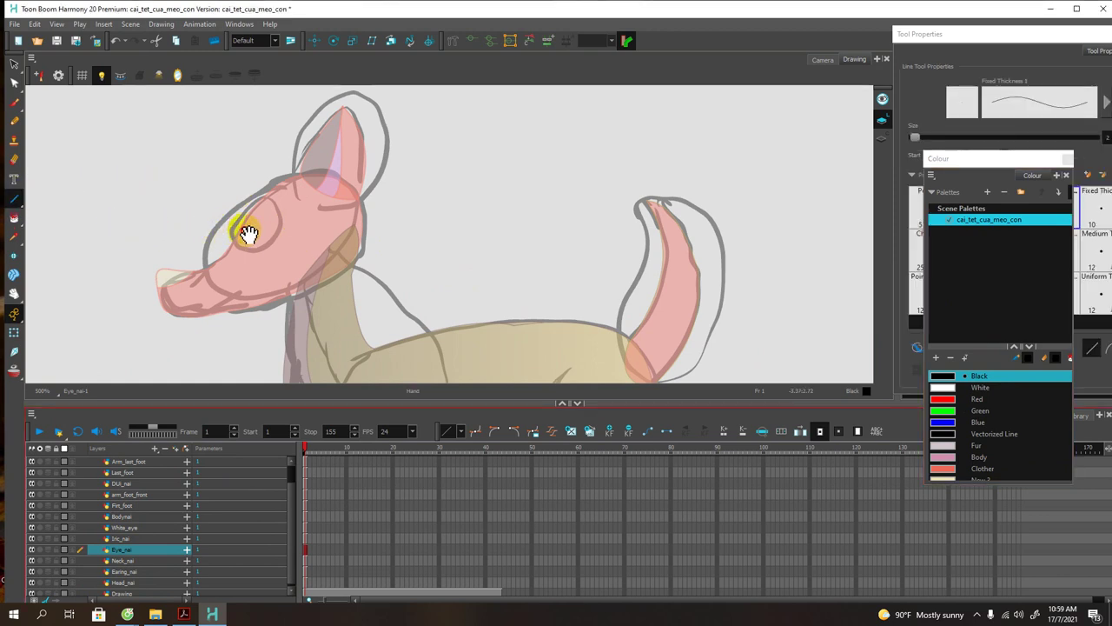
{"action": "mouse_move", "coordinate": [249, 231]}
{"action": "left_mouse_down"}
{"action": "mouse_move", "coordinate": [293, 211]}
{"action": "mouse_move", "coordinate": [312, 184]}
{"action": "mouse_move", "coordinate": [270, 232]}
{"action": "mouse_move", "coordinate": [336, 246]}
{"action": "left_mouse_up"}
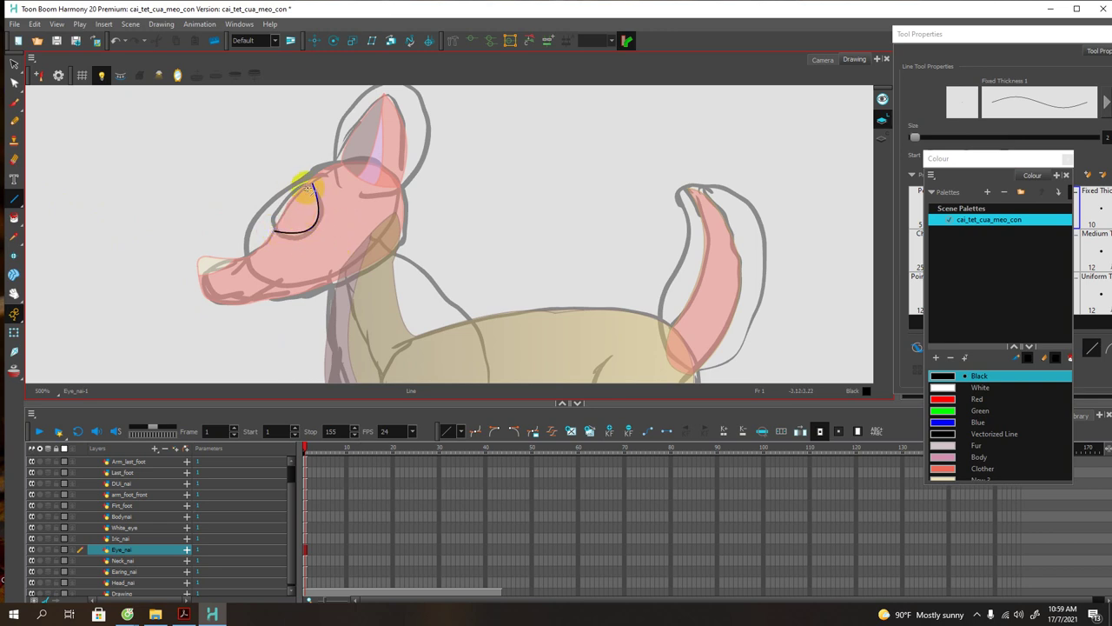
{"action": "mouse_move", "coordinate": [311, 184]}
{"action": "left_mouse_down"}
{"action": "mouse_move", "coordinate": [278, 200]}
{"action": "mouse_move", "coordinate": [274, 229]}
{"action": "mouse_move", "coordinate": [279, 200]}
{"action": "left_mouse_up"}
{"action": "scroll", "coordinate": [296, 205], "scroll_direction": "down", "scroll_amount": 2}
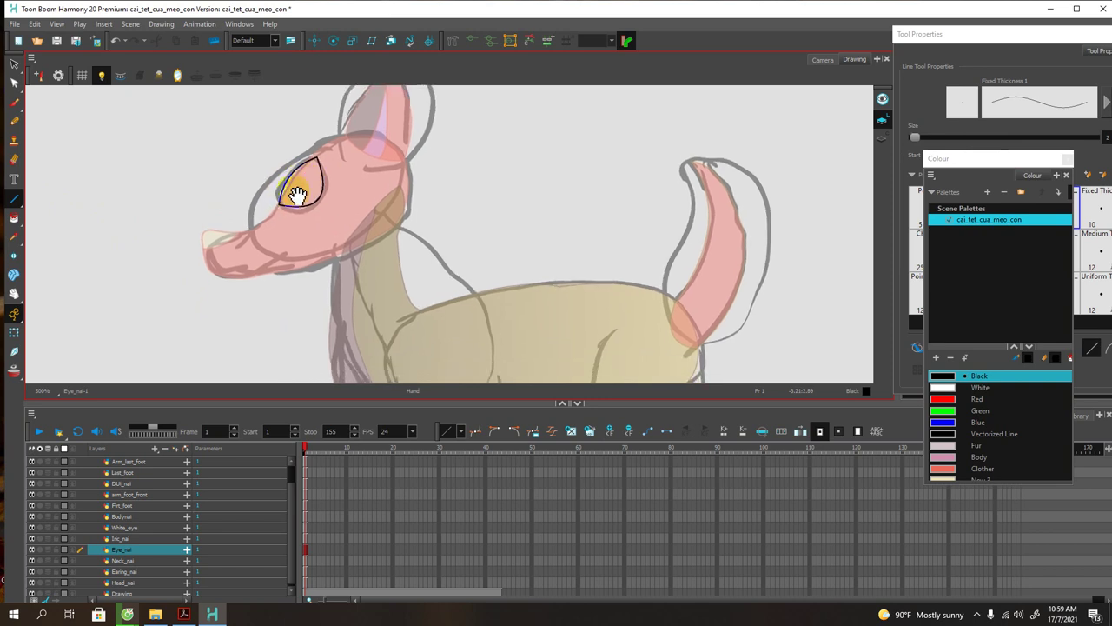
Step: On the iris layer, draw a teardrop-shaped iris inside the front of the eye and fill it with Black
{"action": "left_click", "coordinate": [119, 538]}
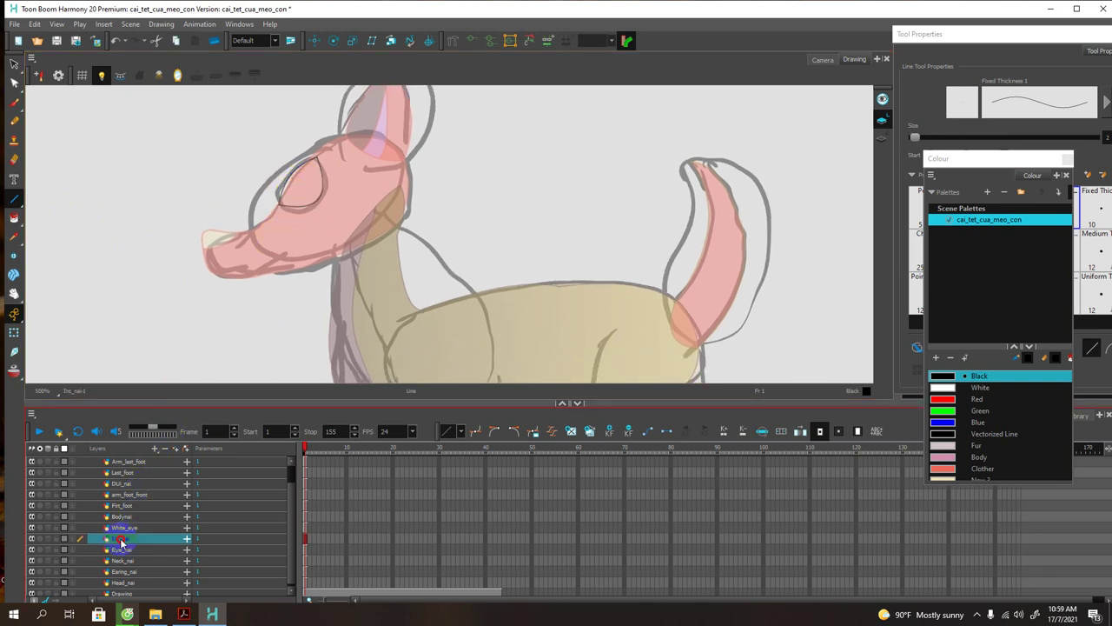
{"action": "left_click_drag", "start_coordinate": [276, 288], "coordinate": [275, 320]}
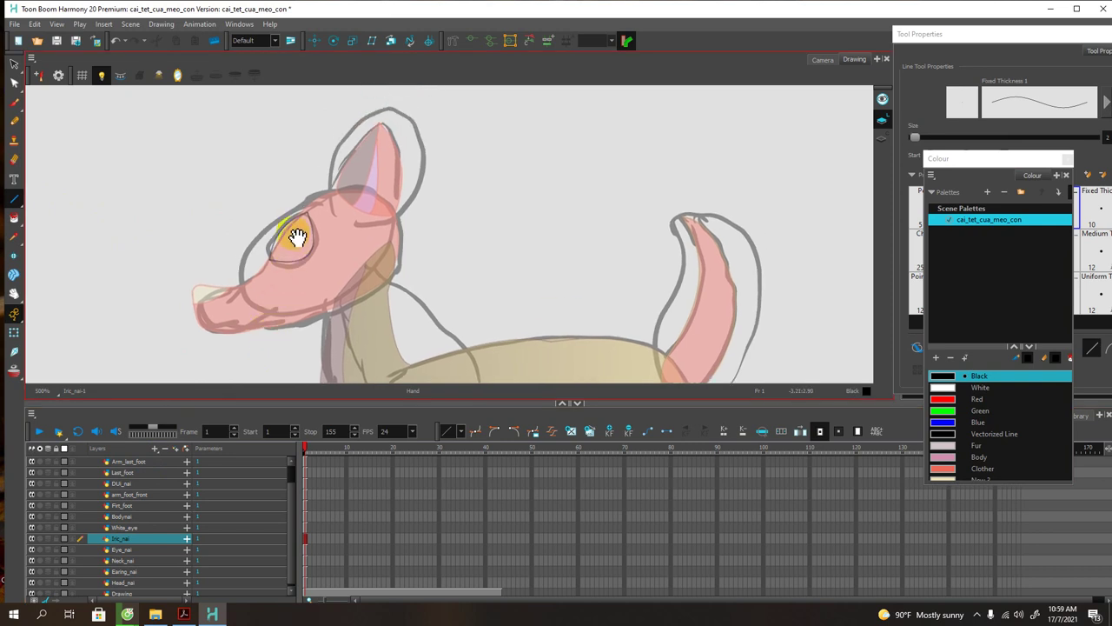
{"action": "left_click_drag", "start_coordinate": [298, 236], "coordinate": [298, 249]}
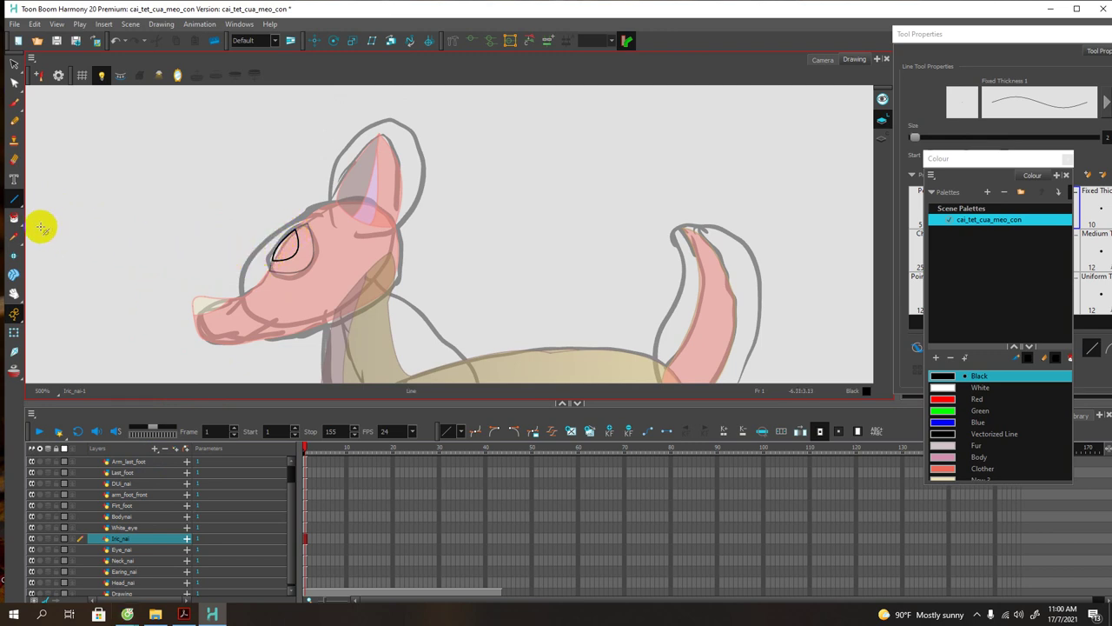
{"action": "left_click", "coordinate": [13, 219]}
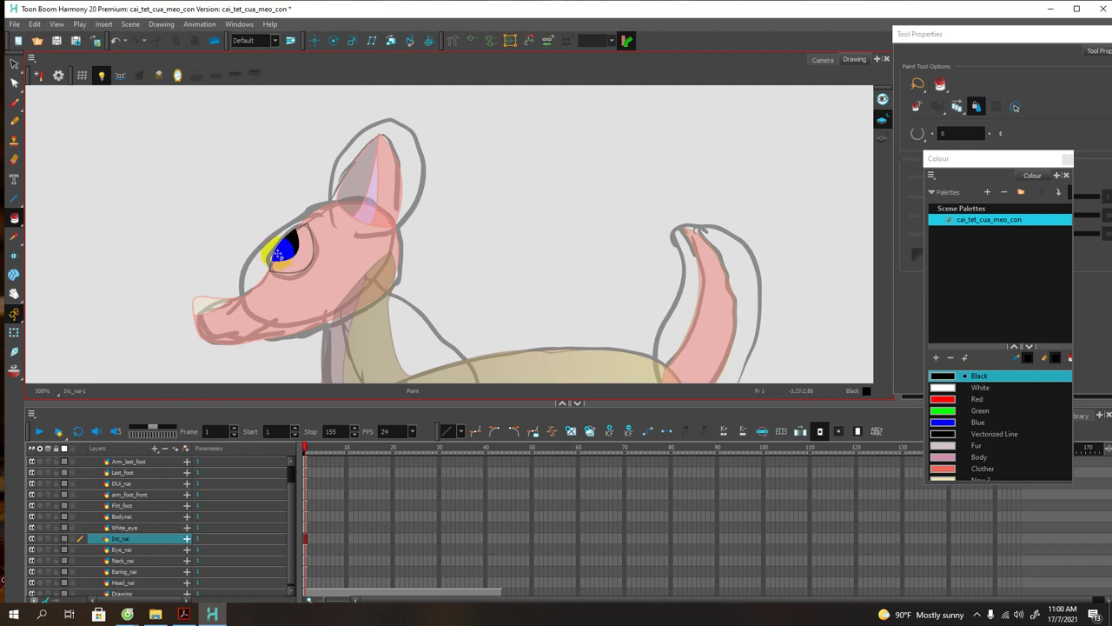
{"action": "left_click", "coordinate": [280, 252]}
{"action": "scroll", "coordinate": [287, 261], "scroll_direction": "down", "scroll_amount": 2}
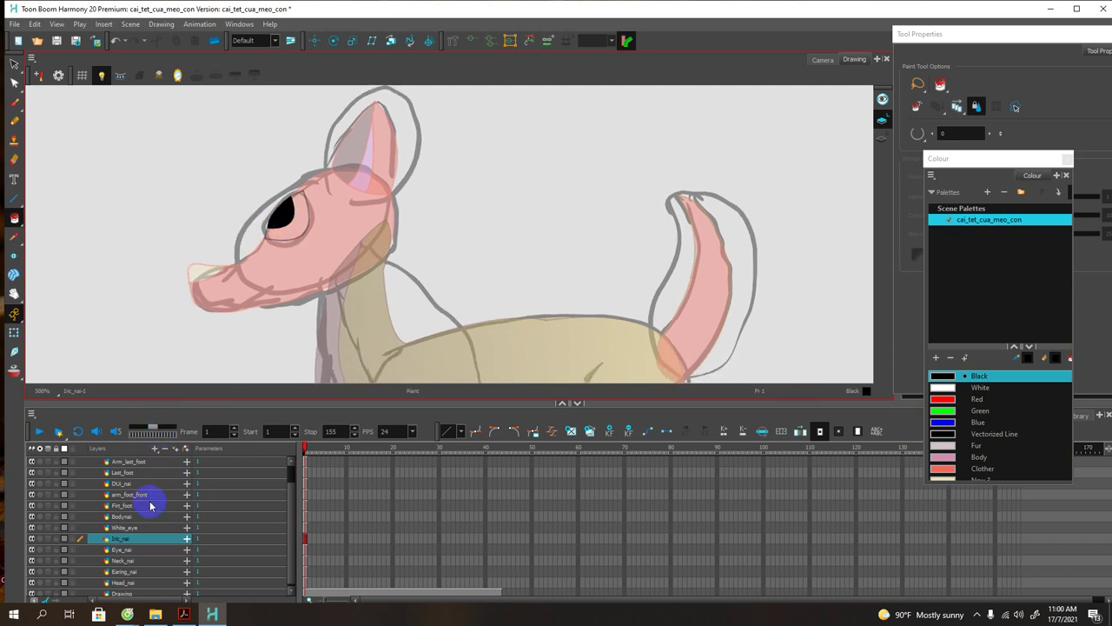
Step: On the White_eye layer, outline the white of the eye with curved Black lines following the sketch and fill it with White
{"action": "left_click", "coordinate": [131, 527]}
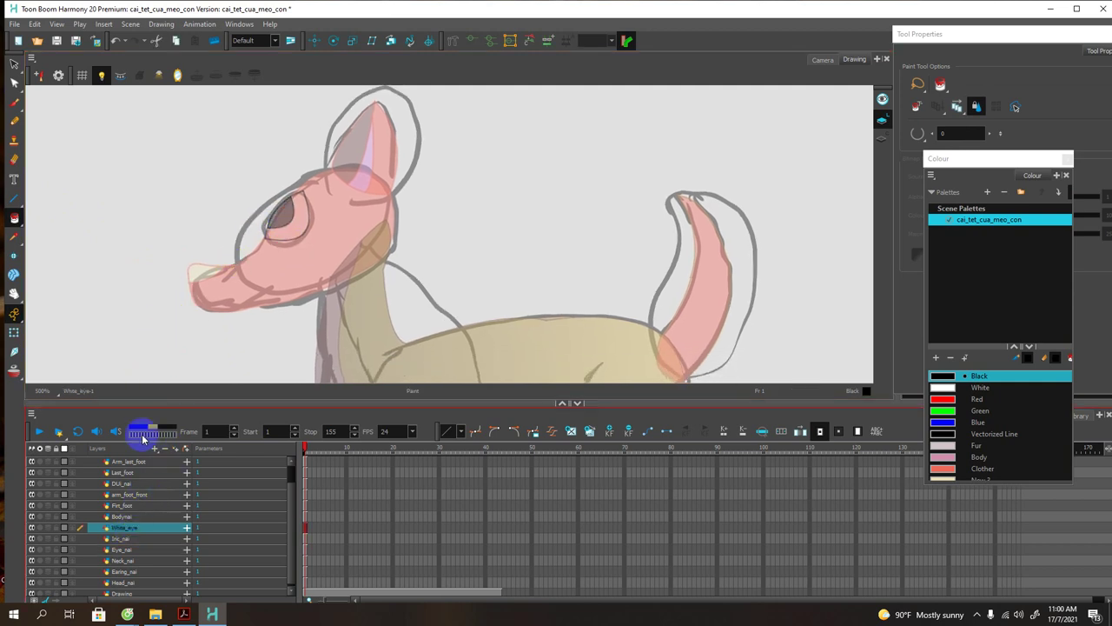
{"action": "left_click", "coordinate": [14, 199]}
{"action": "scroll", "coordinate": [217, 249], "scroll_direction": "right", "scroll_amount": 2}
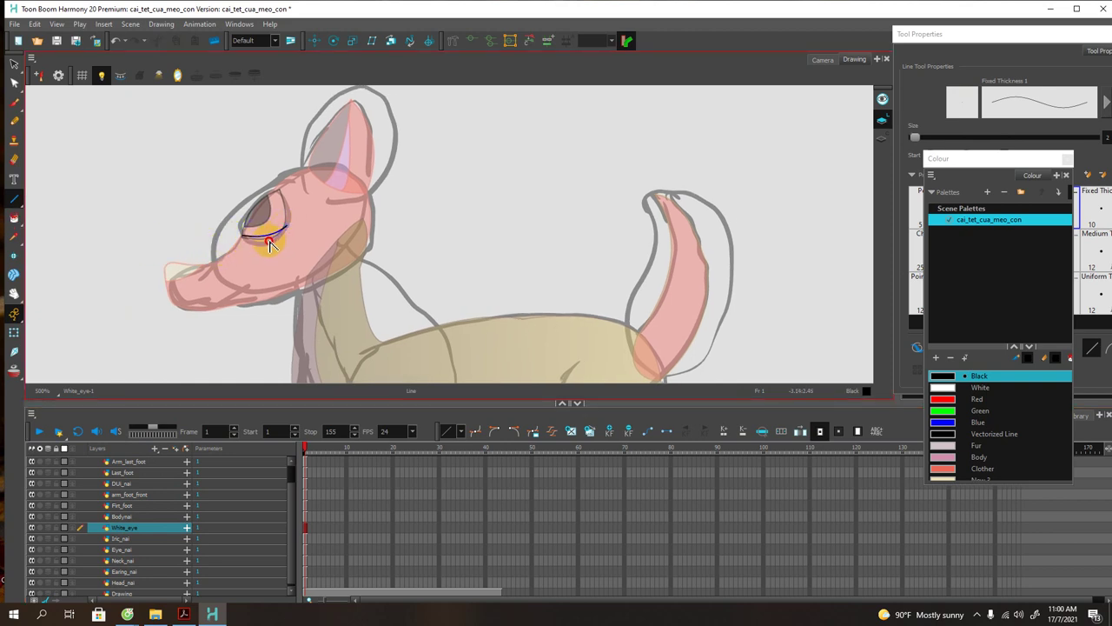
{"action": "mouse_move", "coordinate": [266, 251]}
{"action": "left_mouse_down"}
{"action": "mouse_move", "coordinate": [259, 238]}
{"action": "mouse_move", "coordinate": [274, 246]}
{"action": "mouse_move", "coordinate": [288, 212]}
{"action": "mouse_move", "coordinate": [269, 179]}
{"action": "mouse_move", "coordinate": [249, 188]}
{"action": "left_mouse_up"}
{"action": "left_click", "coordinate": [14, 218]}
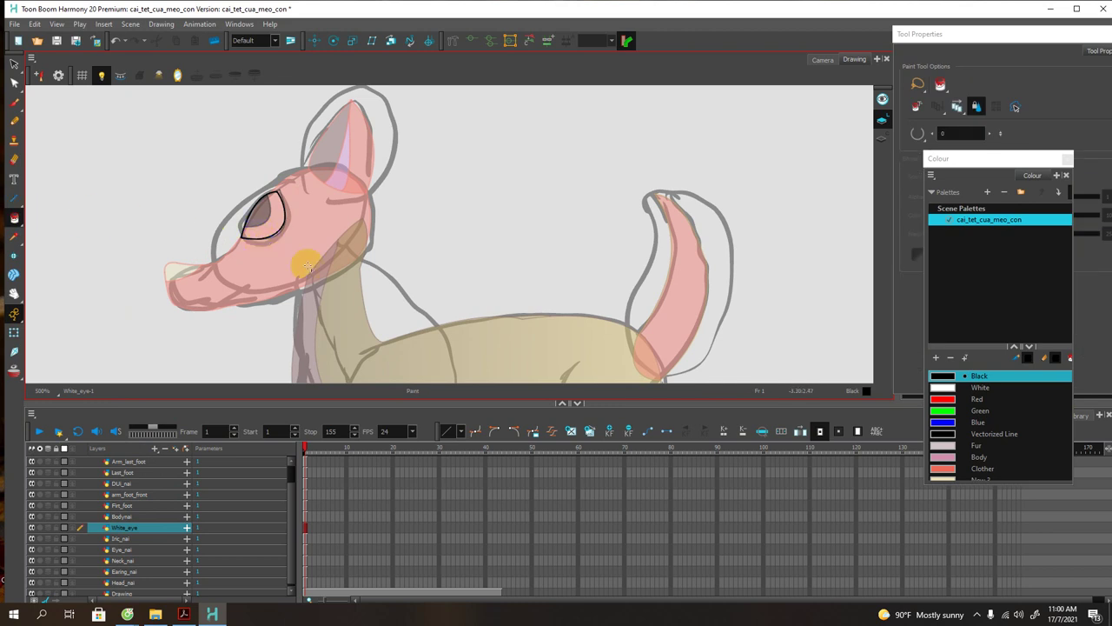
{"action": "left_click", "coordinate": [951, 386]}
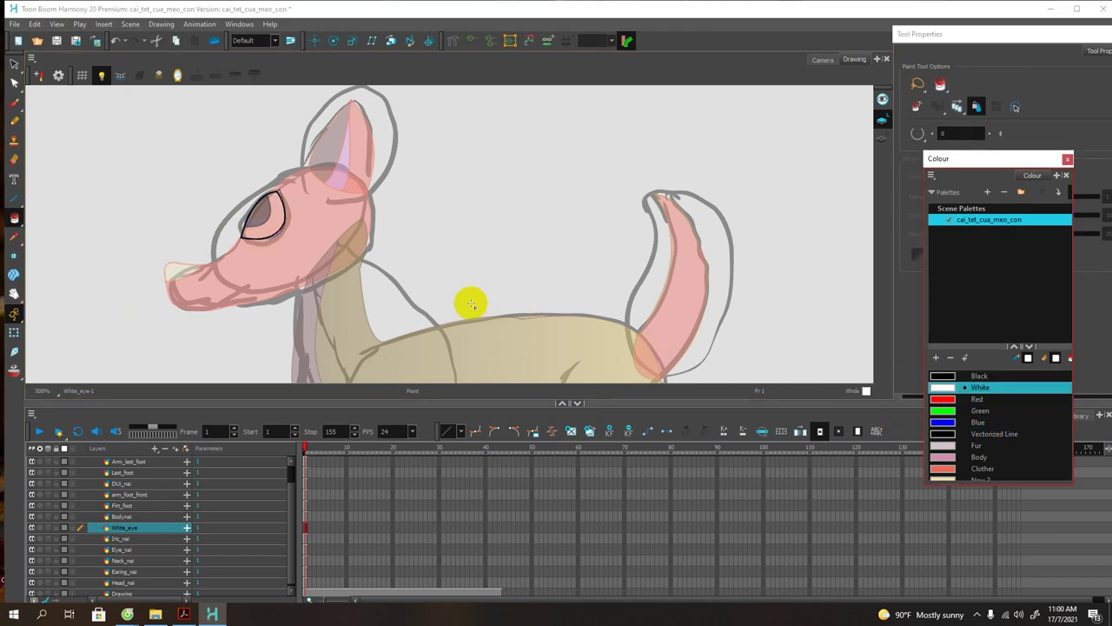
{"action": "left_click", "coordinate": [274, 228]}
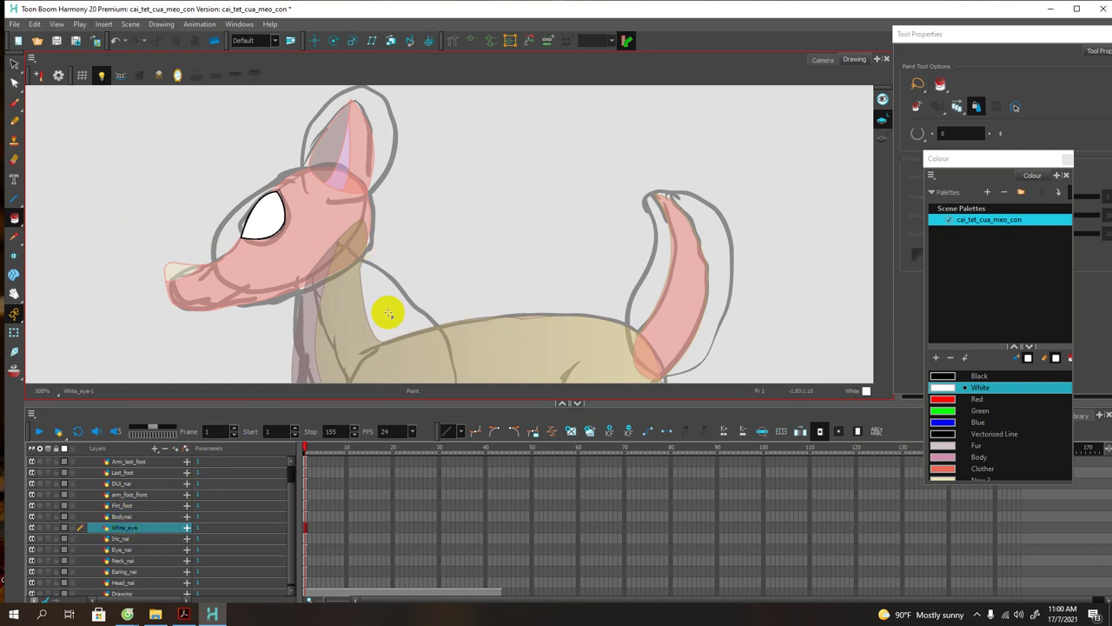
Step: Nest the DUI_nai layer under Firt_foot and the arm_foot_front layer under DUI_nai to build the front leg hierarchy
{"action": "scroll", "coordinate": [390, 311], "scroll_direction": "down", "scroll_amount": 3}
{"action": "scroll", "coordinate": [396, 320], "scroll_direction": "up", "scroll_amount": 2}
{"action": "scroll", "coordinate": [408, 328], "scroll_direction": "down", "scroll_amount": 2}
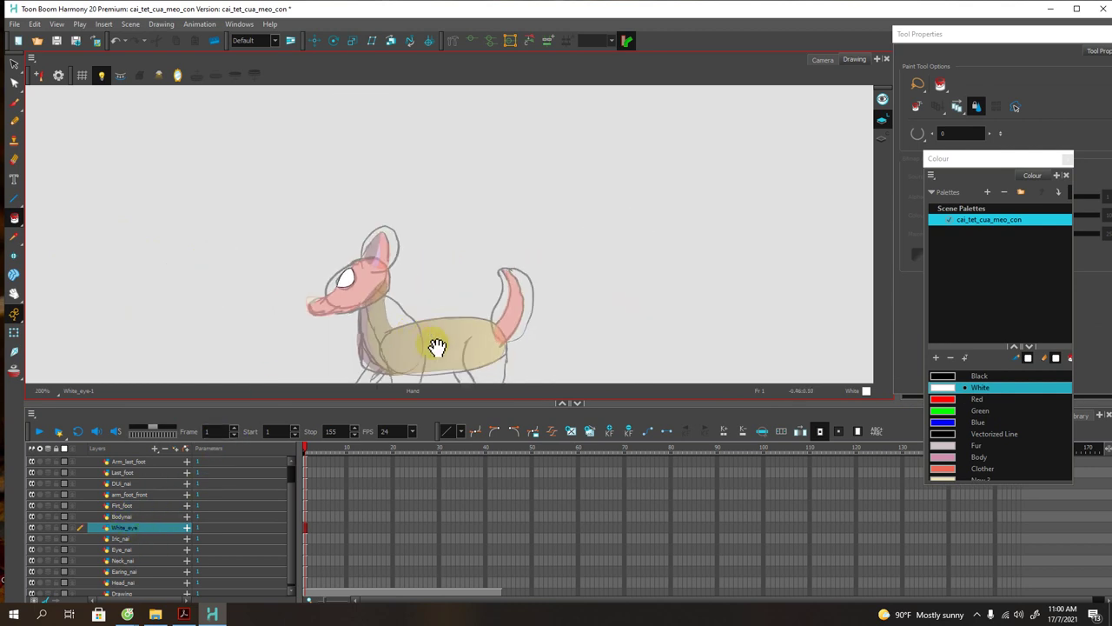
{"action": "scroll", "coordinate": [437, 348], "scroll_direction": "down", "scroll_amount": 1}
{"action": "left_click_drag", "start_coordinate": [437, 348], "coordinate": [455, 217]}
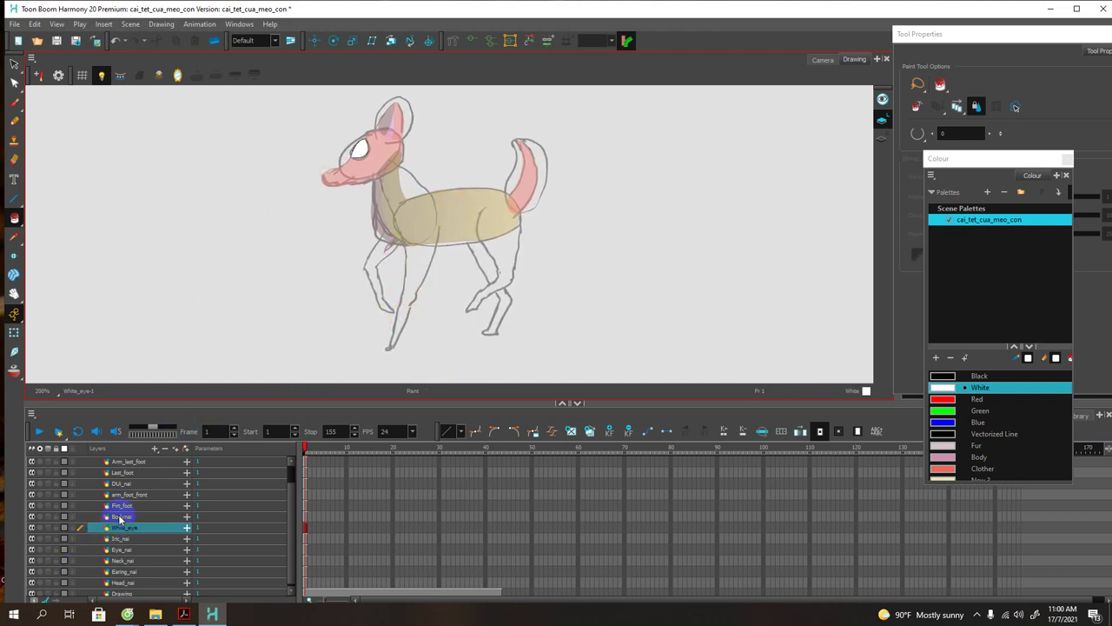
{"action": "left_click_drag", "start_coordinate": [126, 516], "coordinate": [118, 524]}
{"action": "left_click", "coordinate": [123, 507]}
{"action": "left_click", "coordinate": [132, 494]}
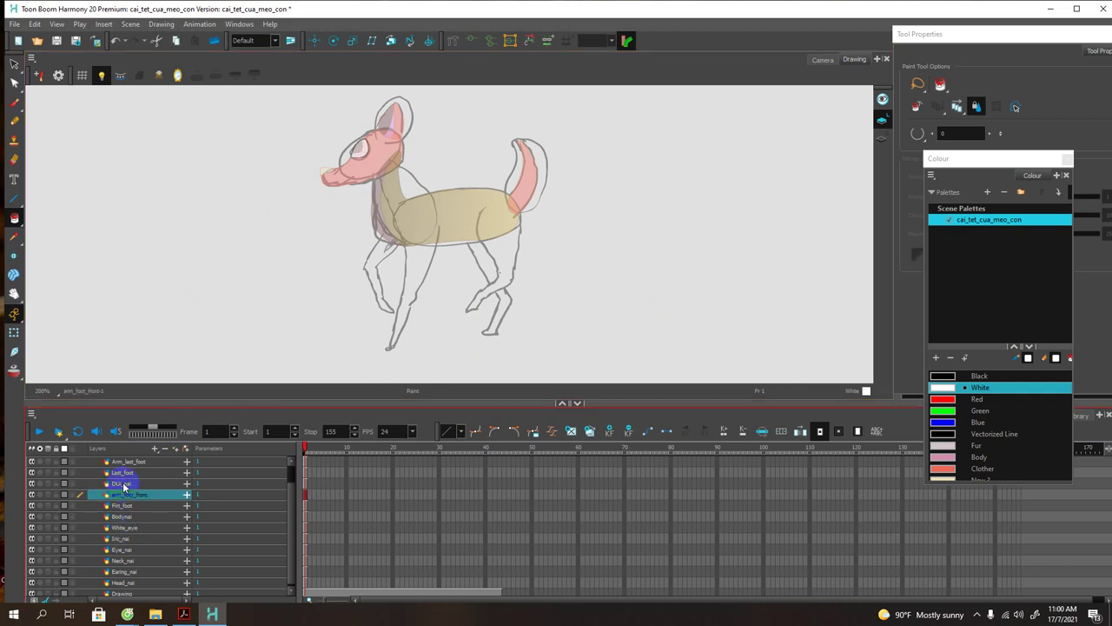
{"action": "left_click", "coordinate": [122, 484]}
{"action": "left_click_drag", "start_coordinate": [128, 507], "coordinate": [128, 513]}
{"action": "left_click", "coordinate": [139, 484]}
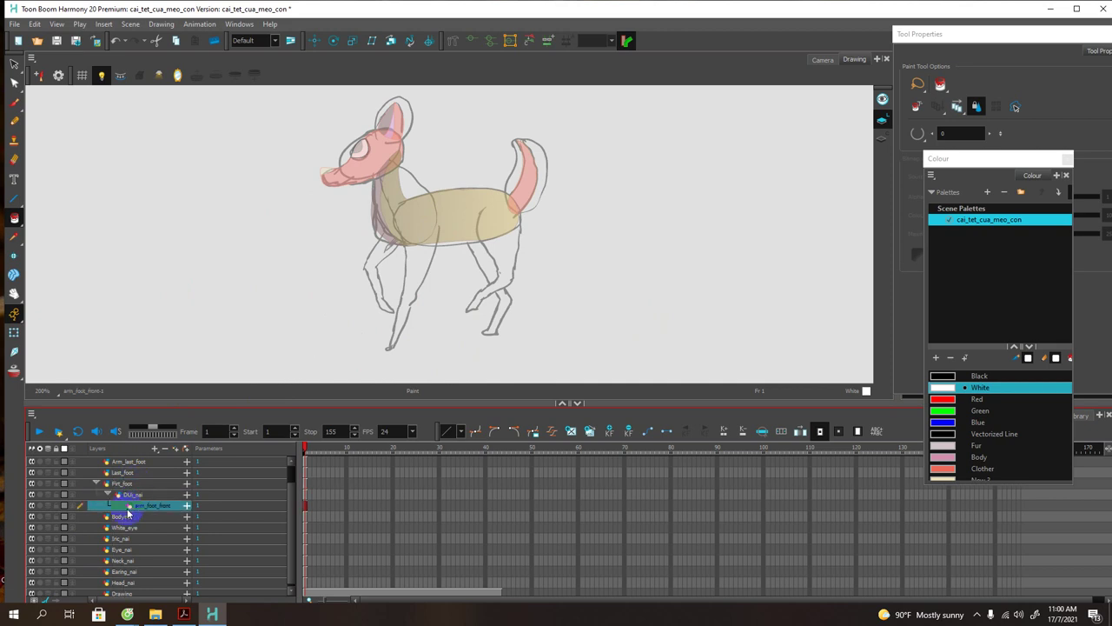
{"action": "left_click", "coordinate": [123, 484]}
{"action": "left_click", "coordinate": [131, 494]}
{"action": "left_click", "coordinate": [136, 507]}
Step: Set up the Line tool on the Firt_foot layer with the gold gradient New 0 colour that matches the body
{"action": "left_click", "coordinate": [124, 485]}
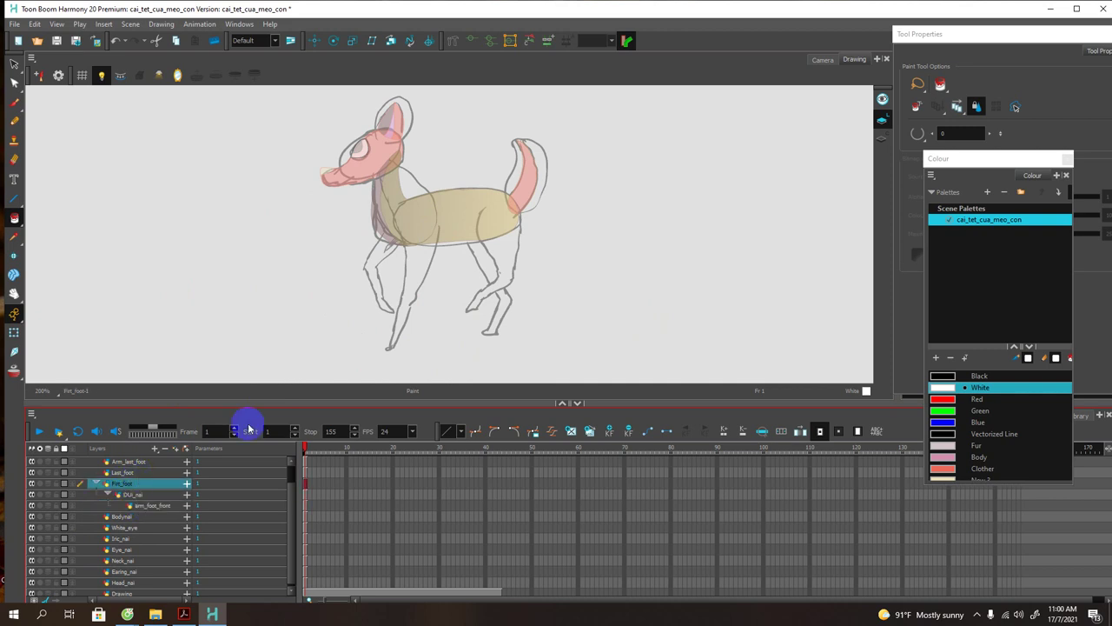
{"action": "scroll", "coordinate": [397, 276], "scroll_direction": "up", "scroll_amount": 2}
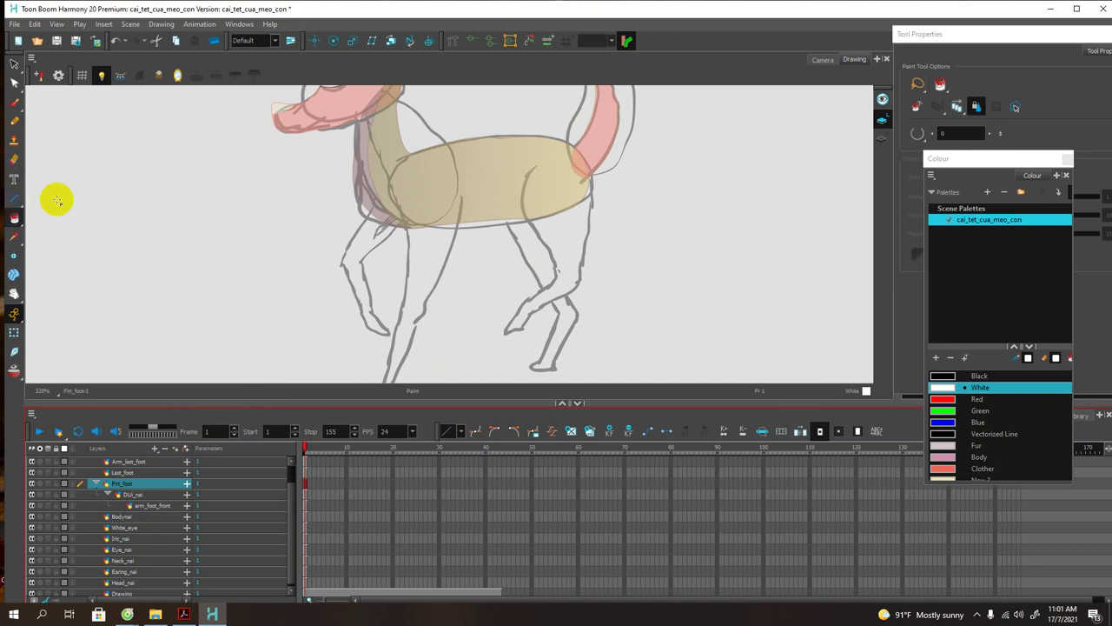
{"action": "left_click", "coordinate": [14, 198]}
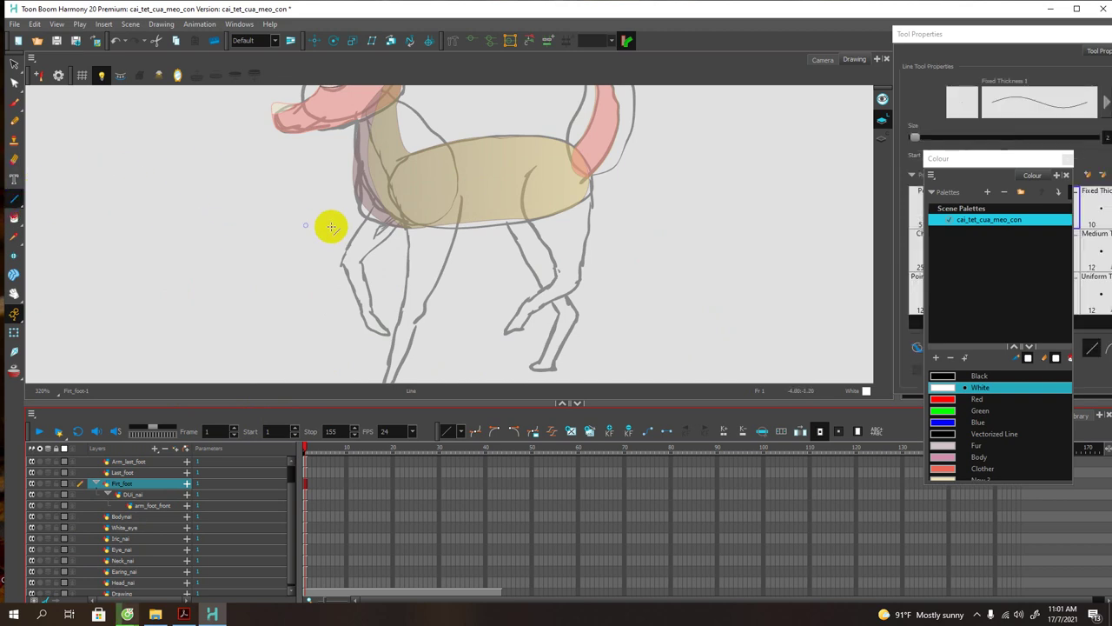
{"action": "mouse_move", "coordinate": [420, 225]}
{"action": "left_mouse_down"}
{"action": "mouse_move", "coordinate": [386, 178]}
{"action": "mouse_move", "coordinate": [377, 288]}
{"action": "mouse_move", "coordinate": [396, 254]}
{"action": "mouse_move", "coordinate": [395, 219]}
{"action": "left_mouse_up"}
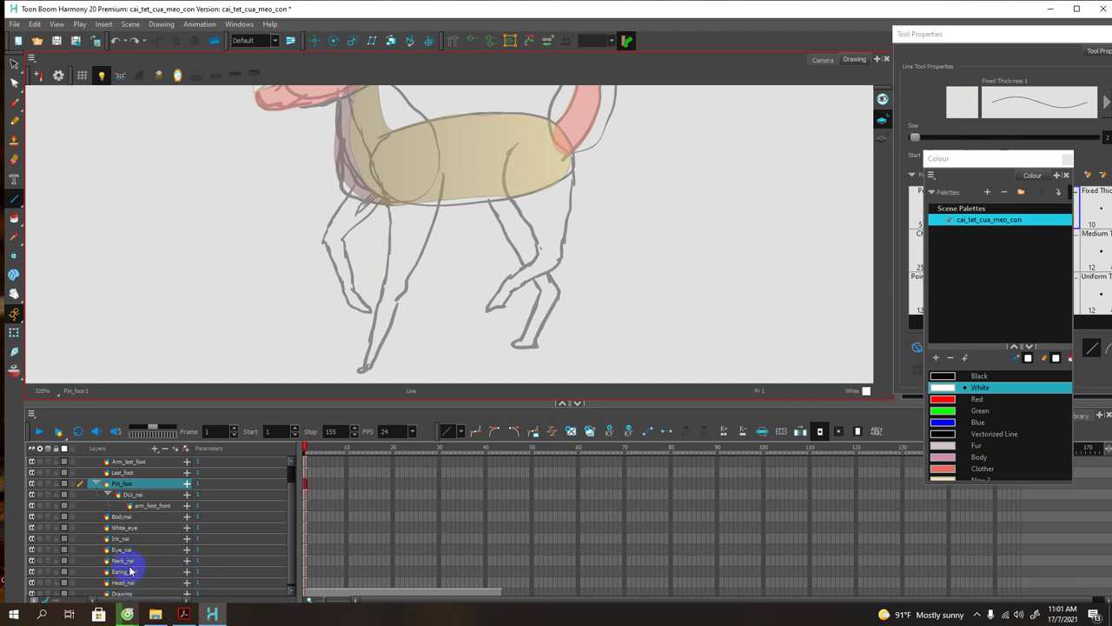
{"action": "scroll", "coordinate": [128, 571], "scroll_direction": "down", "scroll_amount": 1}
{"action": "scroll", "coordinate": [132, 550], "scroll_direction": "up", "scroll_amount": 1}
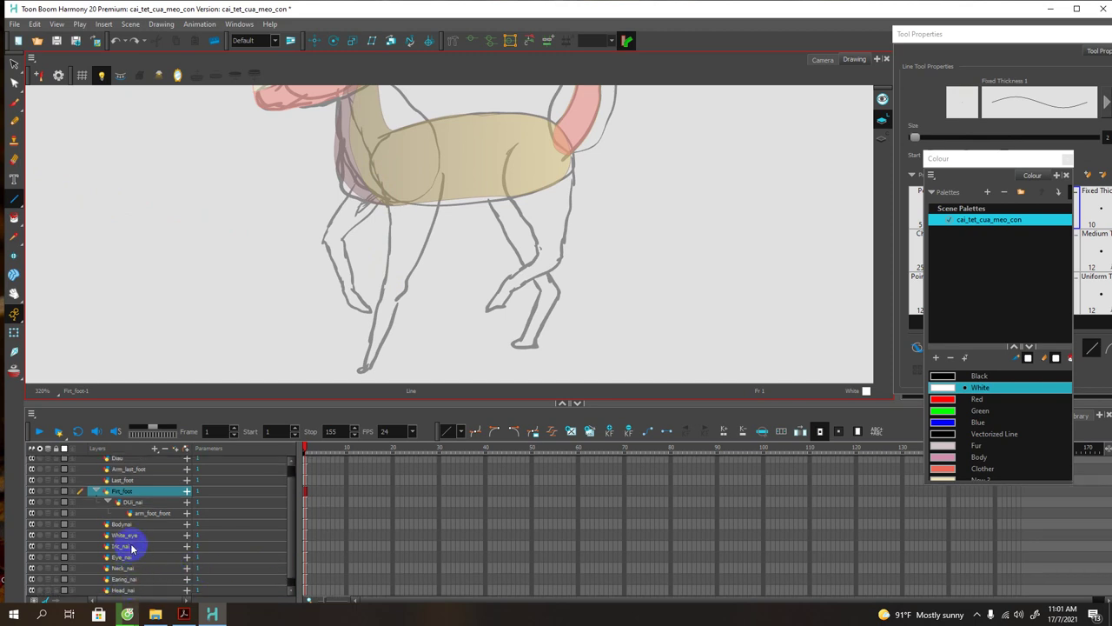
{"action": "left_click", "coordinate": [126, 524]}
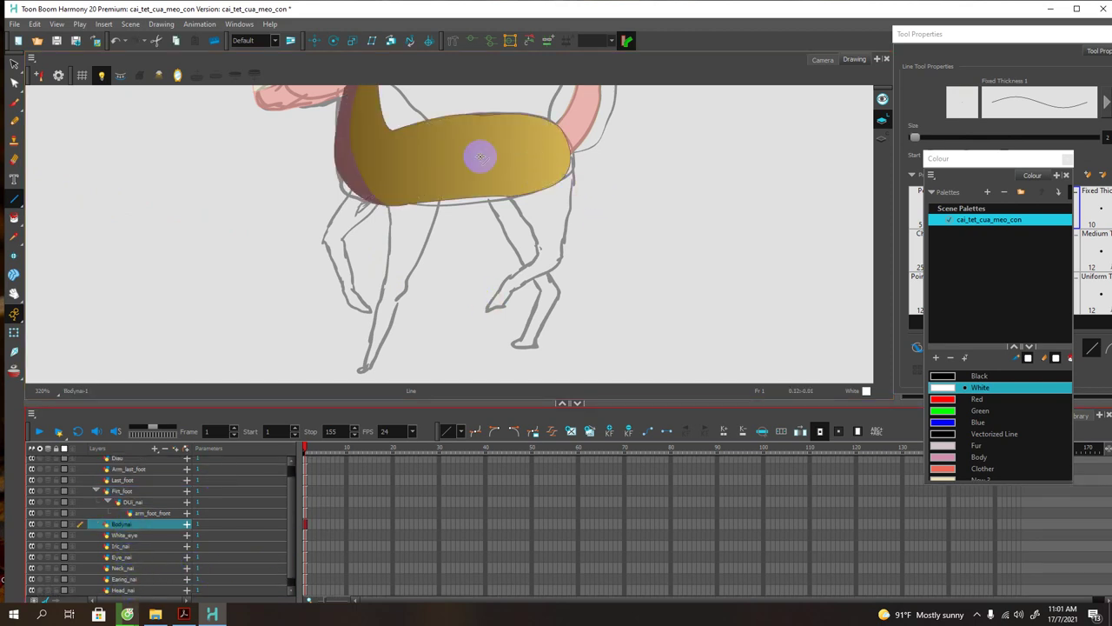
{"action": "scroll", "coordinate": [981, 396], "scroll_direction": "down", "scroll_amount": 5}
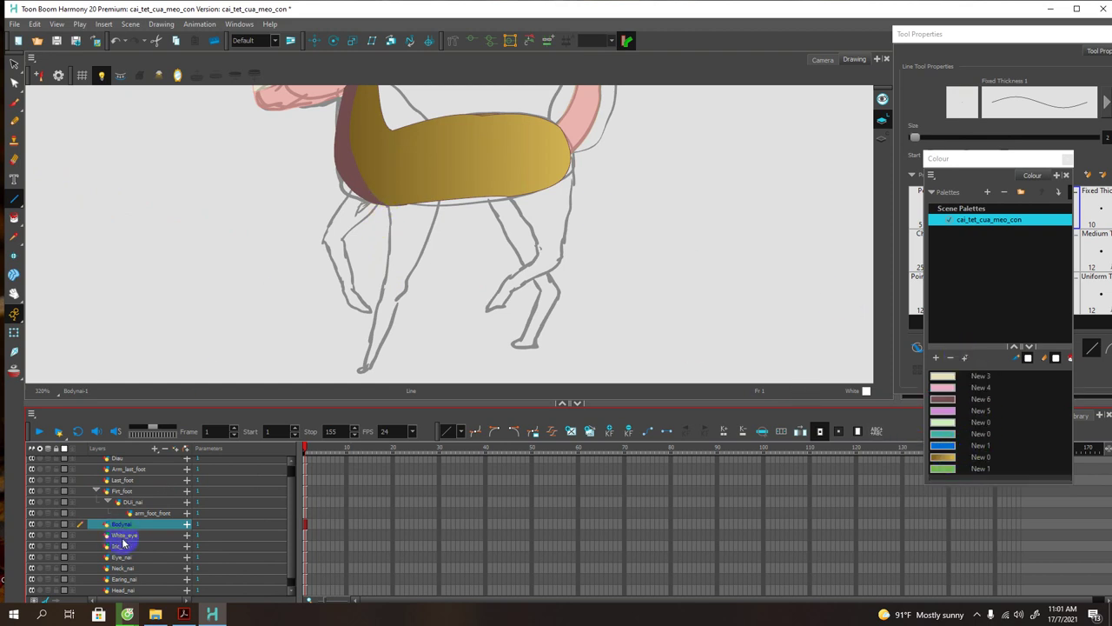
{"action": "left_click", "coordinate": [121, 491]}
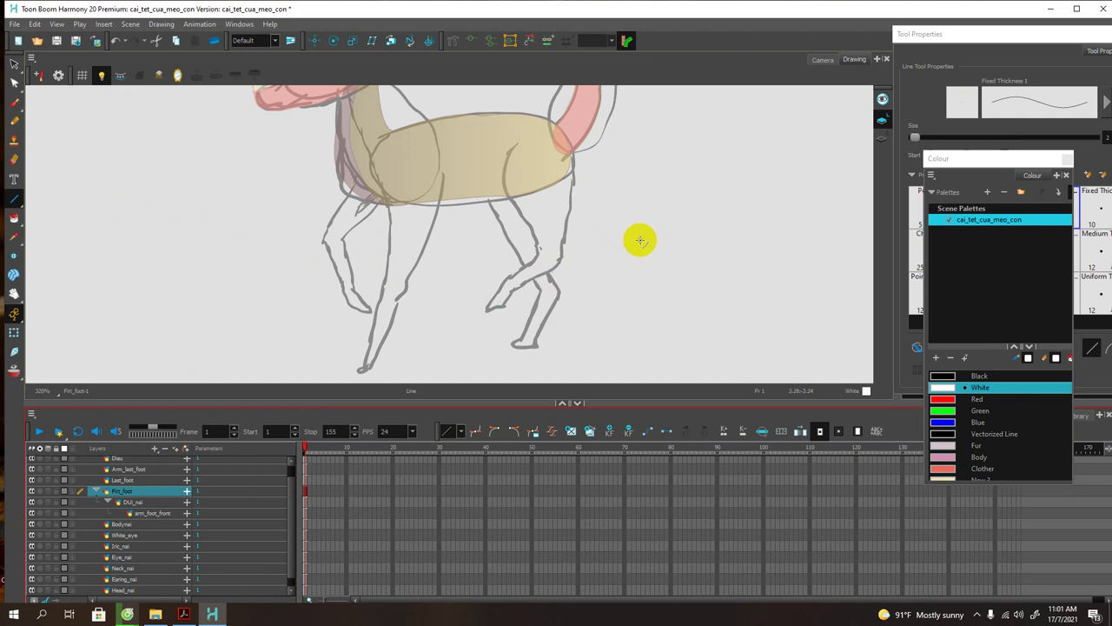
{"action": "scroll", "coordinate": [968, 431], "scroll_direction": "down", "scroll_amount": 5}
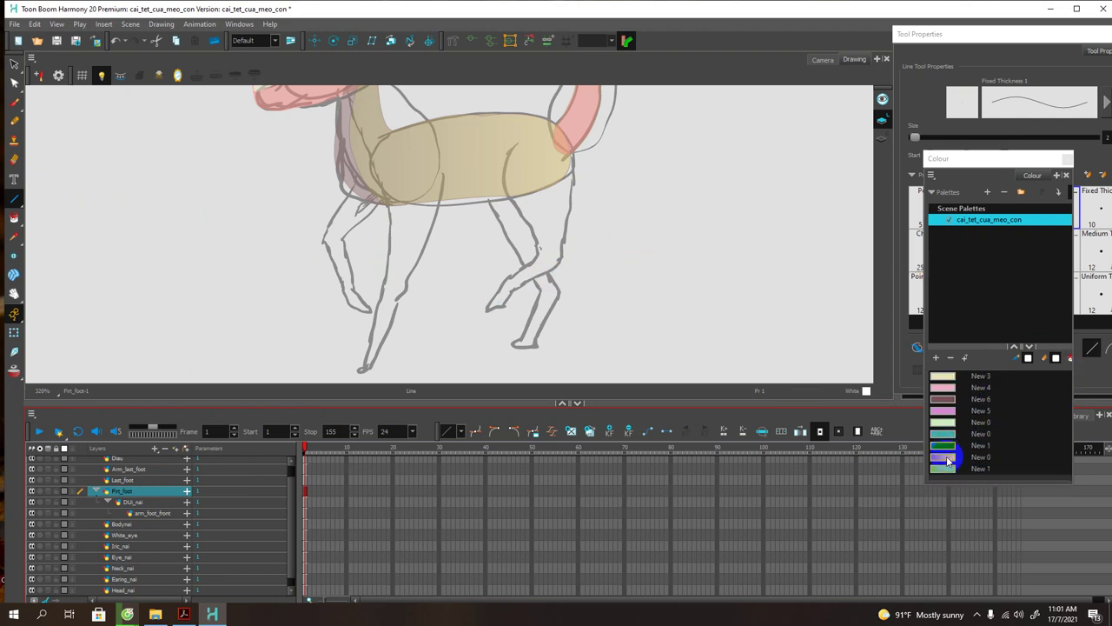
{"action": "left_click", "coordinate": [947, 458]}
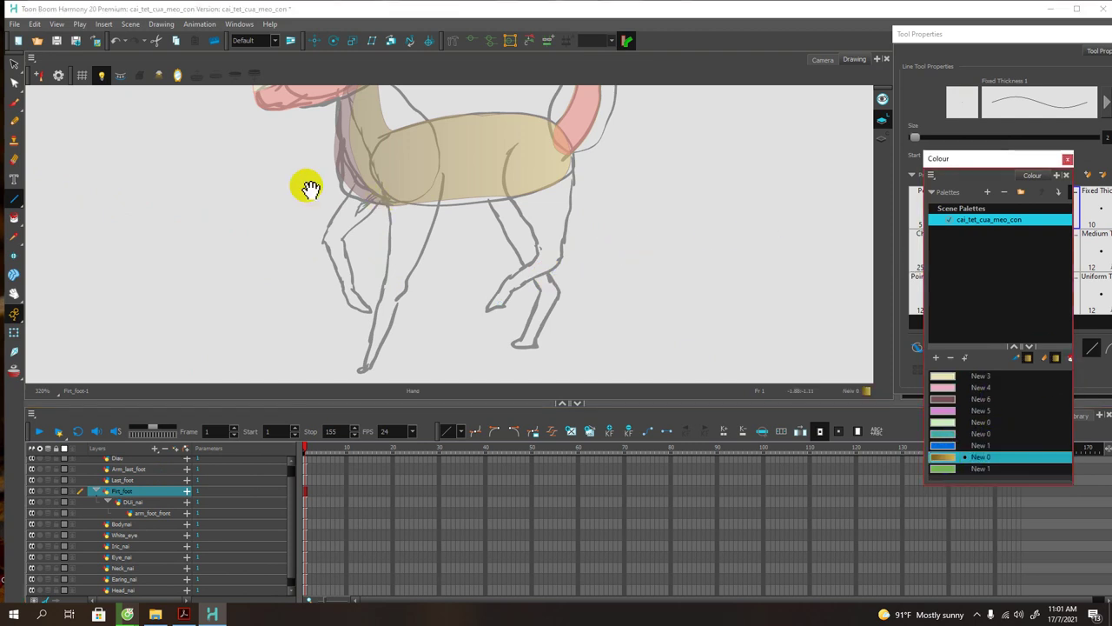
Step: Outline the upper part of the near front leg along the sketch, rounding its top over the body, and fill it with New 0
{"action": "key", "text": "space"}
{"action": "left_click_drag", "start_coordinate": [406, 205], "coordinate": [360, 191]}
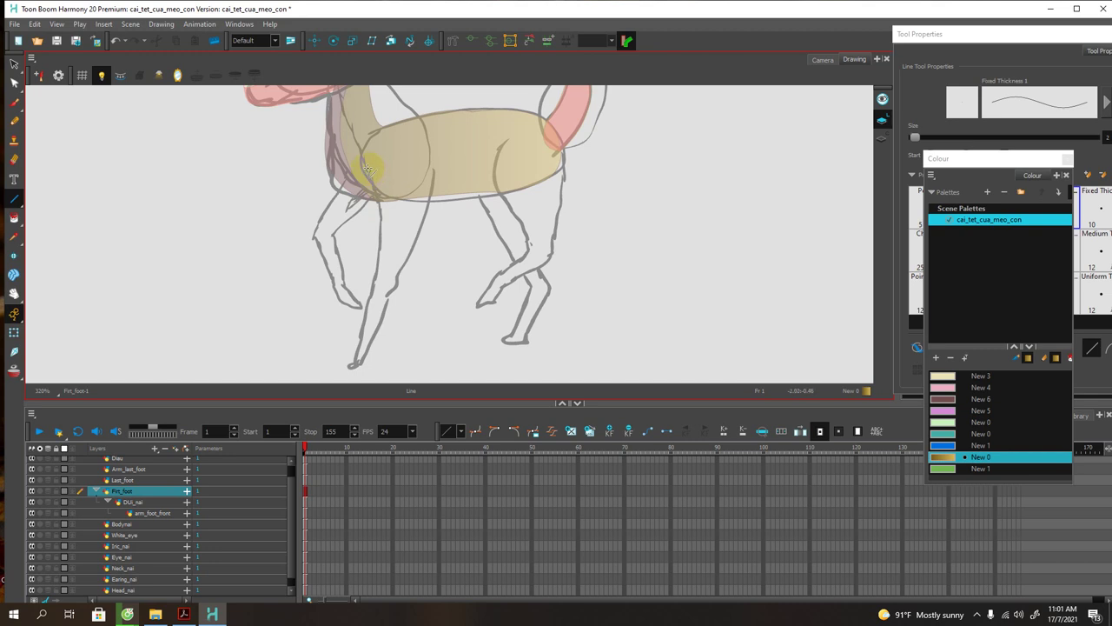
{"action": "left_click_drag", "start_coordinate": [373, 188], "coordinate": [374, 281]}
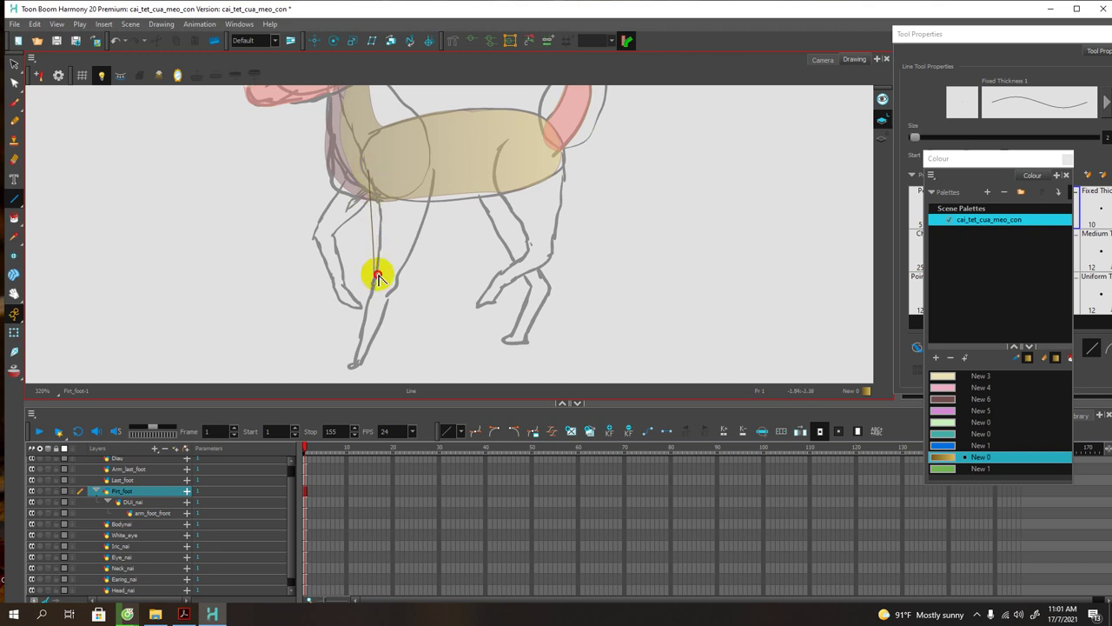
{"action": "key", "text": "alt+s"}
{"action": "left_click_drag", "start_coordinate": [436, 168], "coordinate": [400, 279]}
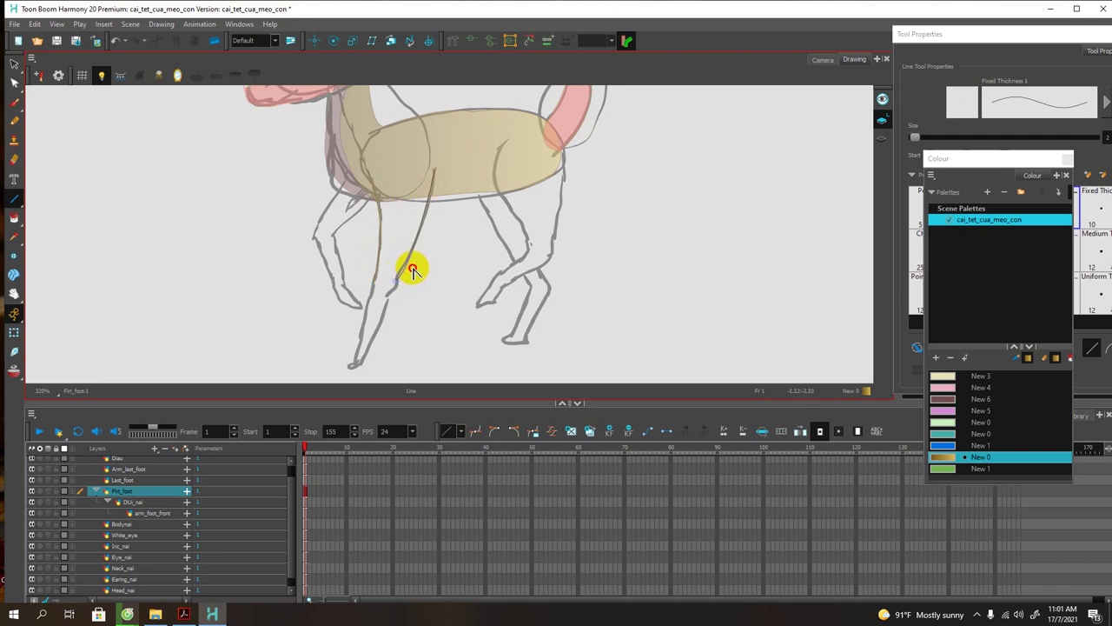
{"action": "left_click_drag", "start_coordinate": [392, 193], "coordinate": [397, 210]}
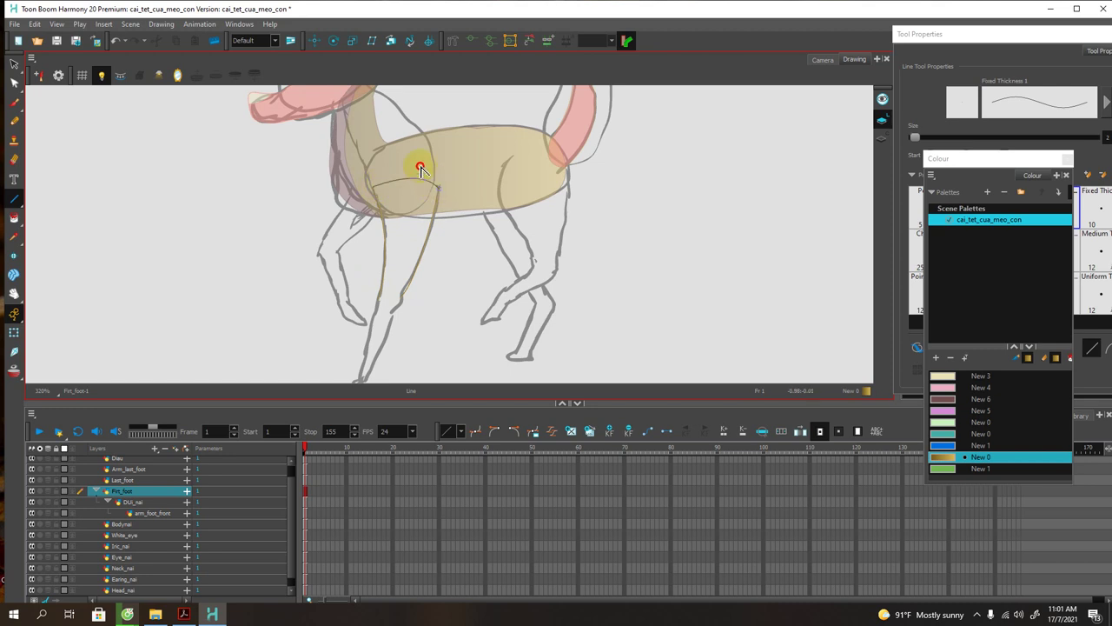
{"action": "scroll", "coordinate": [403, 211], "scroll_direction": "down", "scroll_amount": 2}
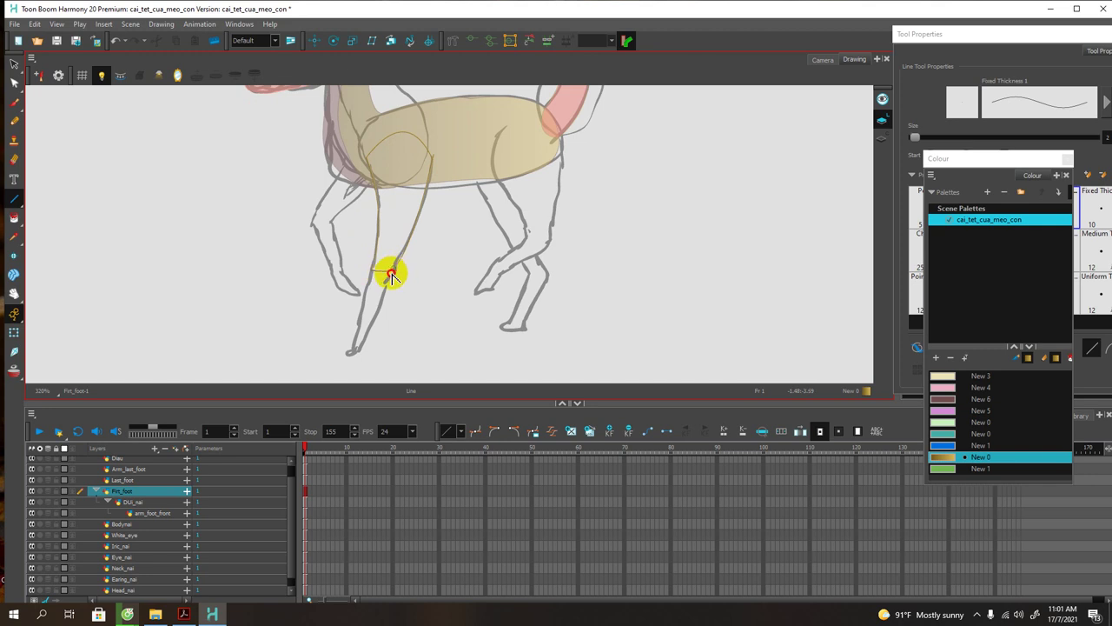
{"action": "left_click", "coordinate": [12, 217]}
{"action": "left_click_drag", "start_coordinate": [399, 233], "coordinate": [382, 197]}
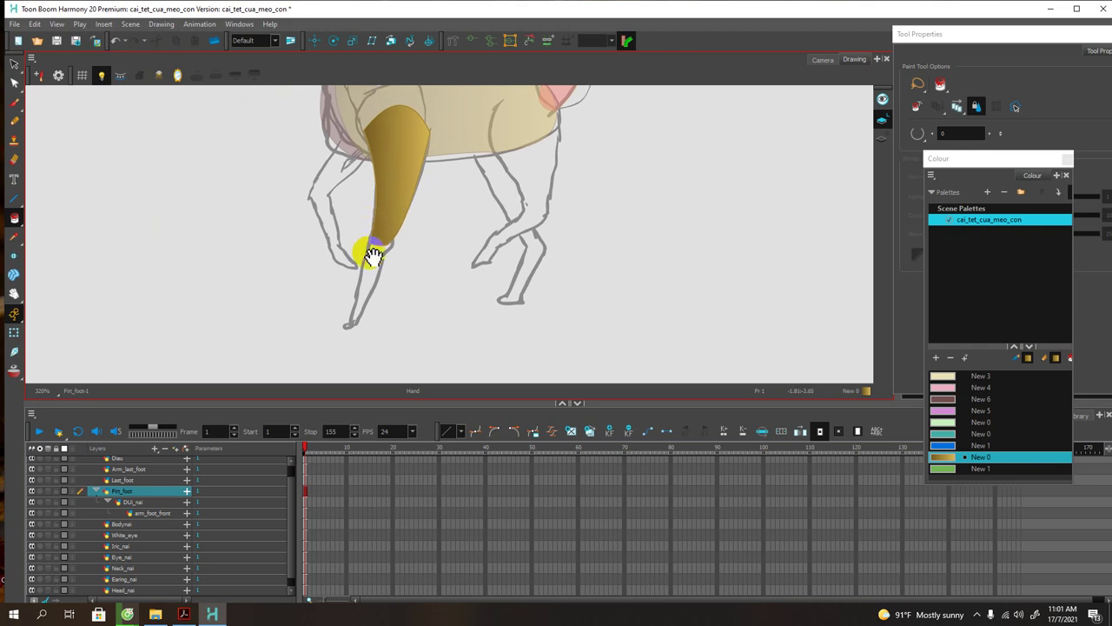
Step: On the DUI_nai layer, outline the lower front leg from the knee to just above the hoof and fill it with New 0
{"action": "left_click", "coordinate": [140, 504]}
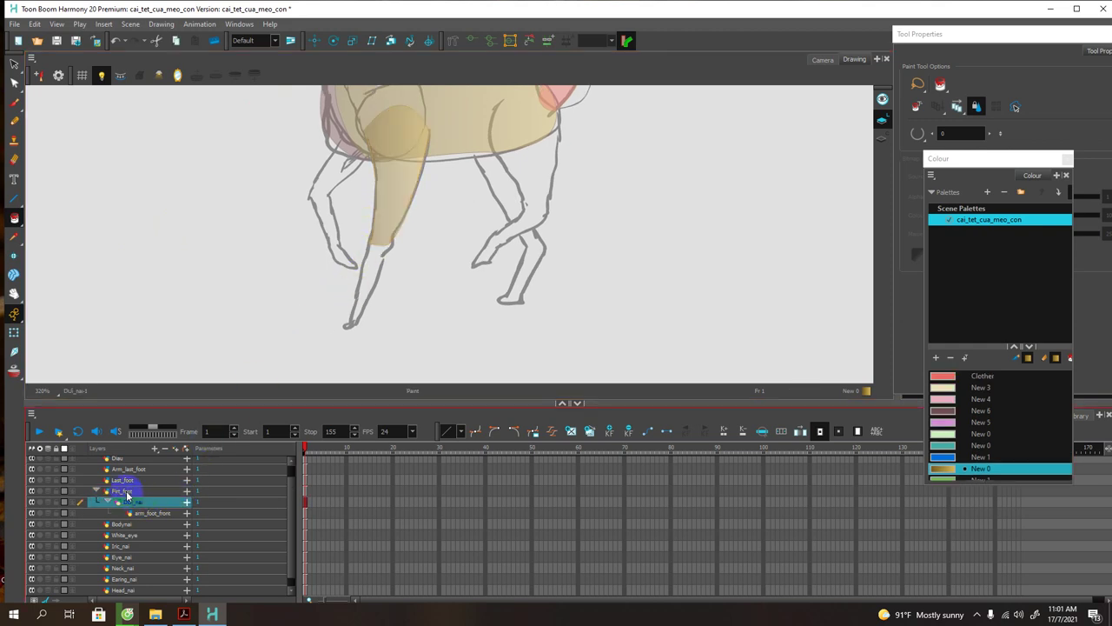
{"action": "left_click", "coordinate": [126, 493]}
{"action": "left_click", "coordinate": [137, 504]}
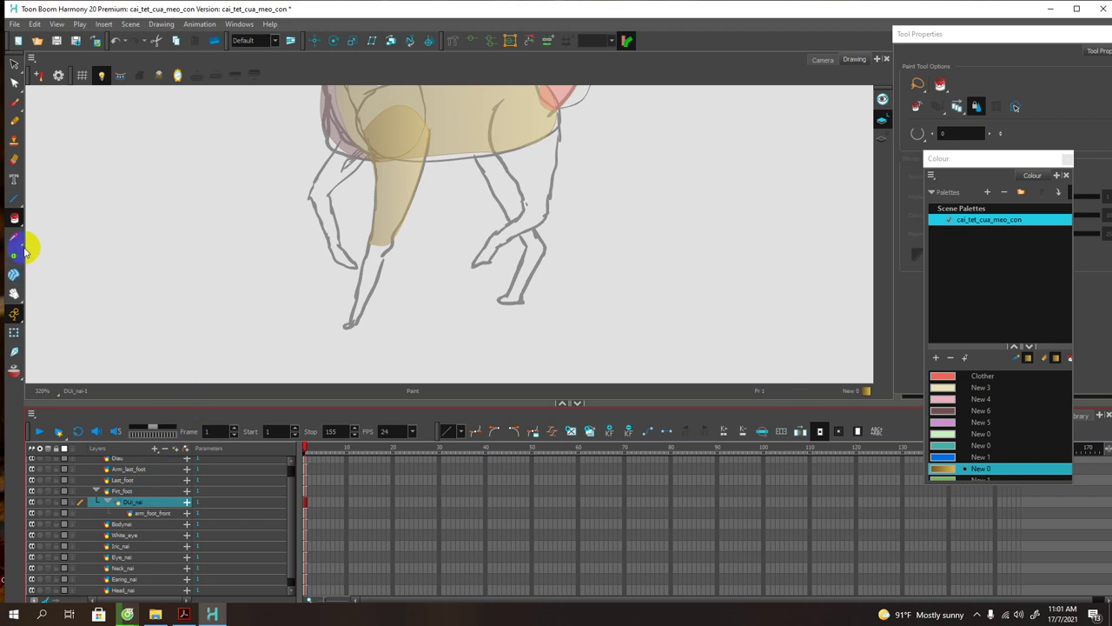
{"action": "left_click_drag", "start_coordinate": [397, 206], "coordinate": [385, 188]}
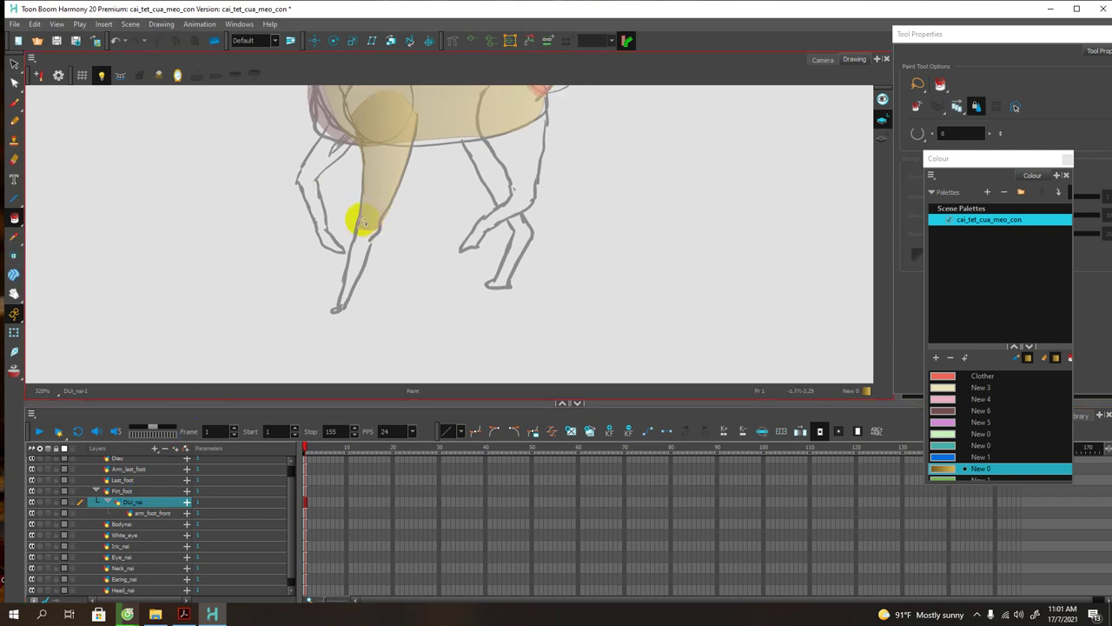
{"action": "left_click", "coordinate": [14, 199]}
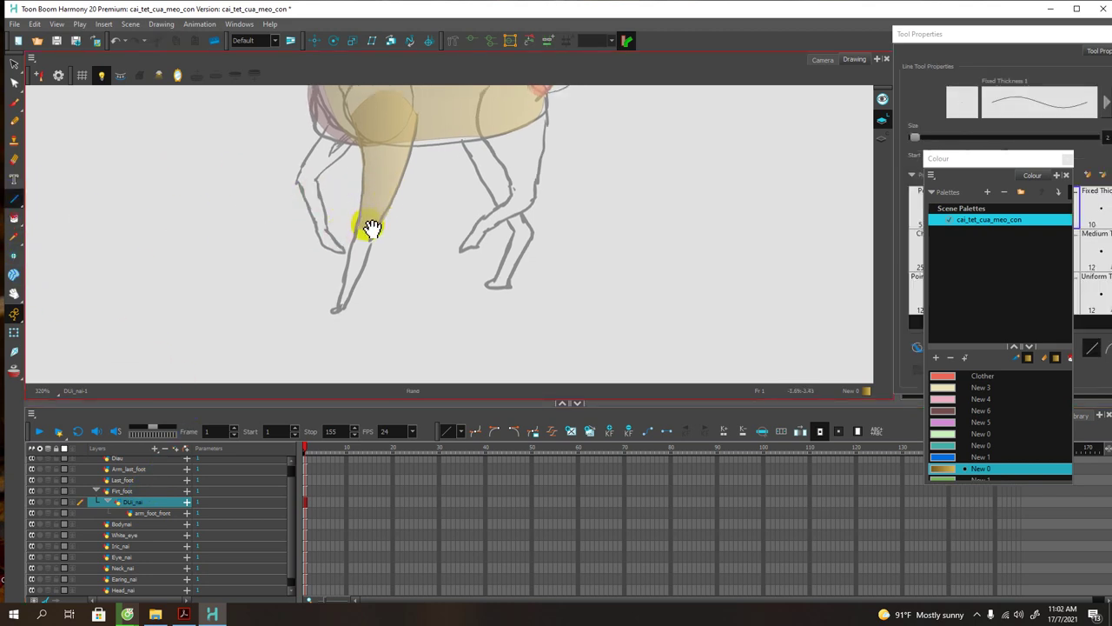
{"action": "left_click_drag", "start_coordinate": [372, 227], "coordinate": [355, 221]}
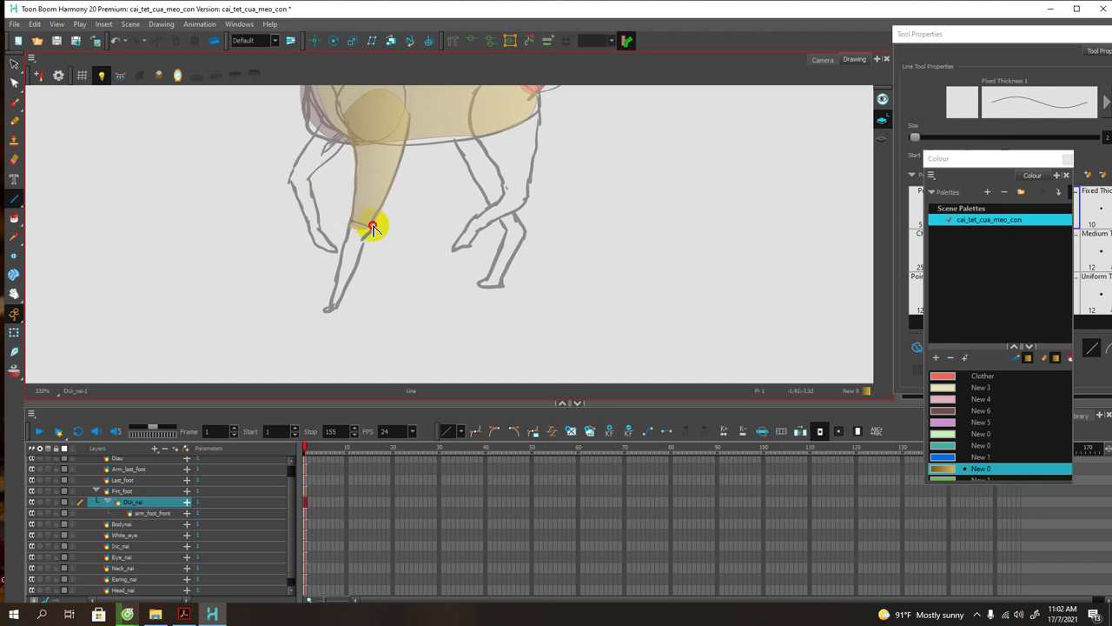
{"action": "mouse_move", "coordinate": [343, 249]}
{"action": "left_mouse_down"}
{"action": "mouse_move", "coordinate": [333, 299]}
{"action": "mouse_move", "coordinate": [373, 223]}
{"action": "mouse_move", "coordinate": [337, 284]}
{"action": "left_mouse_up"}
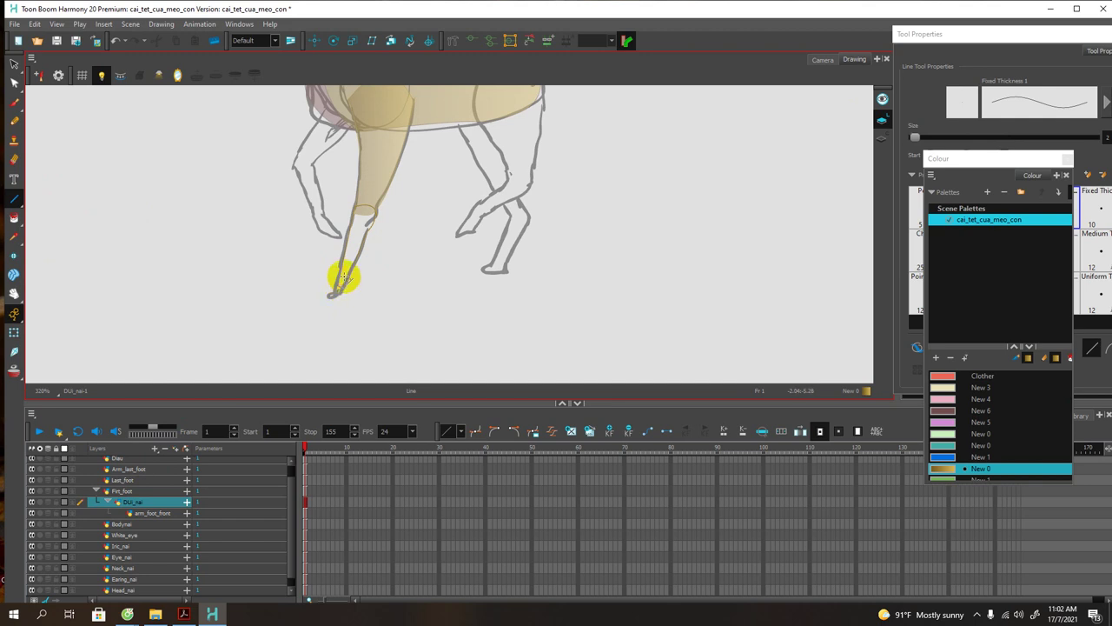
{"action": "left_click", "coordinate": [14, 217]}
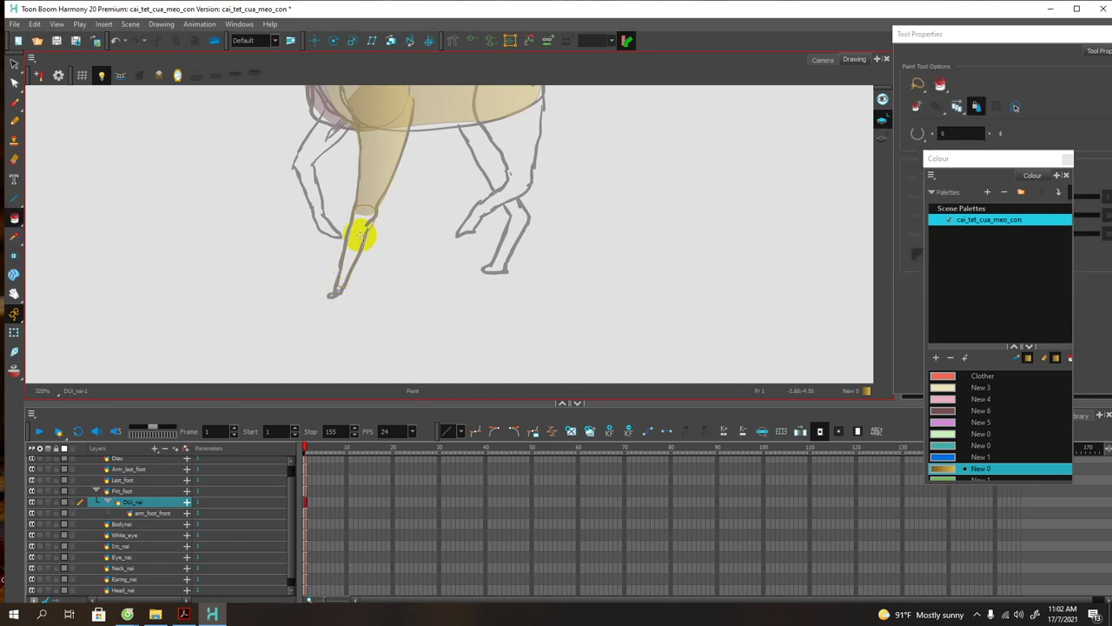
{"action": "left_click", "coordinate": [359, 239]}
Step: On the arm_foot_front layer, outline the hoof of the near front leg with the Line tool and fill it with New 0
{"action": "scroll", "coordinate": [360, 243], "scroll_direction": "up", "scroll_amount": 1}
{"action": "scroll", "coordinate": [368, 242], "scroll_direction": "up", "scroll_amount": 1}
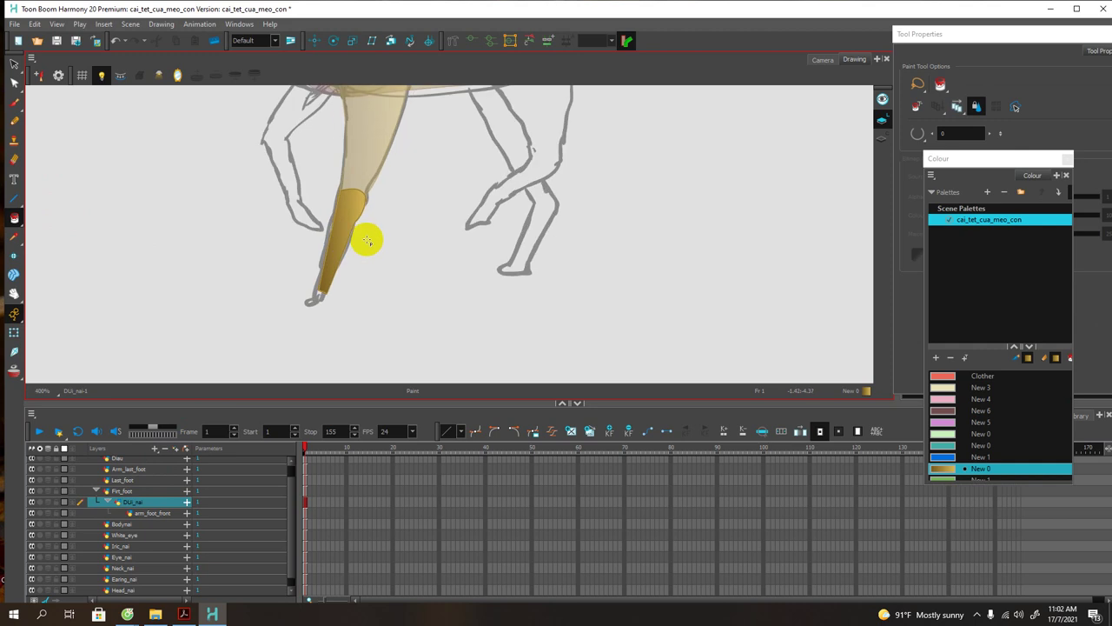
{"action": "scroll", "coordinate": [368, 241], "scroll_direction": "up", "scroll_amount": 1}
{"action": "left_click_drag", "start_coordinate": [340, 251], "coordinate": [375, 241]}
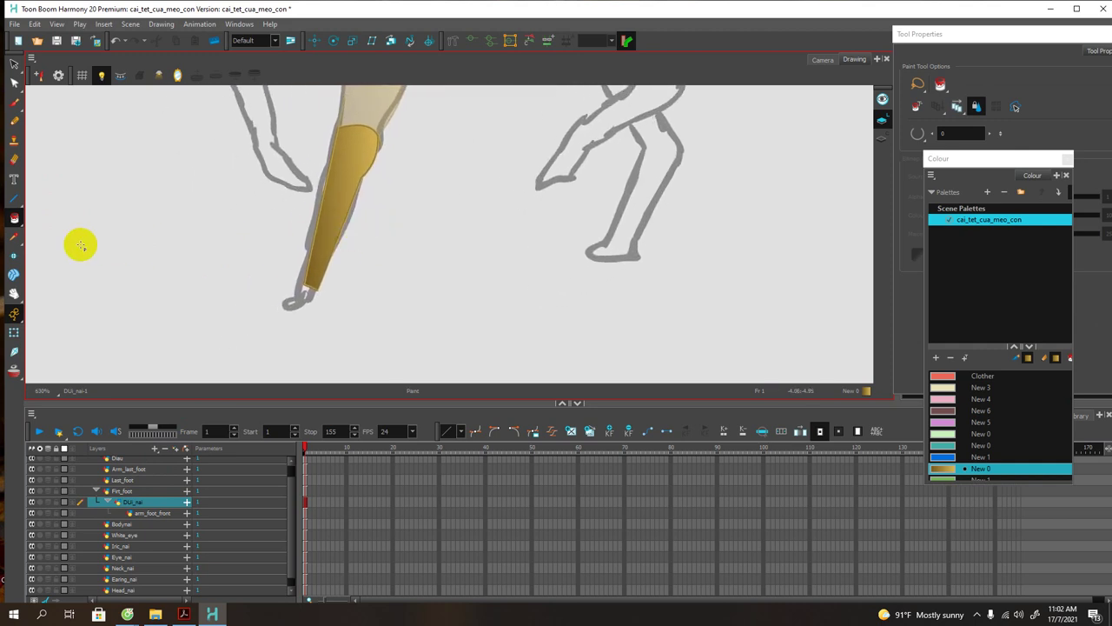
{"action": "left_click", "coordinate": [14, 198]}
{"action": "mouse_move", "coordinate": [302, 281]}
{"action": "left_mouse_down"}
{"action": "mouse_move", "coordinate": [299, 260]}
{"action": "mouse_move", "coordinate": [306, 272]}
{"action": "left_mouse_up"}
{"action": "left_click", "coordinate": [152, 512]}
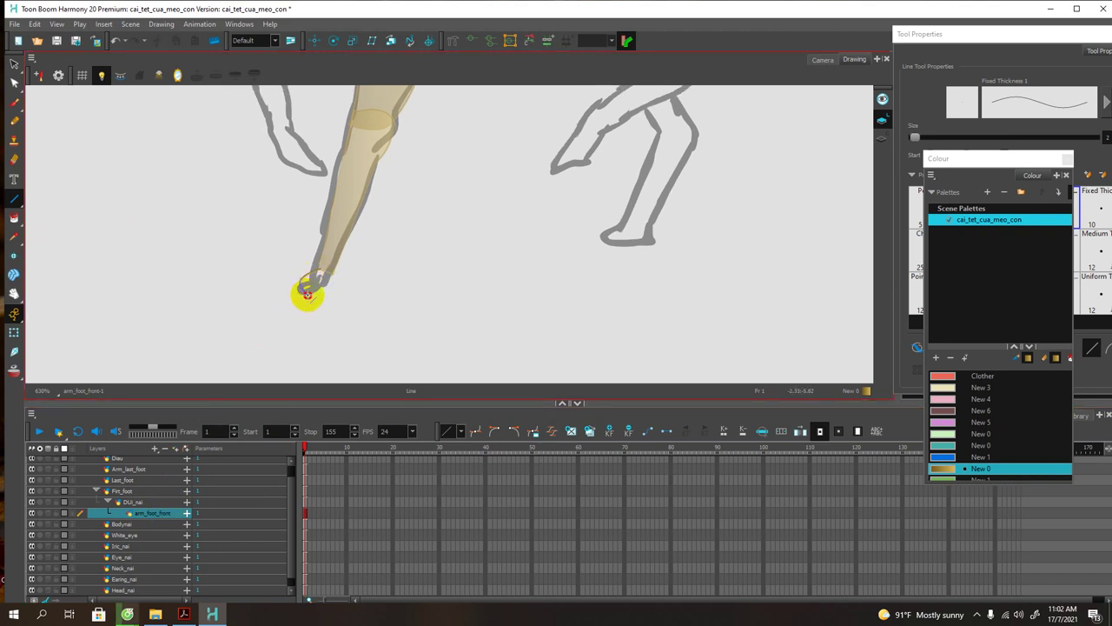
{"action": "mouse_move", "coordinate": [309, 293]}
{"action": "left_mouse_down"}
{"action": "mouse_move", "coordinate": [330, 289]}
{"action": "mouse_move", "coordinate": [320, 272]}
{"action": "left_mouse_up"}
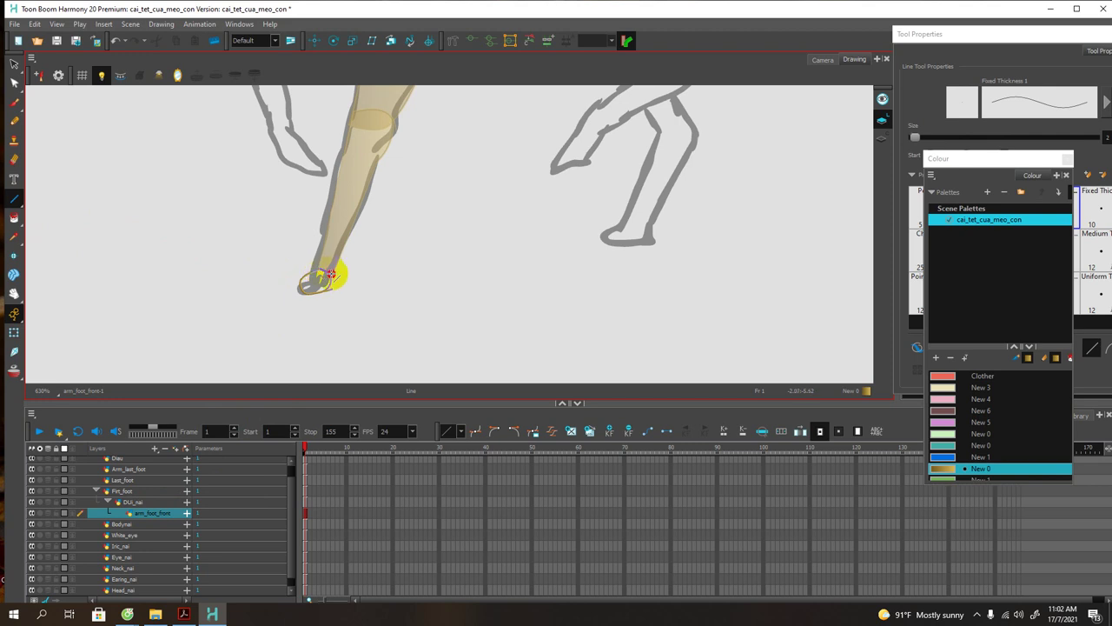
{"action": "left_click", "coordinate": [14, 218]}
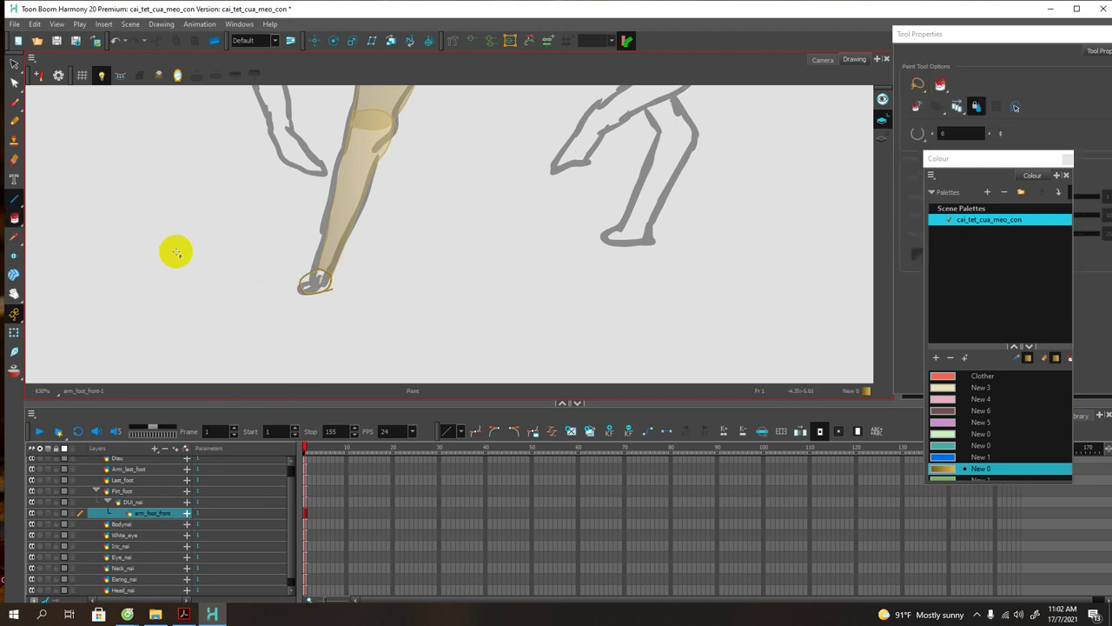
{"action": "left_click", "coordinate": [315, 282]}
{"action": "key", "text": "space"}
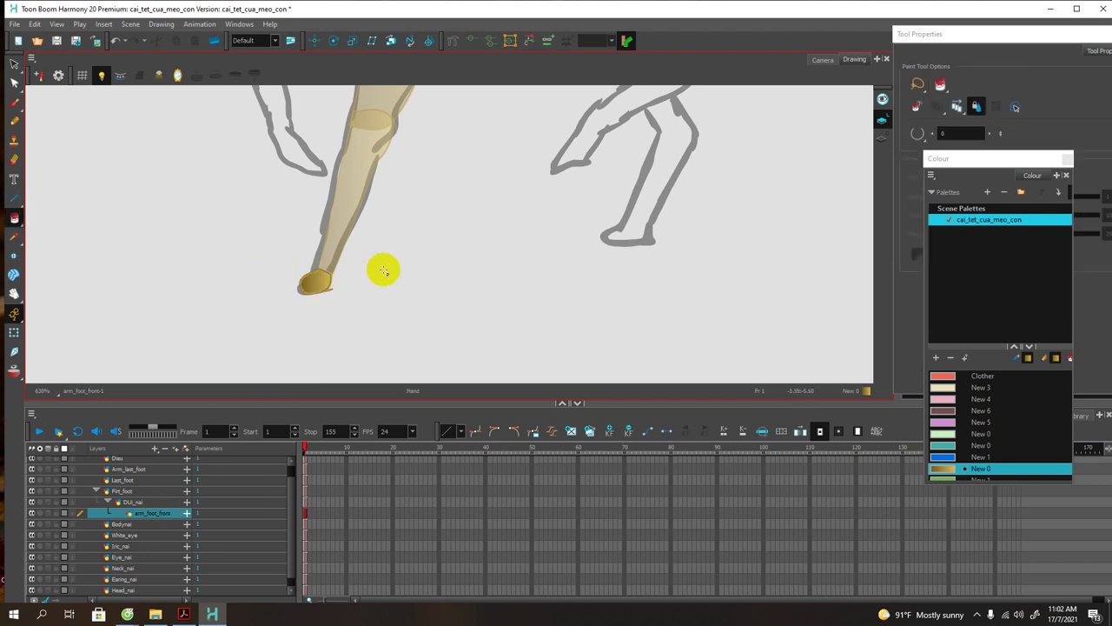
Step: Collapse the Firt_foot hierarchy and duplicate it with its nested layers for the second front leg
{"action": "scroll", "coordinate": [454, 225], "scroll_direction": "down", "scroll_amount": 3}
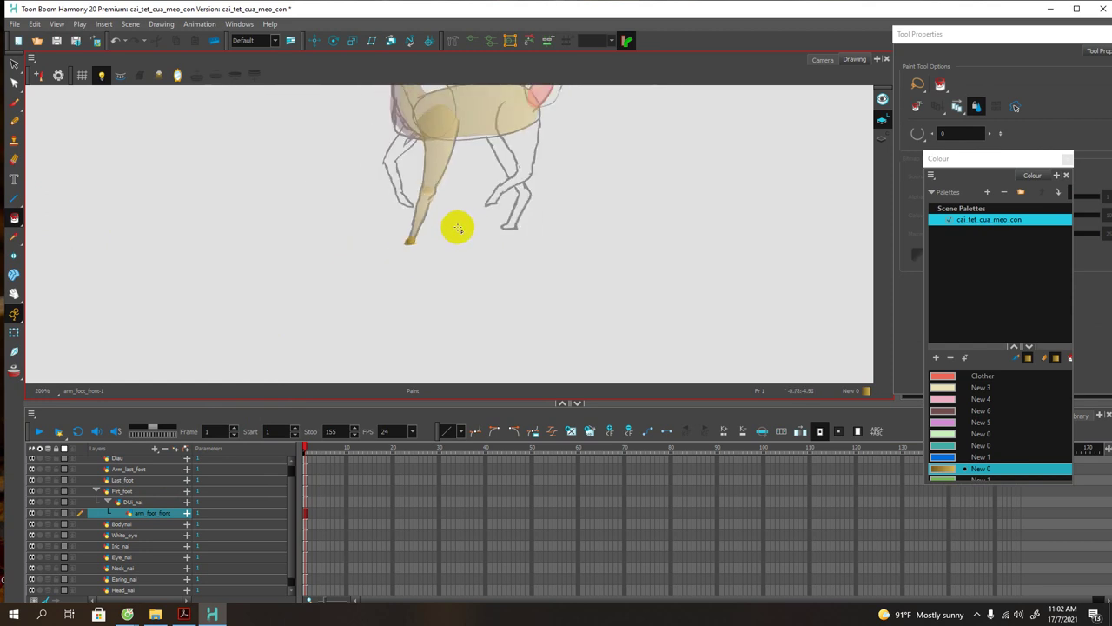
{"action": "left_click", "coordinate": [122, 492]}
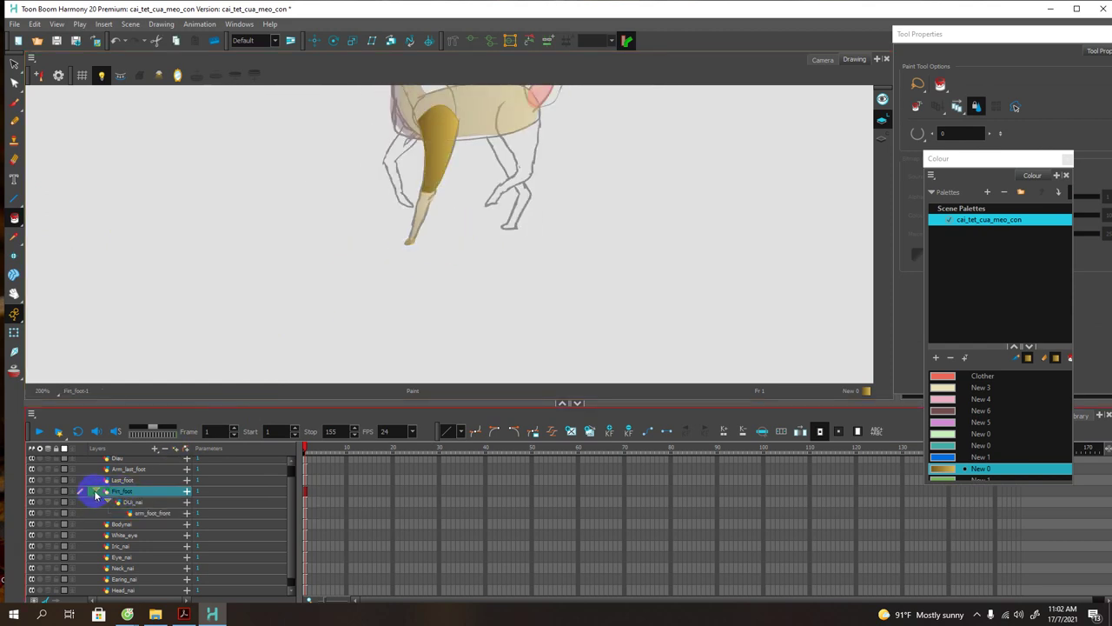
{"action": "left_click", "coordinate": [94, 490]}
{"action": "right_click", "coordinate": [133, 503]}
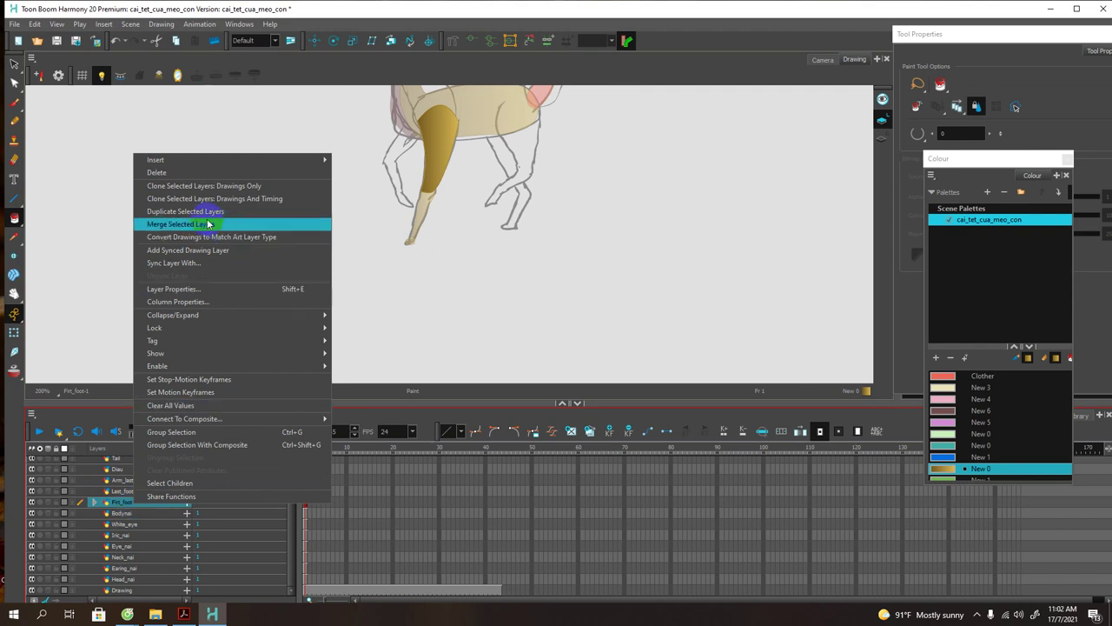
{"action": "left_click", "coordinate": [174, 214]}
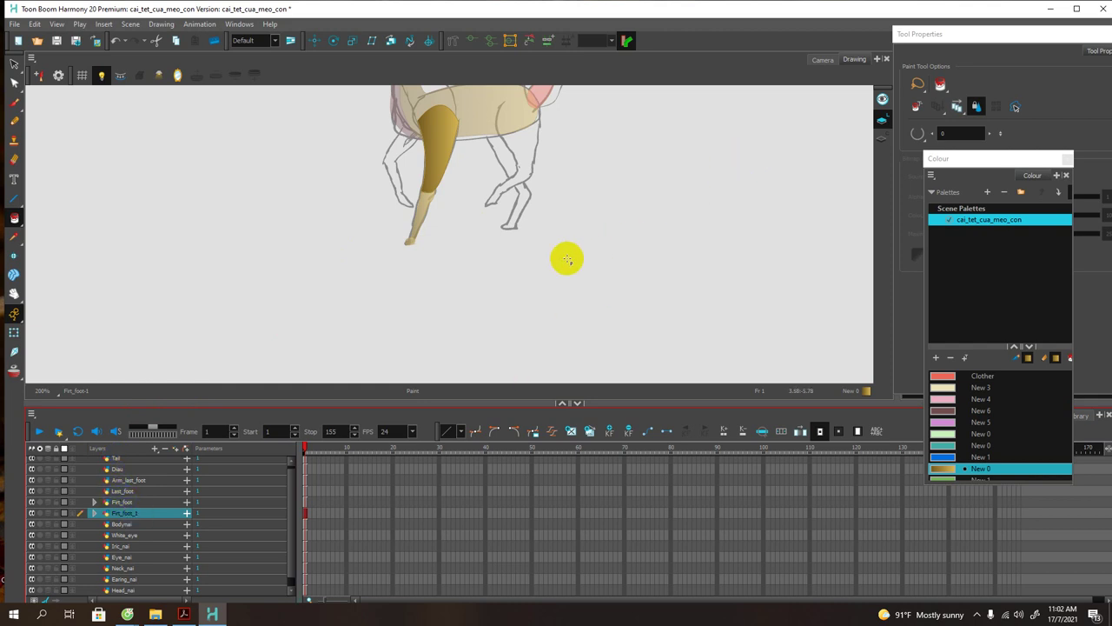
{"action": "double_click", "coordinate": [126, 514]}
{"action": "key", "text": "Return"}
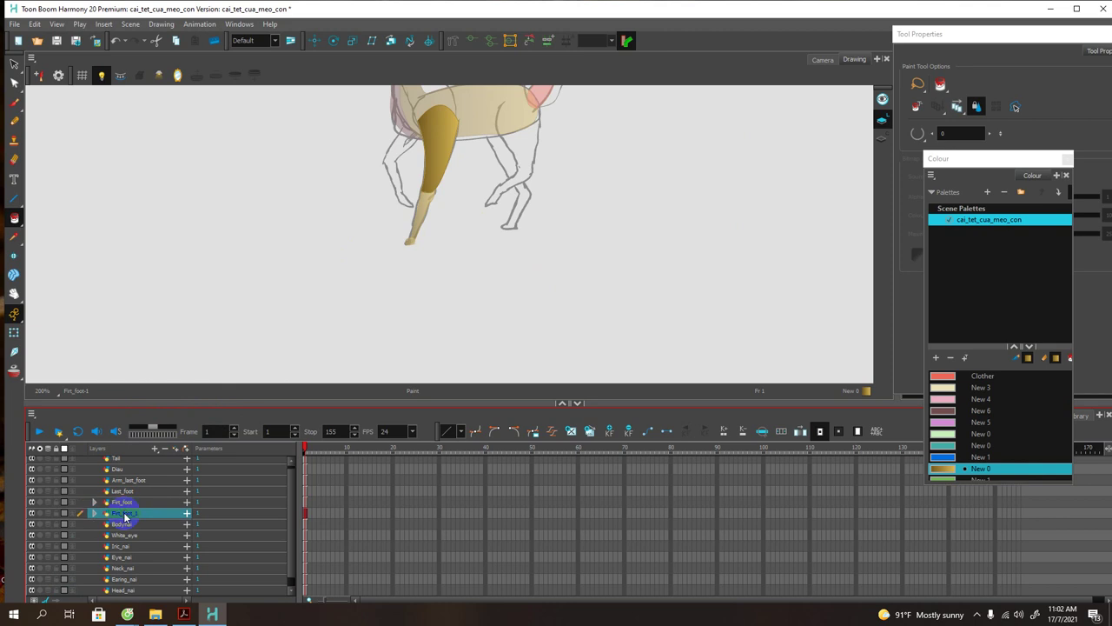
Step: Nest the Arm_last_foot layer under Last_foot and the Diau layer under Arm_last_foot to build the hind leg hierarchy
{"action": "scroll", "coordinate": [525, 155], "scroll_direction": "up", "scroll_amount": 1}
{"action": "scroll", "coordinate": [525, 155], "scroll_direction": "up", "scroll_amount": 1}
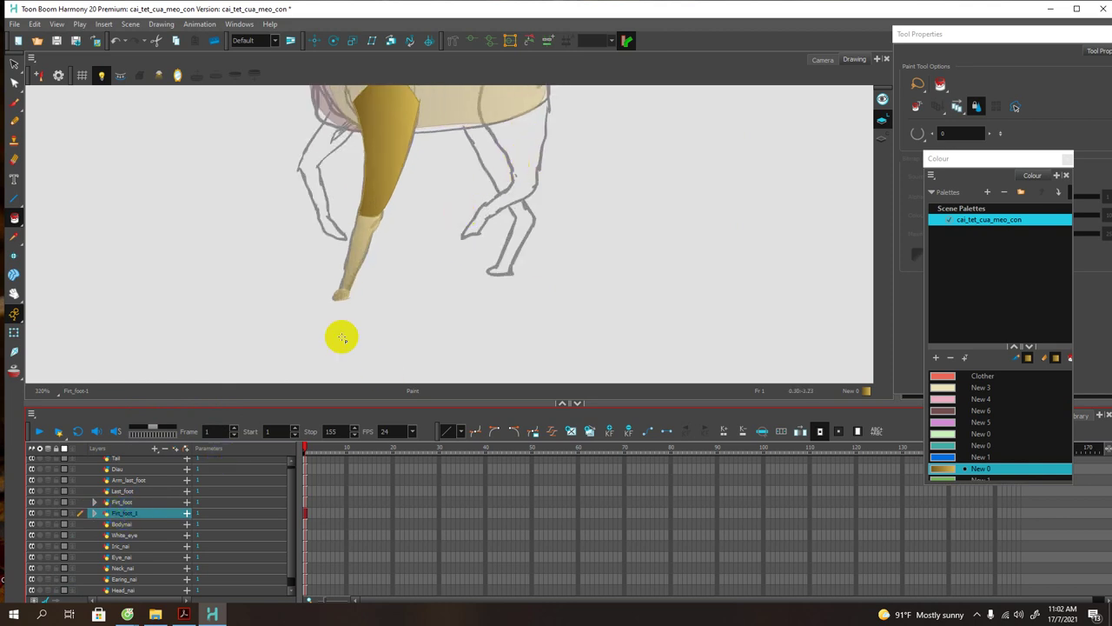
{"action": "scroll", "coordinate": [130, 500], "scroll_direction": "up", "scroll_amount": 1}
{"action": "left_click", "coordinate": [126, 495]}
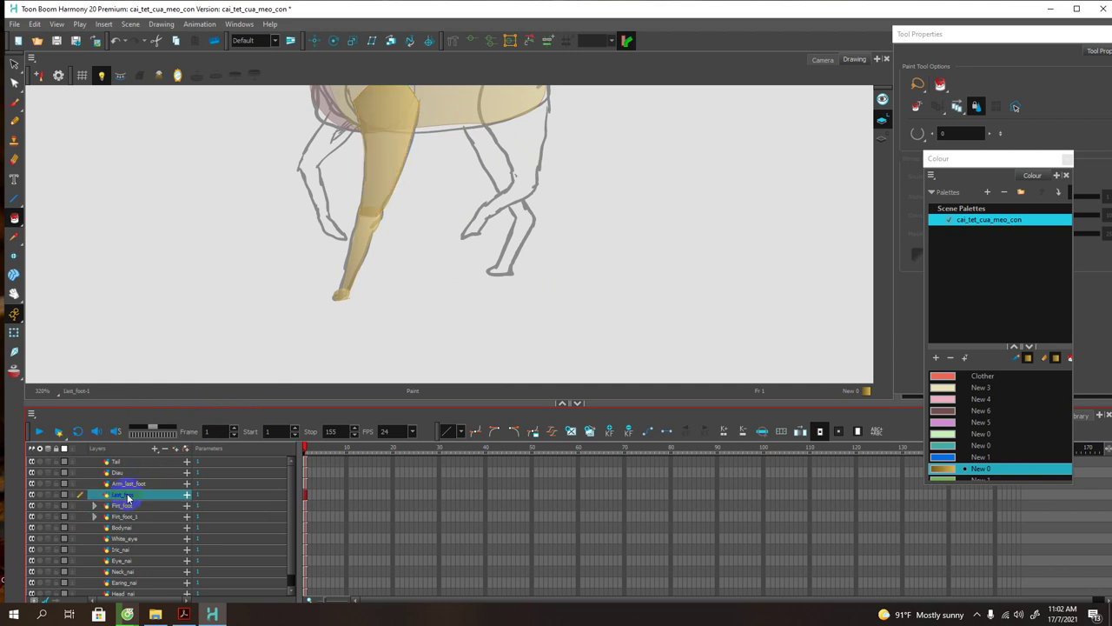
{"action": "left_click", "coordinate": [126, 483]}
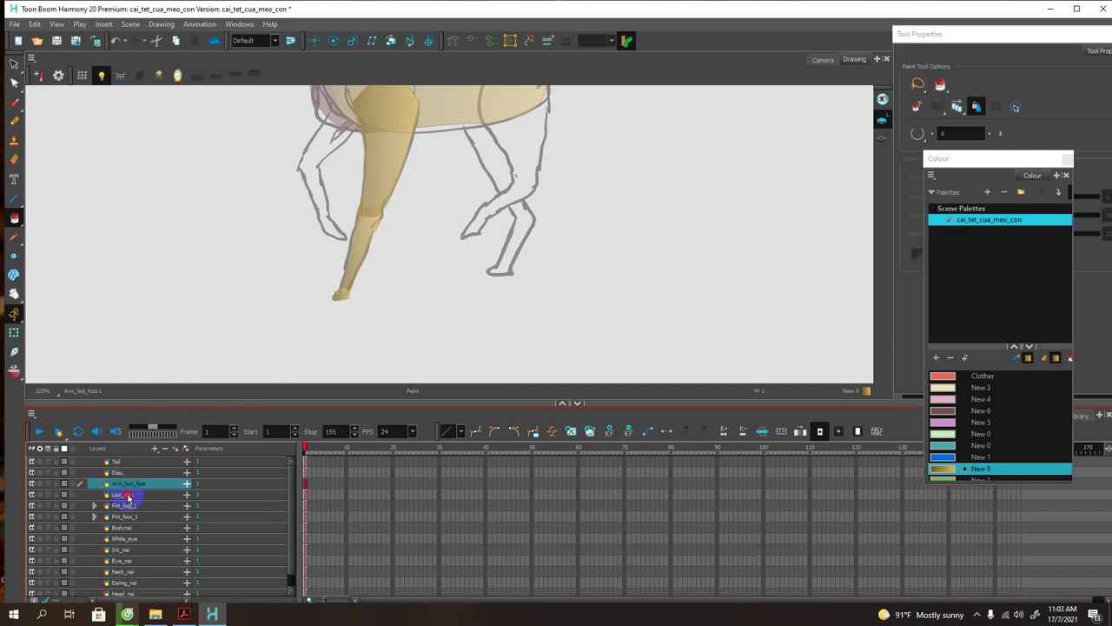
{"action": "left_click_drag", "start_coordinate": [128, 496], "coordinate": [132, 492]}
{"action": "left_click", "coordinate": [117, 472]}
{"action": "left_click", "coordinate": [126, 472]}
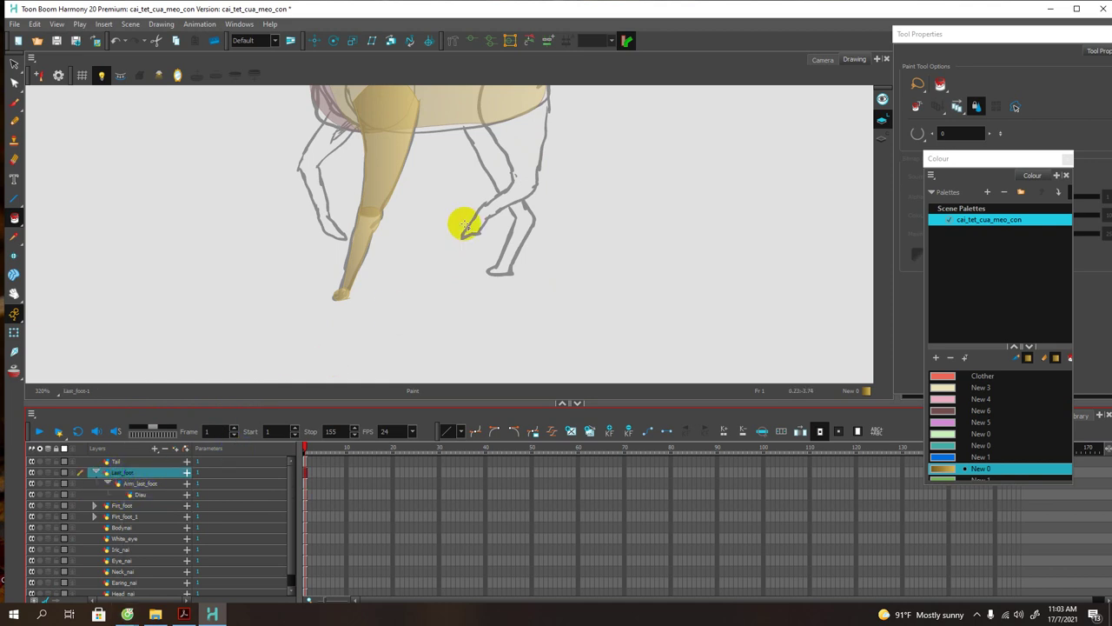
Step: On the Last_foot layer, trace the front and back edges of the near hind thigh along the sketch with the Line tool
{"action": "scroll", "coordinate": [466, 224], "scroll_direction": "up", "scroll_amount": 2}
{"action": "left_click_drag", "start_coordinate": [489, 153], "coordinate": [442, 293]}
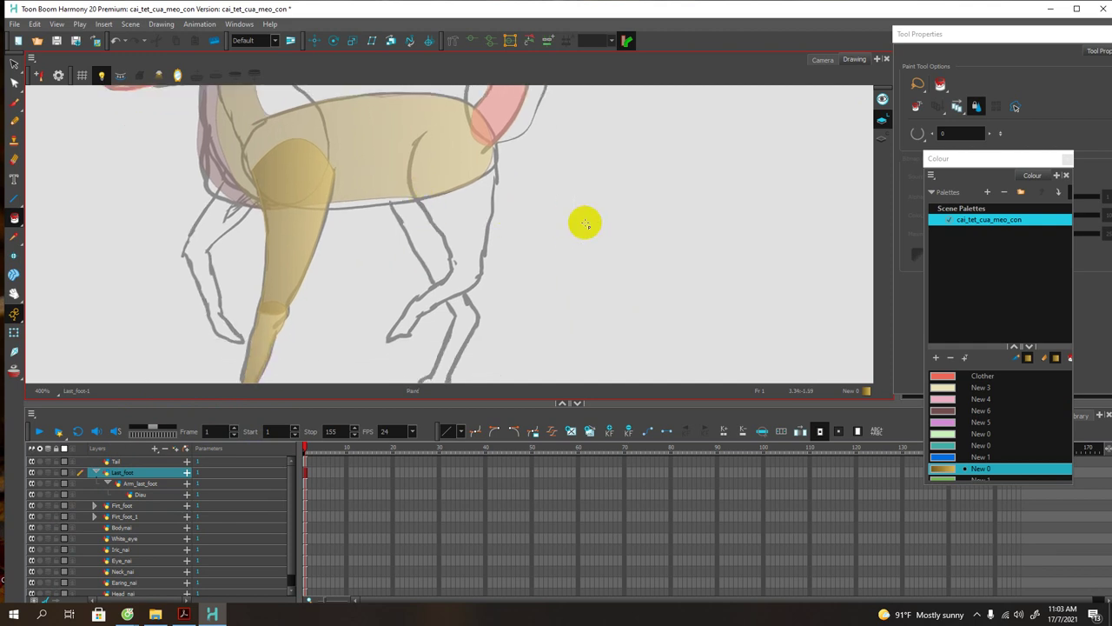
{"action": "left_click", "coordinate": [15, 199]}
{"action": "mouse_move", "coordinate": [343, 226]}
{"action": "left_mouse_down"}
{"action": "mouse_move", "coordinate": [398, 164]}
{"action": "mouse_move", "coordinate": [393, 153]}
{"action": "left_mouse_up"}
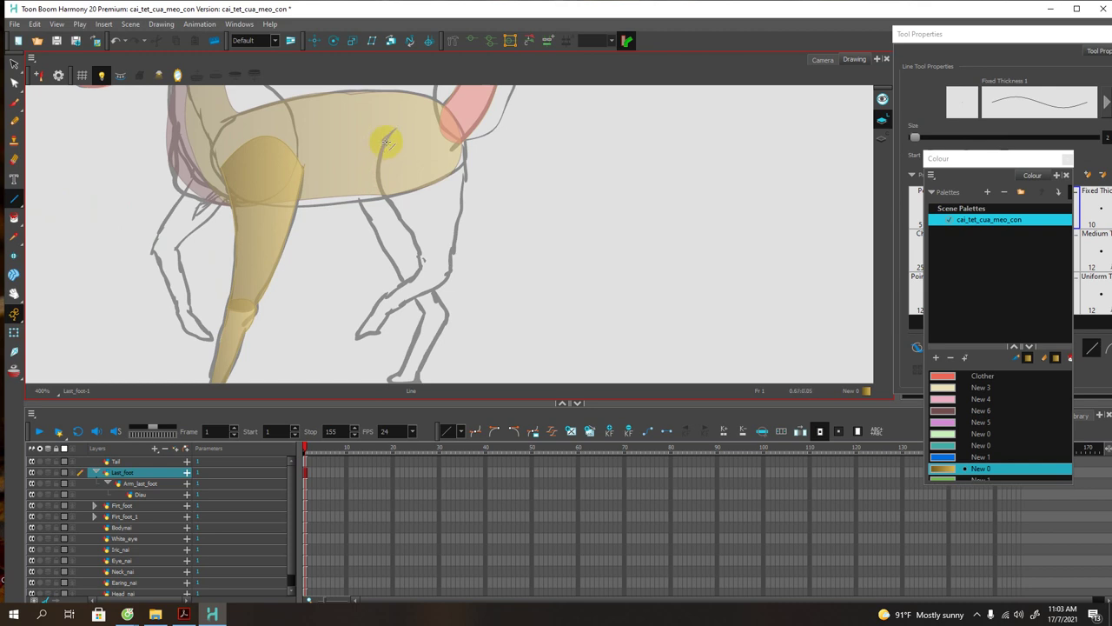
{"action": "mouse_move", "coordinate": [374, 161]}
{"action": "left_mouse_down"}
{"action": "mouse_move", "coordinate": [391, 223]}
{"action": "mouse_move", "coordinate": [410, 240]}
{"action": "mouse_move", "coordinate": [364, 186]}
{"action": "left_mouse_up"}
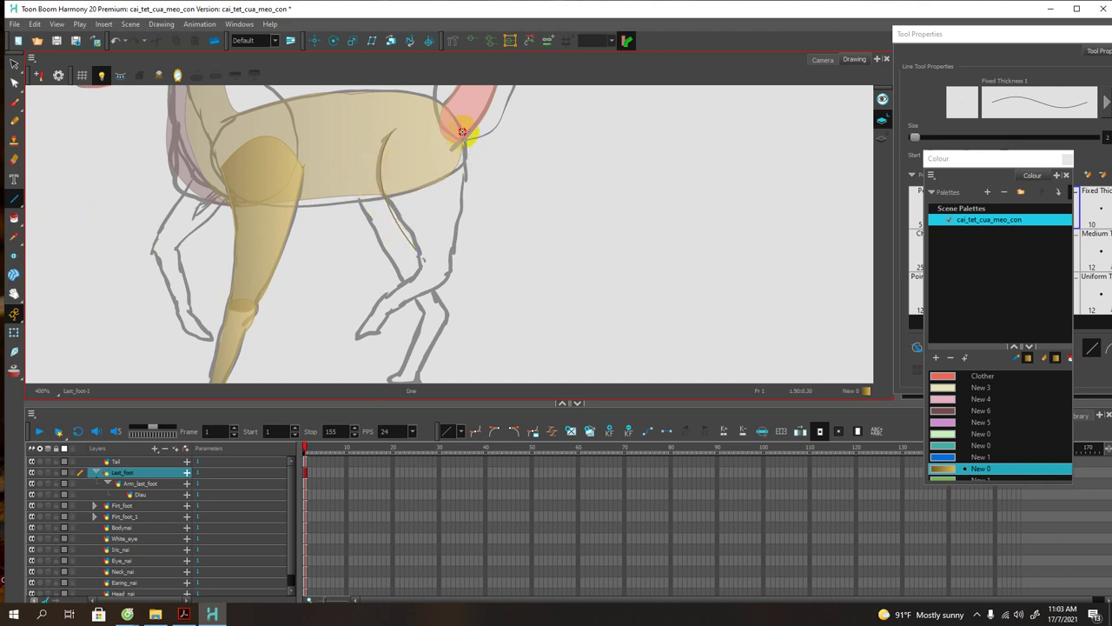
{"action": "left_click_drag", "start_coordinate": [464, 131], "coordinate": [455, 239]}
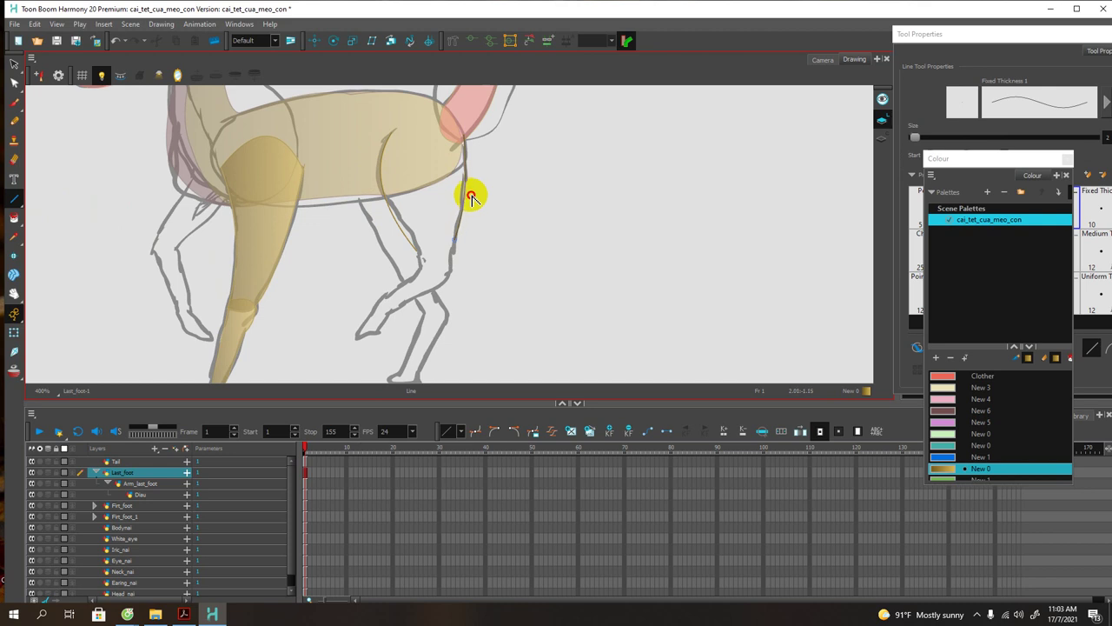
Step: Close the thigh outline with a curved line across its lower end and a rounded arc over the hip
{"action": "scroll", "coordinate": [444, 211], "scroll_direction": "down", "scroll_amount": 1}
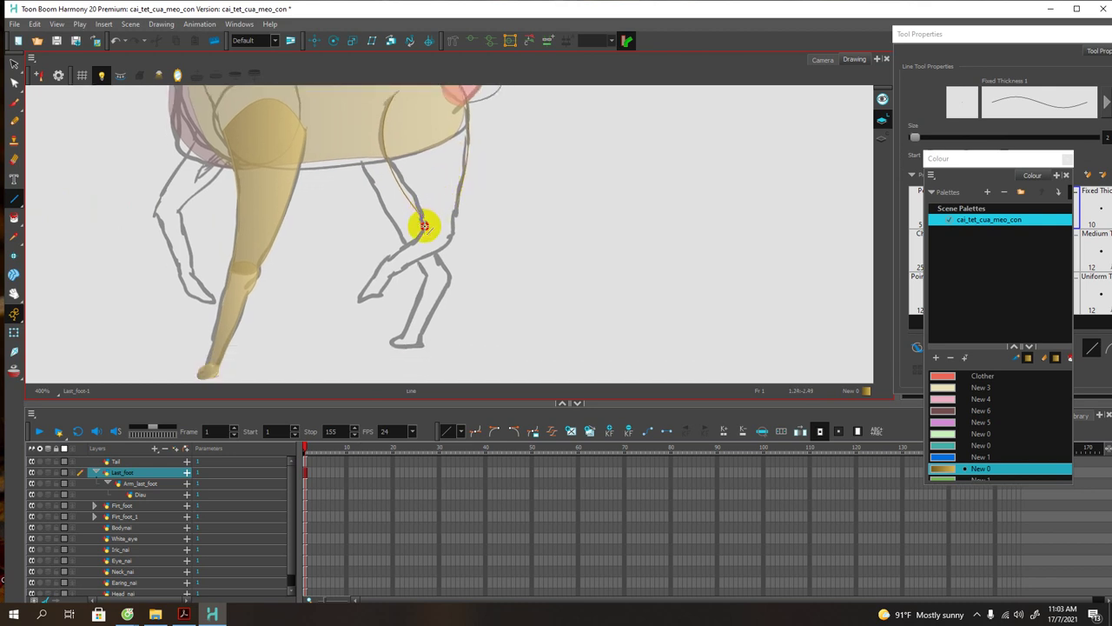
{"action": "left_click_drag", "start_coordinate": [422, 236], "coordinate": [449, 235]}
{"action": "key", "text": "alt+s"}
{"action": "key", "text": "alt+6"}
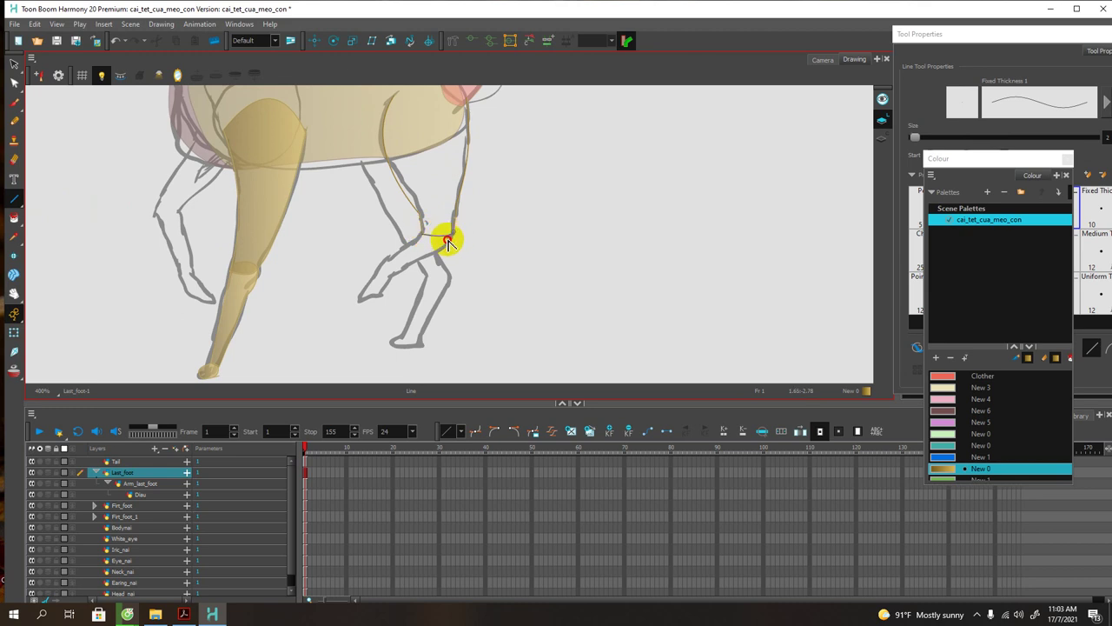
{"action": "scroll", "coordinate": [446, 172], "scroll_direction": "up", "scroll_amount": 1}
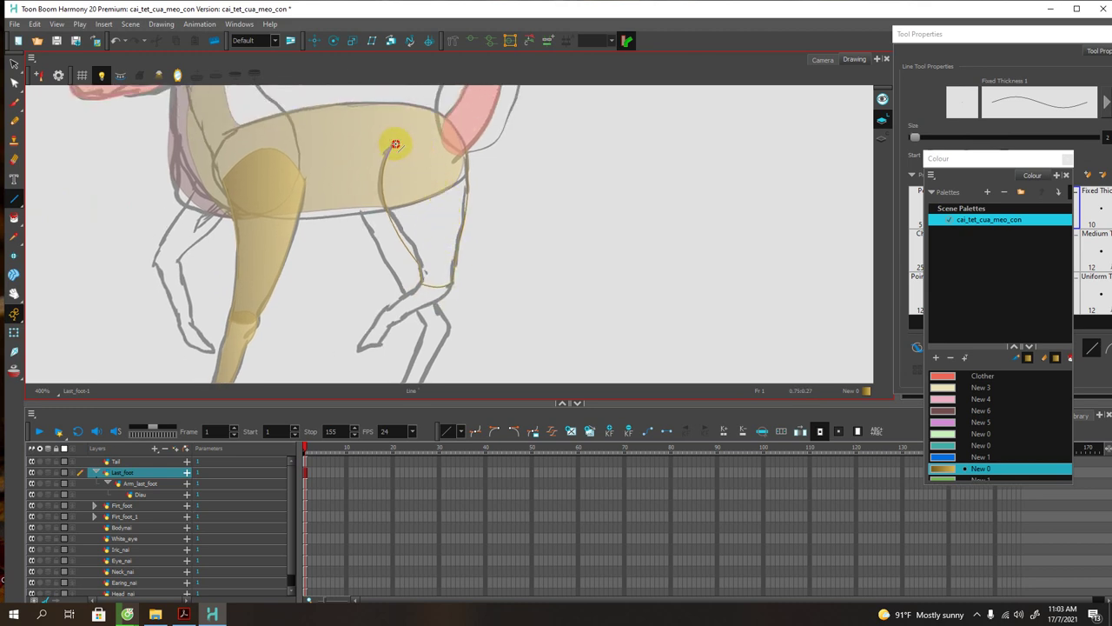
{"action": "mouse_move", "coordinate": [396, 144]}
{"action": "left_mouse_down"}
{"action": "mouse_move", "coordinate": [450, 140]}
{"action": "mouse_move", "coordinate": [442, 111]}
{"action": "left_mouse_up"}
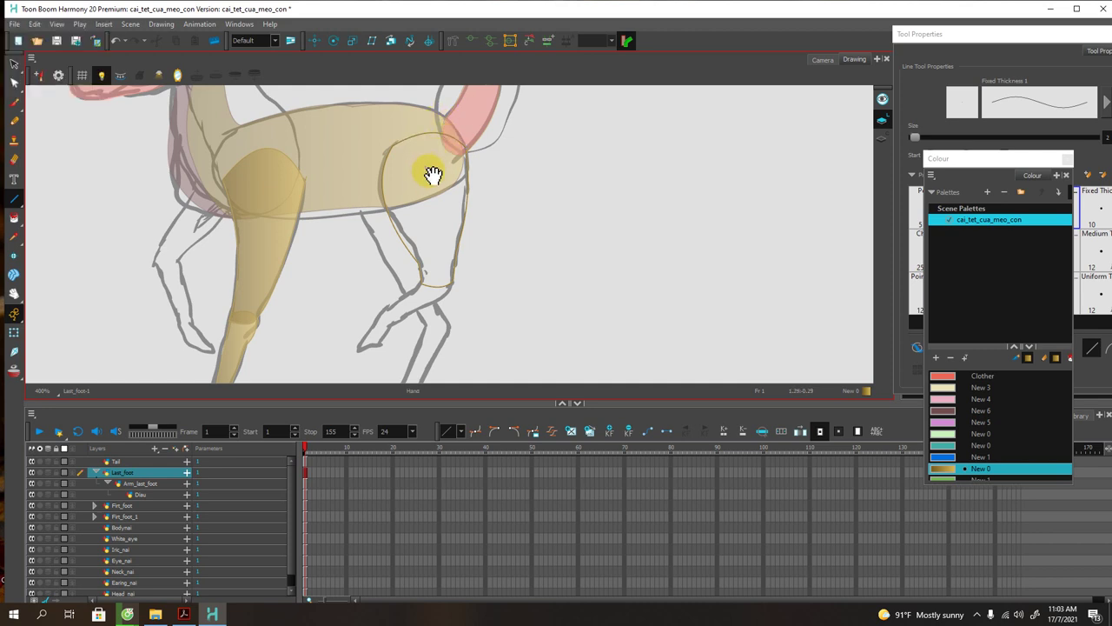
Step: Fill the closed thigh outline on the Last_foot layer with the New 0 gradient
{"action": "scroll", "coordinate": [440, 188], "scroll_direction": "up", "scroll_amount": 4}
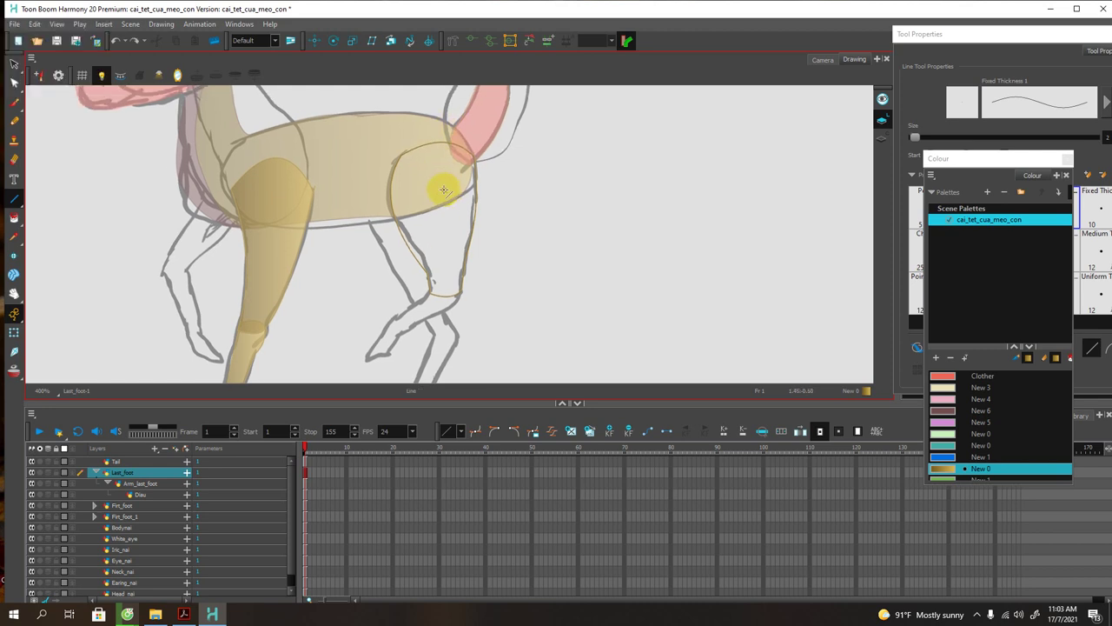
{"action": "left_click_drag", "start_coordinate": [469, 177], "coordinate": [473, 179]}
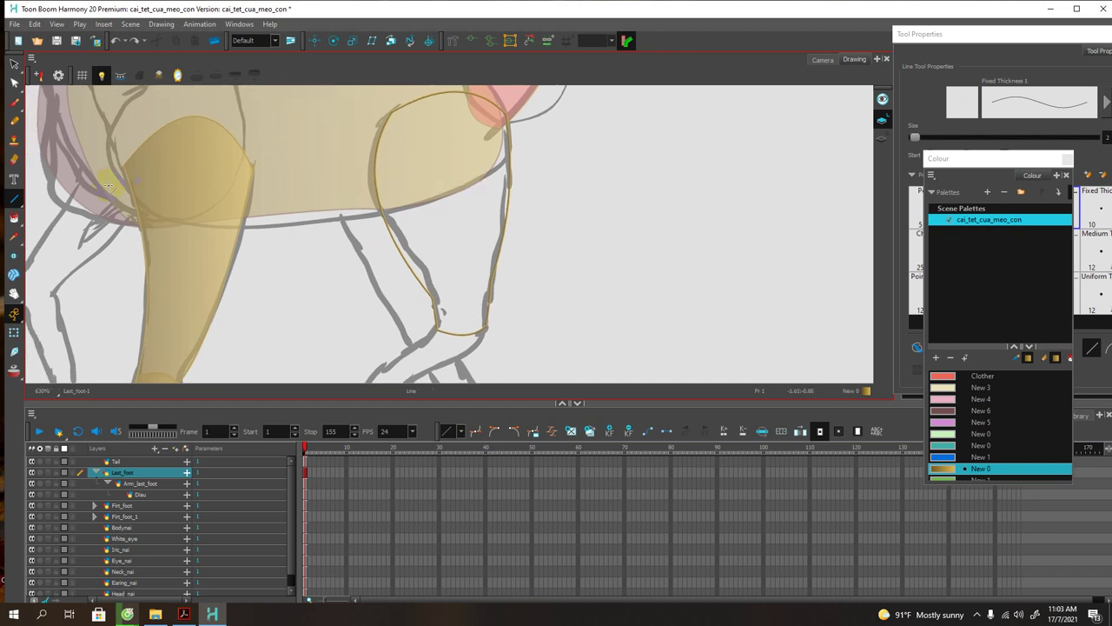
{"action": "key", "text": "alt+i"}
{"action": "left_click", "coordinate": [427, 225]}
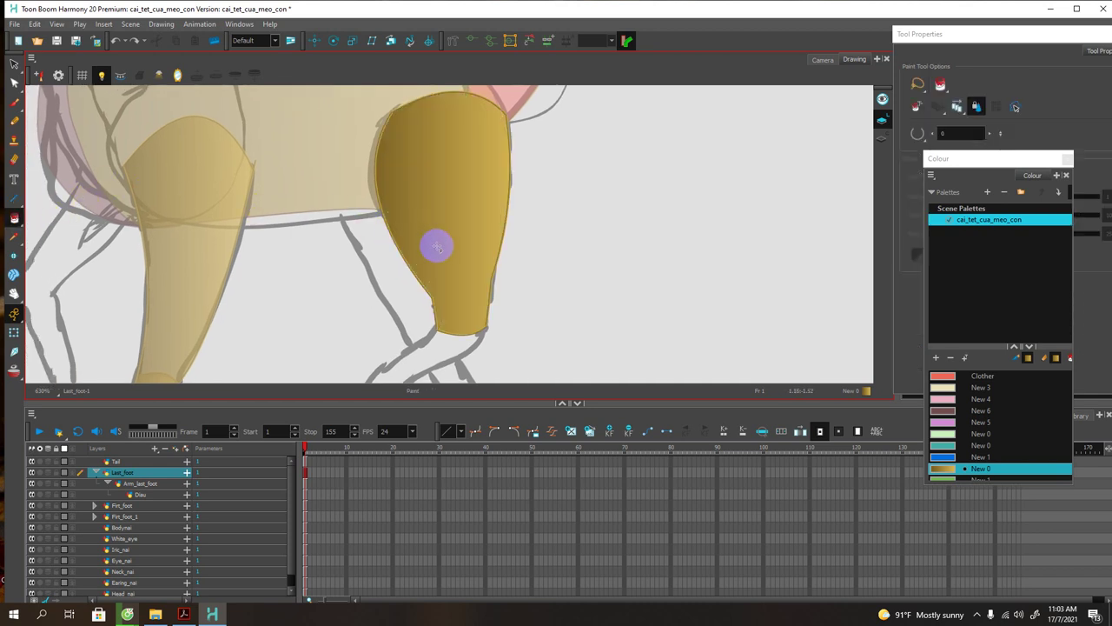
Step: On the Arm_last_foot layer, trace the front and back edges of the near hind leg's lower segment with the Line tool
{"action": "left_click_drag", "start_coordinate": [434, 244], "coordinate": [450, 199]}
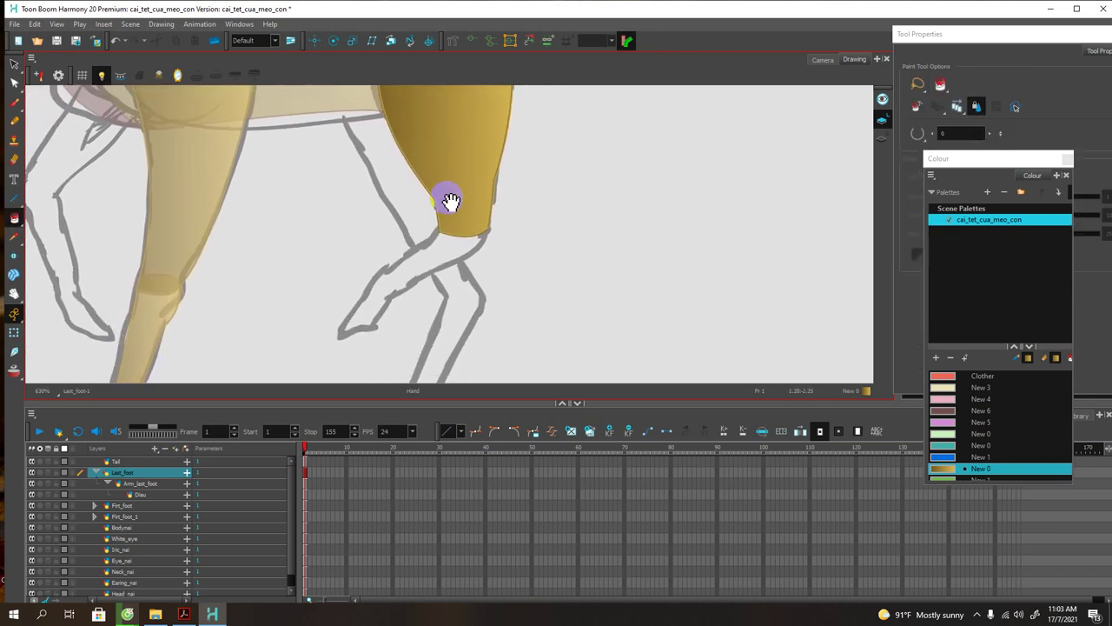
{"action": "left_click", "coordinate": [14, 198]}
{"action": "left_click", "coordinate": [144, 485]}
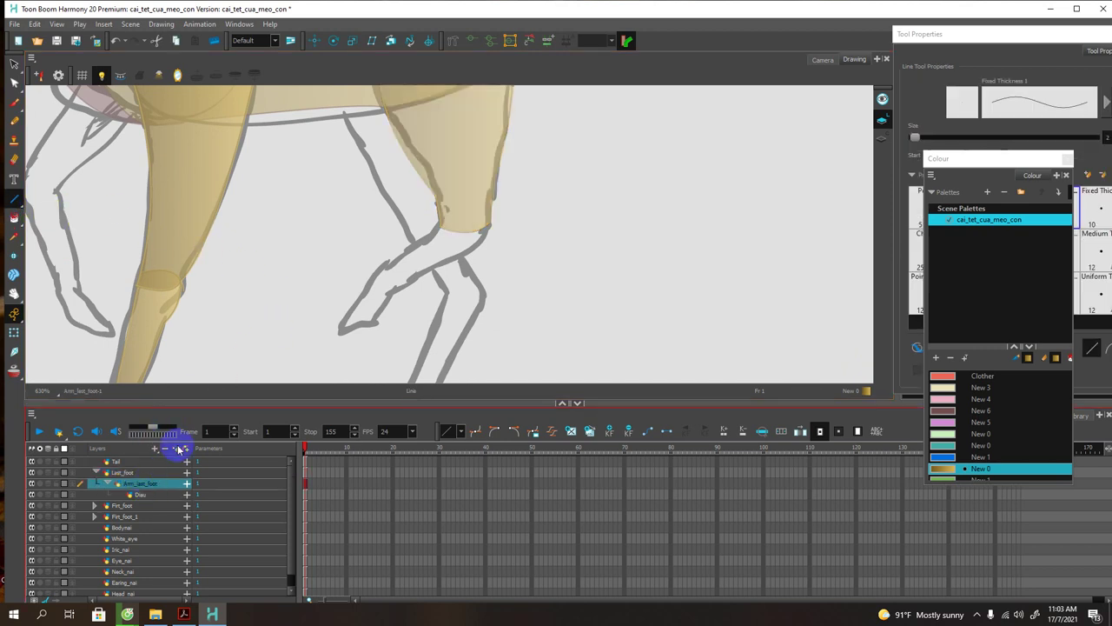
{"action": "scroll", "coordinate": [365, 256], "scroll_direction": "down", "scroll_amount": 2}
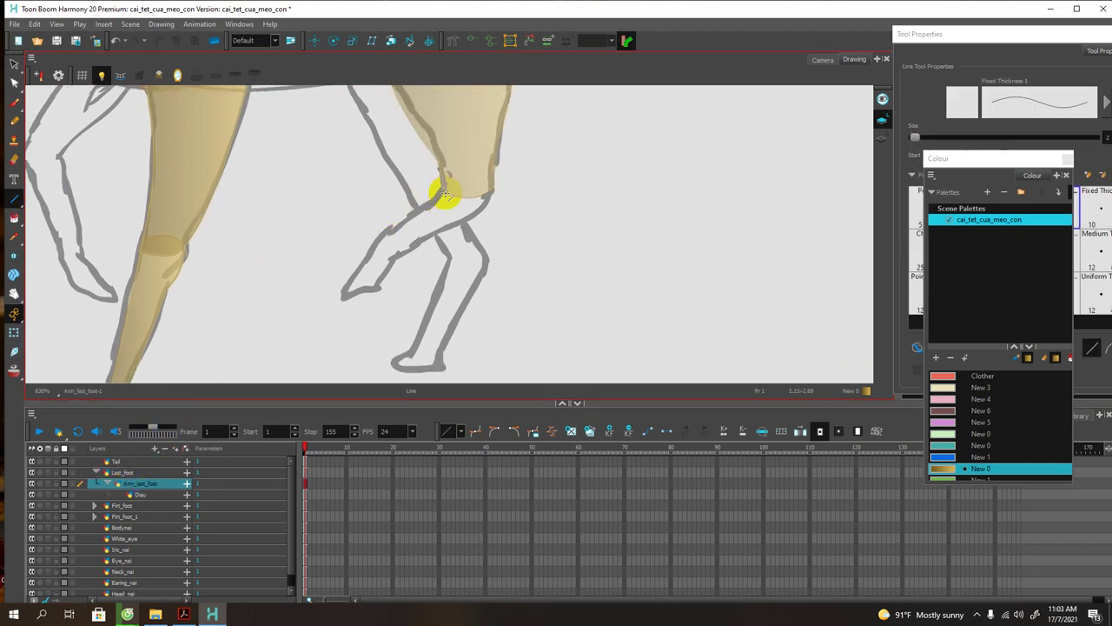
{"action": "mouse_move", "coordinate": [445, 193]}
{"action": "left_mouse_down"}
{"action": "mouse_move", "coordinate": [437, 182]}
{"action": "mouse_move", "coordinate": [429, 257]}
{"action": "left_mouse_up"}
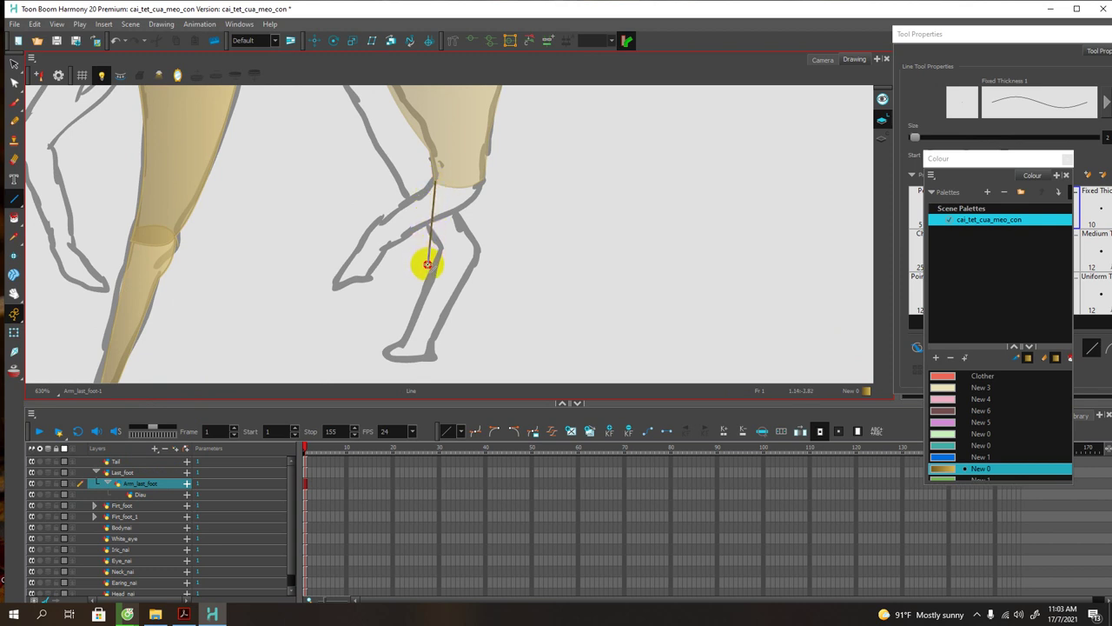
{"action": "left_click_drag", "start_coordinate": [427, 262], "coordinate": [428, 265]}
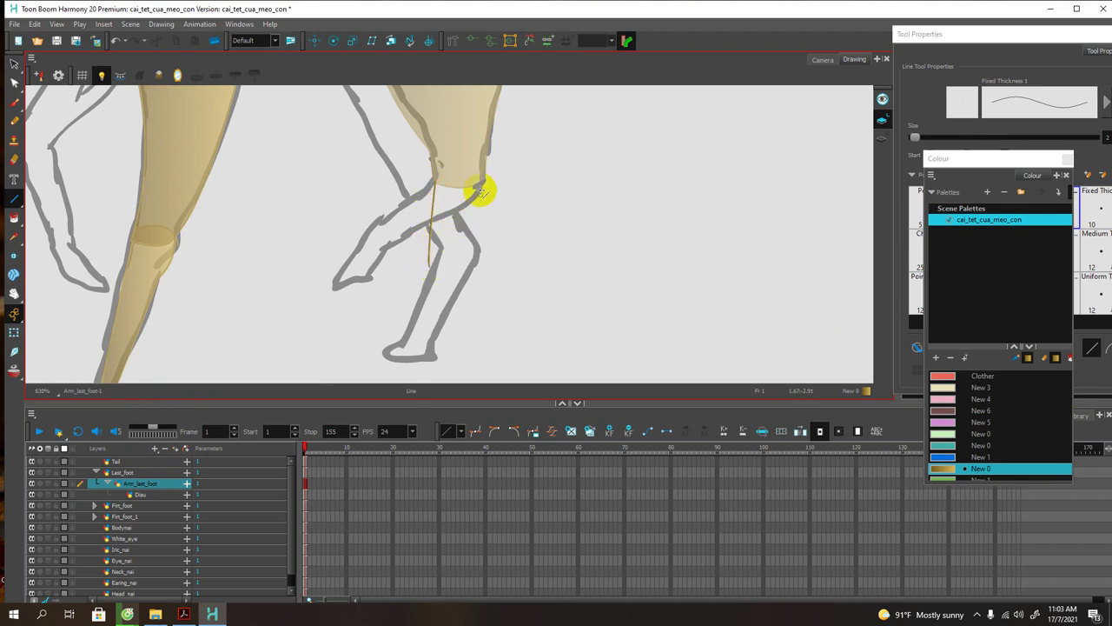
{"action": "left_click_drag", "start_coordinate": [484, 176], "coordinate": [470, 264]}
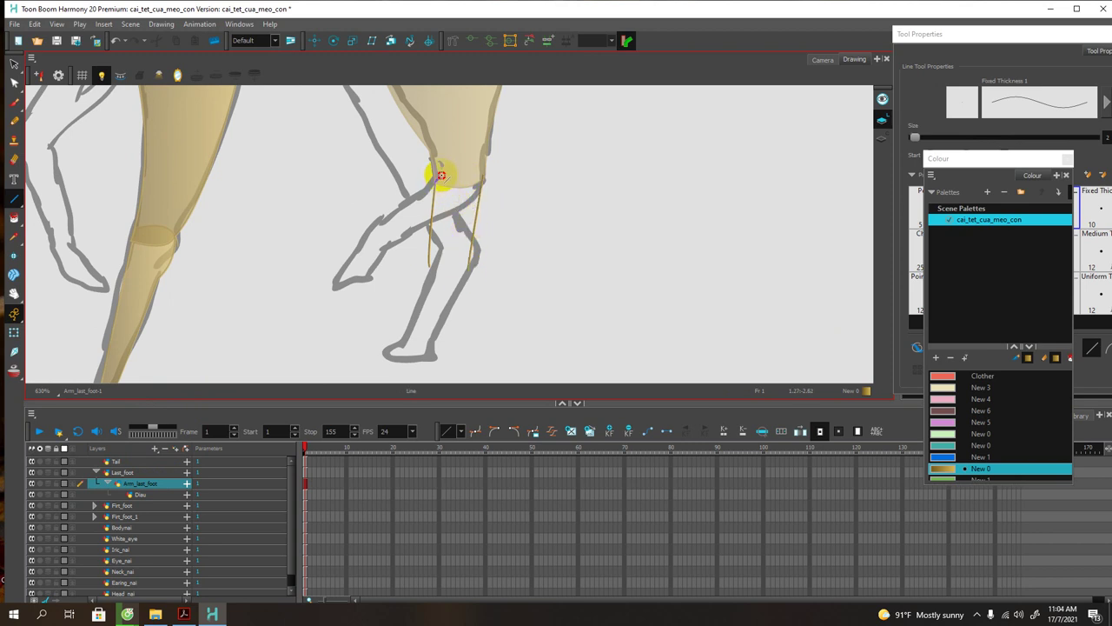
Step: Round the top of the lower leg outline over the knee, extend its sides downward and close the lower end with a curve
{"action": "mouse_move", "coordinate": [442, 176]}
{"action": "left_mouse_down"}
{"action": "mouse_move", "coordinate": [479, 179]}
{"action": "mouse_move", "coordinate": [474, 171]}
{"action": "left_mouse_up"}
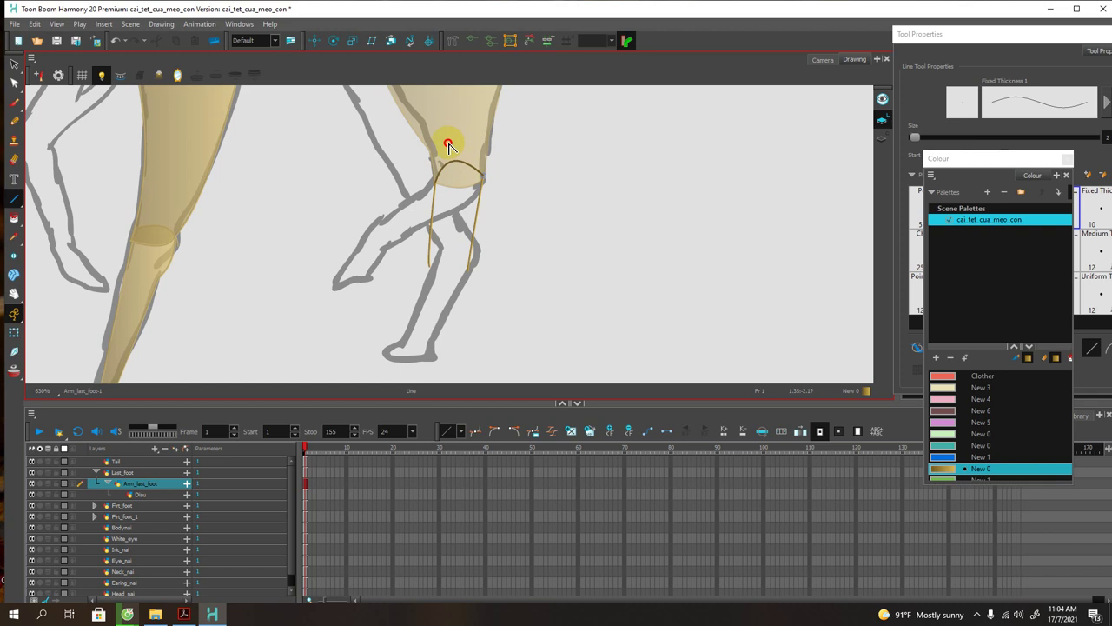
{"action": "mouse_move", "coordinate": [447, 219]}
{"action": "left_mouse_down"}
{"action": "mouse_move", "coordinate": [447, 186]}
{"action": "mouse_move", "coordinate": [436, 203]}
{"action": "left_mouse_up"}
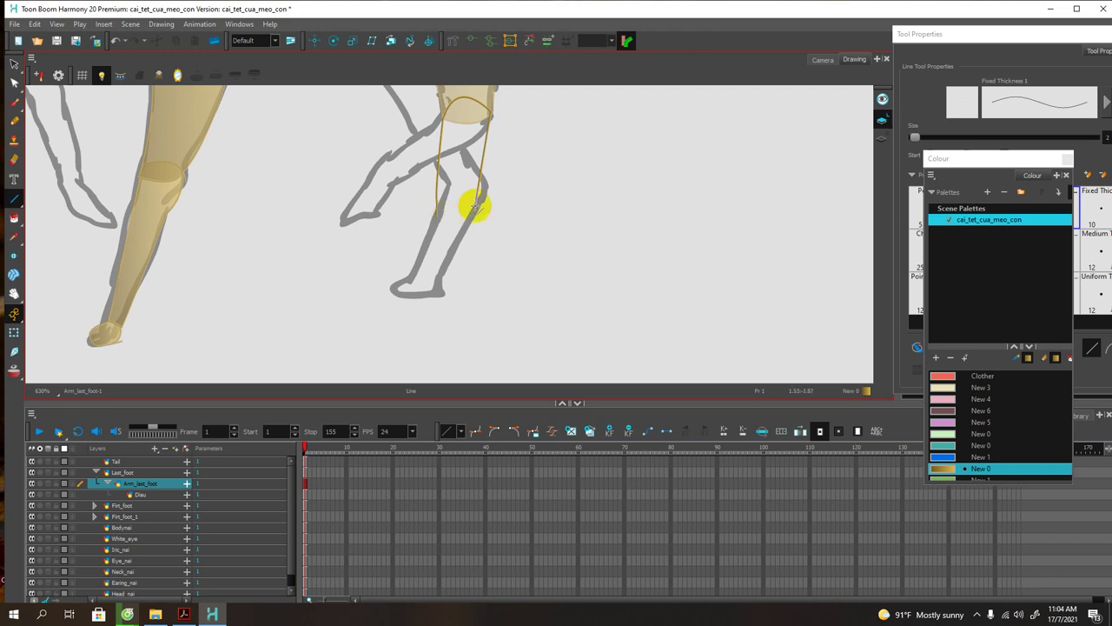
{"action": "left_click_drag", "start_coordinate": [469, 226], "coordinate": [439, 218]}
{"action": "mouse_move", "coordinate": [460, 174]}
{"action": "left_mouse_down"}
{"action": "mouse_move", "coordinate": [455, 250]}
{"action": "mouse_move", "coordinate": [454, 224]}
{"action": "left_mouse_up"}
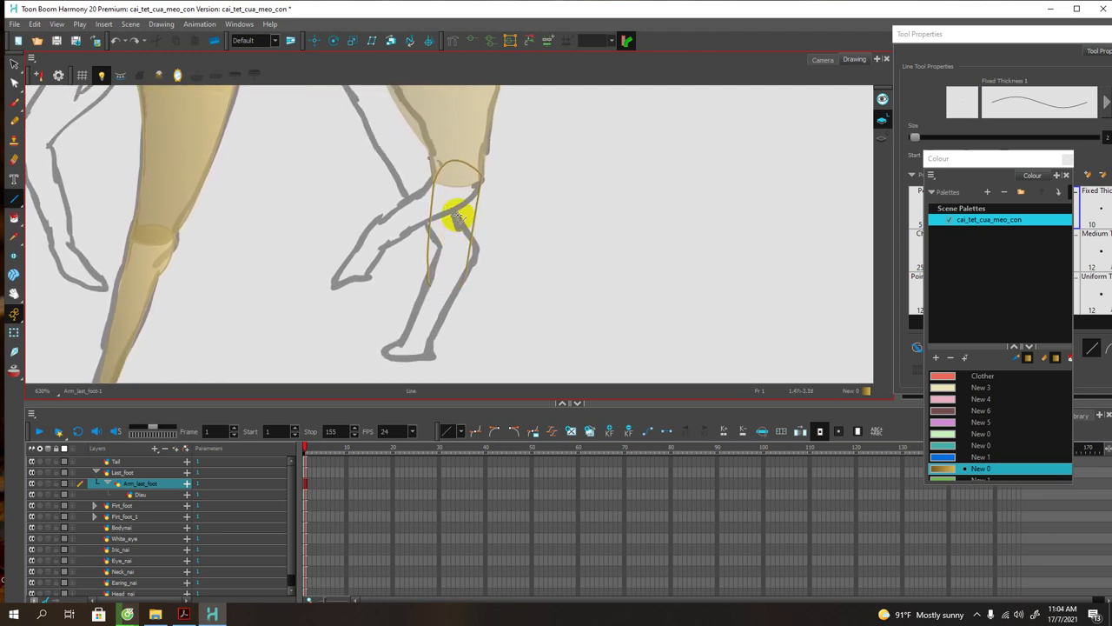
{"action": "left_click_drag", "start_coordinate": [447, 249], "coordinate": [439, 228]}
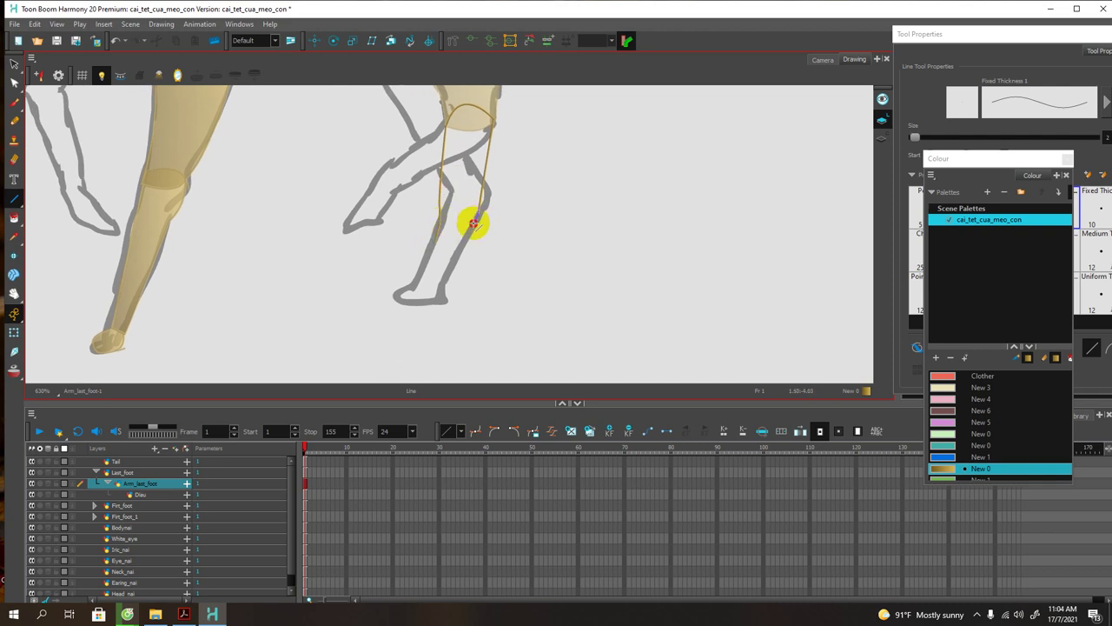
{"action": "left_click_drag", "start_coordinate": [468, 250], "coordinate": [436, 243]}
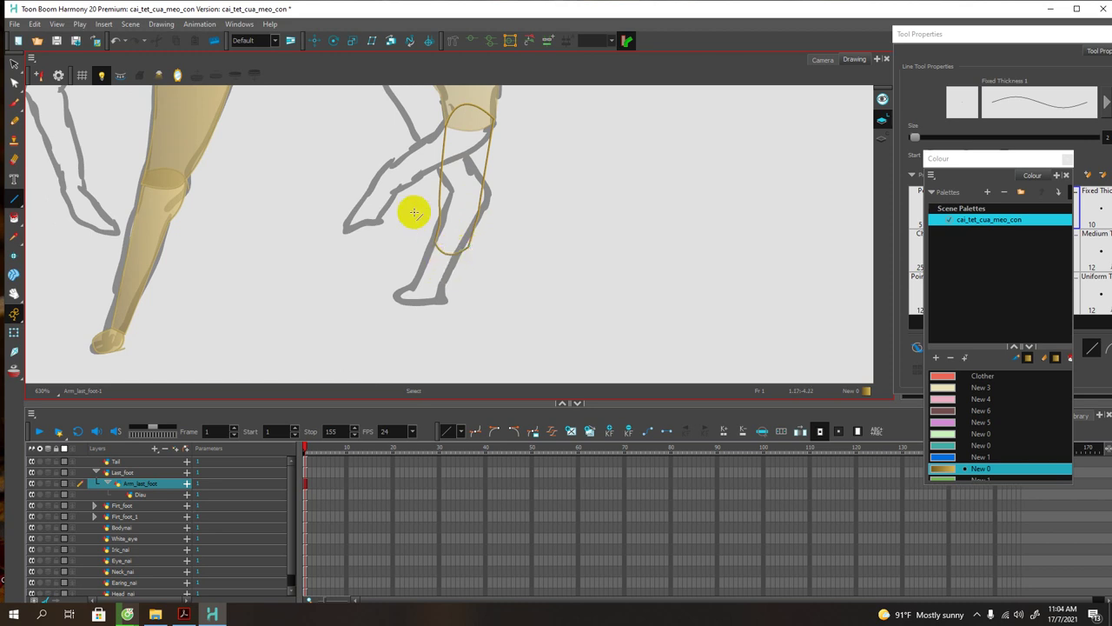
Step: Fill the closed lower leg outline on the Arm_last_foot layer with the New 0 gradient
{"action": "scroll", "coordinate": [382, 213], "scroll_direction": "up", "scroll_amount": 2}
{"action": "left_click", "coordinate": [13, 220]}
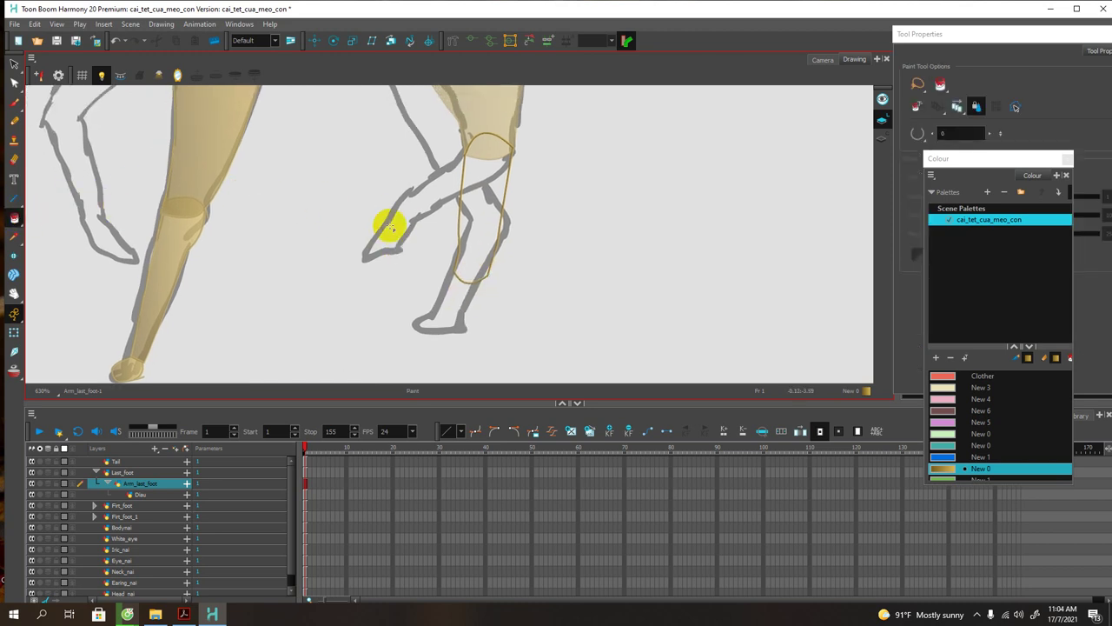
{"action": "left_click", "coordinate": [462, 233]}
Step: On the Diau layer, outline the hoof shape at the end of the near hind leg and fill it with the New 0 gradient
{"action": "left_click_drag", "start_coordinate": [461, 236], "coordinate": [475, 214]}
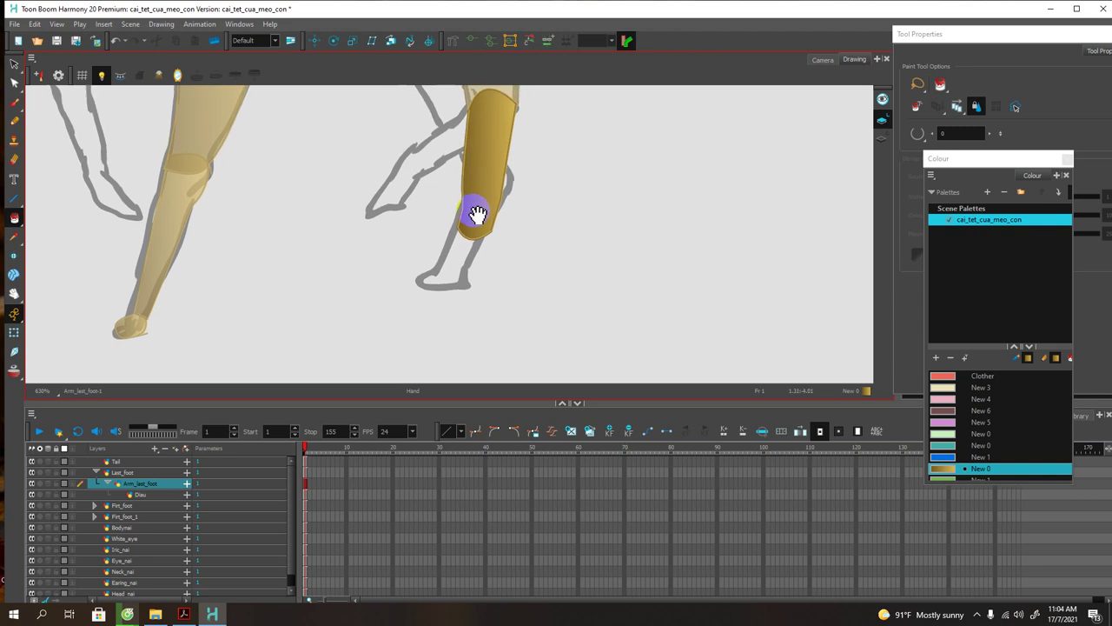
{"action": "left_click", "coordinate": [13, 198]}
{"action": "left_click", "coordinate": [159, 489]}
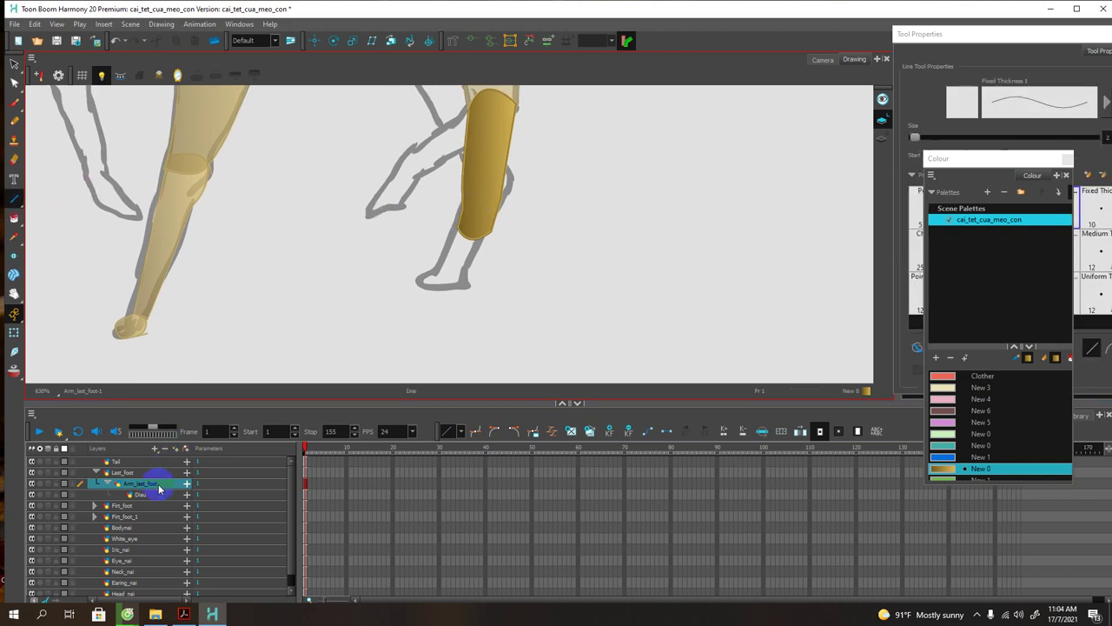
{"action": "left_click", "coordinate": [152, 501]}
{"action": "left_click_drag", "start_coordinate": [311, 266], "coordinate": [359, 229]}
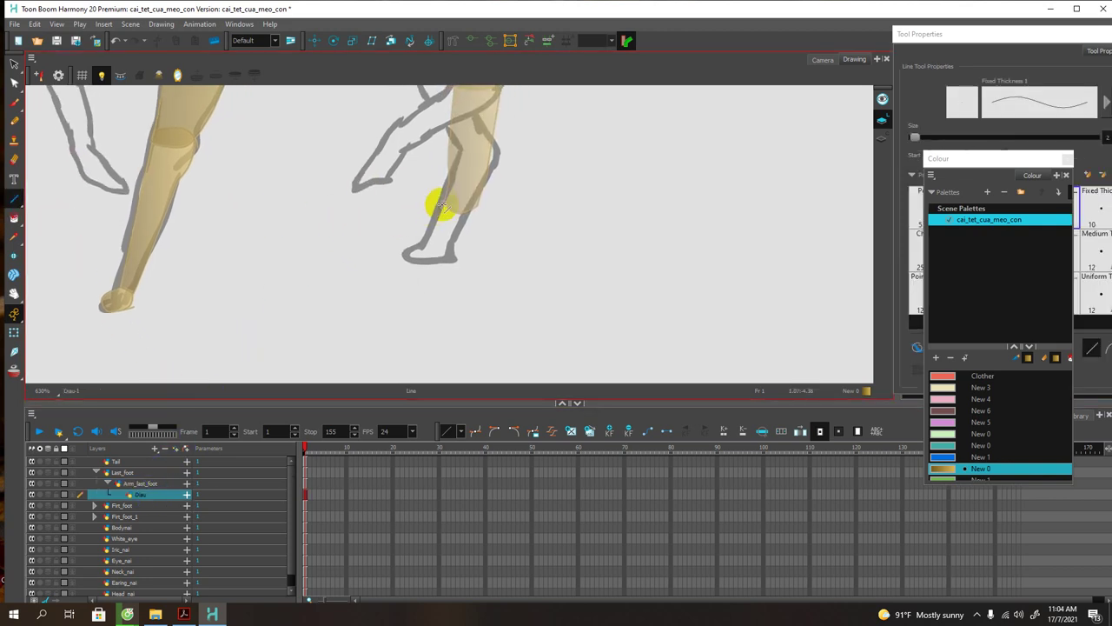
{"action": "mouse_move", "coordinate": [444, 200]}
{"action": "left_mouse_down"}
{"action": "mouse_move", "coordinate": [412, 236]}
{"action": "mouse_move", "coordinate": [464, 240]}
{"action": "mouse_move", "coordinate": [472, 211]}
{"action": "left_mouse_up"}
{"action": "key", "text": "alt+s"}
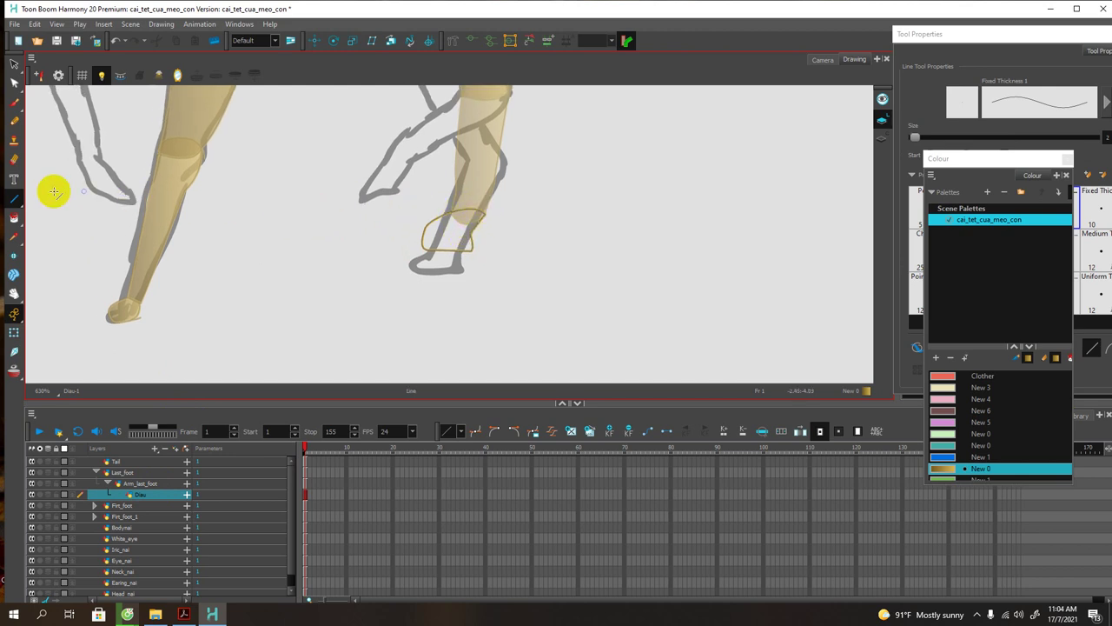
{"action": "left_click", "coordinate": [14, 217]}
{"action": "left_click", "coordinate": [447, 236]}
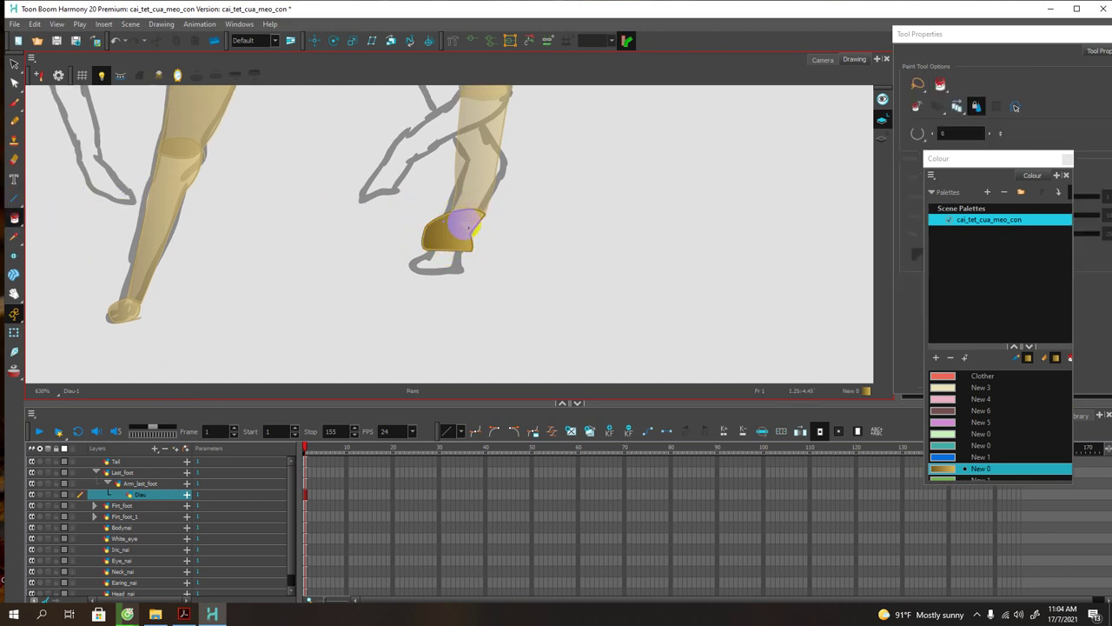
Step: Enlarge the timeline area and hide the rough sketch layer Drawing to review the coloured deer without it
{"action": "scroll", "coordinate": [521, 208], "scroll_direction": "down", "scroll_amount": 10}
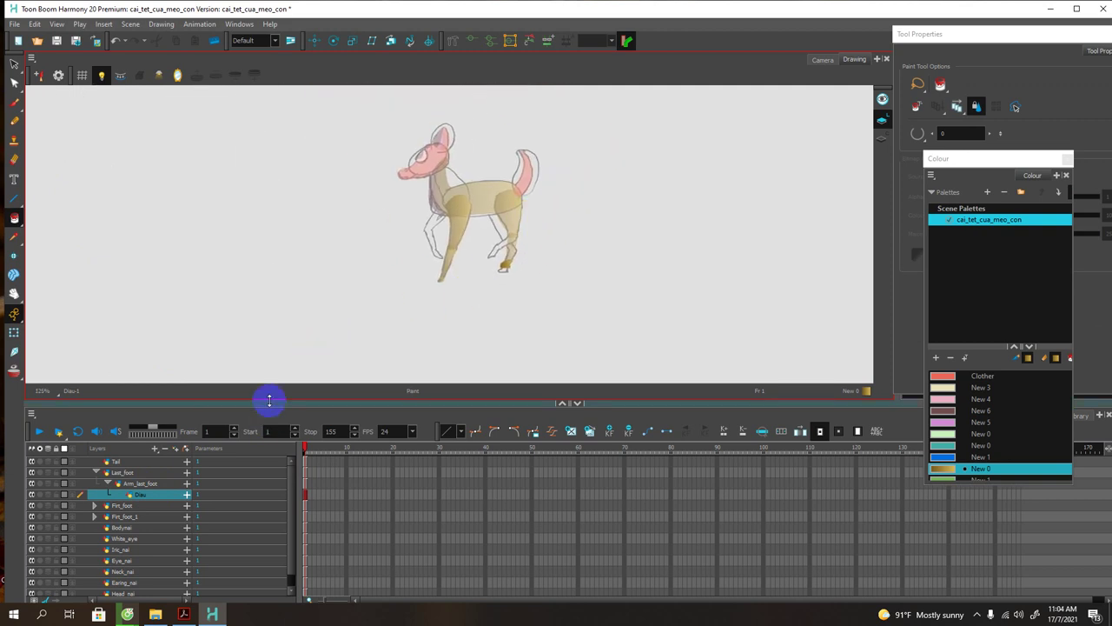
{"action": "left_click_drag", "start_coordinate": [268, 398], "coordinate": [276, 339]}
{"action": "left_click", "coordinate": [32, 540]}
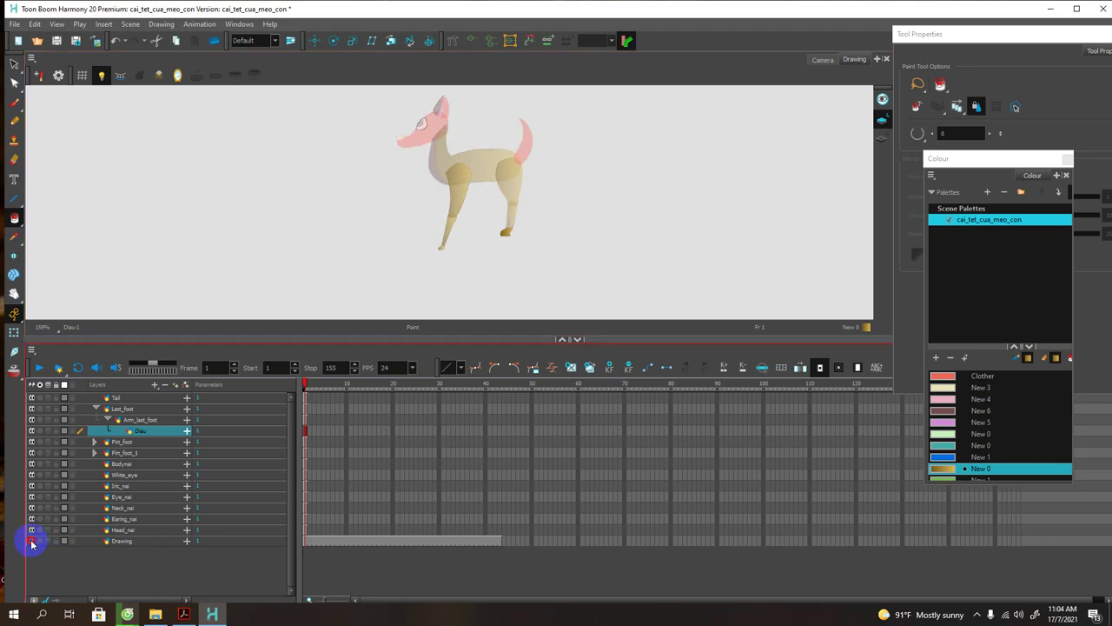
{"action": "scroll", "coordinate": [545, 221], "scroll_direction": "up", "scroll_amount": 6}
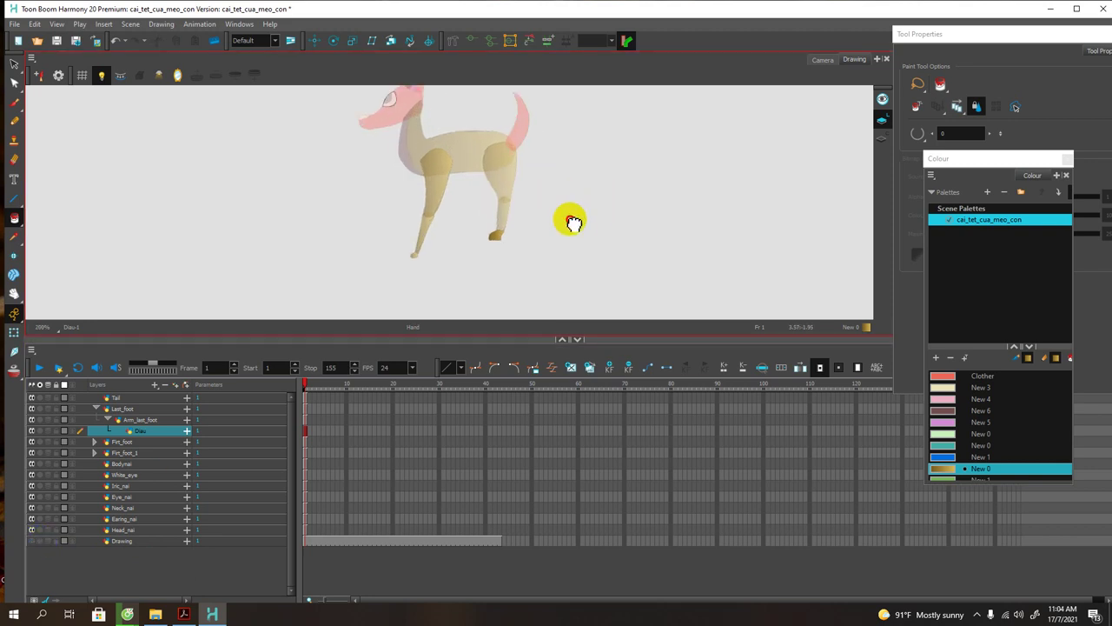
{"action": "left_click_drag", "start_coordinate": [375, 211], "coordinate": [466, 182]}
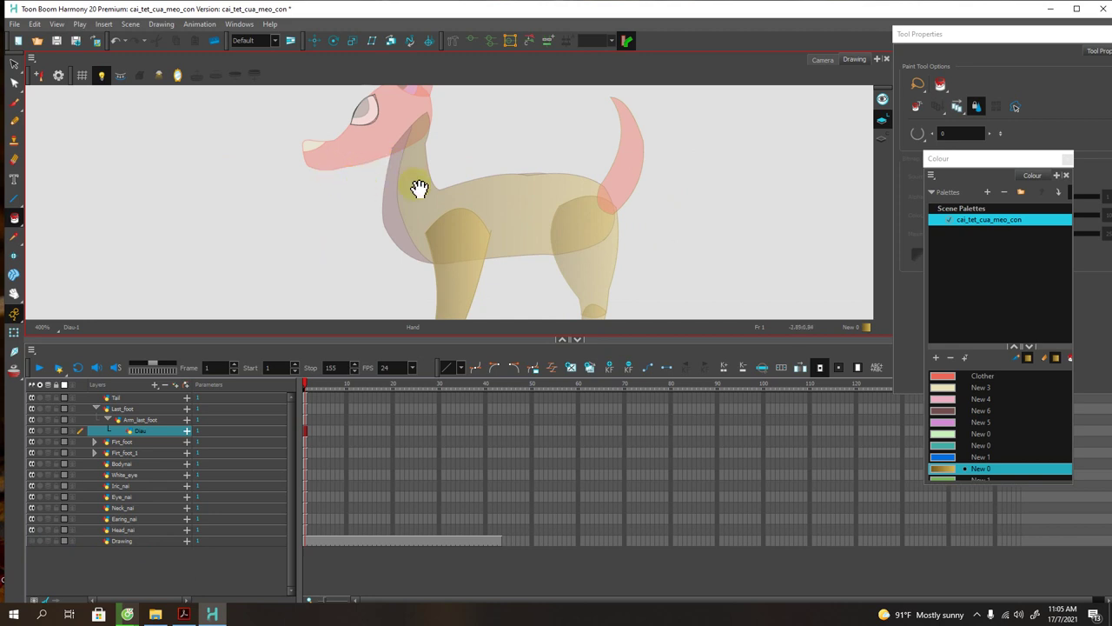
{"action": "scroll", "coordinate": [452, 187], "scroll_direction": "down", "scroll_amount": 2}
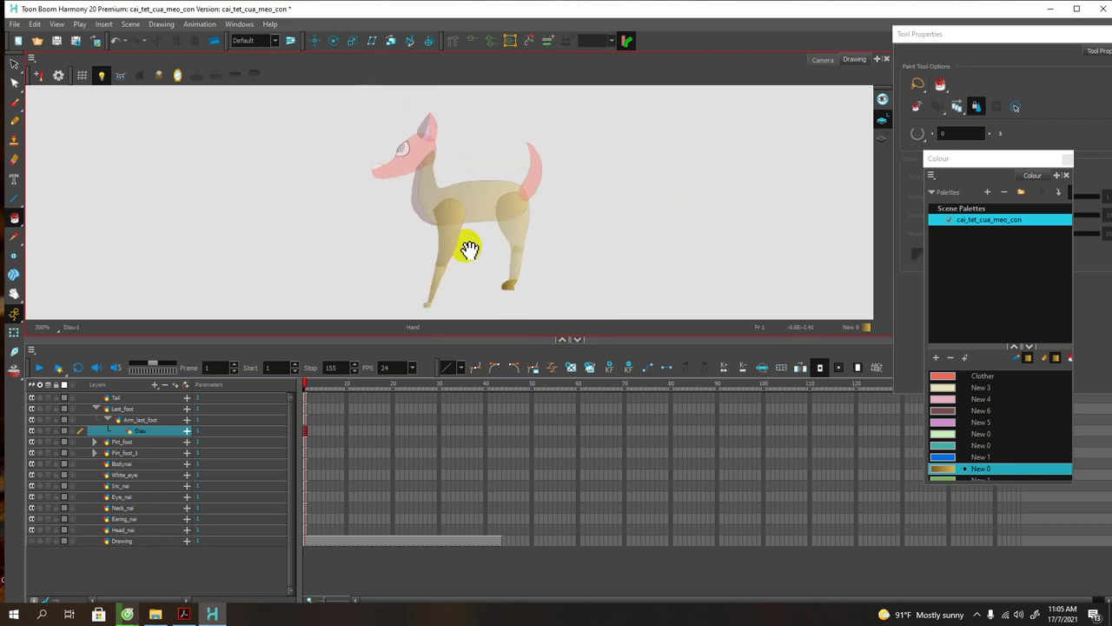
Step: Select the Firt_foot layer, activate the Translate tool and switch to the Camera view
{"action": "left_click", "coordinate": [122, 443]}
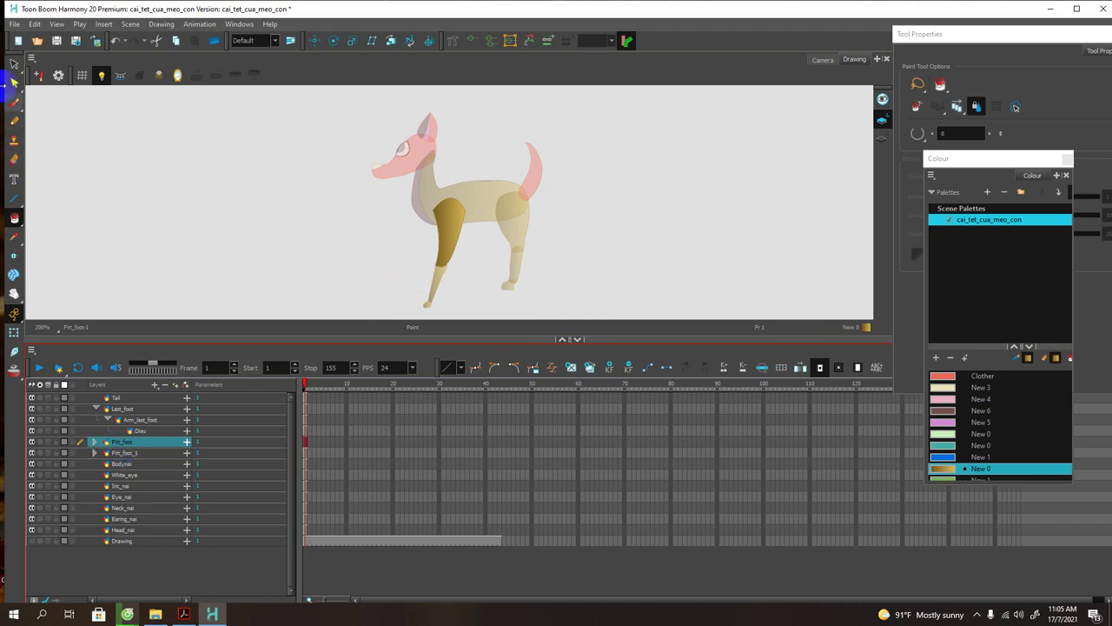
{"action": "left_click", "coordinate": [13, 64]}
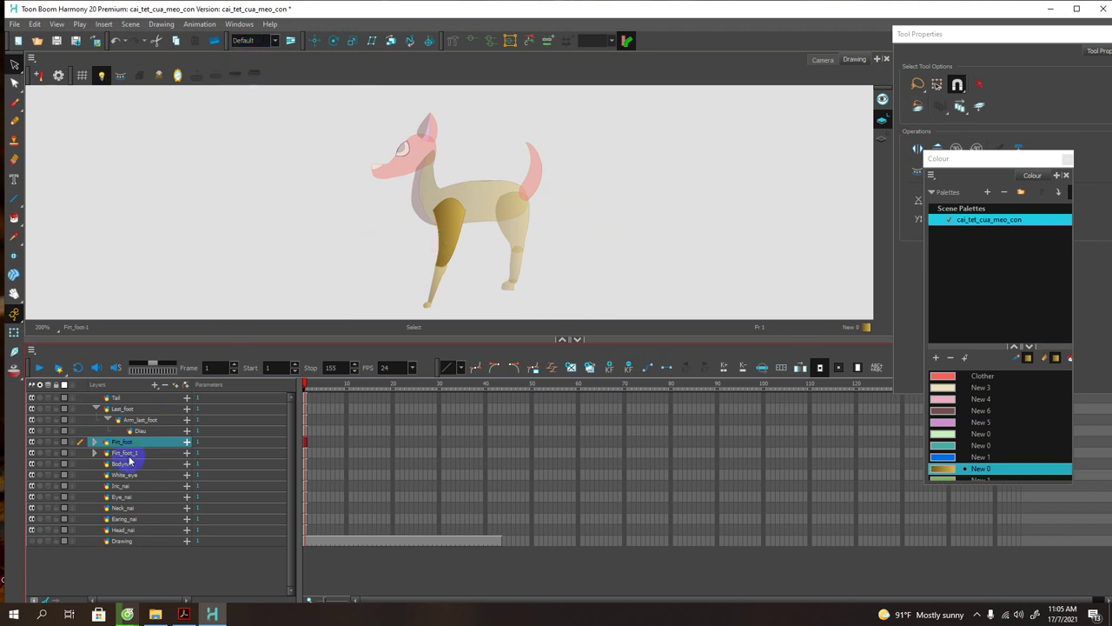
{"action": "left_click", "coordinate": [14, 332]}
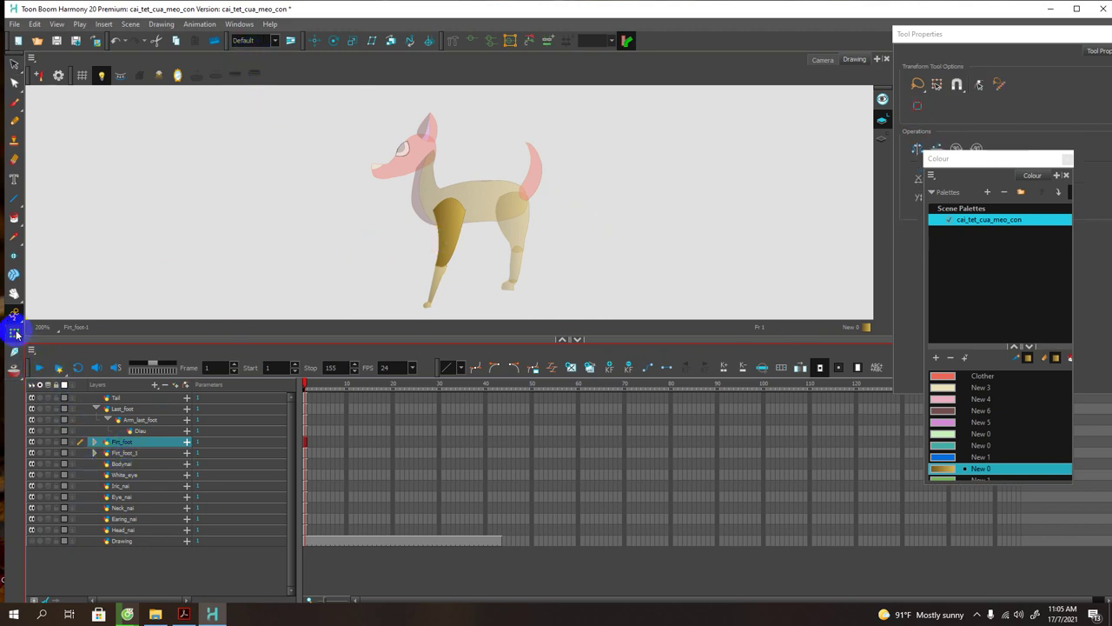
{"action": "left_click", "coordinate": [314, 43]}
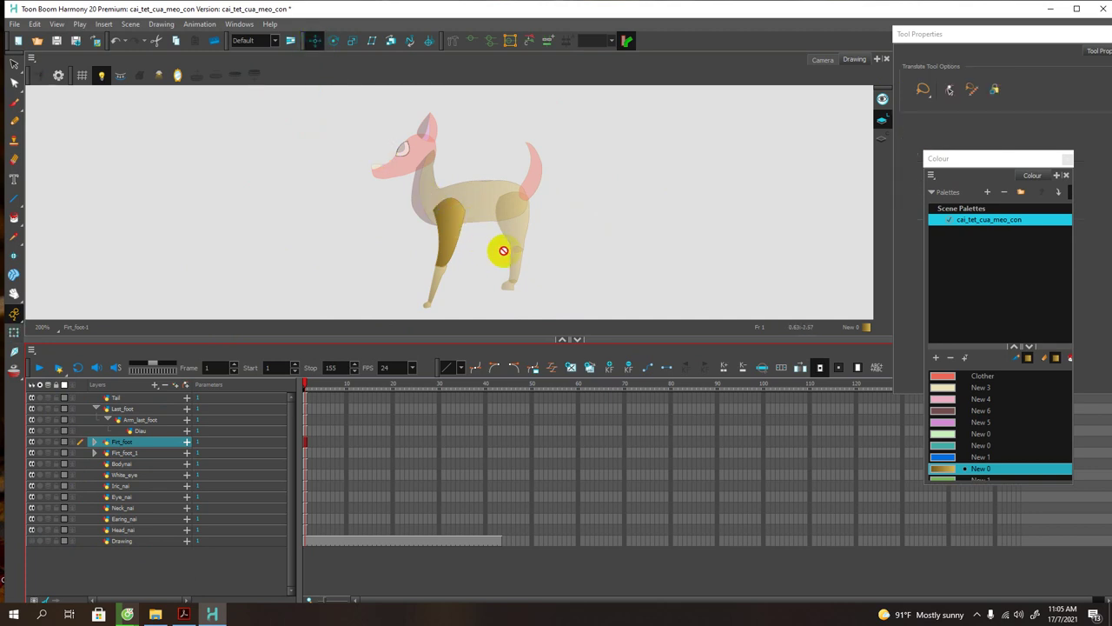
{"action": "scroll", "coordinate": [505, 251], "scroll_direction": "down", "scroll_amount": 2}
{"action": "left_click", "coordinate": [819, 56]}
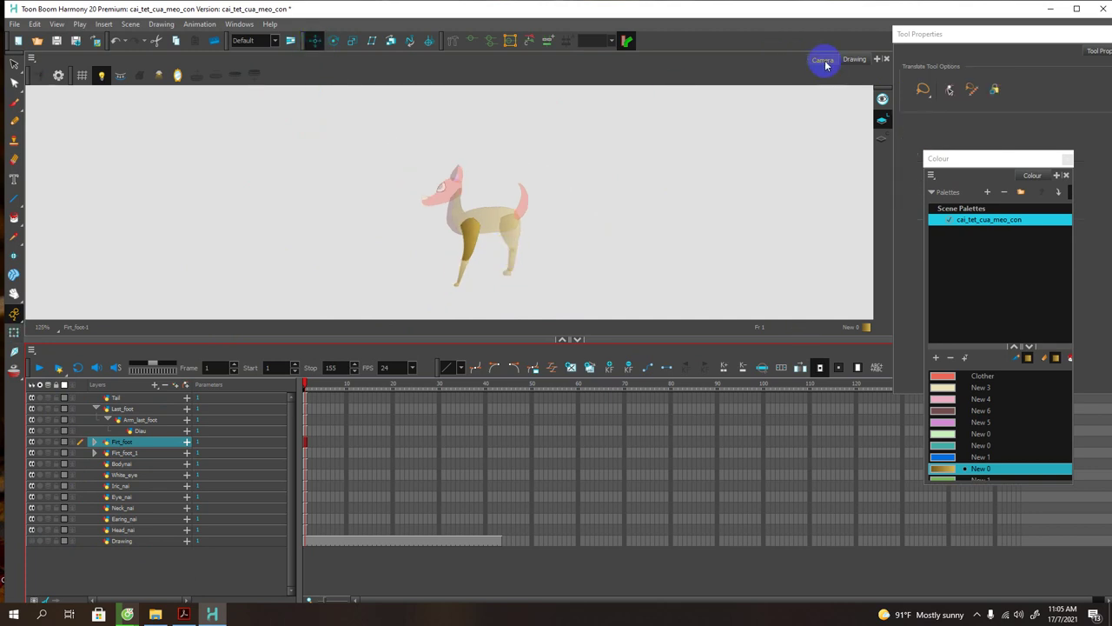
{"action": "scroll", "coordinate": [449, 245], "scroll_direction": "up", "scroll_amount": 3}
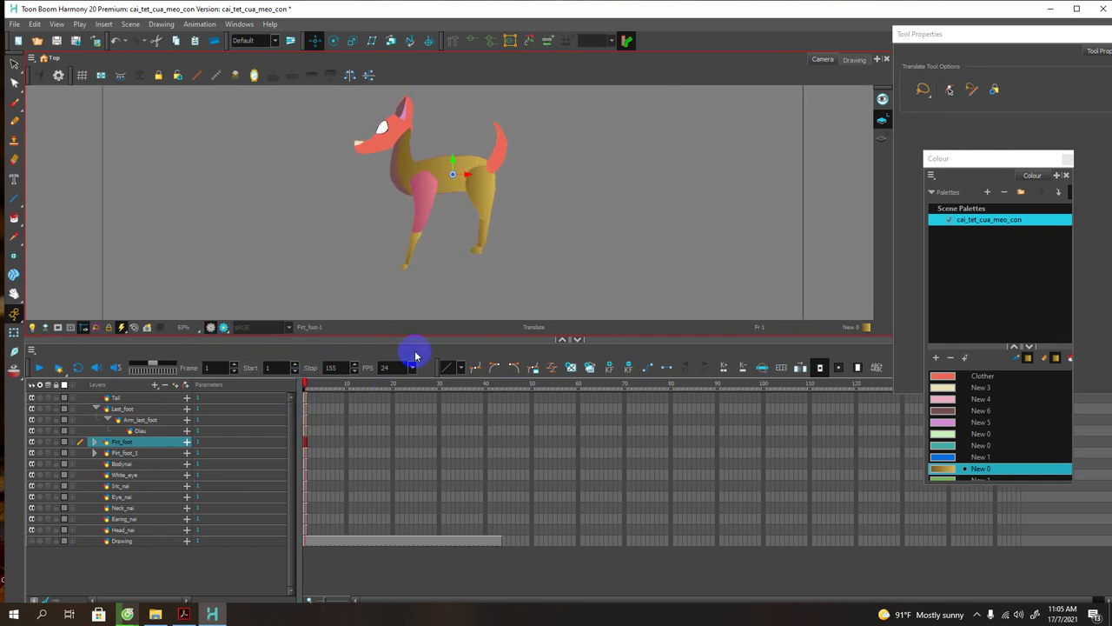
Step: Select the first-frame cells of all deer layers from Tail to Head_nai and extend their exposure to about frame 90
{"action": "left_click", "coordinate": [304, 400]}
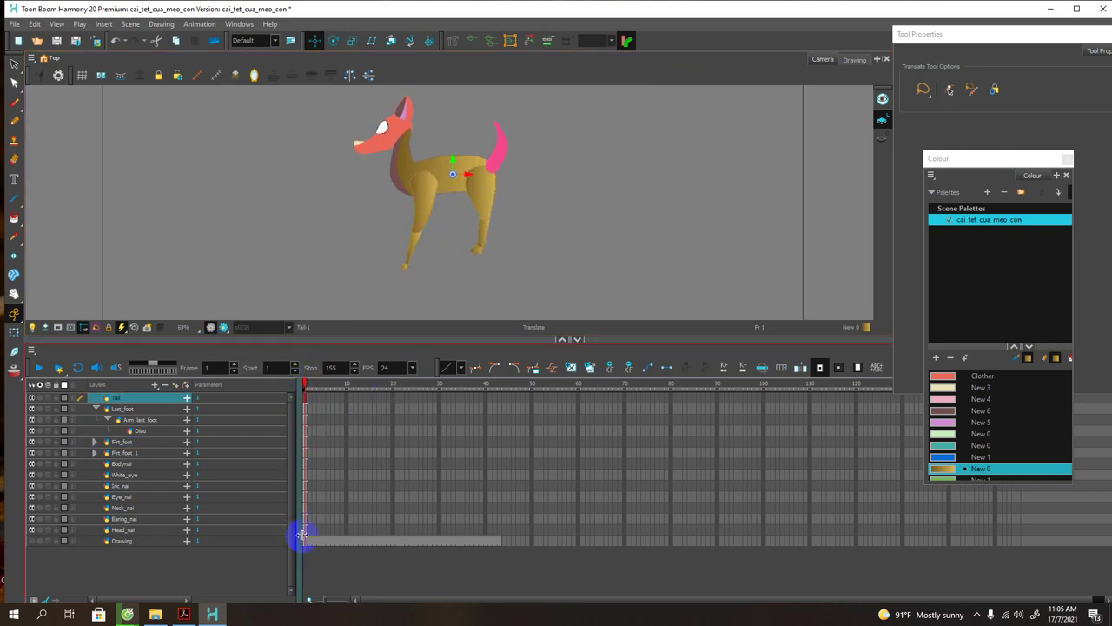
{"action": "left_click", "coordinate": [305, 529], "text": "shift"}
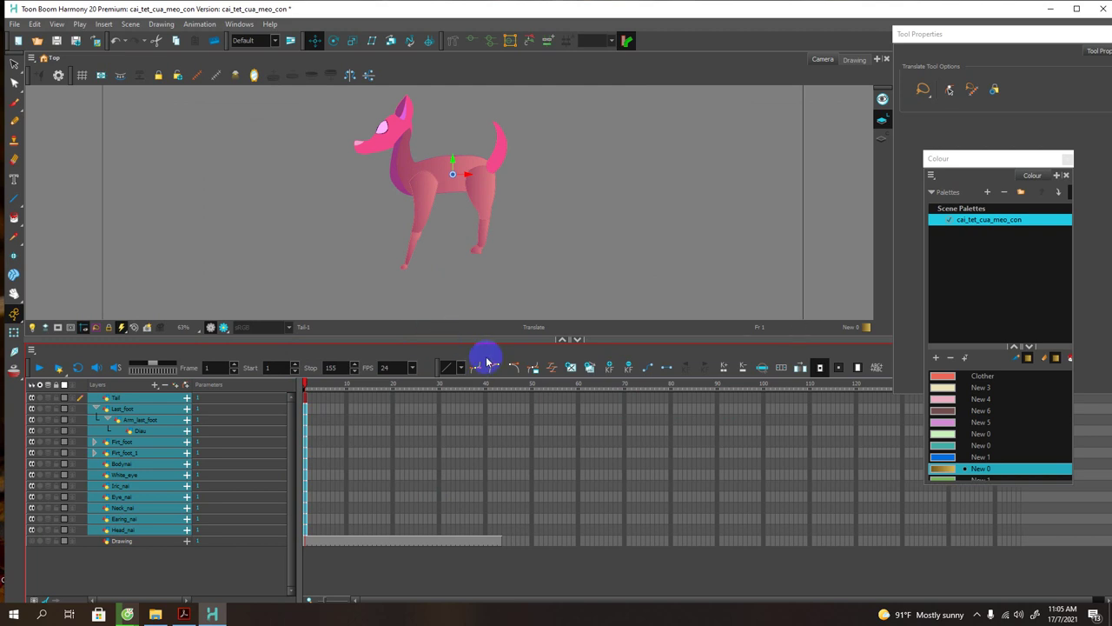
{"action": "key", "text": "plus"}
{"action": "key", "text": "plus"}
{"action": "key", "text": "plus"}
{"action": "key", "text": "plus"}
{"action": "key", "text": "plus"}
{"action": "key", "text": "plus"}
{"action": "key", "text": "plus"}
{"action": "key", "text": "plus"}
{"action": "key", "text": "plus"}
{"action": "key", "text": "plus"}
{"action": "key", "text": "plus"}
{"action": "key", "text": "plus"}
{"action": "key", "text": "plus"}
{"action": "key", "text": "plus"}
{"action": "key", "text": "plus"}
{"action": "key", "text": "plus"}
{"action": "key", "text": "plus"}
{"action": "key", "text": "plus"}
{"action": "key", "text": "plus"}
{"action": "key", "text": "plus"}
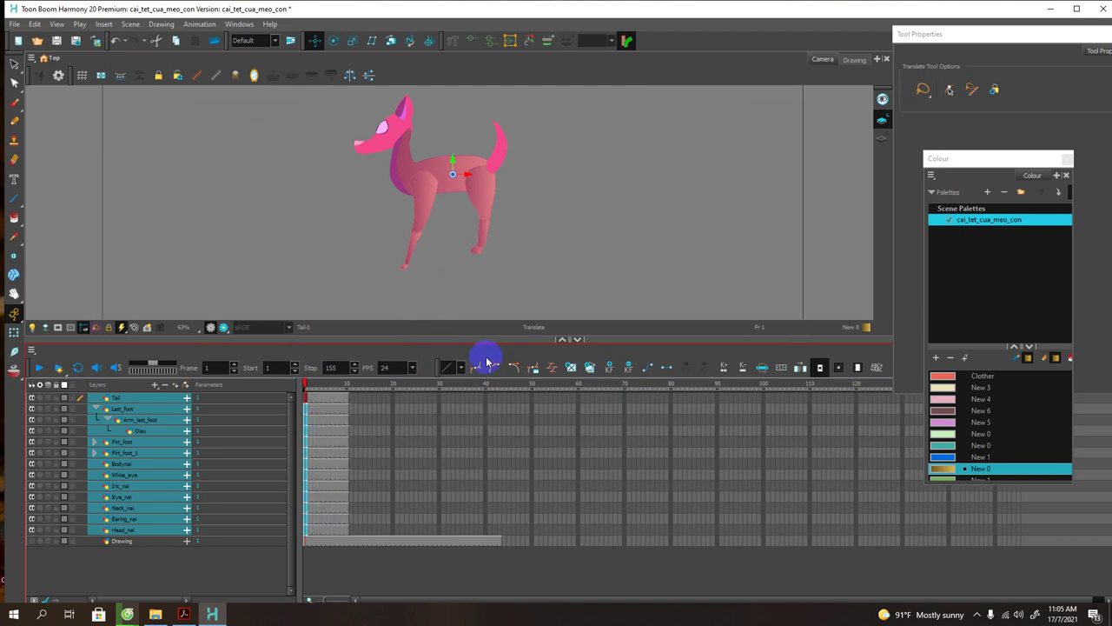
{"action": "key", "text": "plus"}
{"action": "key", "text": "plus"}
{"action": "key", "text": "plus"}
{"action": "key", "text": "plus"}
{"action": "key", "text": "plus"}
{"action": "key", "text": "plus"}
{"action": "key", "text": "plus"}
{"action": "key", "text": "plus"}
{"action": "key", "text": "plus"}
{"action": "key", "text": "plus"}
{"action": "key", "text": "plus"}
{"action": "key", "text": "plus"}
{"action": "key", "text": "plus"}
{"action": "key", "text": "plus"}
{"action": "key", "text": "plus"}
{"action": "key", "text": "plus"}
{"action": "key", "text": "plus"}
{"action": "key", "text": "plus"}
{"action": "key", "text": "plus"}
{"action": "key", "text": "plus"}
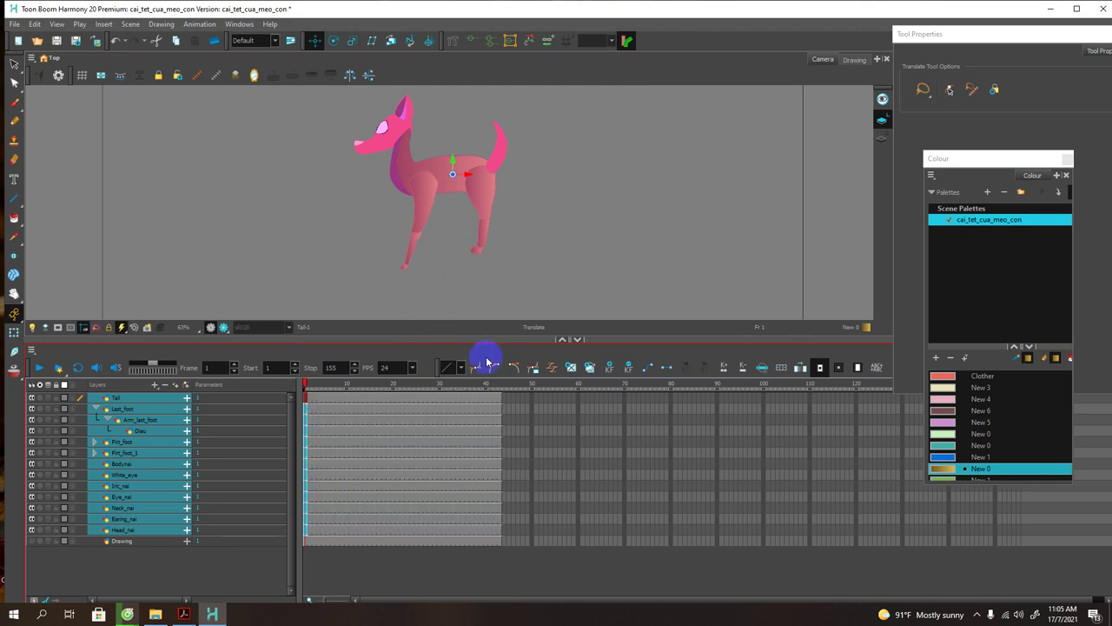
{"action": "key", "text": "plus"}
{"action": "key", "text": "plus"}
{"action": "key", "text": "plus"}
{"action": "key", "text": "plus"}
{"action": "key", "text": "plus"}
{"action": "key", "text": "plus"}
{"action": "key", "text": "plus"}
{"action": "key", "text": "plus"}
{"action": "key", "text": "plus"}
{"action": "key", "text": "plus"}
{"action": "key", "text": "plus"}
{"action": "key", "text": "plus"}
{"action": "key", "text": "plus"}
{"action": "key", "text": "plus"}
{"action": "key", "text": "plus"}
{"action": "key", "text": "plus"}
{"action": "key", "text": "plus"}
{"action": "key", "text": "plus"}
{"action": "key", "text": "plus"}
{"action": "key", "text": "plus"}
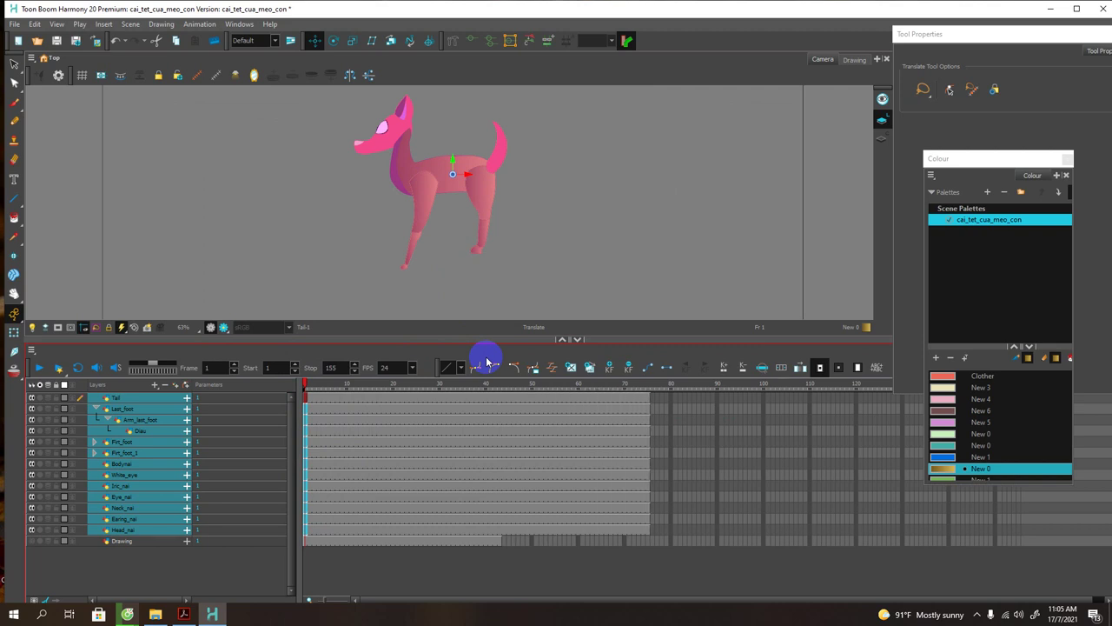
{"action": "key", "text": "plus"}
{"action": "key", "text": "plus"}
{"action": "key", "text": "plus"}
{"action": "key", "text": "plus"}
{"action": "key", "text": "plus"}
{"action": "key", "text": "plus"}
{"action": "key", "text": "plus"}
{"action": "key", "text": "plus"}
{"action": "key", "text": "plus"}
{"action": "key", "text": "plus"}
{"action": "key", "text": "plus"}
{"action": "key", "text": "plus"}
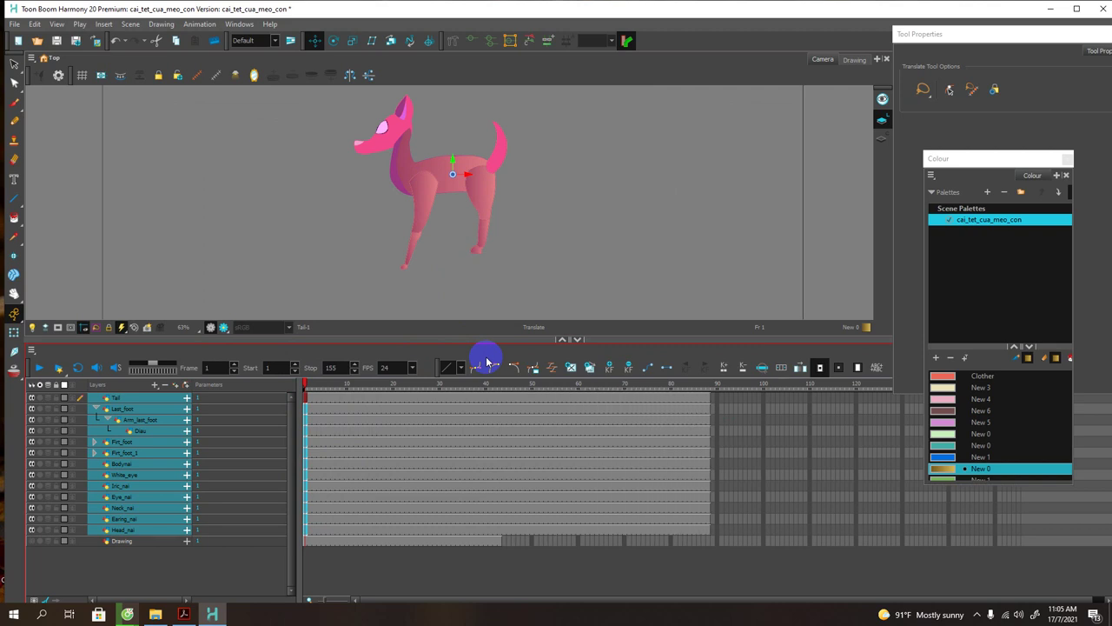
{"action": "key", "text": "plus"}
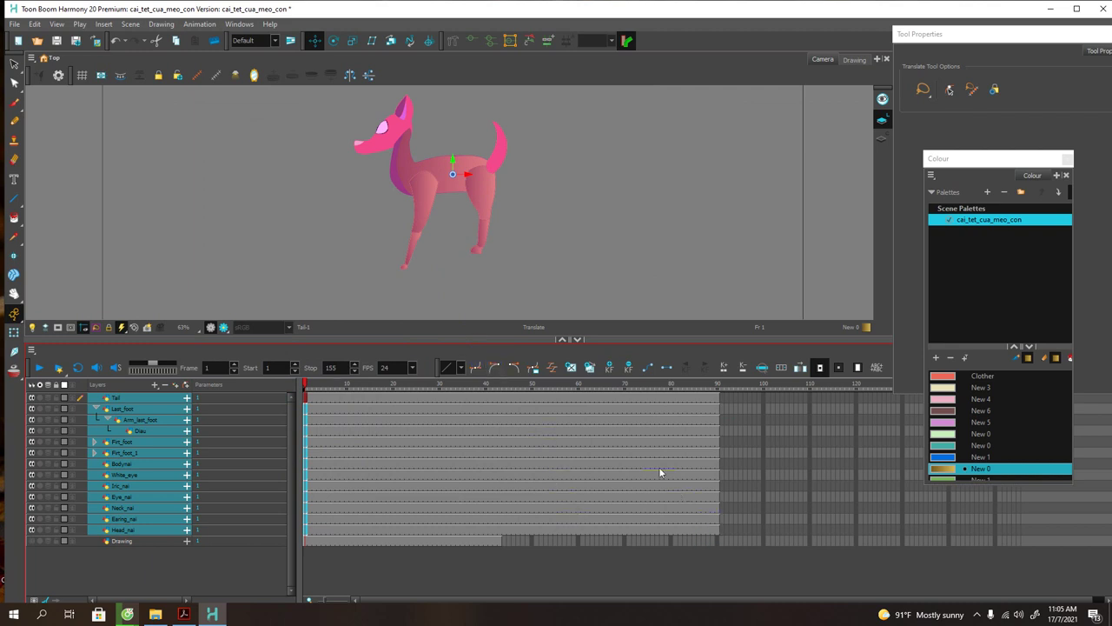
Step: Using the Transform tool, move the Firt_foot front leg back toward the belly, away from its overlapping duplicate
{"action": "scroll", "coordinate": [397, 183], "scroll_direction": "up", "scroll_amount": 2}
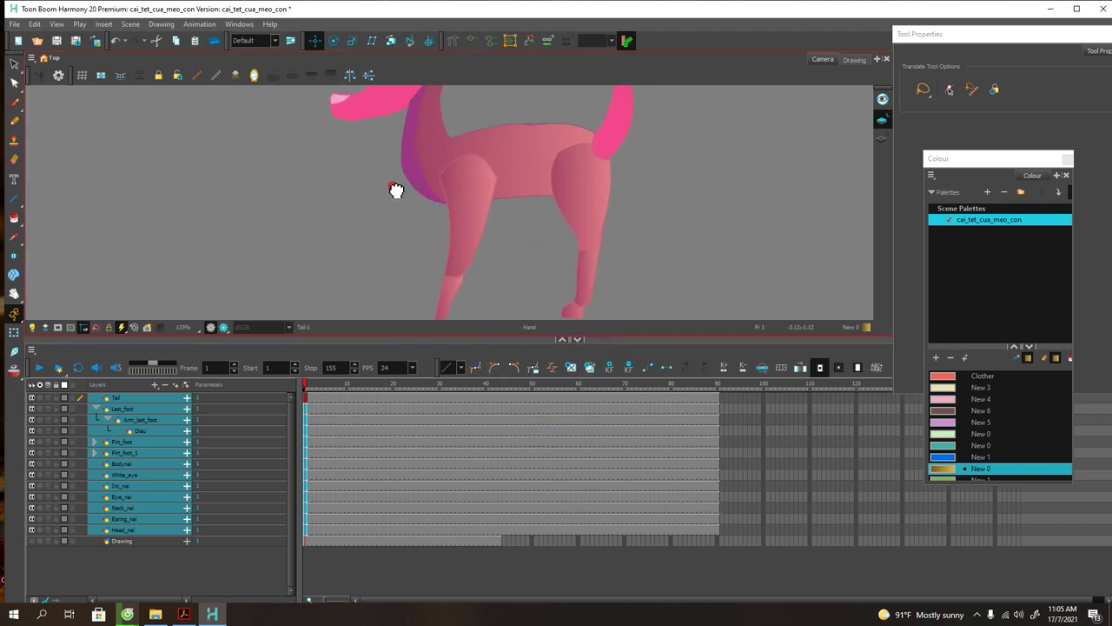
{"action": "mouse_move", "coordinate": [544, 166]}
{"action": "left_mouse_down"}
{"action": "mouse_move", "coordinate": [529, 162]}
{"action": "mouse_move", "coordinate": [544, 164]}
{"action": "left_mouse_up"}
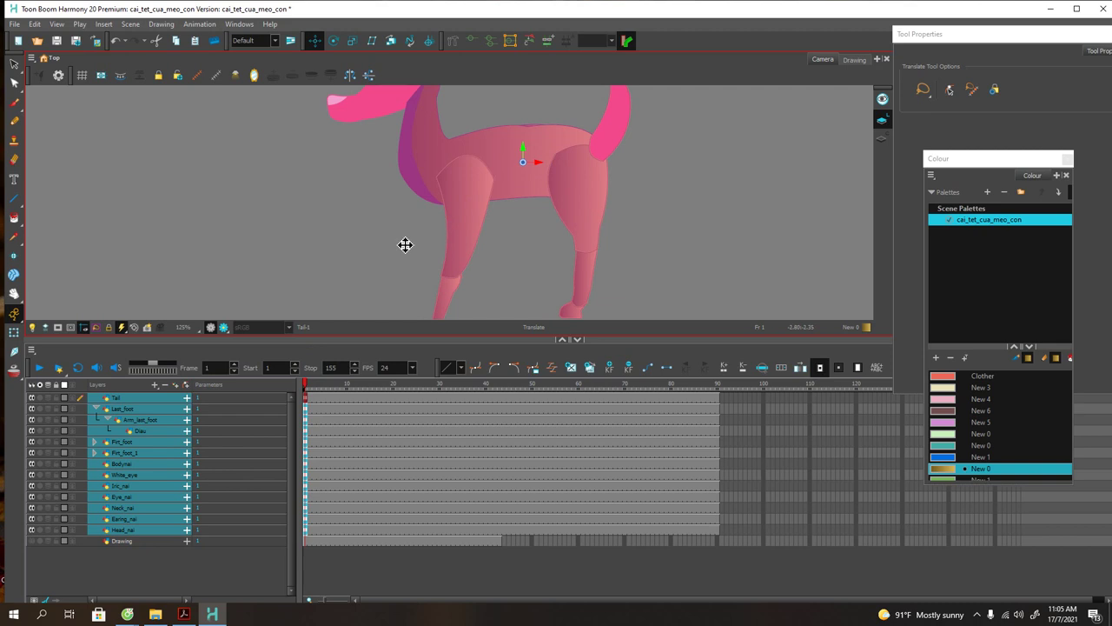
{"action": "key", "text": "alt+2"}
{"action": "left_click", "coordinate": [13, 331]}
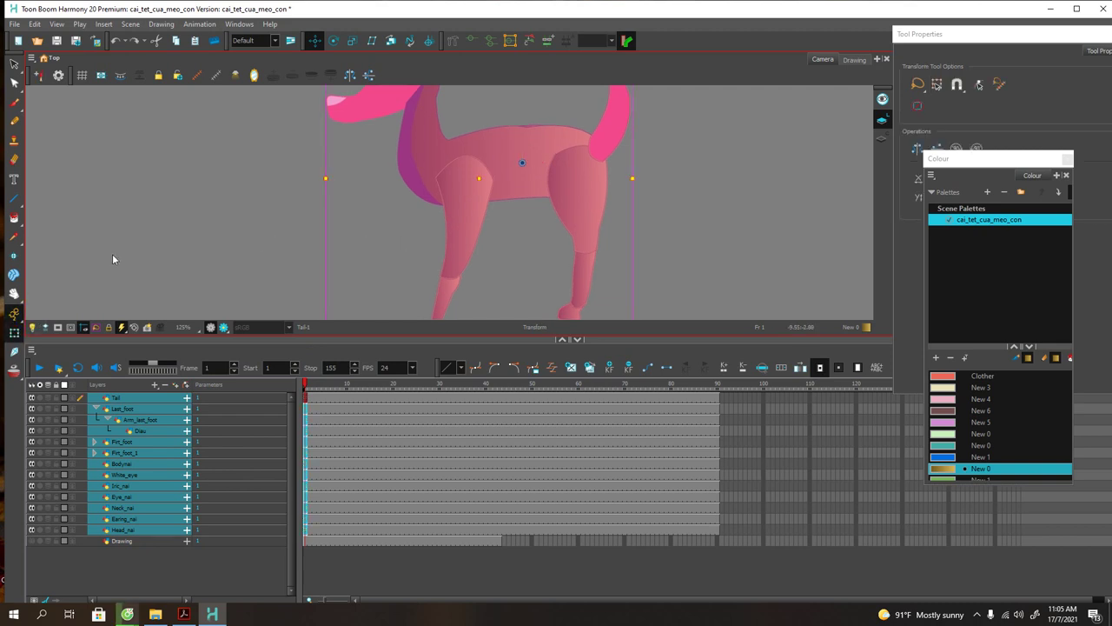
{"action": "left_click", "coordinate": [112, 254]}
{"action": "left_click", "coordinate": [477, 192]}
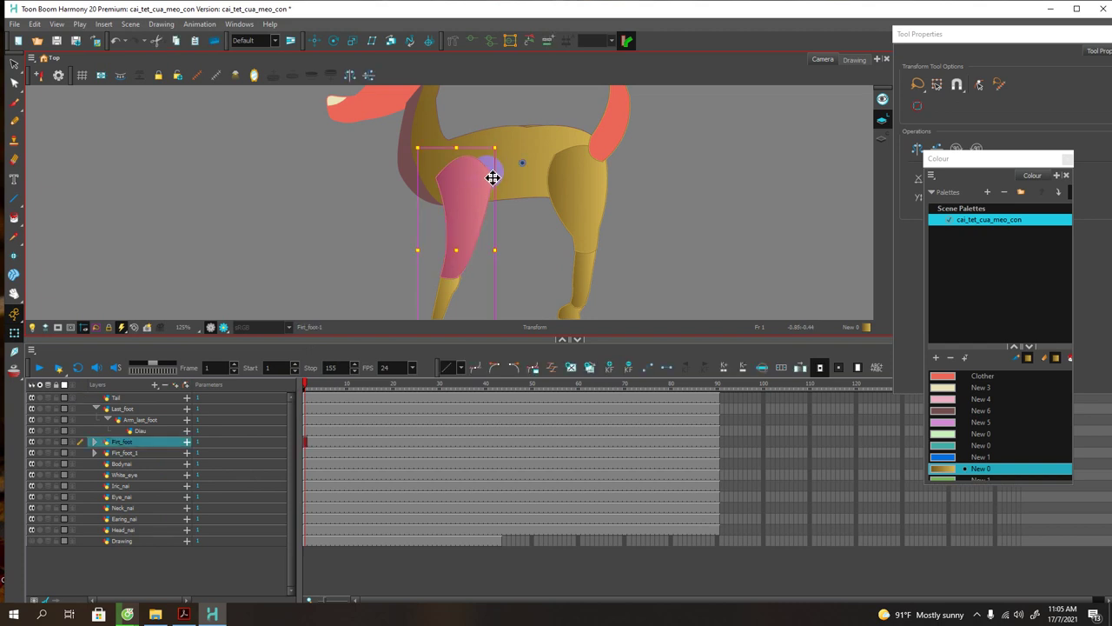
{"action": "left_click_drag", "start_coordinate": [482, 183], "coordinate": [541, 182]}
Step: Move the Firt_foot_1 leg forward beneath the neck and bring the Firt_foot leg close behind it
{"action": "left_click", "coordinate": [450, 193]}
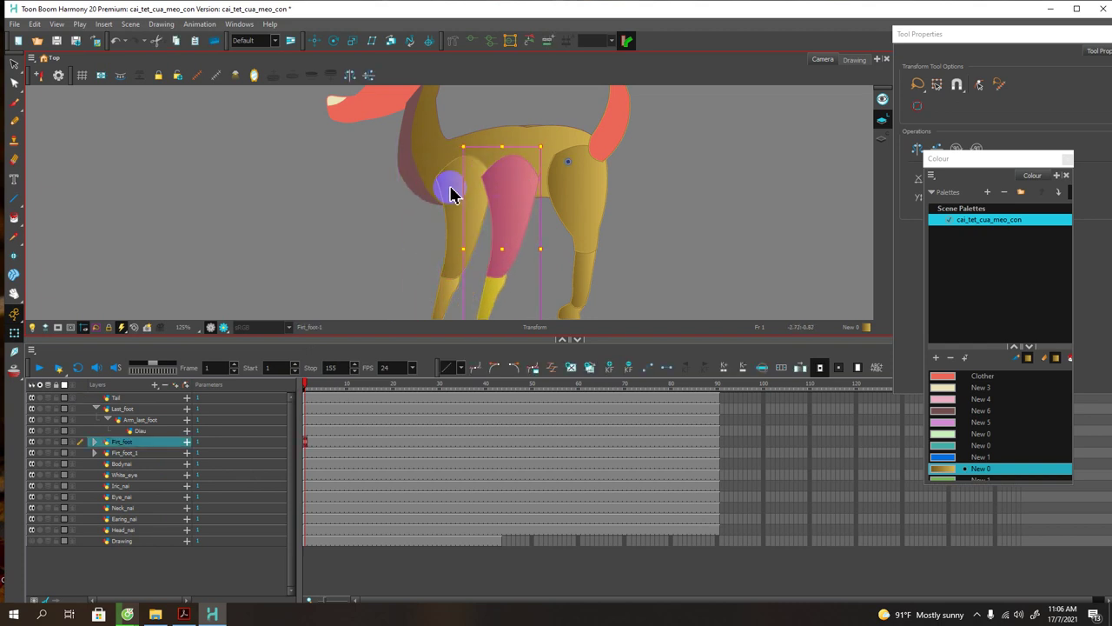
{"action": "left_click_drag", "start_coordinate": [464, 186], "coordinate": [428, 186]}
{"action": "left_click", "coordinate": [511, 187]}
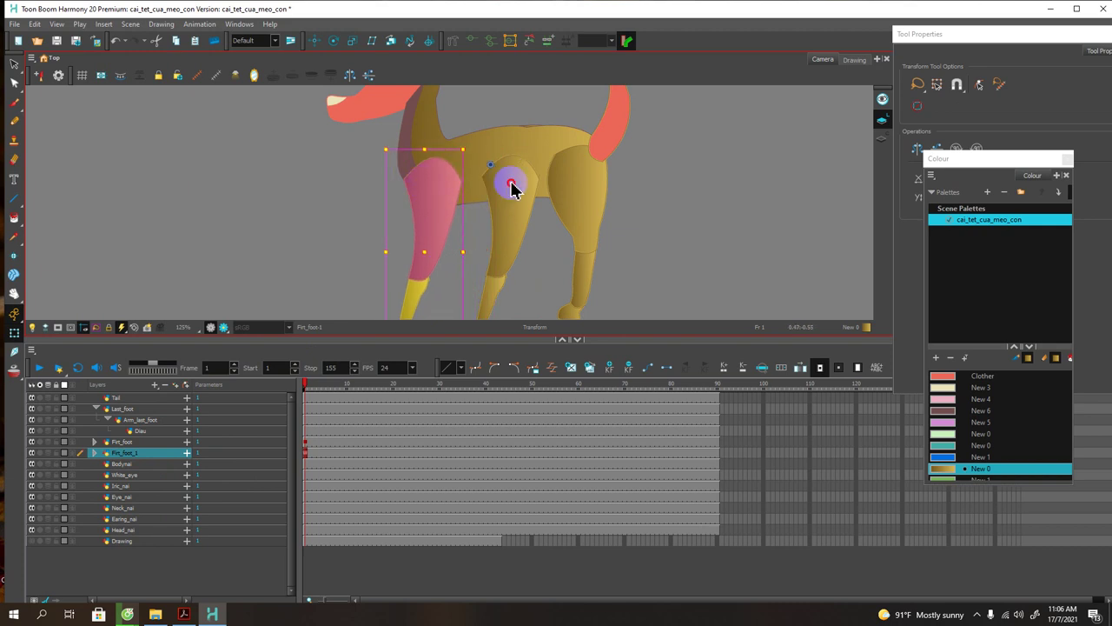
{"action": "left_click_drag", "start_coordinate": [511, 188], "coordinate": [475, 186]}
{"action": "left_click", "coordinate": [540, 186]}
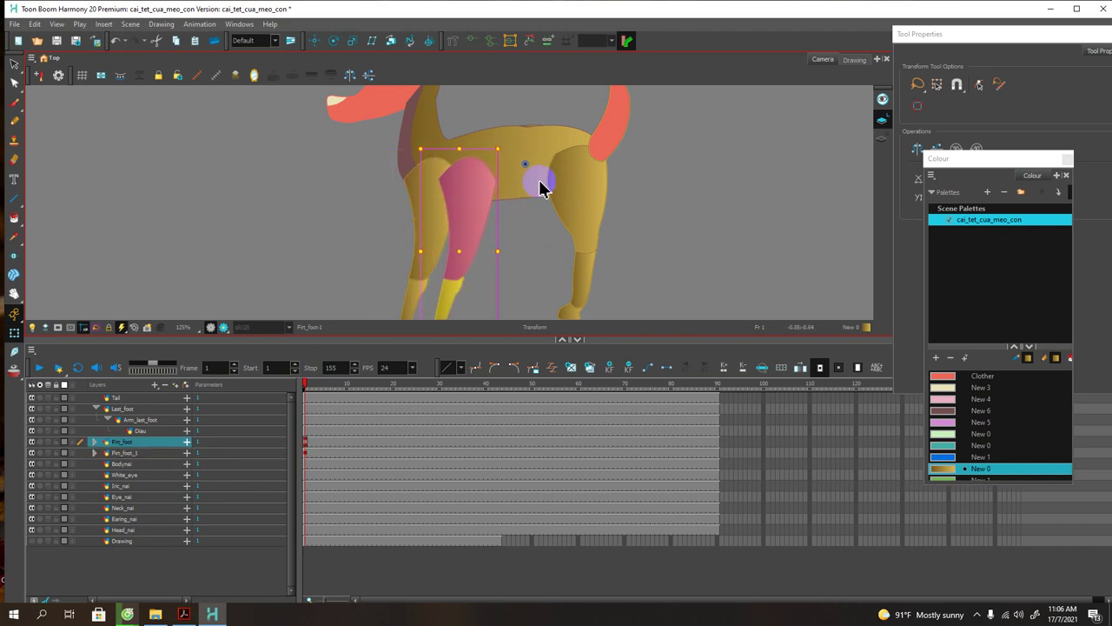
Step: Select the hind leg, collapse the Last_foot layer and duplicate it with its child layers
{"action": "left_click", "coordinate": [574, 179]}
{"action": "mouse_move", "coordinate": [589, 189]}
{"action": "left_mouse_down"}
{"action": "mouse_move", "coordinate": [559, 193]}
{"action": "mouse_move", "coordinate": [586, 194]}
{"action": "left_mouse_up"}
{"action": "left_click", "coordinate": [97, 409]}
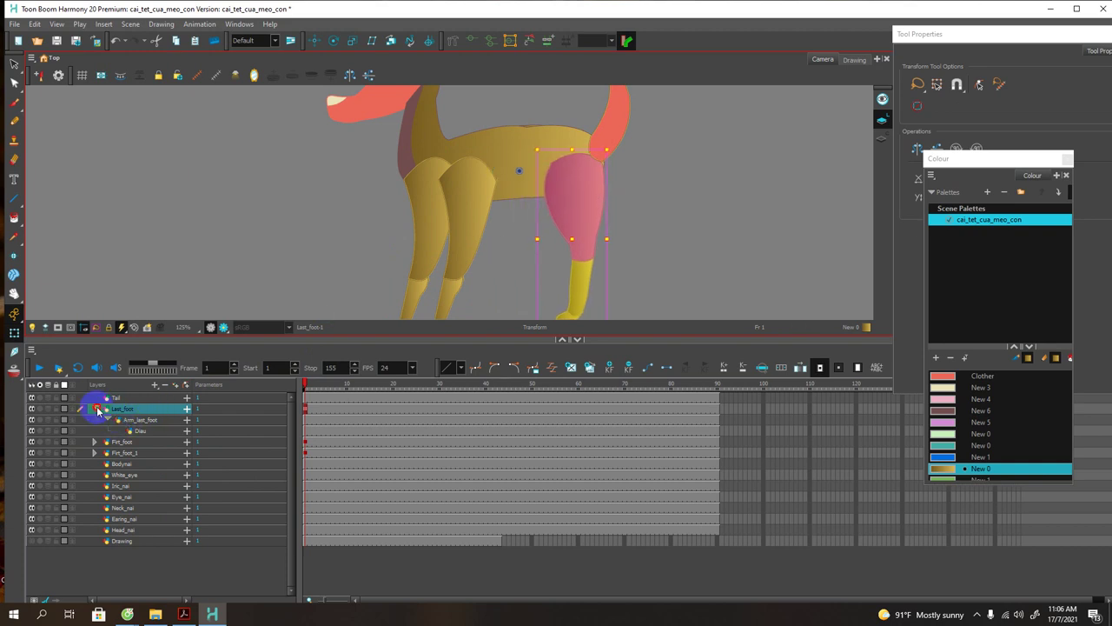
{"action": "right_click", "coordinate": [116, 408]}
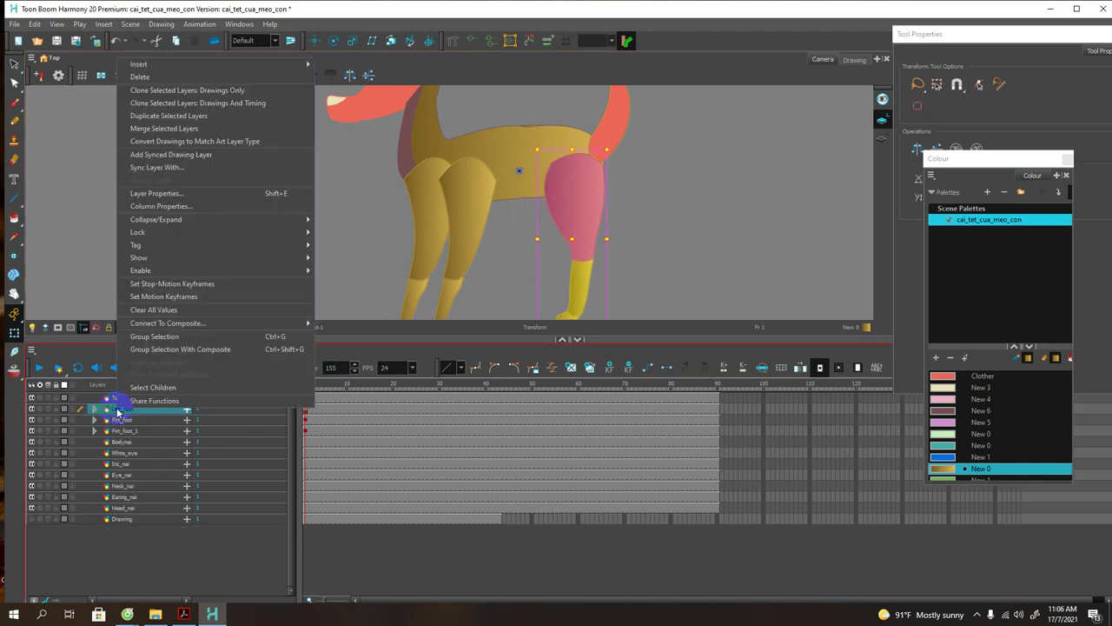
{"action": "left_click", "coordinate": [156, 116]}
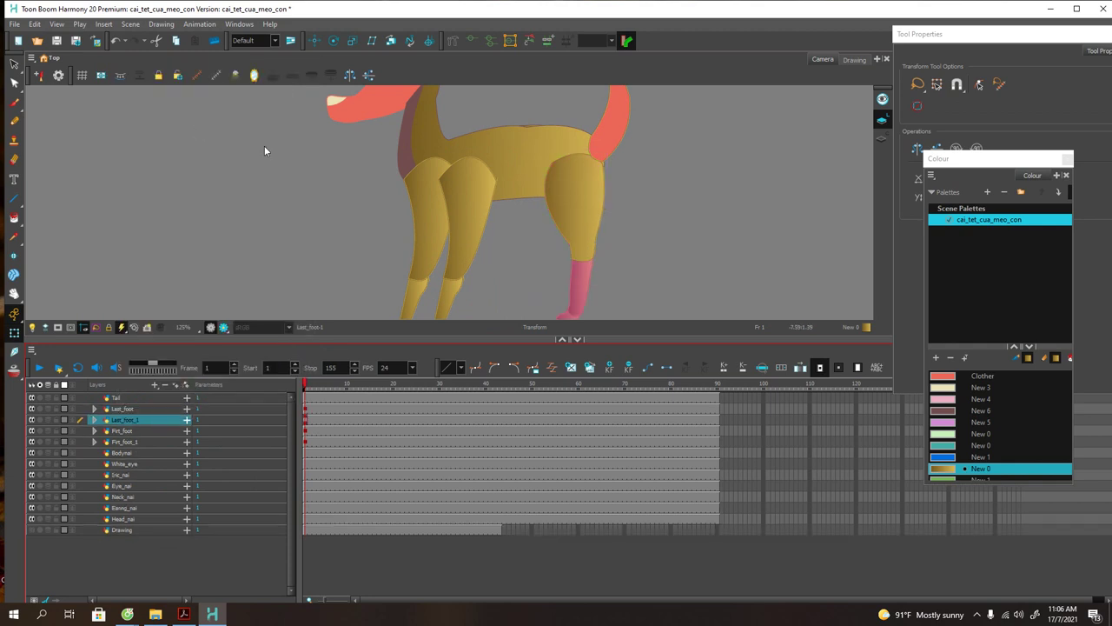
Step: Move the Last_foot hind leg forward along the belly so both hind legs stand apart
{"action": "left_click", "coordinate": [573, 200]}
{"action": "left_click_drag", "start_coordinate": [584, 202], "coordinate": [557, 203]}
{"action": "key", "text": "space"}
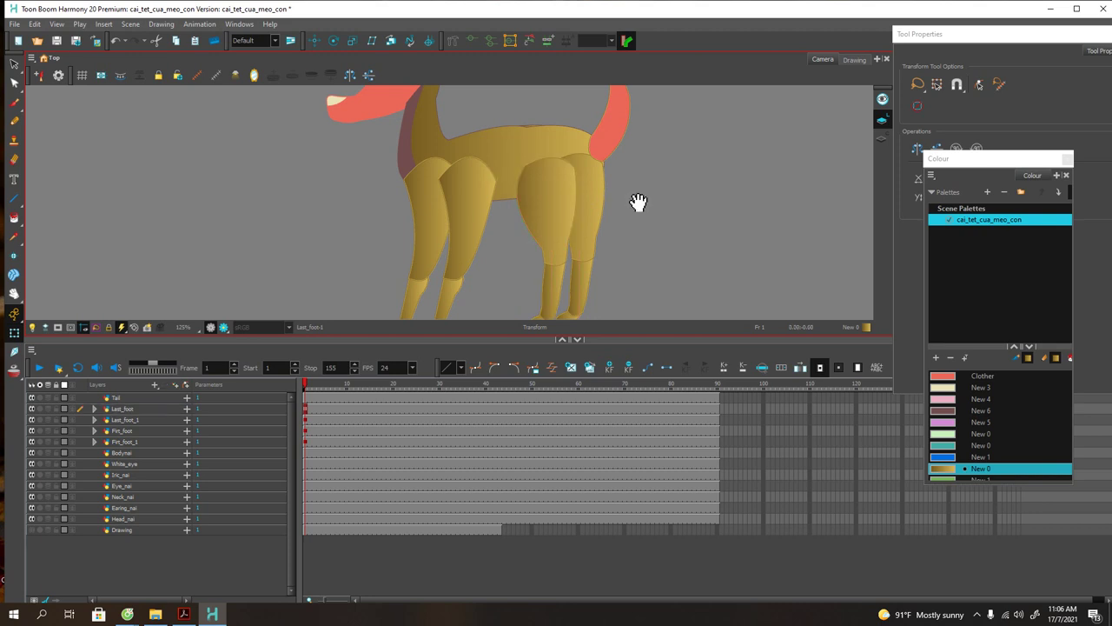
{"action": "mouse_move", "coordinate": [636, 199]}
{"action": "left_mouse_down"}
{"action": "mouse_move", "coordinate": [648, 209]}
{"action": "mouse_move", "coordinate": [646, 231]}
{"action": "mouse_move", "coordinate": [653, 209]}
{"action": "left_mouse_up"}
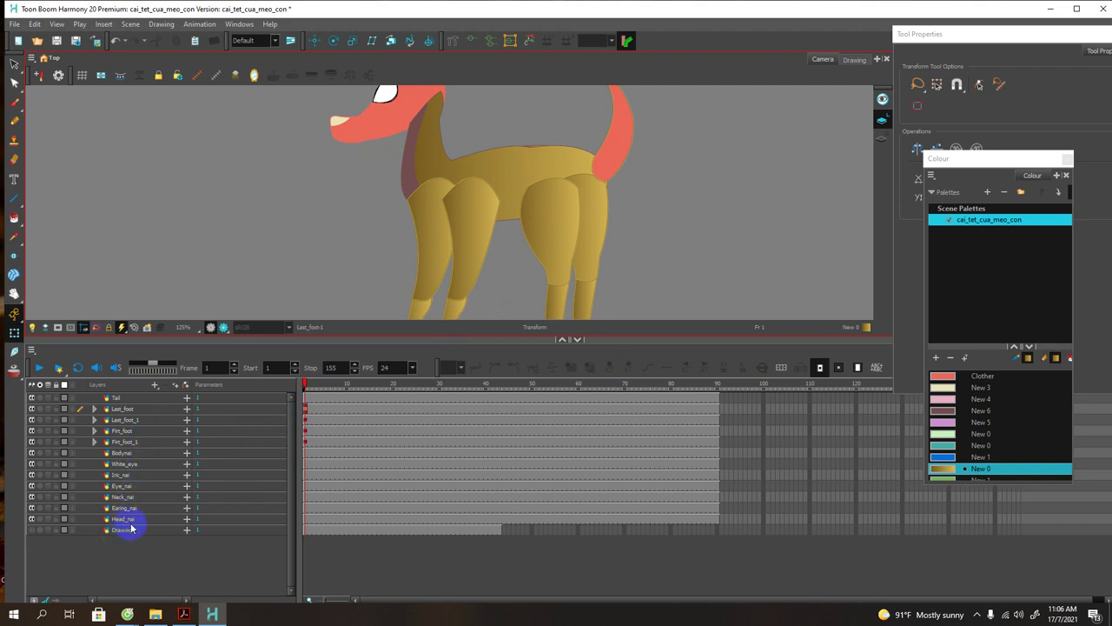
Step: Nest the White_eye and Iric_nai layers under the Eye_nai layer
{"action": "left_click", "coordinate": [125, 465]}
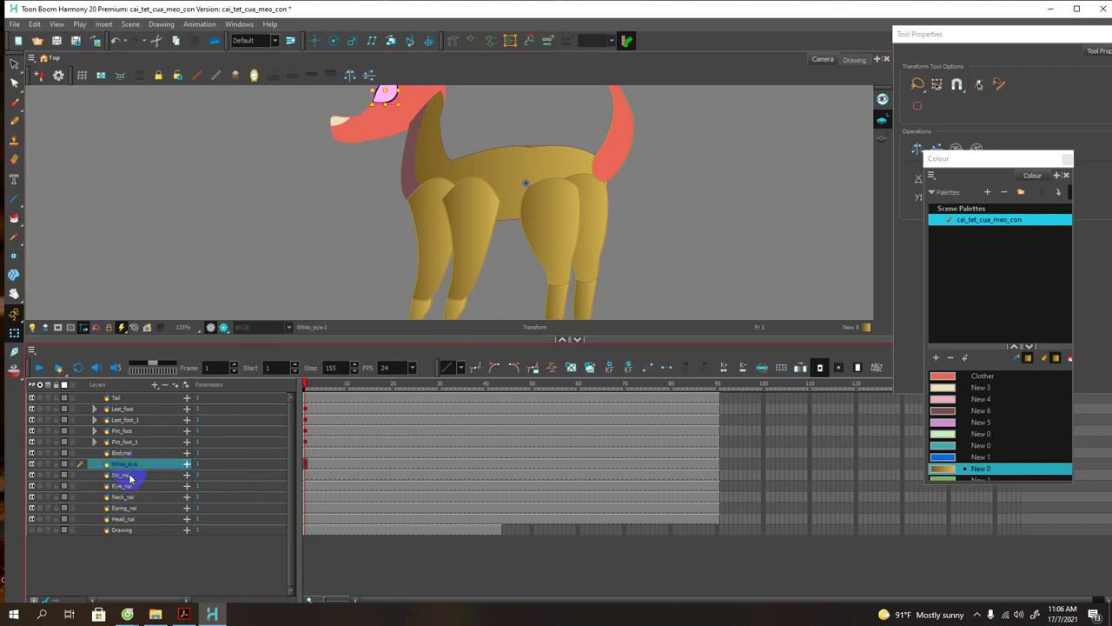
{"action": "left_click_drag", "start_coordinate": [136, 467], "coordinate": [128, 482]}
{"action": "left_click", "coordinate": [127, 465]}
Step: Nest the Eye_nai layer, with its child layers, under the Head_nai layer
{"action": "left_click", "coordinate": [127, 498]}
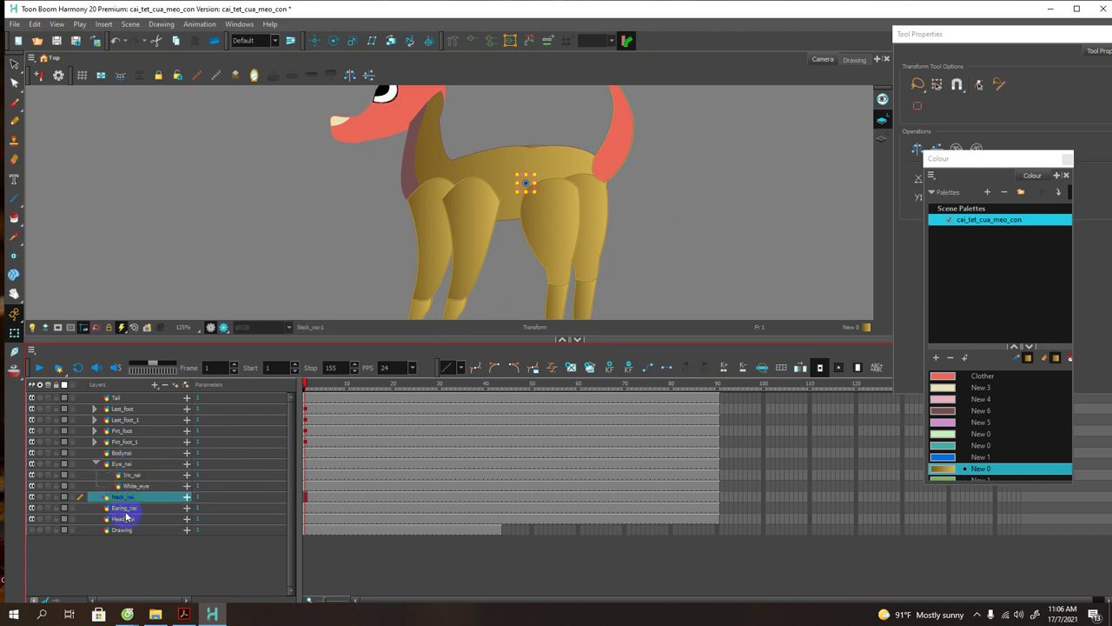
{"action": "left_click", "coordinate": [130, 520]}
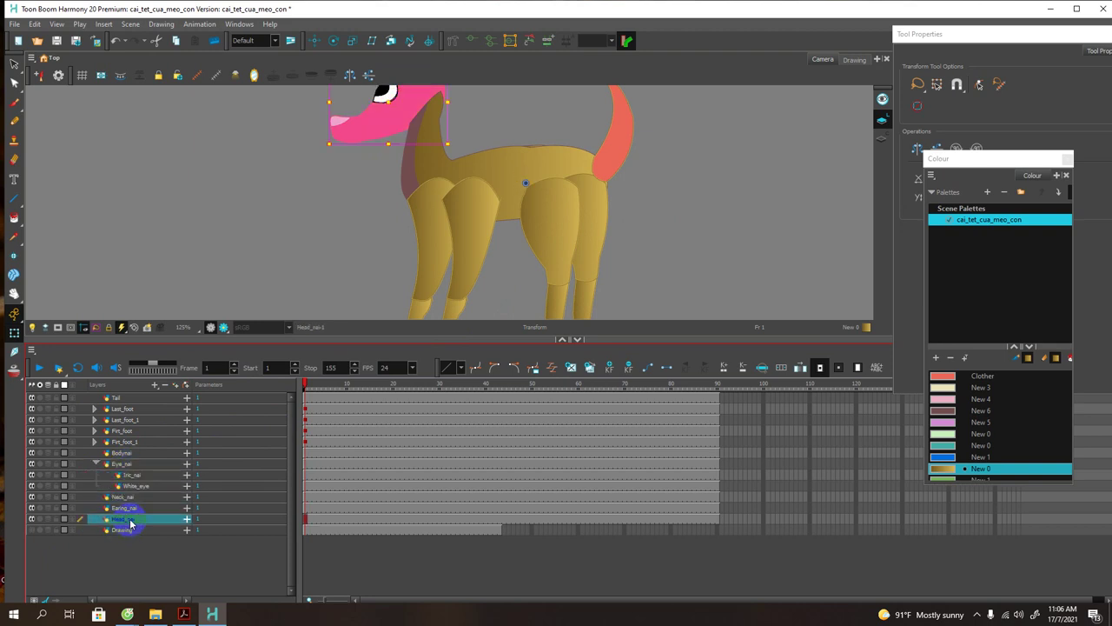
{"action": "left_click", "coordinate": [124, 465]}
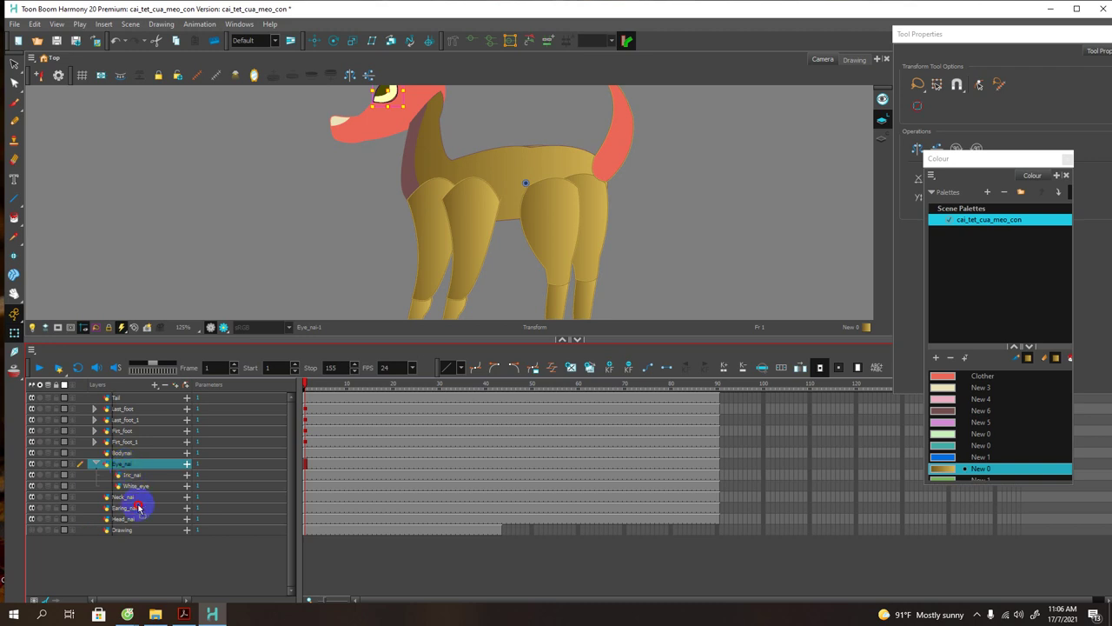
{"action": "left_click_drag", "start_coordinate": [130, 521], "coordinate": [130, 519]}
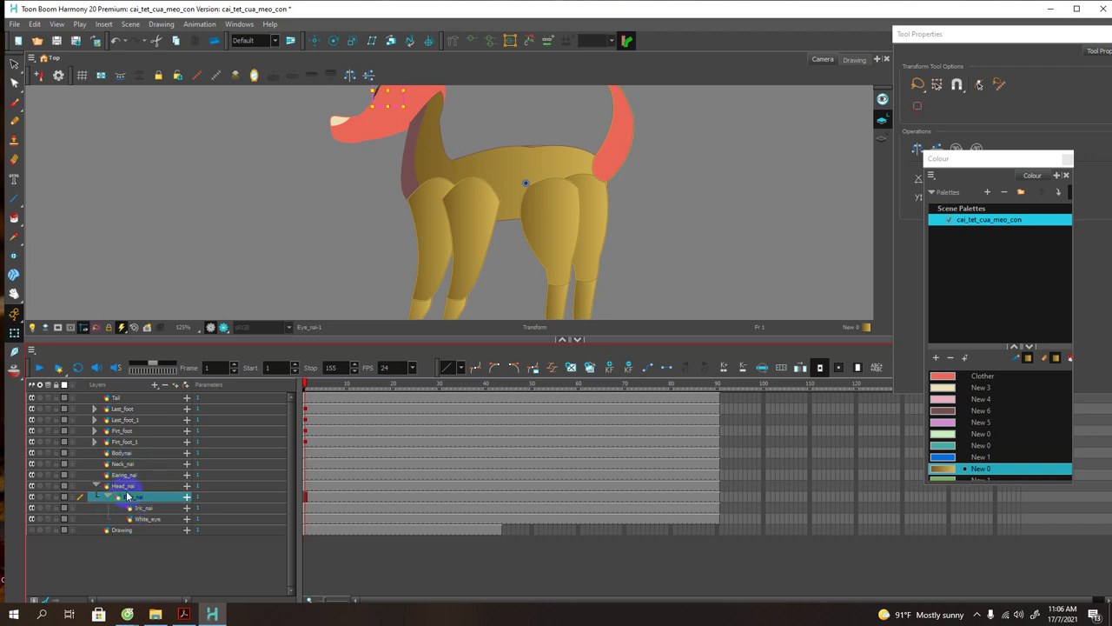
{"action": "left_click", "coordinate": [128, 487]}
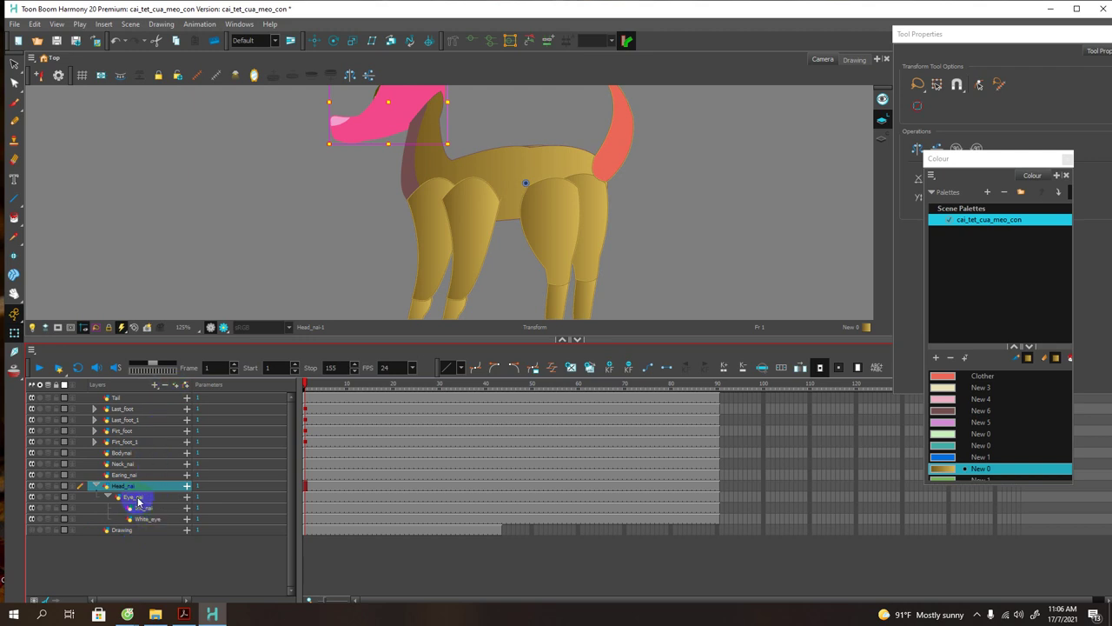
Step: Set the Eye_nai layer's Position z to 0.0096 to bring the eye in front of the head
{"action": "left_click", "coordinate": [137, 499]}
{"action": "left_click", "coordinate": [187, 496]}
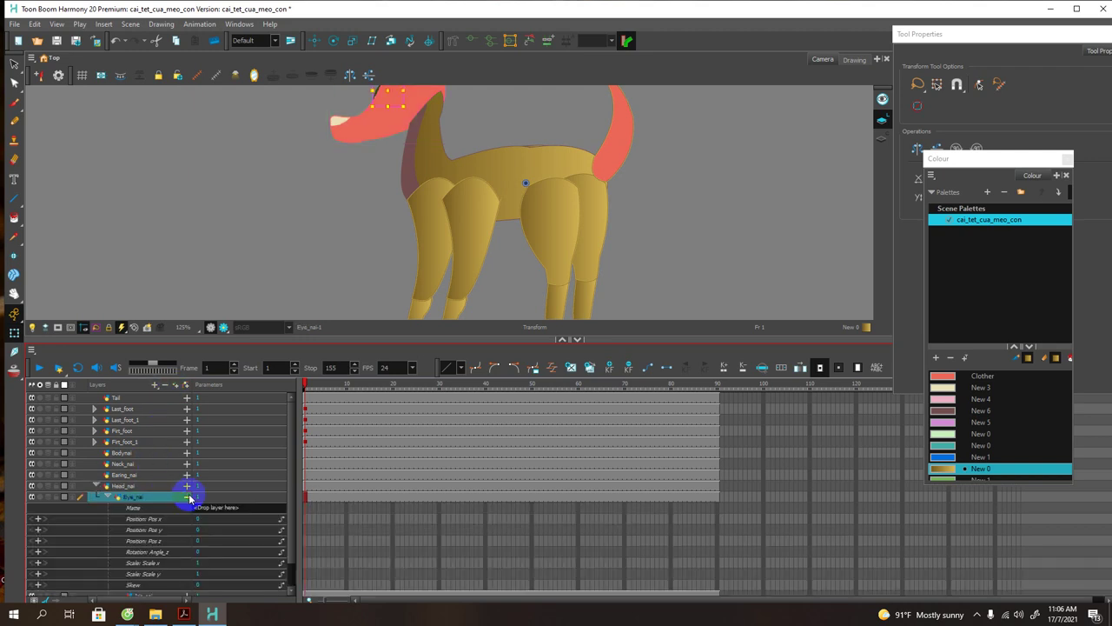
{"action": "double_click", "coordinate": [202, 540]}
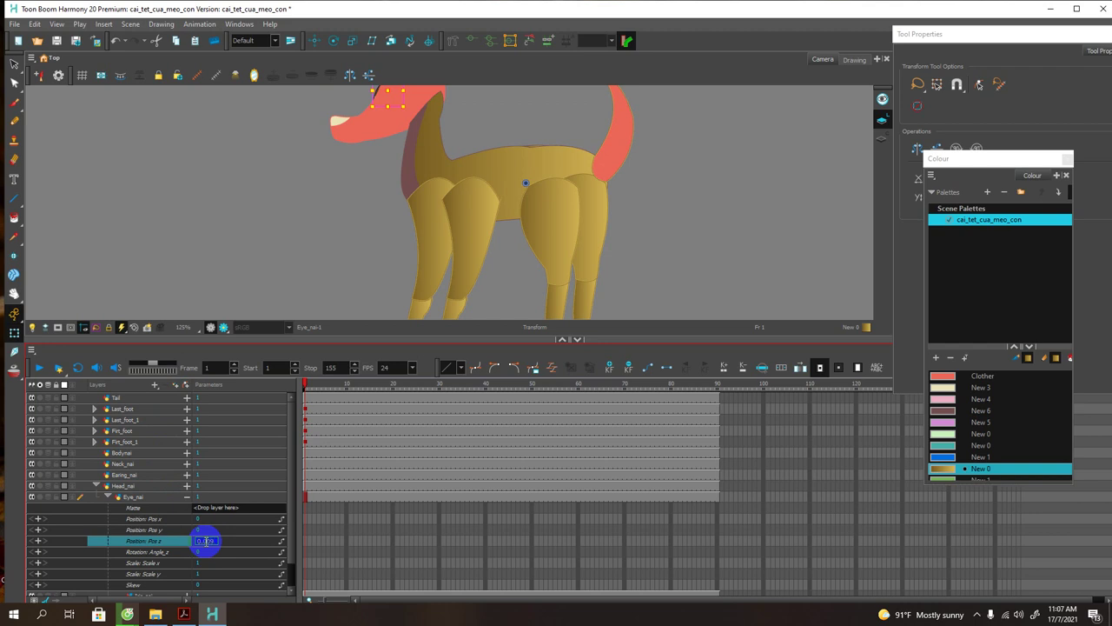
{"action": "key", "text": "Return"}
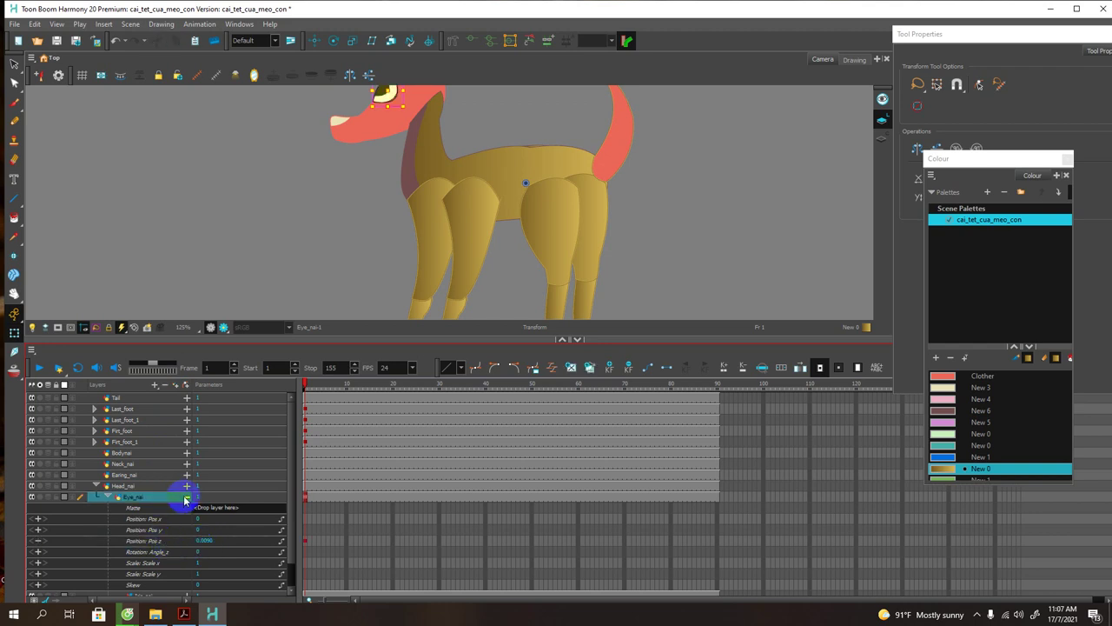
{"action": "left_click", "coordinate": [185, 498]}
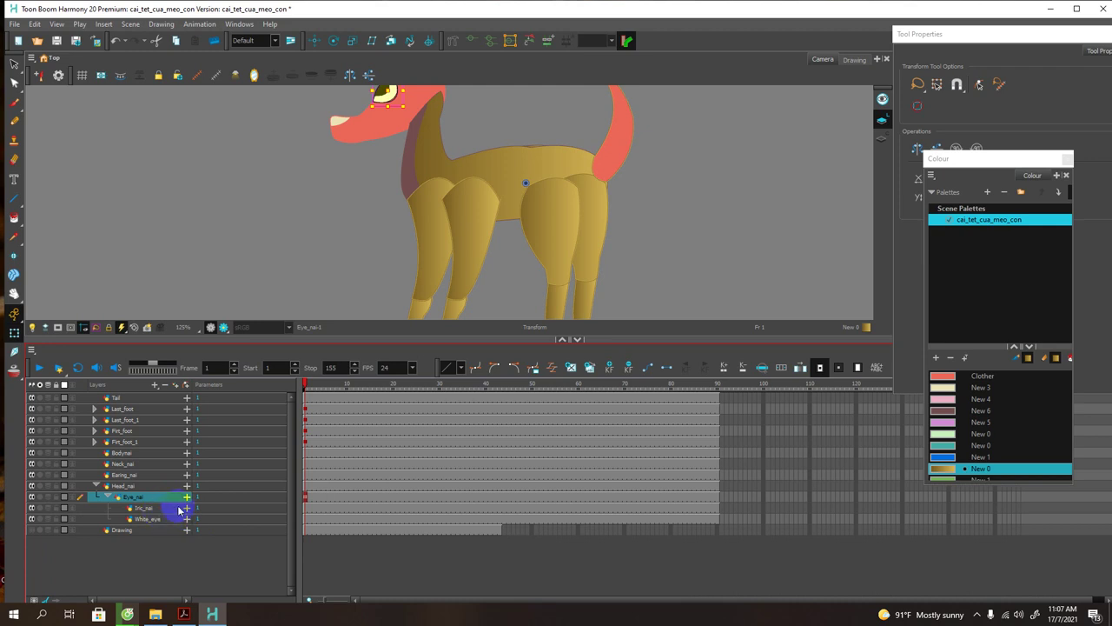
{"action": "left_click", "coordinate": [186, 496]}
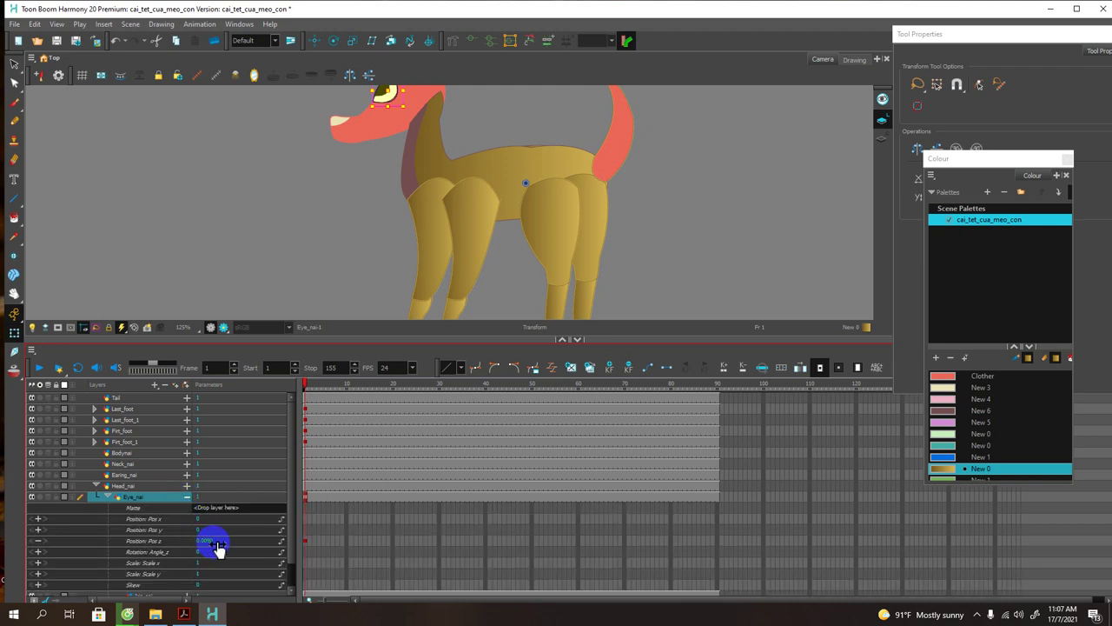
{"action": "left_click", "coordinate": [187, 497]}
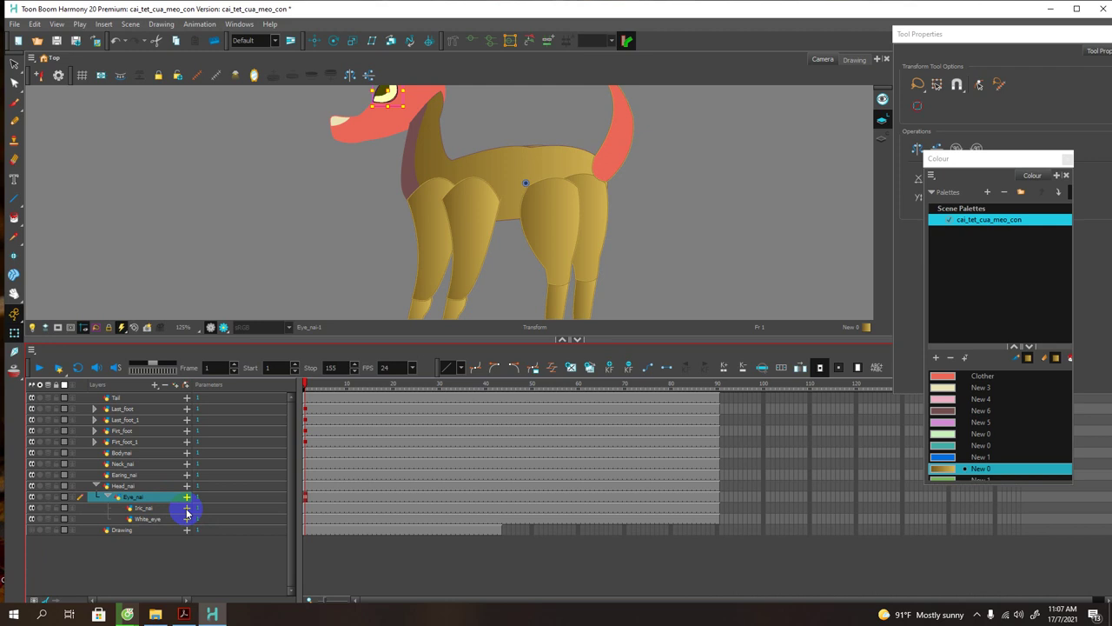
Step: Set the White_eye layer's Position z to 0.097 and collapse its parameters
{"action": "left_click", "coordinate": [187, 518]}
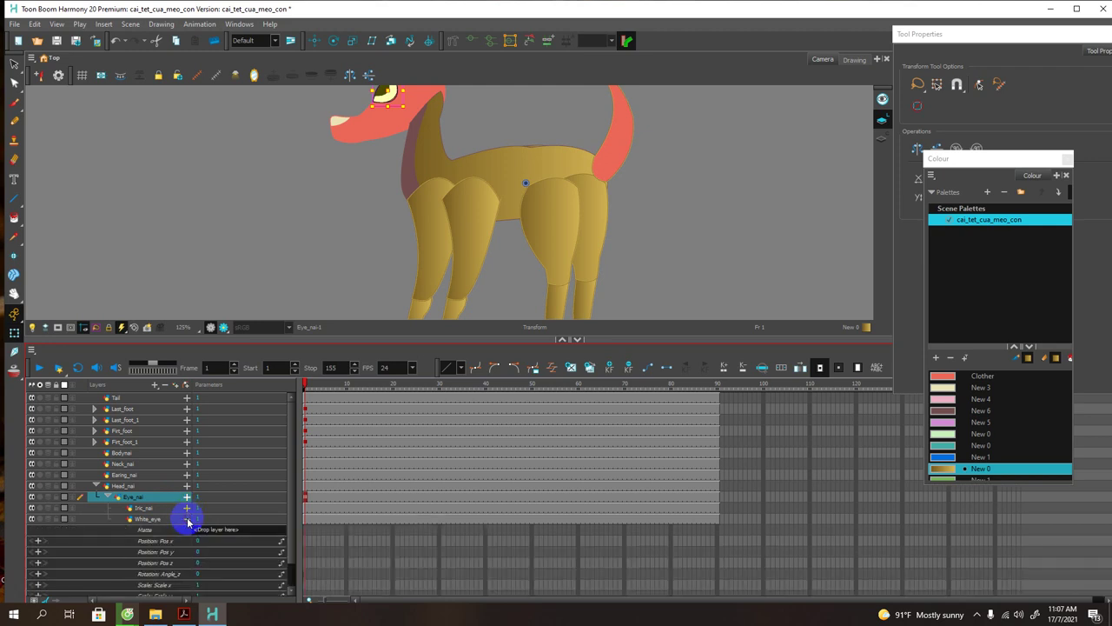
{"action": "scroll", "coordinate": [197, 559], "scroll_direction": "down", "scroll_amount": 1}
{"action": "double_click", "coordinate": [205, 542]}
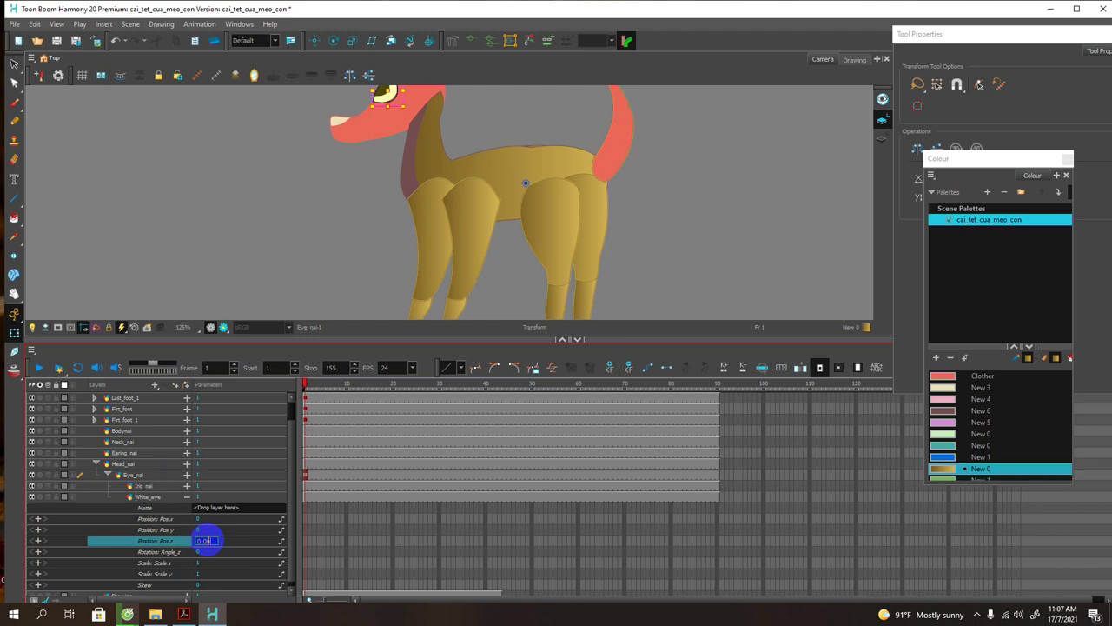
{"action": "key", "text": "Return"}
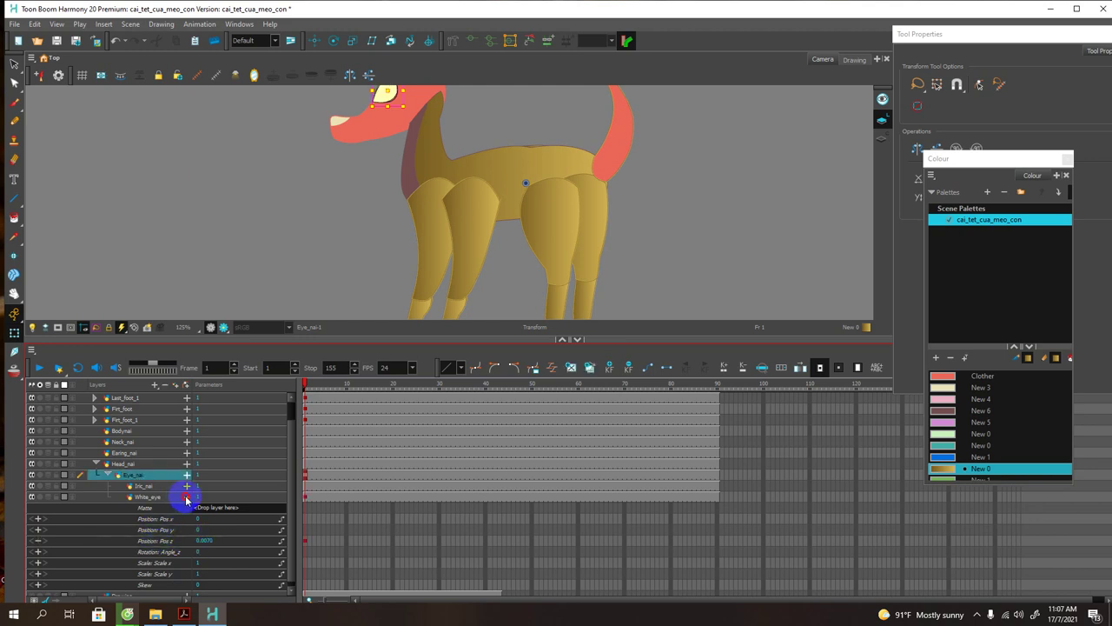
{"action": "left_click_drag", "start_coordinate": [186, 500], "coordinate": [186, 493]}
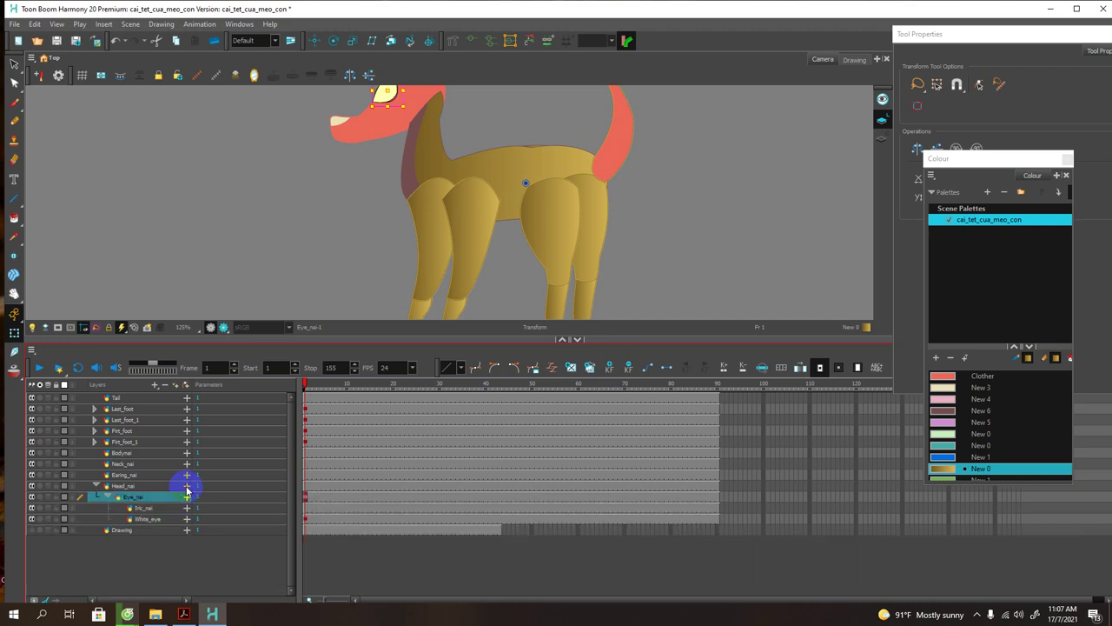
Step: Raise the Iric_nai layer's Position z to bring the iris in front of the white of the eye
{"action": "left_click", "coordinate": [186, 507]}
{"action": "scroll", "coordinate": [203, 548], "scroll_direction": "down", "scroll_amount": 1}
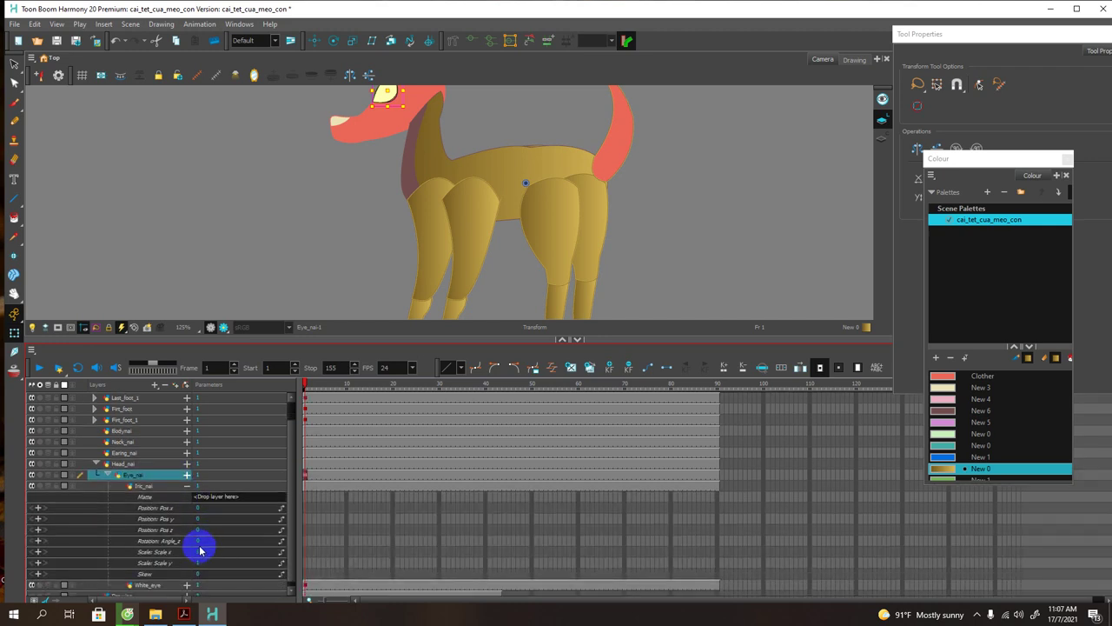
{"action": "left_click", "coordinate": [199, 529]}
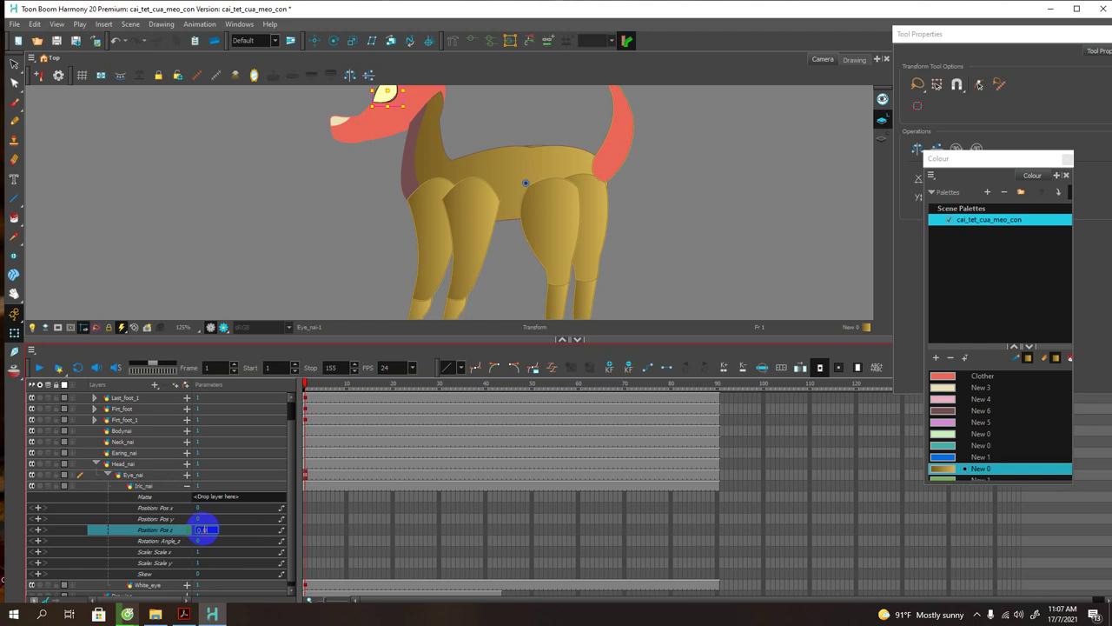
{"action": "key", "text": "Return"}
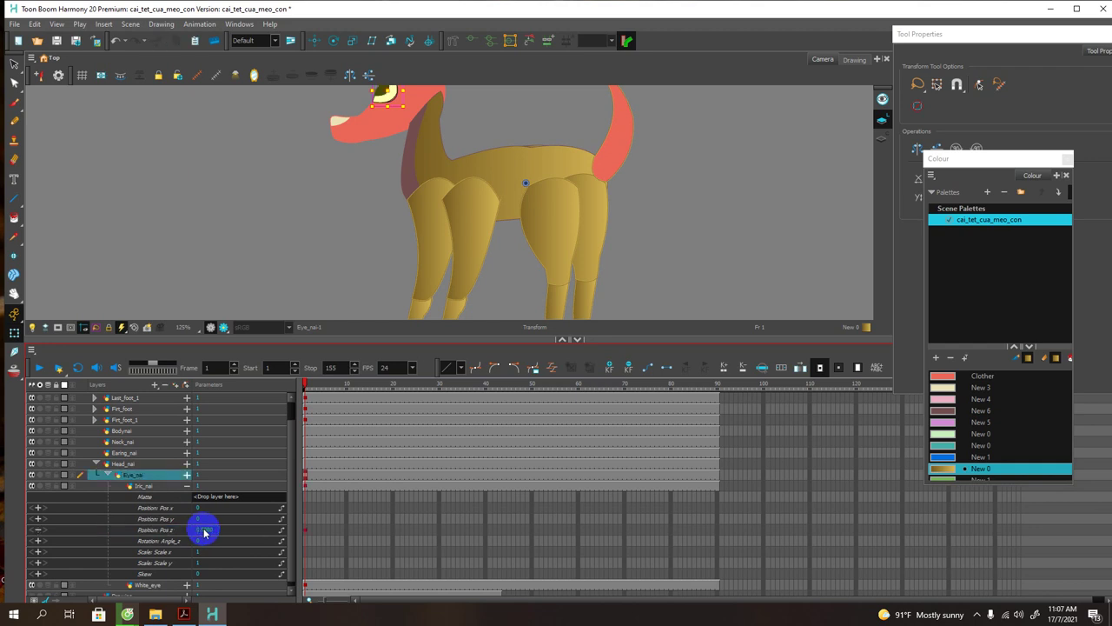
{"action": "left_click", "coordinate": [187, 487]}
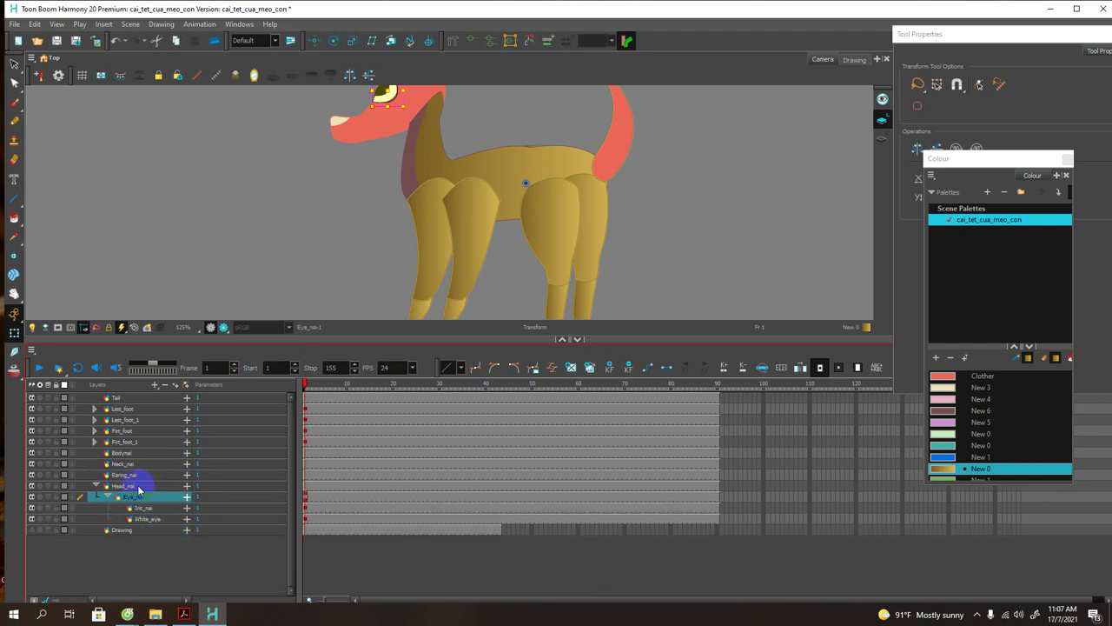
Step: Set the Head_nai layer's Position z to 0.006 to bring the head in front of the neck
{"action": "left_click", "coordinate": [187, 486]}
{"action": "scroll", "coordinate": [204, 517], "scroll_direction": "down", "scroll_amount": 1}
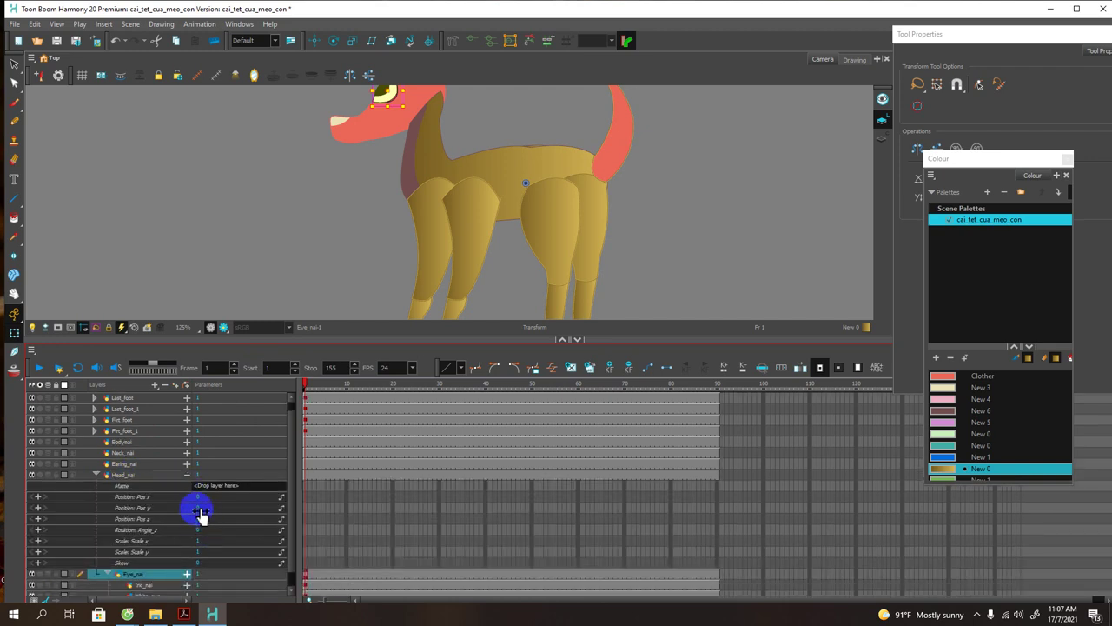
{"action": "double_click", "coordinate": [200, 520]}
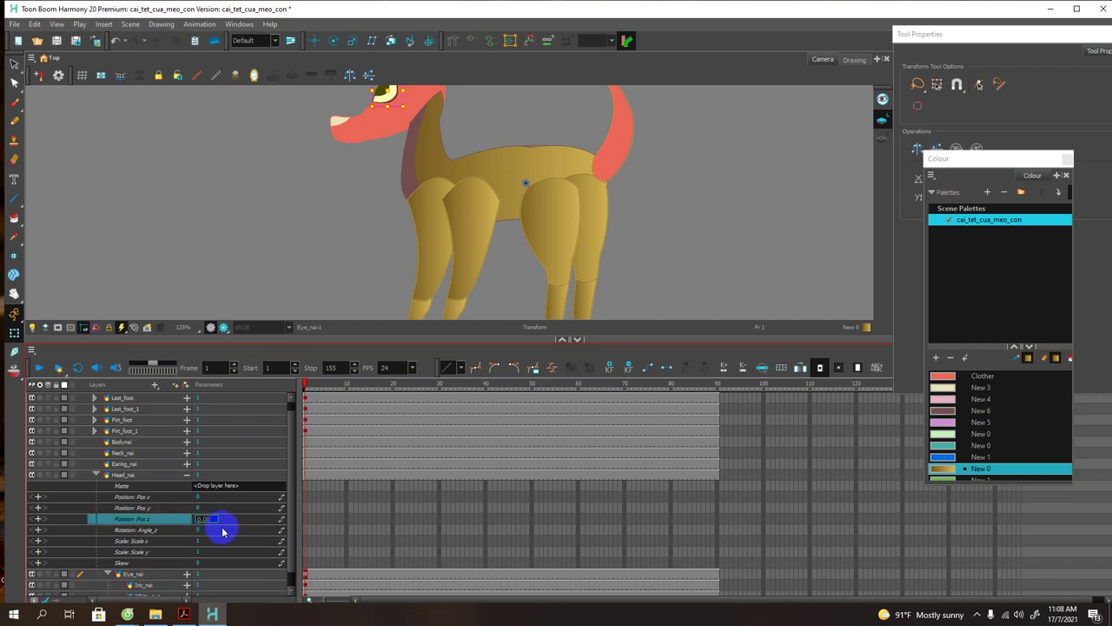
{"action": "type", "text": "0.006"}
{"action": "key", "text": "Return"}
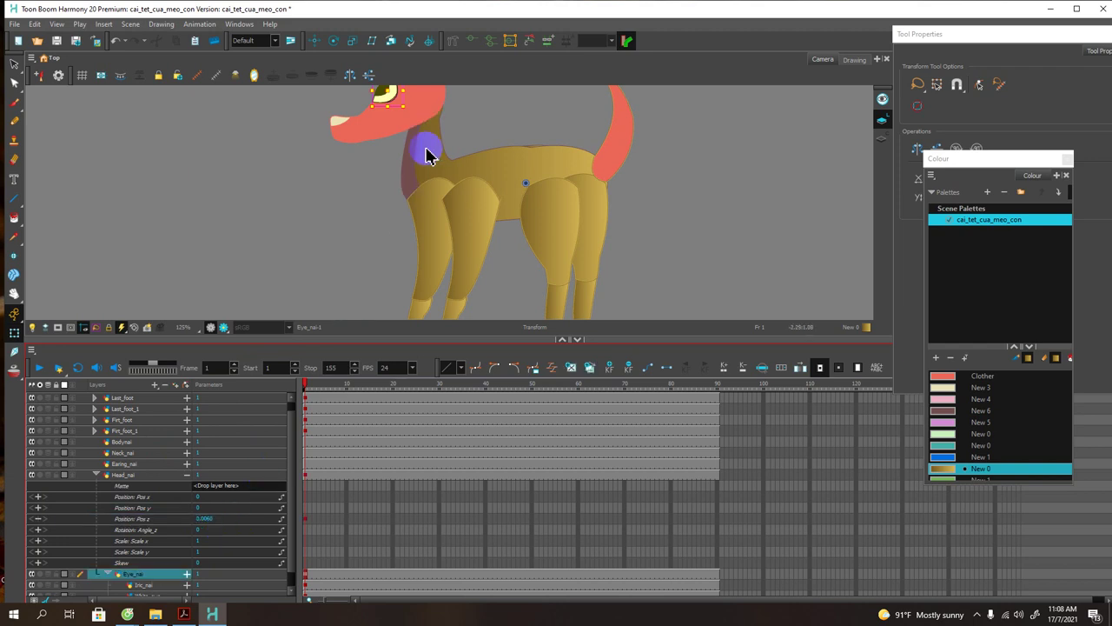
Step: Set the Bodynai layer's Position z to 0.005 to bring the body in front of the legs, and collapse its parameters
{"action": "left_click", "coordinate": [186, 476]}
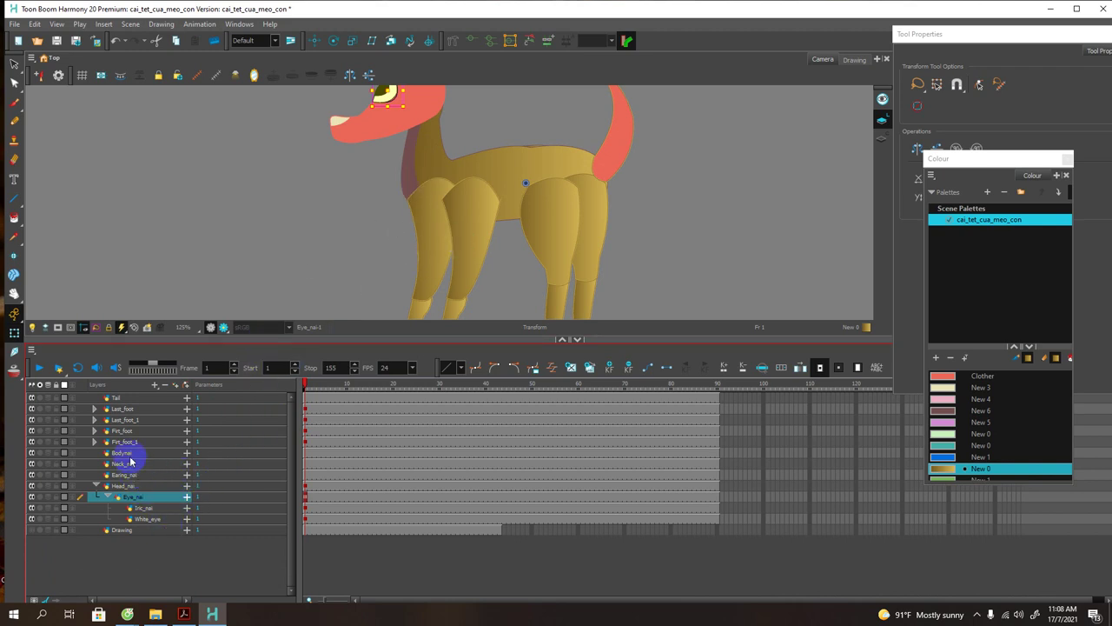
{"action": "left_click", "coordinate": [186, 453]}
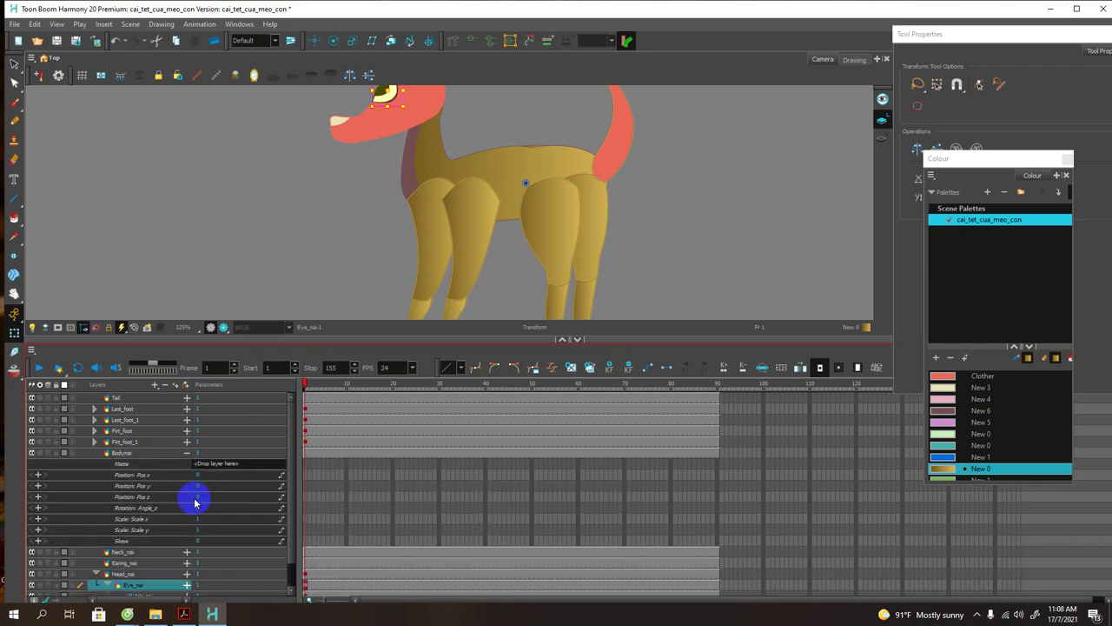
{"action": "double_click", "coordinate": [198, 497]}
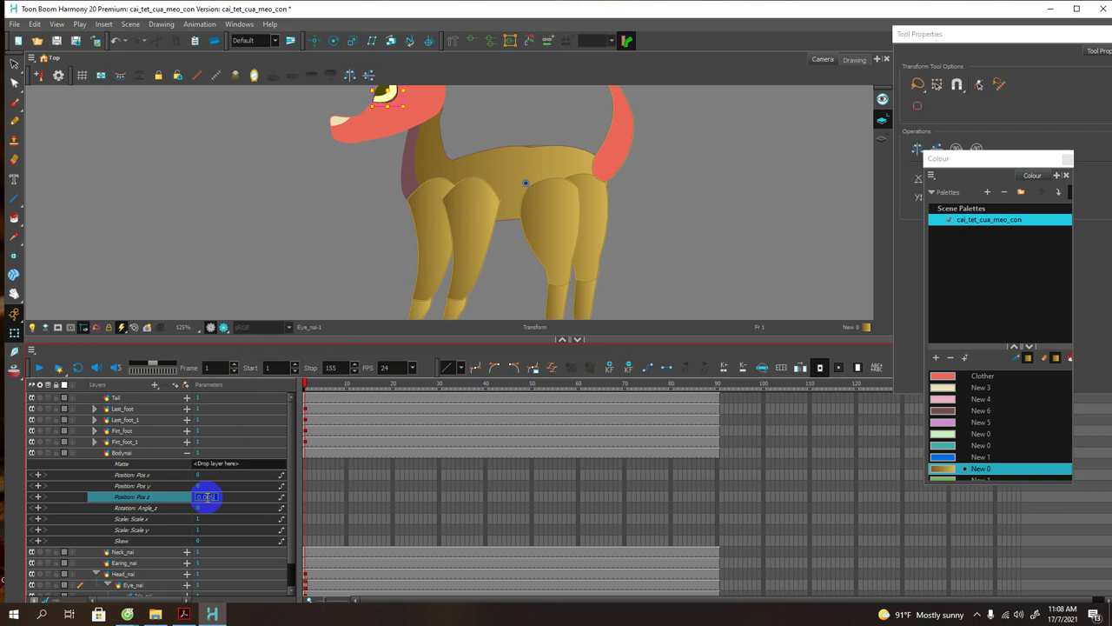
{"action": "key", "text": "Return"}
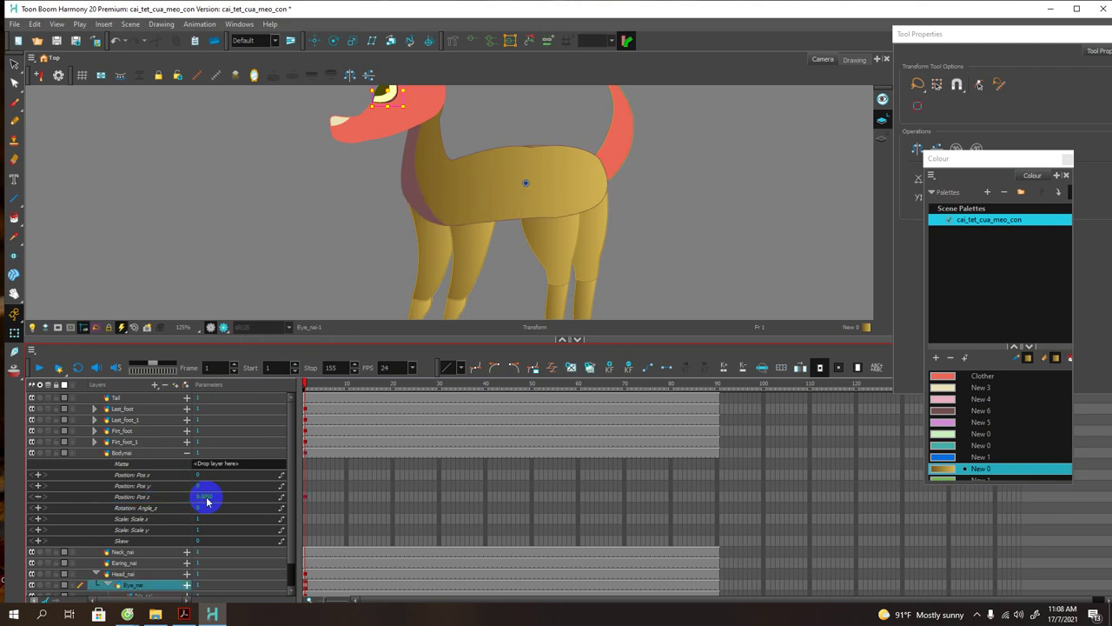
{"action": "left_click", "coordinate": [186, 453]}
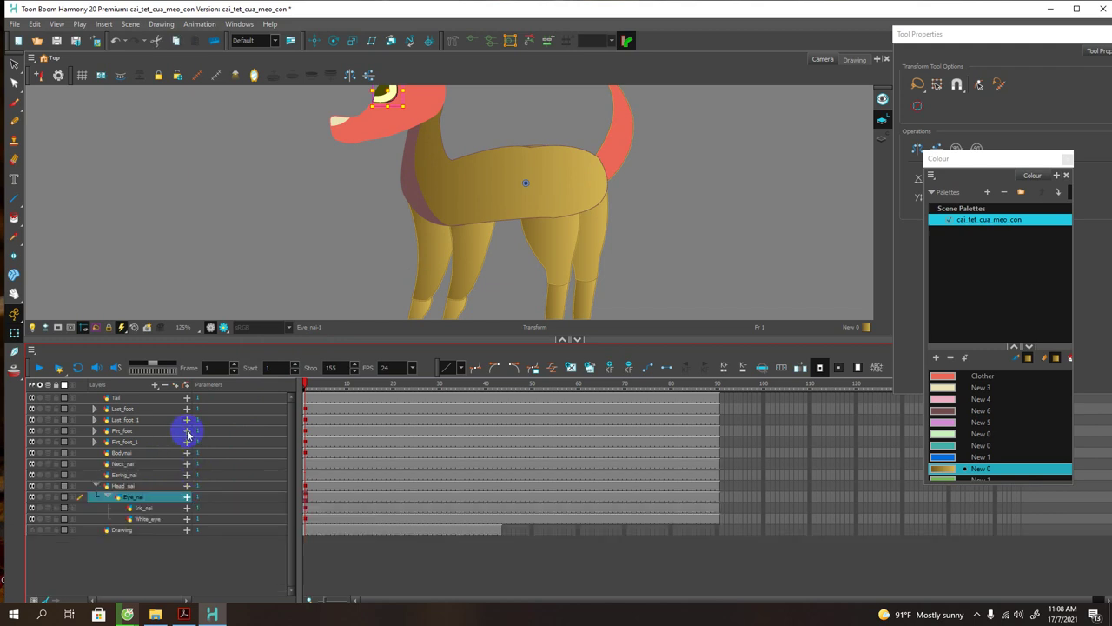
Step: Set the Firt_foot layer's Position z to 0.006 to bring the near front leg in front of the body
{"action": "left_click", "coordinate": [187, 431]}
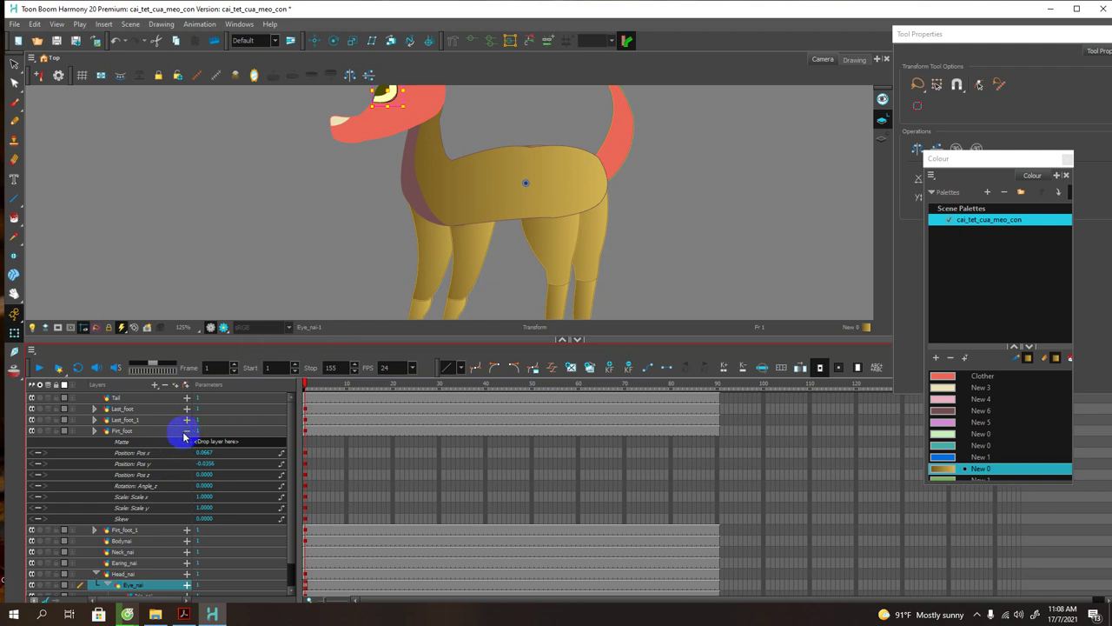
{"action": "left_click", "coordinate": [209, 477]}
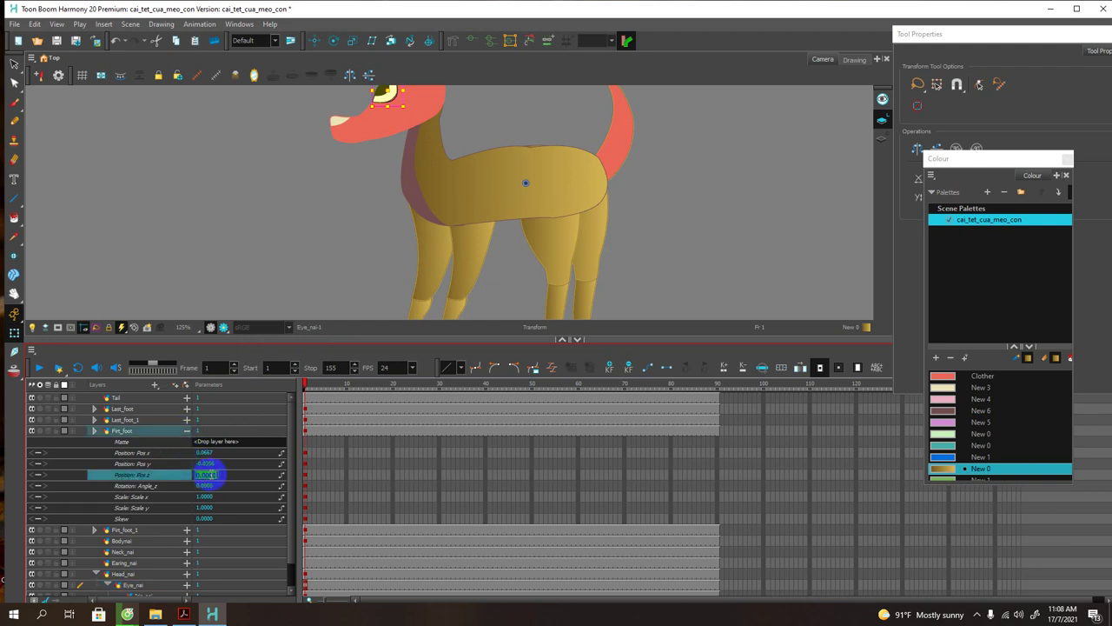
{"action": "key", "text": "BackSpace"}
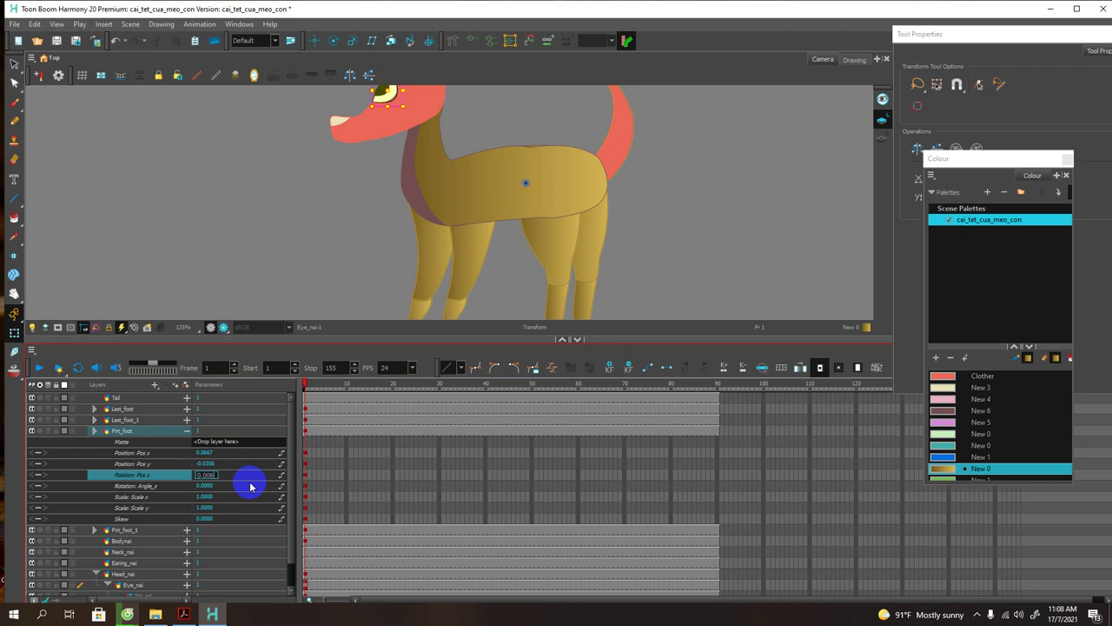
{"action": "type", "text": "0.006"}
{"action": "key", "text": "Return"}
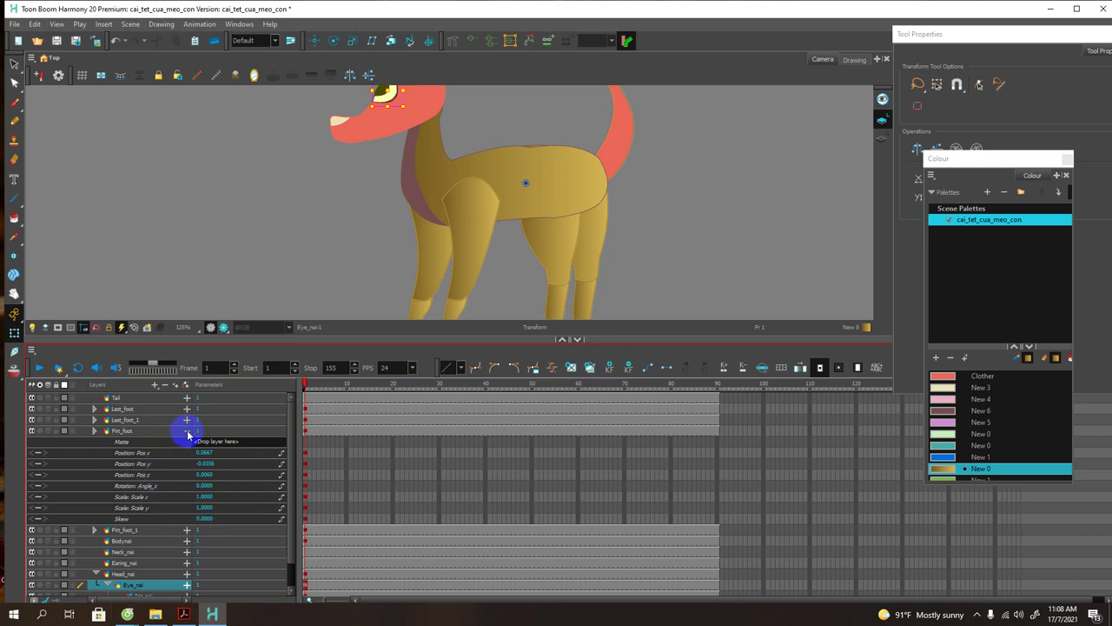
{"action": "left_click", "coordinate": [187, 431]}
Step: Expand the Firt_foot group and set its DUI_nai layer's Position z to 0.007
{"action": "left_click", "coordinate": [96, 431]}
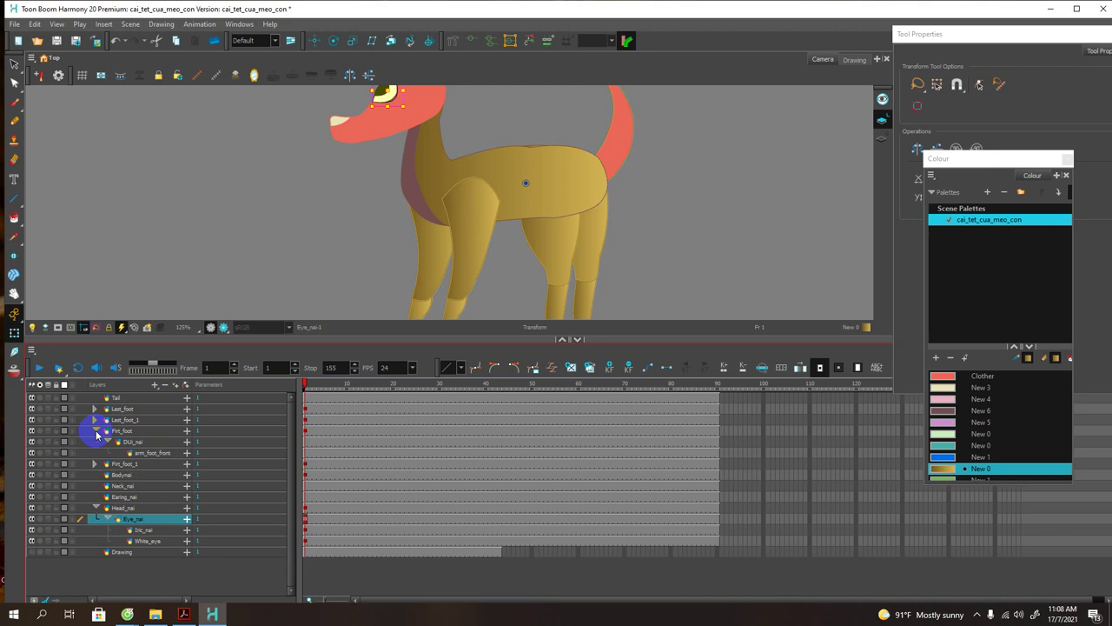
{"action": "left_click", "coordinate": [187, 443]}
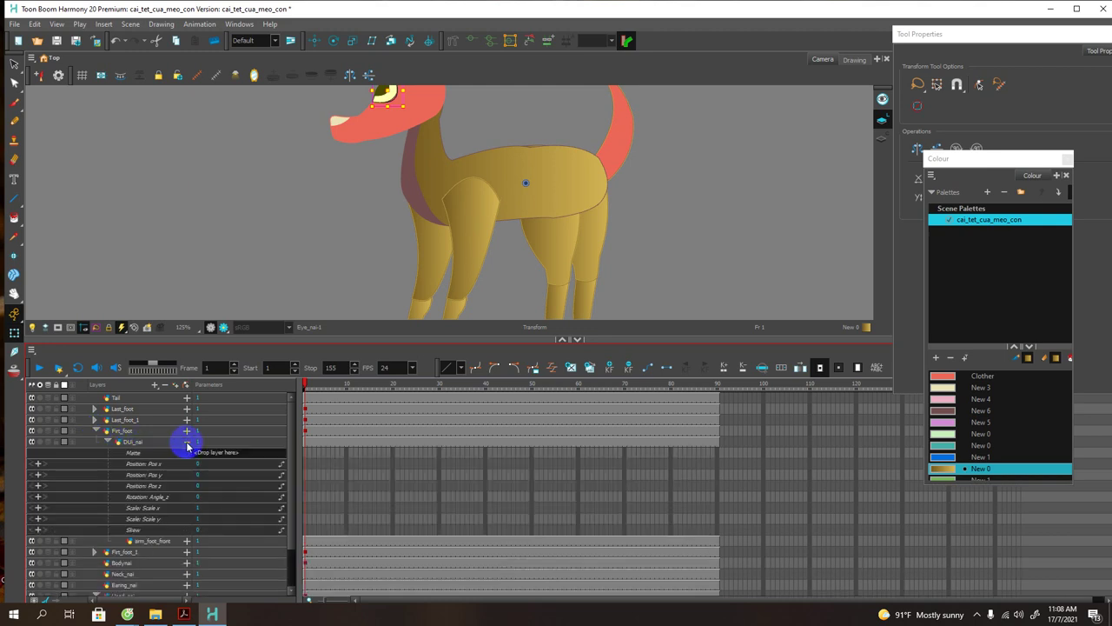
{"action": "double_click", "coordinate": [205, 485]}
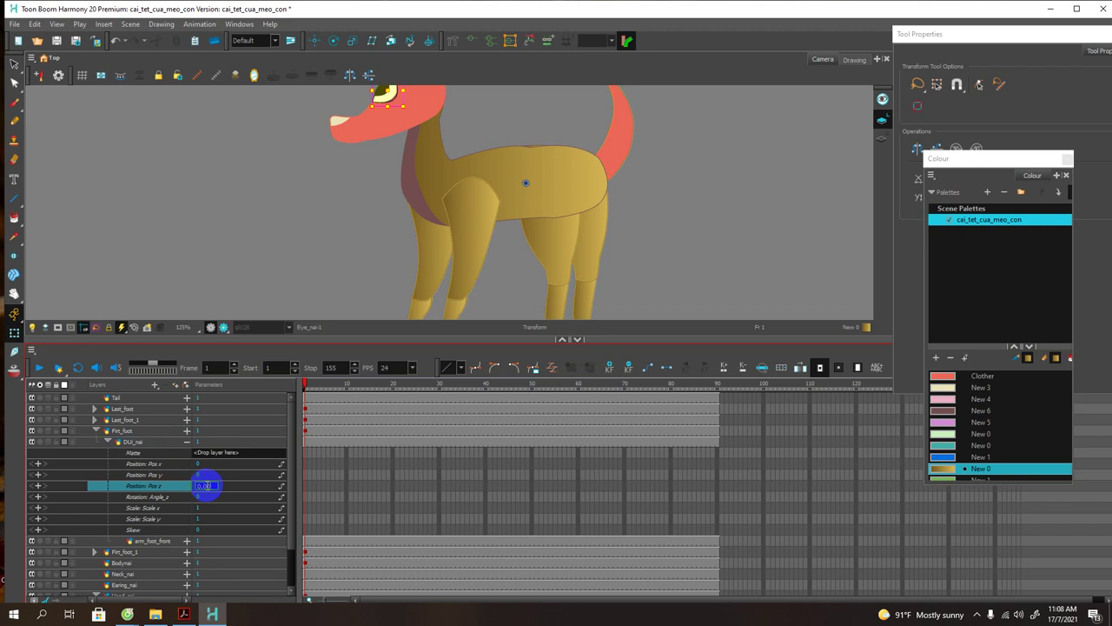
{"action": "key", "text": "Return"}
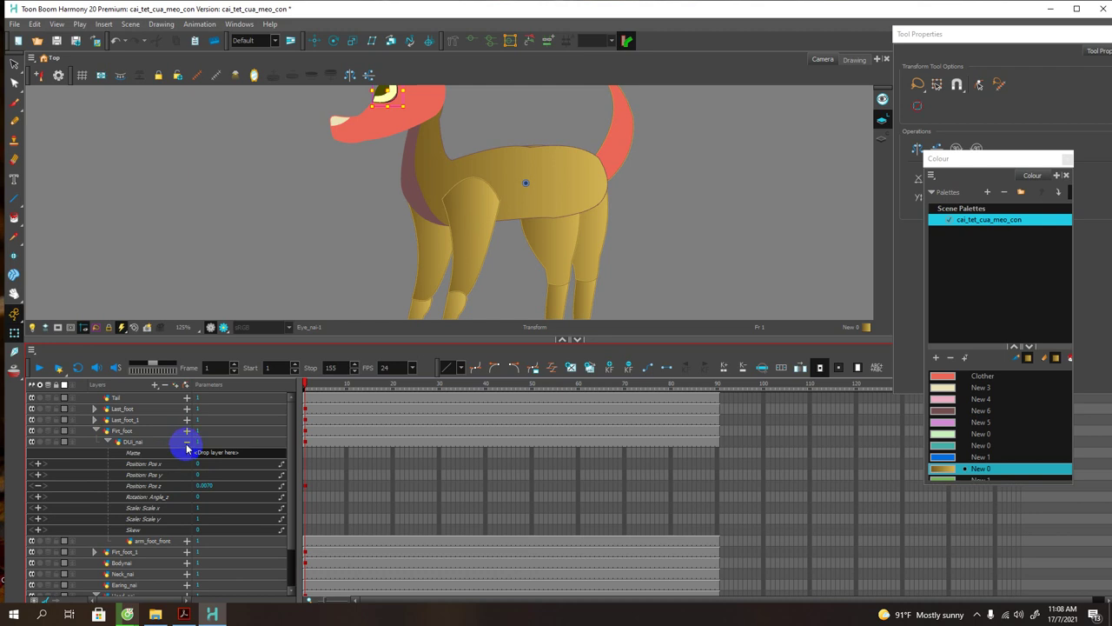
{"action": "left_click", "coordinate": [186, 442]}
Step: Set the arm_foot_front layer's Position z to 0.008 and collapse the Firt_foot group
{"action": "left_click", "coordinate": [187, 454]}
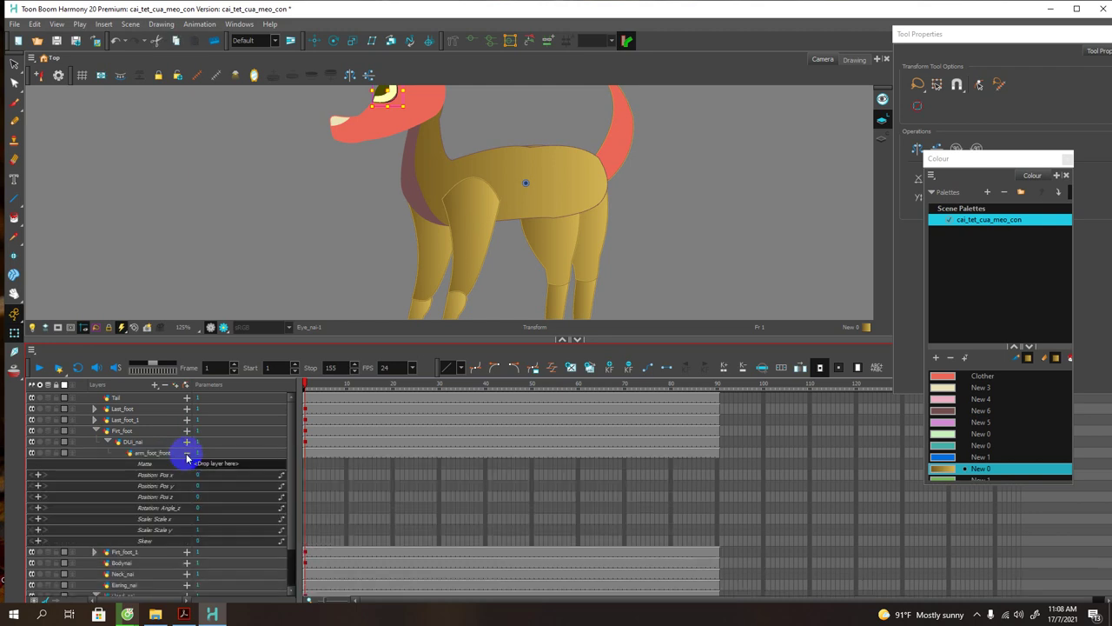
{"action": "double_click", "coordinate": [200, 497]}
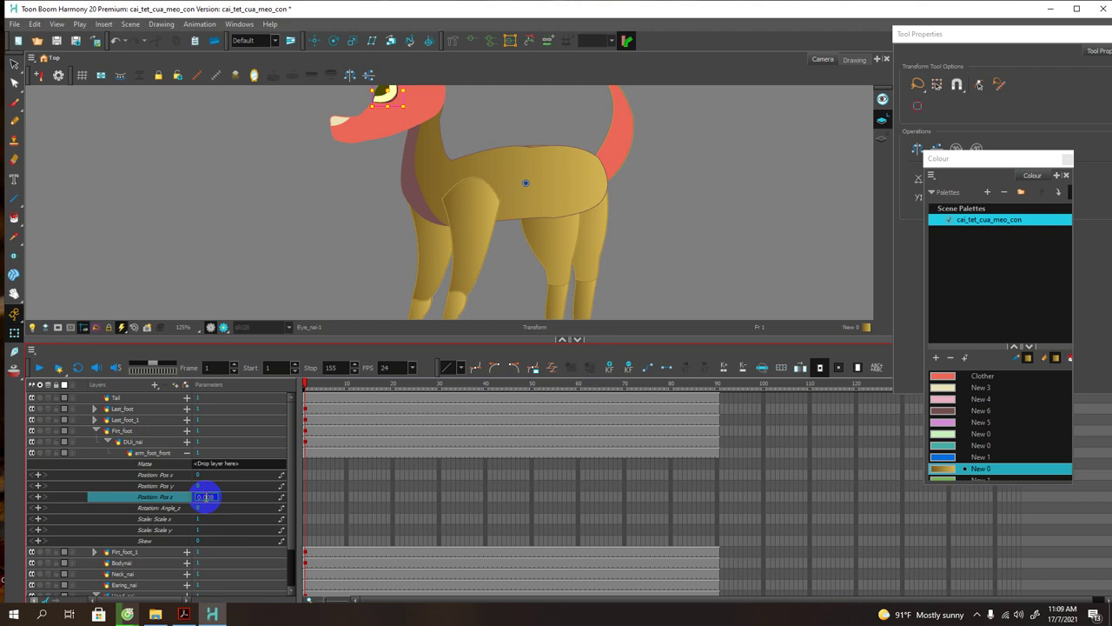
{"action": "key", "text": "Return"}
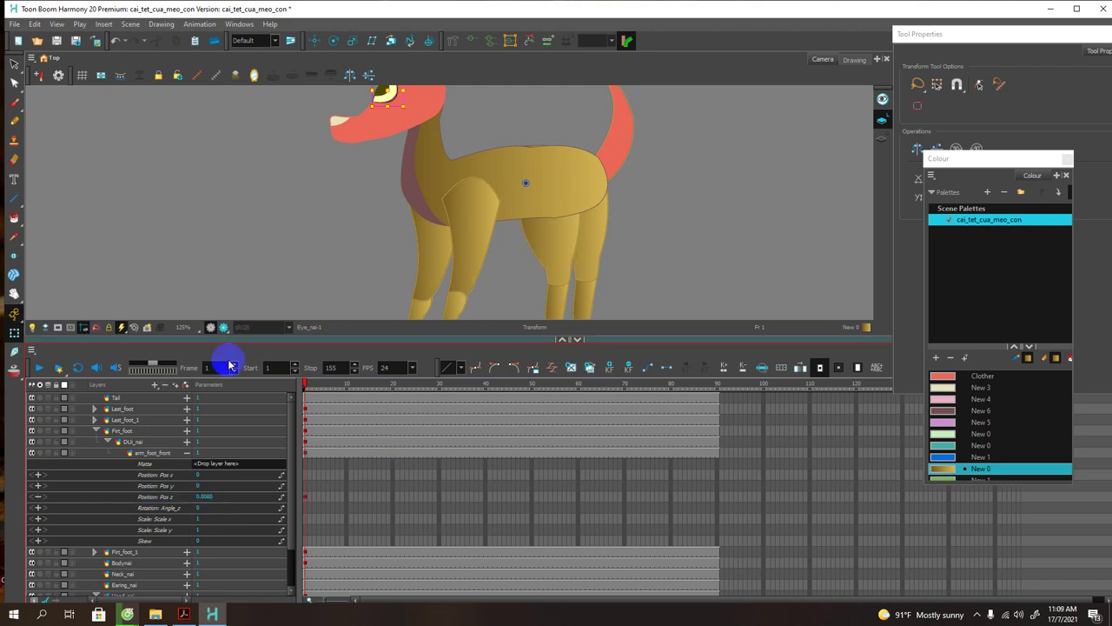
{"action": "left_click", "coordinate": [95, 430]}
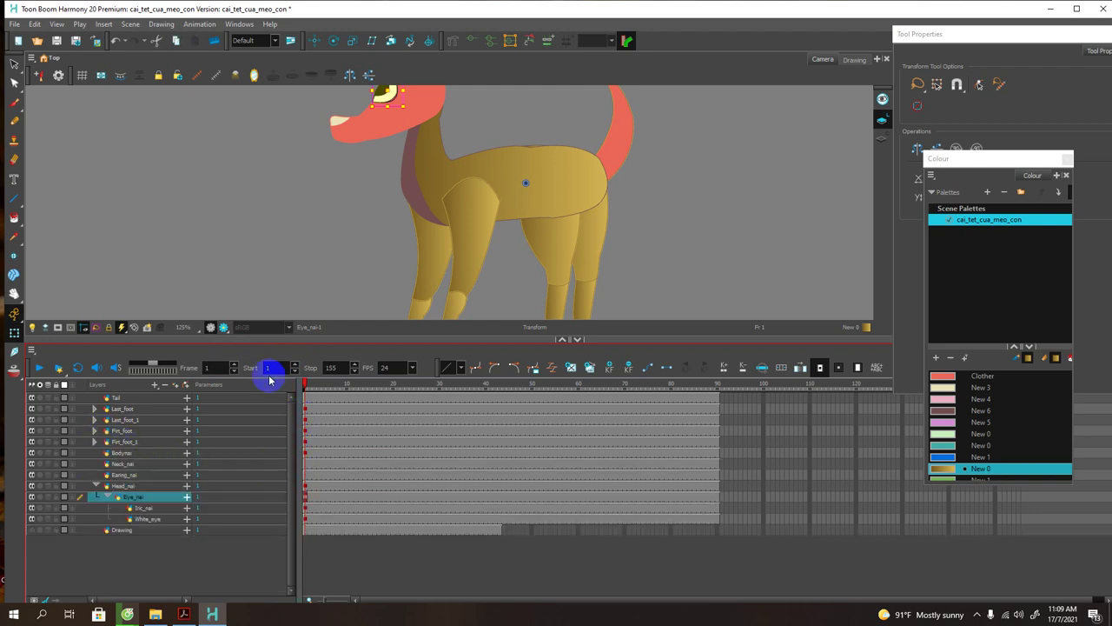
Step: Expand the Last_foot group and set the Last_foot layer's Position z to 0.006 to bring the near hind leg in front of the body
{"action": "left_click", "coordinate": [94, 412]}
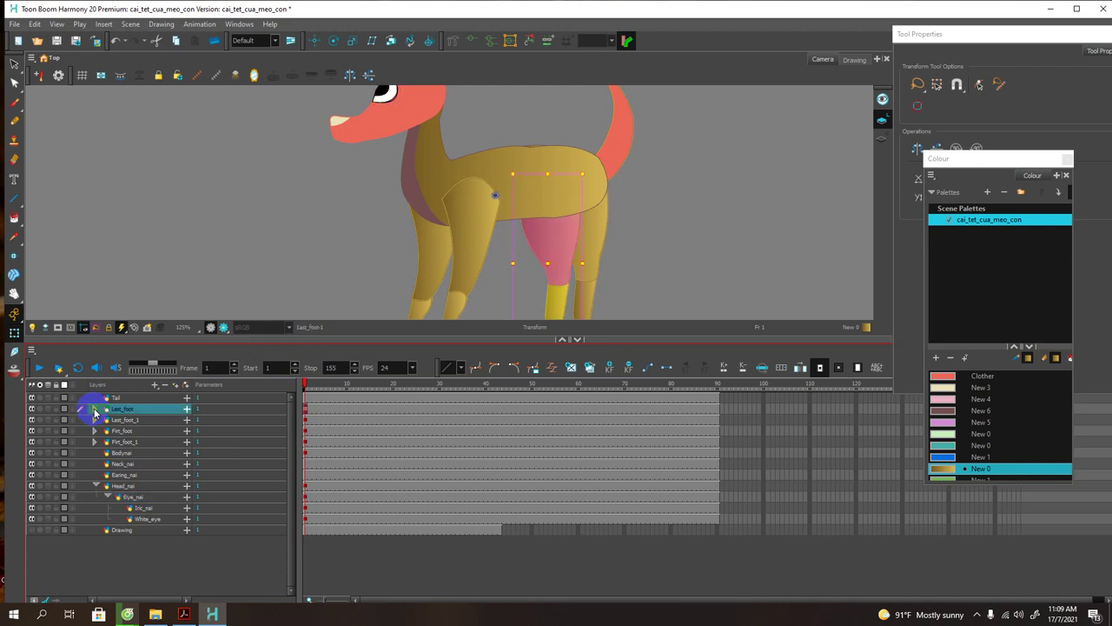
{"action": "left_click", "coordinate": [94, 412]}
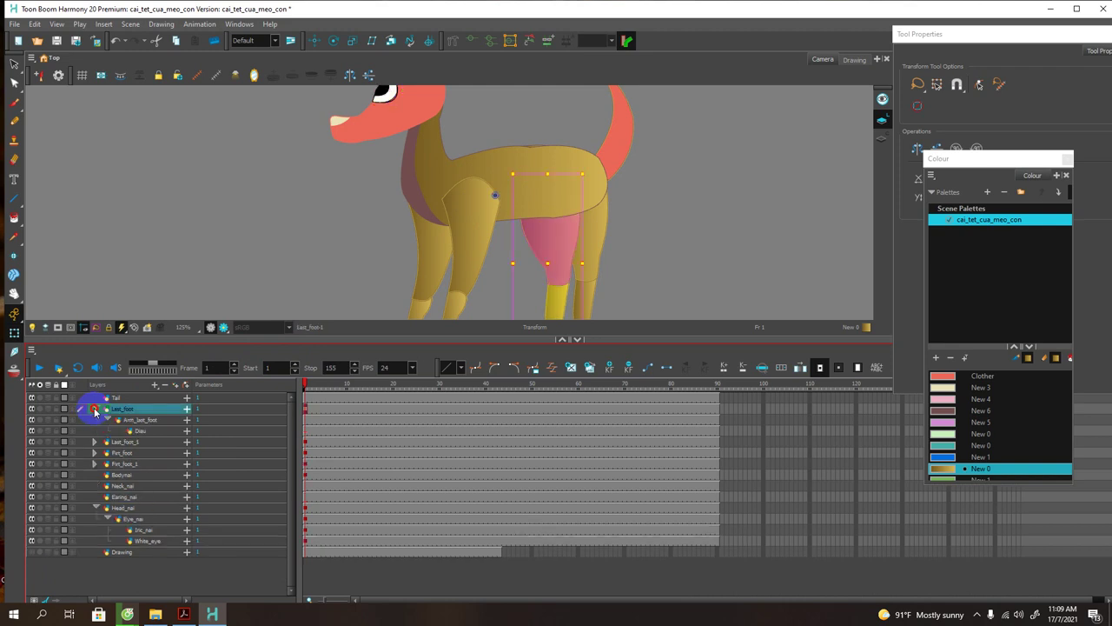
{"action": "left_click", "coordinate": [187, 409]}
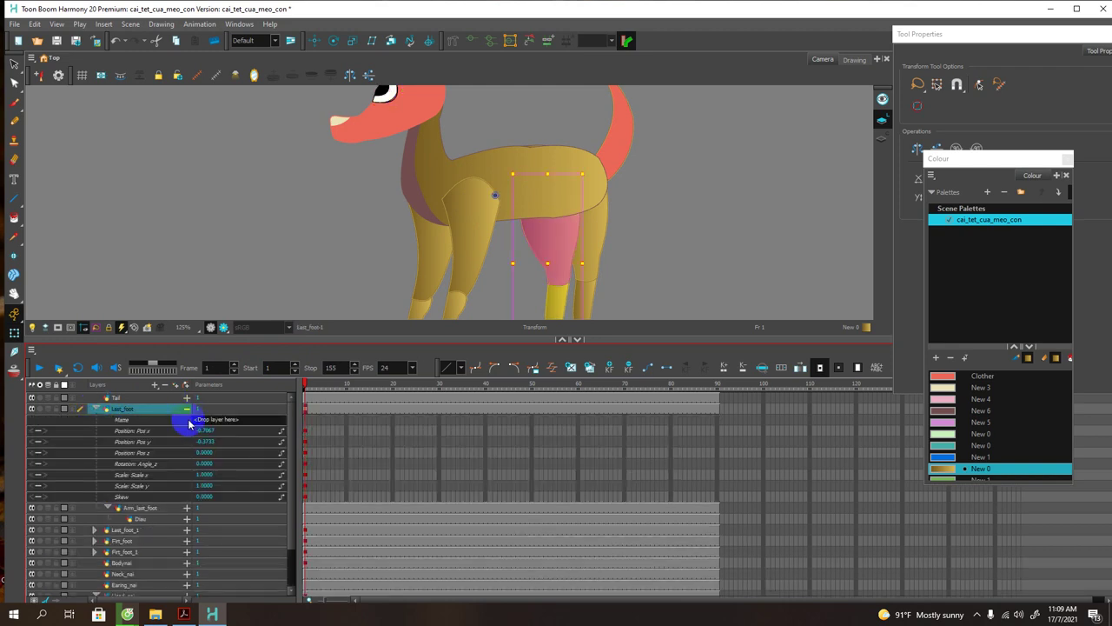
{"action": "double_click", "coordinate": [207, 452]}
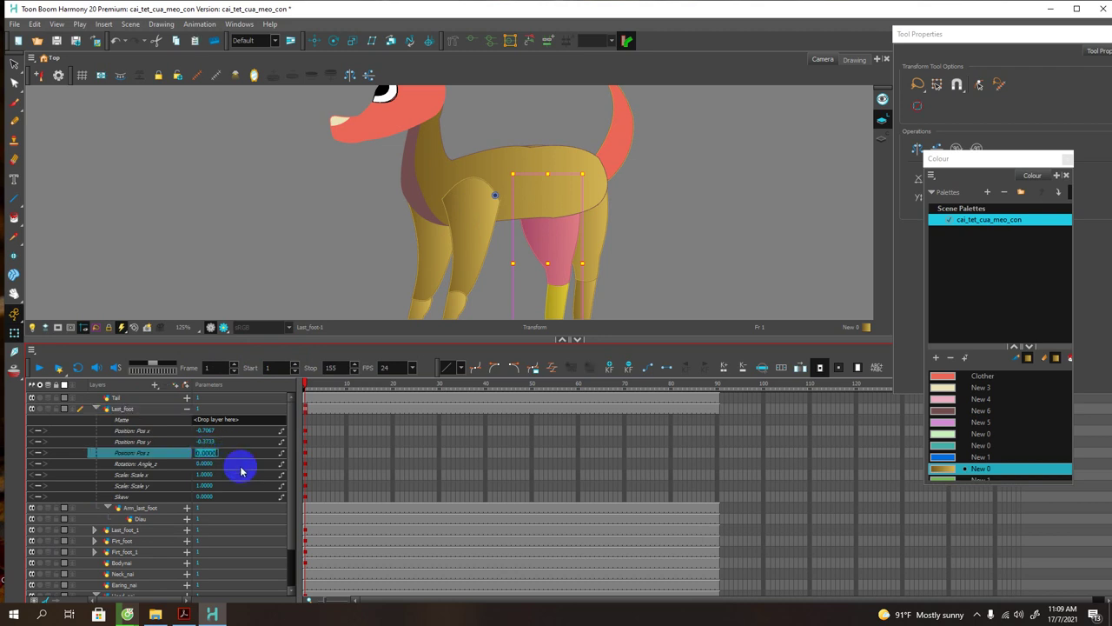
{"action": "key", "text": "BackSpace"}
{"action": "key", "text": "Return"}
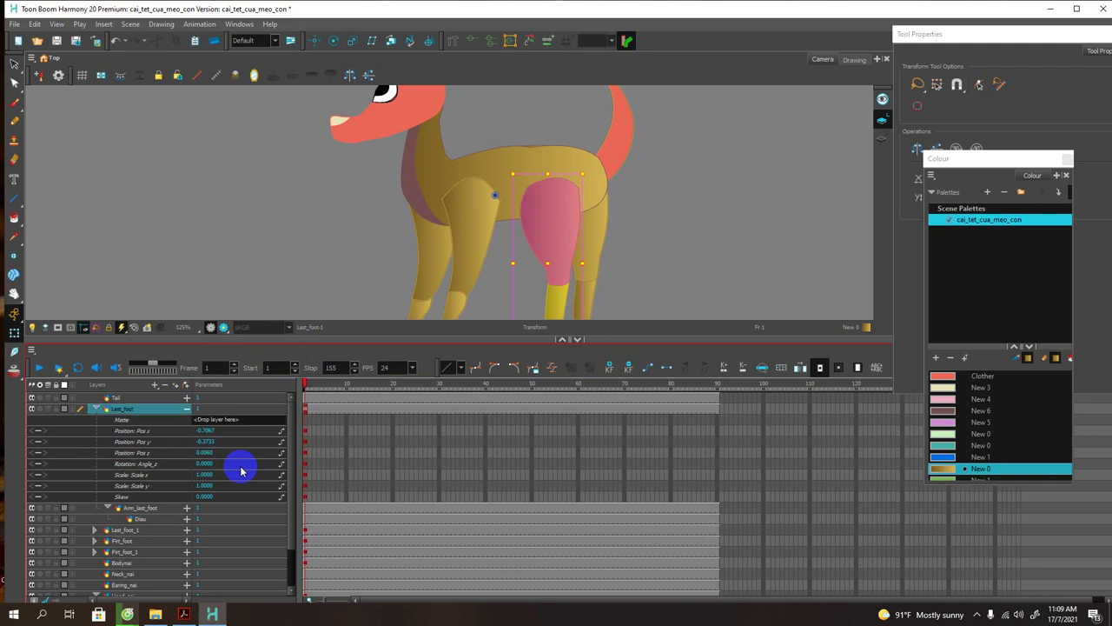
{"action": "left_click", "coordinate": [187, 409]}
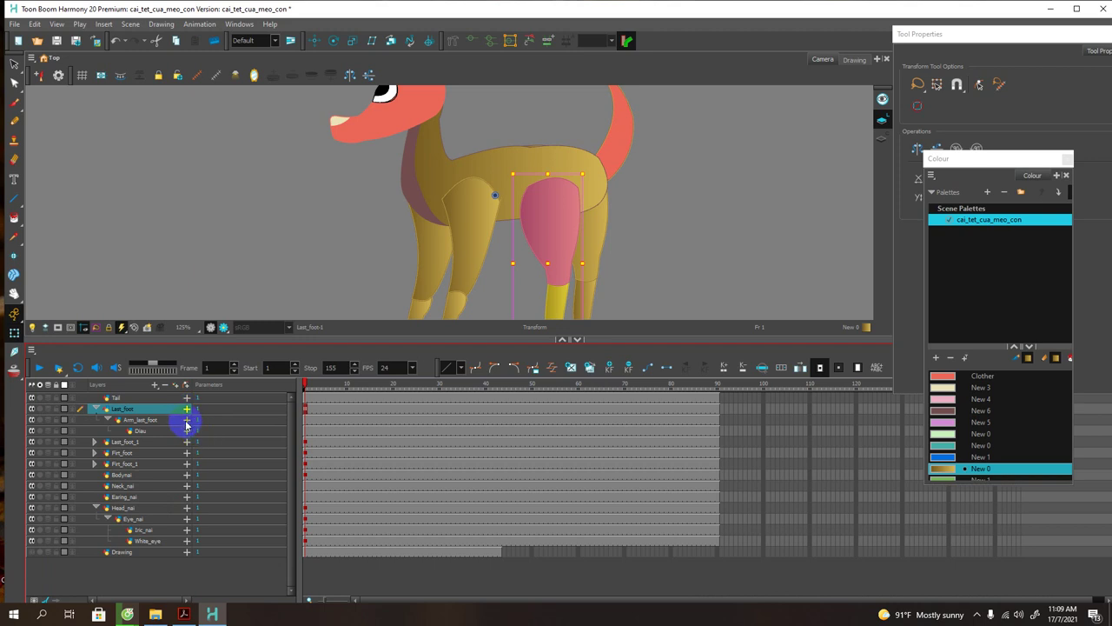
Step: Set the Arm_last_foot layer's Position z to 0.007 to bring the lower hind leg in front of the thigh
{"action": "left_click", "coordinate": [187, 420]}
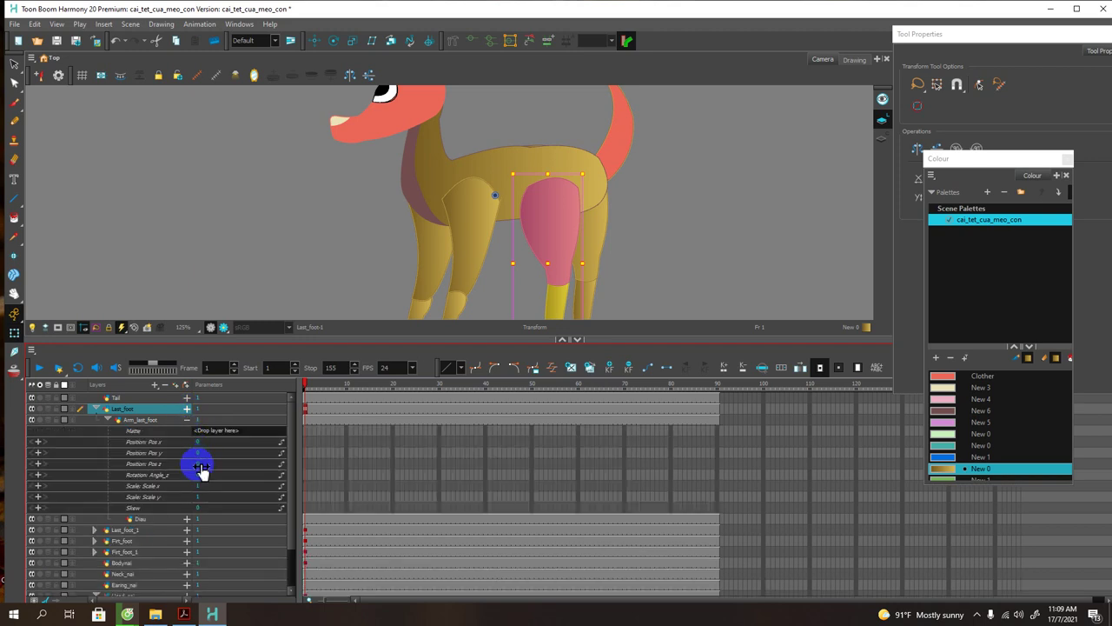
{"action": "double_click", "coordinate": [199, 463]}
{"action": "left_click", "coordinate": [211, 464]}
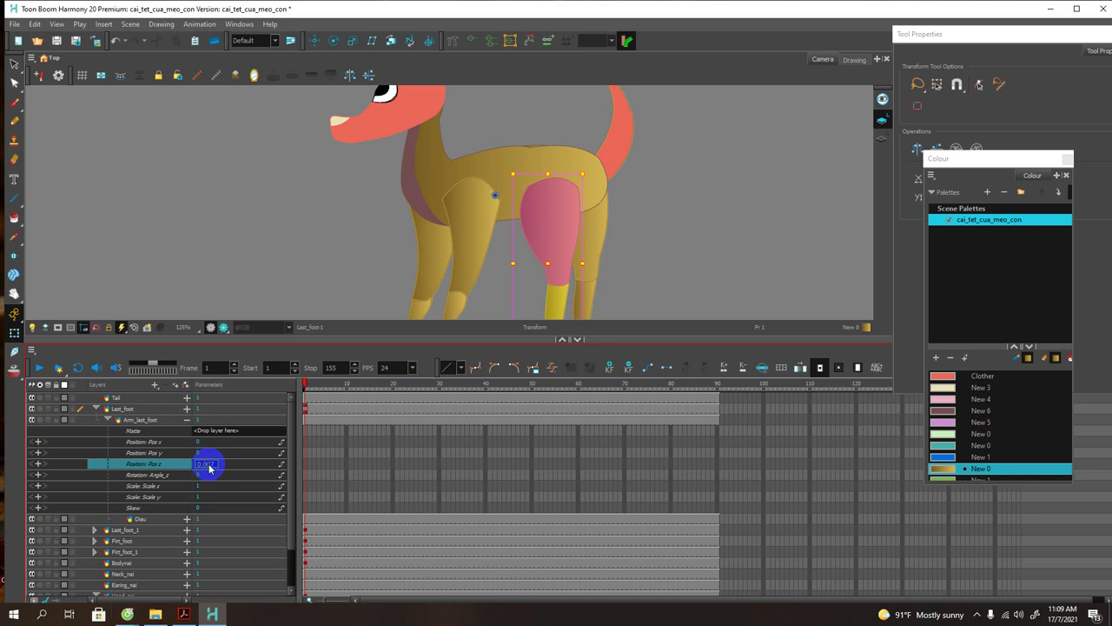
{"action": "key", "text": "Return"}
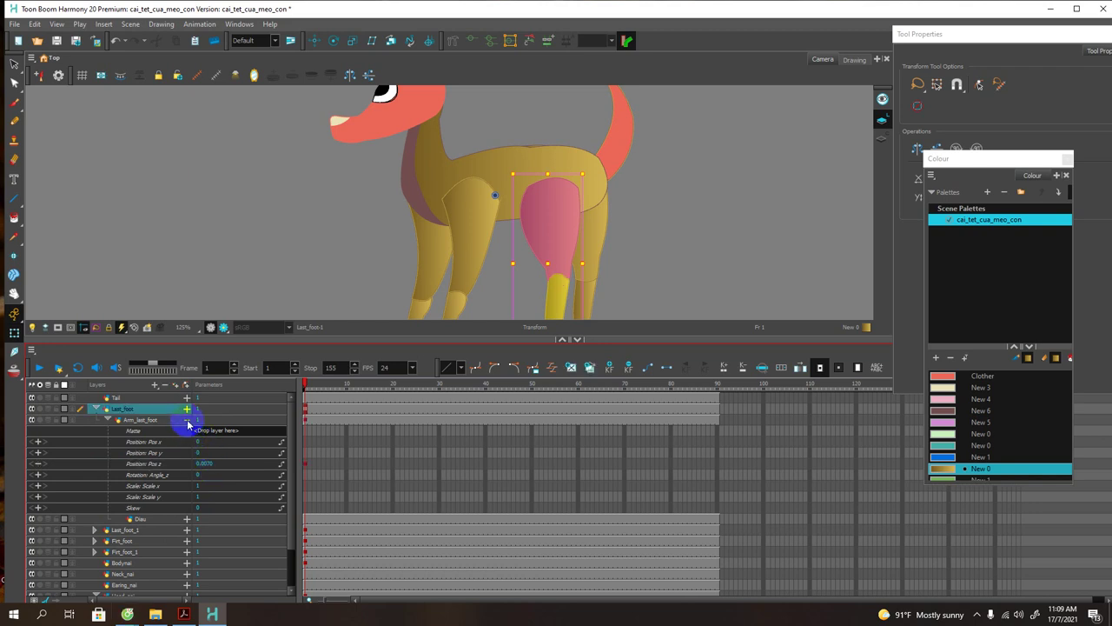
{"action": "left_click", "coordinate": [187, 421]}
Step: Set Position z to 0.008 for the layer nested under Arm_last_foot, deselect the leg and collapse the Last_foot group
{"action": "left_click", "coordinate": [187, 431]}
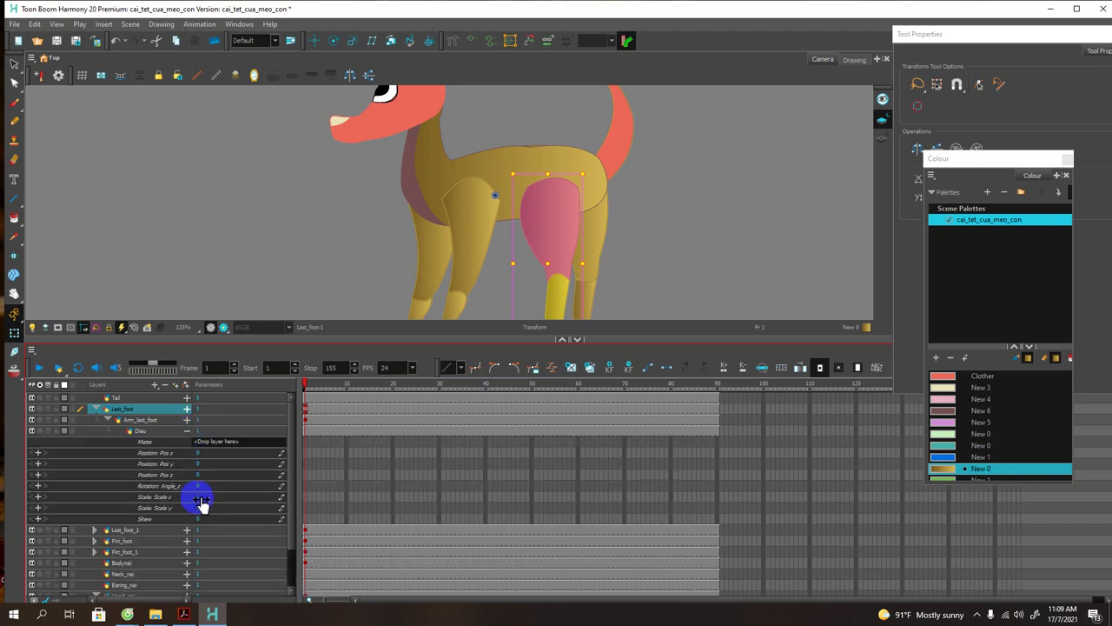
{"action": "left_click", "coordinate": [199, 475]}
{"action": "left_click", "coordinate": [200, 474]}
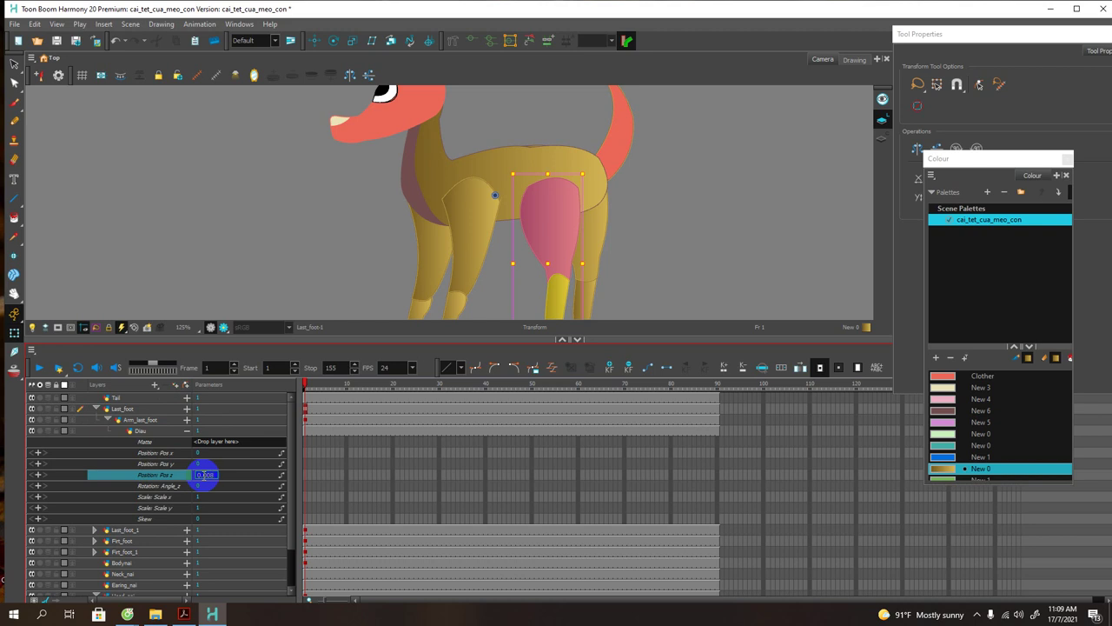
{"action": "type", "text": "0.008"}
{"action": "key", "text": "Return"}
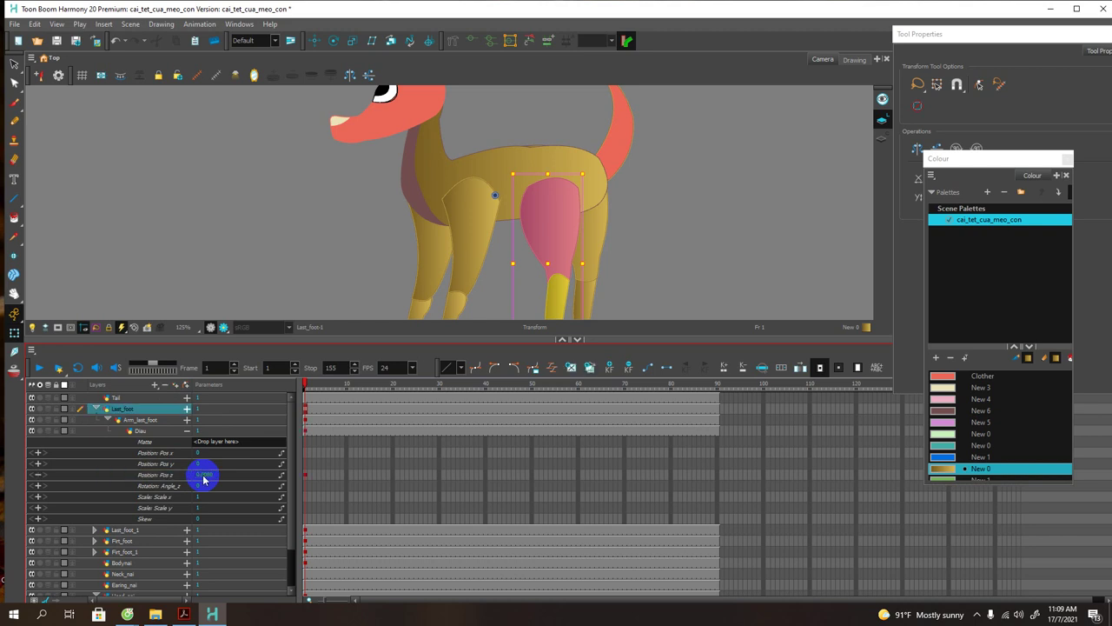
{"action": "left_click", "coordinate": [671, 192]}
{"action": "scroll", "coordinate": [588, 225], "scroll_direction": "down", "scroll_amount": 1}
{"action": "scroll", "coordinate": [591, 229], "scroll_direction": "down", "scroll_amount": 1}
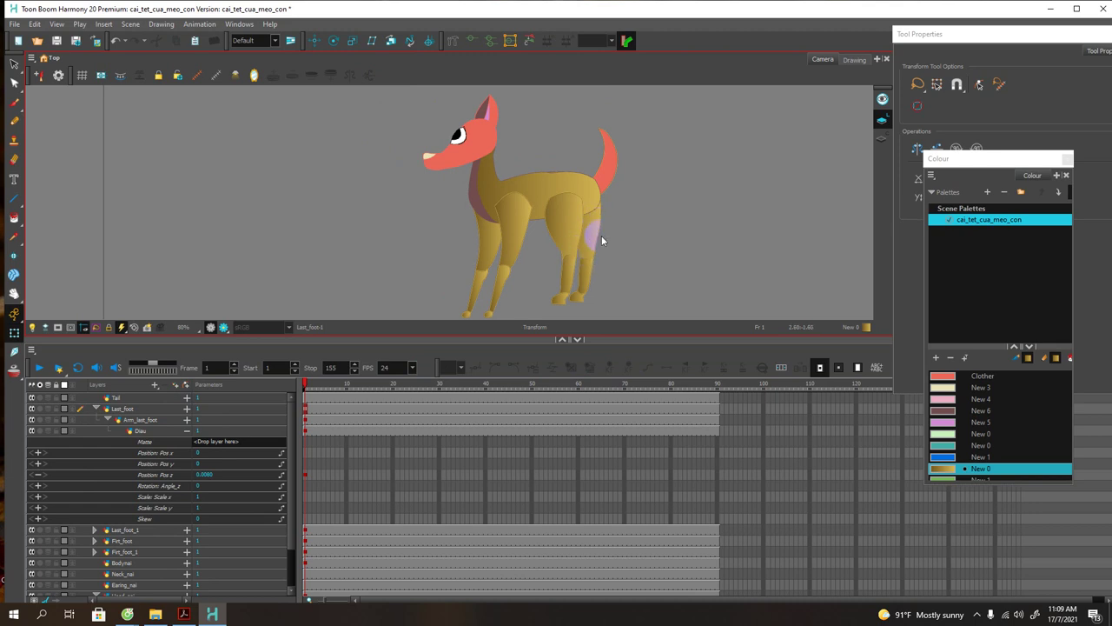
{"action": "scroll", "coordinate": [601, 238], "scroll_direction": "down", "scroll_amount": 1}
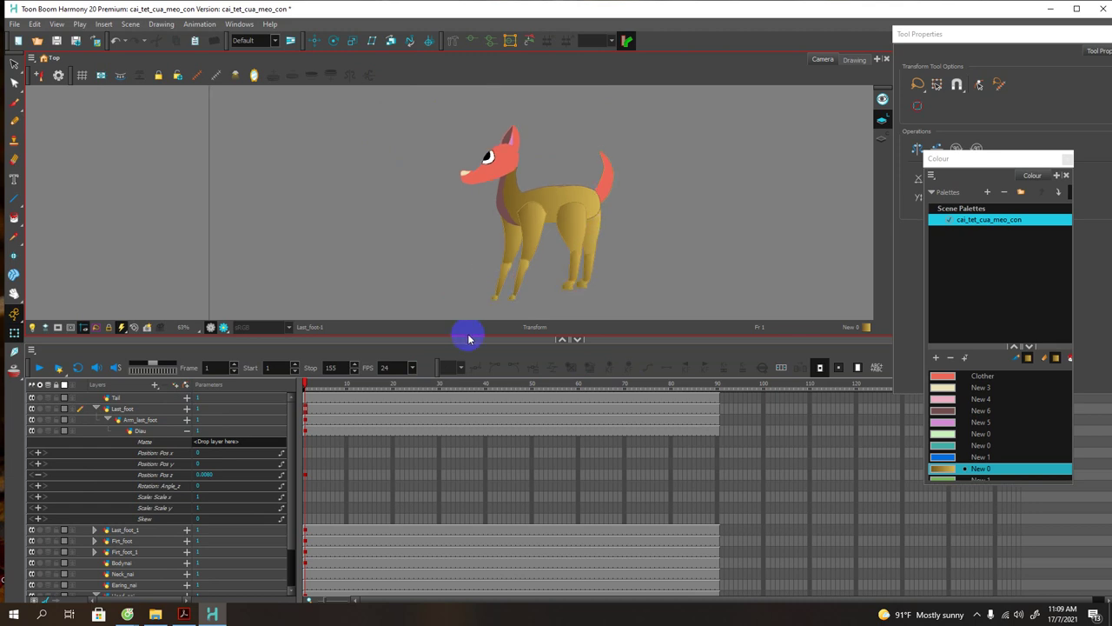
{"action": "left_click", "coordinate": [96, 408]}
{"action": "scroll", "coordinate": [449, 302], "scroll_direction": "up", "scroll_amount": 1}
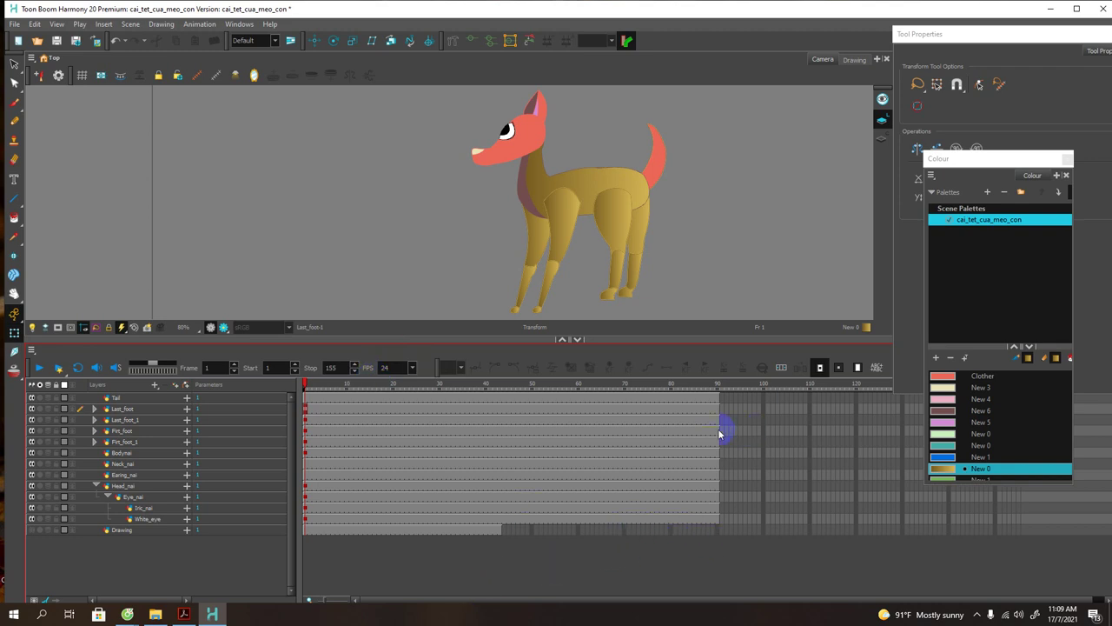
Step: Move the floating Colour and Tool Properties windows aside to uncover more of the timeline
{"action": "left_click_drag", "start_coordinate": [956, 159], "coordinate": [984, 119]}
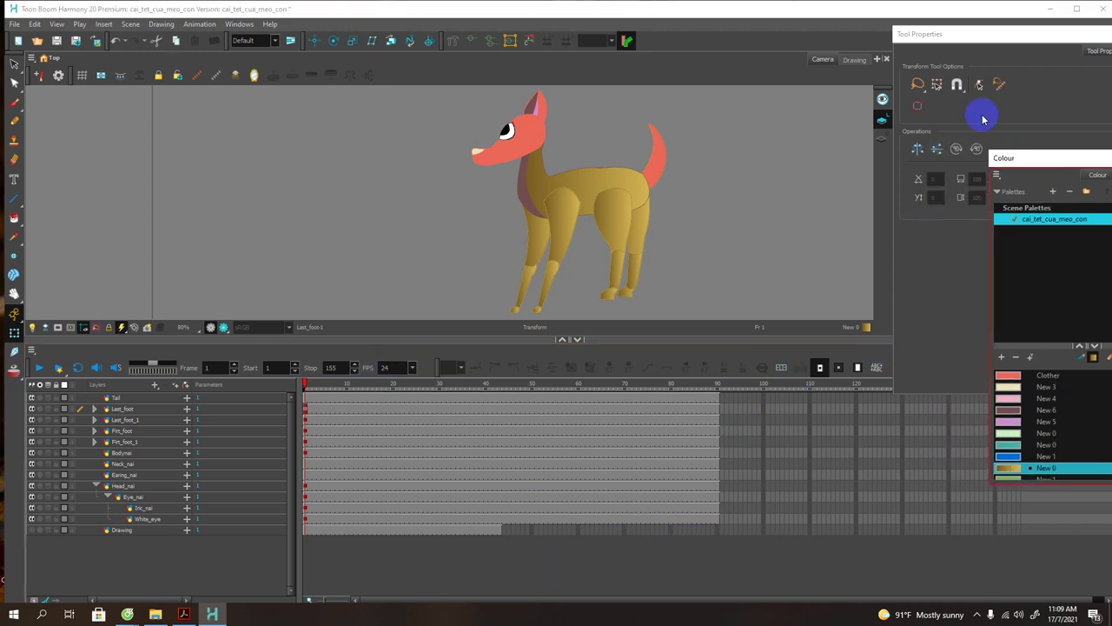
{"action": "left_click_drag", "start_coordinate": [919, 35], "coordinate": [966, 41]}
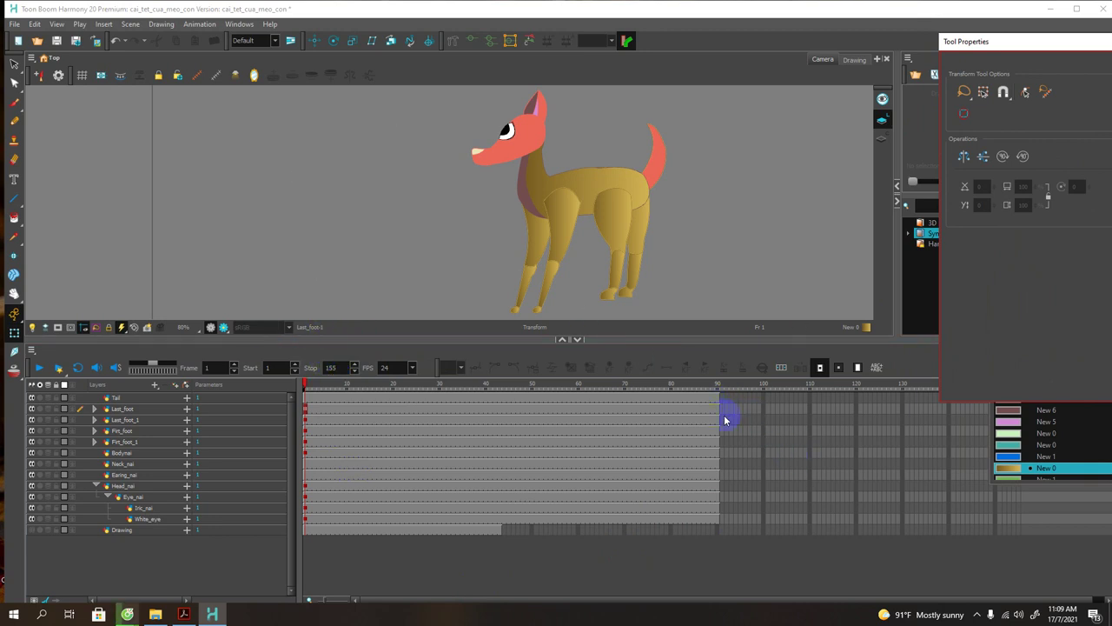
{"action": "left_click_drag", "start_coordinate": [507, 603], "coordinate": [586, 601]}
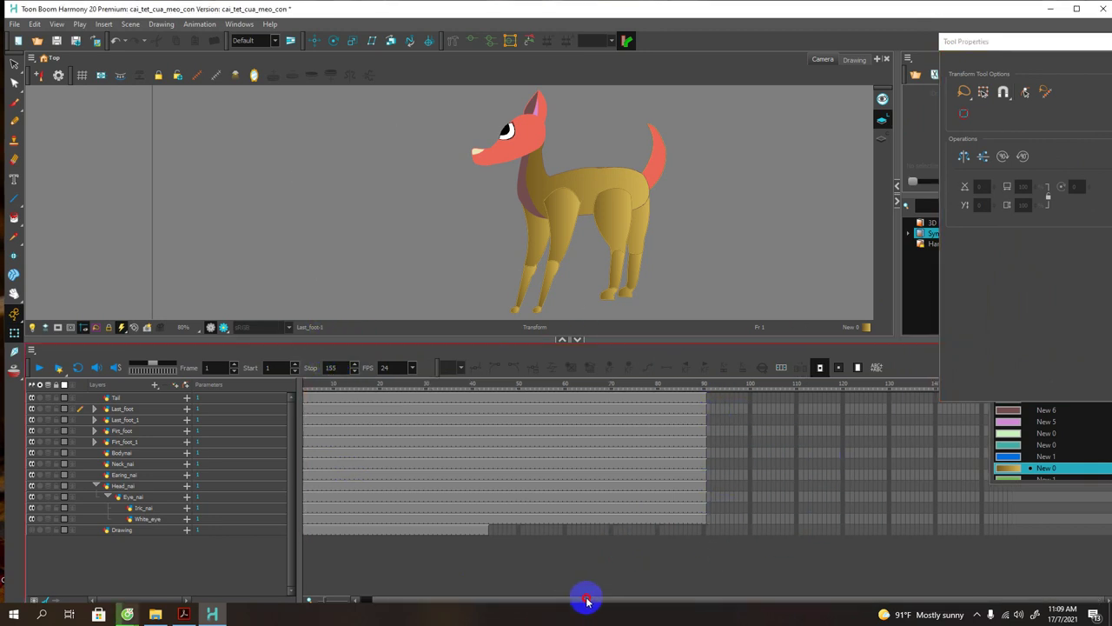
Step: Close the floating Tool Properties and Colour windows so the whole timeline is uncovered
{"action": "left_click", "coordinate": [297, 395]}
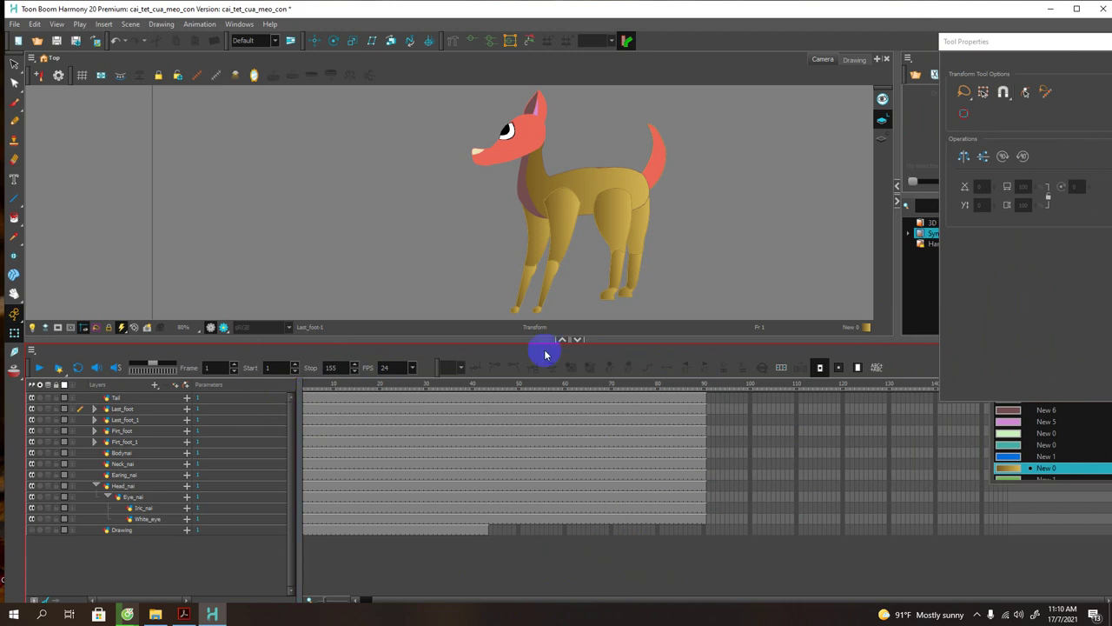
{"action": "left_click", "coordinate": [978, 45]}
{"action": "left_click_drag", "start_coordinate": [979, 45], "coordinate": [830, 66]}
{"action": "left_click", "coordinate": [1034, 62]}
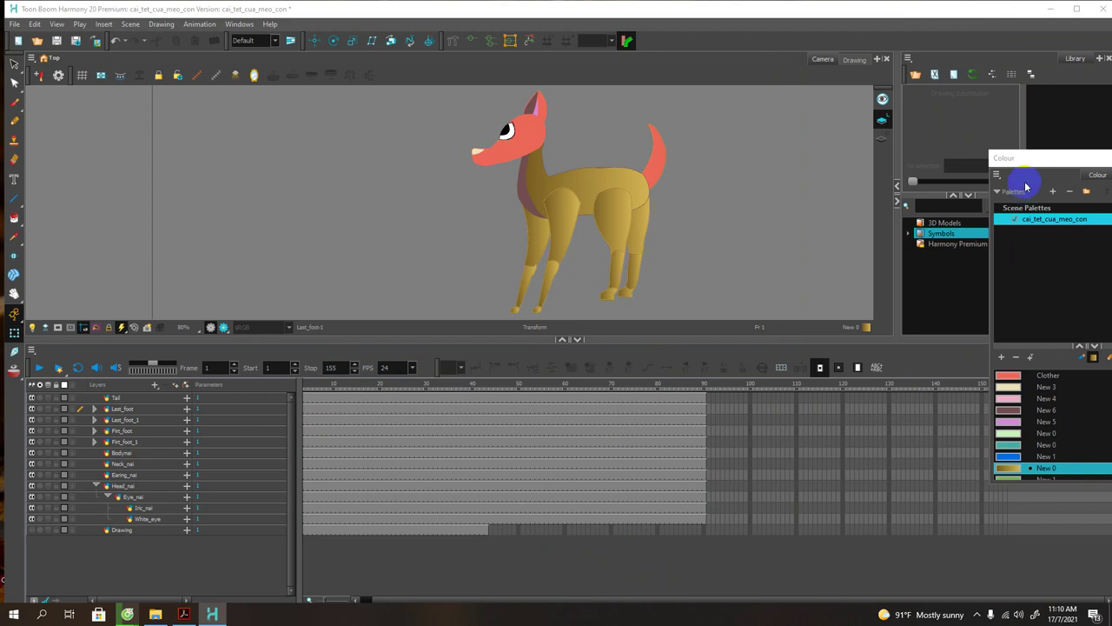
{"action": "left_click_drag", "start_coordinate": [1038, 159], "coordinate": [935, 49]}
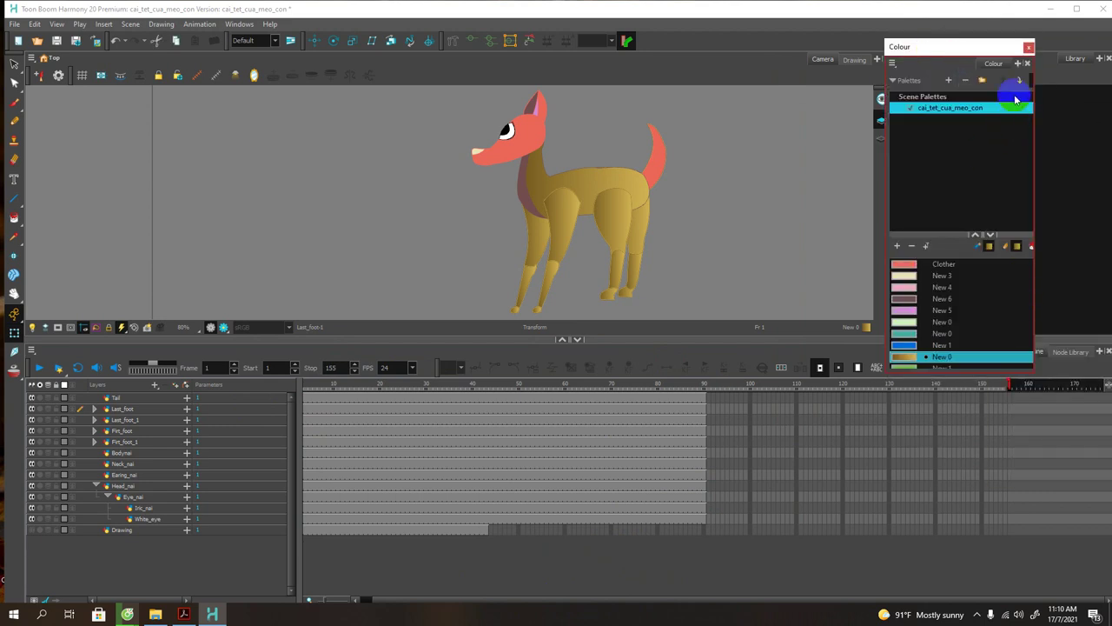
{"action": "left_click", "coordinate": [1029, 46]}
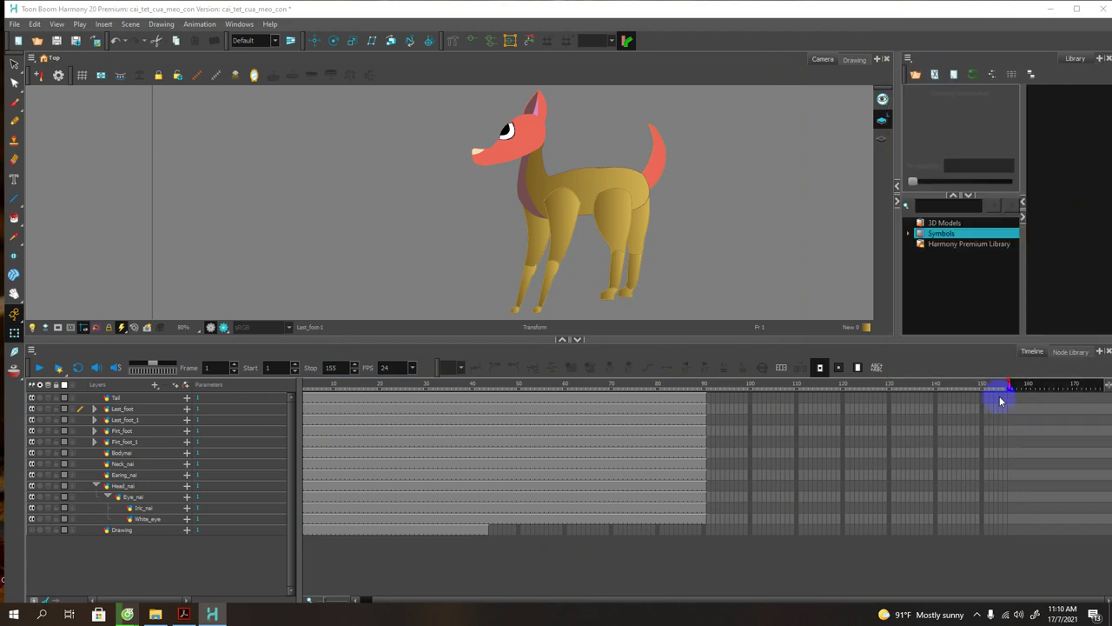
Step: Lengthen the scene to 224 frames and extend the exposure of all deer layers from Tail to White_eye to frame 210
{"action": "left_click_drag", "start_coordinate": [1011, 385], "coordinate": [1106, 385]}
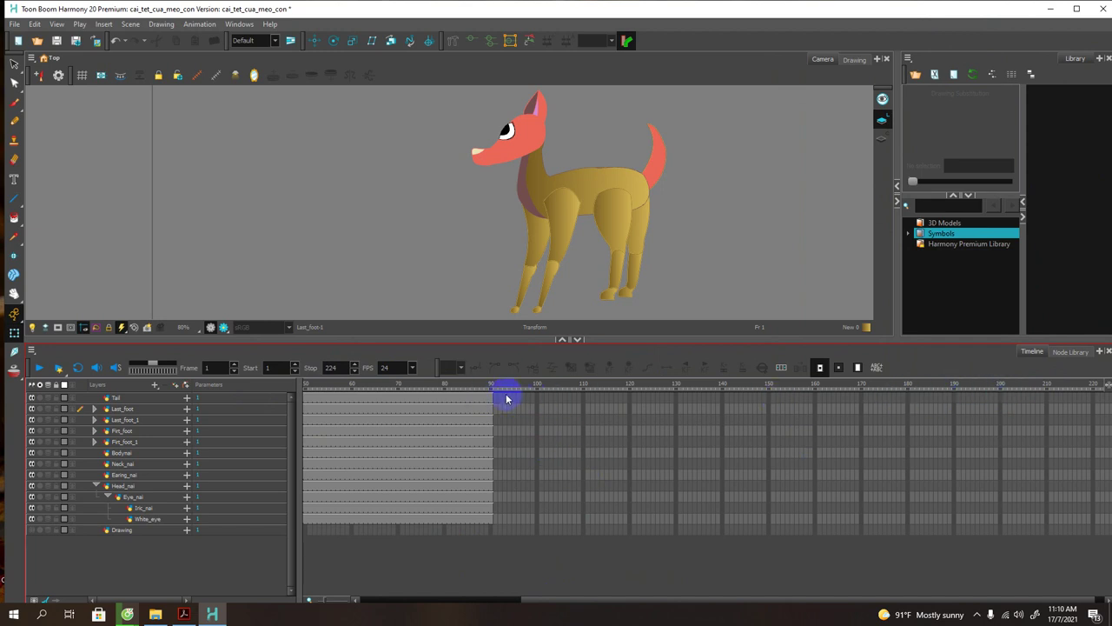
{"action": "left_click", "coordinate": [490, 398]}
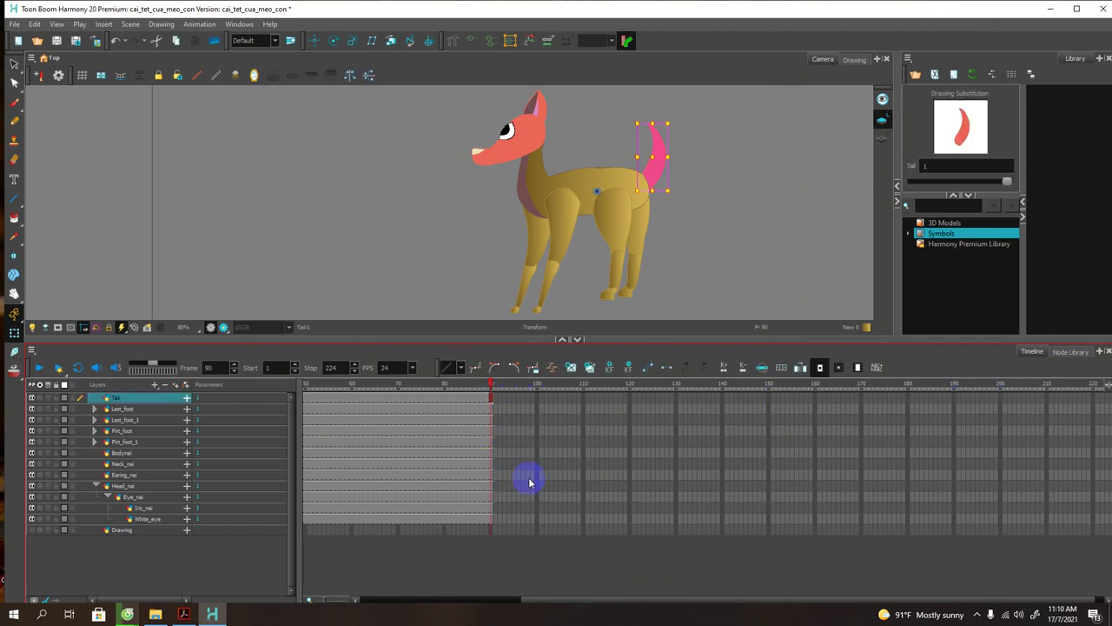
{"action": "left_click", "coordinate": [1047, 399]}
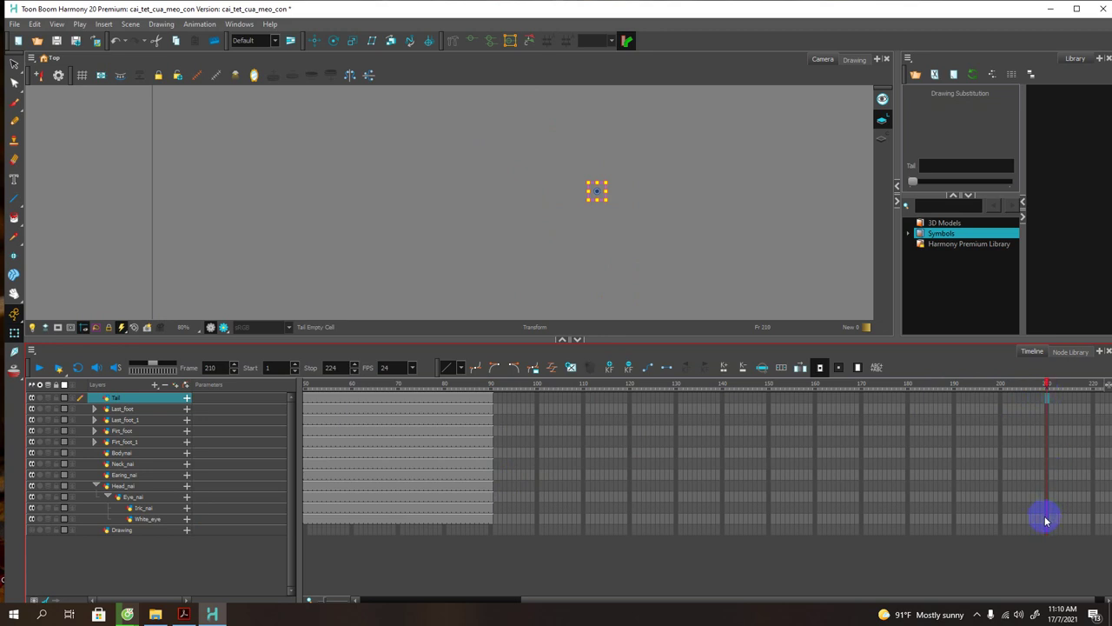
{"action": "left_click", "coordinate": [1048, 518], "text": "shift"}
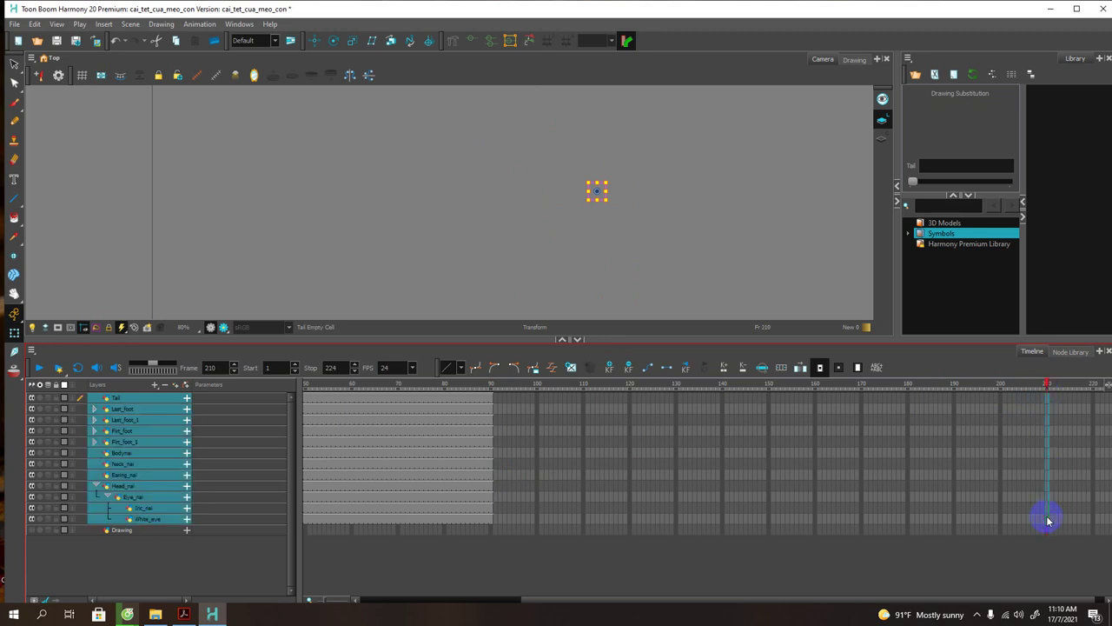
{"action": "key", "text": "F5"}
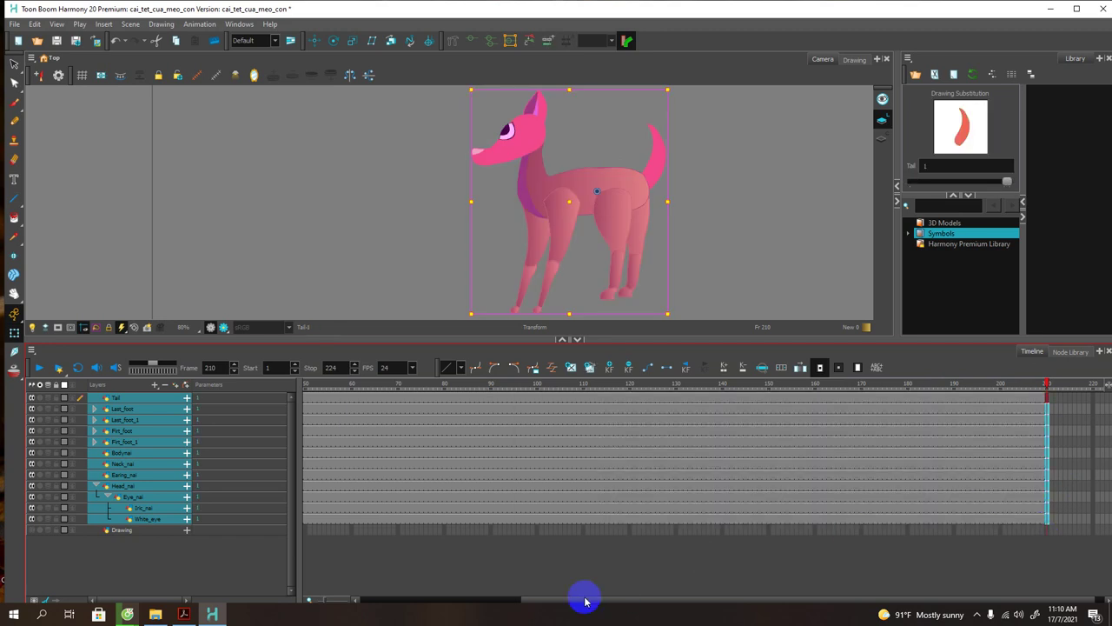
{"action": "left_click_drag", "start_coordinate": [583, 596], "coordinate": [377, 598]}
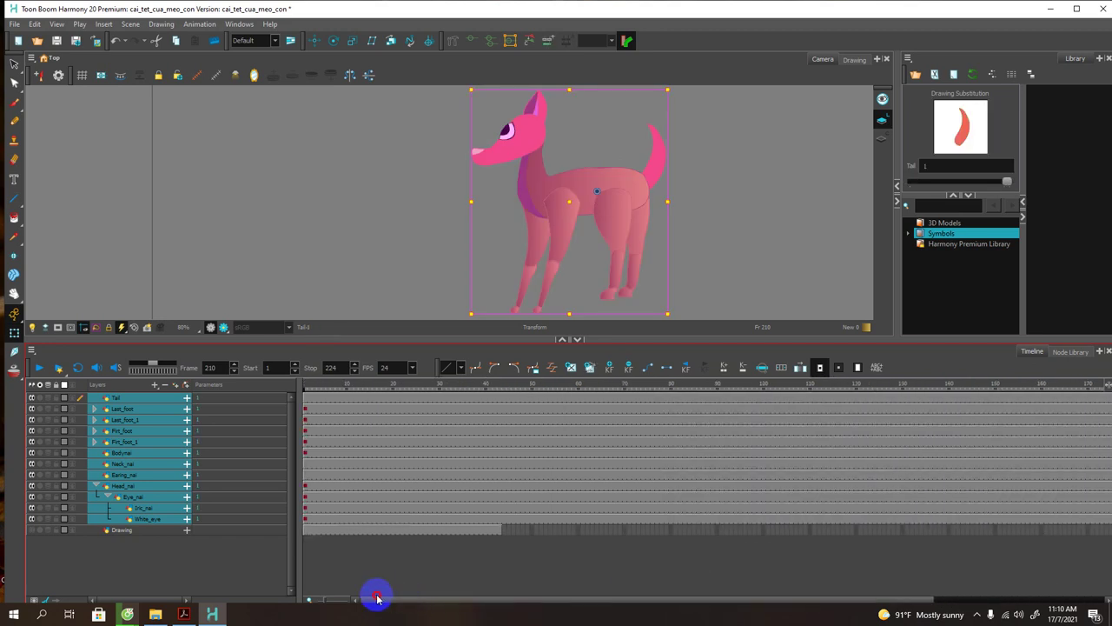
Step: Shift the near hind leg slightly toward the tail and the near front leg slightly toward the chest, then deselect
{"action": "left_click", "coordinate": [426, 191]}
{"action": "key", "text": "space"}
{"action": "left_click_drag", "start_coordinate": [703, 199], "coordinate": [616, 188]}
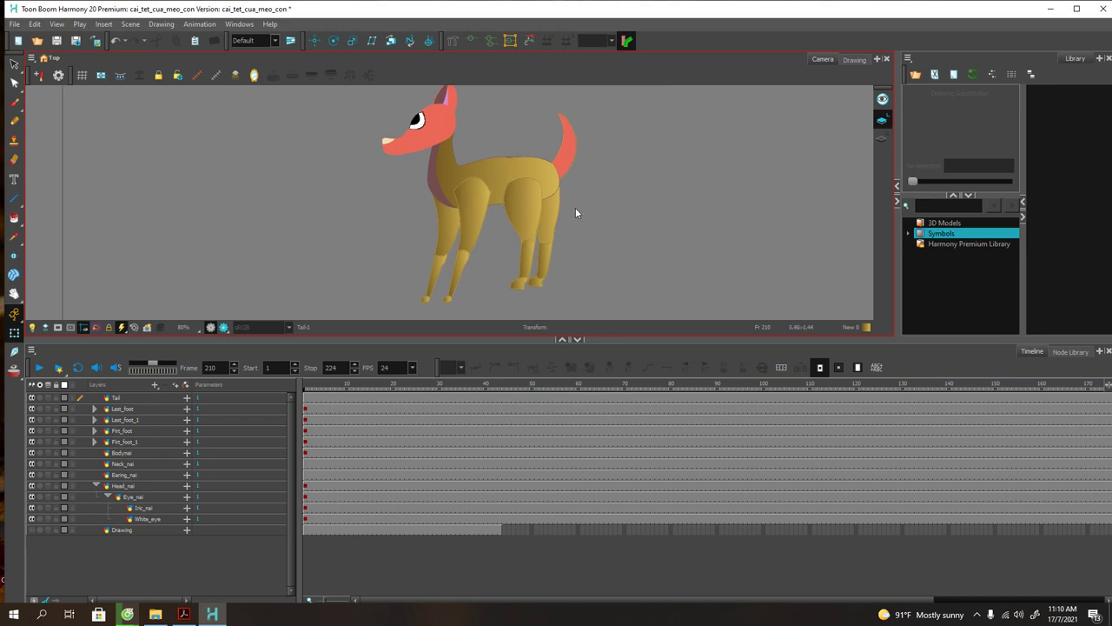
{"action": "left_click", "coordinate": [530, 205]}
{"action": "left_click_drag", "start_coordinate": [534, 208], "coordinate": [545, 207]}
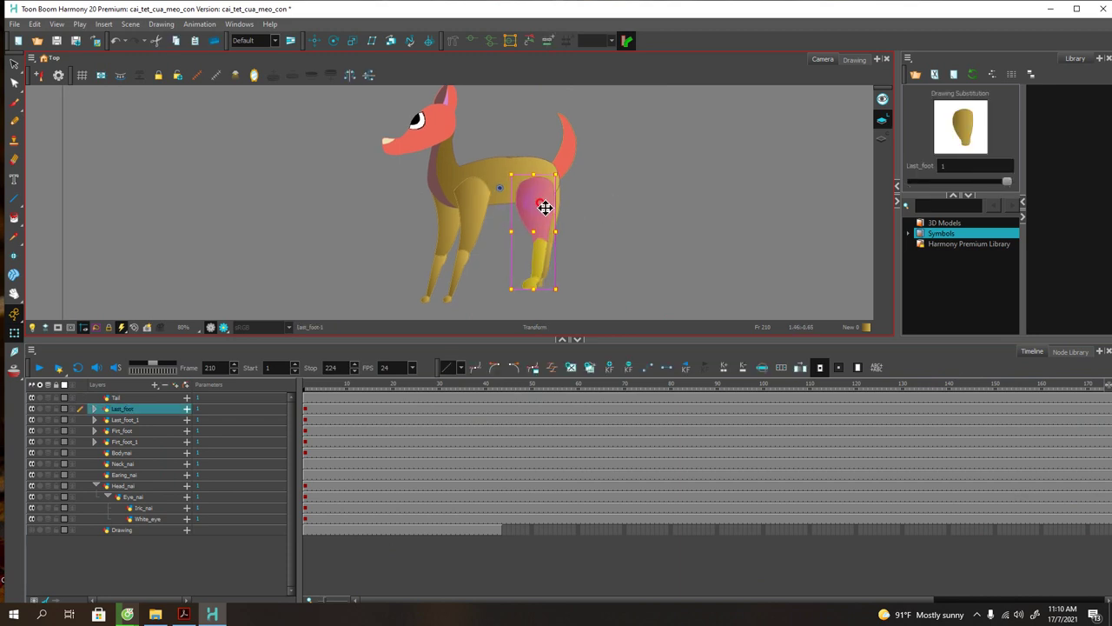
{"action": "left_click", "coordinate": [472, 217]}
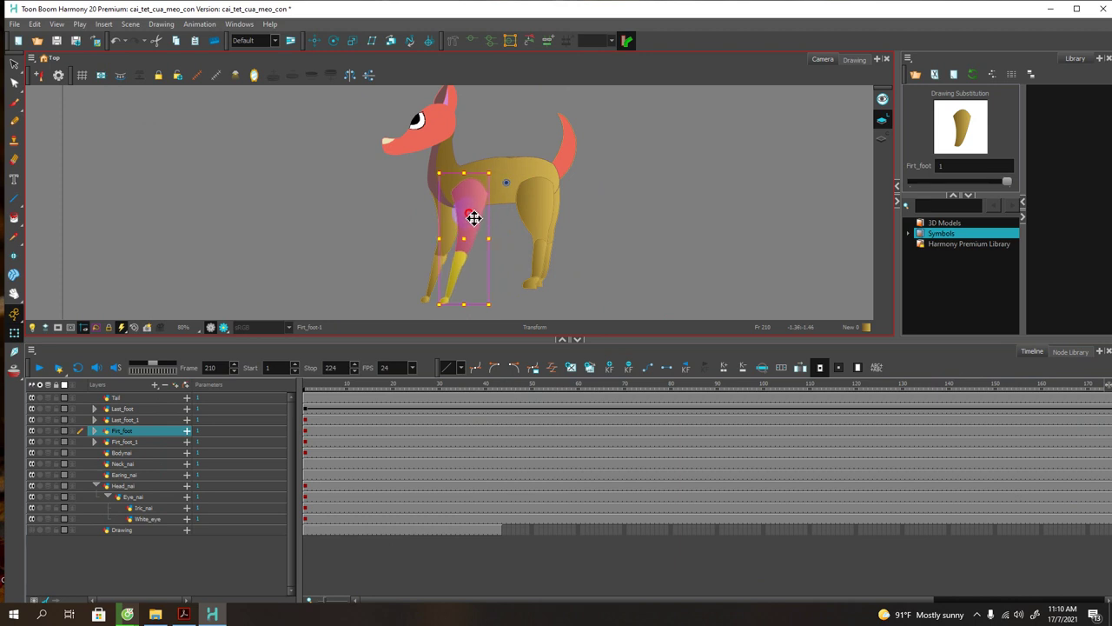
{"action": "left_click_drag", "start_coordinate": [473, 217], "coordinate": [466, 217]}
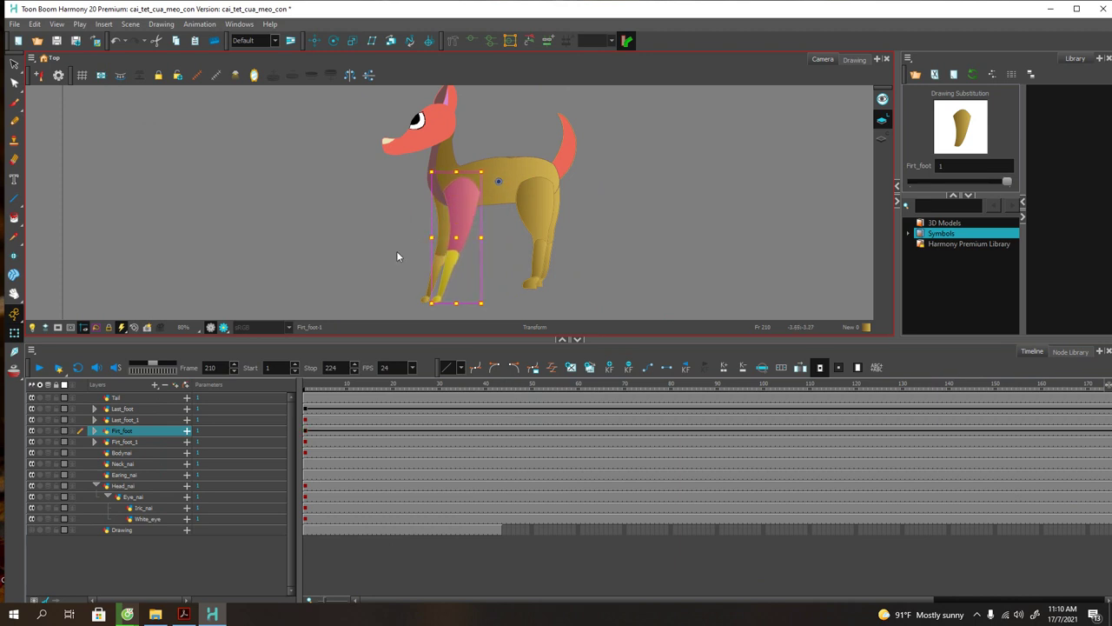
{"action": "left_click", "coordinate": [402, 250]}
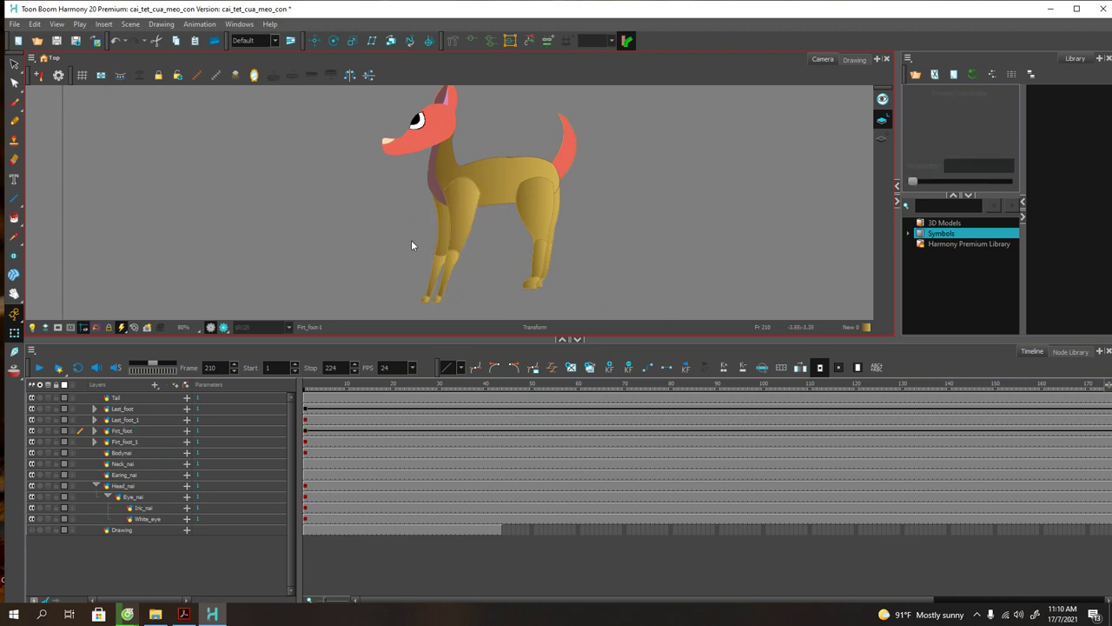
Step: Delete the Neck_nai layer and collapse the Head_nai group
{"action": "left_click", "coordinate": [118, 432]}
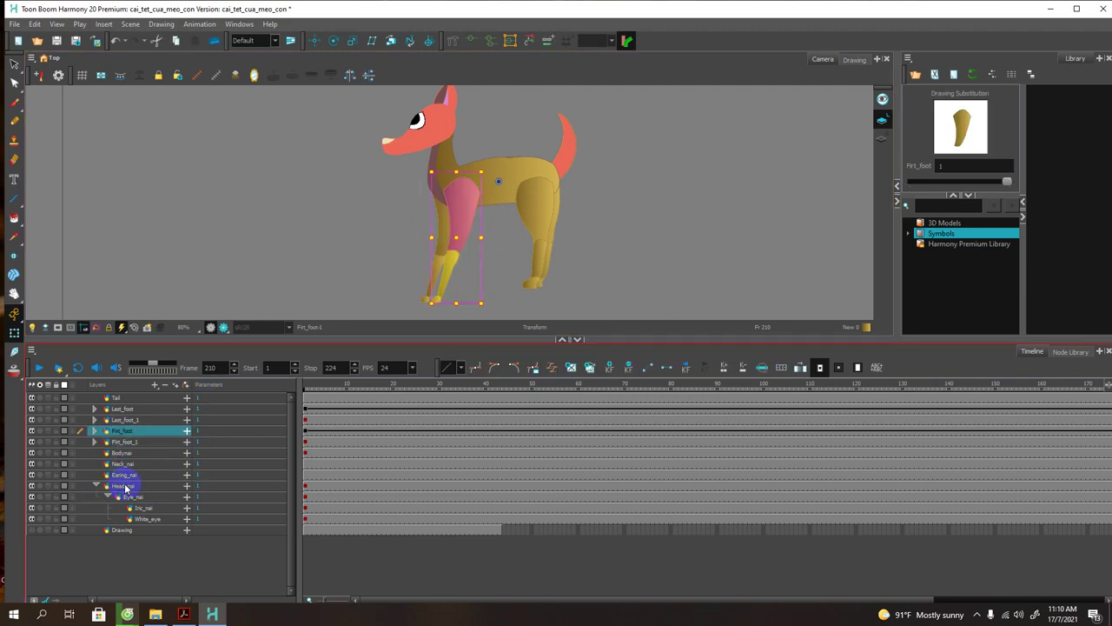
{"action": "left_click", "coordinate": [122, 453]}
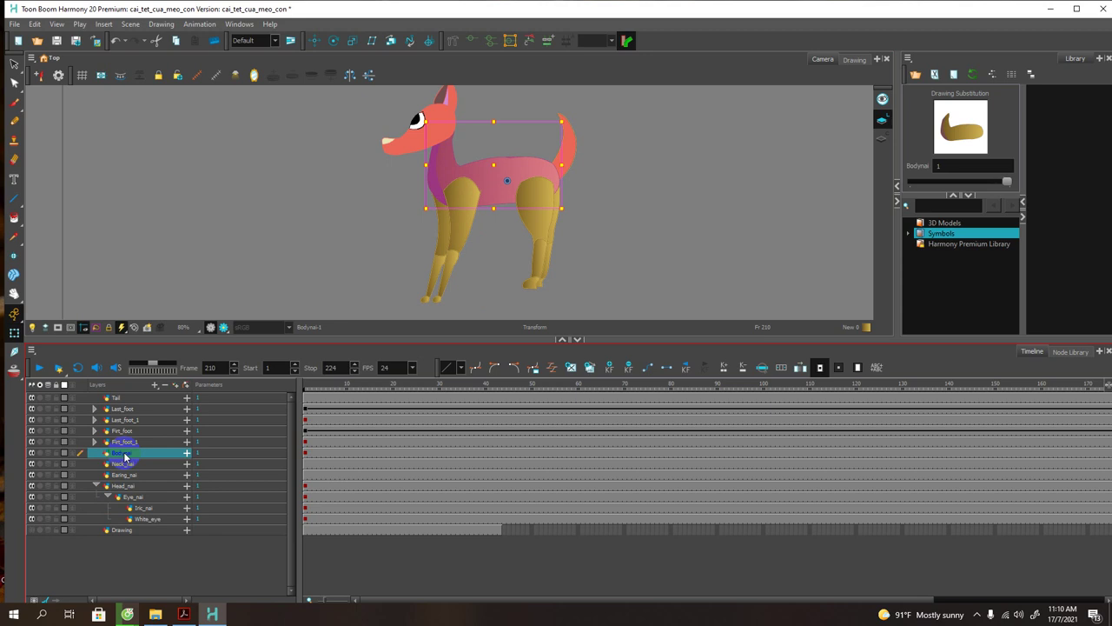
{"action": "left_click", "coordinate": [122, 464]}
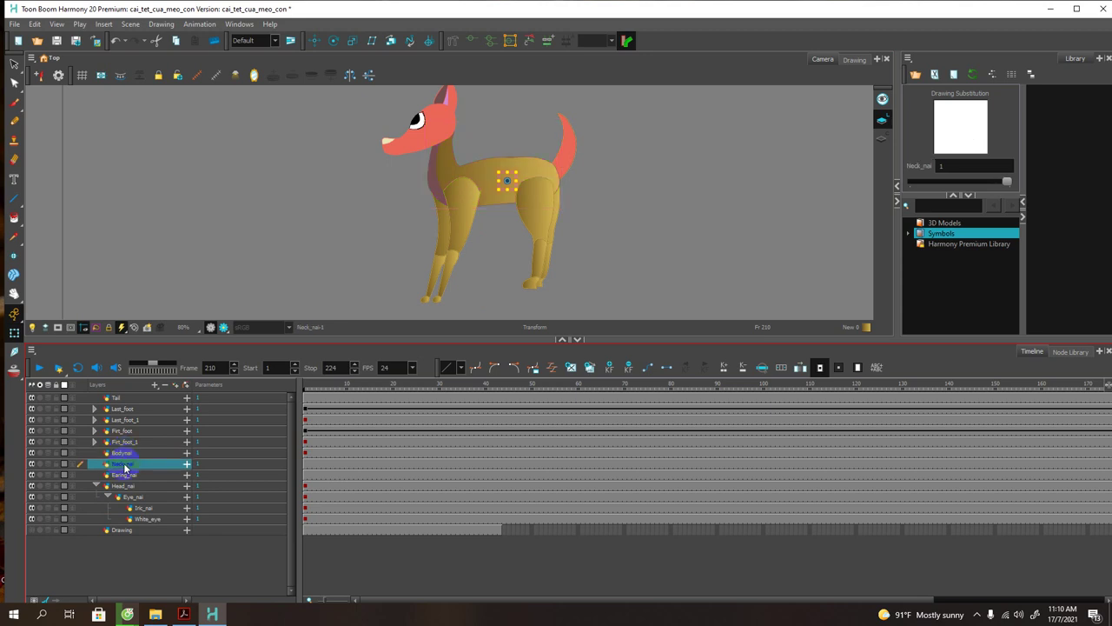
{"action": "right_click", "coordinate": [124, 468]}
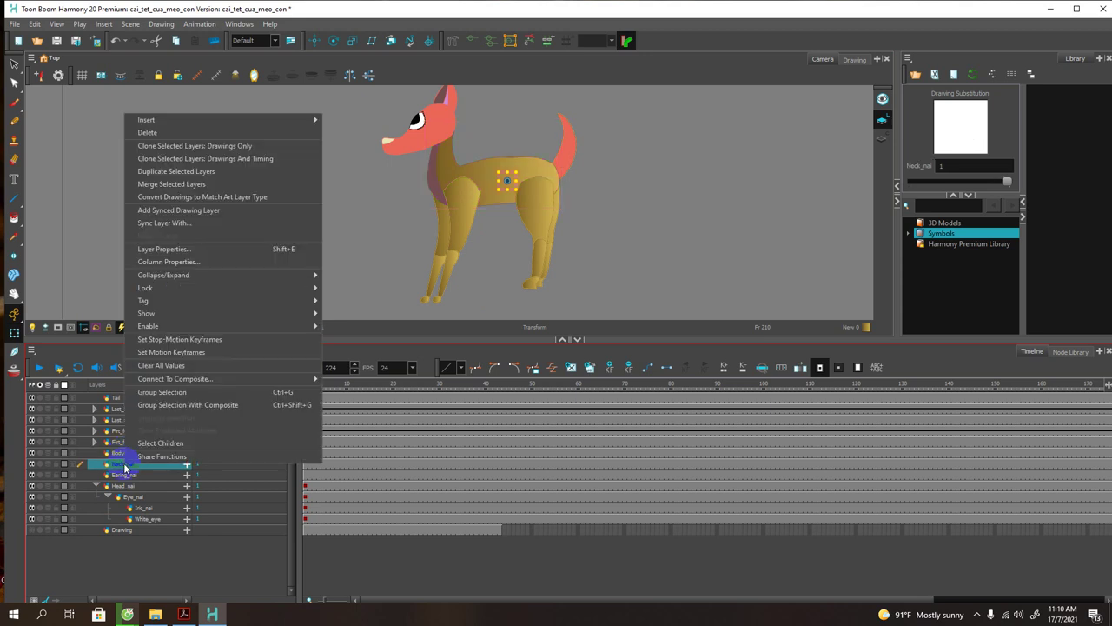
{"action": "left_click", "coordinate": [157, 133]}
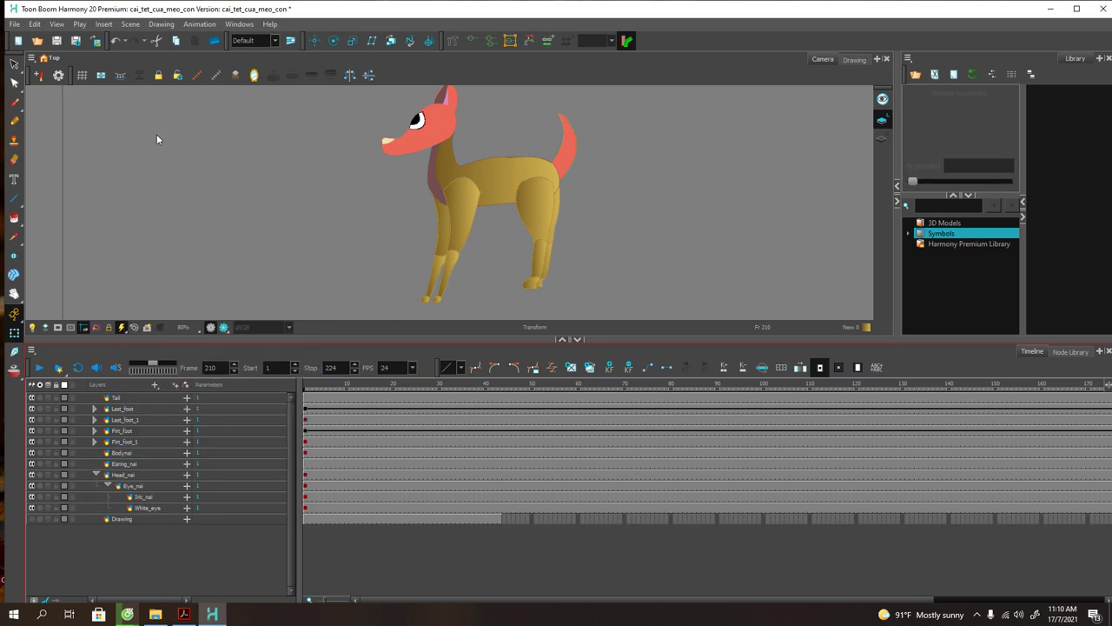
{"action": "left_click", "coordinate": [101, 477]}
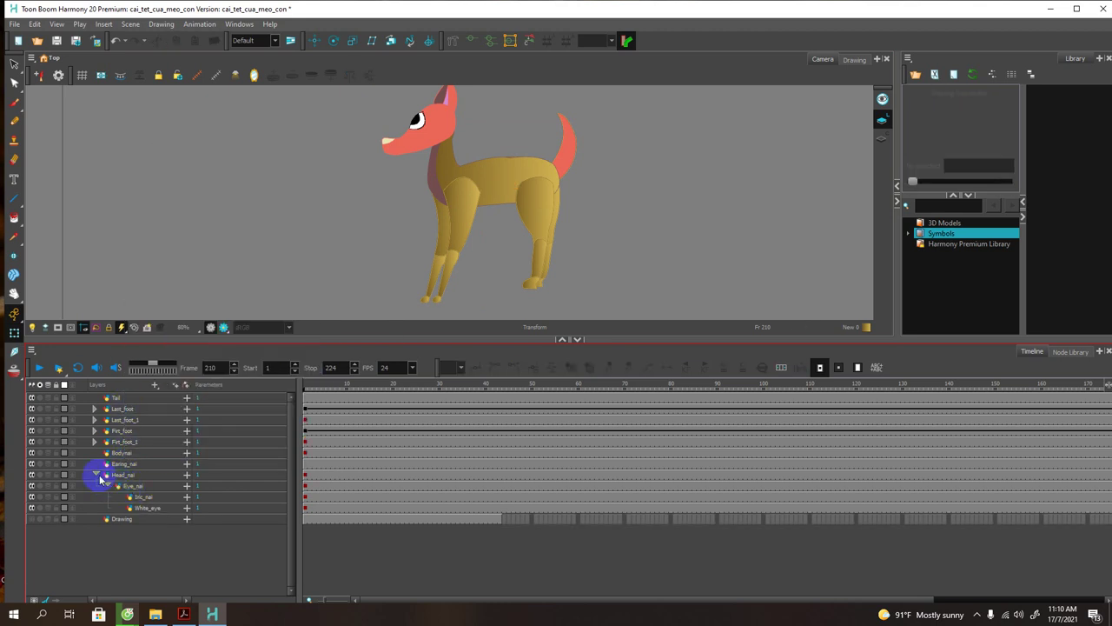
Step: Select the Head_nai, Tail, Firt_foot_1, Last_foot_1 and Last_foot layers individually to check which deer part each holds
{"action": "left_click", "coordinate": [119, 477]}
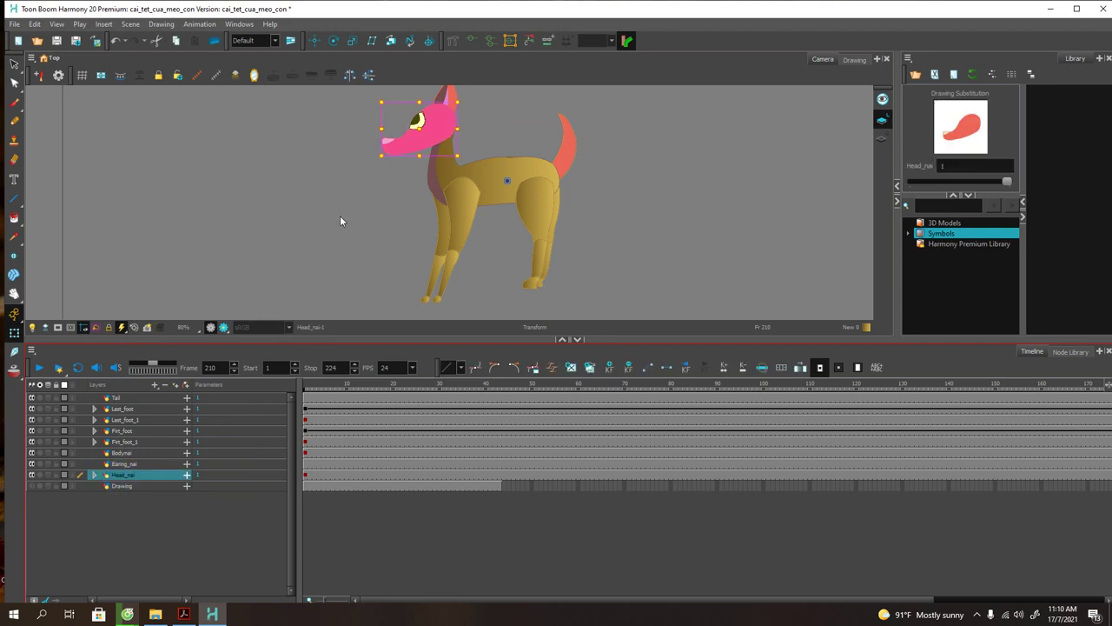
{"action": "left_click", "coordinate": [124, 398]}
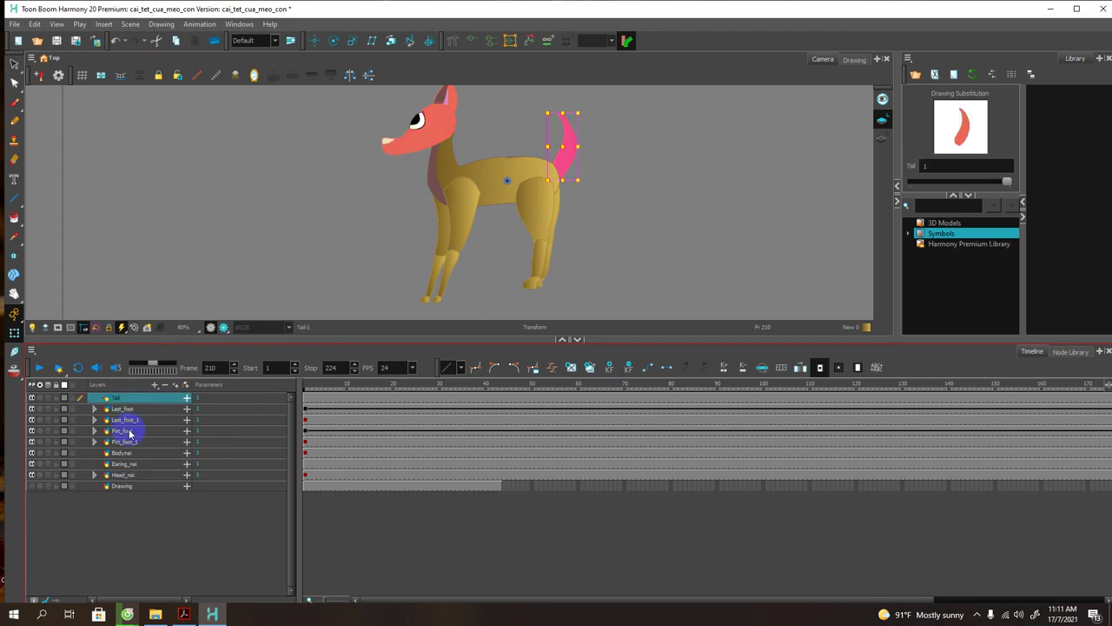
{"action": "left_click", "coordinate": [126, 475]}
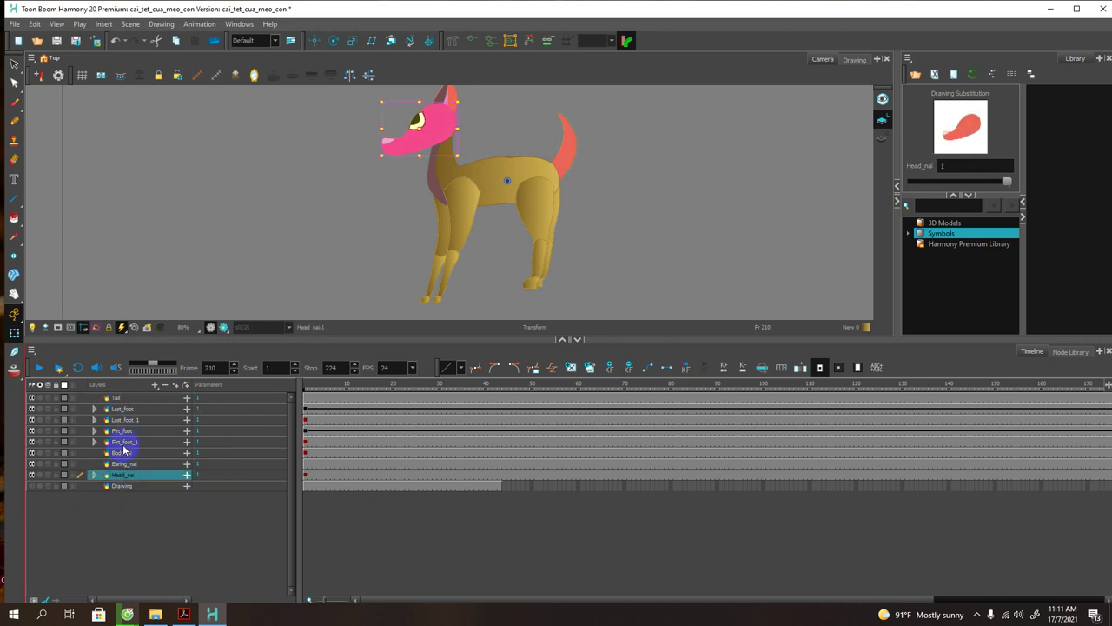
{"action": "left_click", "coordinate": [125, 442]}
{"action": "left_click", "coordinate": [124, 421]}
{"action": "left_click", "coordinate": [125, 409]}
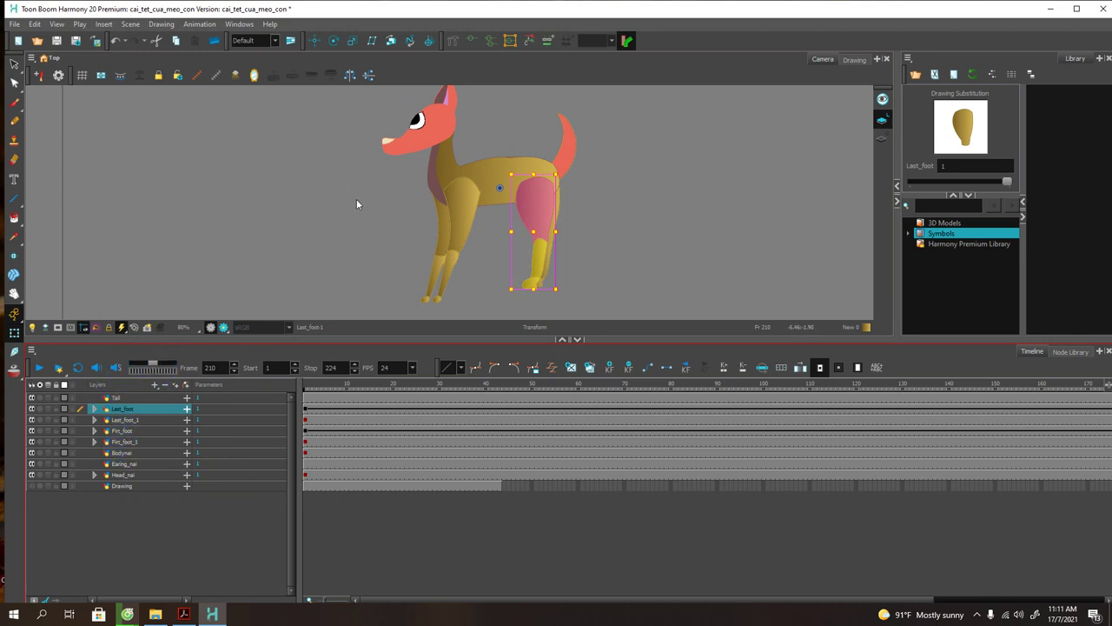
{"action": "left_click", "coordinate": [615, 242]}
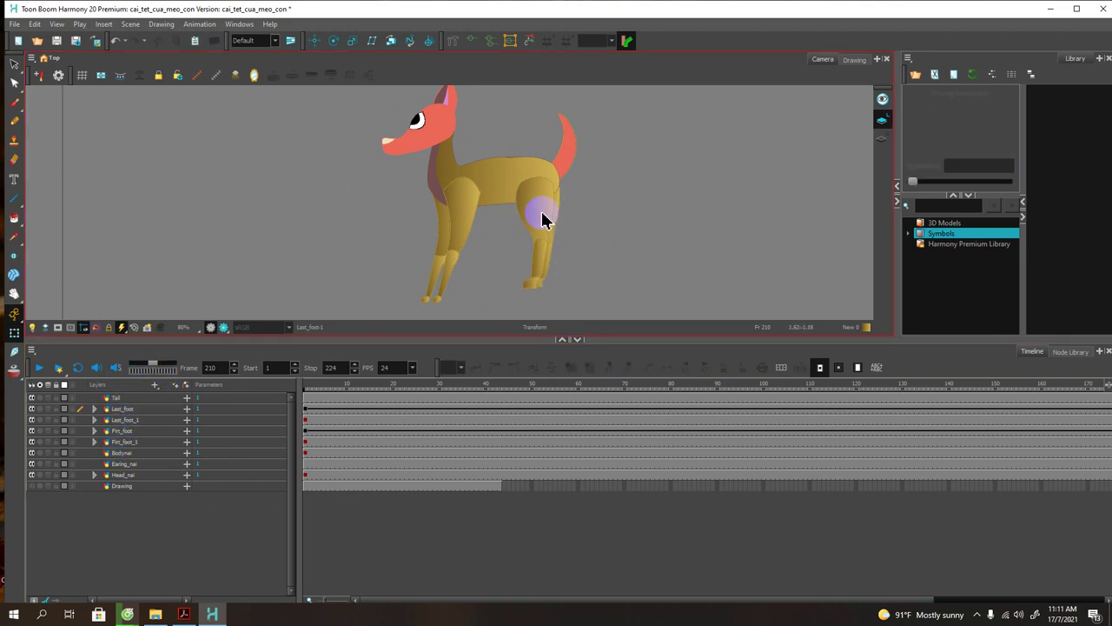
Step: Rig the near front leg's Firt_foot layer with a Bone deformation chain from the shoulder through the knee to the hoof
{"action": "left_click", "coordinate": [462, 216]}
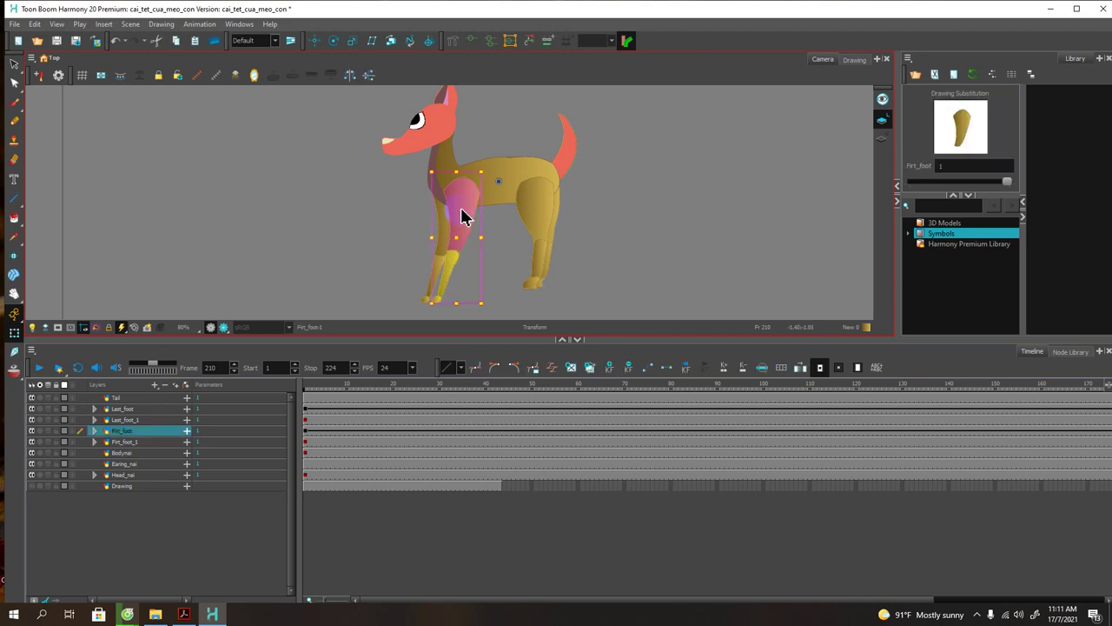
{"action": "left_click", "coordinate": [452, 43]}
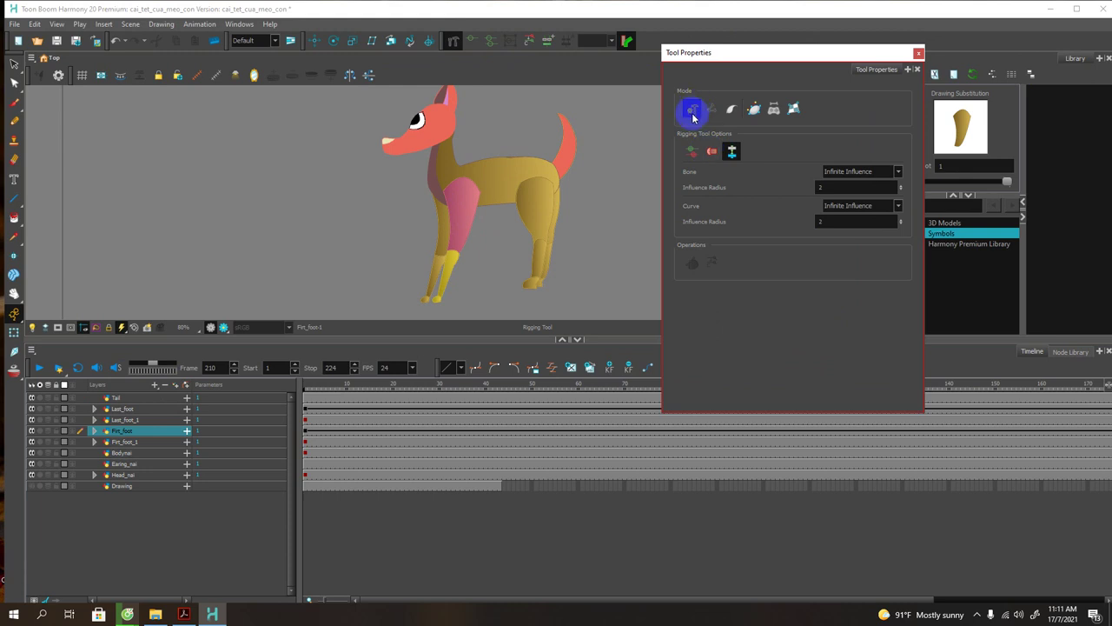
{"action": "left_click", "coordinate": [693, 111]}
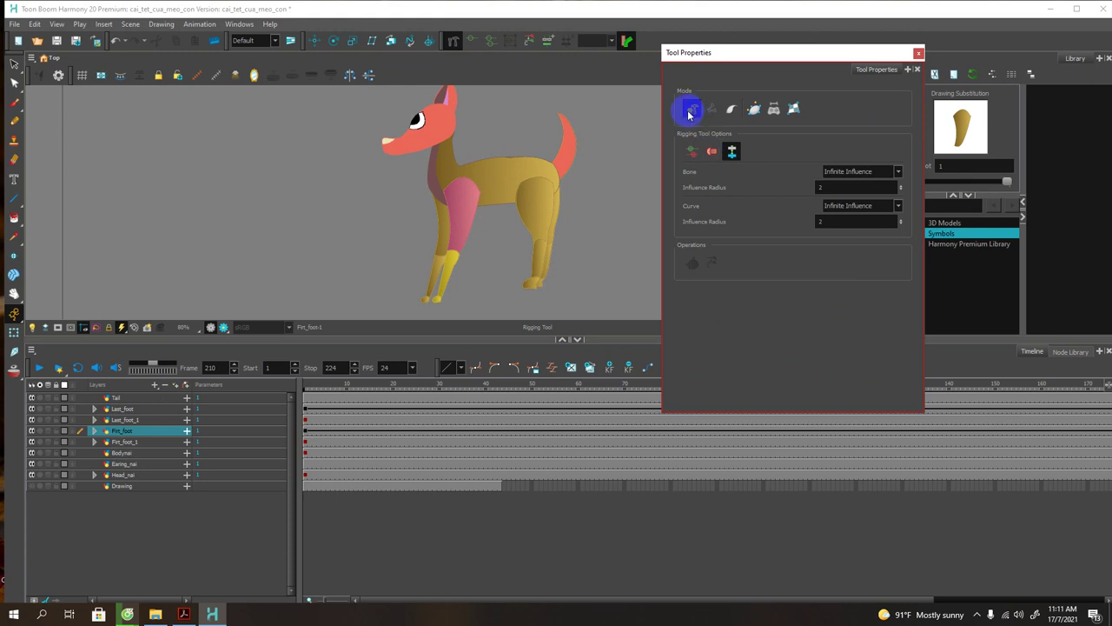
{"action": "left_click", "coordinate": [733, 152]}
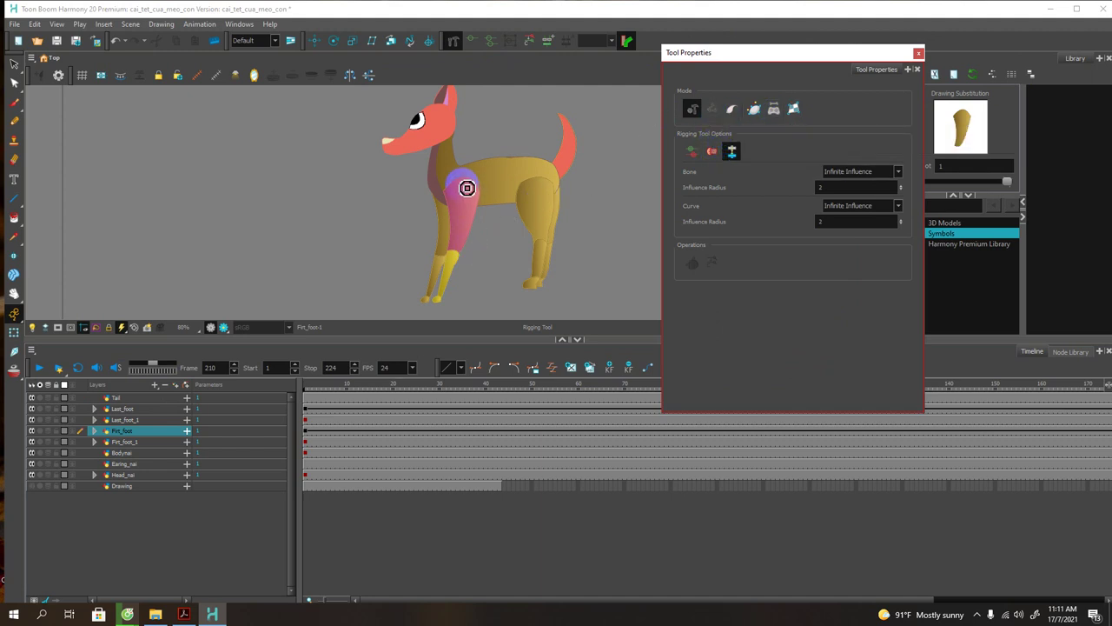
{"action": "left_click_drag", "start_coordinate": [467, 188], "coordinate": [455, 249]}
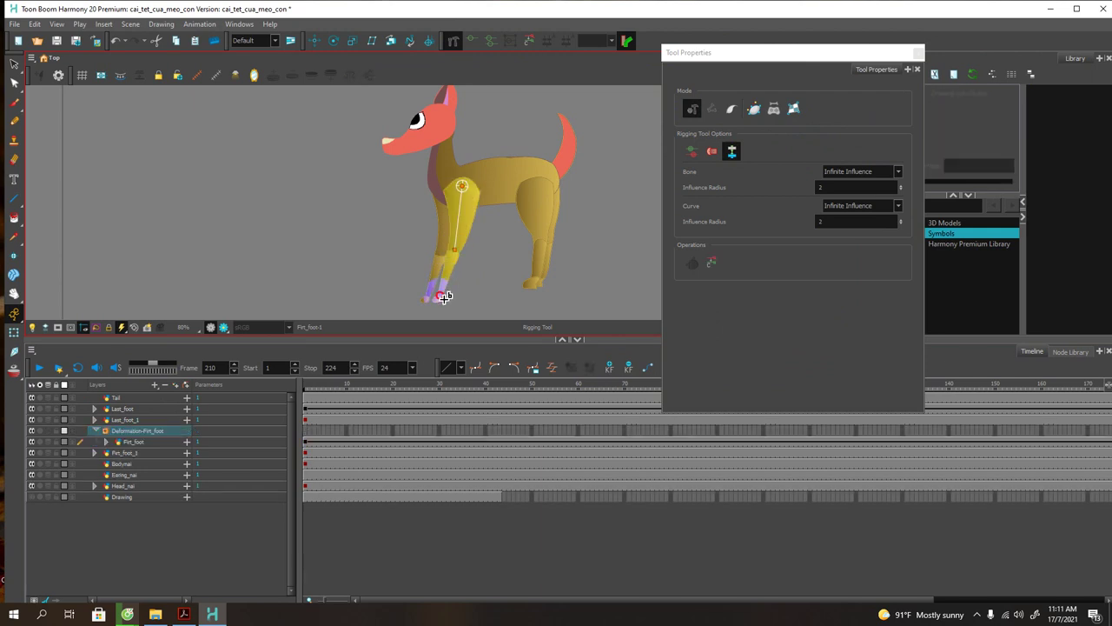
{"action": "left_click", "coordinate": [444, 300]}
{"action": "left_click", "coordinate": [437, 303]}
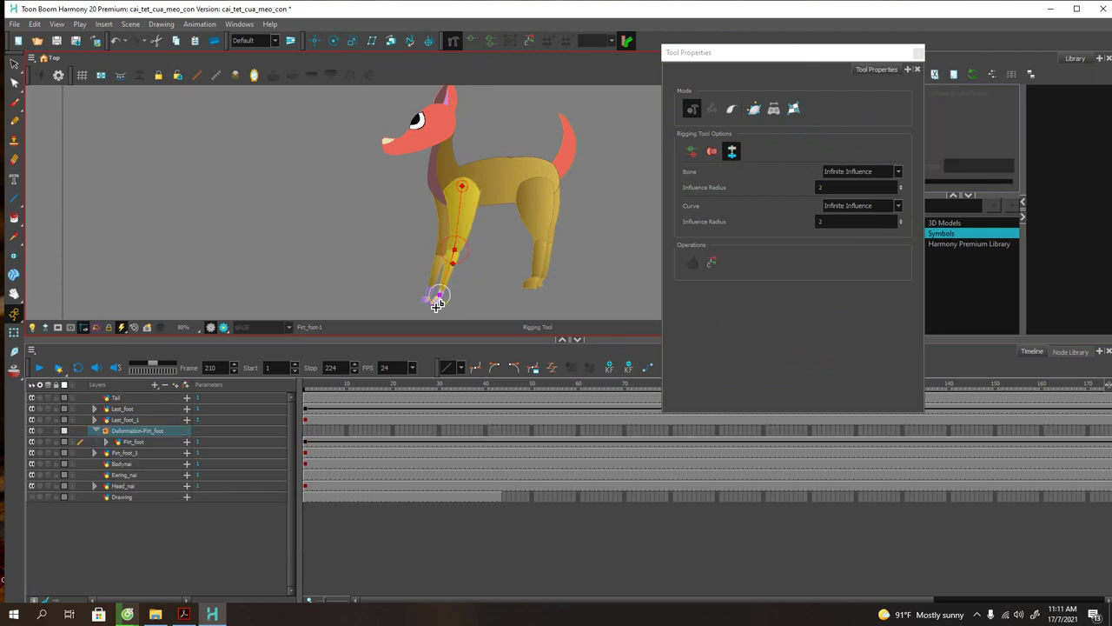
{"action": "left_click", "coordinate": [454, 252]}
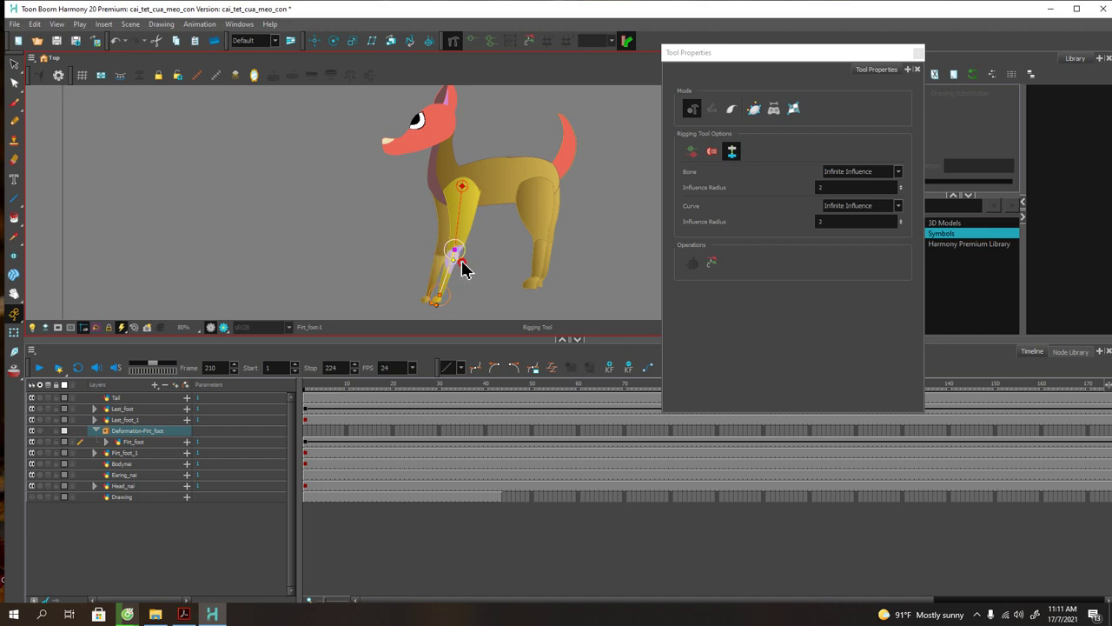
Step: Rig the far front leg's Firt_foot_1 layer with a Bone deformation chain from the shoulder through the knee to the hoof
{"action": "left_click", "coordinate": [126, 454]}
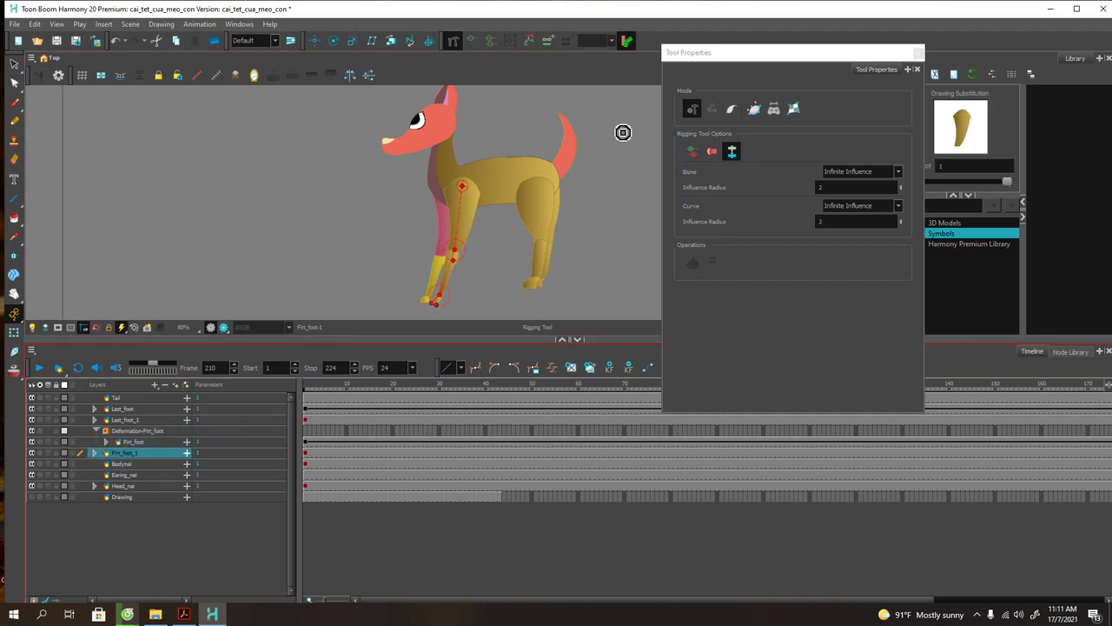
{"action": "left_click", "coordinate": [548, 43]}
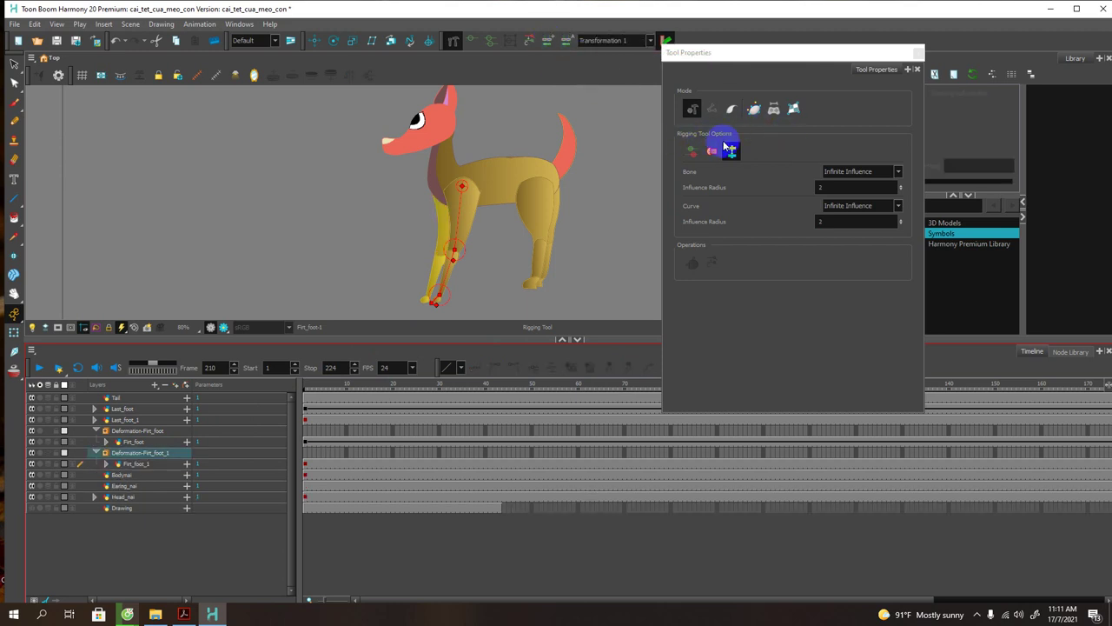
{"action": "left_click", "coordinate": [453, 191]}
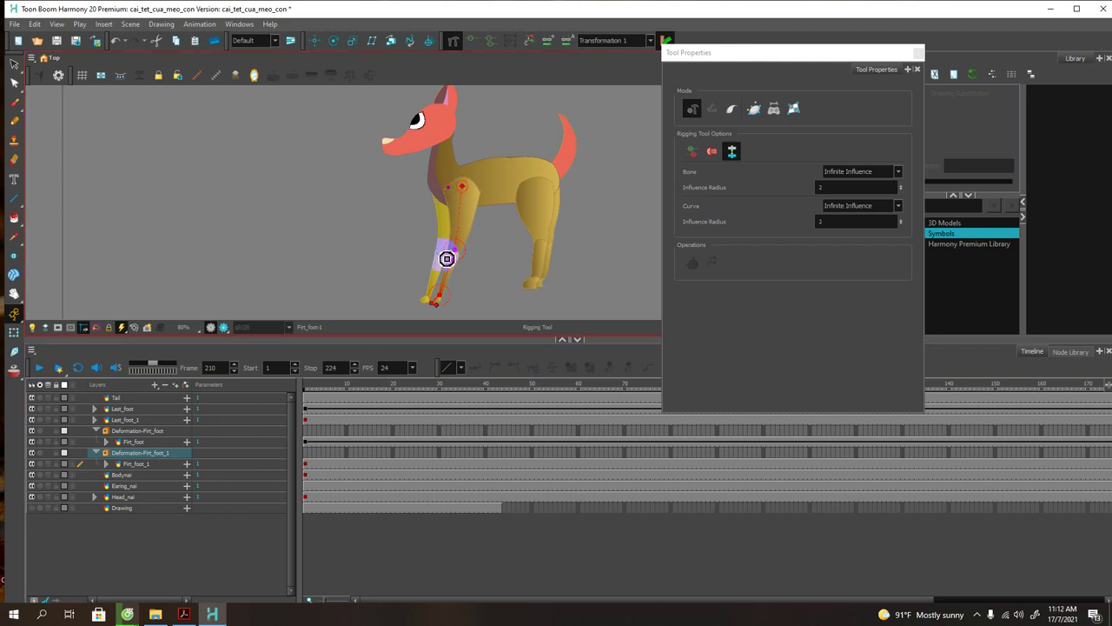
{"action": "left_click", "coordinate": [447, 258]}
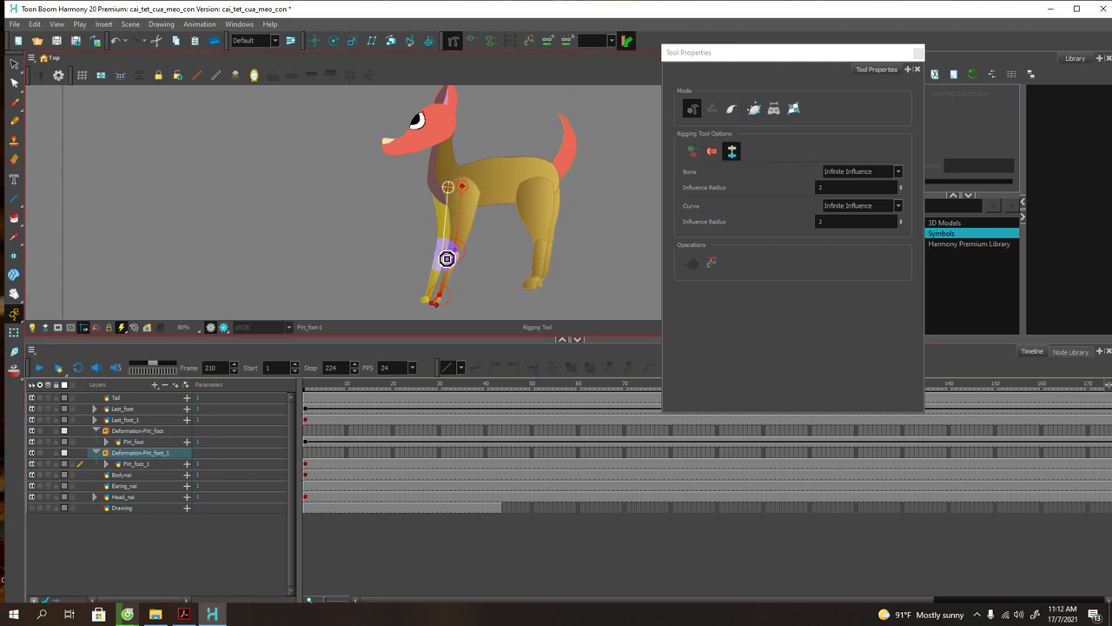
{"action": "left_click", "coordinate": [431, 301]}
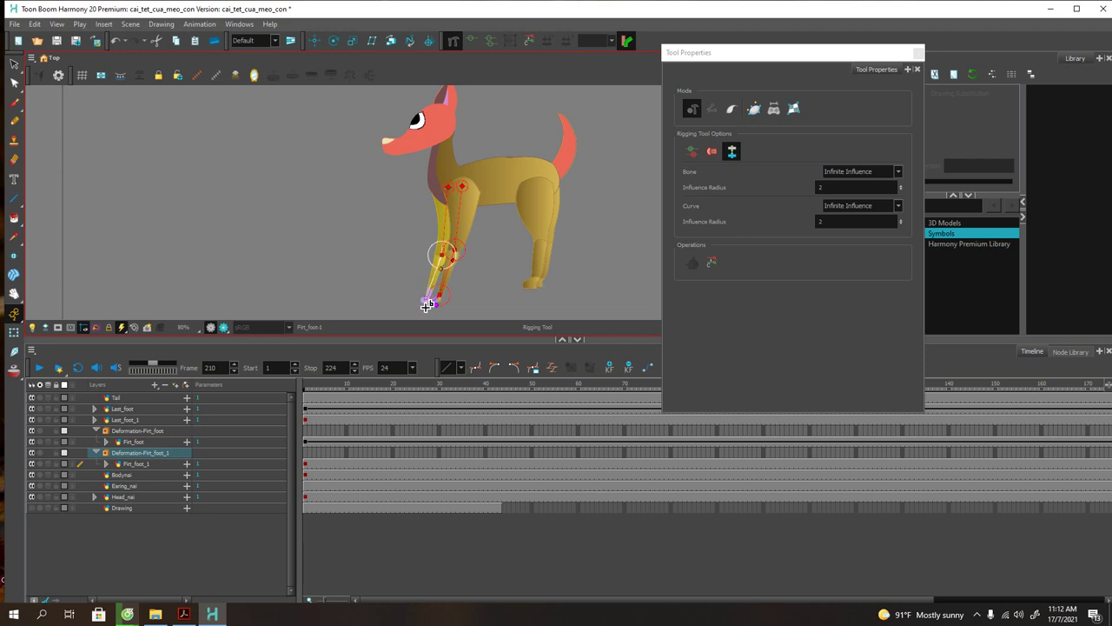
{"action": "left_click", "coordinate": [427, 302]}
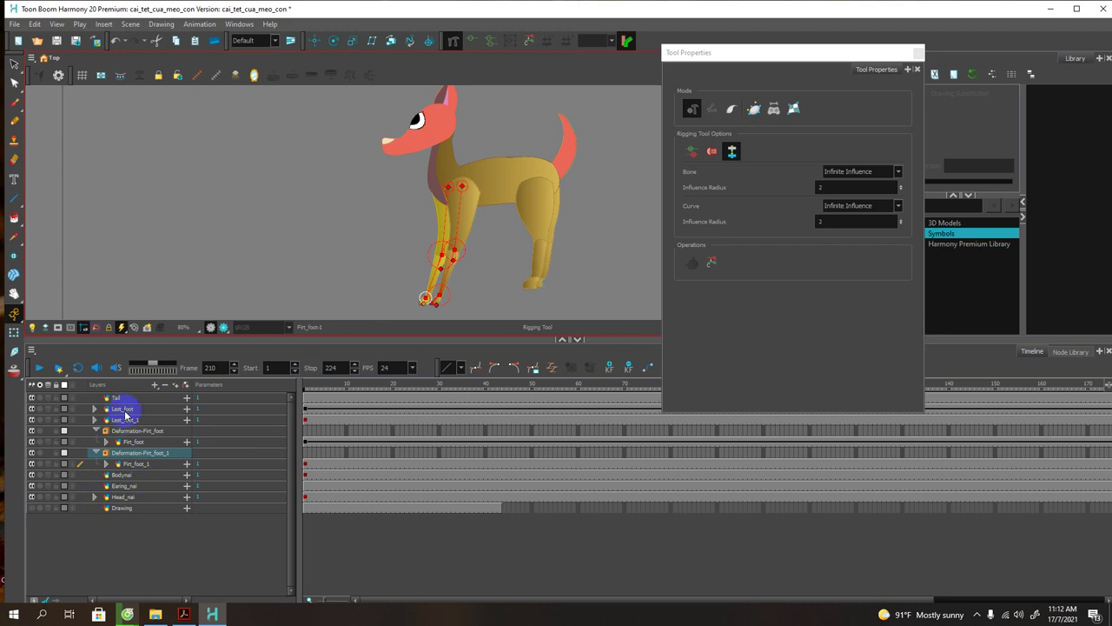
Step: Rig the near hind leg's Last_foot layer with a Bone deformation chain from the hip through the knee to the hoof
{"action": "left_click", "coordinate": [123, 408]}
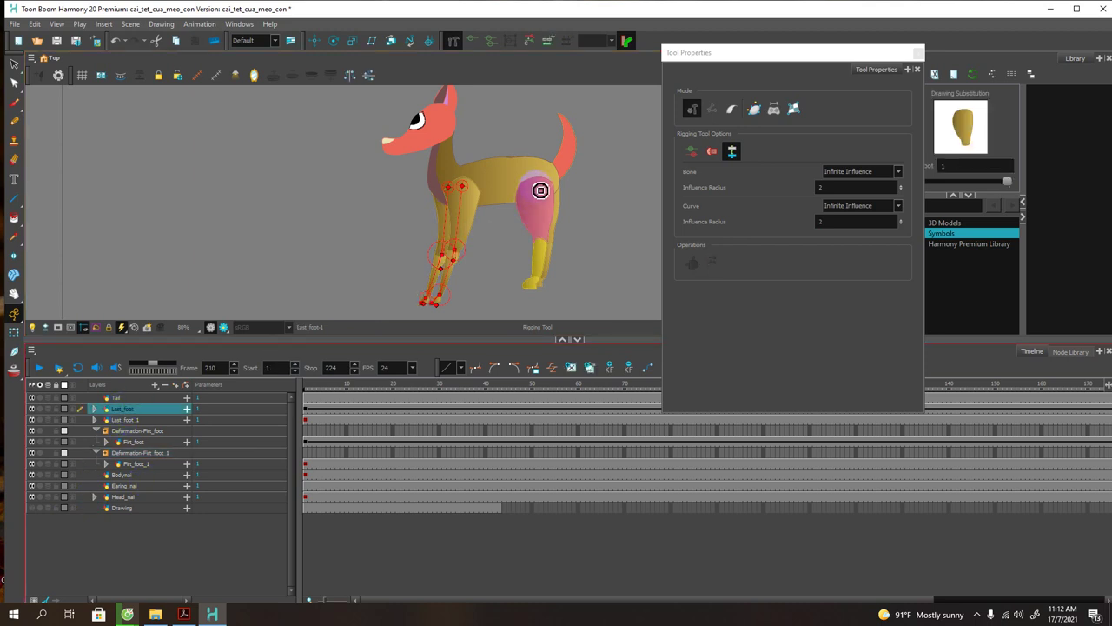
{"action": "left_click", "coordinate": [547, 43]}
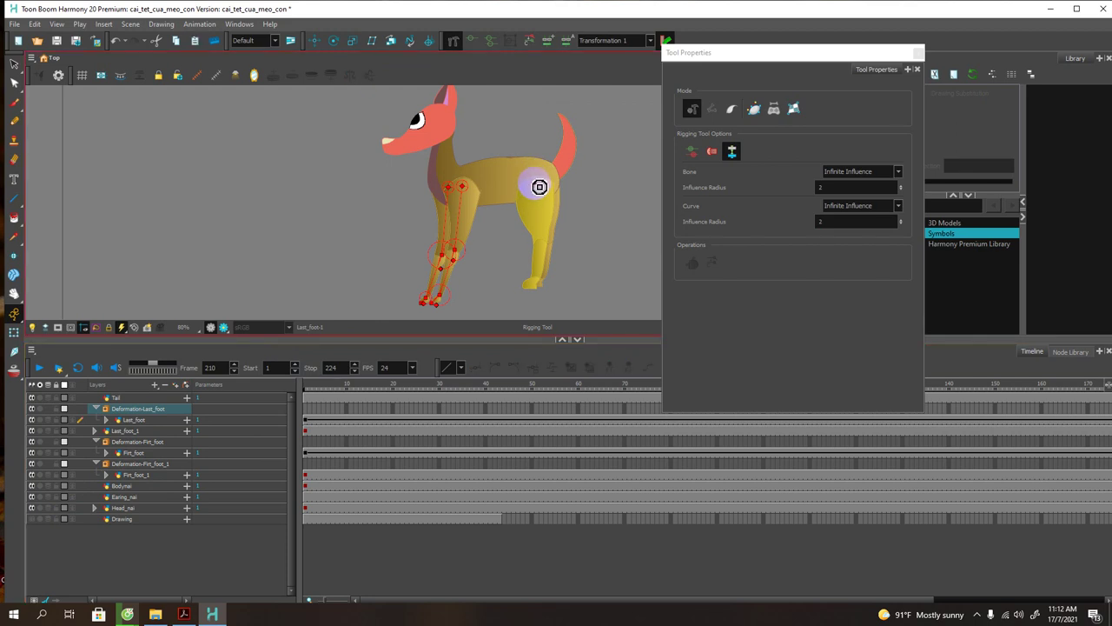
{"action": "left_click_drag", "start_coordinate": [536, 183], "coordinate": [542, 243]}
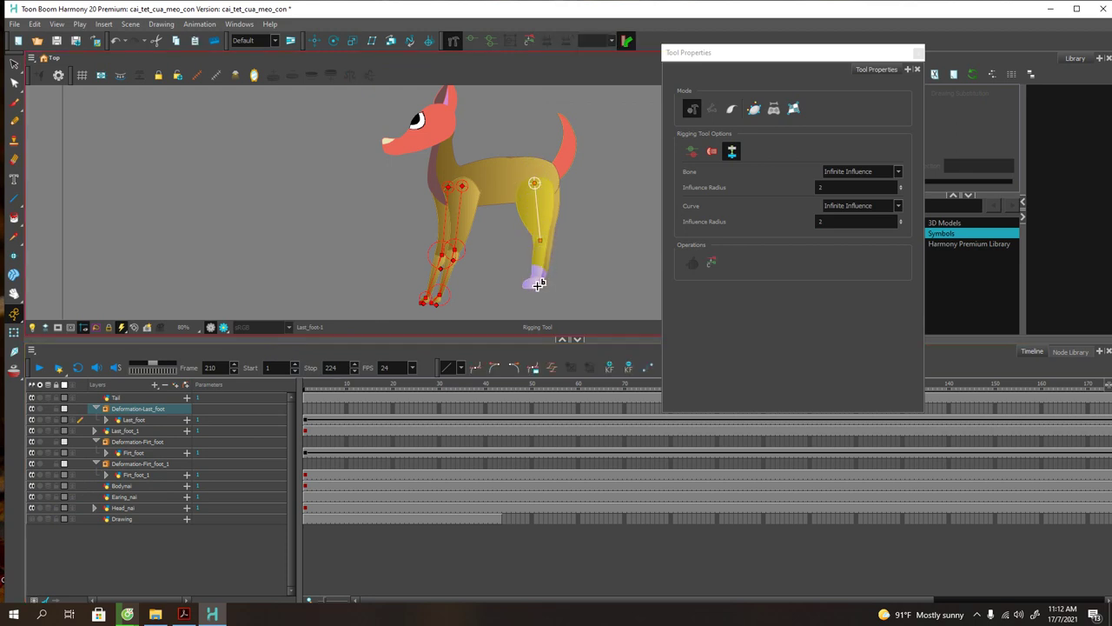
{"action": "left_click", "coordinate": [538, 280]}
{"action": "left_click", "coordinate": [532, 292]}
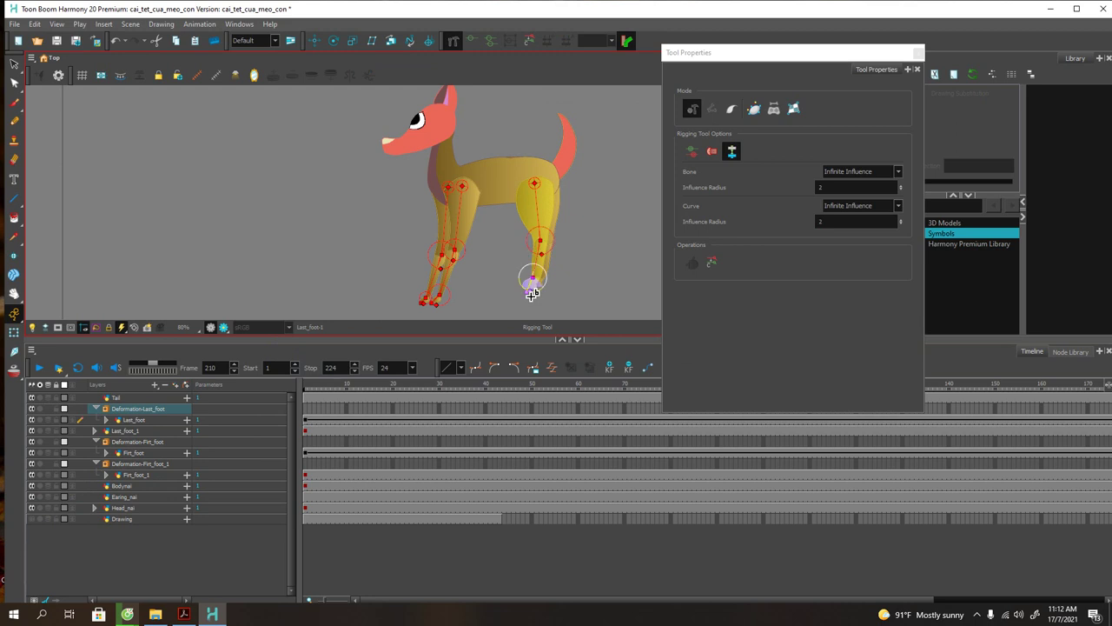
{"action": "left_click_drag", "start_coordinate": [695, 54], "coordinate": [785, 142]}
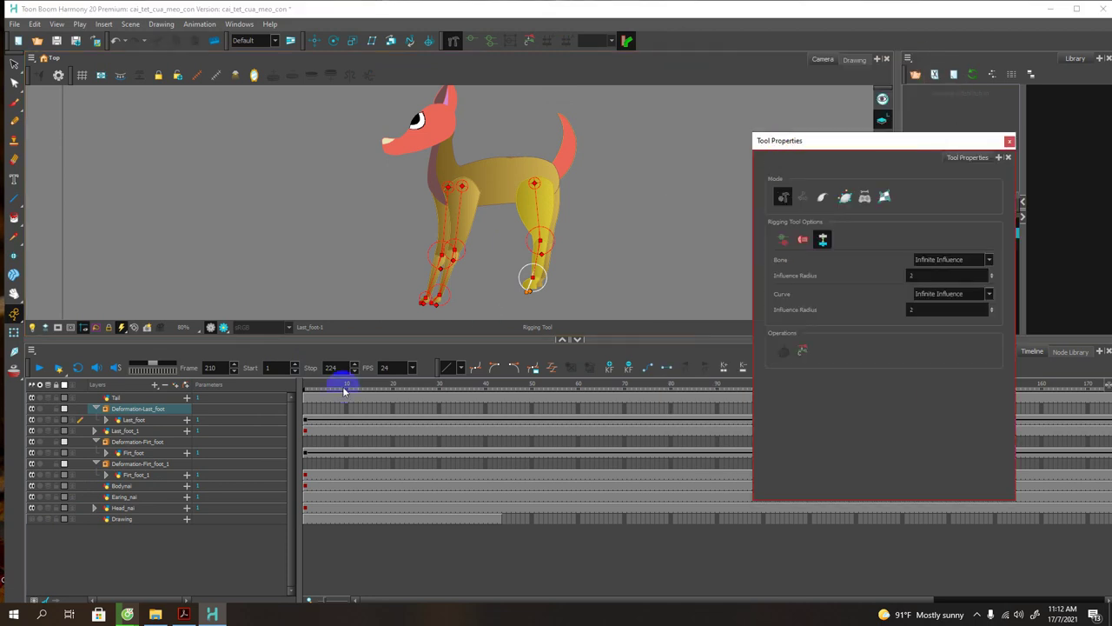
Step: Go to frame 1 and undo the bone deformations on the Last_foot, Firt_foot_1 and Firt_foot layers
{"action": "left_click", "coordinate": [306, 400]}
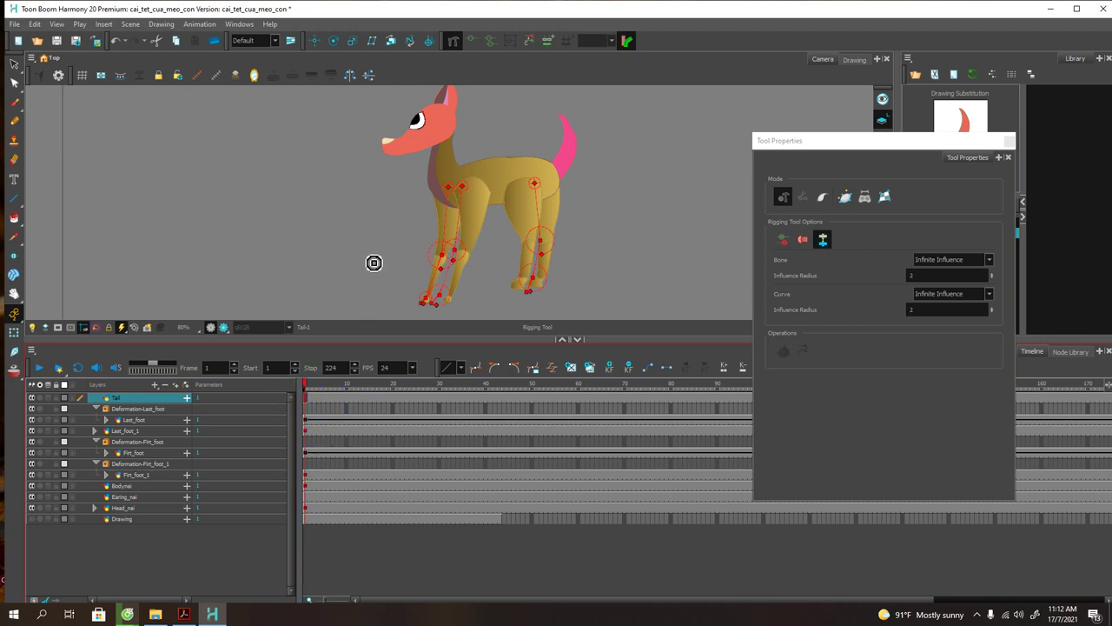
{"action": "key", "text": "ctrl+z"}
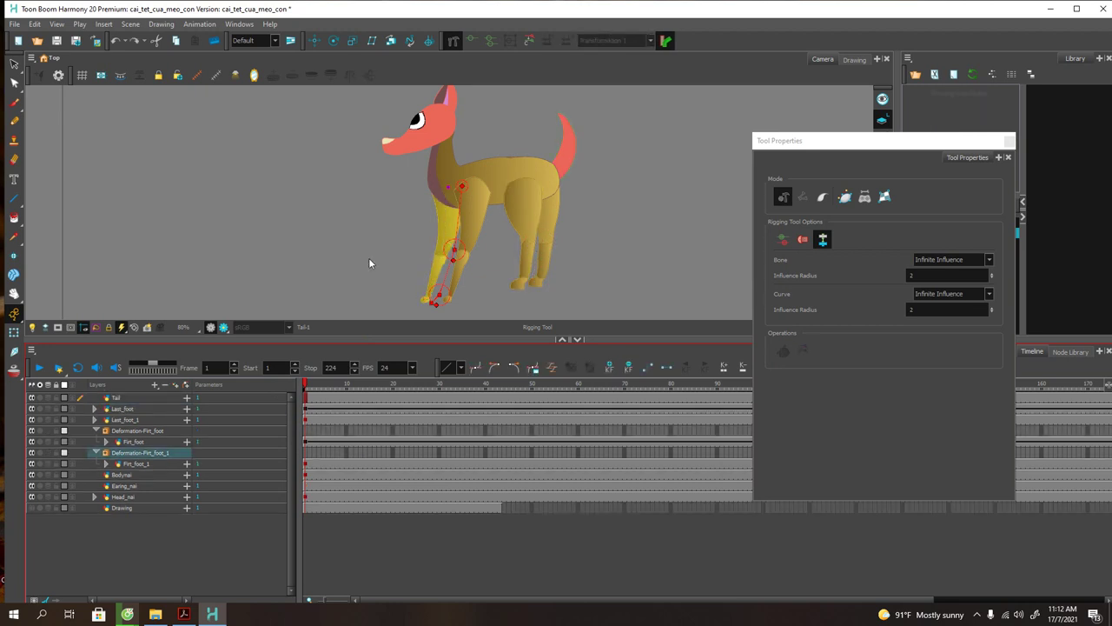
{"action": "key", "text": "ctrl+z"}
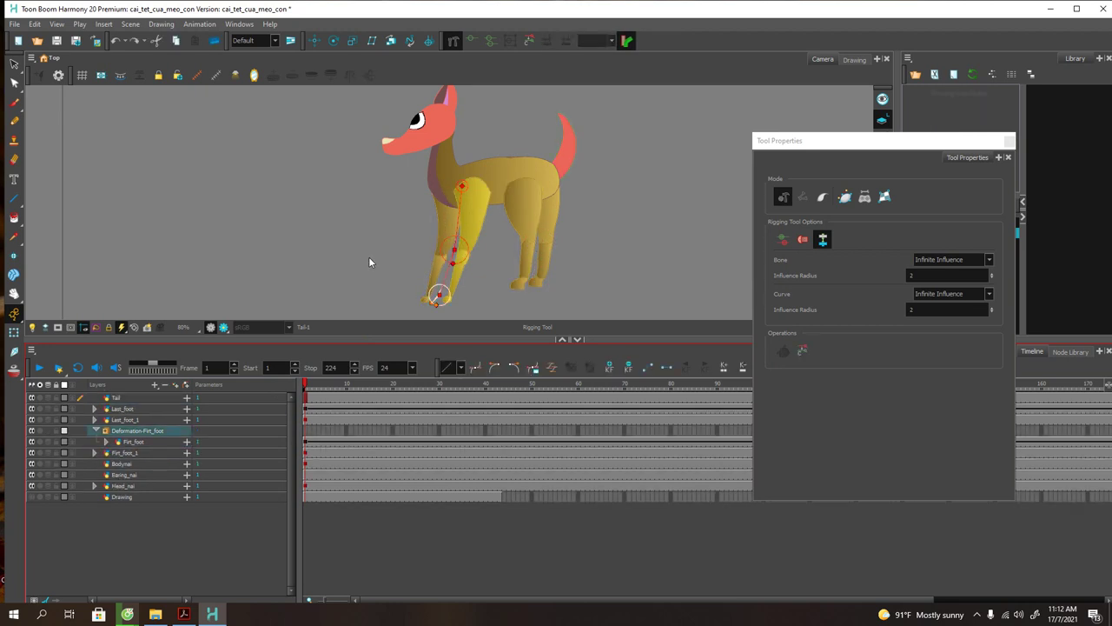
{"action": "key", "text": "ctrl+z"}
Step: Delete the frame 1 keyframes on the layers from Tail through Head_nai and add new keyframes there
{"action": "left_click", "coordinate": [315, 395]}
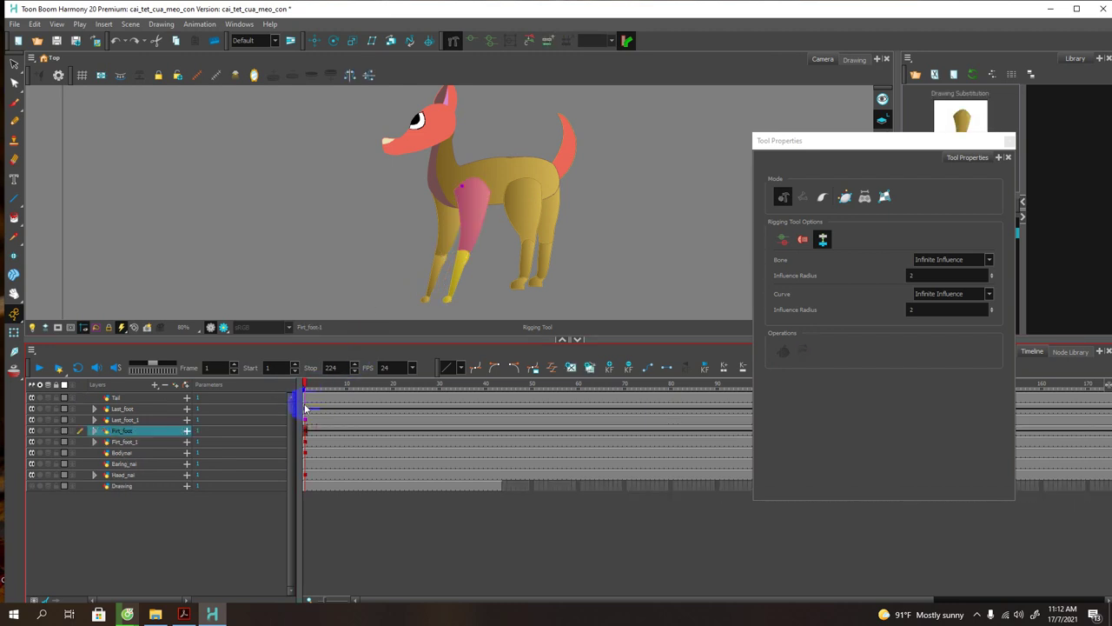
{"action": "left_click", "coordinate": [301, 385]}
{"action": "left_click", "coordinate": [306, 397]}
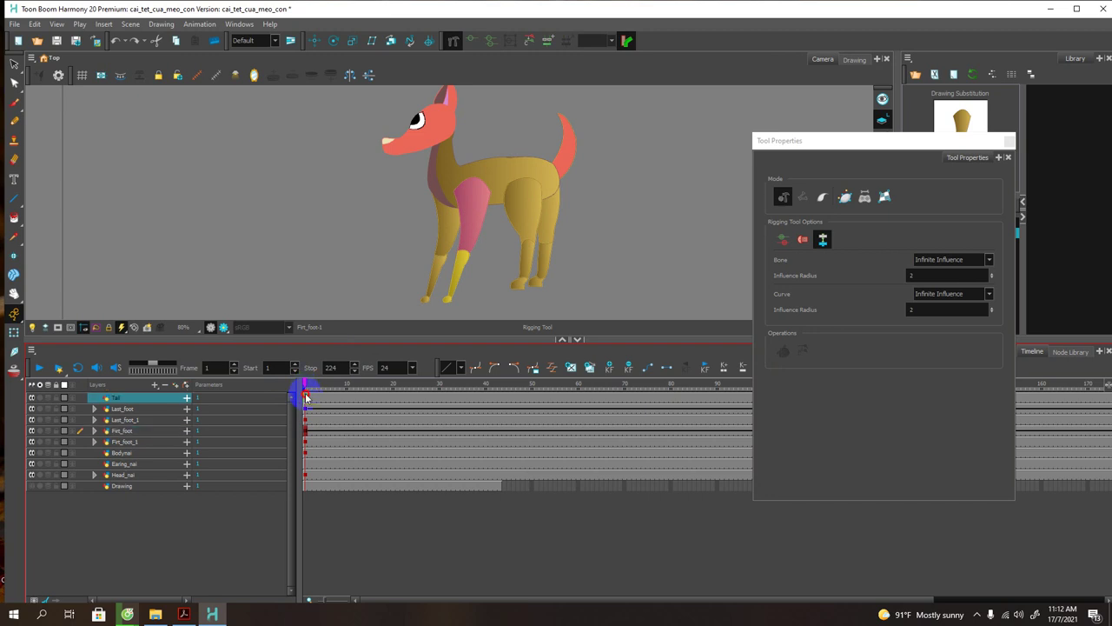
{"action": "left_click", "coordinate": [306, 475], "text": "shift"}
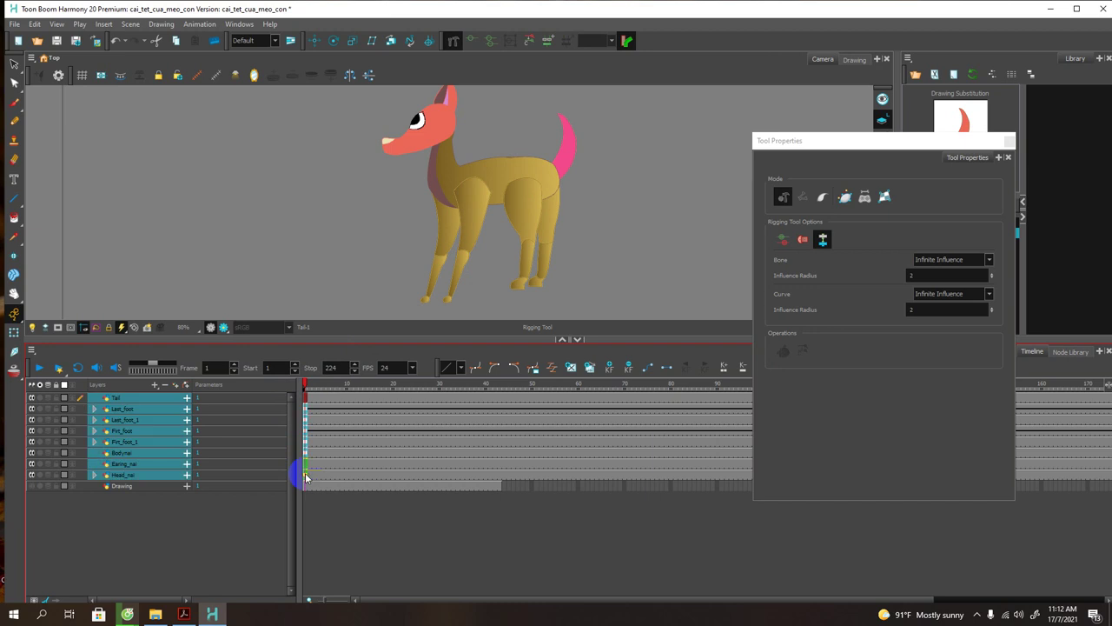
{"action": "left_click", "coordinate": [628, 368]}
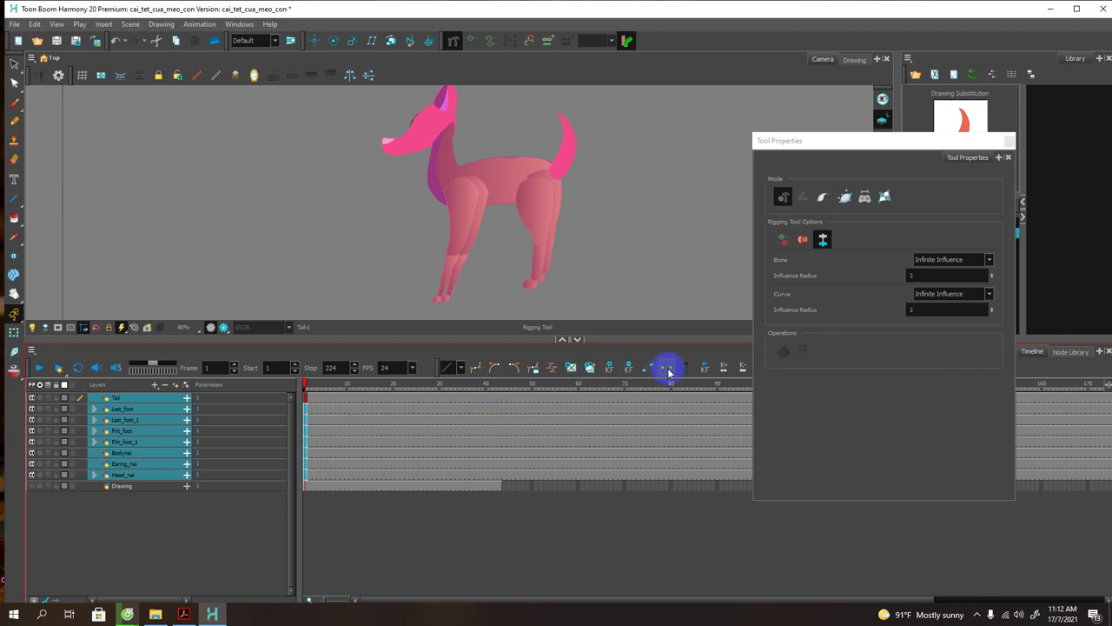
{"action": "left_click", "coordinate": [609, 368]}
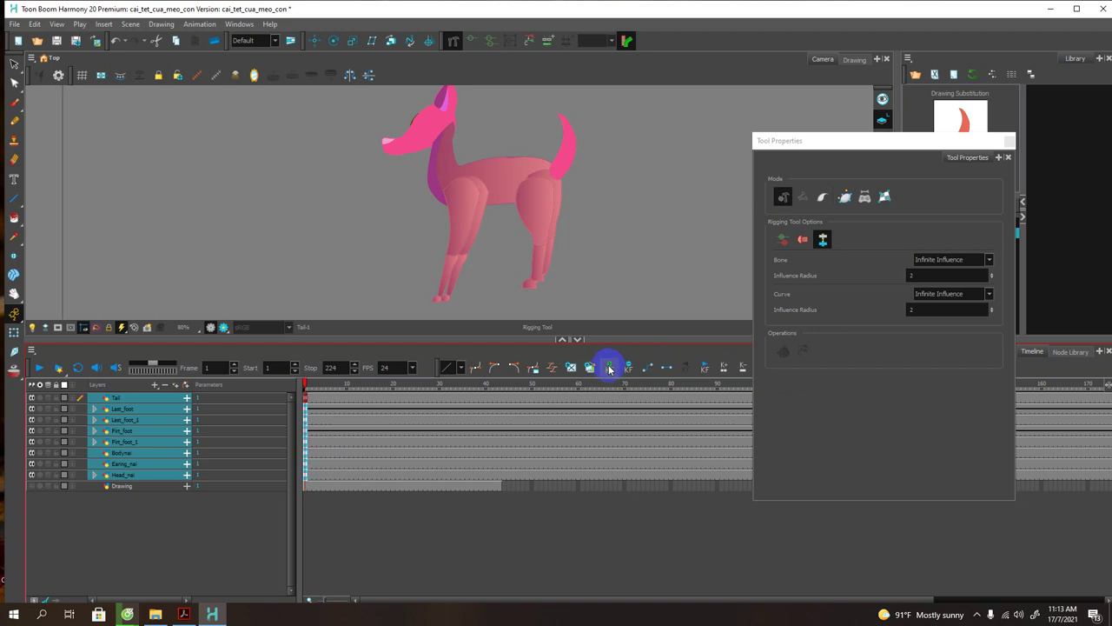
Step: Delete the frame 210 keyframes from the Last_foot and Firt_foot layers
{"action": "left_click", "coordinate": [901, 156]}
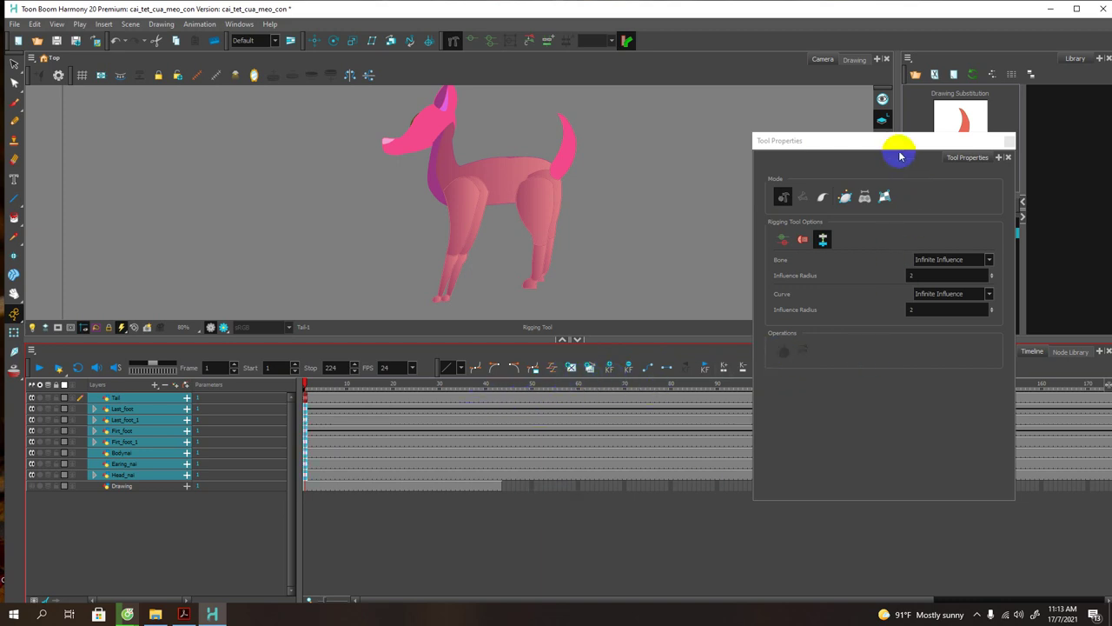
{"action": "double_click", "coordinate": [892, 142]}
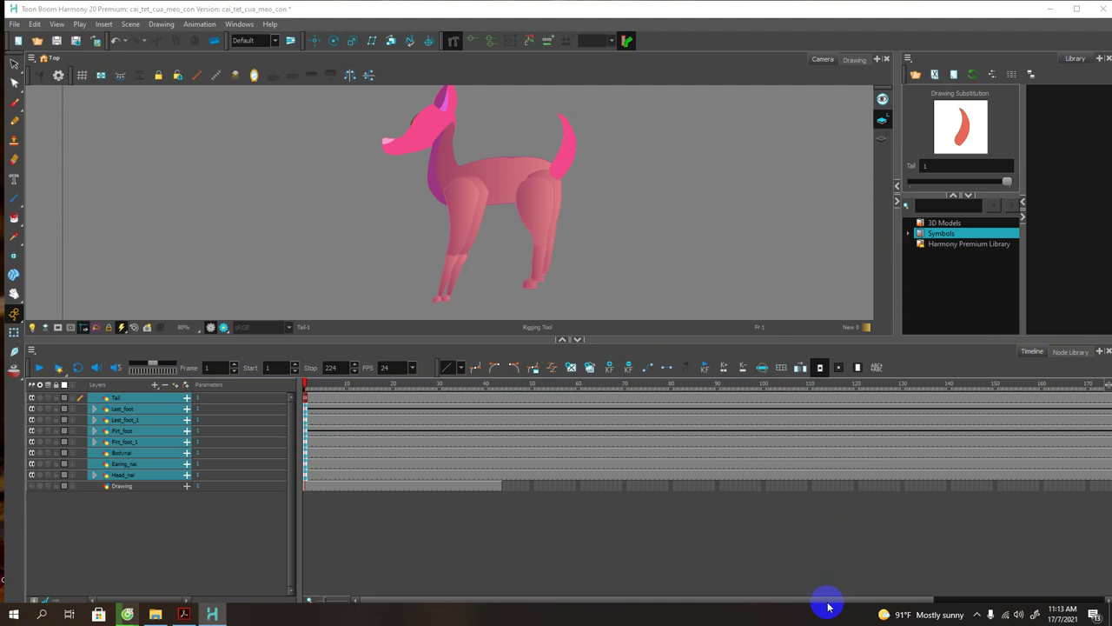
{"action": "left_click_drag", "start_coordinate": [828, 600], "coordinate": [1026, 571]}
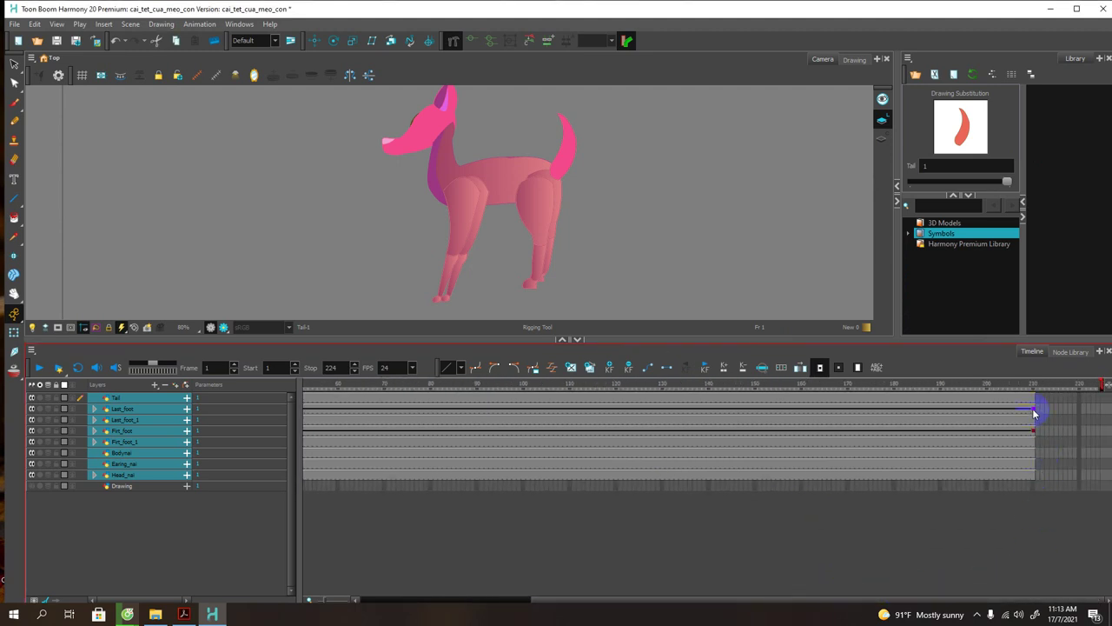
{"action": "left_click", "coordinate": [1034, 410]}
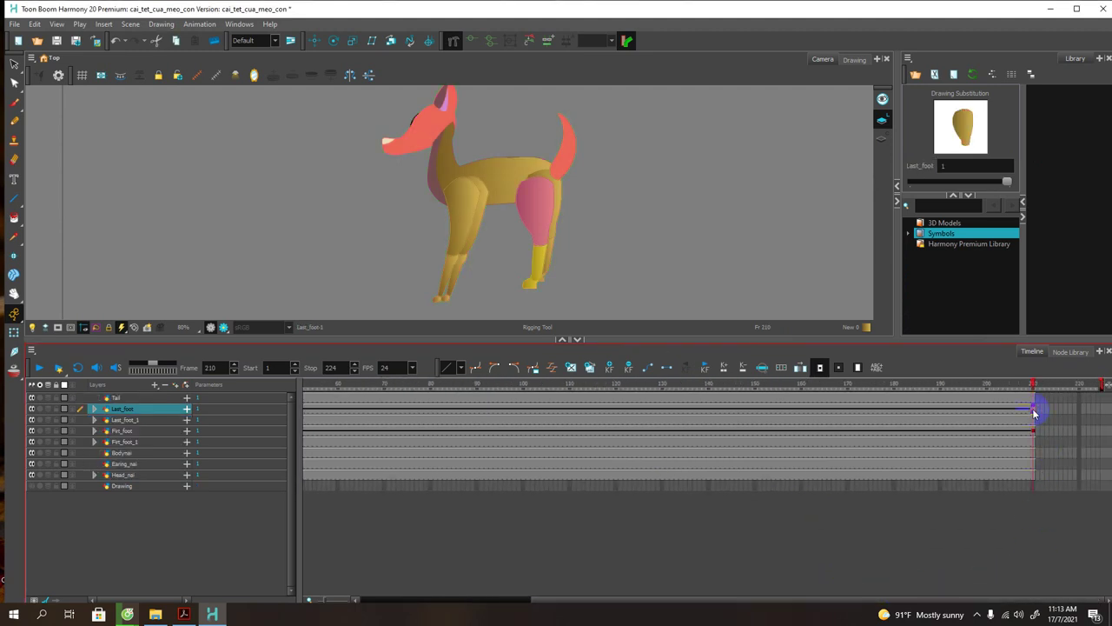
{"action": "left_click", "coordinate": [629, 368]}
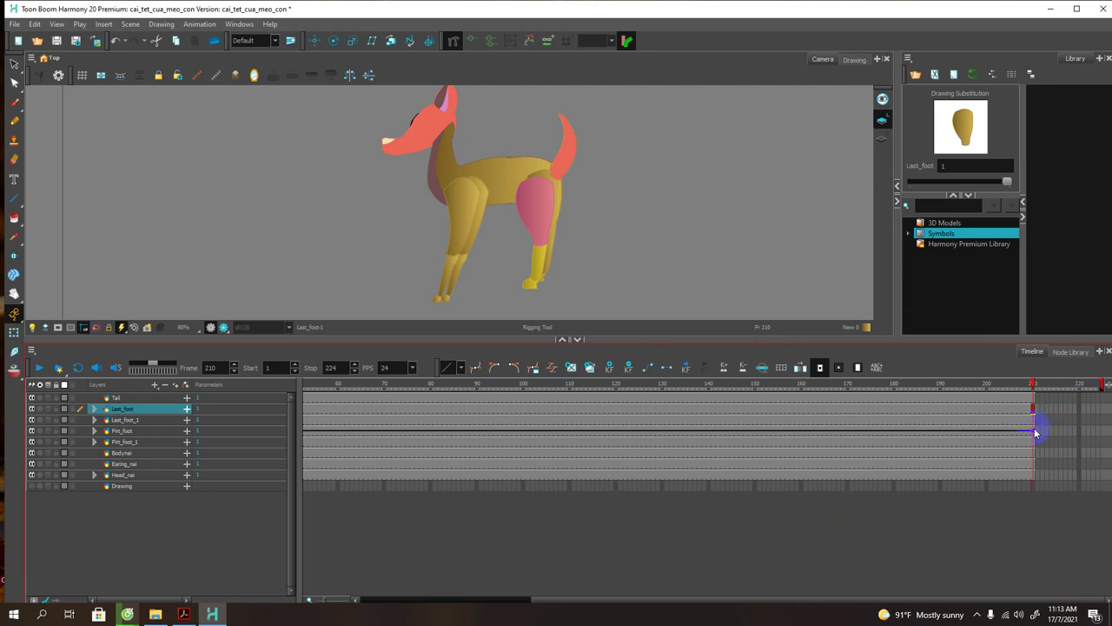
{"action": "left_click", "coordinate": [1035, 432]}
{"action": "left_click", "coordinate": [629, 368]}
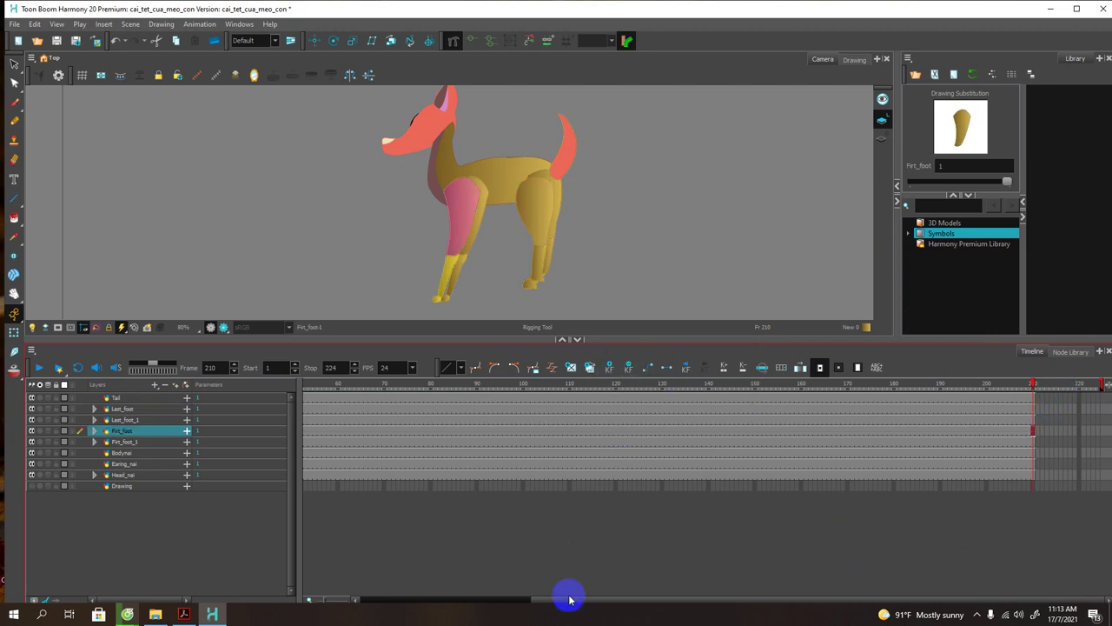
{"action": "left_click_drag", "start_coordinate": [603, 599], "coordinate": [390, 596]}
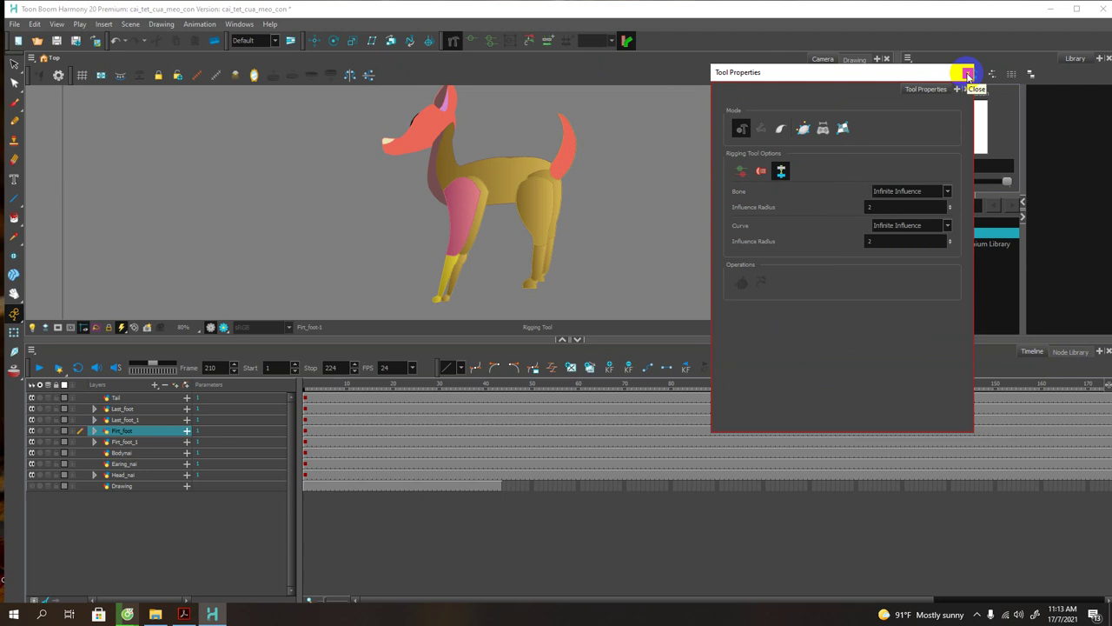
Step: Close the Tool Properties window and make the drawing view slightly taller
{"action": "left_click", "coordinate": [968, 75]}
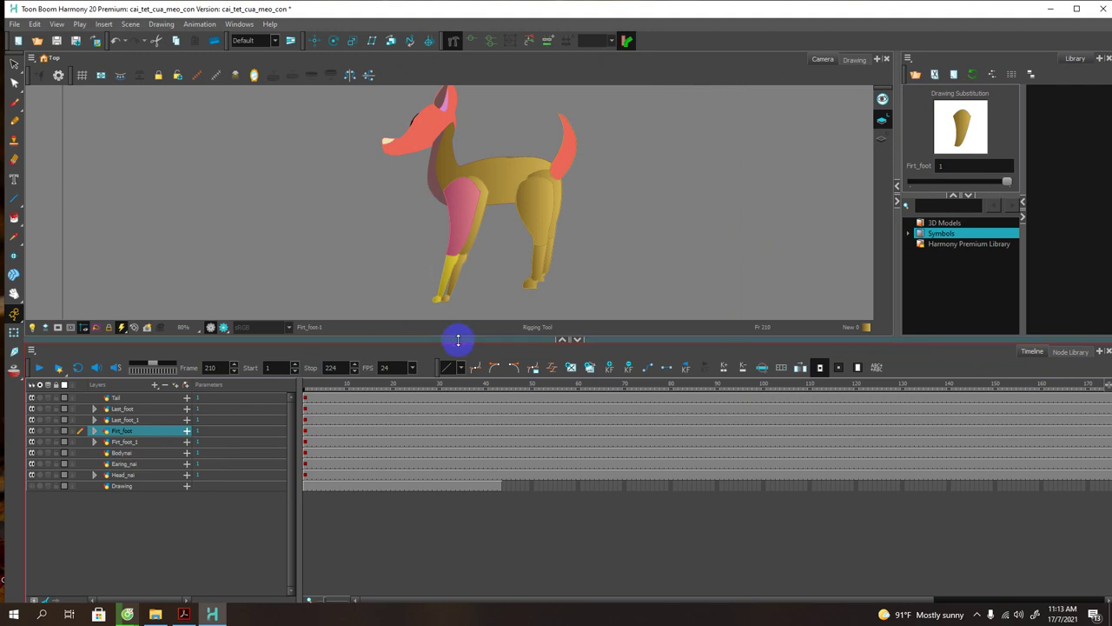
{"action": "left_click_drag", "start_coordinate": [458, 340], "coordinate": [458, 371]}
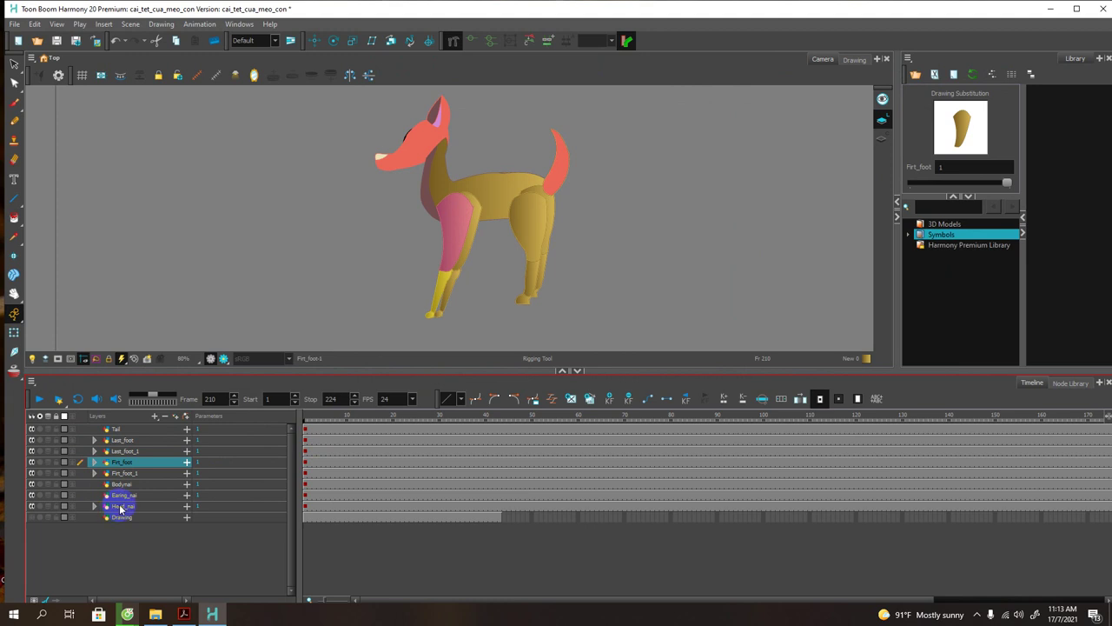
Step: Expand the Head_nai layer and adjust its Pos z value to bring the head in front of the neck
{"action": "left_click", "coordinate": [97, 508]}
{"action": "left_click", "coordinate": [96, 509]}
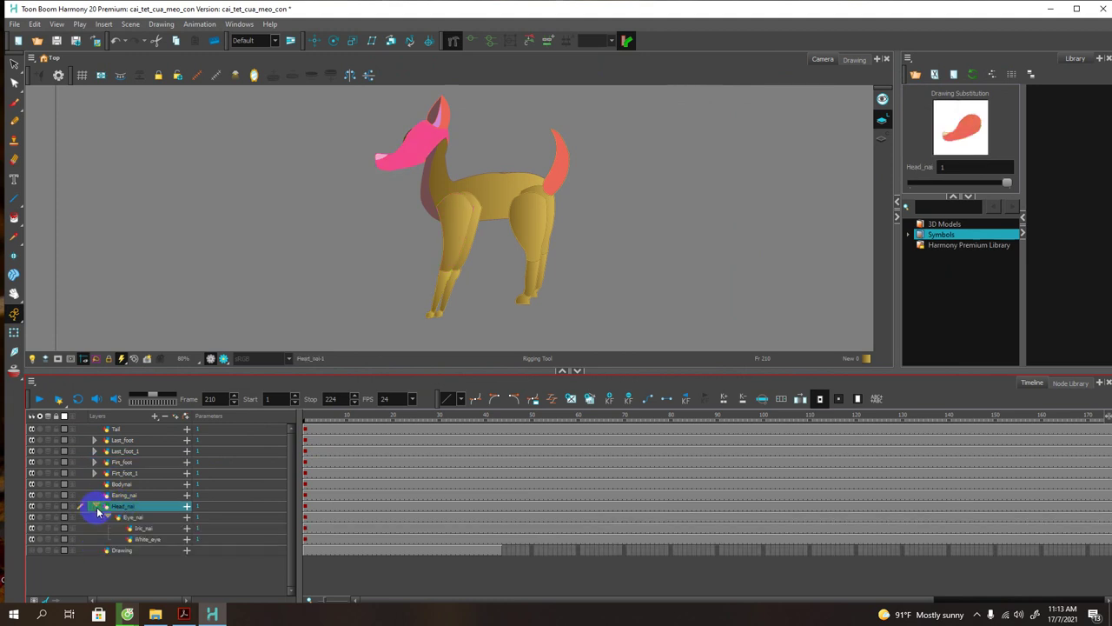
{"action": "left_click", "coordinate": [187, 507]}
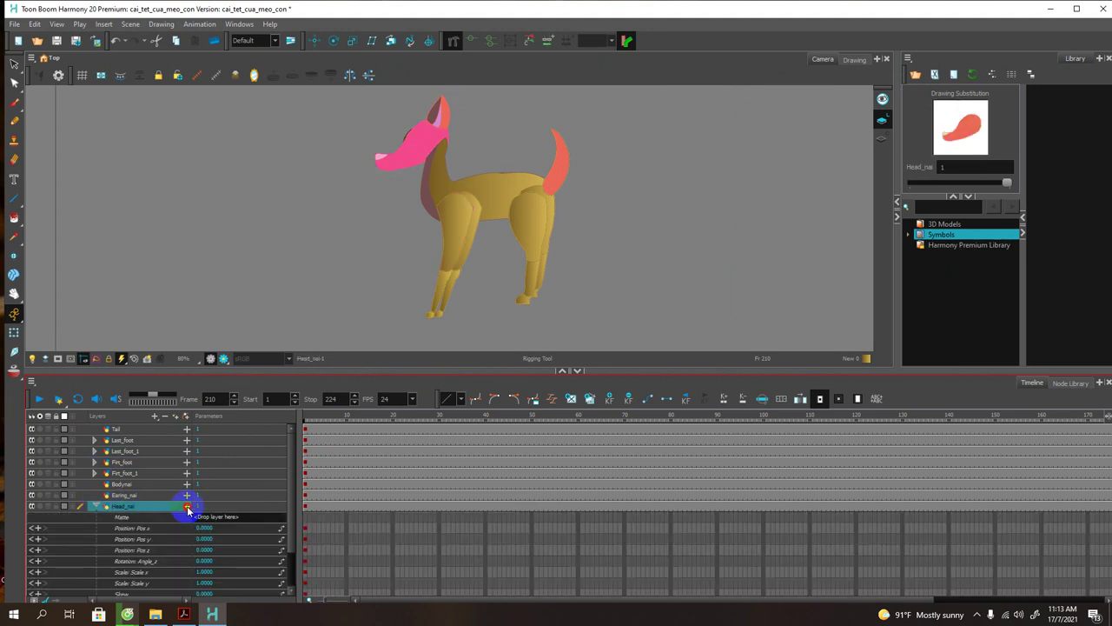
{"action": "left_click", "coordinate": [217, 551]}
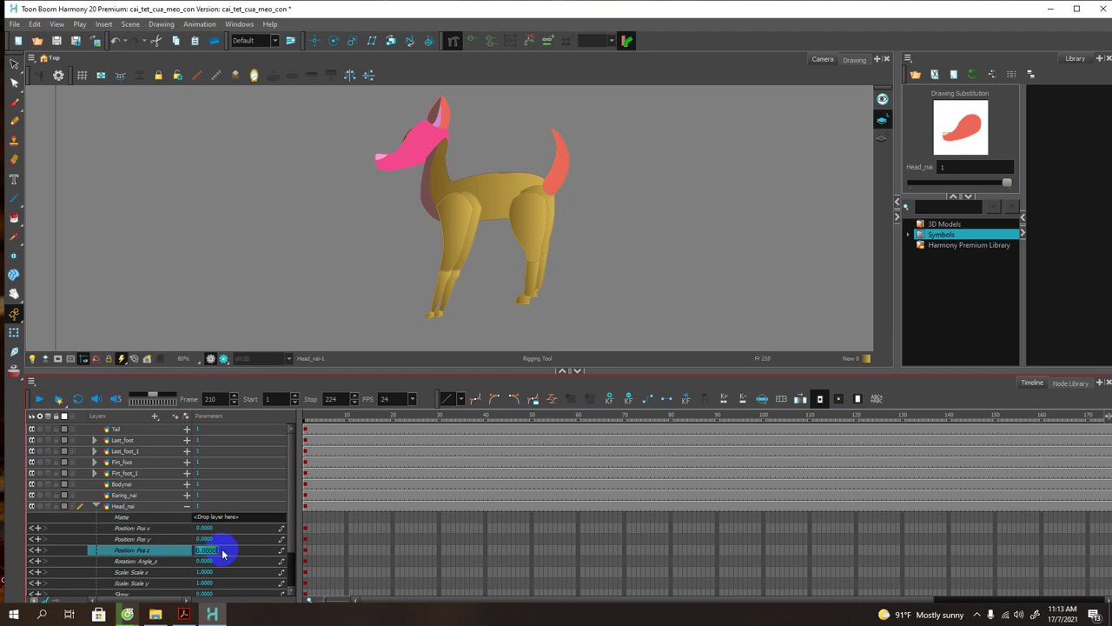
{"action": "key", "text": "BackSpace"}
{"action": "key", "text": "Return"}
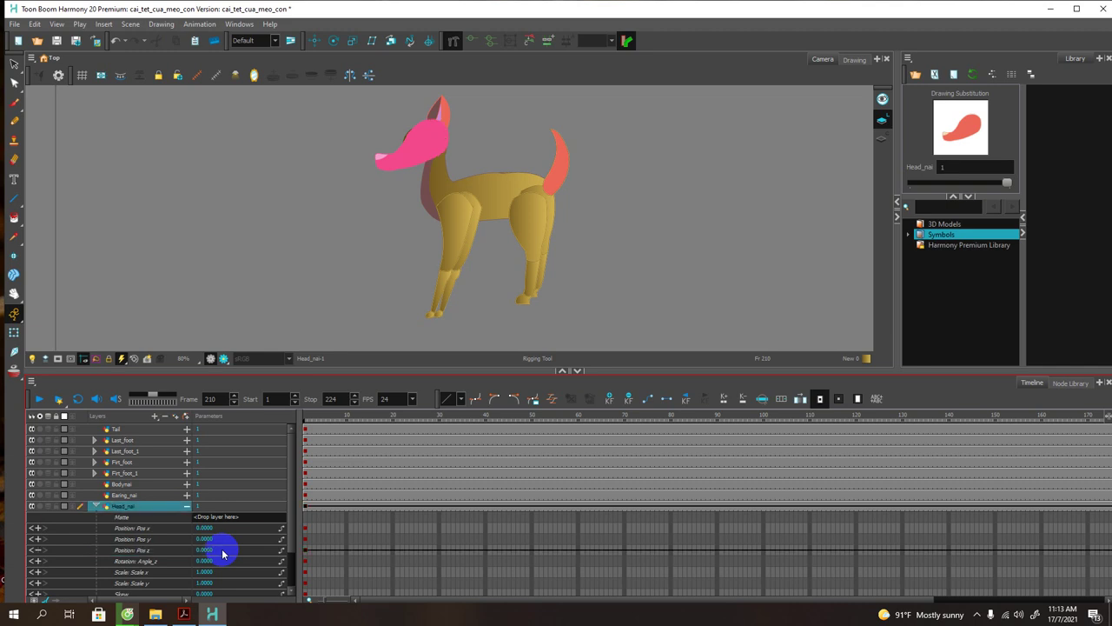
{"action": "left_click", "coordinate": [186, 506]}
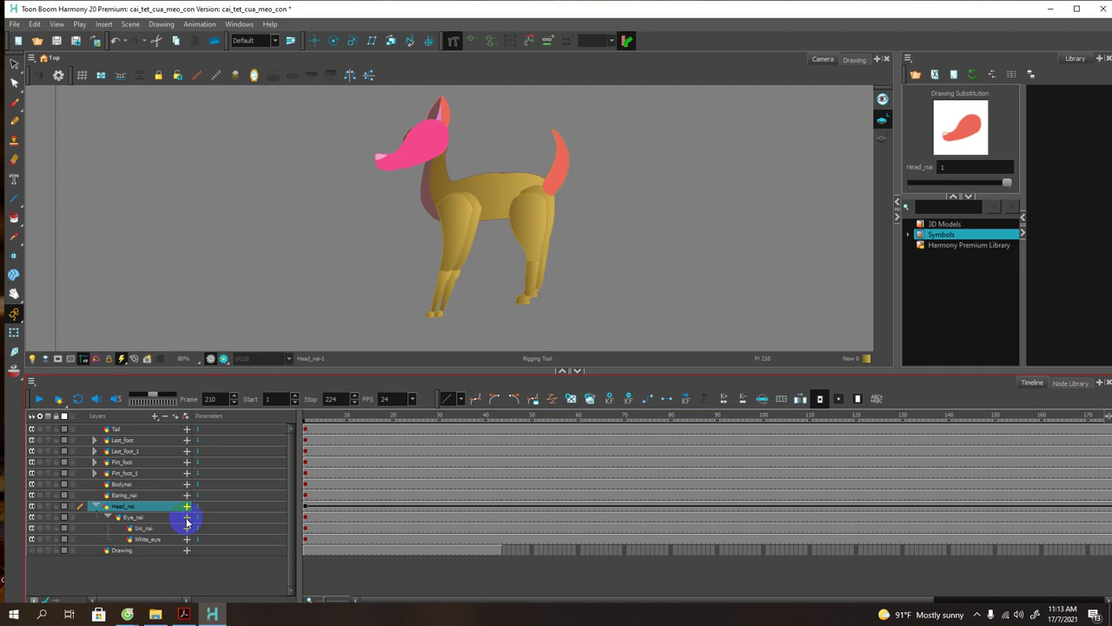
Step: Adjust the Eye_nai layer's Pos z value to bring the eye in front of the head, and collapse its parameters
{"action": "left_click", "coordinate": [186, 518]}
{"action": "scroll", "coordinate": [208, 556], "scroll_direction": "down", "scroll_amount": 1}
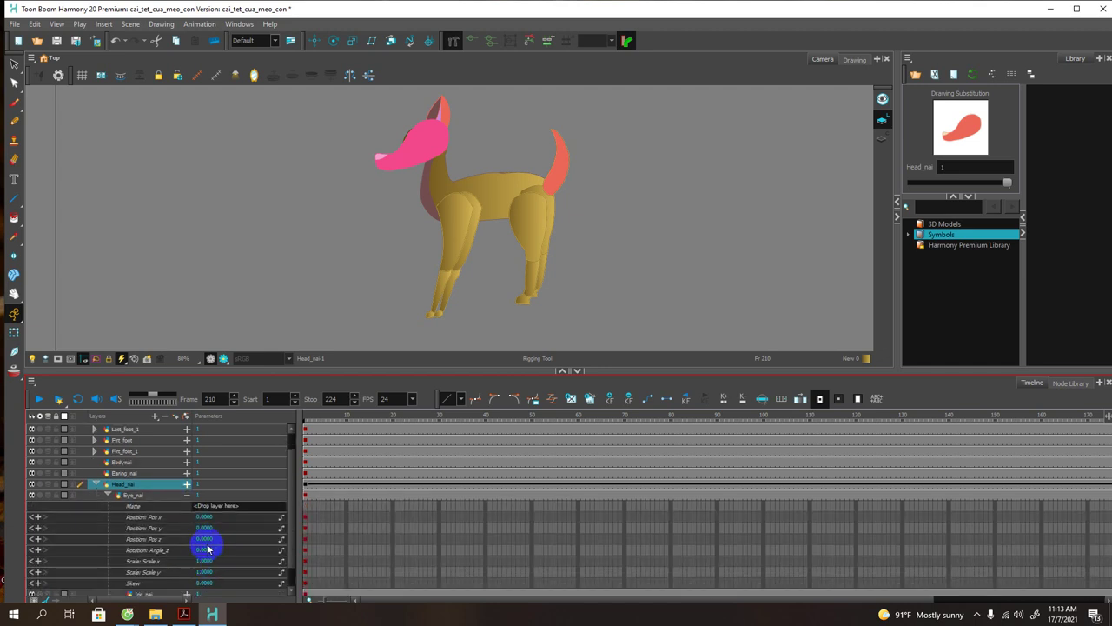
{"action": "left_click", "coordinate": [207, 541]}
{"action": "key", "text": "ctrl+a"}
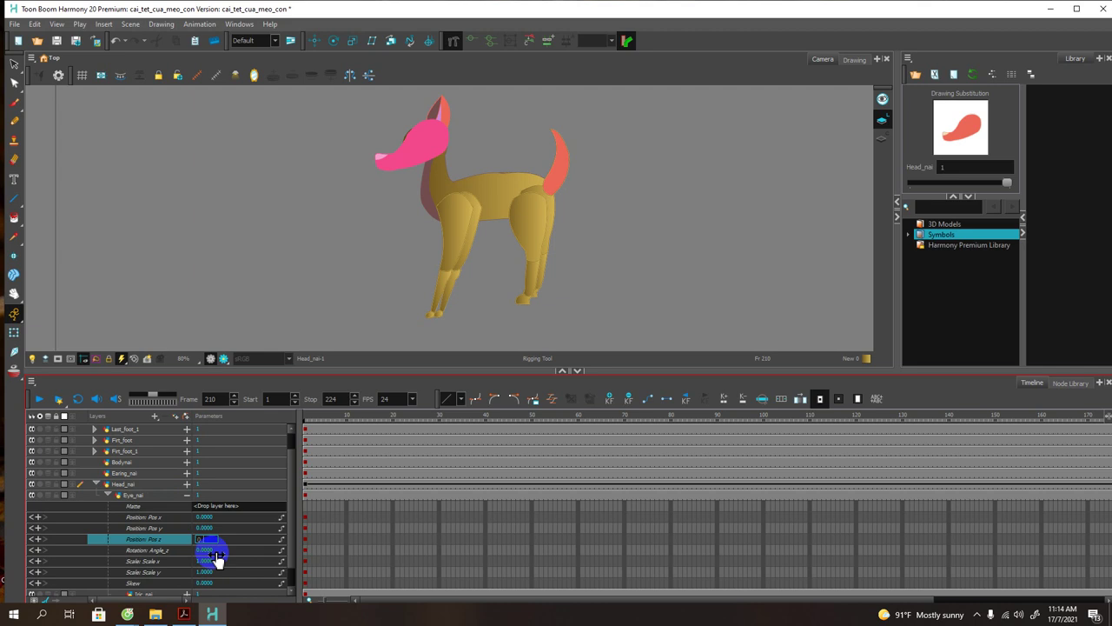
{"action": "key", "text": "Return"}
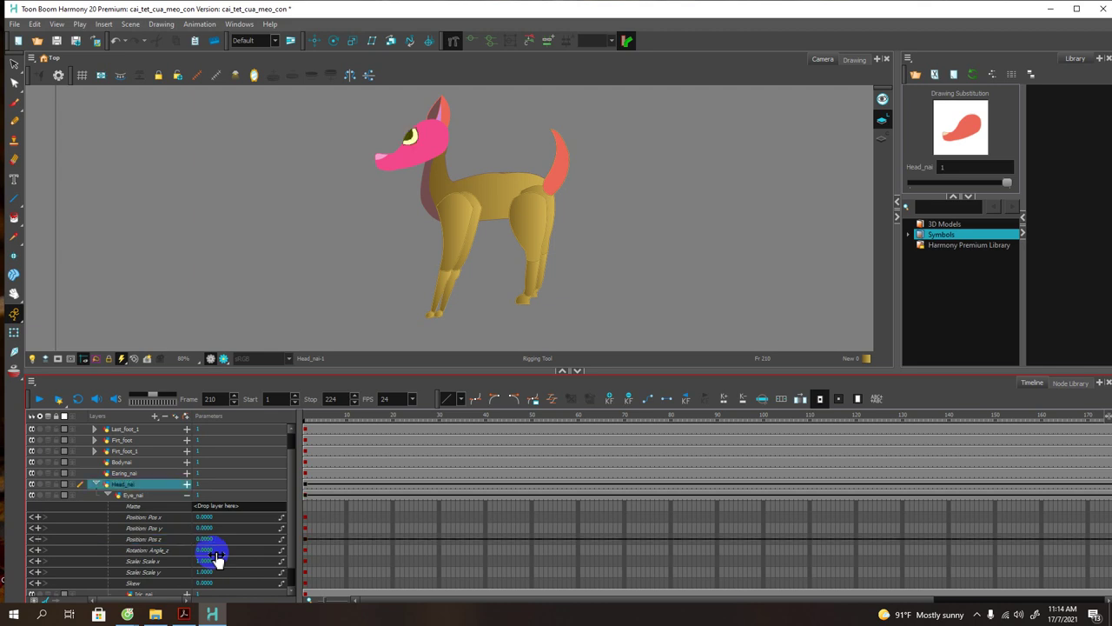
{"action": "left_click", "coordinate": [187, 496]}
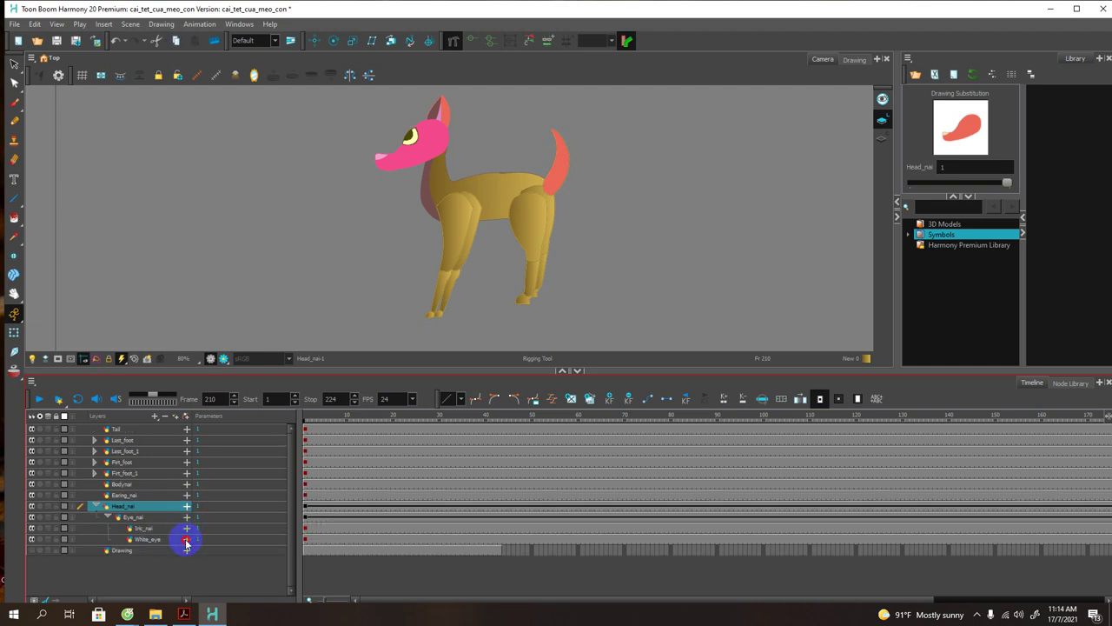
Step: Set the White_eye layer's Pos z to 0.007
{"action": "left_click", "coordinate": [186, 540]}
{"action": "scroll", "coordinate": [199, 566], "scroll_direction": "down", "scroll_amount": 1}
{"action": "left_click", "coordinate": [207, 563]}
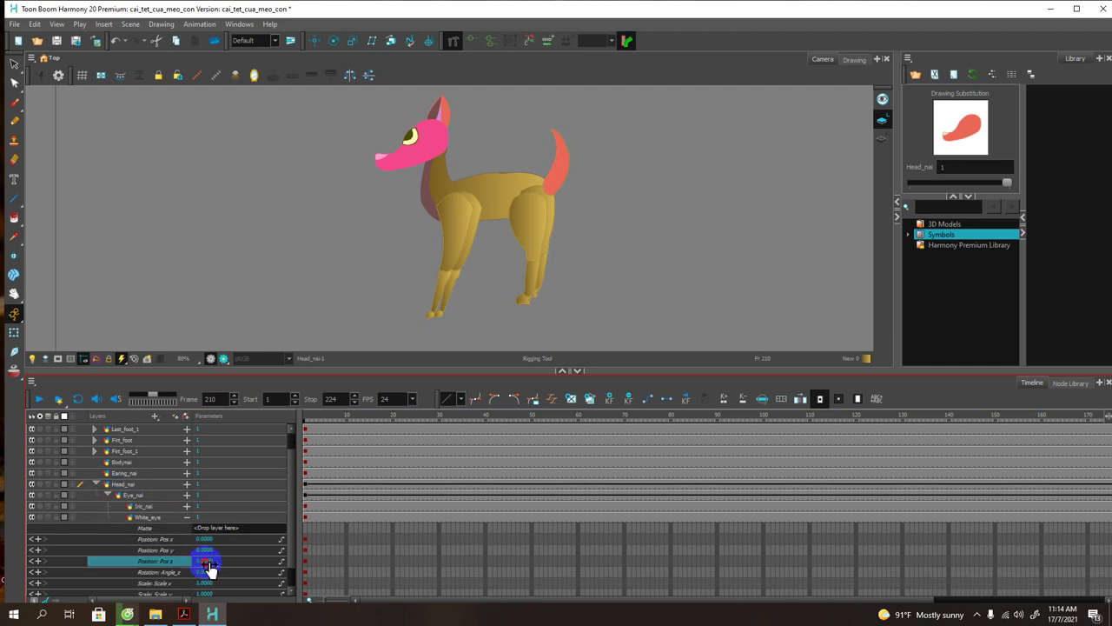
{"action": "left_click", "coordinate": [207, 563]}
{"action": "key", "text": "BackSpace"}
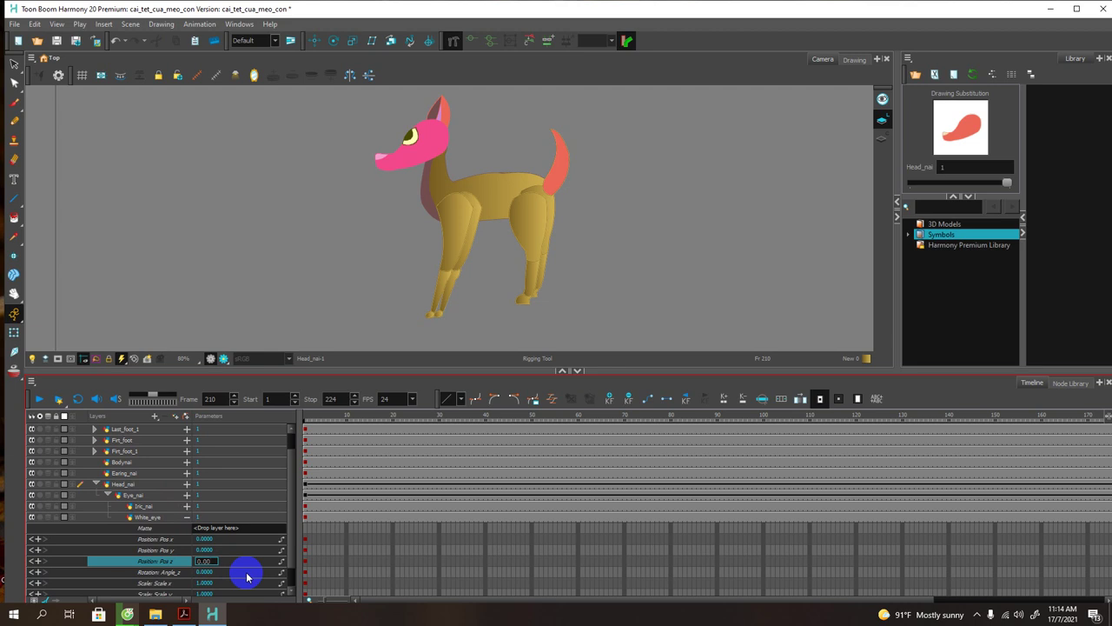
{"action": "type", "text": "0.007"}
{"action": "key", "text": "Return"}
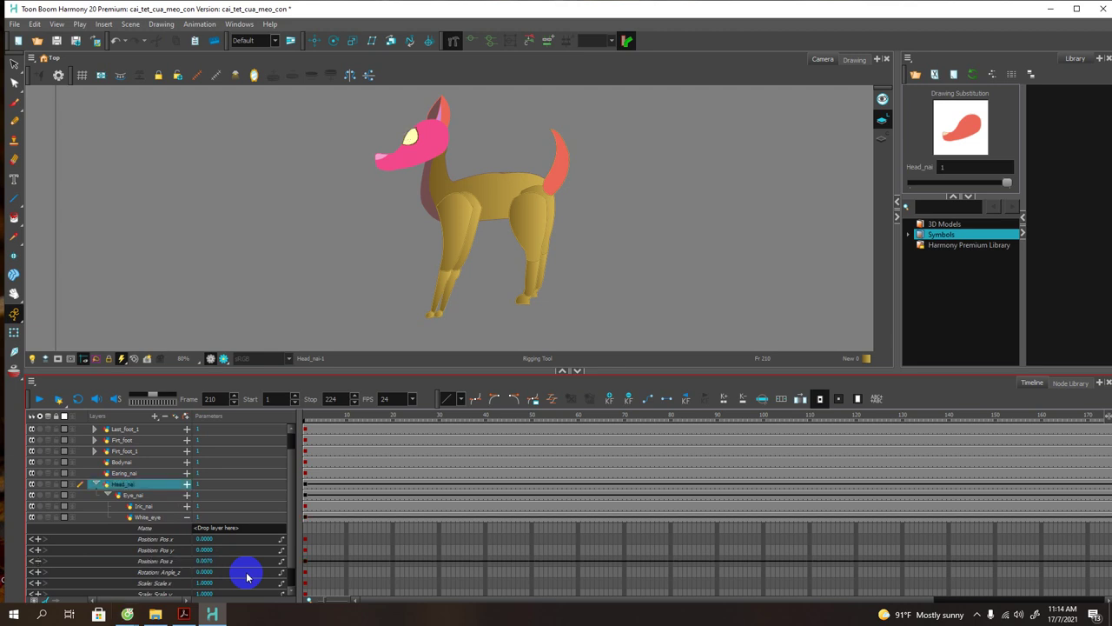
Step: Adjust the iris layer's Pos z to bring it in front of the white of the eye, and collapse the Head_nai hierarchy
{"action": "left_click", "coordinate": [187, 507]}
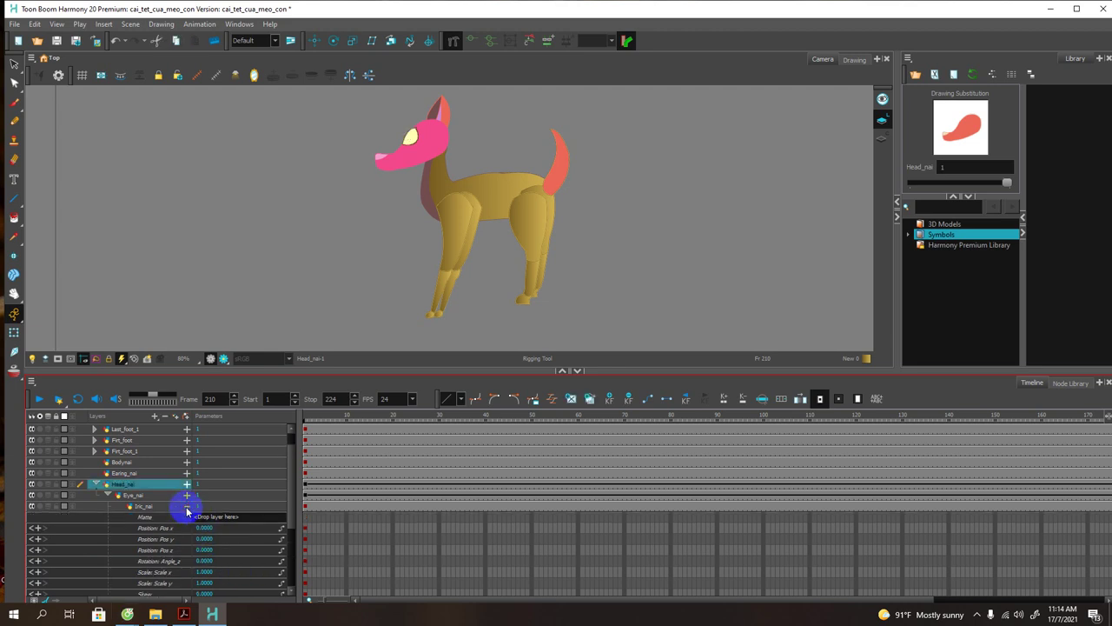
{"action": "double_click", "coordinate": [207, 551]}
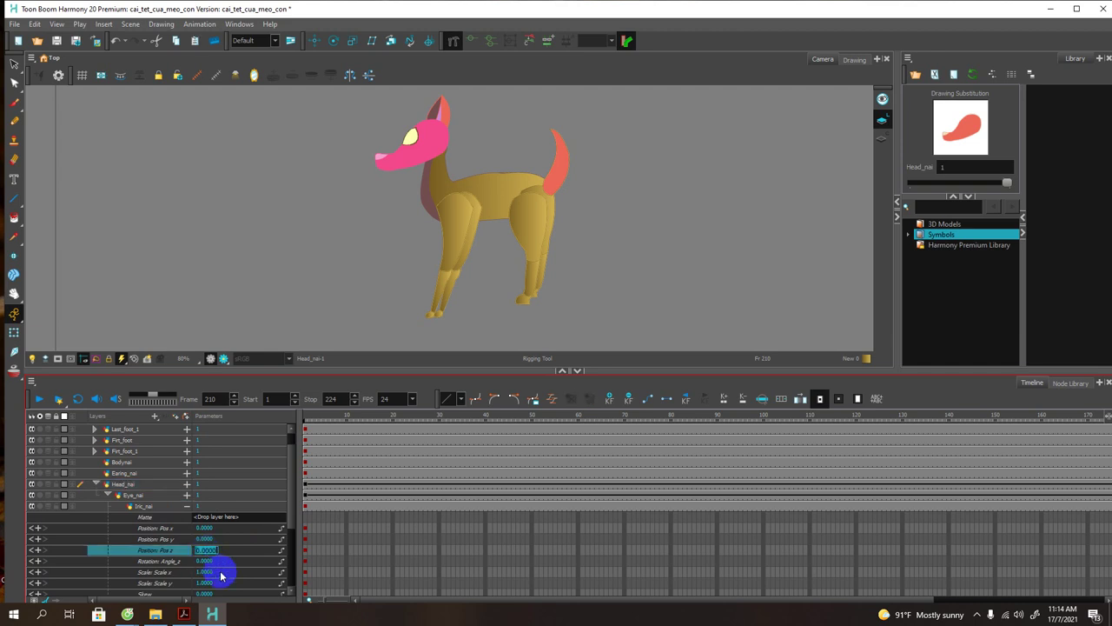
{"action": "key", "text": "BackSpace"}
{"action": "key", "text": "Return"}
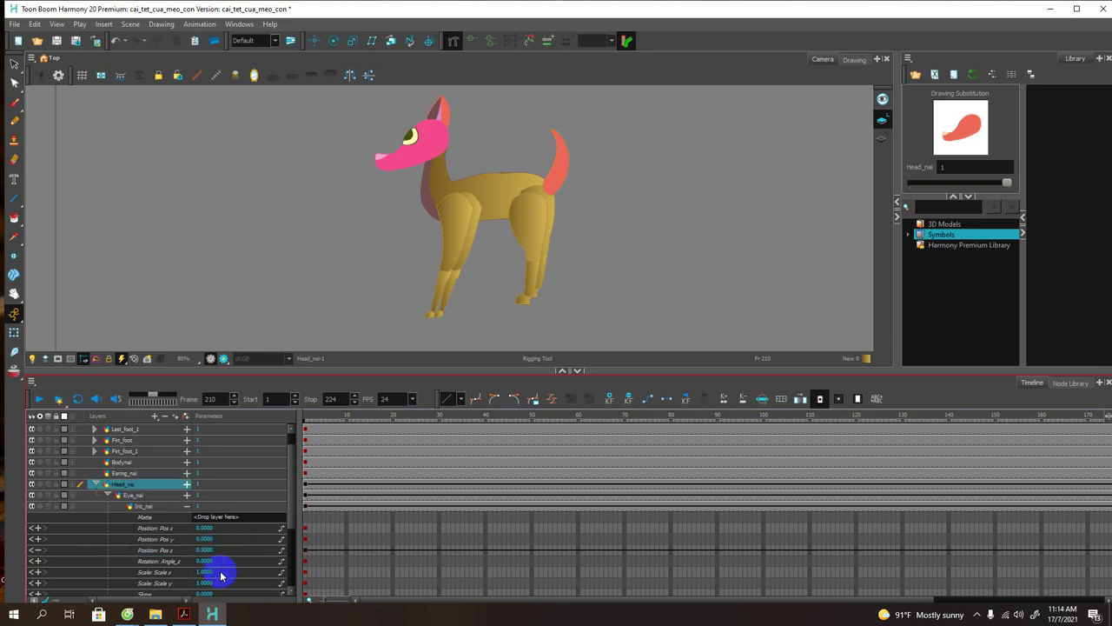
{"action": "left_click", "coordinate": [188, 507]}
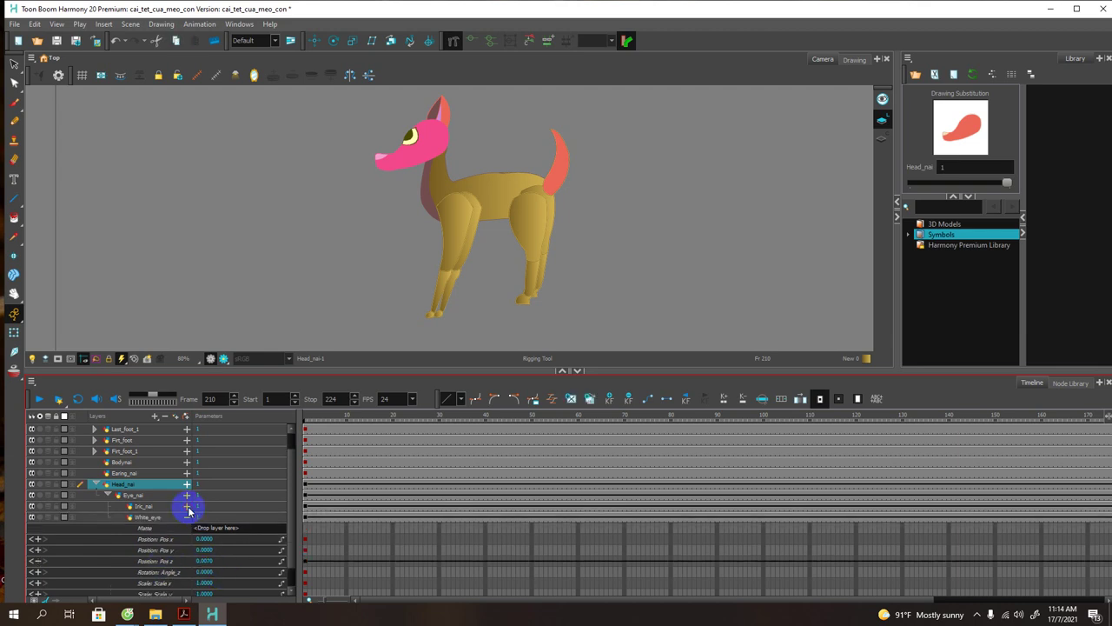
{"action": "left_click", "coordinate": [95, 484]}
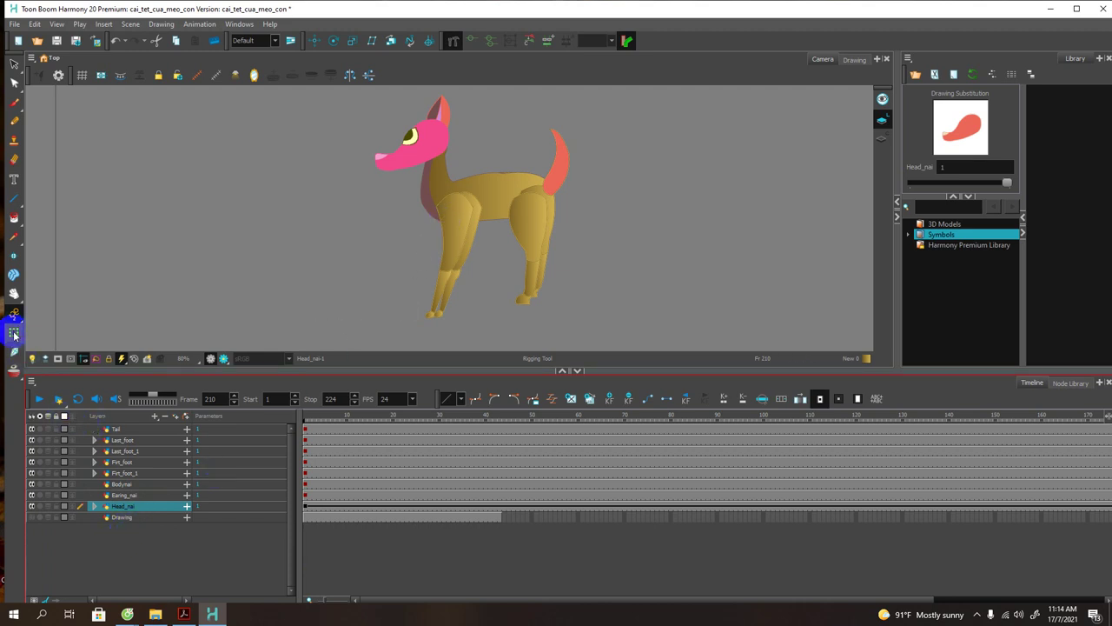
Step: Switch to the Transform tool and expand the Firt_foot layer's parameters to check its Pos z value
{"action": "left_click", "coordinate": [14, 334]}
{"action": "left_click", "coordinate": [94, 461]}
{"action": "left_click", "coordinate": [108, 472]}
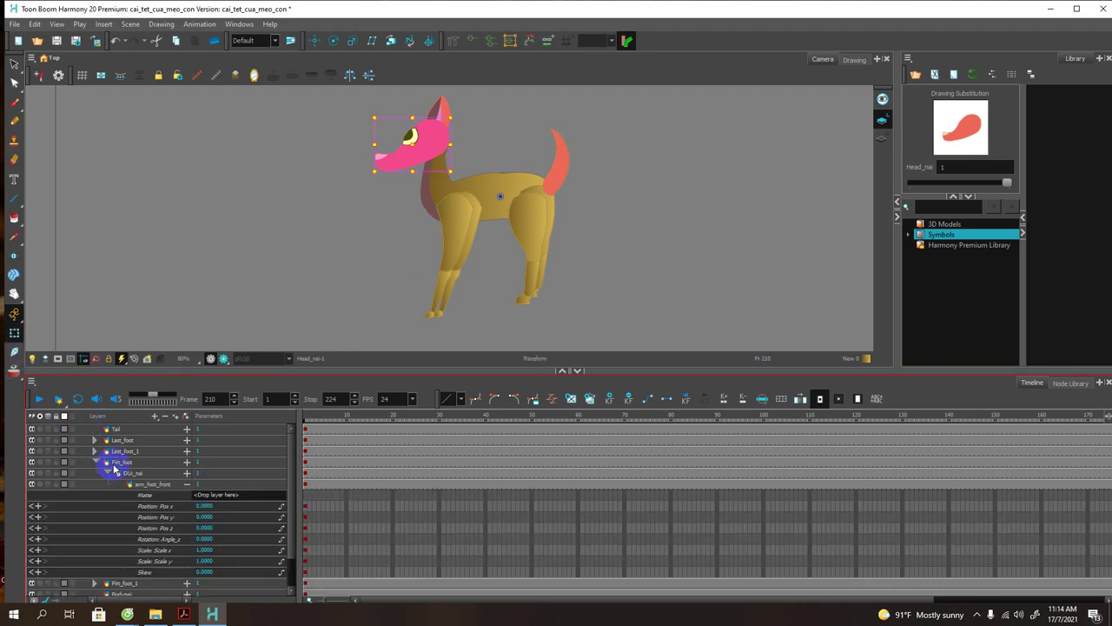
{"action": "left_click", "coordinate": [186, 465]}
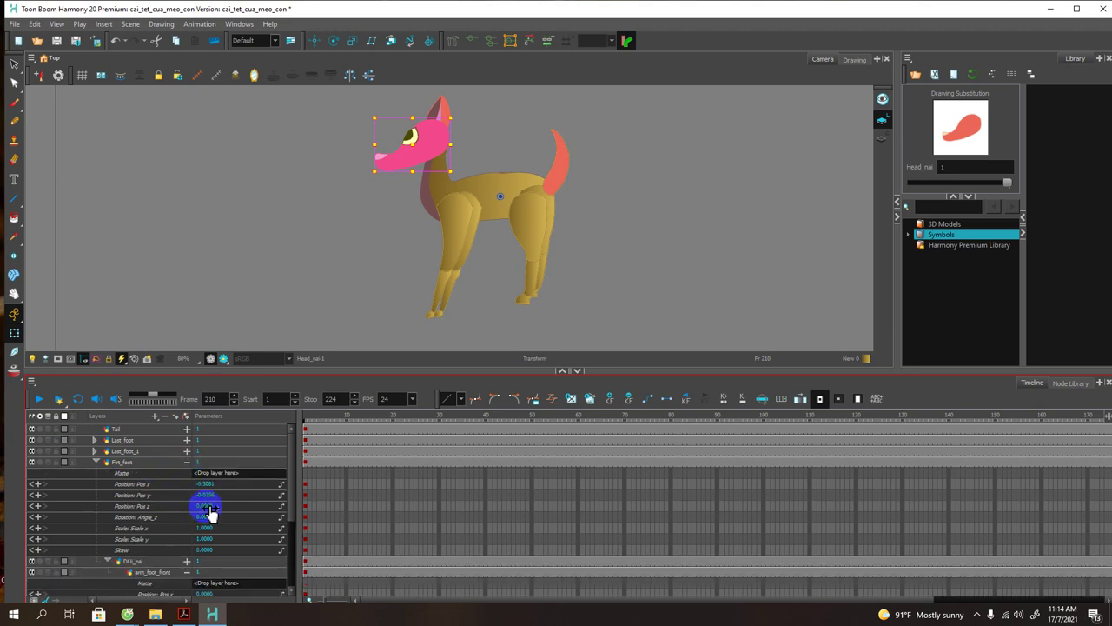
{"action": "left_click", "coordinate": [207, 507]}
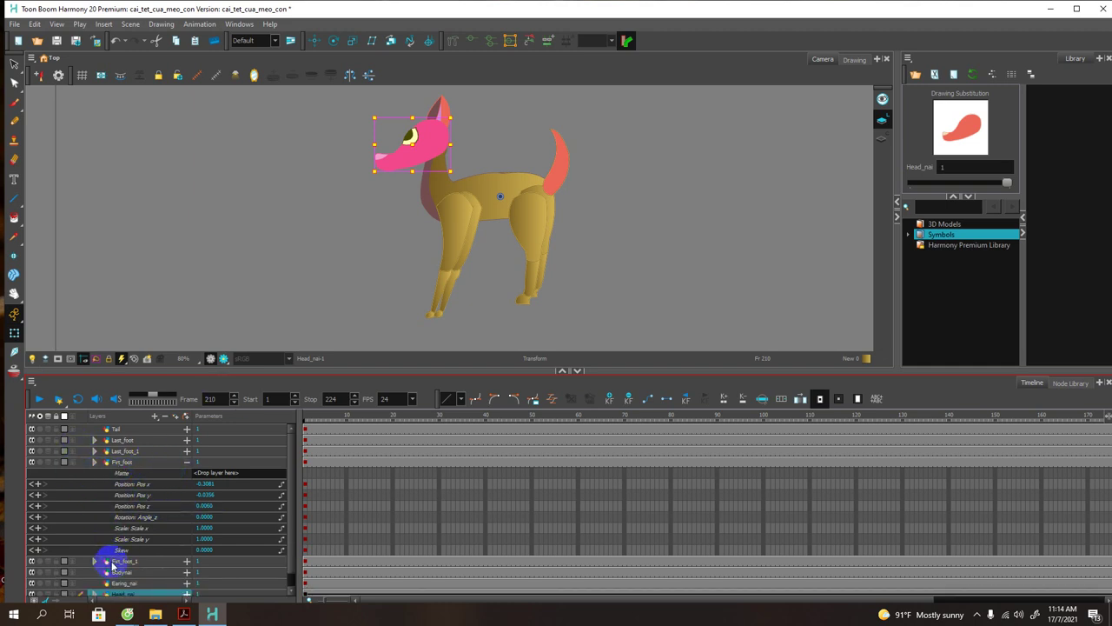
Step: Set the Bodynai layer's Pos z to 0.005 to place the body between the front and back legs
{"action": "left_click", "coordinate": [120, 563]}
{"action": "left_click", "coordinate": [187, 557]}
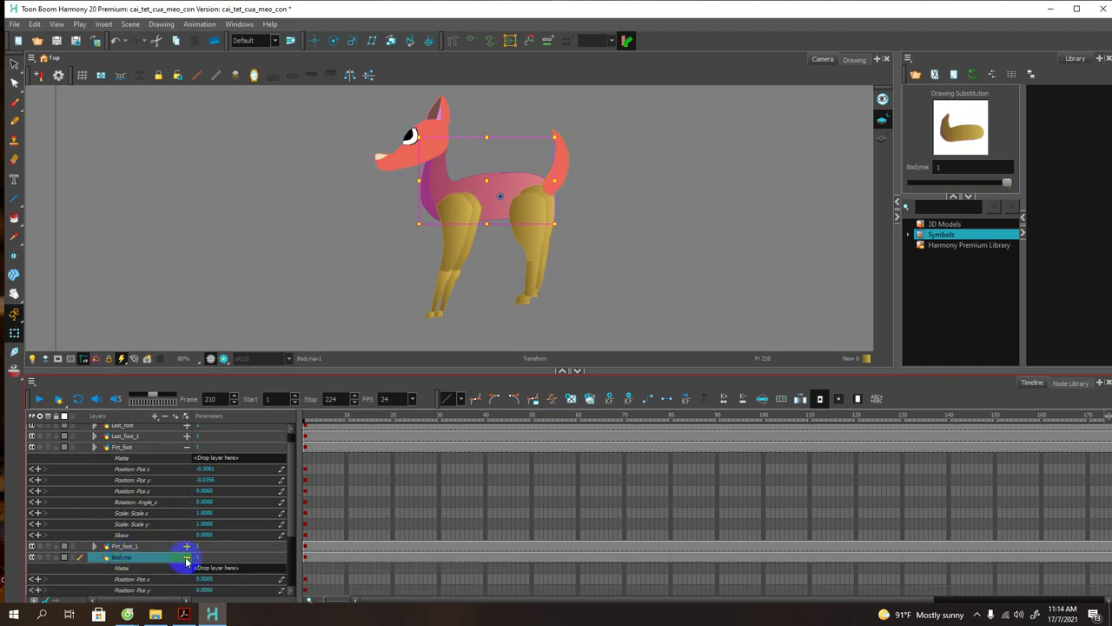
{"action": "double_click", "coordinate": [205, 568]}
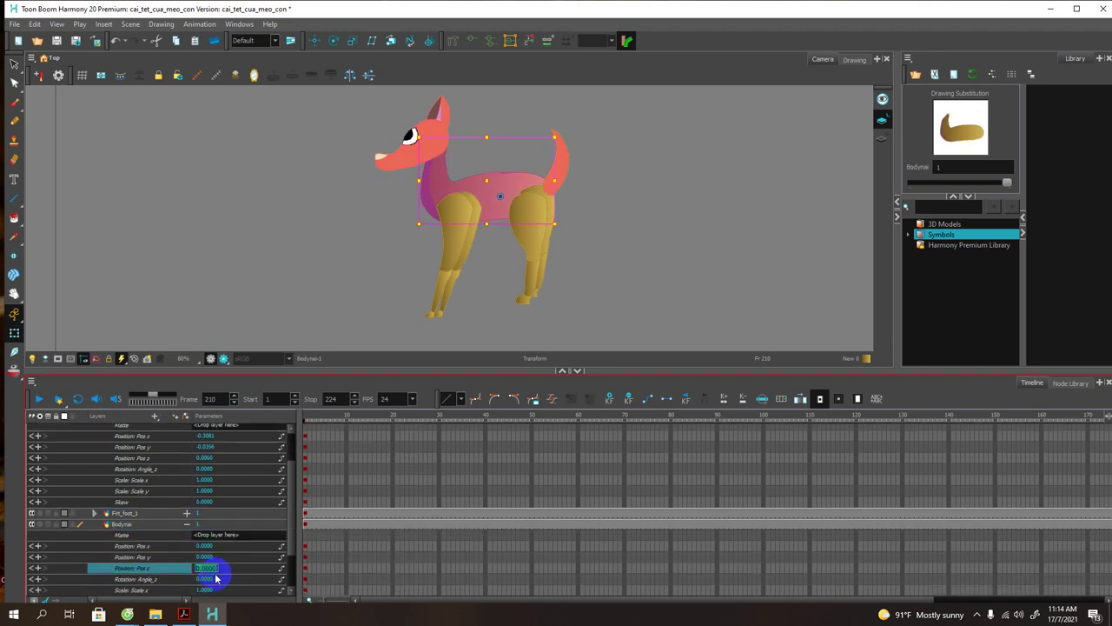
{"action": "key", "text": "BackSpace"}
{"action": "type", "text": "0.005"}
{"action": "key", "text": "Return"}
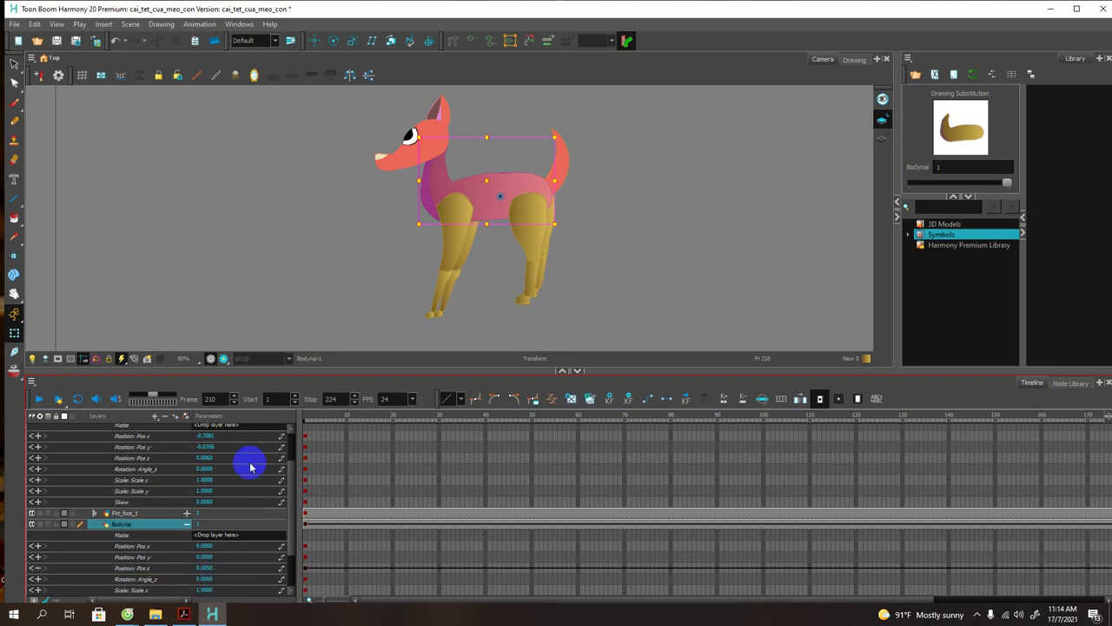
Step: Deselect the body and collapse the parameters of the Bodynai and Firt_foot layers
{"action": "left_click", "coordinate": [579, 243]}
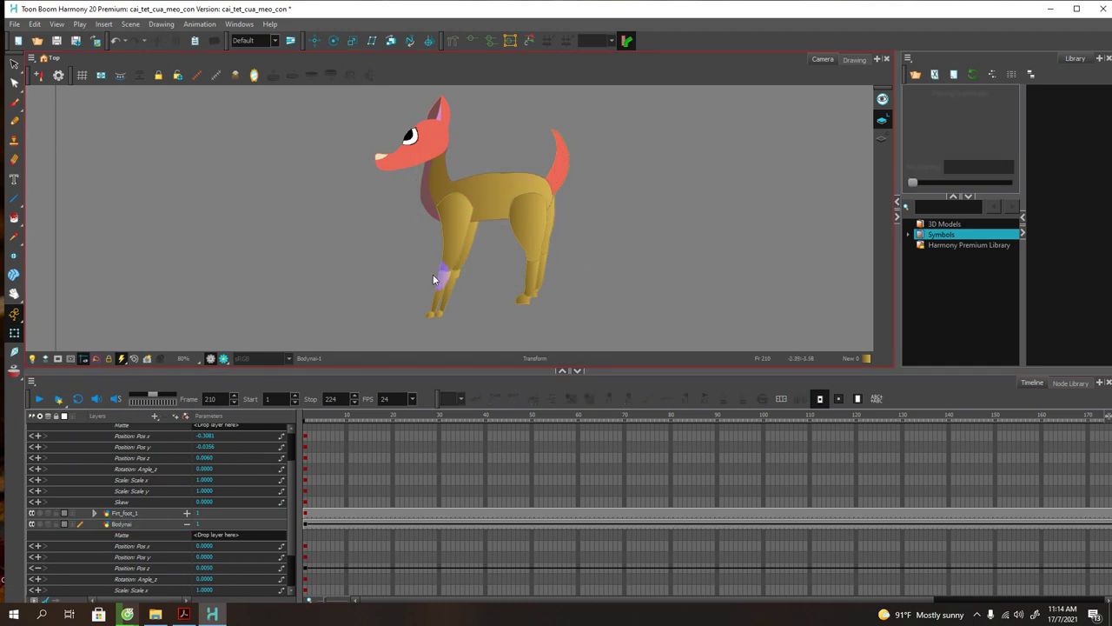
{"action": "left_click", "coordinate": [412, 292]}
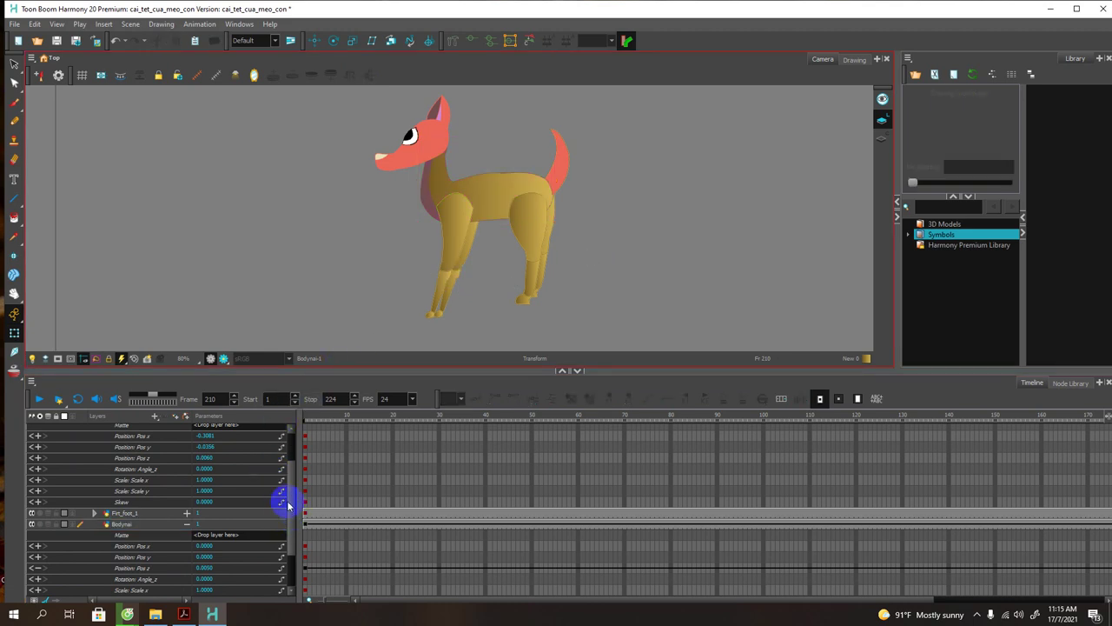
{"action": "left_click", "coordinate": [187, 526]}
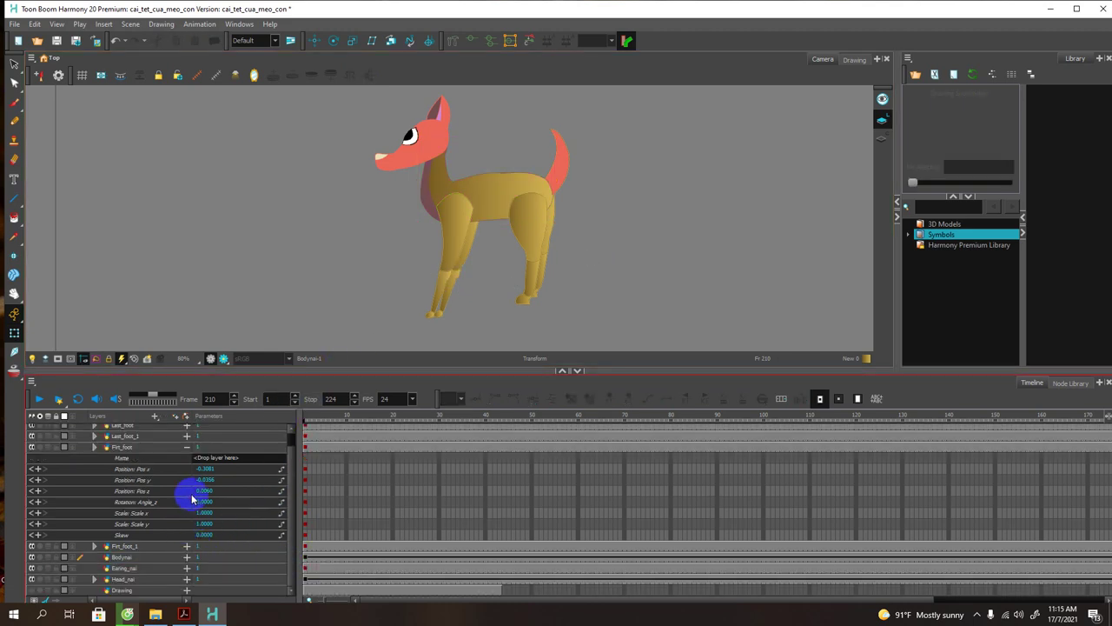
{"action": "left_click", "coordinate": [184, 446]}
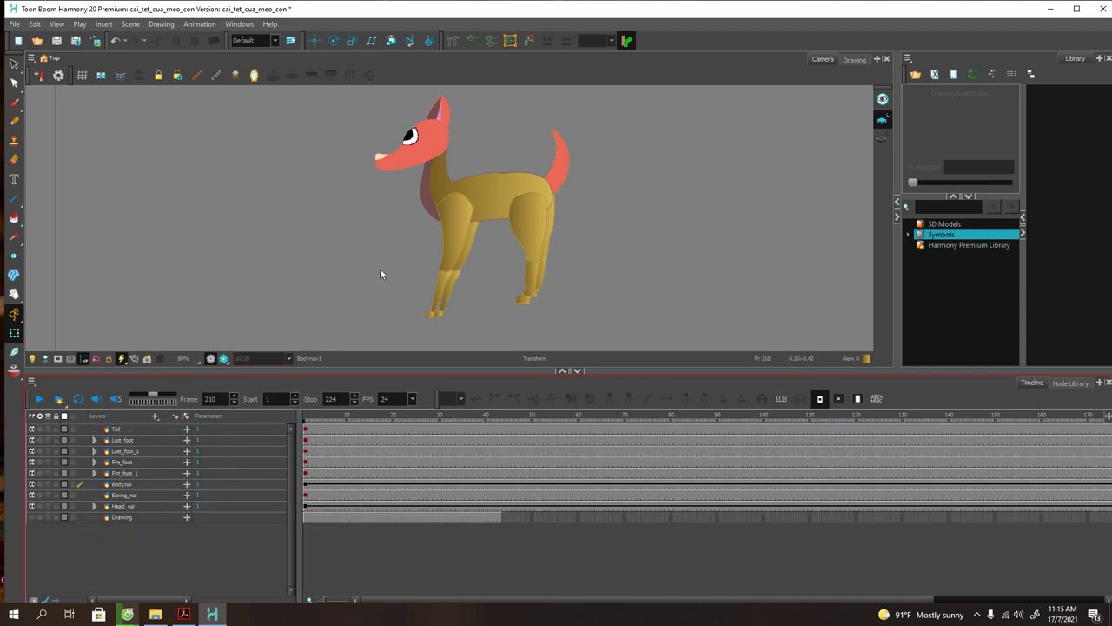
Step: Shift the near front leg layer Firt_foot slightly at frame 210
{"action": "left_click", "coordinate": [453, 229]}
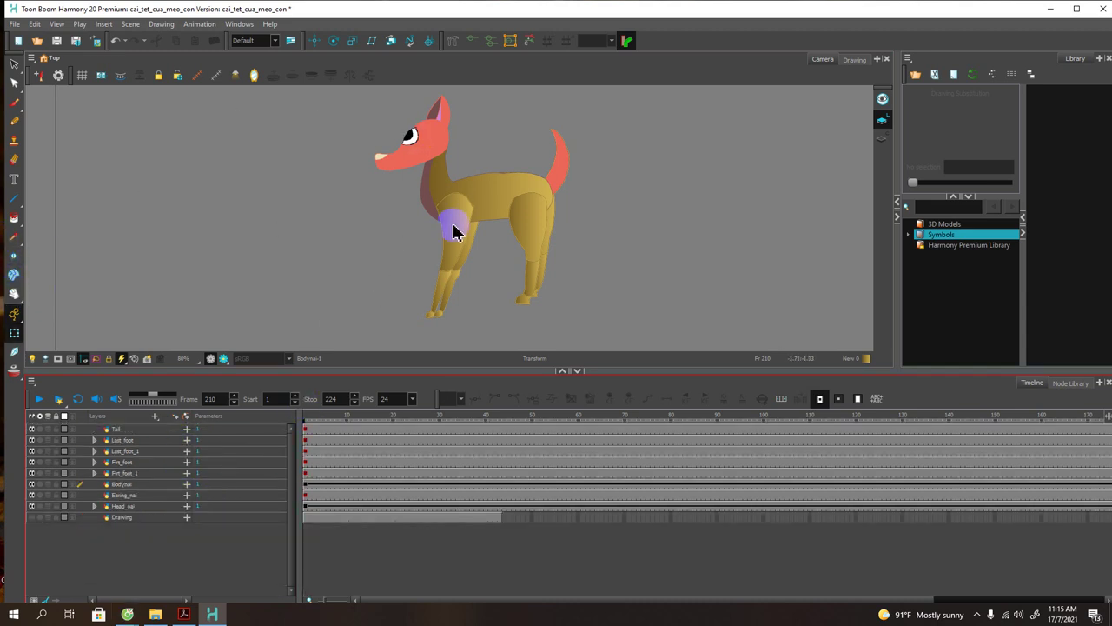
{"action": "left_click_drag", "start_coordinate": [464, 224], "coordinate": [467, 223]}
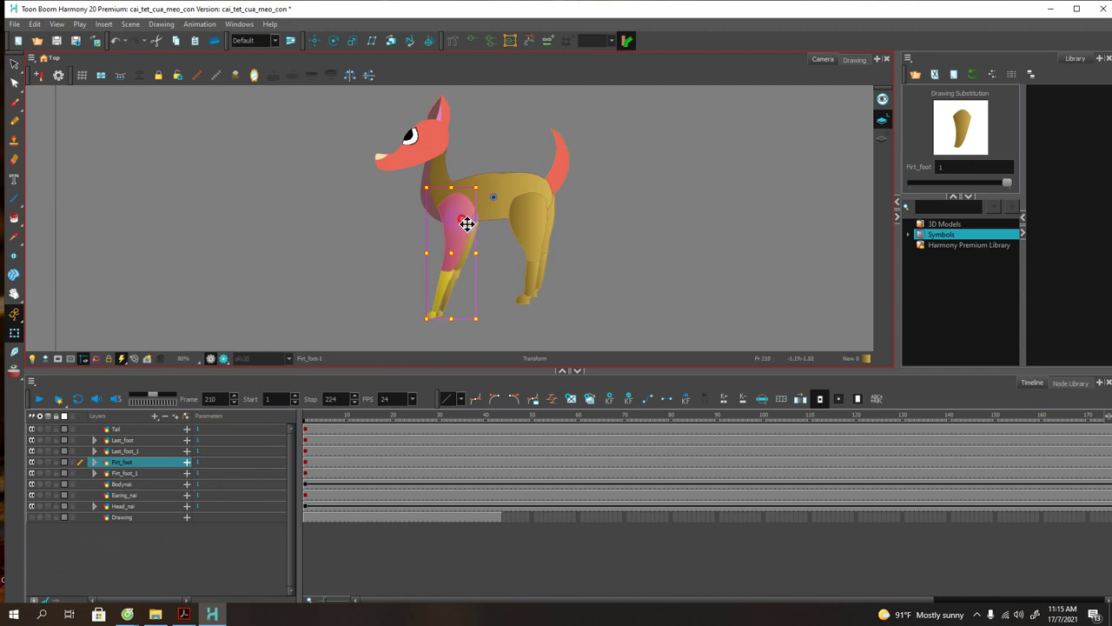
{"action": "scroll", "coordinate": [578, 256], "scroll_direction": "up", "scroll_amount": 2}
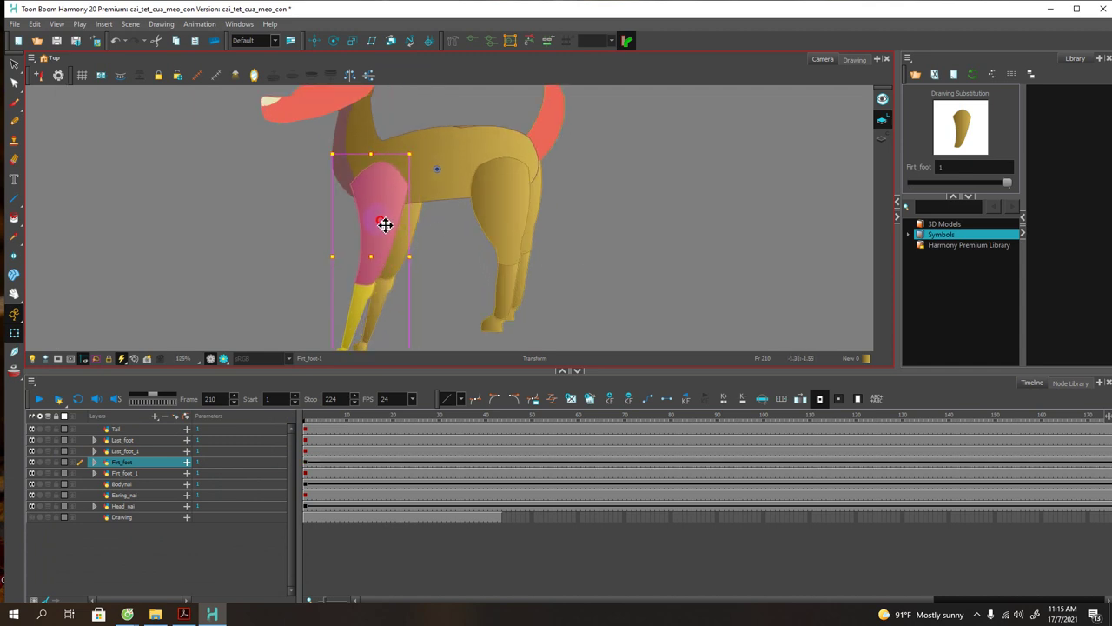
{"action": "left_click", "coordinate": [418, 219]}
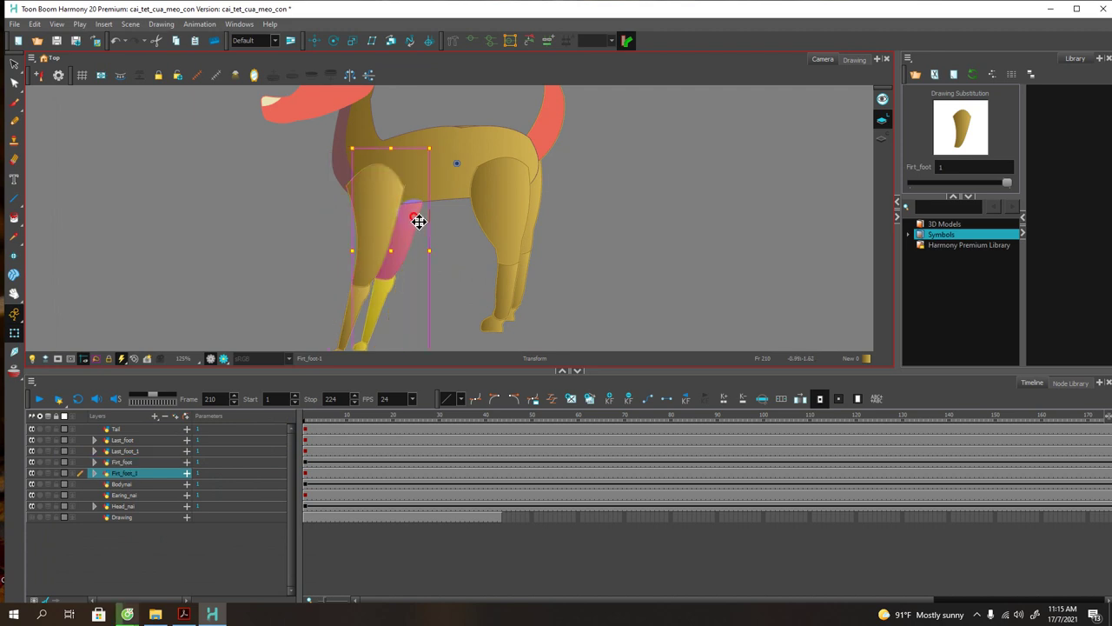
{"action": "left_click", "coordinate": [577, 243]}
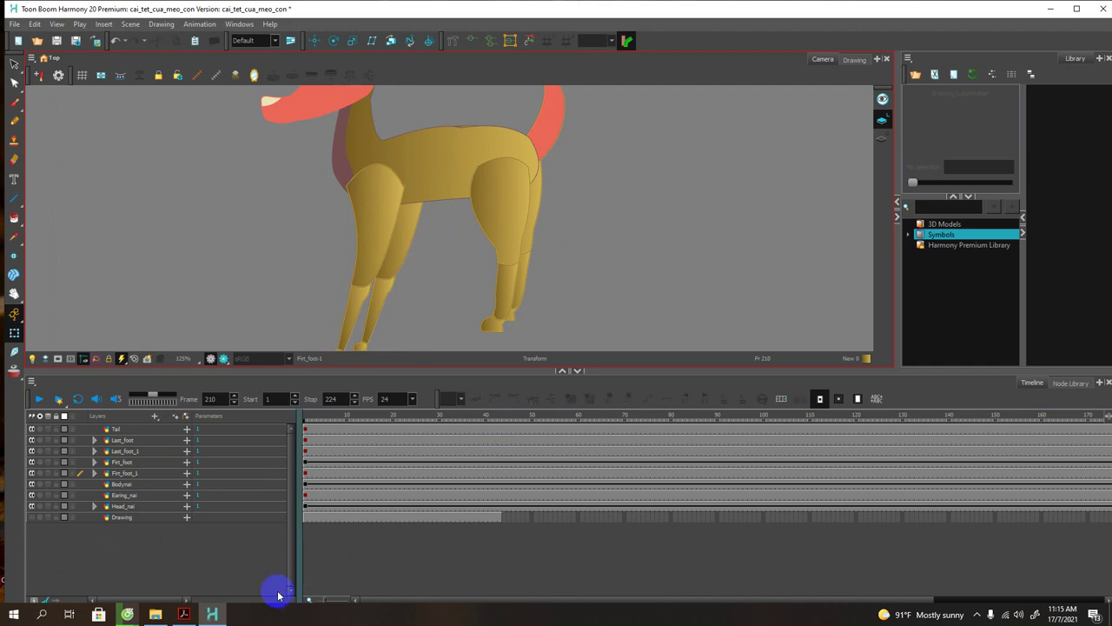
Step: Delete the keyframe of the Firt_foot layer at frame 210
{"action": "left_click", "coordinate": [977, 613]}
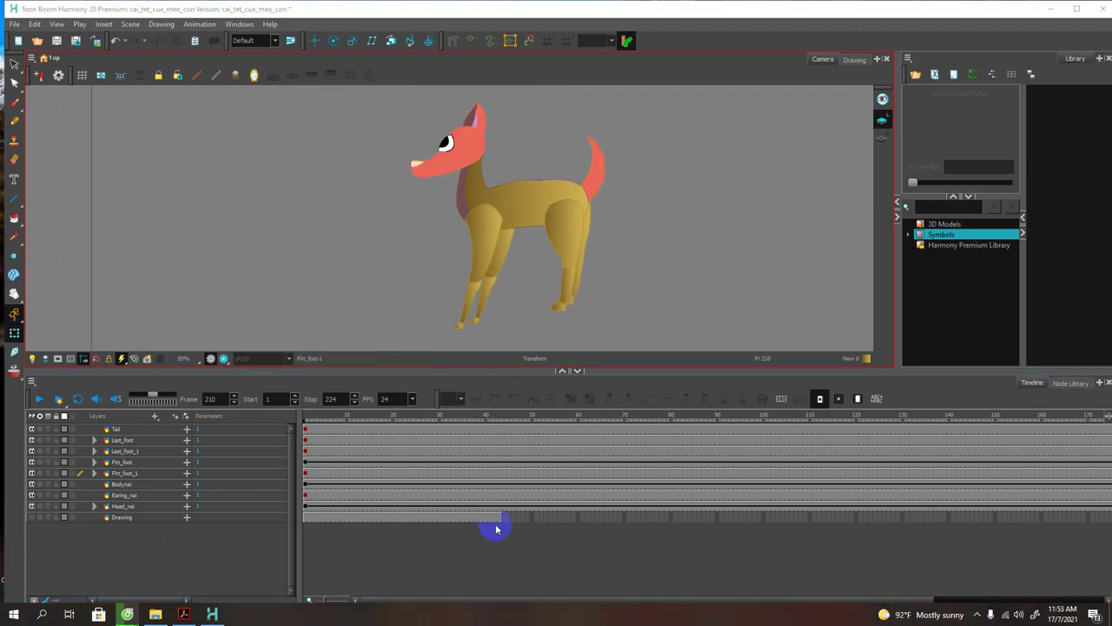
{"action": "left_click", "coordinate": [396, 395]}
{"action": "left_click", "coordinate": [393, 603]}
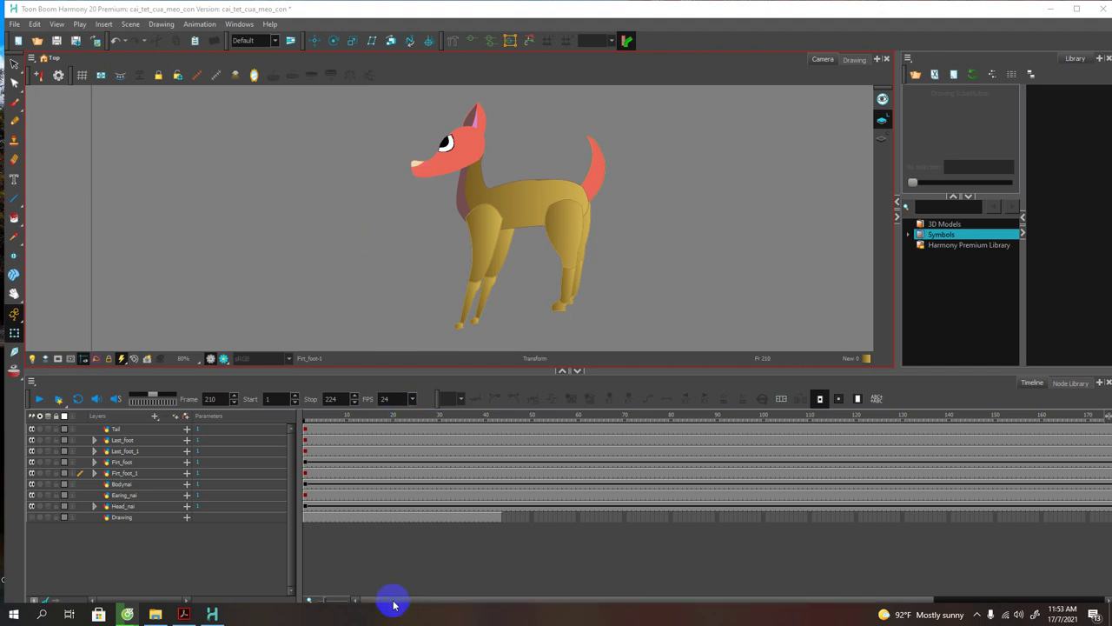
{"action": "left_click_drag", "start_coordinate": [393, 603], "coordinate": [555, 603]}
{"action": "left_click", "coordinate": [1033, 463]}
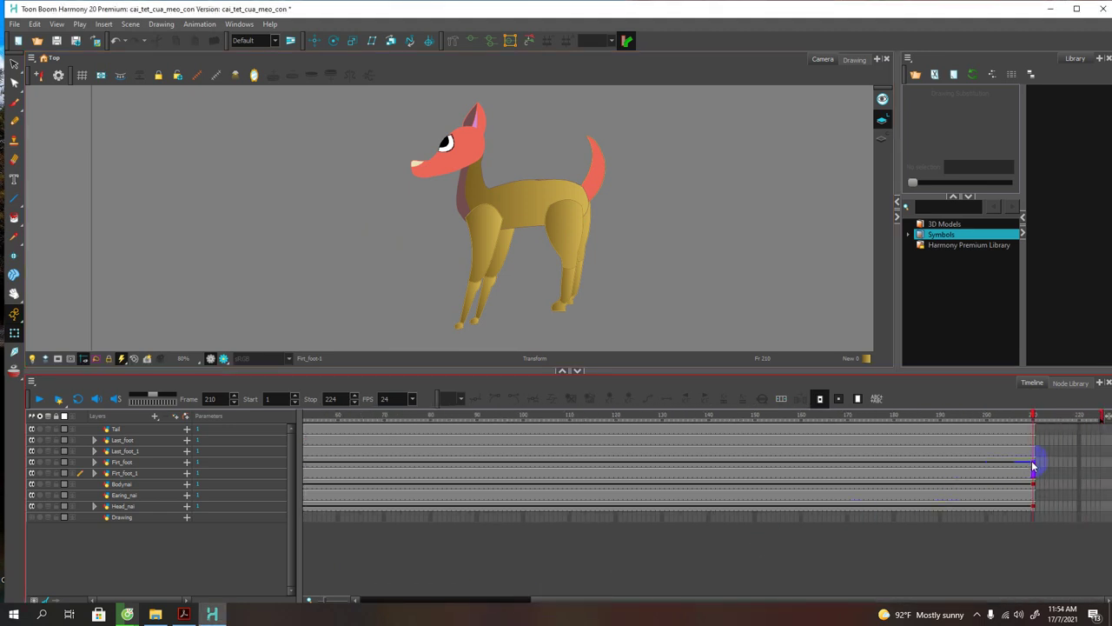
{"action": "left_click", "coordinate": [662, 402]}
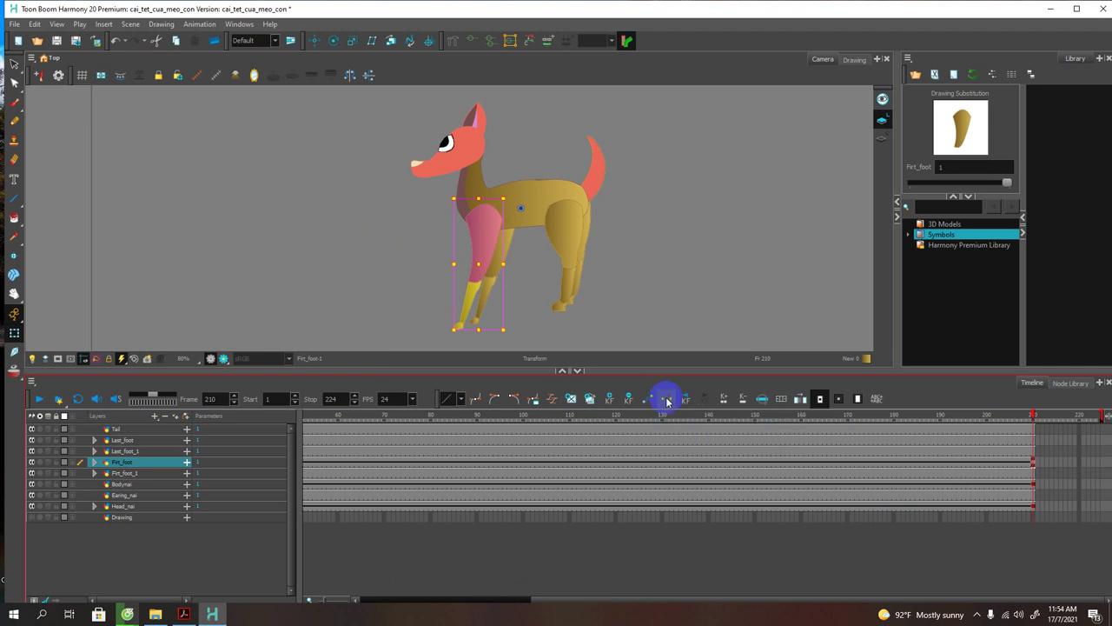
{"action": "left_click", "coordinate": [645, 399]}
{"action": "left_click", "coordinate": [1031, 463]}
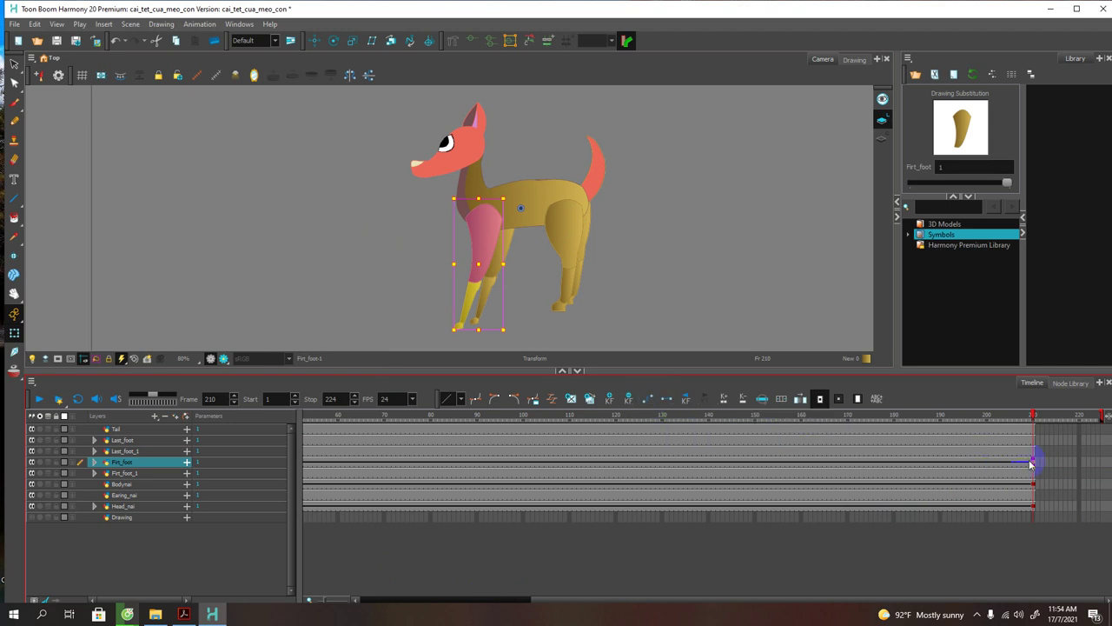
{"action": "left_click", "coordinate": [643, 399]}
{"action": "left_click", "coordinate": [628, 399]}
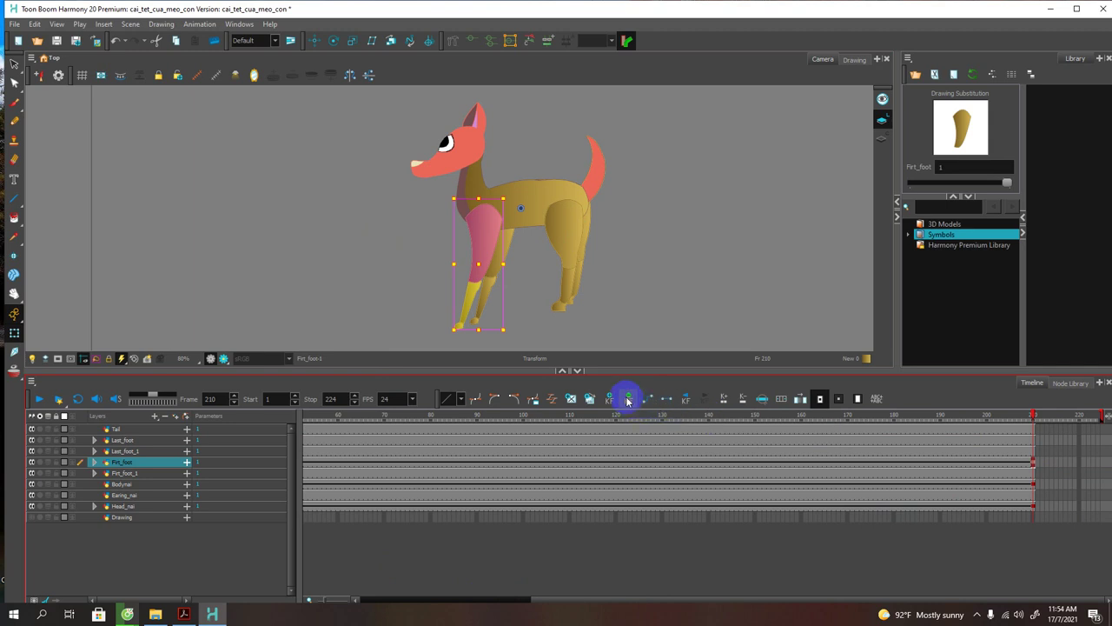
{"action": "left_click", "coordinate": [632, 399]}
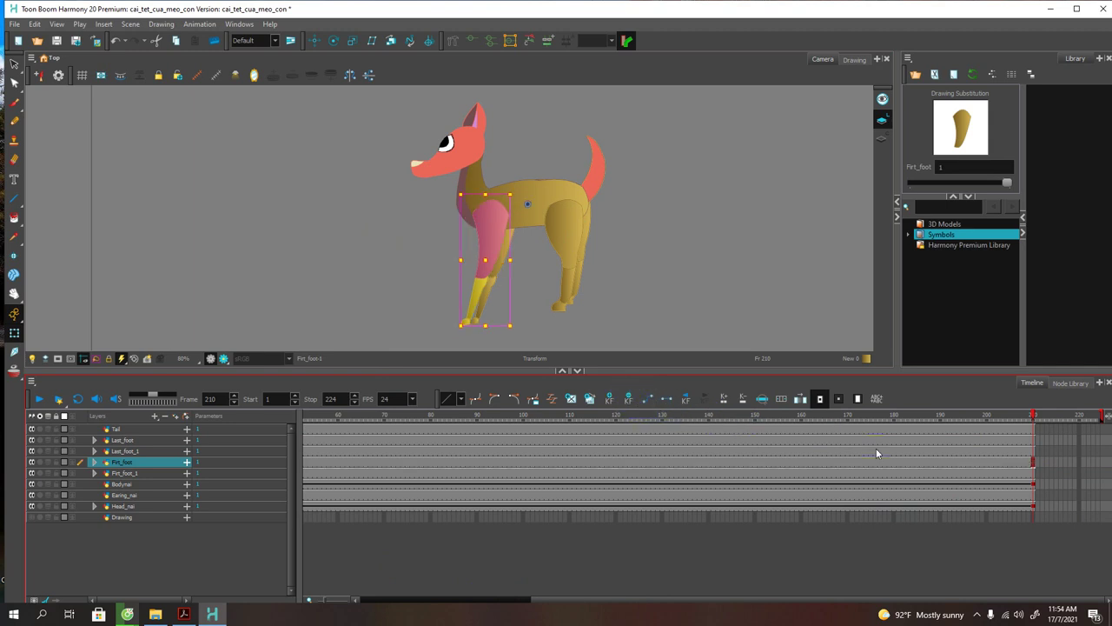
Step: Delete the keyframes of the Bodynai and Head_nai layers at frame 210
{"action": "left_click", "coordinate": [1033, 485]}
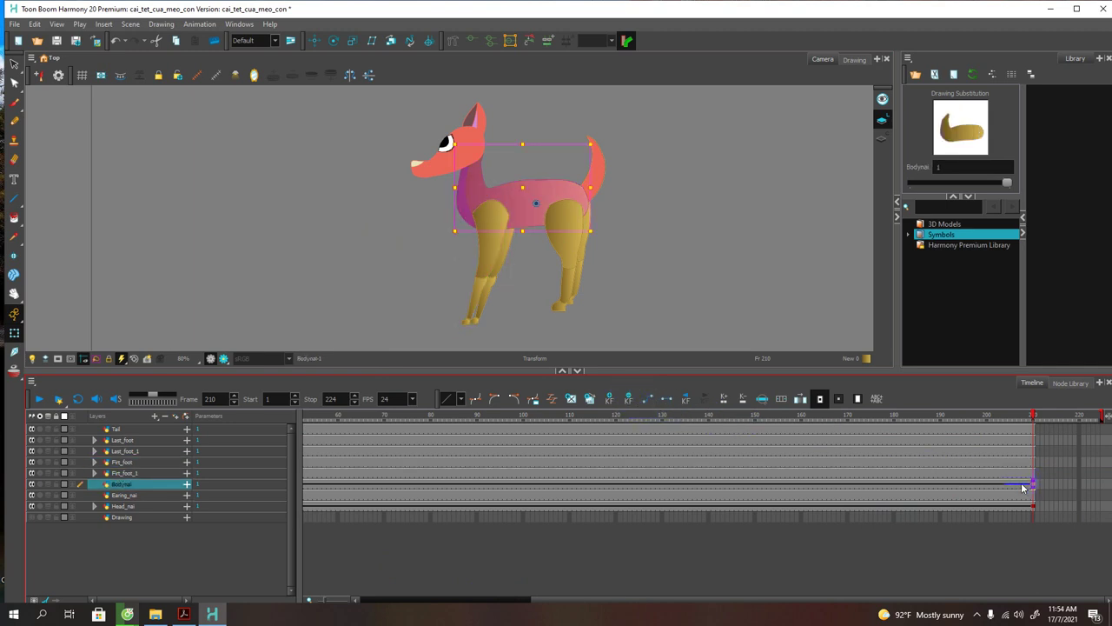
{"action": "left_click", "coordinate": [630, 399]}
{"action": "left_click", "coordinate": [631, 399]}
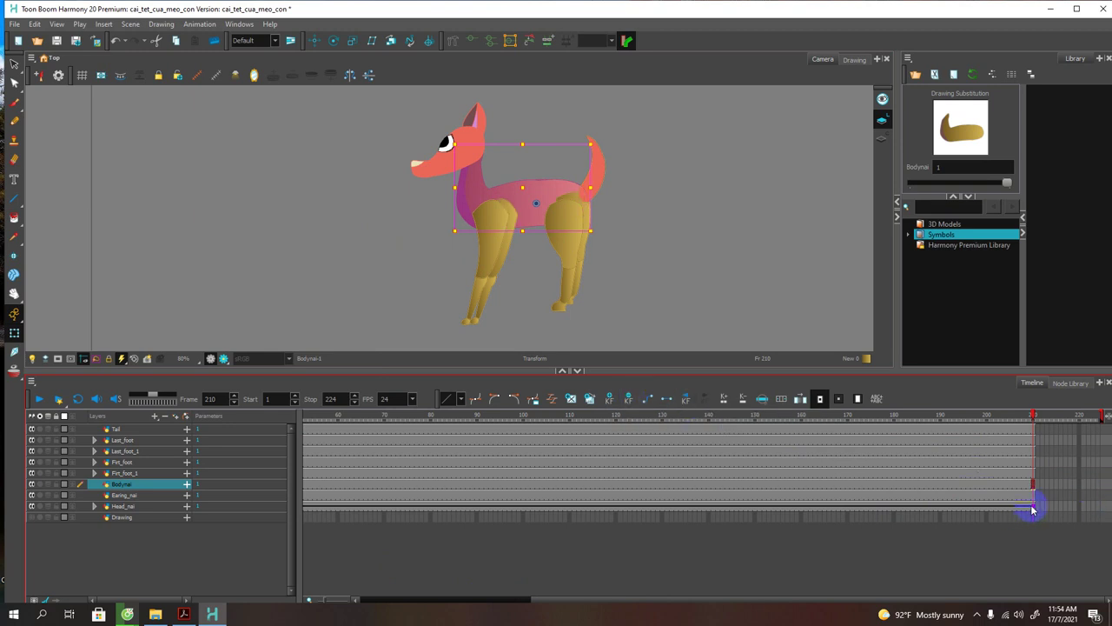
{"action": "left_click", "coordinate": [1033, 508]}
{"action": "left_click", "coordinate": [630, 400]}
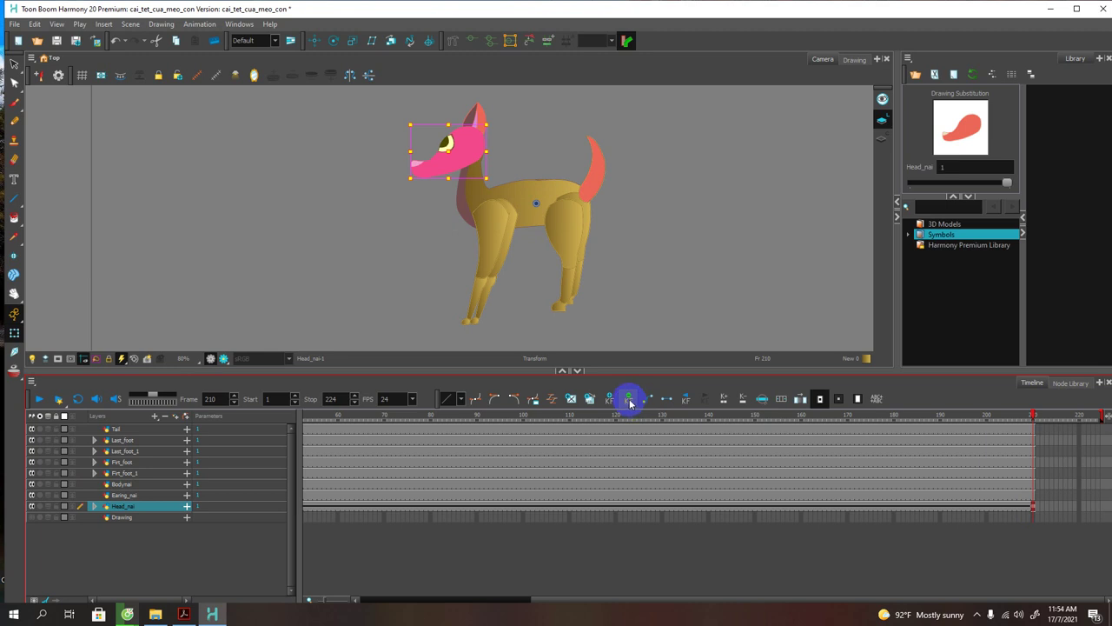
Step: Return to frame 1 and expand the child layers of Firt_foot_1
{"action": "left_click_drag", "start_coordinate": [579, 601], "coordinate": [307, 509]}
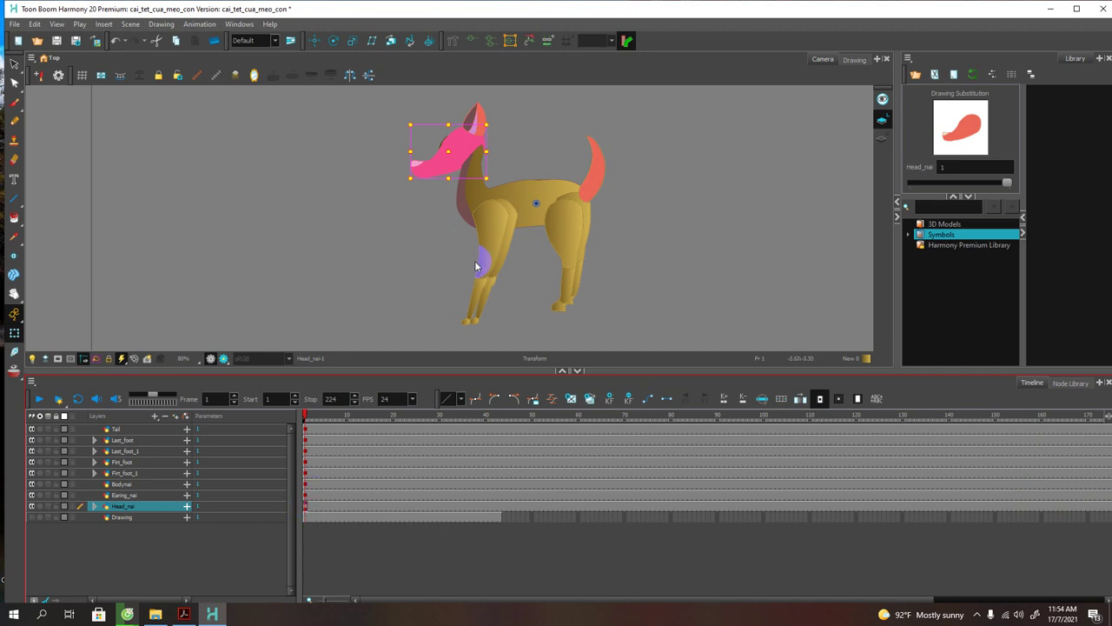
{"action": "left_click", "coordinate": [494, 237]}
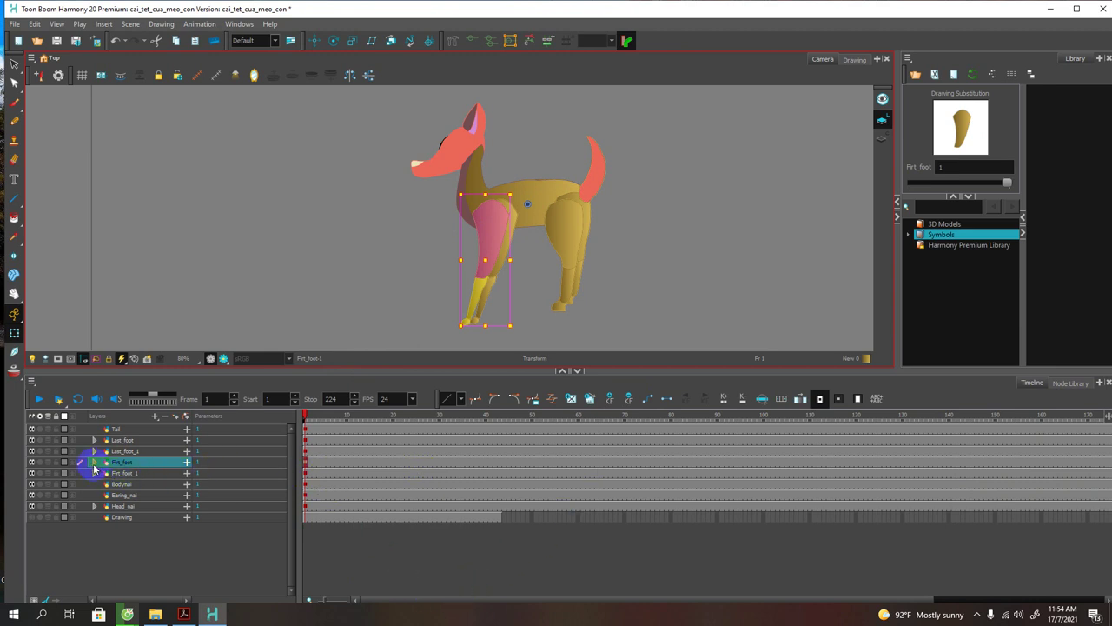
{"action": "left_click", "coordinate": [301, 418]}
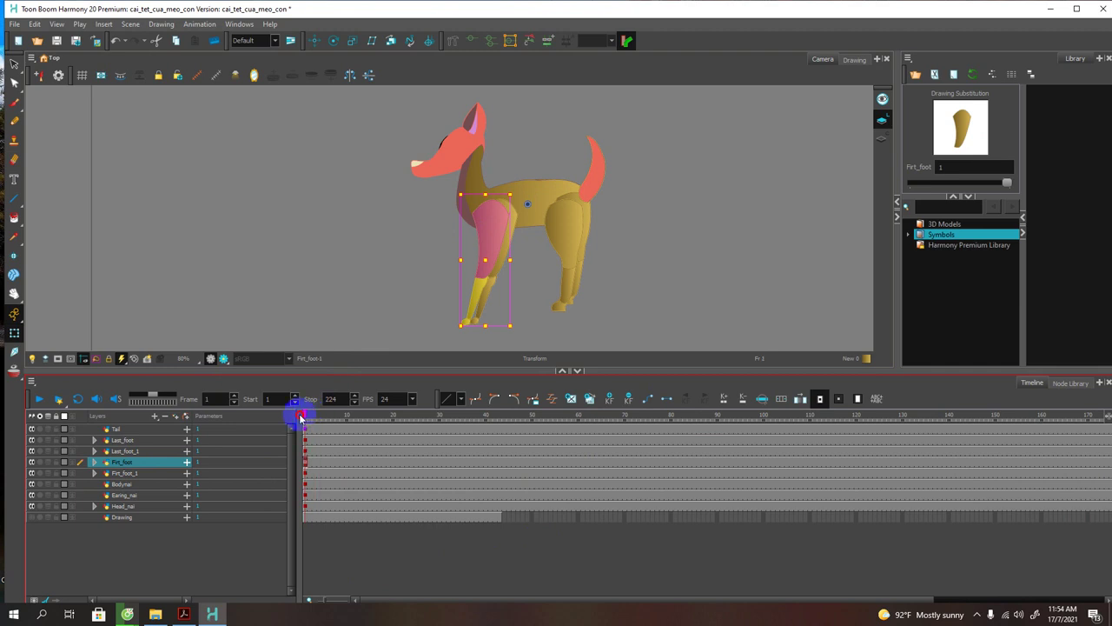
{"action": "left_click", "coordinate": [95, 473]}
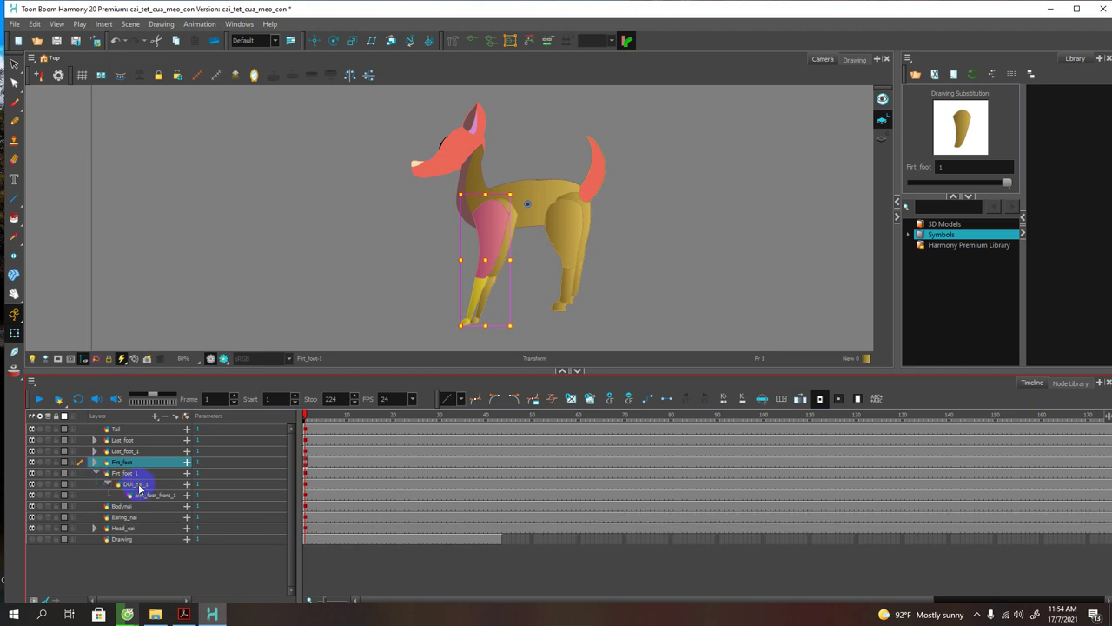
Step: Set the Bodynai layer's Pos z to 0.006 at frame 1, then collapse its parameters
{"action": "left_click", "coordinate": [186, 505]}
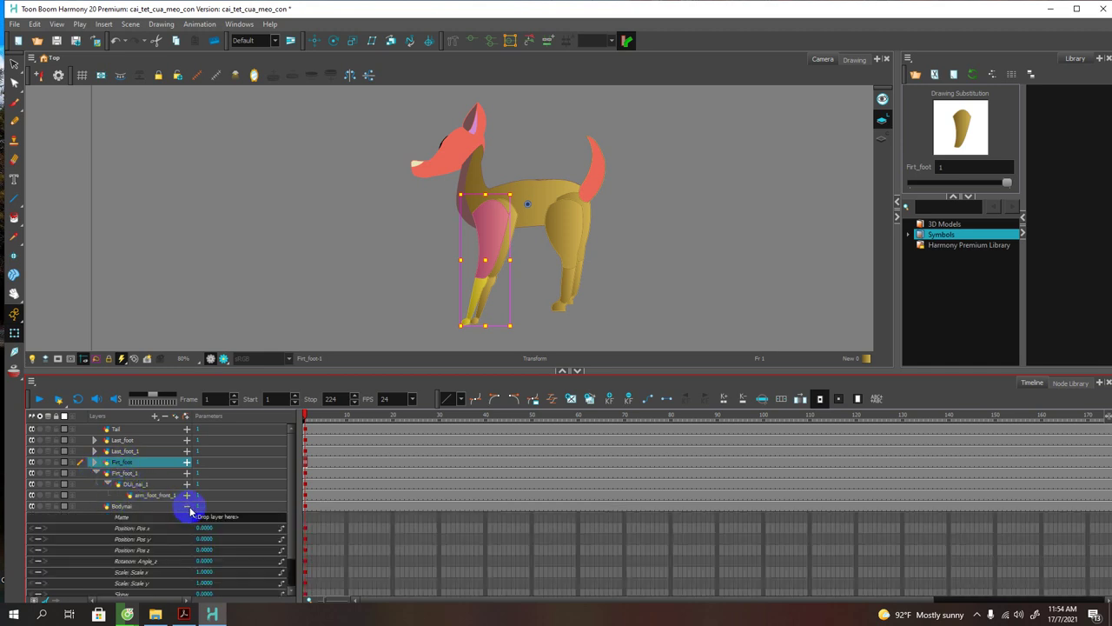
{"action": "scroll", "coordinate": [187, 508], "scroll_direction": "down", "scroll_amount": 1}
{"action": "left_click", "coordinate": [209, 530]}
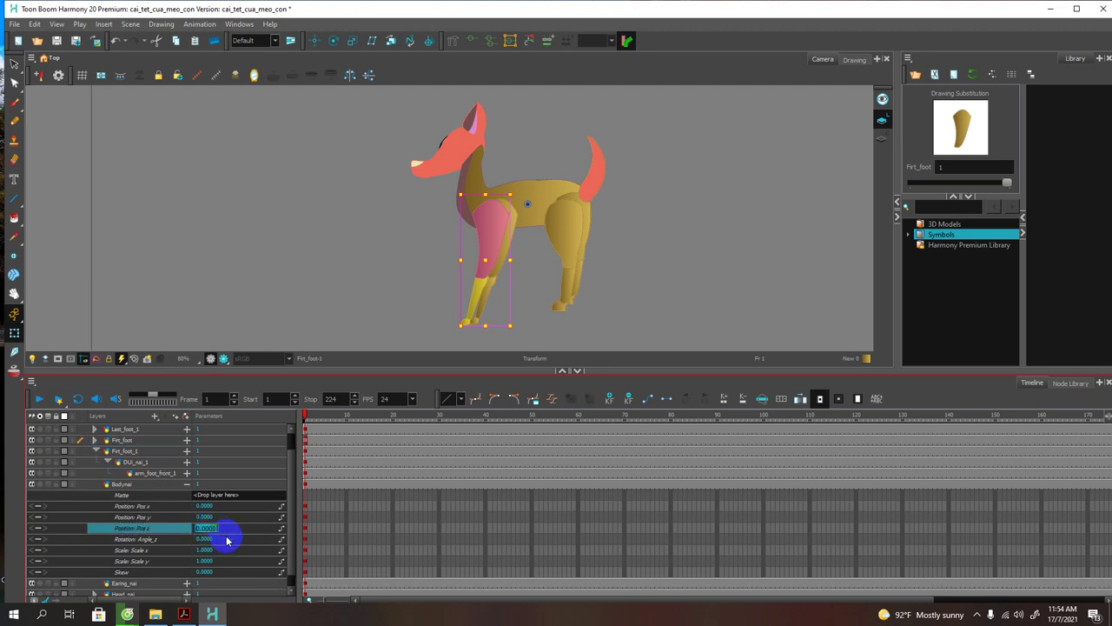
{"action": "key", "text": "BackSpace"}
{"action": "type", "text": "0.006"}
{"action": "key", "text": "Return"}
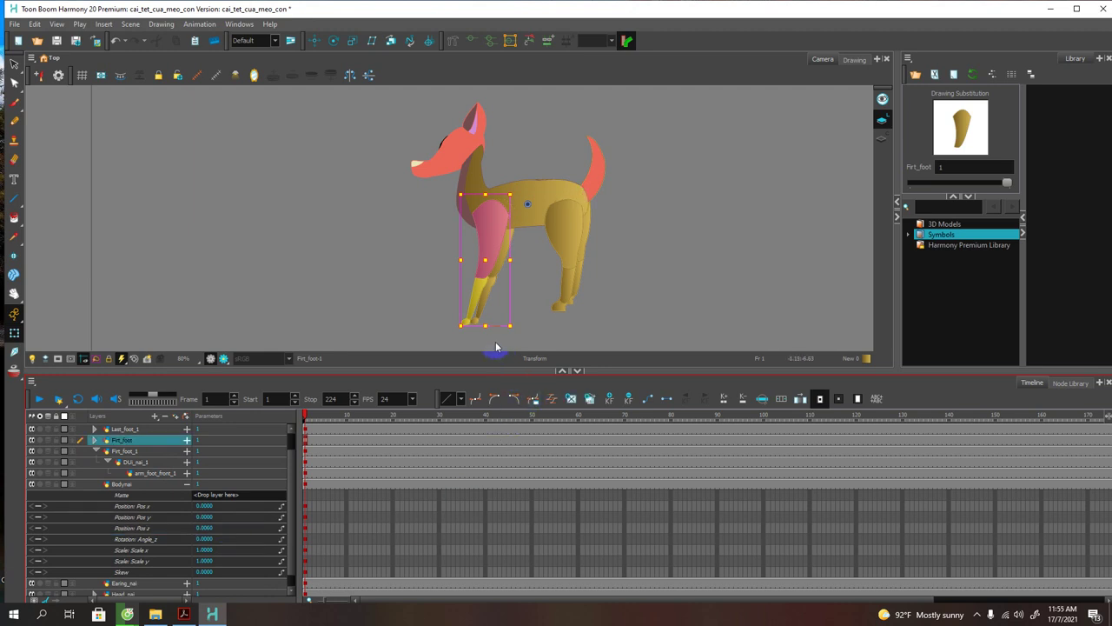
{"action": "left_click", "coordinate": [634, 269]}
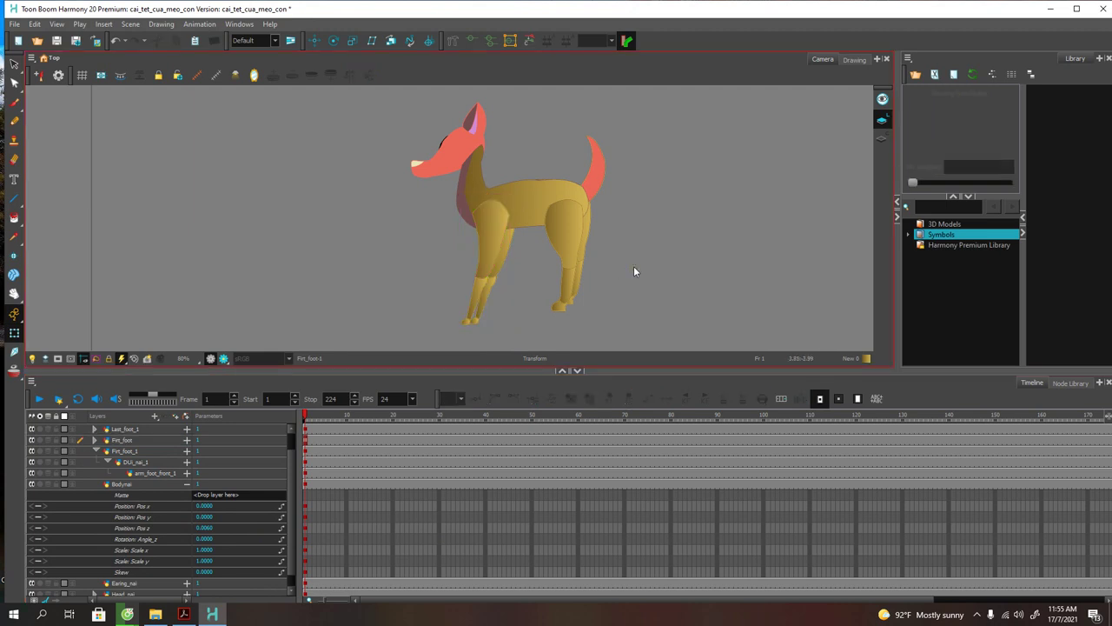
{"action": "left_click", "coordinate": [187, 485]}
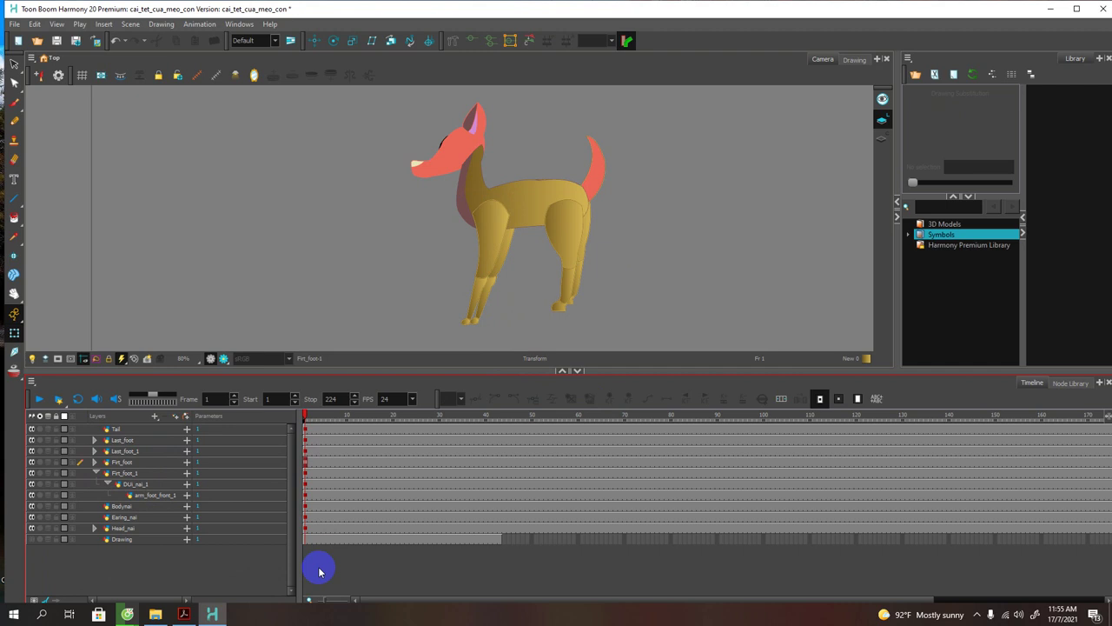
Step: Expand the Head_nai layer's children and set the Eye_nai layer's Pos z to 0.005
{"action": "mouse_move", "coordinate": [216, 422]}
{"action": "left_mouse_down"}
{"action": "mouse_move", "coordinate": [159, 467]}
{"action": "mouse_move", "coordinate": [112, 478]}
{"action": "mouse_move", "coordinate": [126, 470]}
{"action": "mouse_move", "coordinate": [122, 514]}
{"action": "mouse_move", "coordinate": [110, 504]}
{"action": "mouse_move", "coordinate": [114, 454]}
{"action": "mouse_move", "coordinate": [106, 484]}
{"action": "mouse_move", "coordinate": [117, 535]}
{"action": "left_mouse_up"}
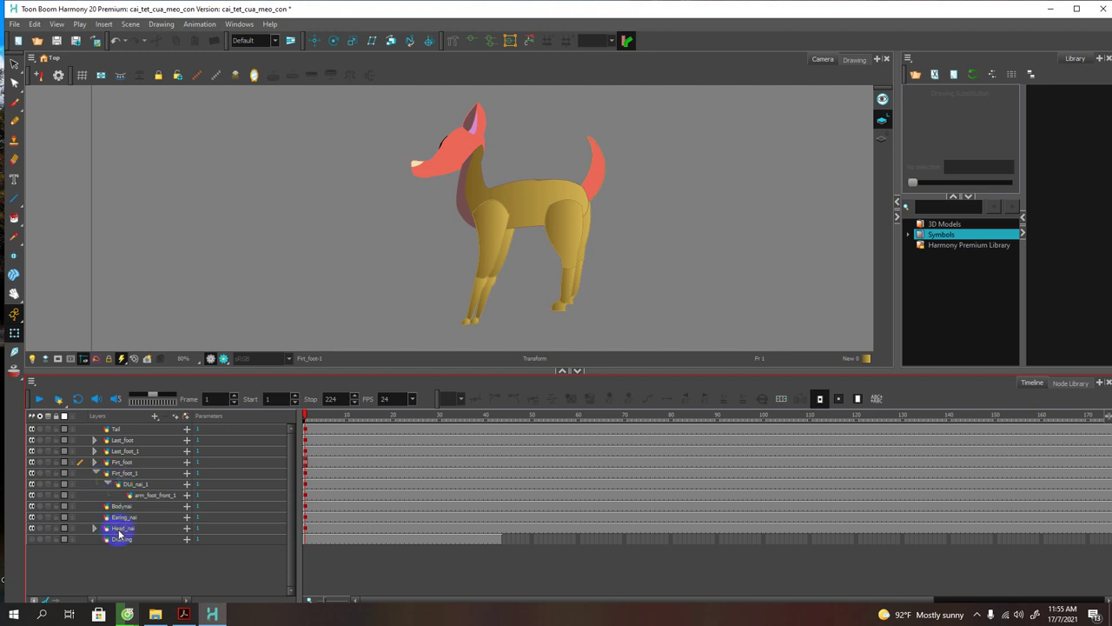
{"action": "left_click", "coordinate": [119, 528]}
{"action": "left_click", "coordinate": [93, 528]}
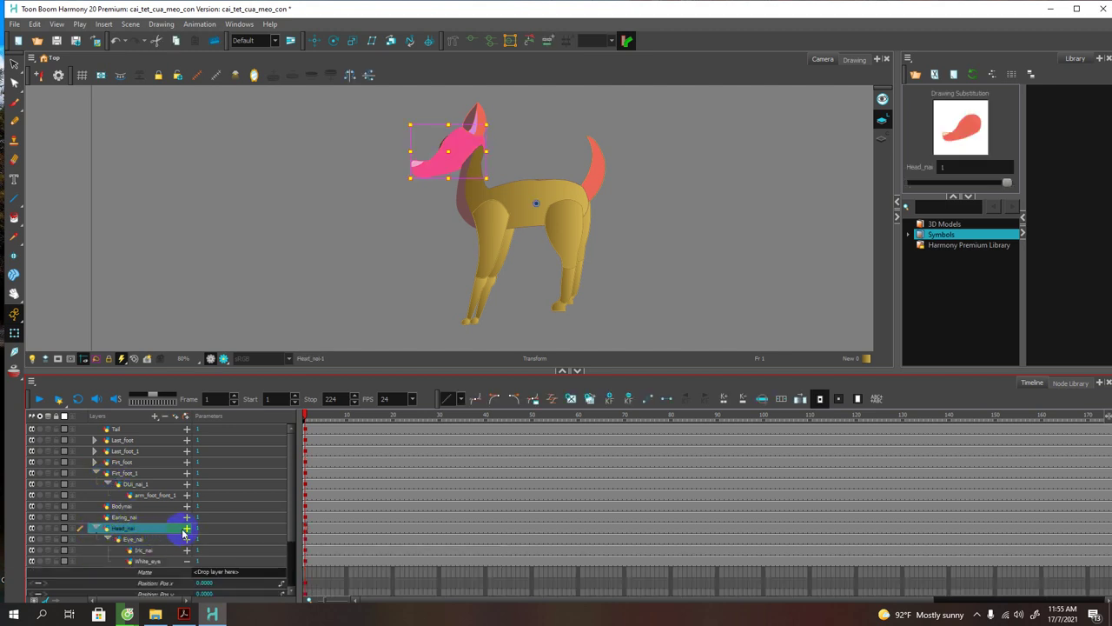
{"action": "scroll", "coordinate": [185, 530], "scroll_direction": "down", "scroll_amount": 3}
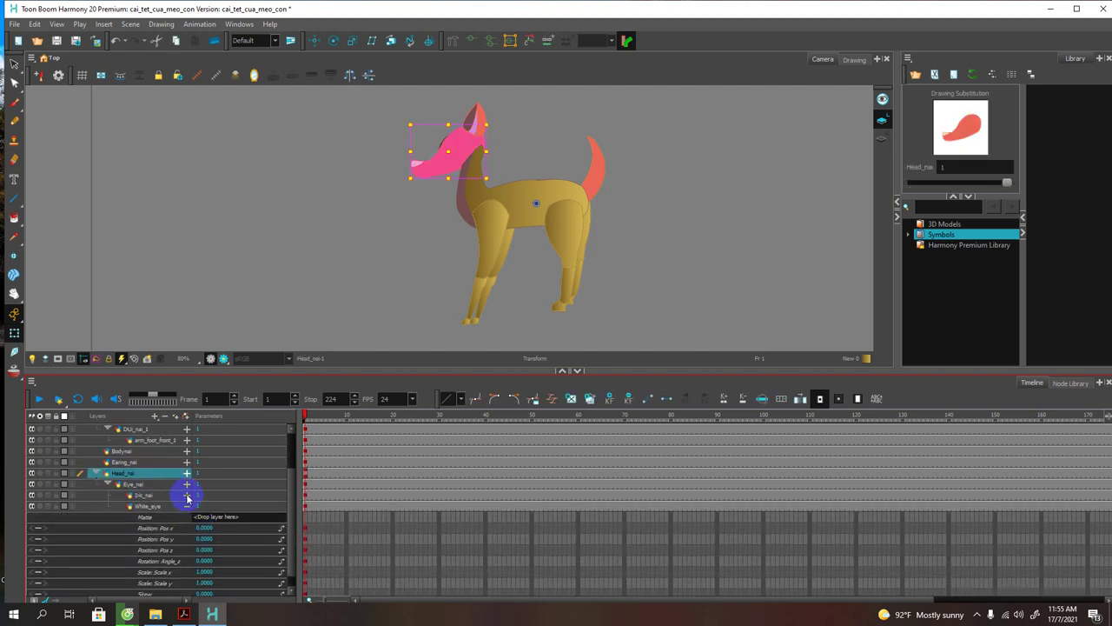
{"action": "left_click", "coordinate": [185, 484]}
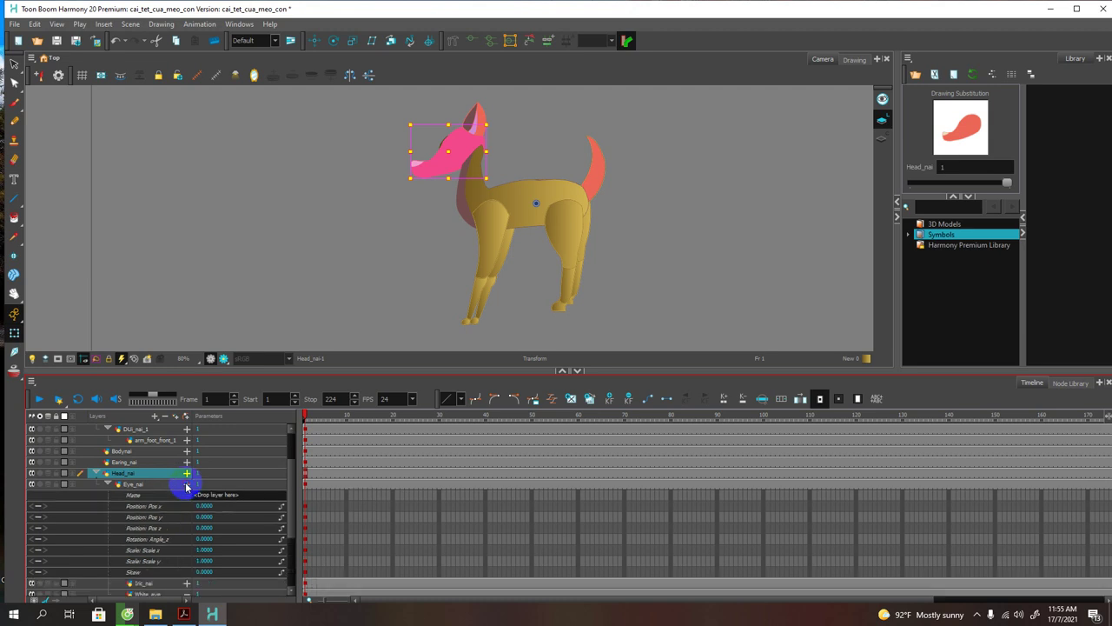
{"action": "left_click", "coordinate": [206, 529]}
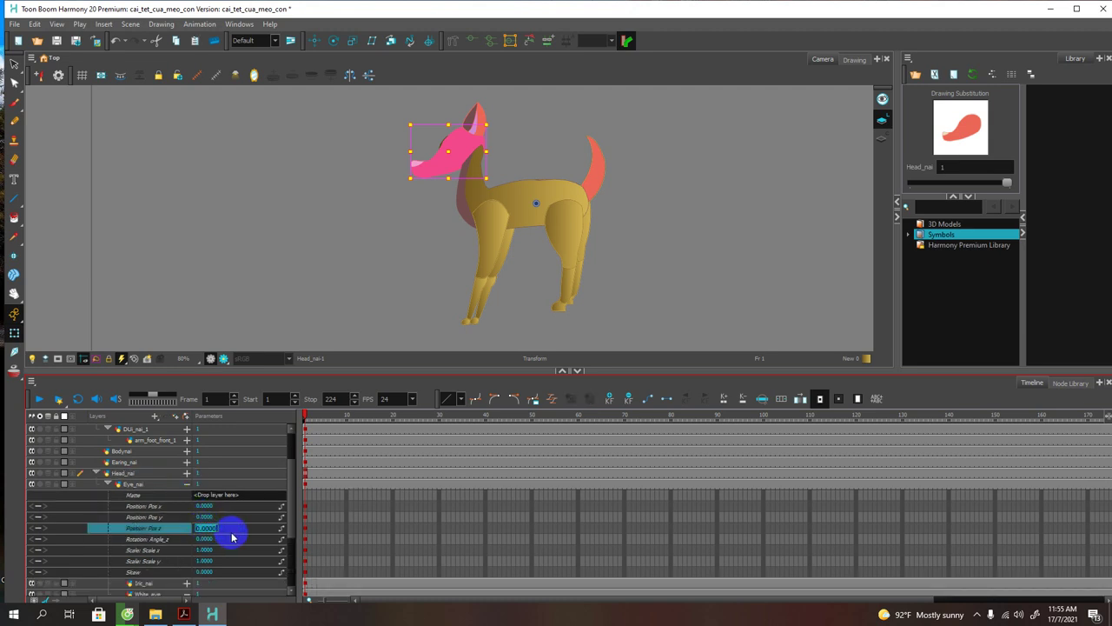
{"action": "key", "text": "BackSpace"}
{"action": "type", "text": "0.005"}
{"action": "key", "text": "Return"}
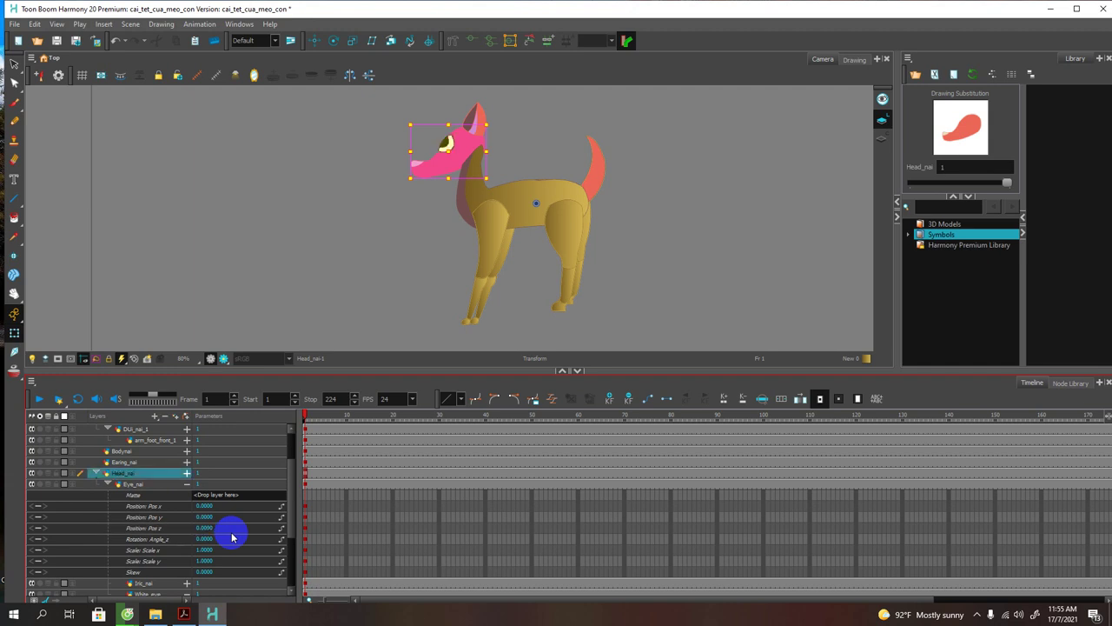
{"action": "left_click", "coordinate": [188, 486]}
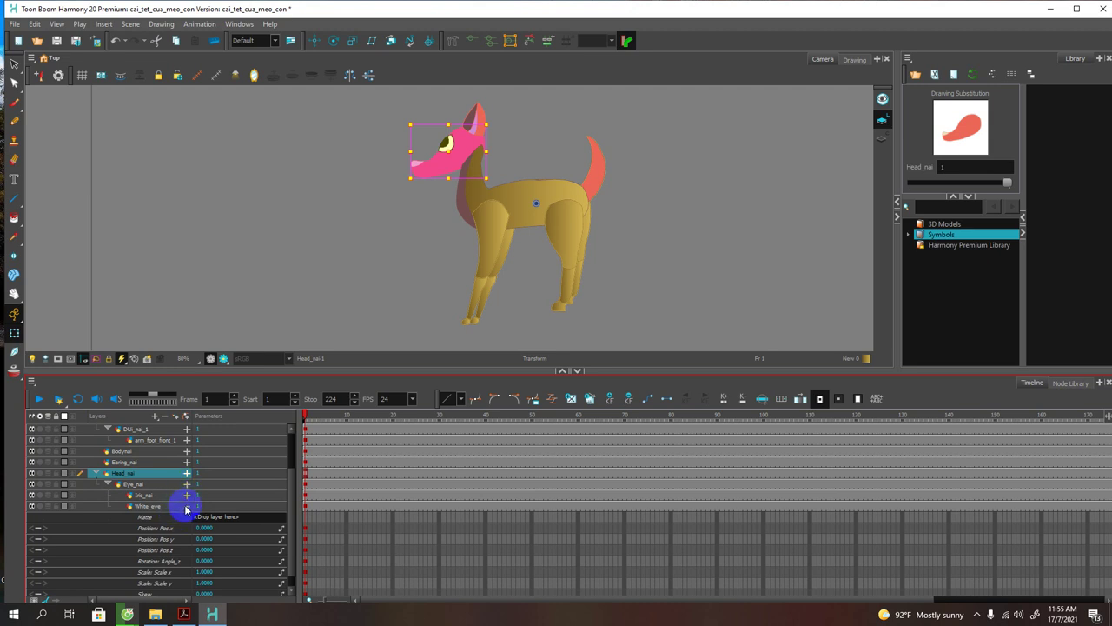
Step: Set the White_eye layer's Pos z to 0.007 and collapse its parameters
{"action": "scroll", "coordinate": [202, 548], "scroll_direction": "down", "scroll_amount": 1}
{"action": "double_click", "coordinate": [207, 537]}
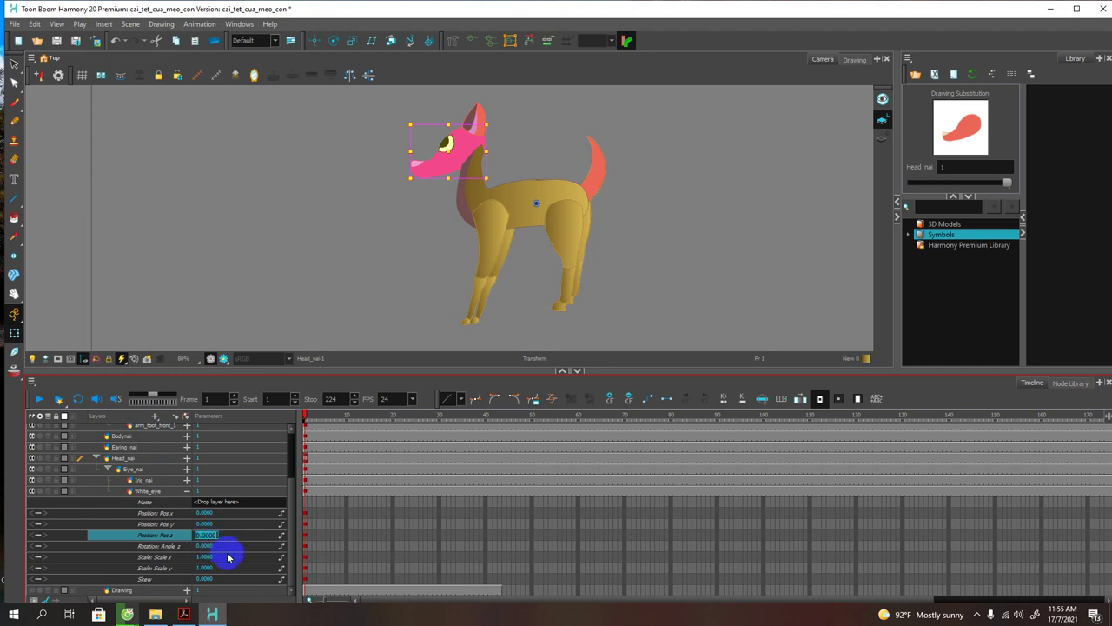
{"action": "key", "text": "BackSpace"}
{"action": "key", "text": "Return"}
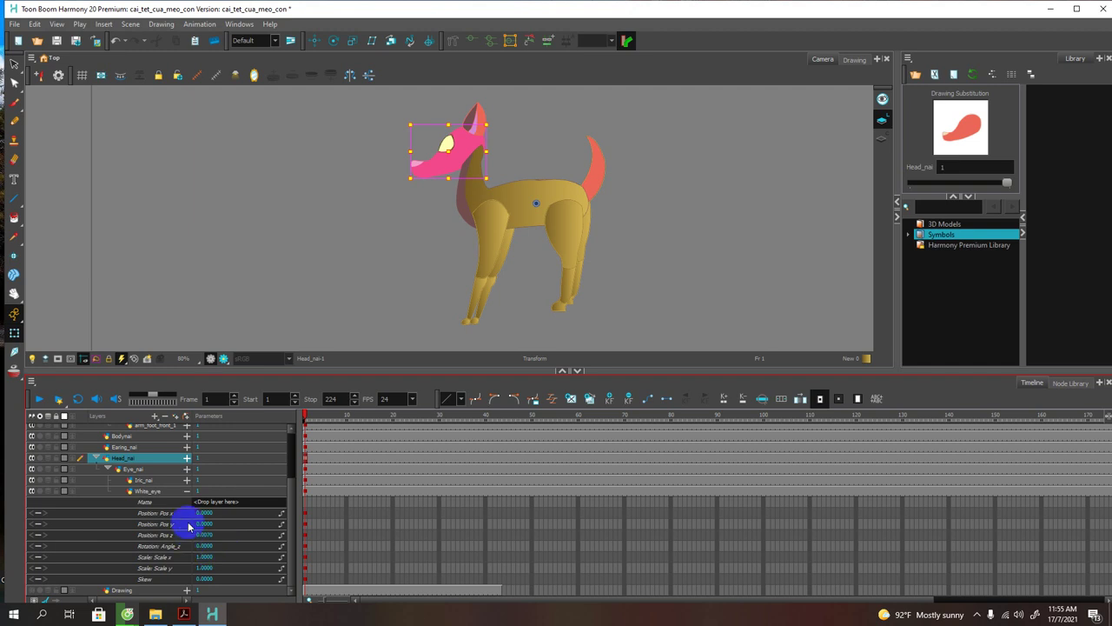
{"action": "left_click", "coordinate": [186, 491]}
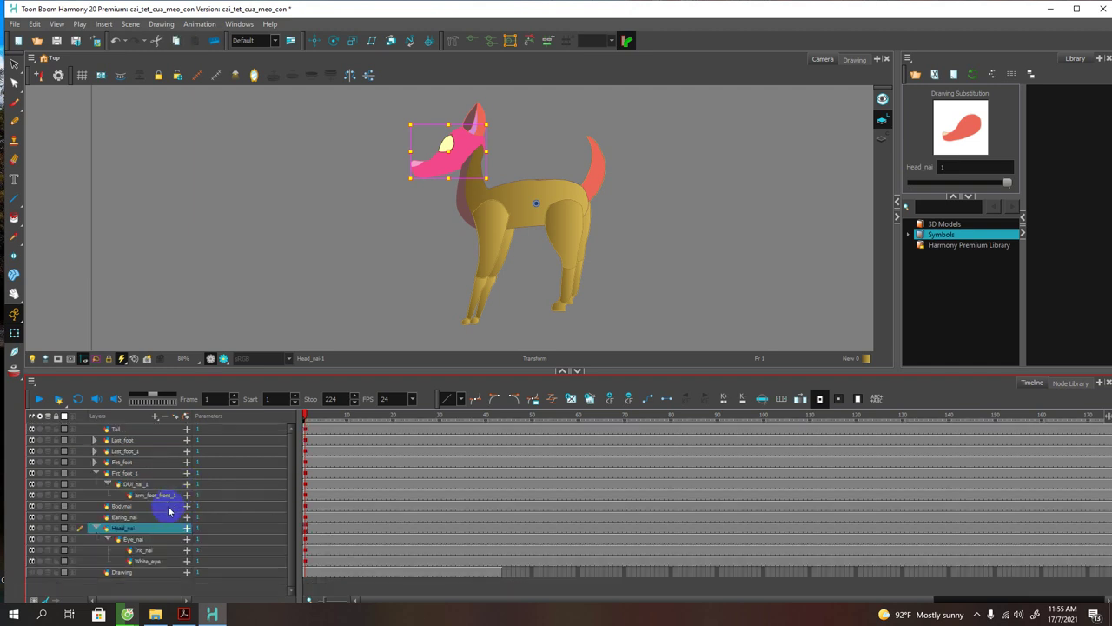
Step: Set the Pos z of the iris layer under Eye_nai to 0.008 and collapse its parameters
{"action": "left_click", "coordinate": [187, 551]}
{"action": "scroll", "coordinate": [182, 558], "scroll_direction": "down", "scroll_amount": 2}
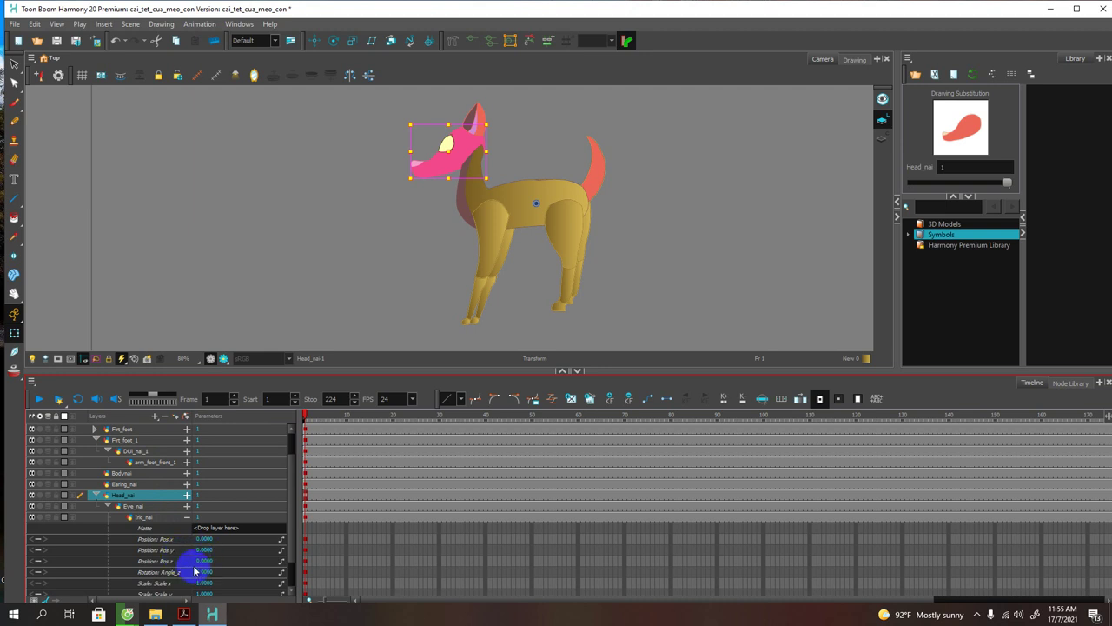
{"action": "scroll", "coordinate": [197, 560], "scroll_direction": "down", "scroll_amount": 2}
{"action": "left_click", "coordinate": [206, 550]}
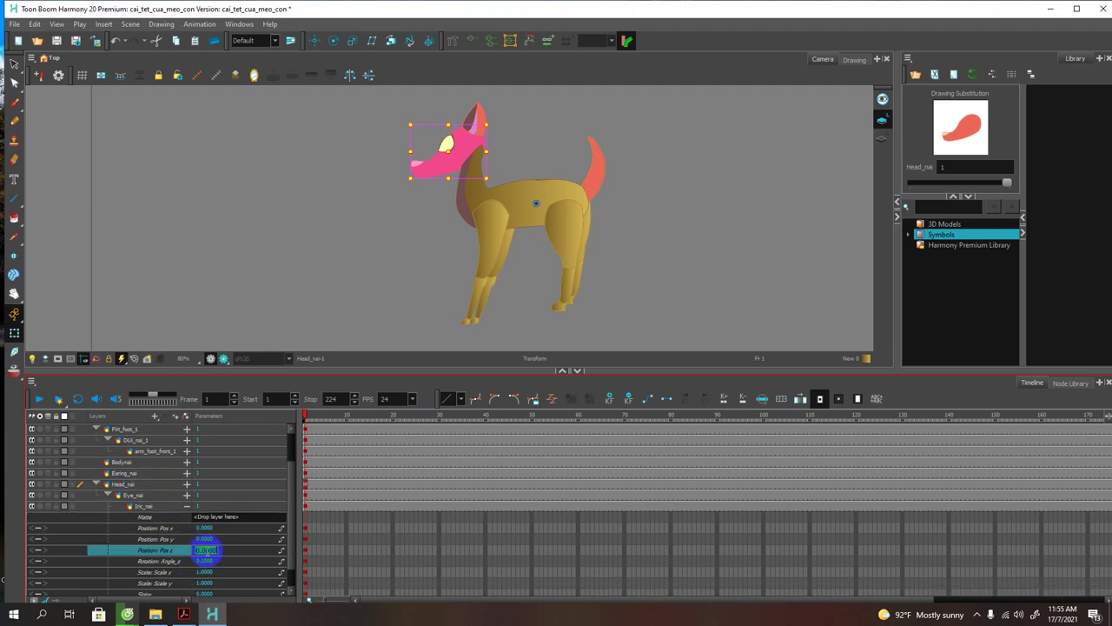
{"action": "key", "text": "BackSpace"}
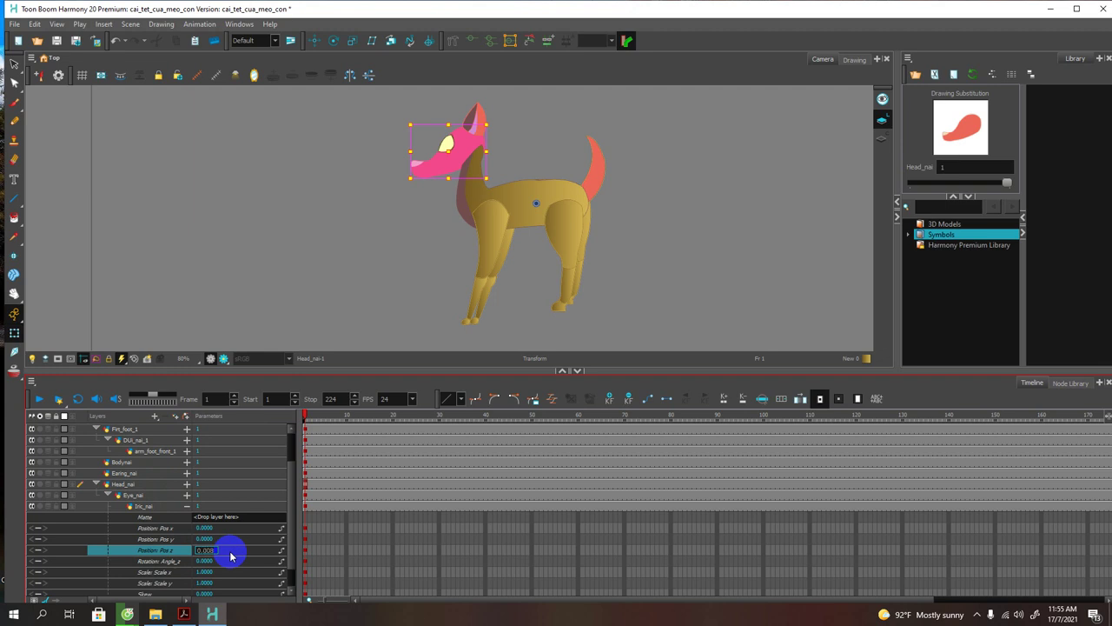
{"action": "type", "text": "0.008"}
{"action": "key", "text": "Return"}
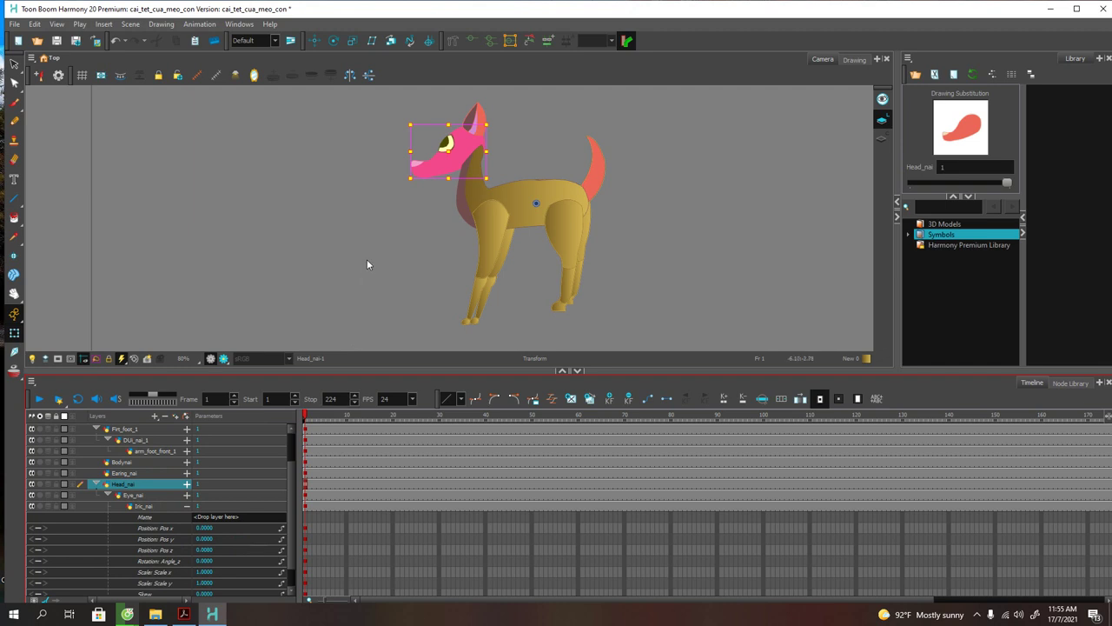
{"action": "left_click", "coordinate": [365, 261]}
{"action": "left_click", "coordinate": [476, 131]}
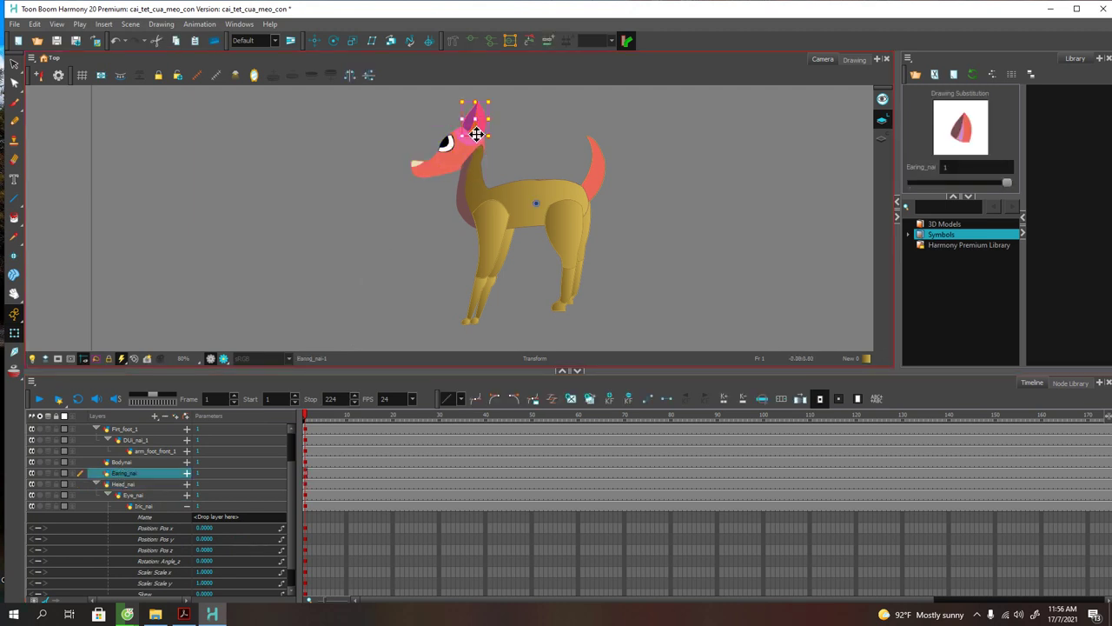
{"action": "left_click", "coordinate": [388, 267]}
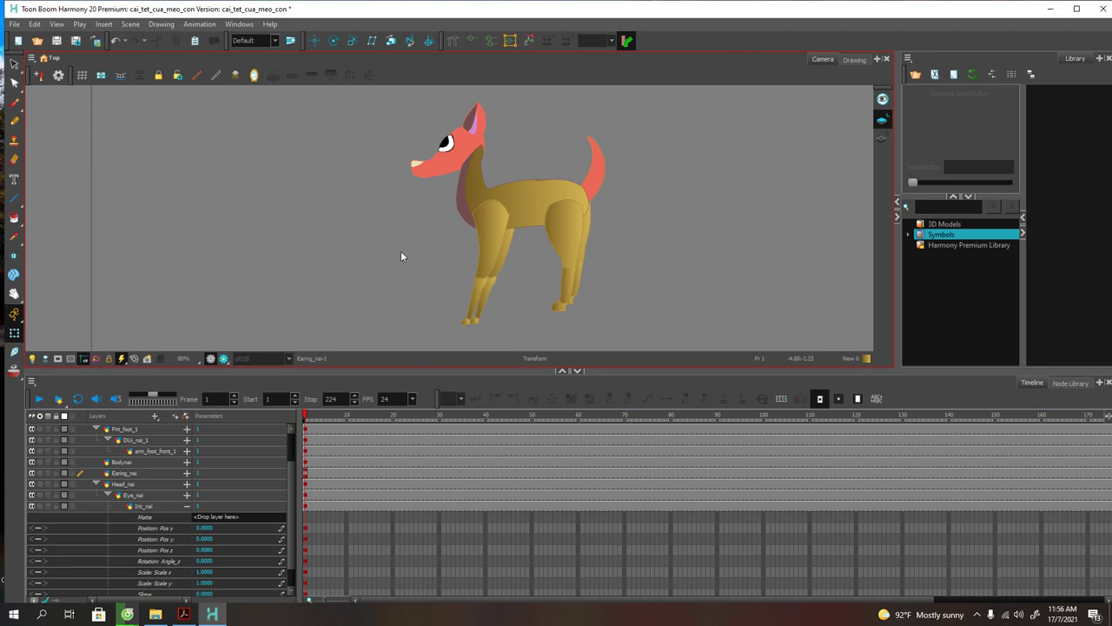
{"action": "left_click", "coordinate": [188, 507]}
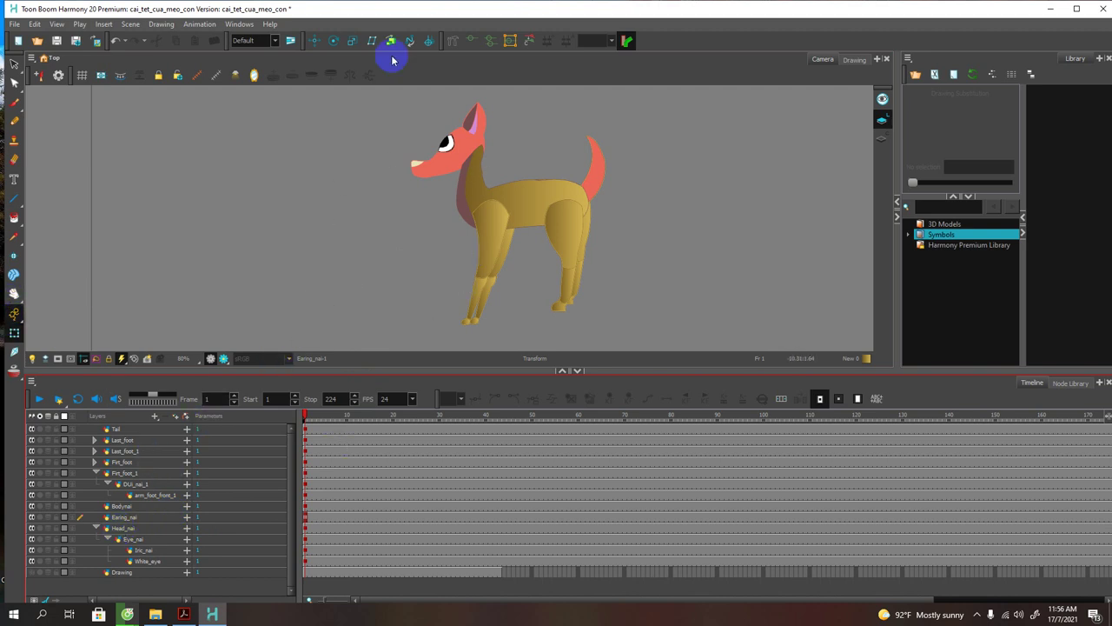
Step: Activate the Rigging tool for the Firt_foot layer and open the Tool Properties view
{"action": "left_click", "coordinate": [490, 237]}
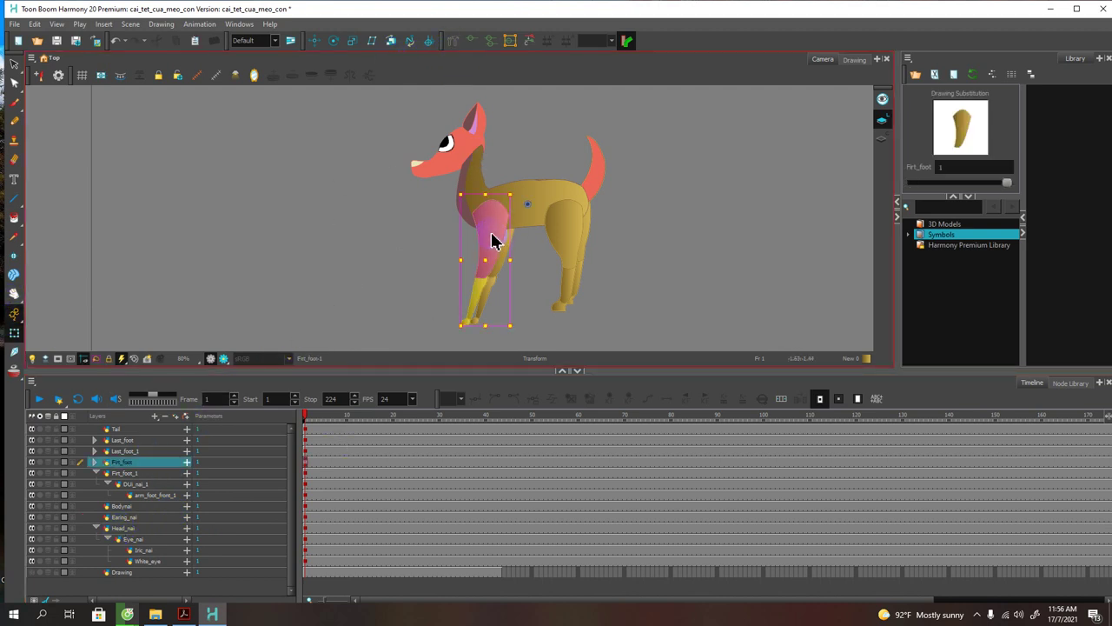
{"action": "left_click", "coordinate": [453, 41]}
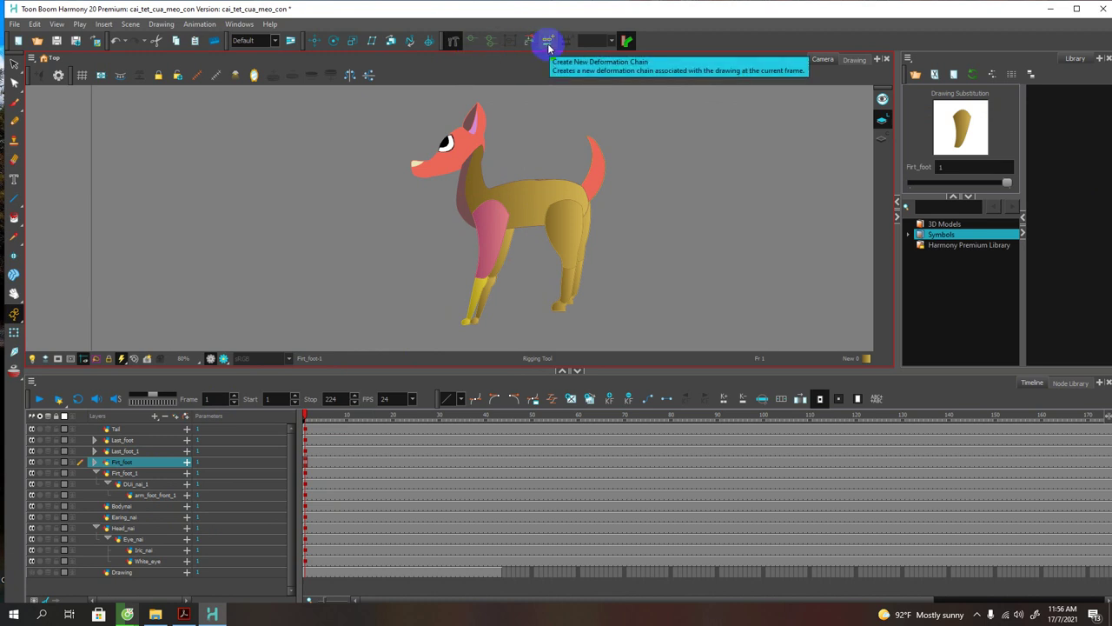
{"action": "left_click", "coordinate": [239, 23]}
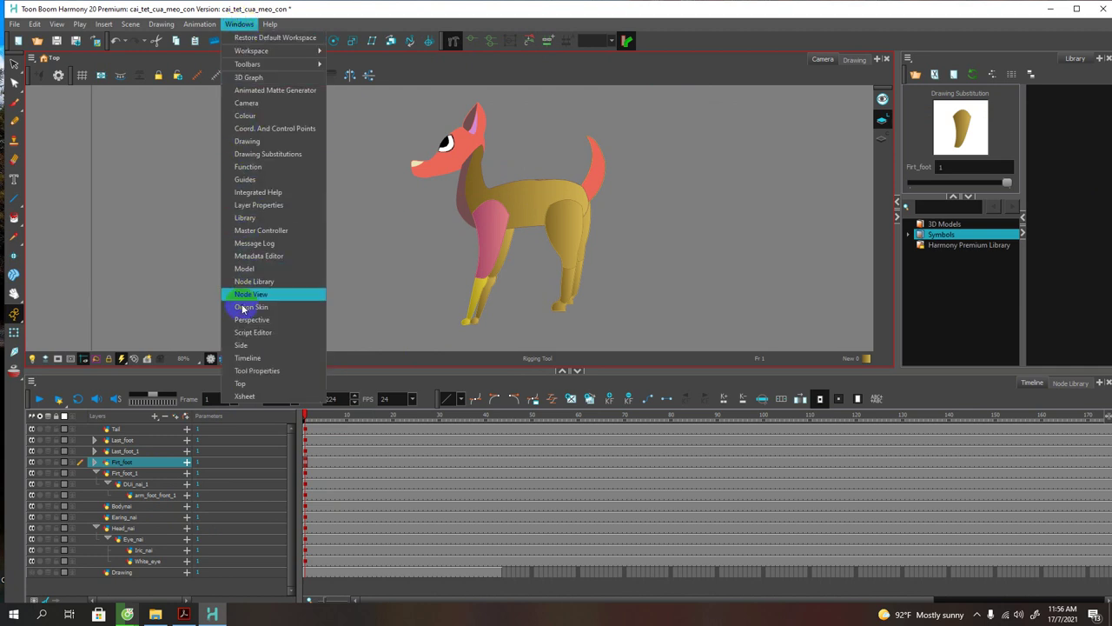
{"action": "left_click", "coordinate": [248, 373]}
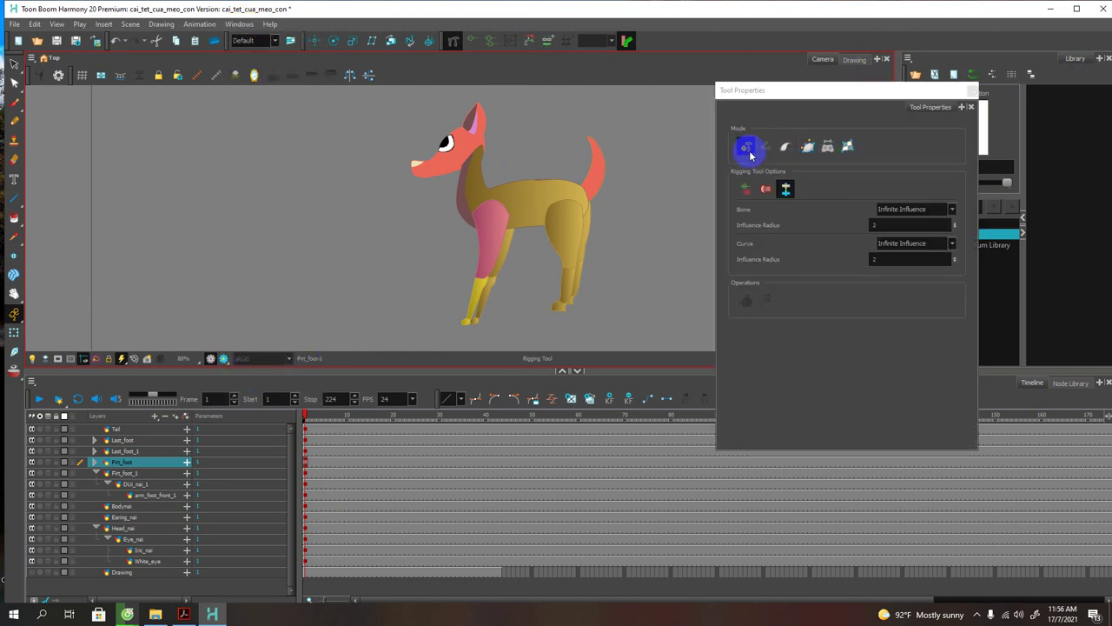
Step: Create a bone chain on the Firt_foot layer running from the shoulder through the knee to the hoof
{"action": "left_click", "coordinate": [490, 210]}
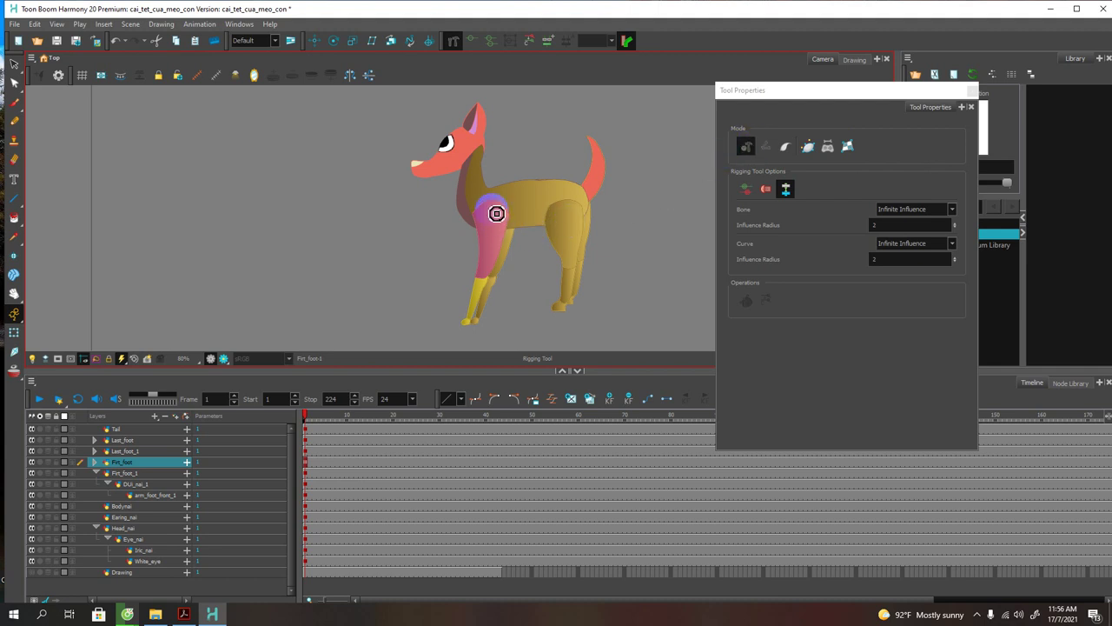
{"action": "left_click", "coordinate": [482, 278]}
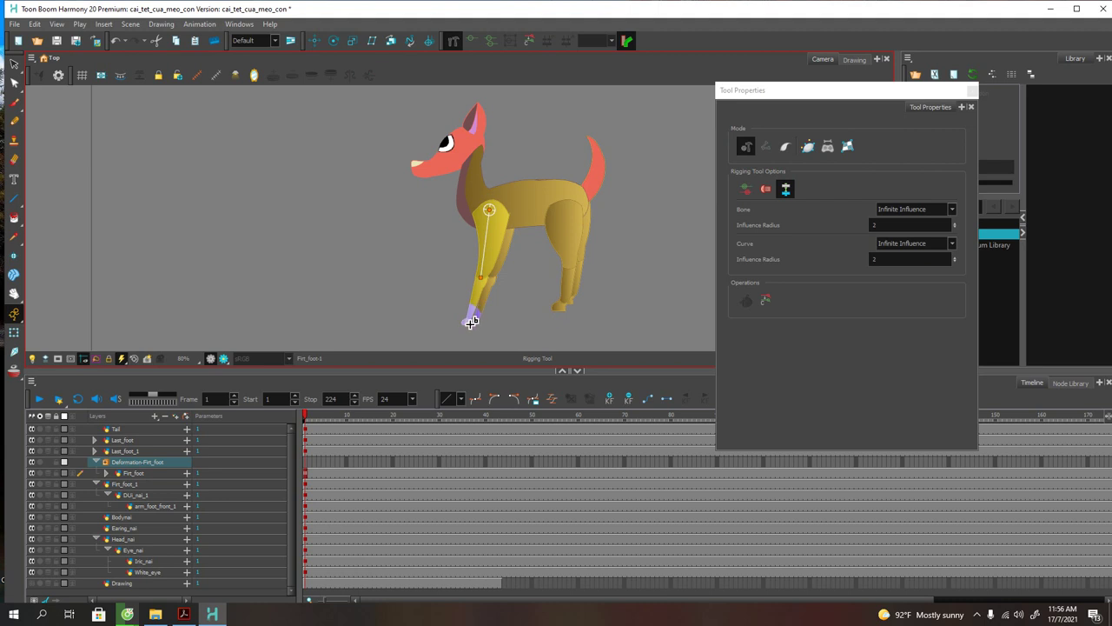
{"action": "left_click", "coordinate": [469, 321]}
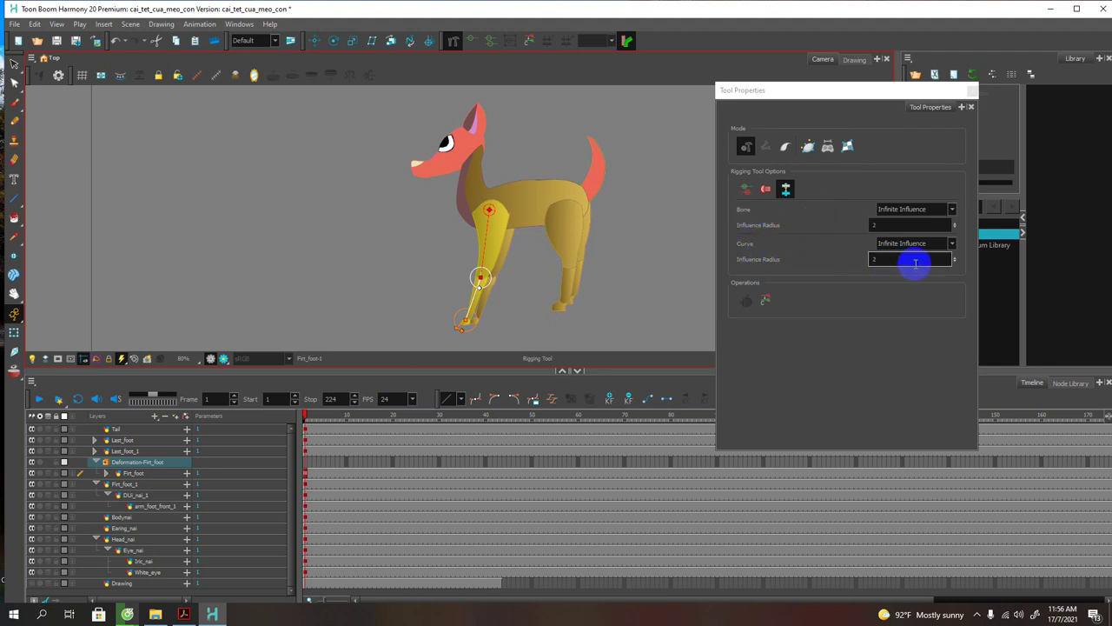
{"action": "left_click", "coordinate": [954, 257]}
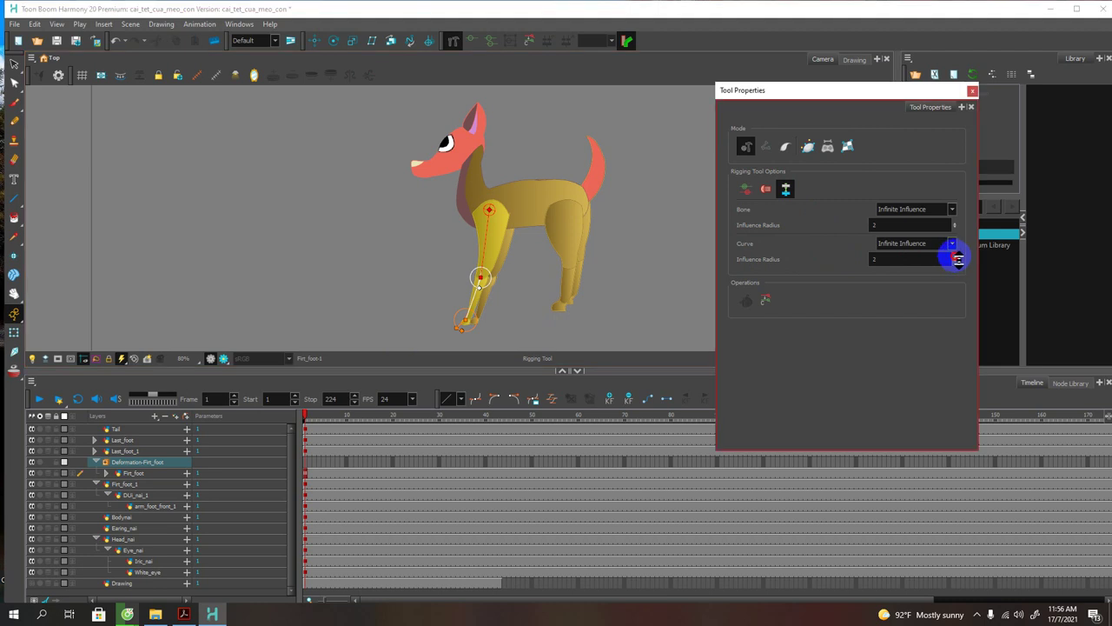
{"action": "left_click_drag", "start_coordinate": [958, 258], "coordinate": [958, 251]}
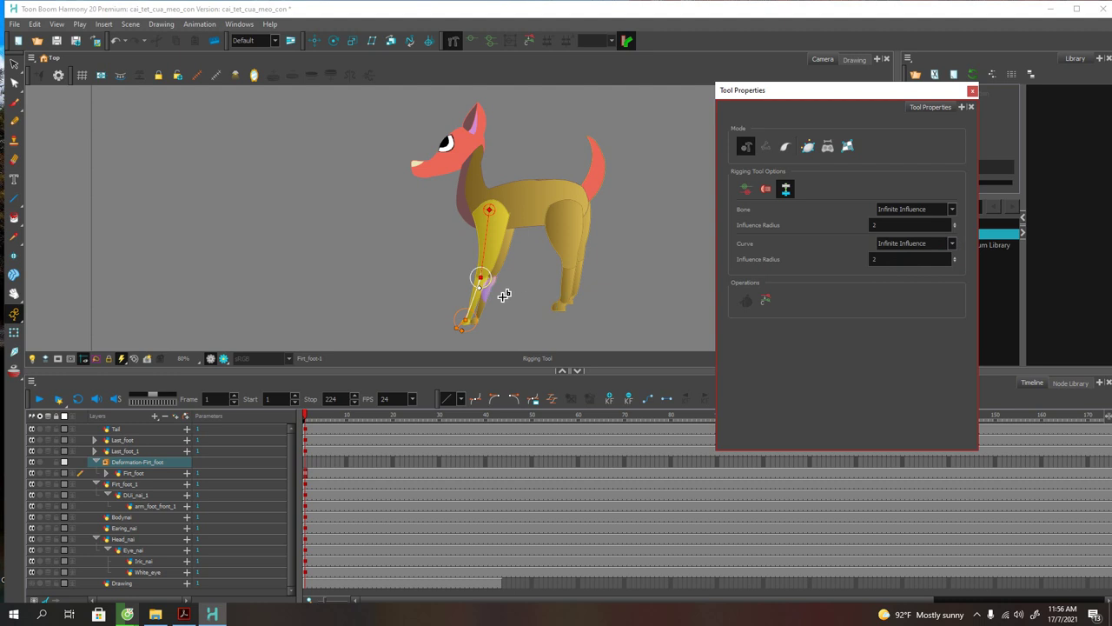
Step: Move the Firt_foot leg toward the deer's rear by its shoulder deformation point using the Transform tool
{"action": "left_click", "coordinate": [13, 332]}
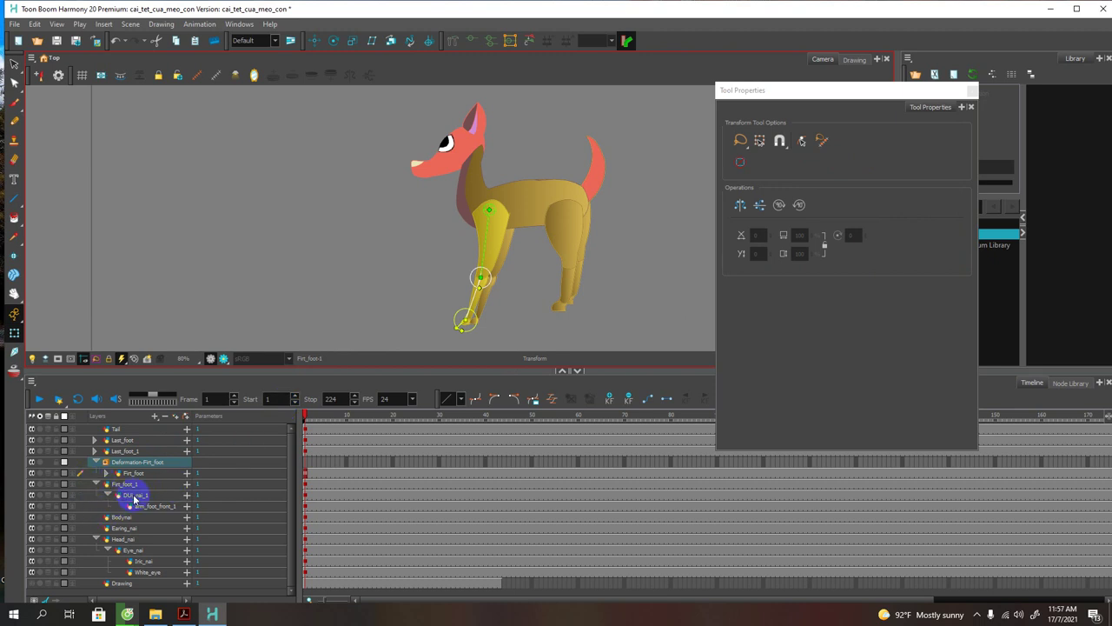
{"action": "left_click", "coordinate": [127, 485]}
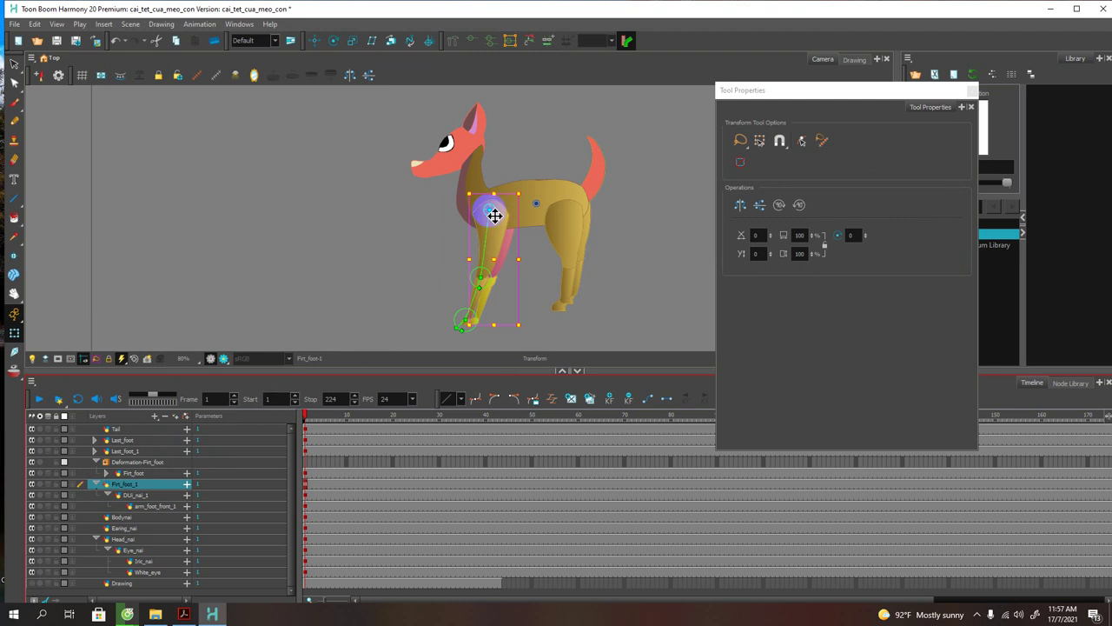
{"action": "left_click_drag", "start_coordinate": [494, 216], "coordinate": [524, 215]}
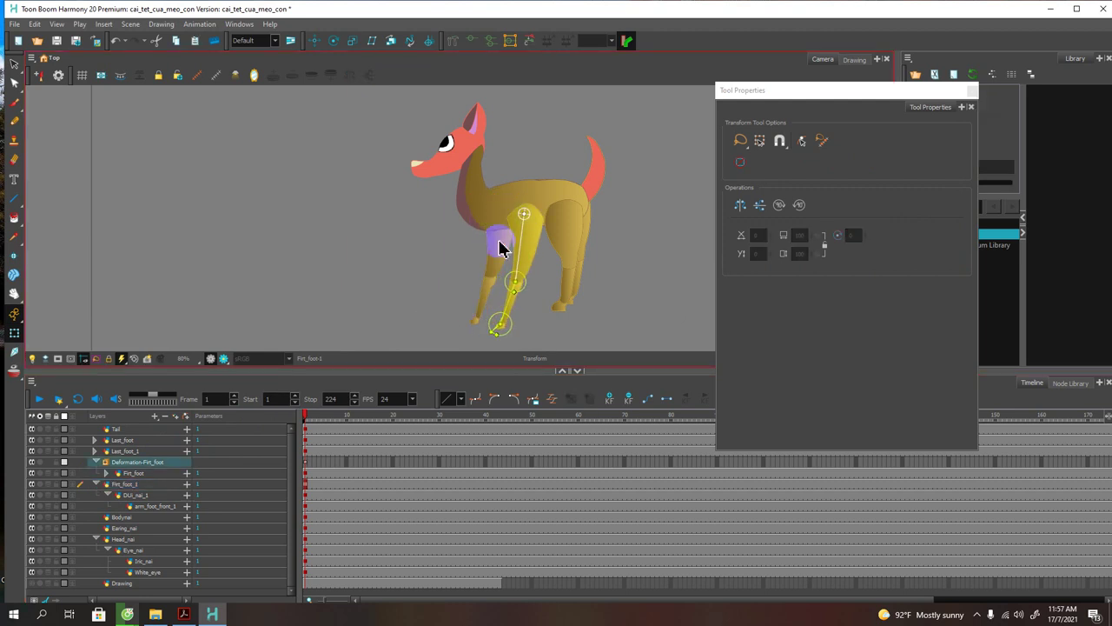
Step: Rig the Firt_foot_1 layer with a bone chain from shoulder through knee to hoof, and collapse both front-leg deformation groups
{"action": "left_click", "coordinate": [500, 247]}
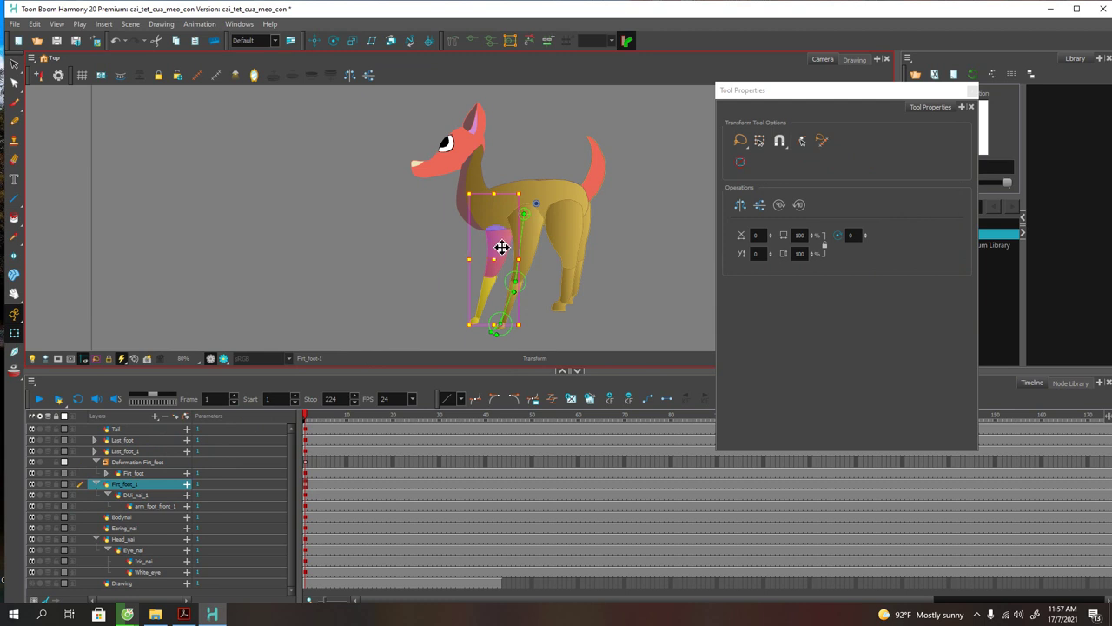
{"action": "left_click", "coordinate": [64, 462]}
{"action": "left_click", "coordinate": [449, 41]}
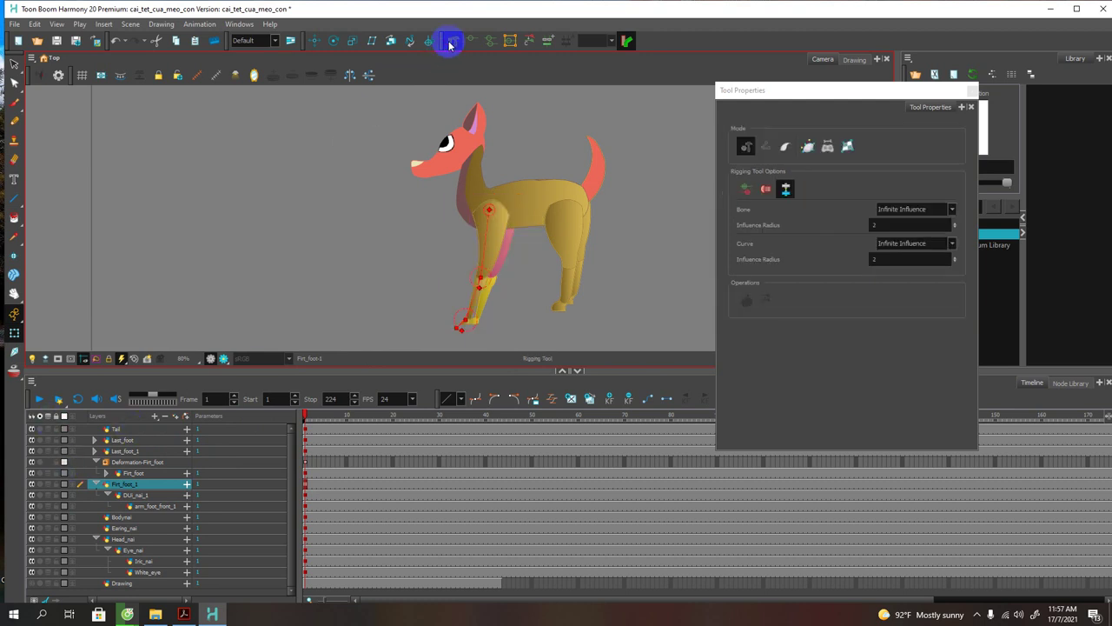
{"action": "left_click", "coordinate": [518, 205]}
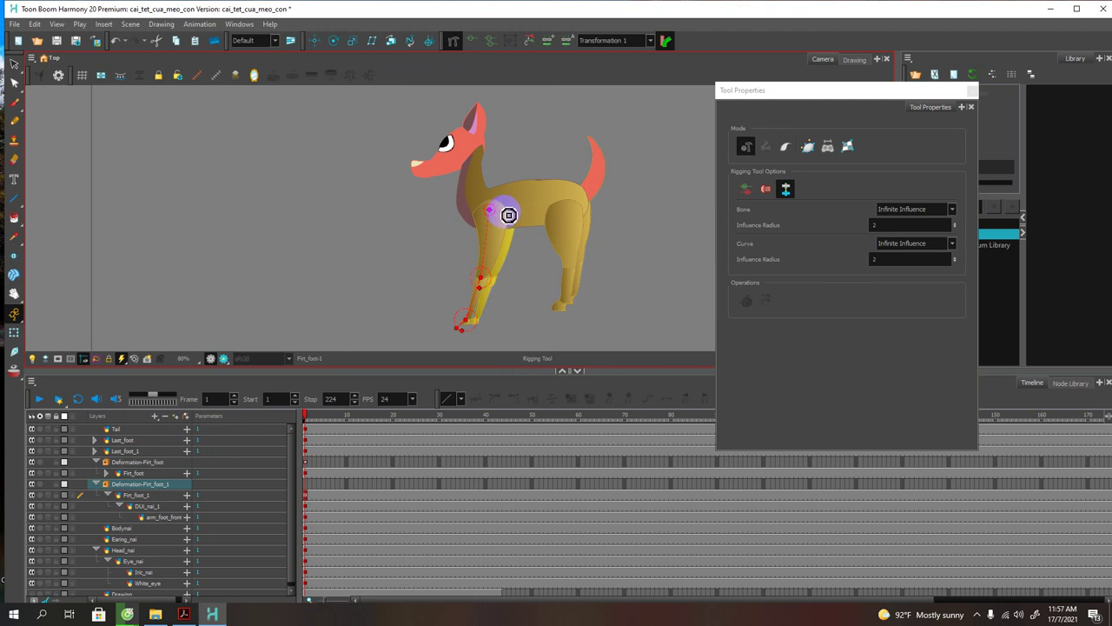
{"action": "left_click", "coordinate": [497, 279]}
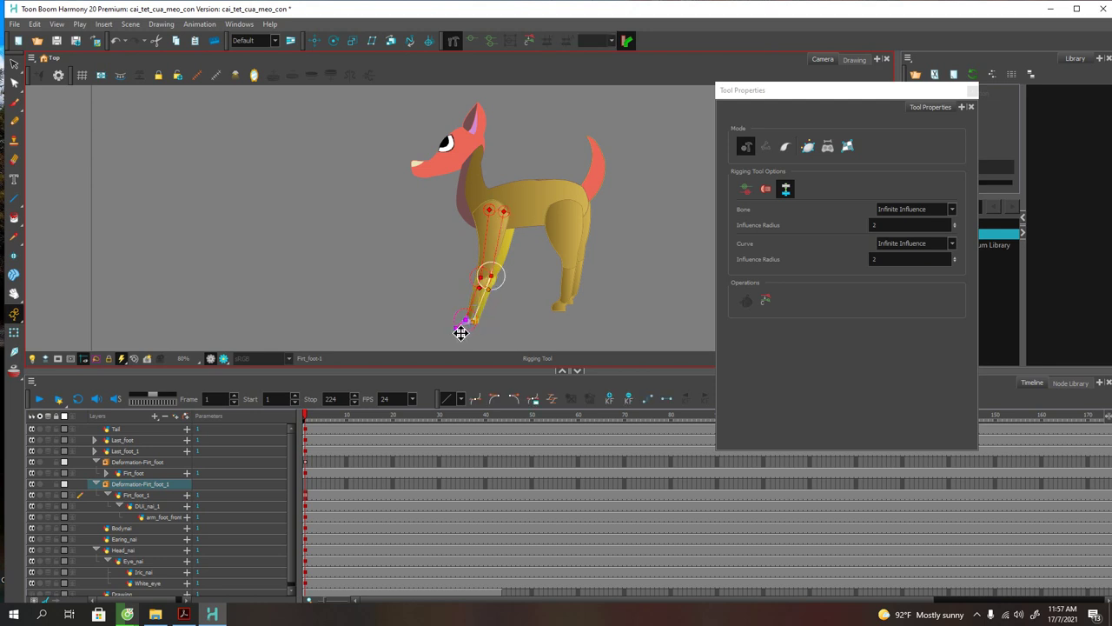
{"action": "left_click", "coordinate": [464, 323]}
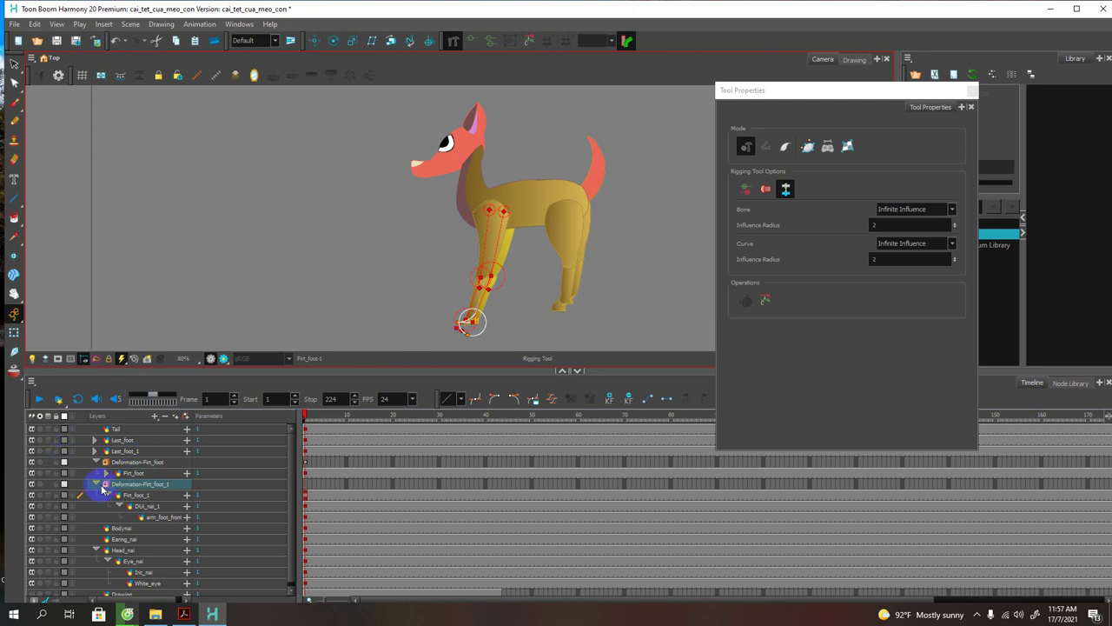
{"action": "left_click", "coordinate": [96, 484]}
{"action": "left_click", "coordinate": [96, 461]}
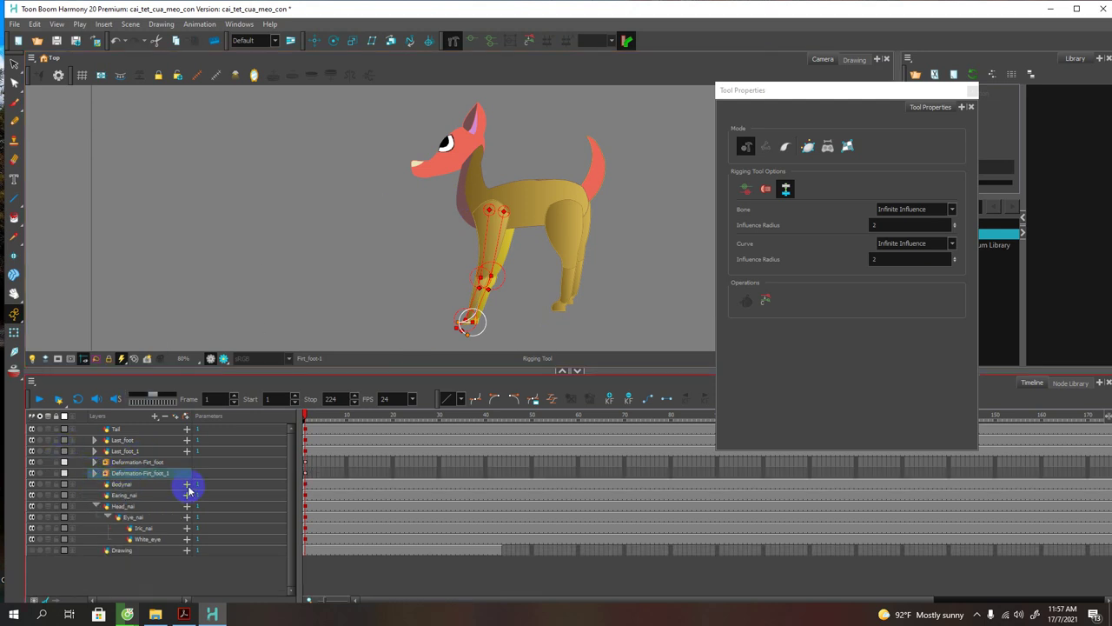
Step: Create a new deformation chain for the Last_foot layer, place its bones from hip through knee to hoof, and collapse its group
{"action": "left_click", "coordinate": [122, 441]}
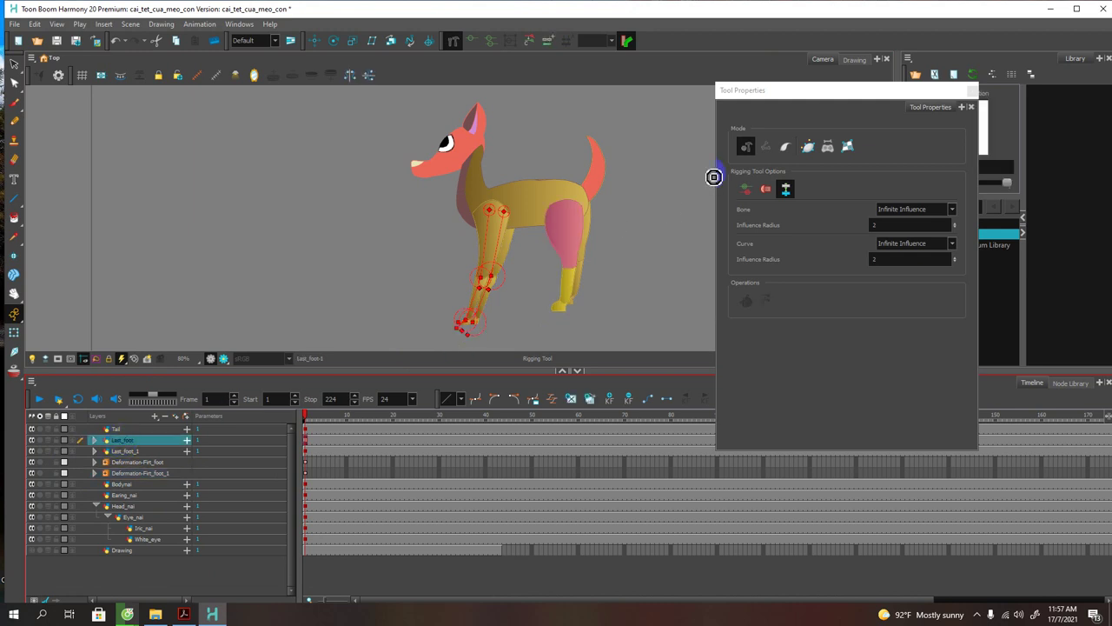
{"action": "left_click", "coordinate": [547, 42]}
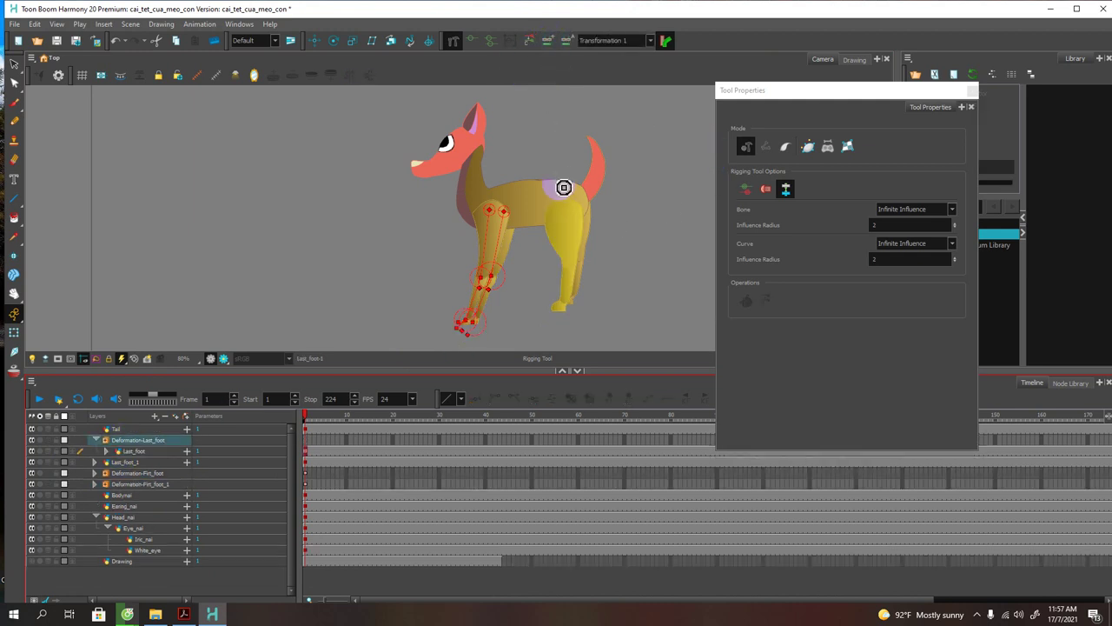
{"action": "left_click_drag", "start_coordinate": [569, 210], "coordinate": [562, 303]}
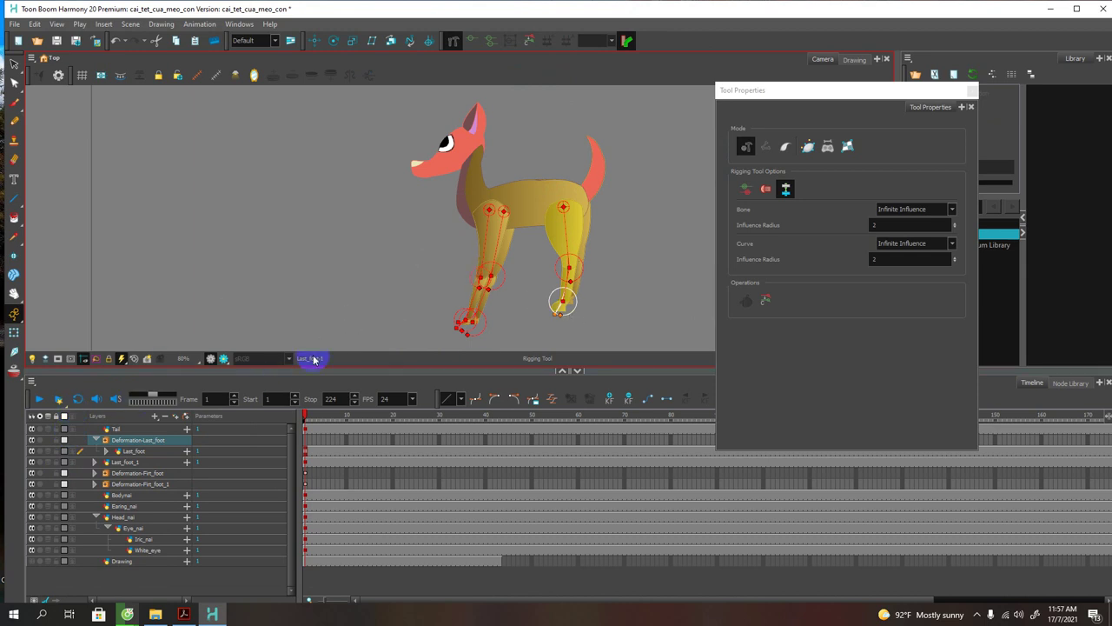
{"action": "left_click", "coordinate": [95, 440]}
Step: Rig the Last_foot_1 layer with a bone chain running from the hip down through the leg joints to the hoof
{"action": "left_click", "coordinate": [127, 474]}
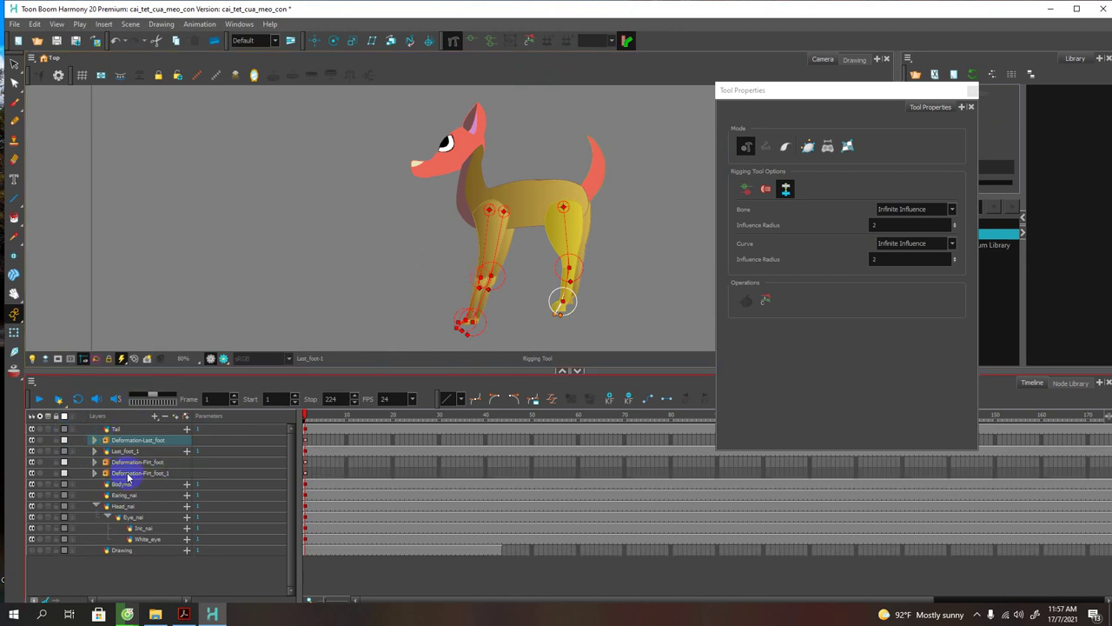
{"action": "left_click", "coordinate": [120, 452]}
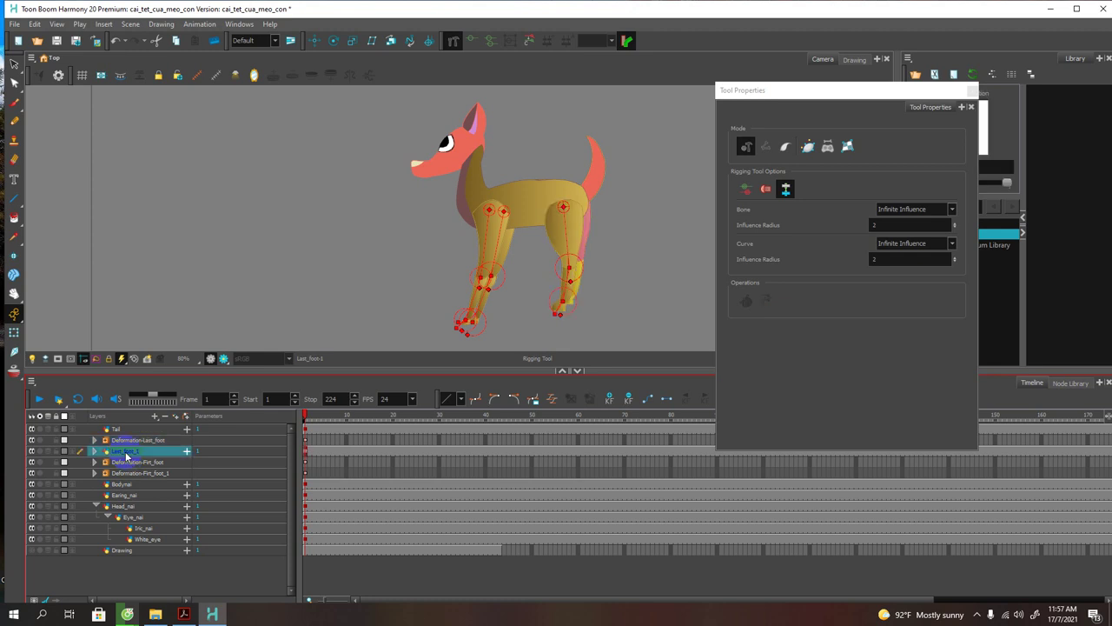
{"action": "left_click", "coordinate": [579, 210]}
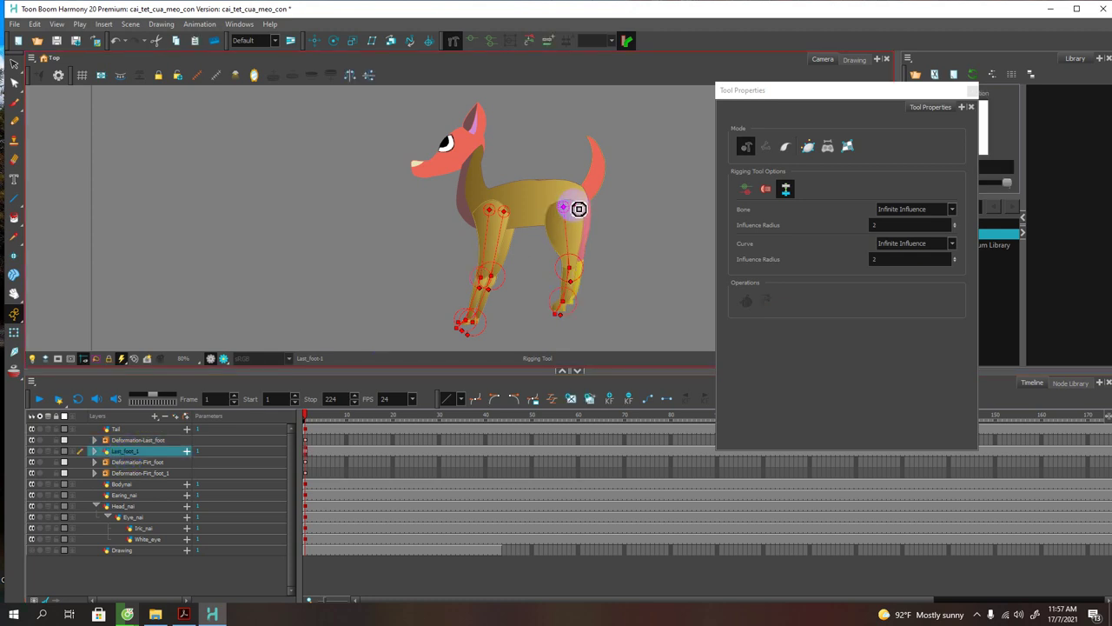
{"action": "left_click", "coordinate": [582, 267]}
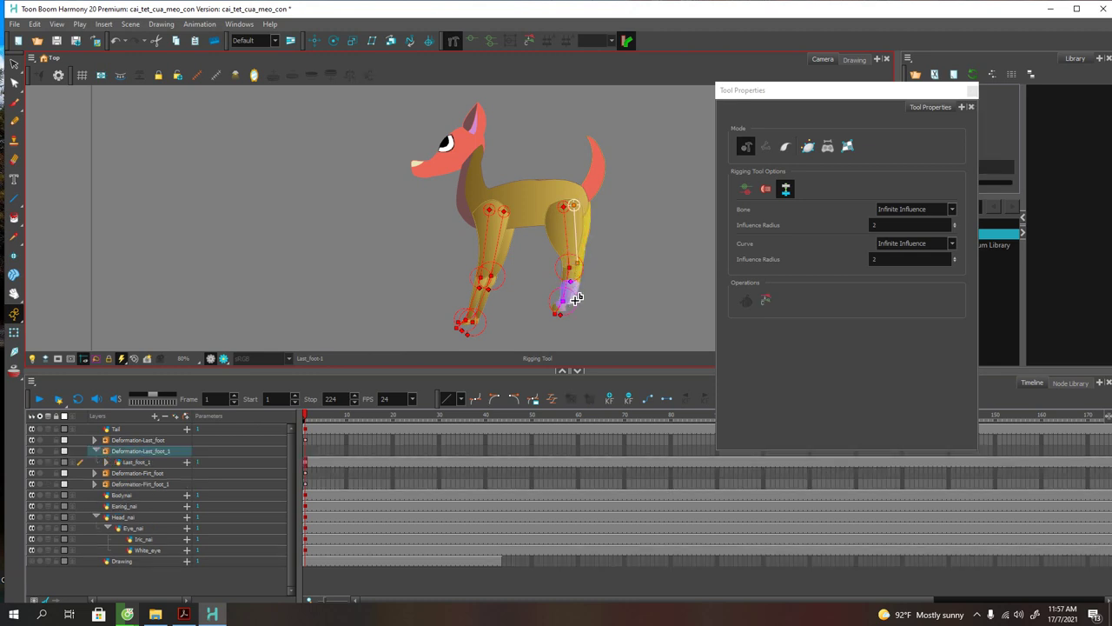
{"action": "left_click", "coordinate": [577, 299]}
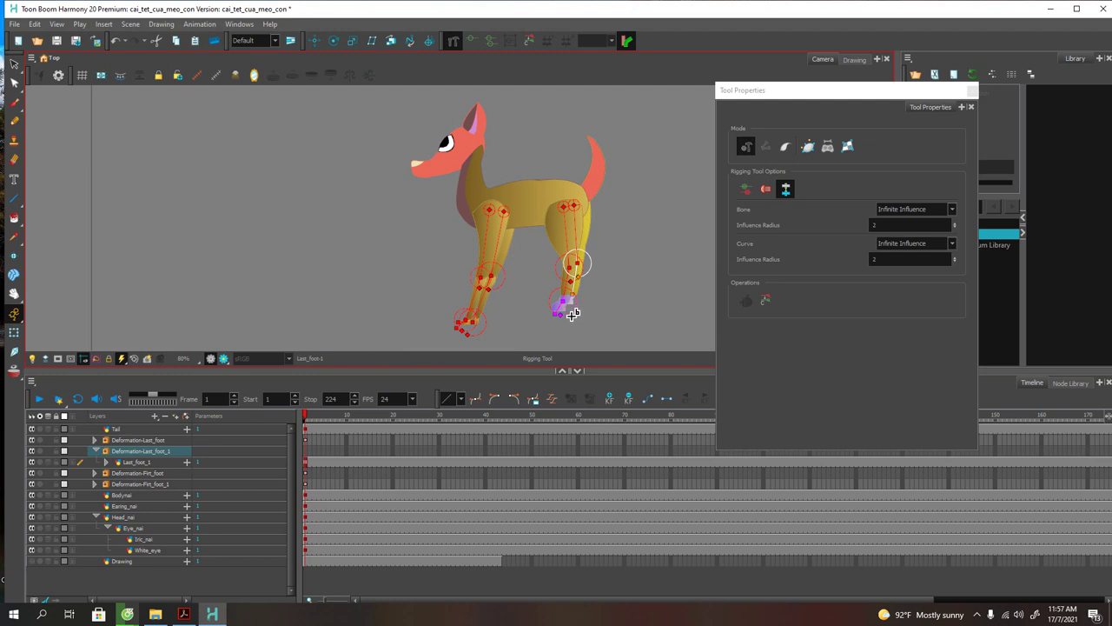
{"action": "left_click", "coordinate": [573, 314]}
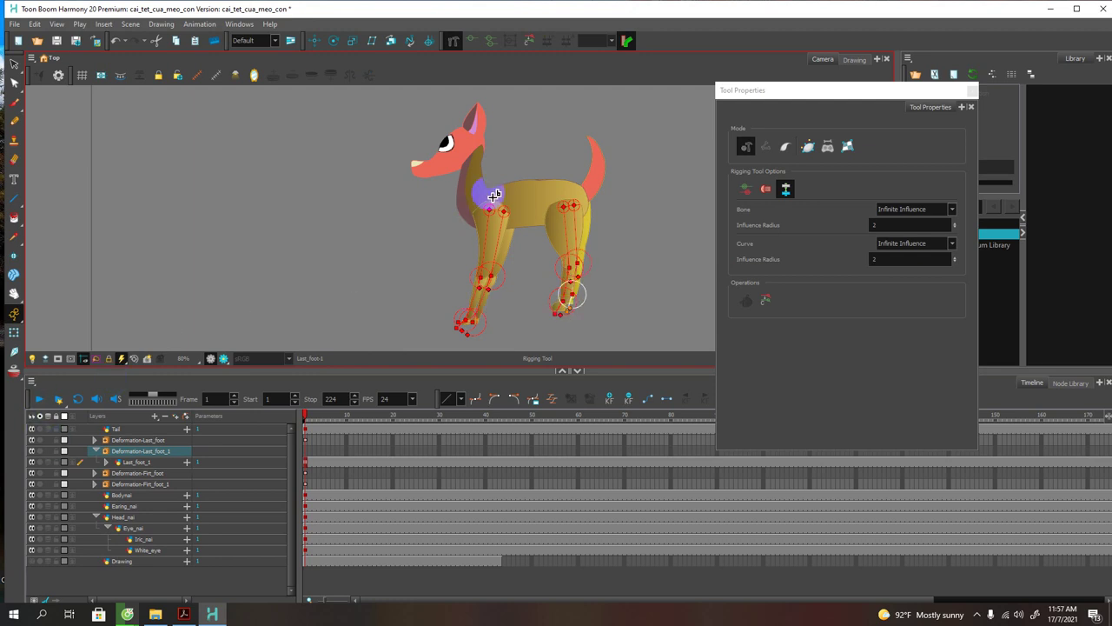
Step: Create a new deformation chain for the Tail layer and place its bones from the tail's base up to its tip
{"action": "left_click", "coordinate": [14, 333]}
{"action": "left_click", "coordinate": [596, 180]}
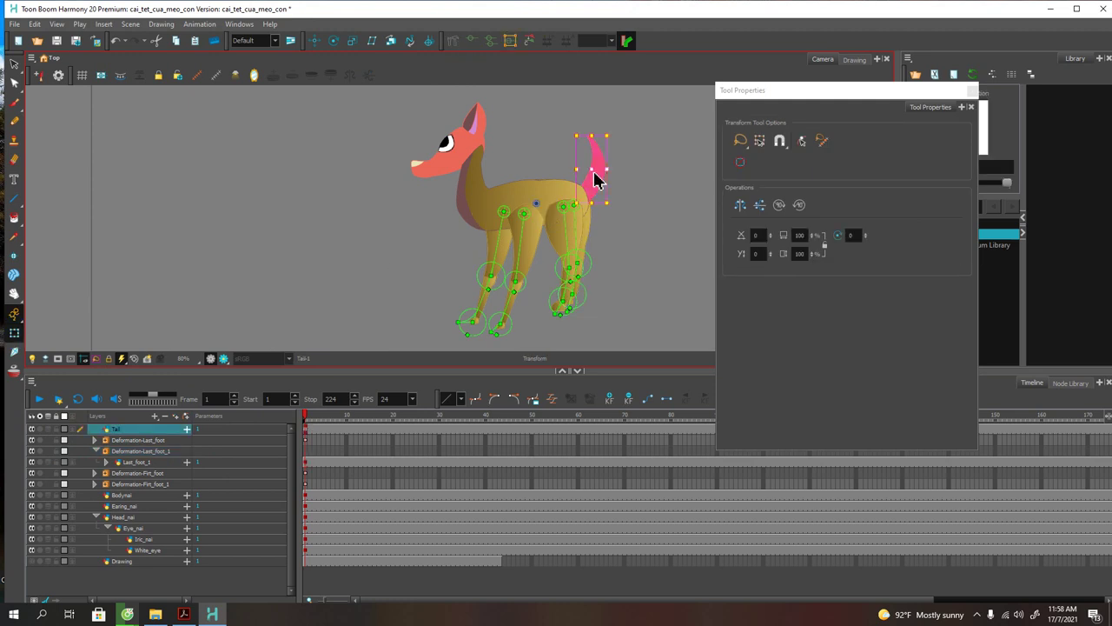
{"action": "left_click", "coordinate": [546, 40]}
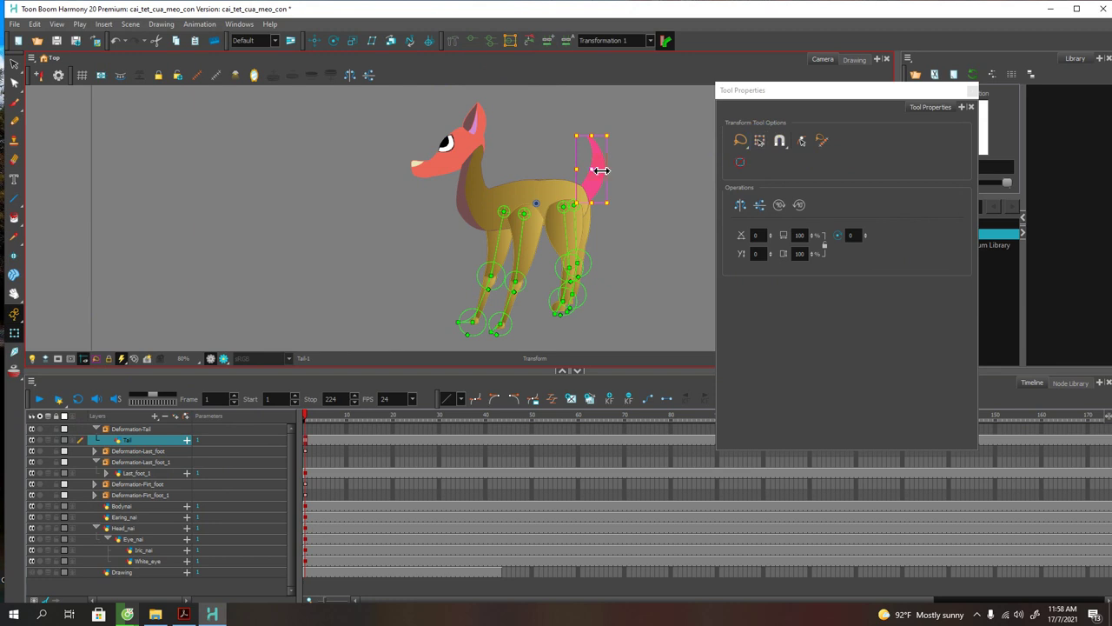
{"action": "left_click", "coordinate": [453, 41]}
{"action": "left_click", "coordinate": [567, 205]}
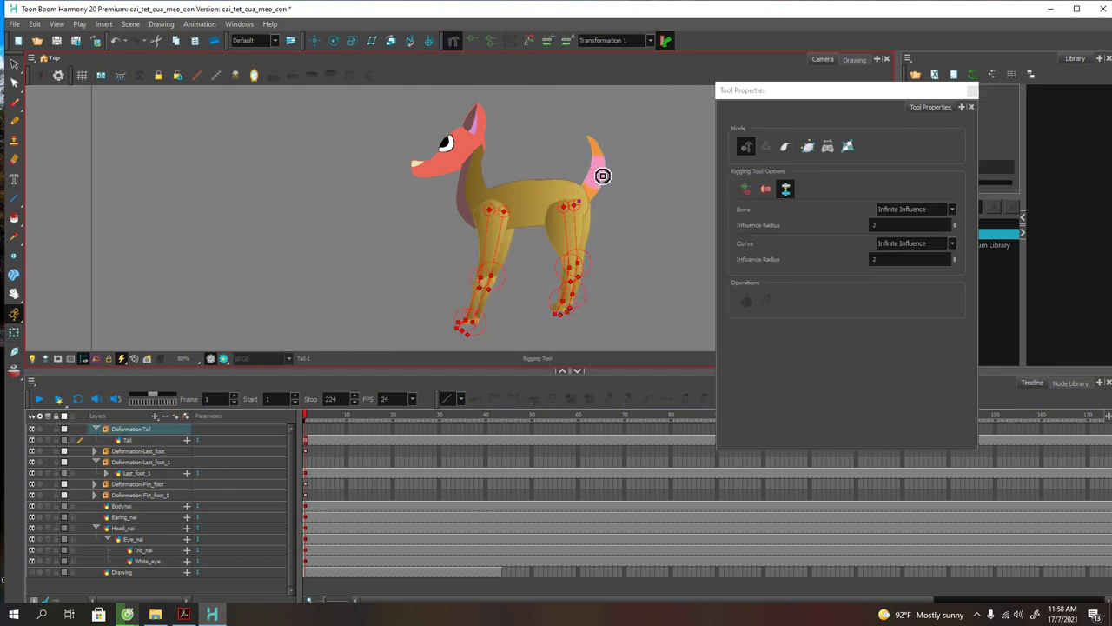
{"action": "left_click", "coordinate": [599, 185]}
{"action": "left_click", "coordinate": [599, 162]}
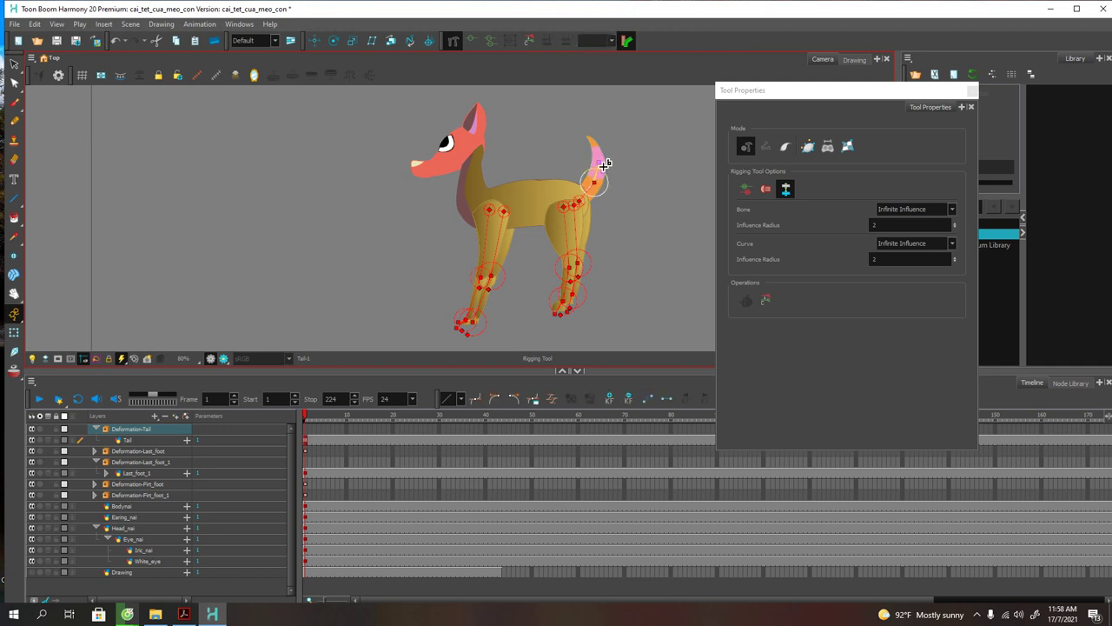
{"action": "left_click", "coordinate": [583, 130]}
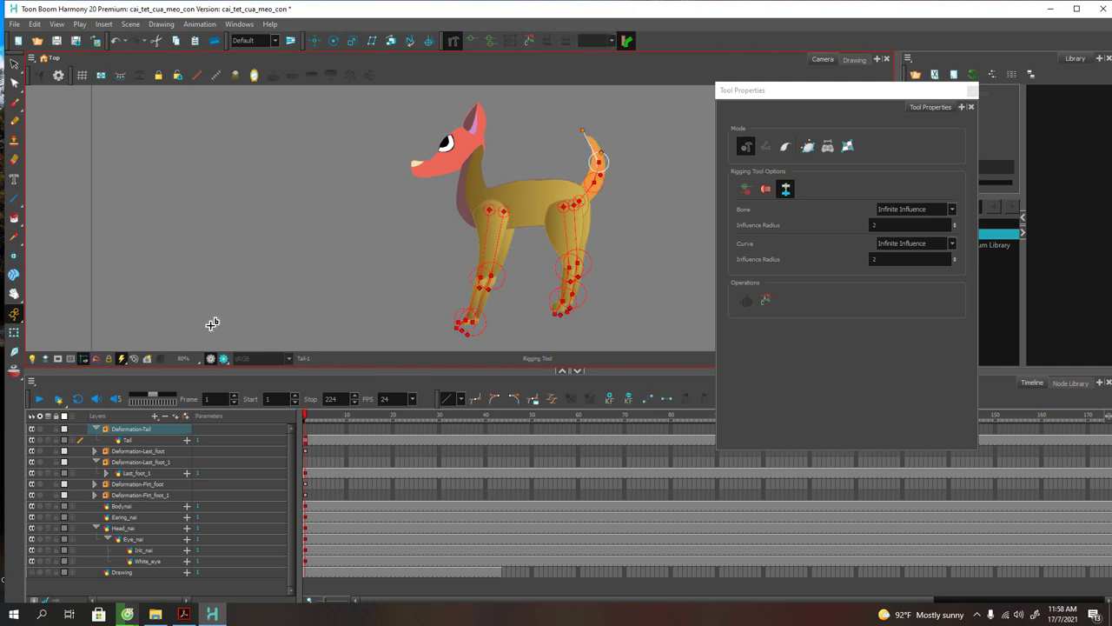
{"action": "left_click", "coordinate": [294, 413]}
Step: Create a new deformation chain for the Earing_nai layer and set the Rigging tool to Free Form mode
{"action": "scroll", "coordinate": [438, 185], "scroll_direction": "up", "scroll_amount": 1}
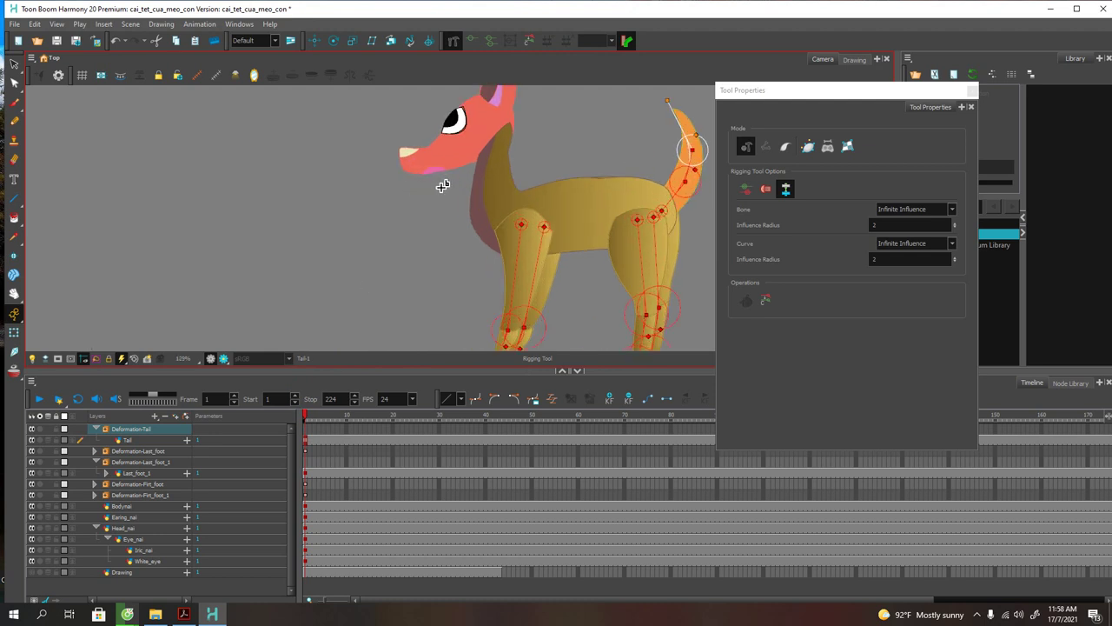
{"action": "scroll", "coordinate": [443, 185], "scroll_direction": "up", "scroll_amount": 1}
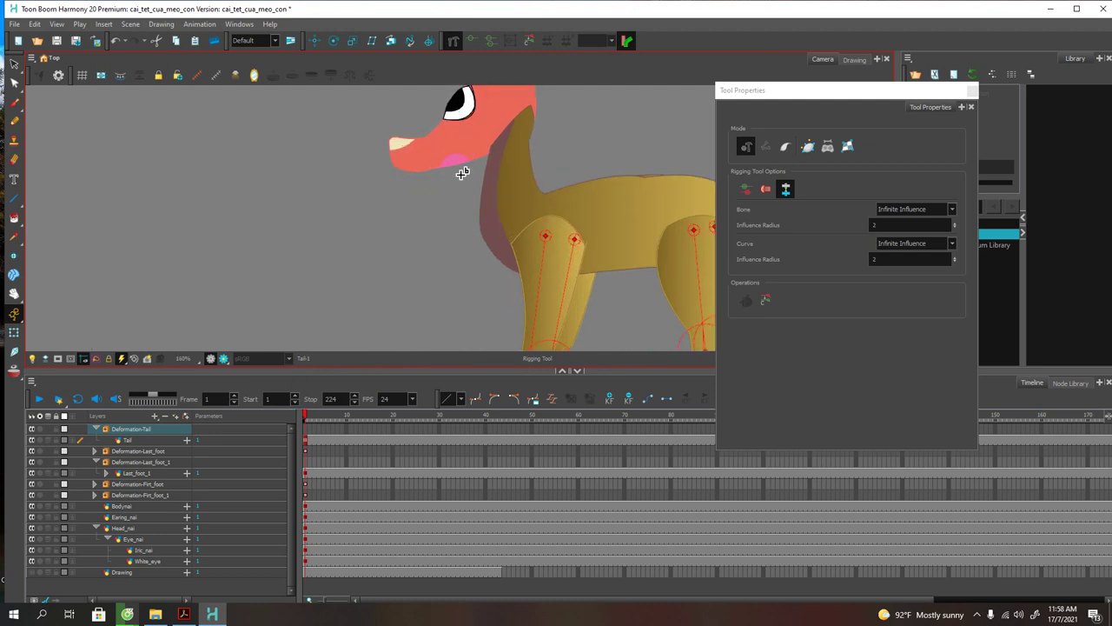
{"action": "left_click_drag", "start_coordinate": [470, 178], "coordinate": [427, 264]}
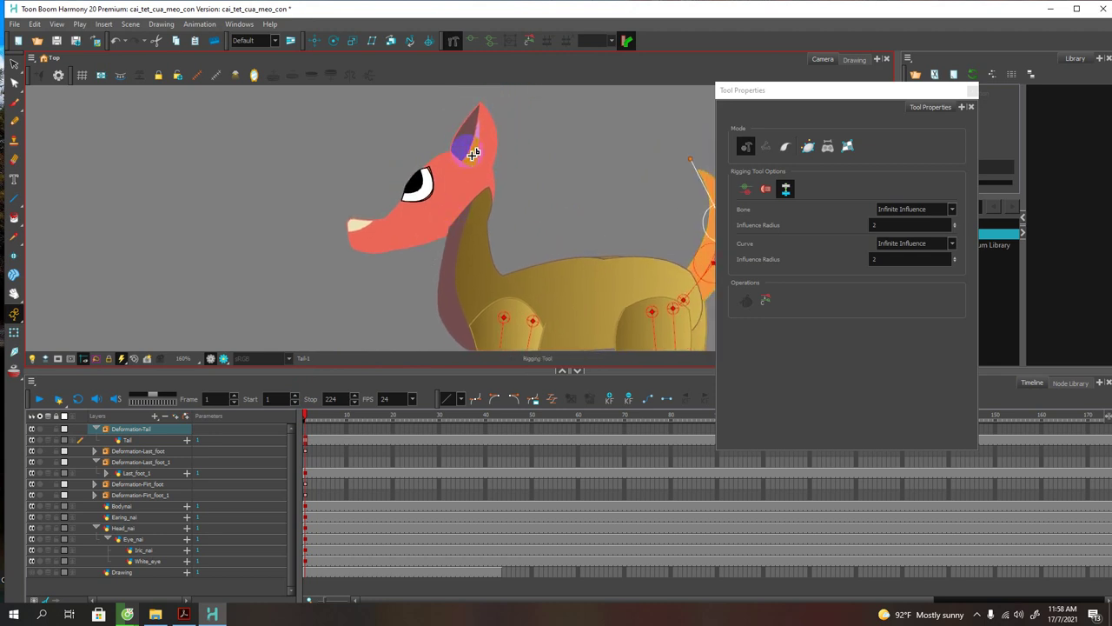
{"action": "left_click", "coordinate": [13, 333]}
{"action": "left_click", "coordinate": [484, 141]}
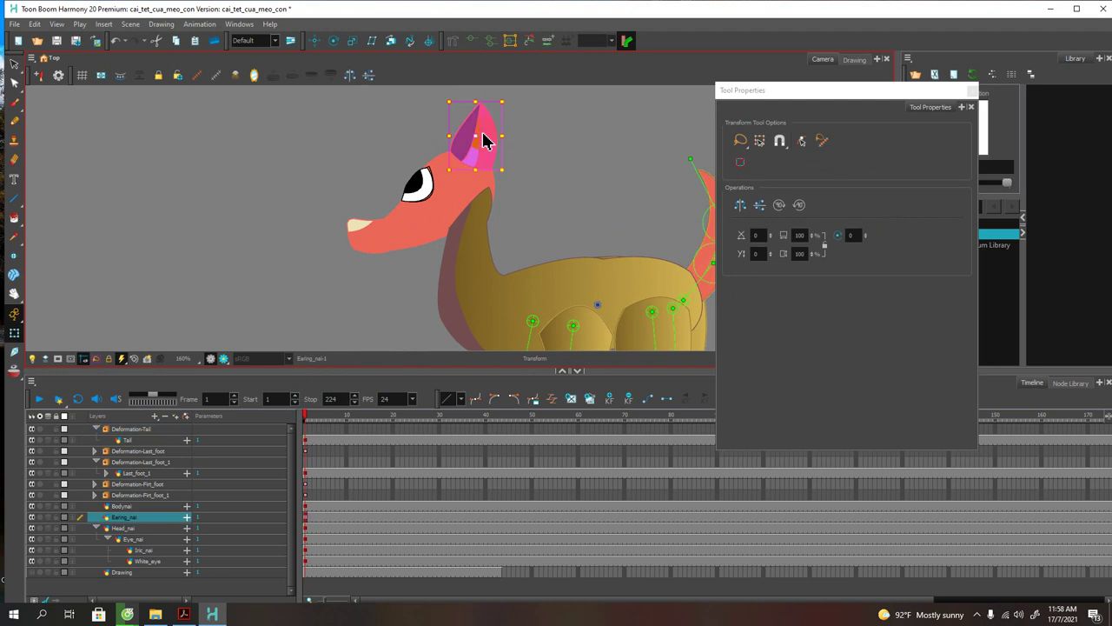
{"action": "left_click", "coordinate": [453, 41]}
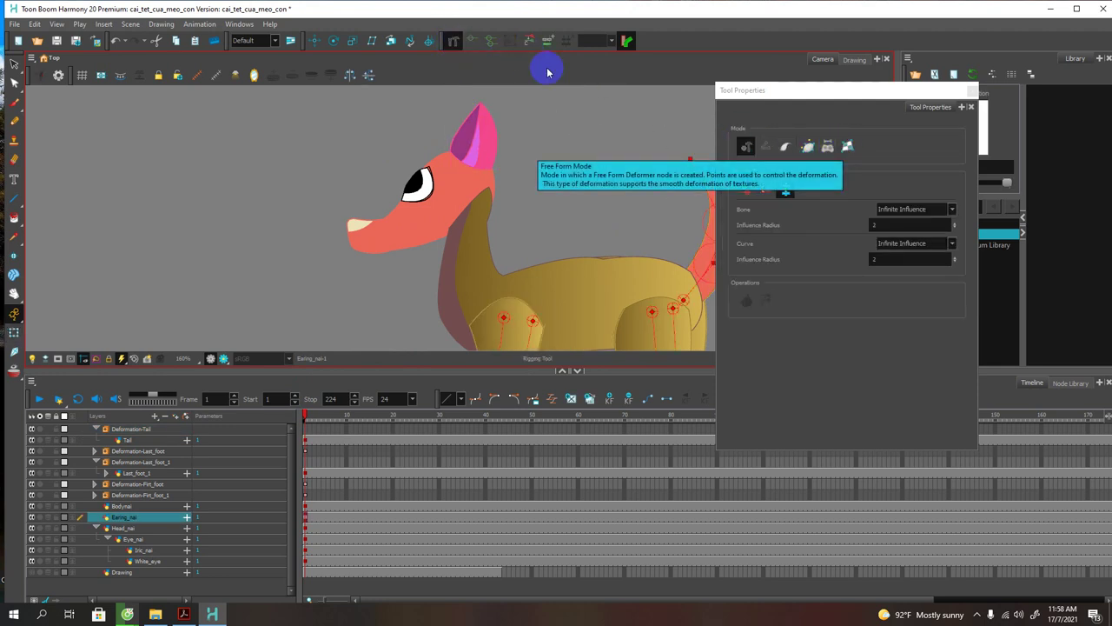
{"action": "left_click", "coordinate": [547, 41]}
{"action": "left_click", "coordinate": [848, 148]}
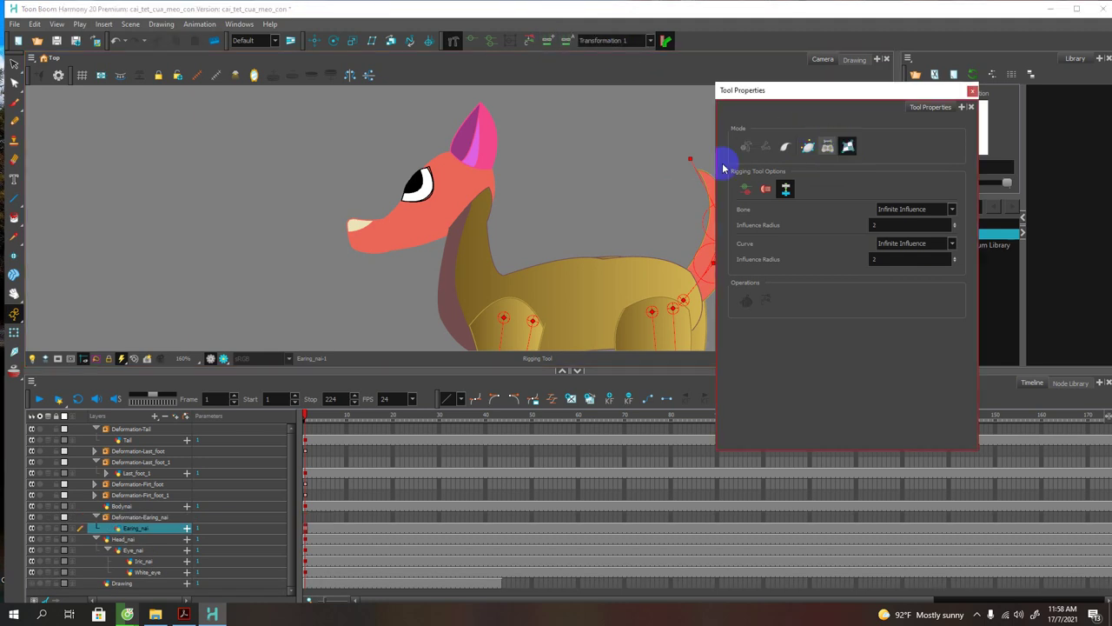
Step: Place four free form deformation points around the edge of the ear and collapse the Earing_nai deformation group
{"action": "left_click_drag", "start_coordinate": [456, 150], "coordinate": [484, 111]}
{"action": "left_click", "coordinate": [492, 144]}
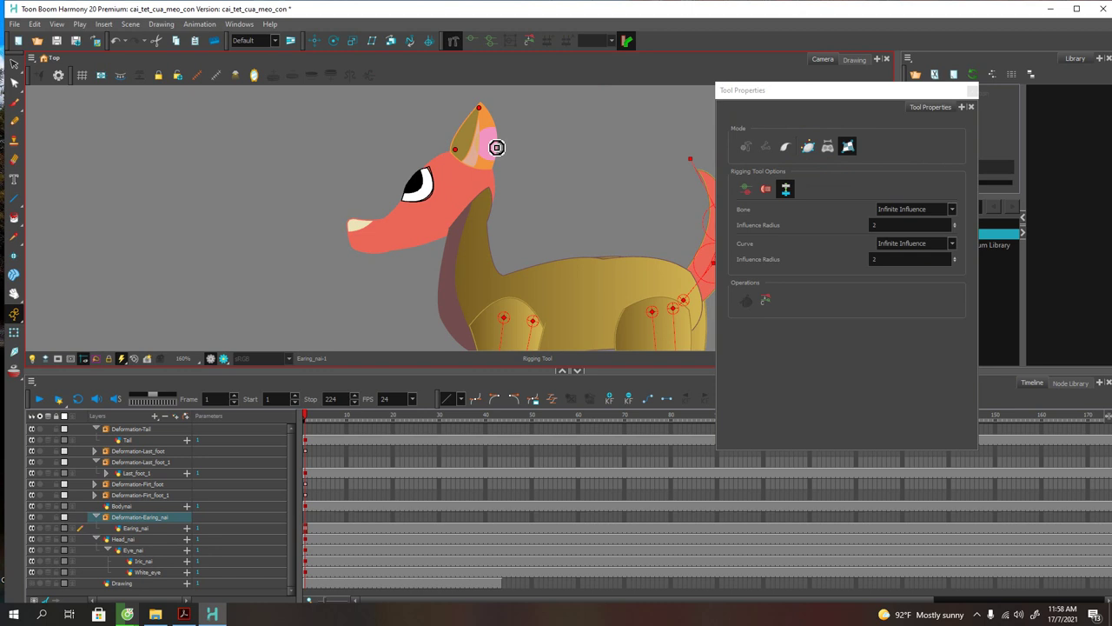
{"action": "left_click", "coordinate": [489, 165]}
{"action": "left_click", "coordinate": [92, 400]}
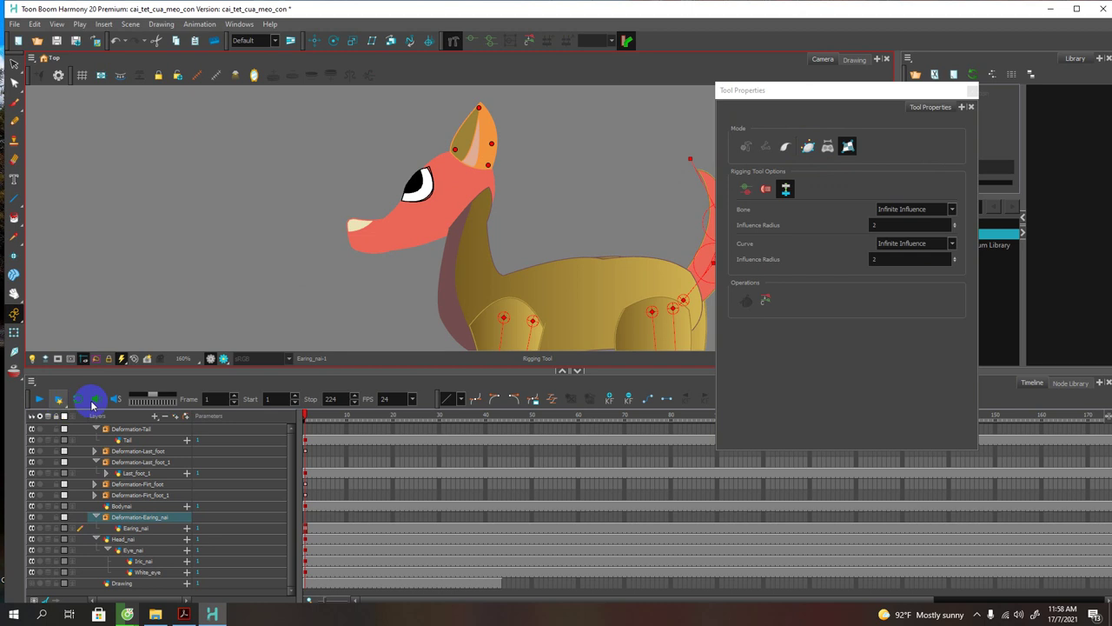
{"action": "left_click", "coordinate": [96, 518]}
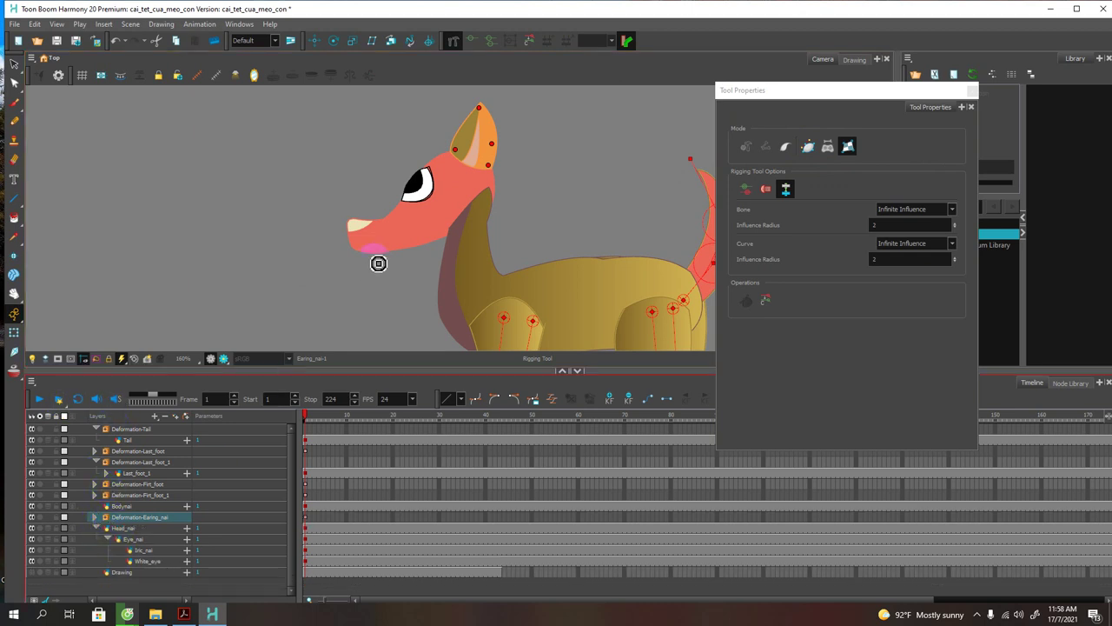
Step: Rig the Head_nai layer with free form deformation points around the jaw, back of the head, forehead and muzzle
{"action": "left_click", "coordinate": [16, 328]}
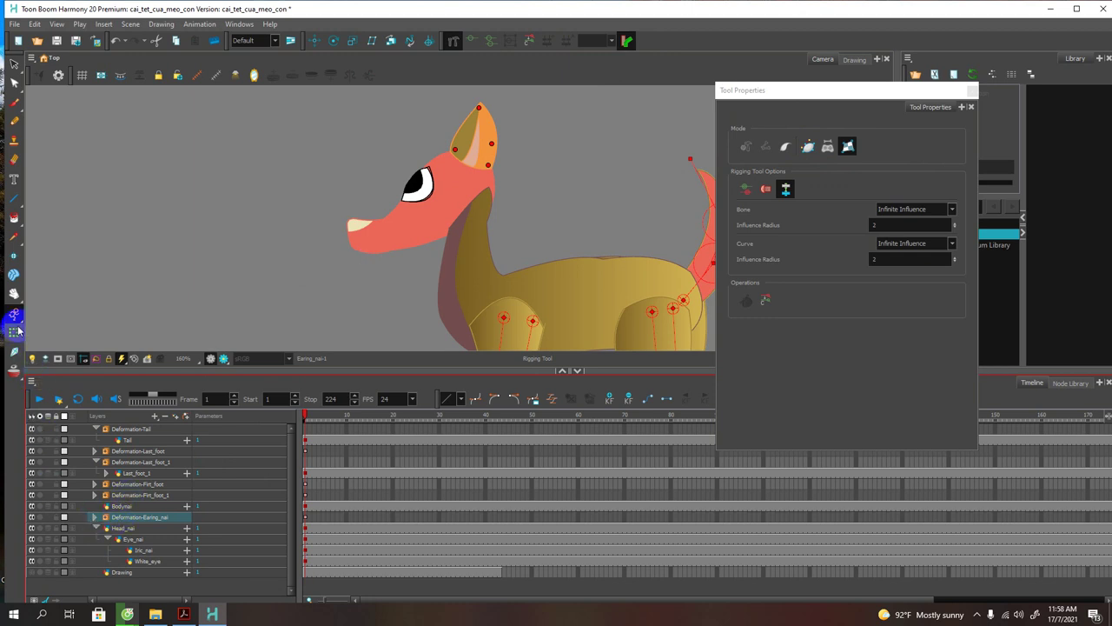
{"action": "left_click", "coordinate": [414, 230]}
{"action": "left_click", "coordinate": [763, 170]}
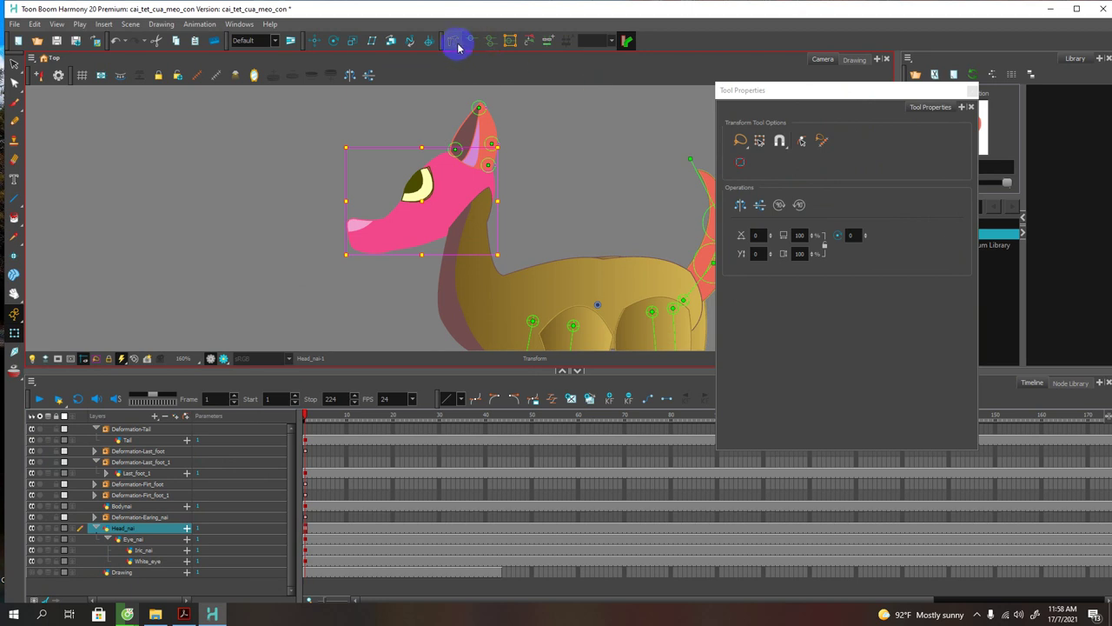
{"action": "left_click", "coordinate": [453, 41]}
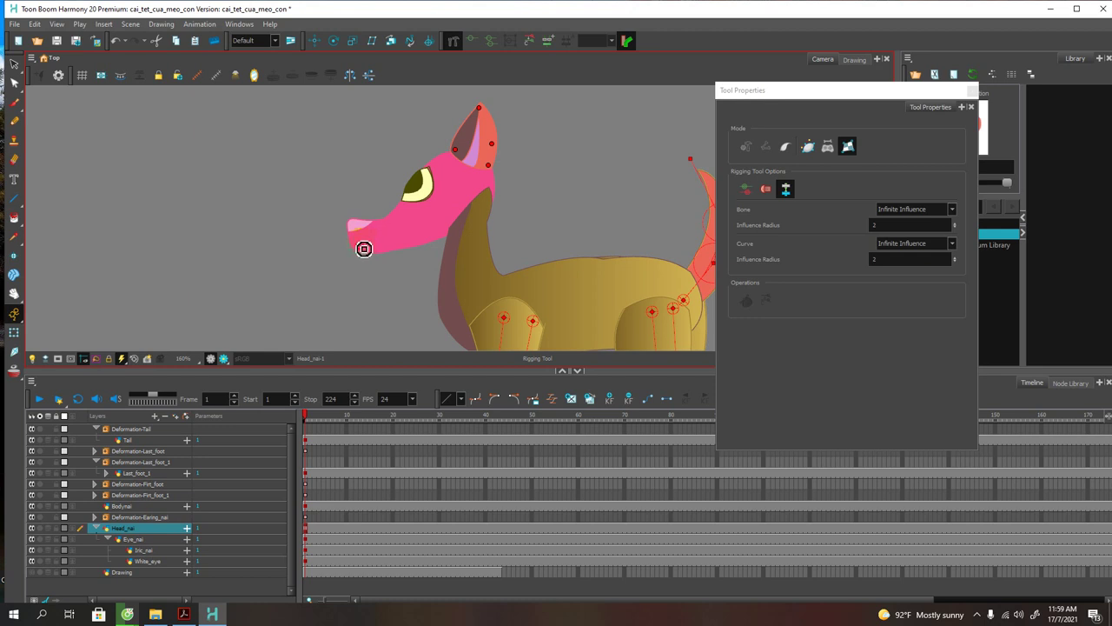
{"action": "left_click", "coordinate": [364, 248]}
{"action": "left_click", "coordinate": [437, 230]}
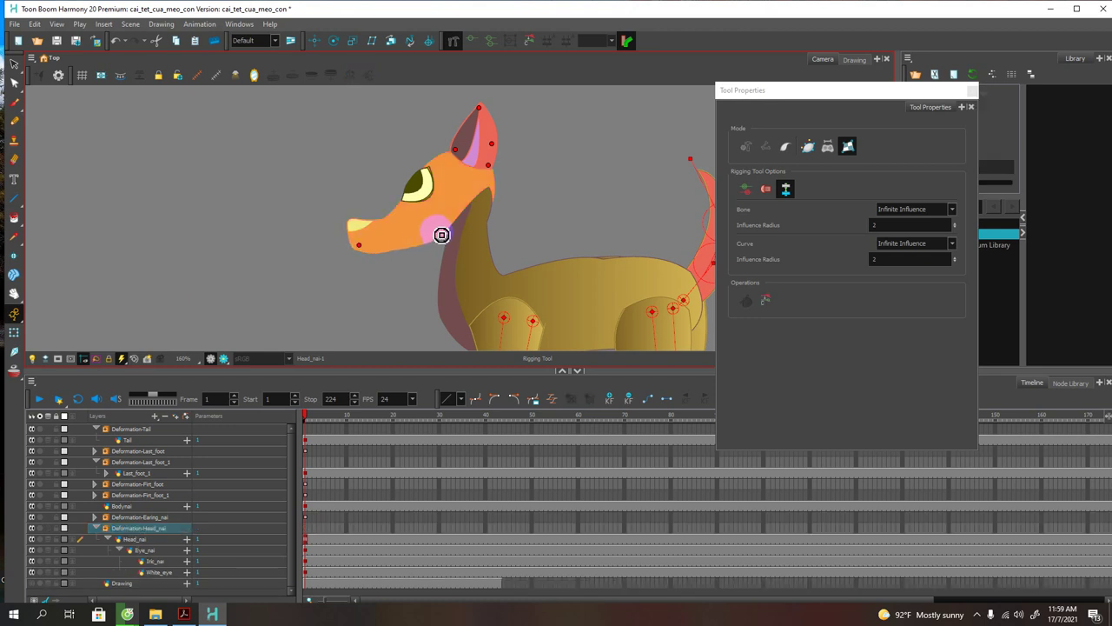
{"action": "left_click", "coordinate": [483, 204]}
{"action": "left_click", "coordinate": [486, 174]}
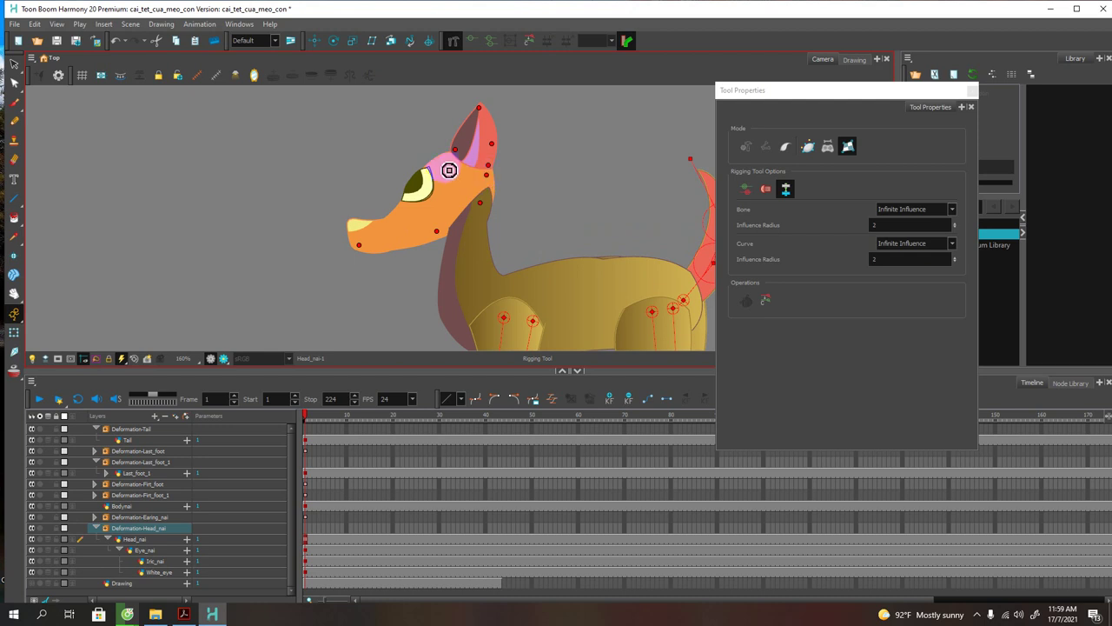
{"action": "left_click", "coordinate": [443, 161]}
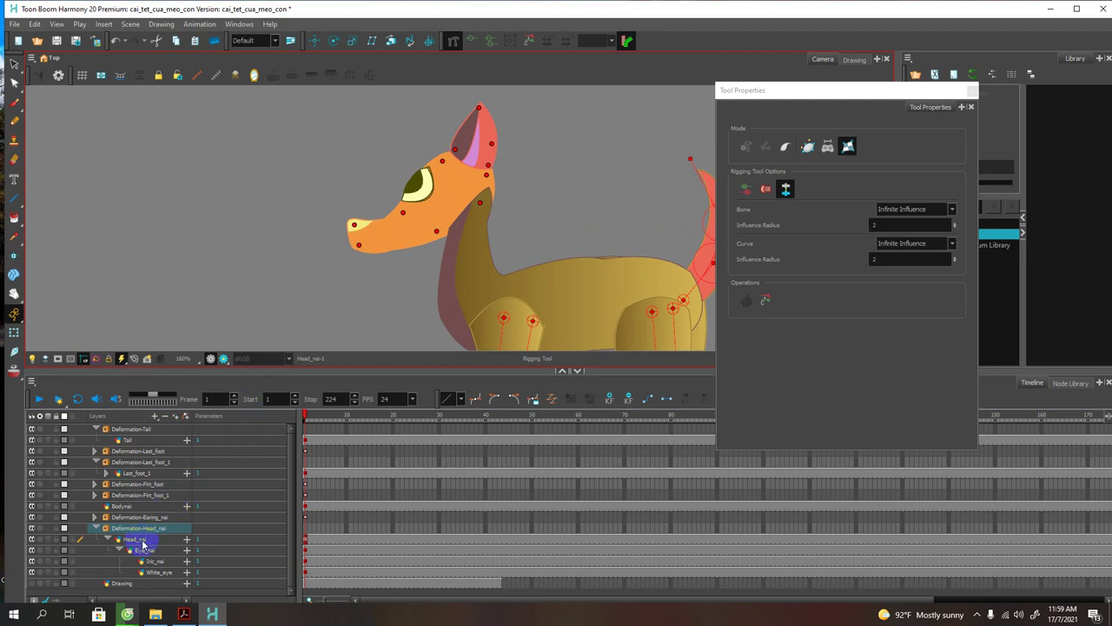
Step: Inspect the Head_nai layer's Pos z value in its expanded parameters and collapse them again
{"action": "left_click", "coordinate": [187, 541]}
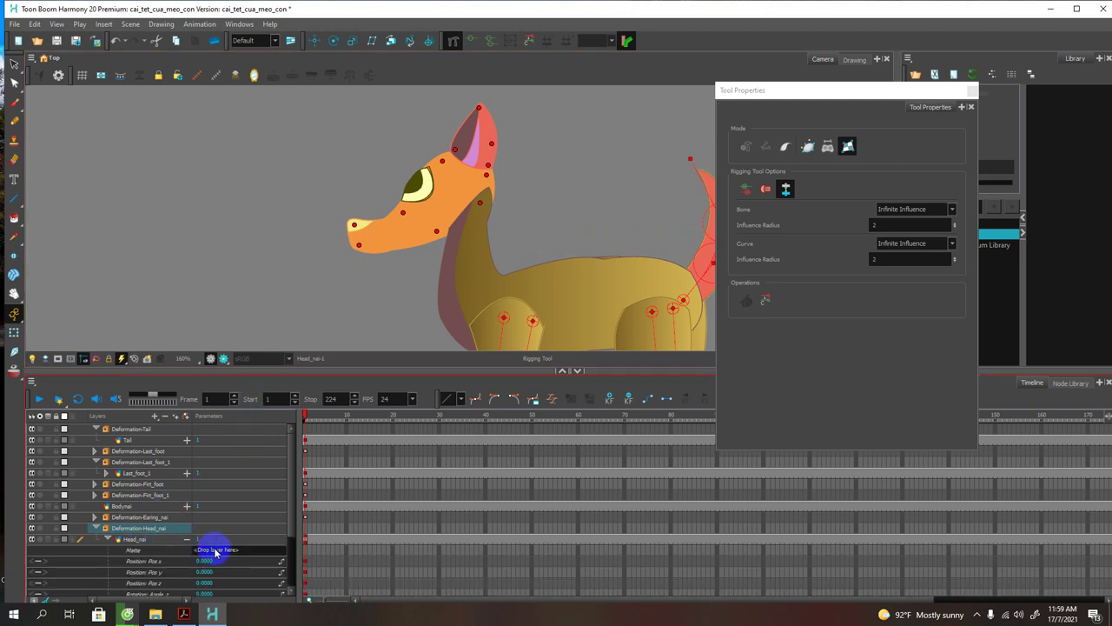
{"action": "scroll", "coordinate": [217, 553], "scroll_direction": "down", "scroll_amount": 1}
{"action": "left_click", "coordinate": [205, 549]}
{"action": "left_click", "coordinate": [221, 553]}
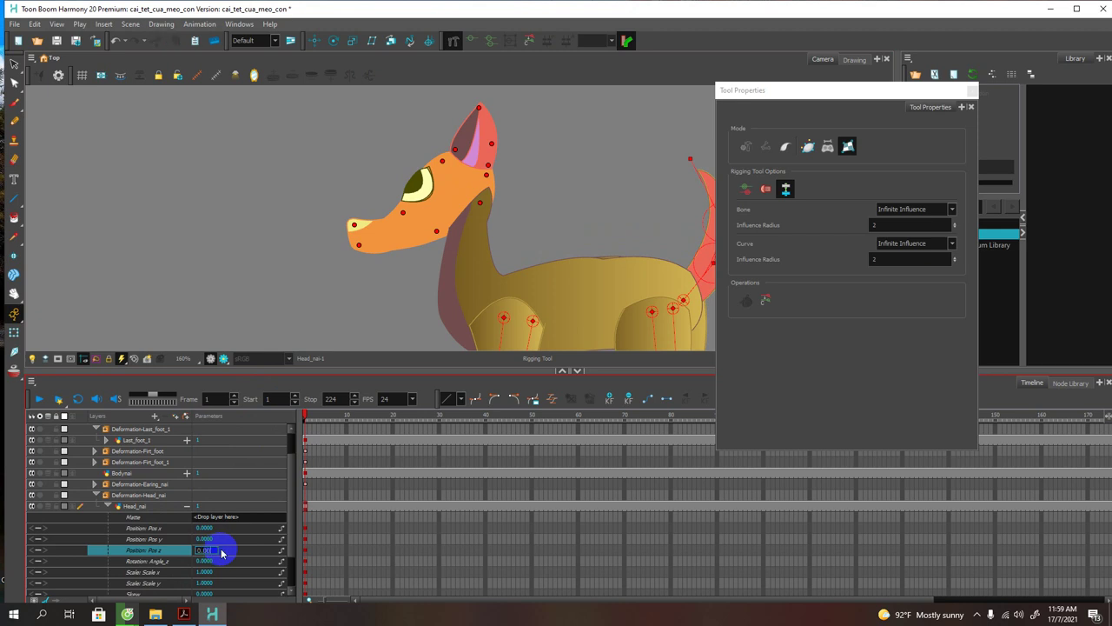
{"action": "key", "text": "Return"}
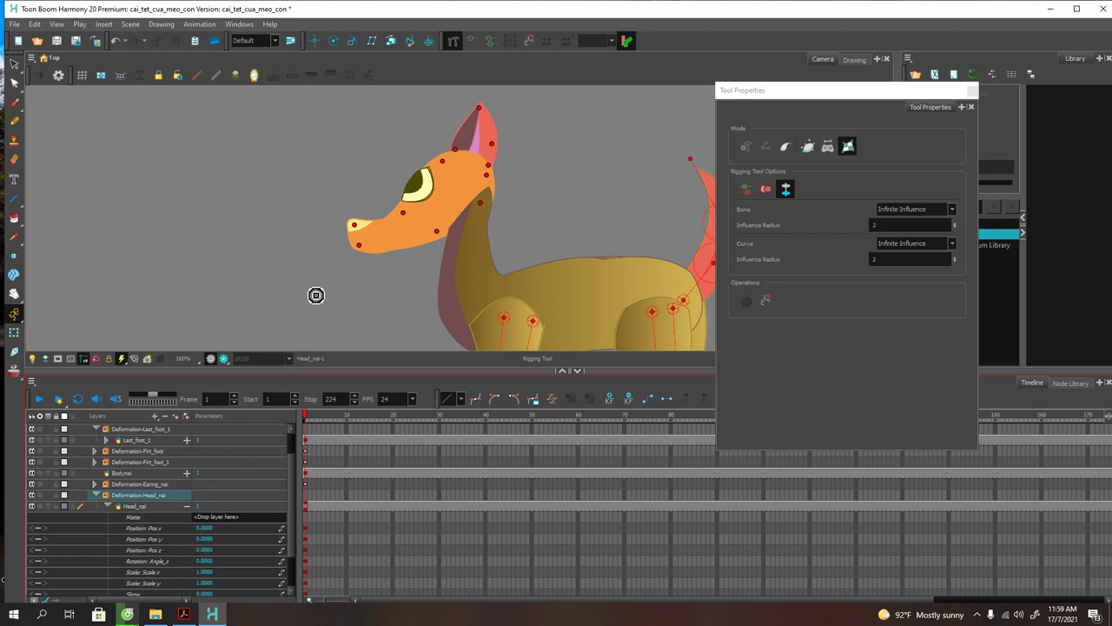
{"action": "left_click", "coordinate": [162, 510]}
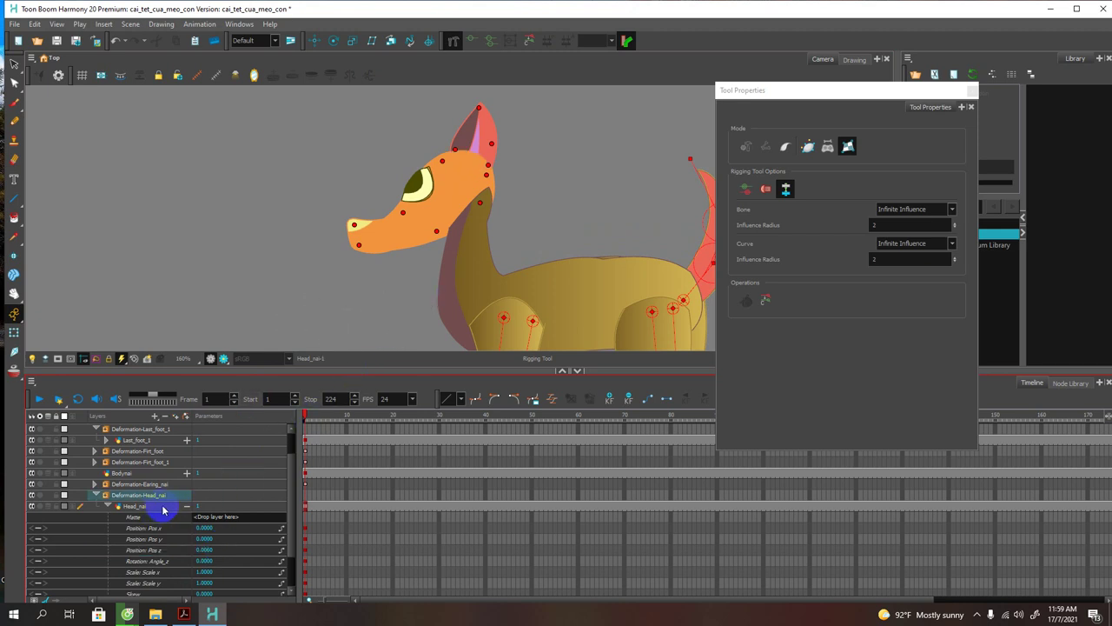
{"action": "left_click", "coordinate": [187, 507]}
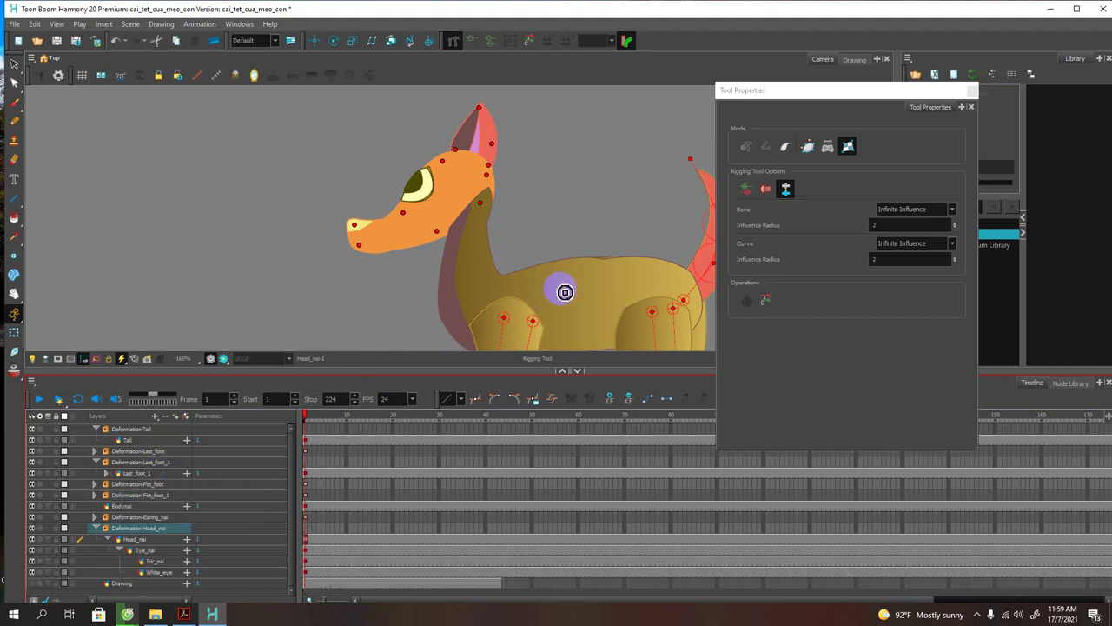
Step: Select the Bodynai layer in the Camera view and switch the Rigging tool from free form to building bone chains
{"action": "left_click", "coordinate": [14, 334]}
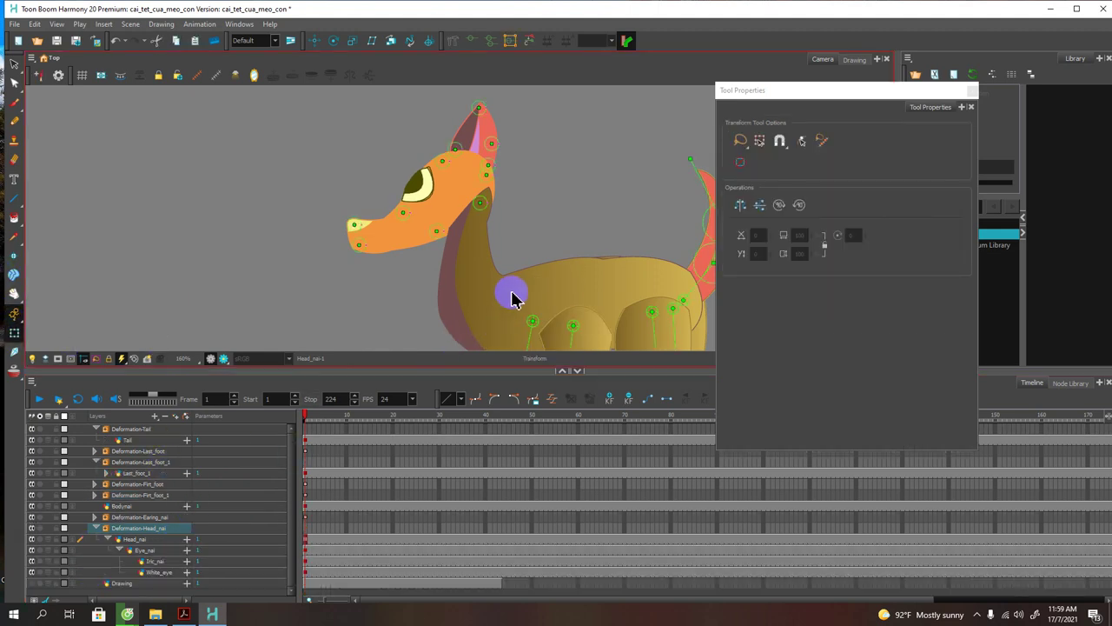
{"action": "left_click", "coordinate": [513, 299]}
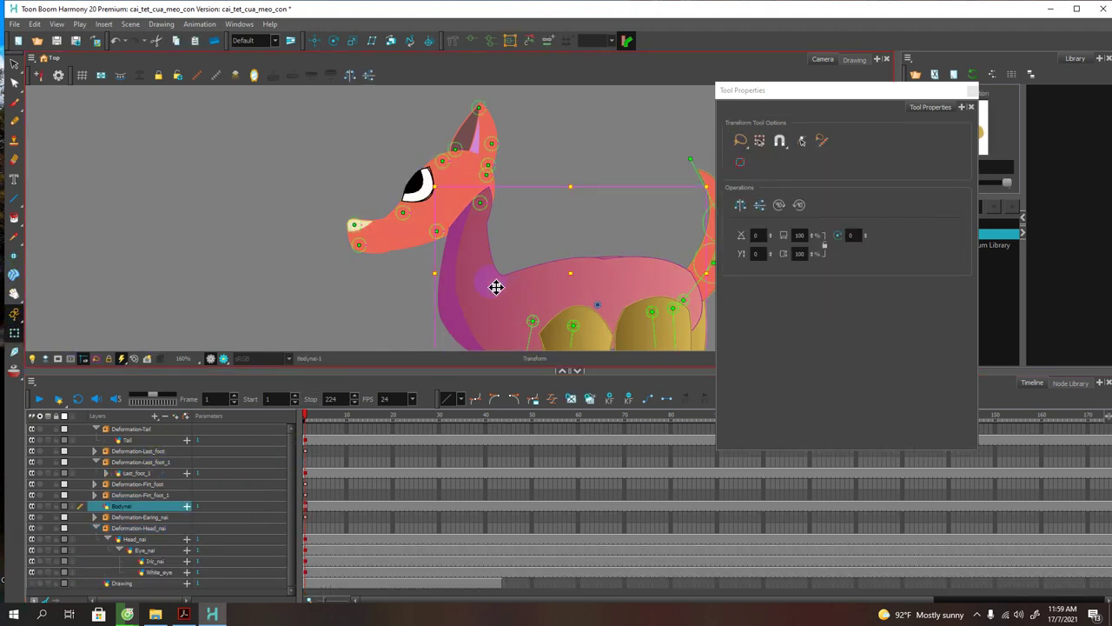
{"action": "left_click", "coordinate": [453, 41]}
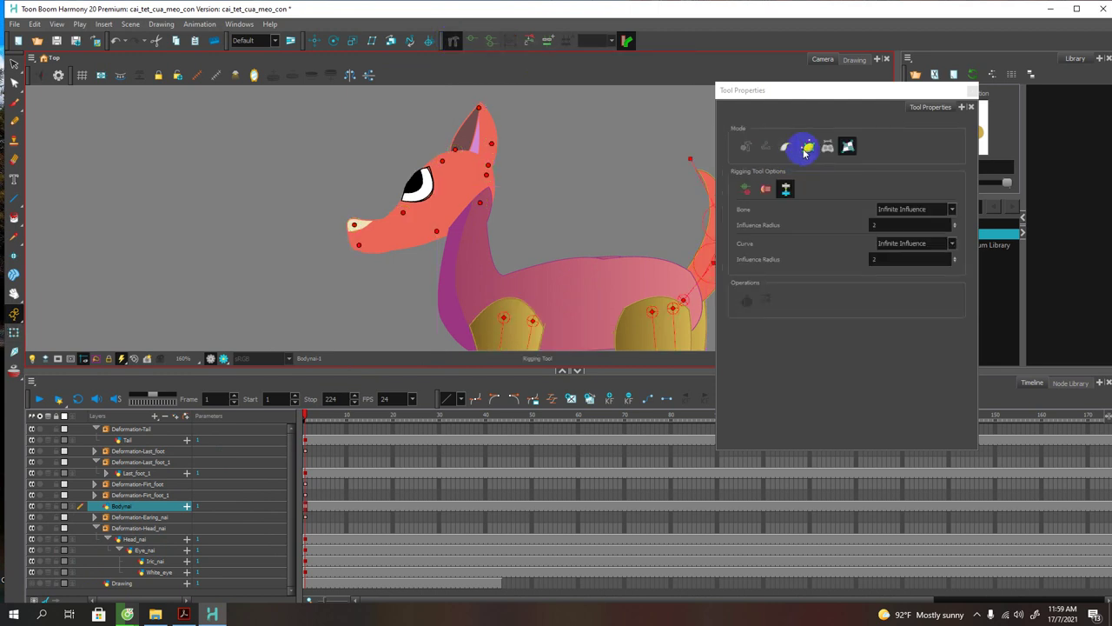
{"action": "scroll", "coordinate": [600, 235], "scroll_direction": "down", "scroll_amount": 2}
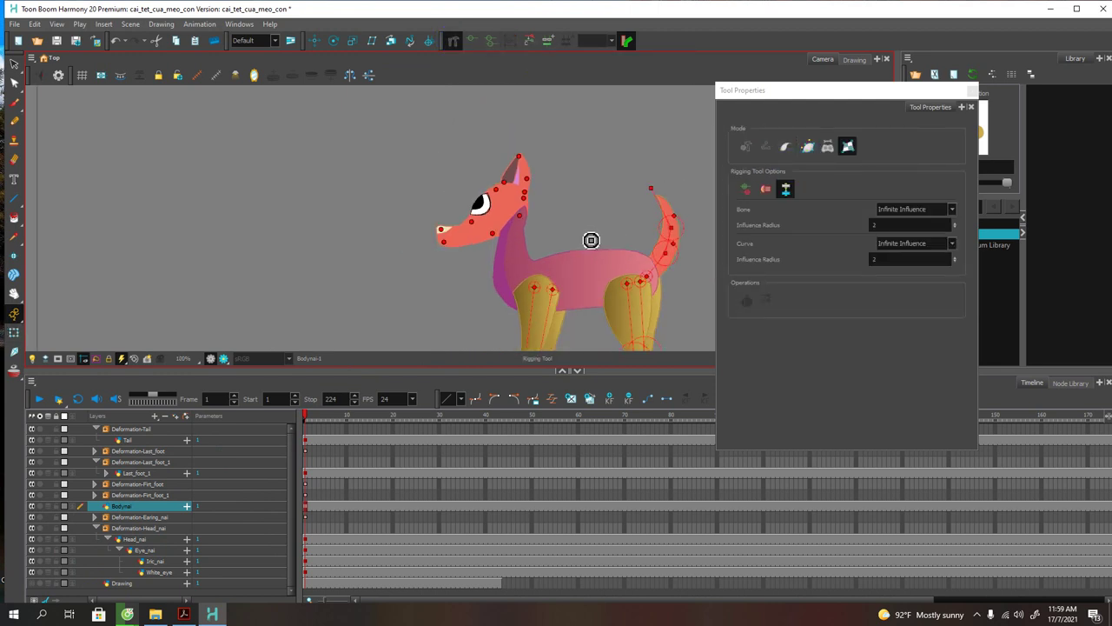
{"action": "scroll", "coordinate": [591, 240], "scroll_direction": "up", "scroll_amount": 1}
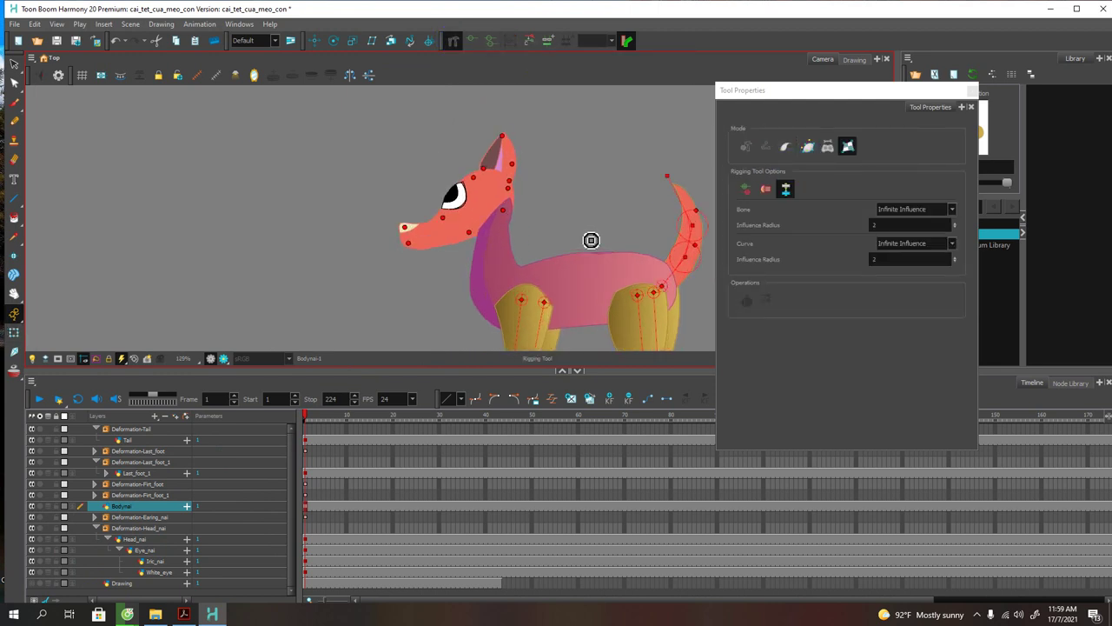
{"action": "left_click", "coordinate": [746, 148]}
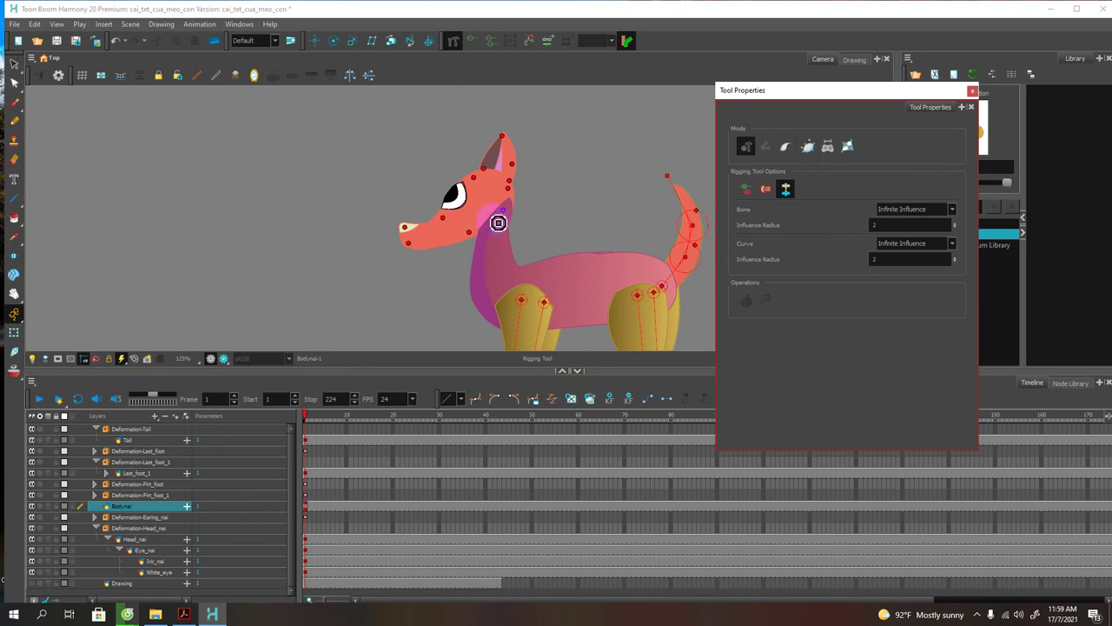
Step: Rig Bodynai with a bone chain running from the top of the neck down to the chest and along the belly to the rump
{"action": "left_click", "coordinate": [498, 223]}
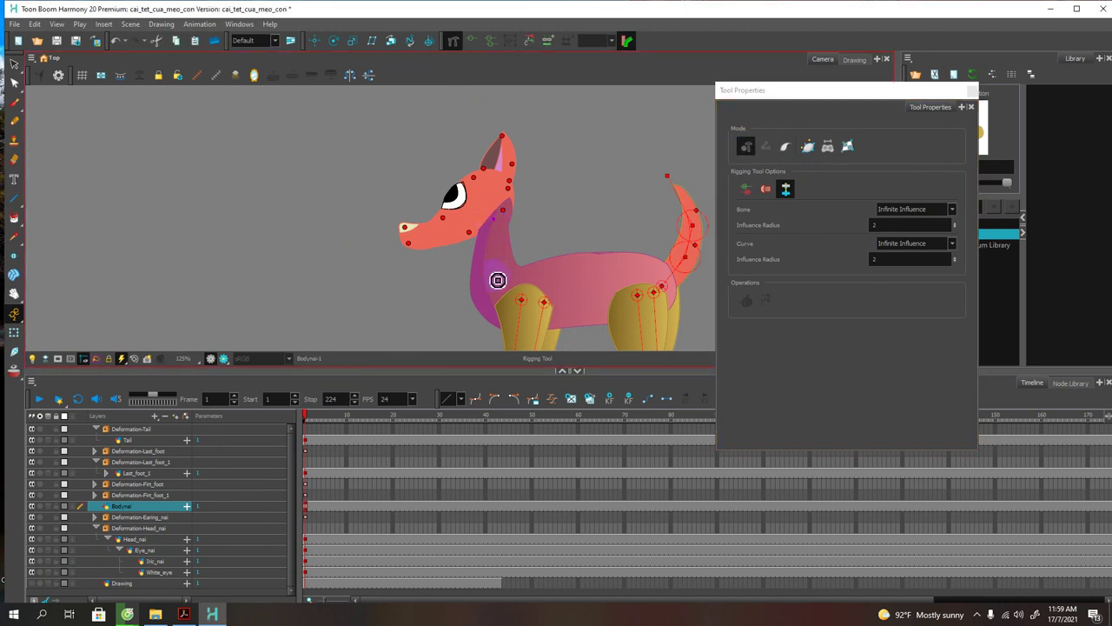
{"action": "left_click", "coordinate": [498, 280]}
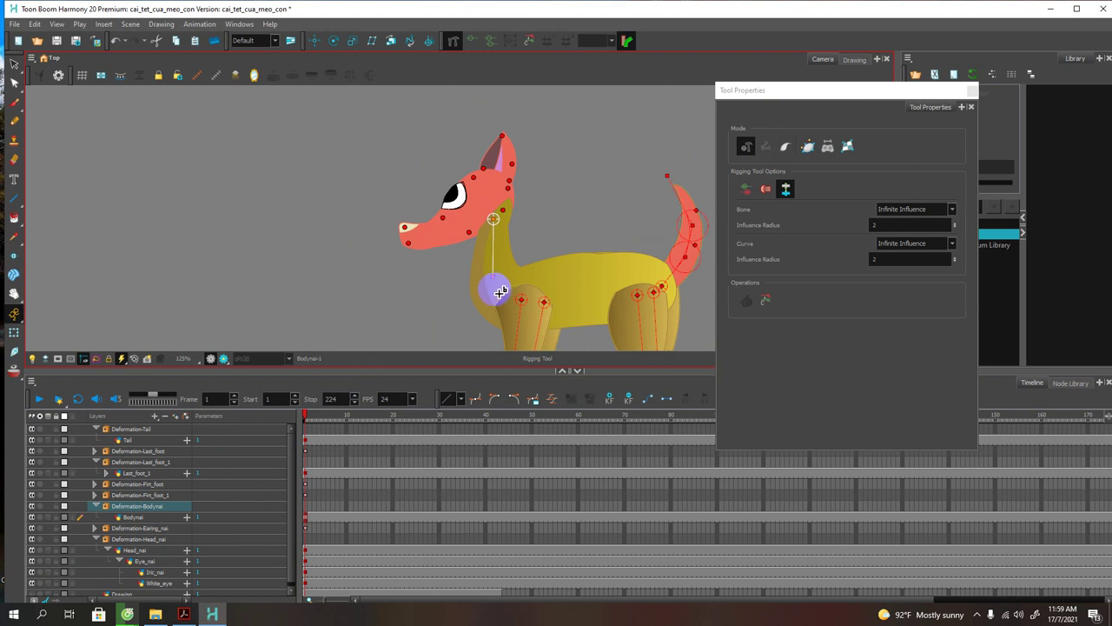
{"action": "left_click", "coordinate": [556, 308]}
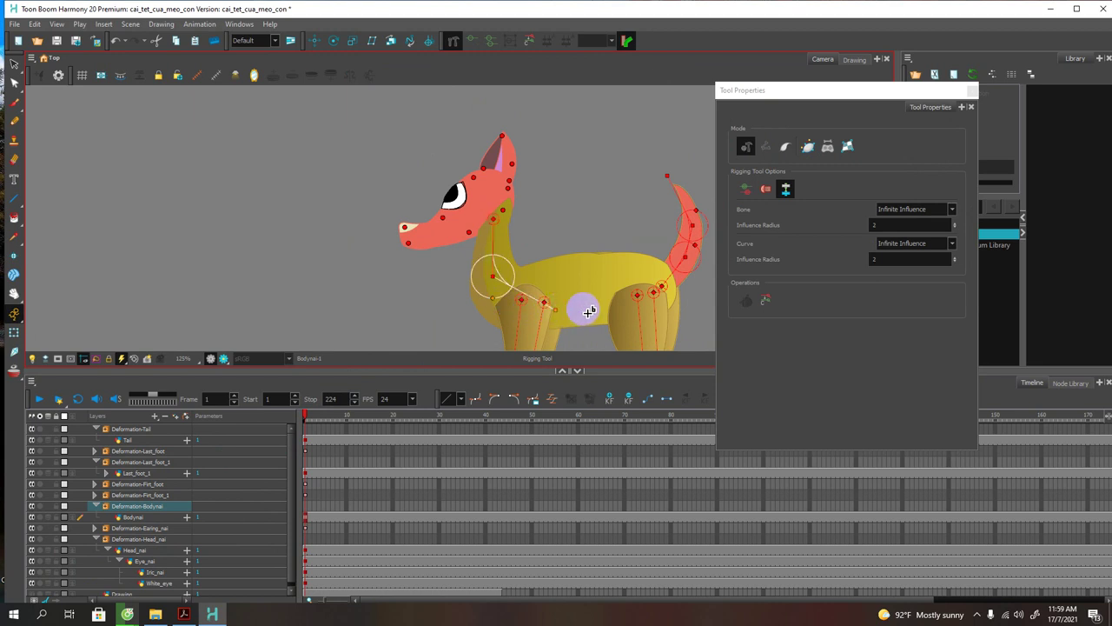
{"action": "left_click", "coordinate": [615, 303]}
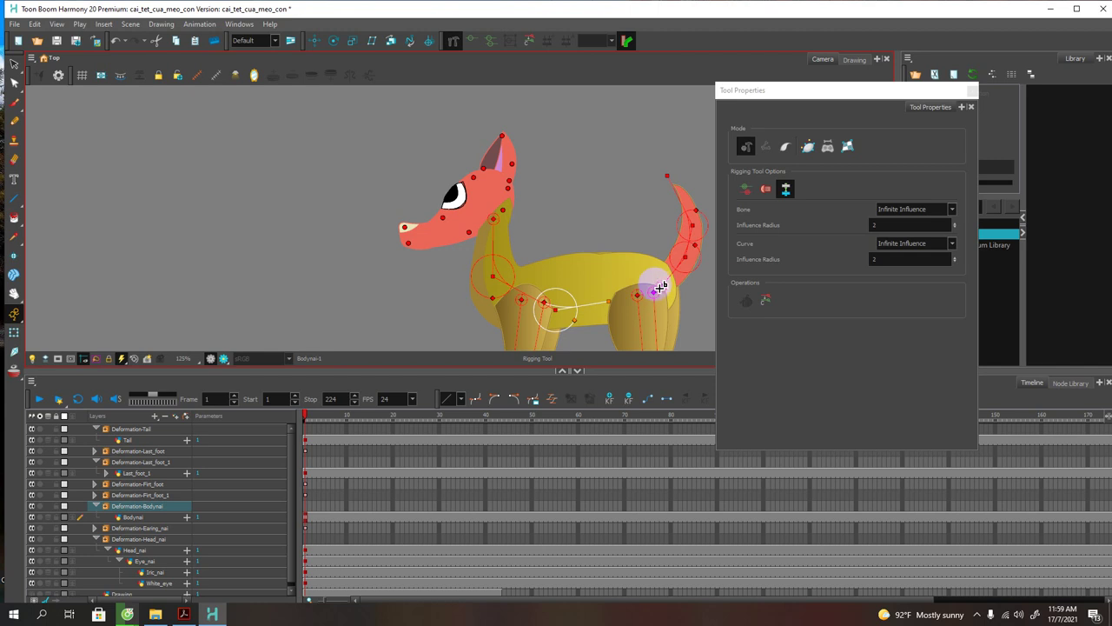
{"action": "left_click", "coordinate": [637, 289]}
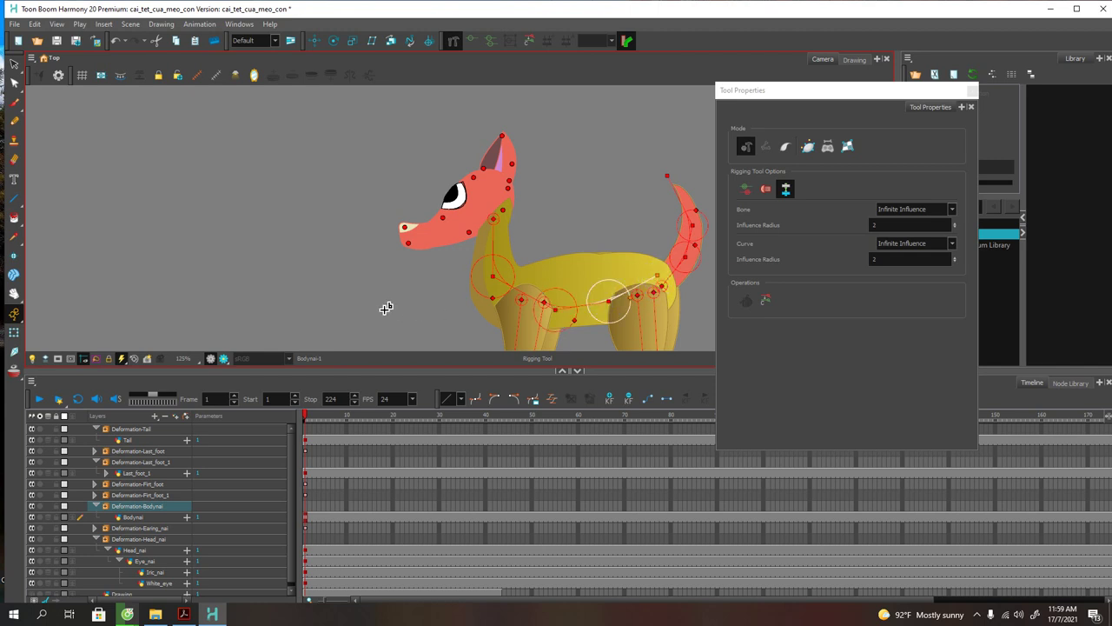
Step: Collapse the Bodynai, Tail, Last_foot_1 and Head_nai deformation groups and enlarge the Timeline area
{"action": "left_click", "coordinate": [96, 506]}
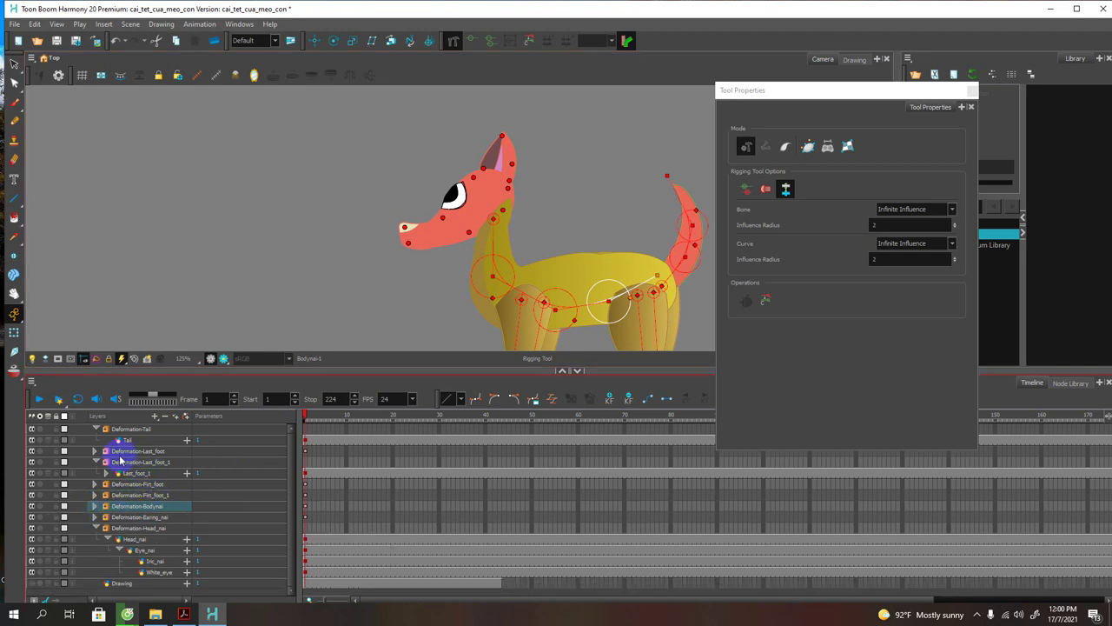
{"action": "left_click", "coordinate": [95, 429]}
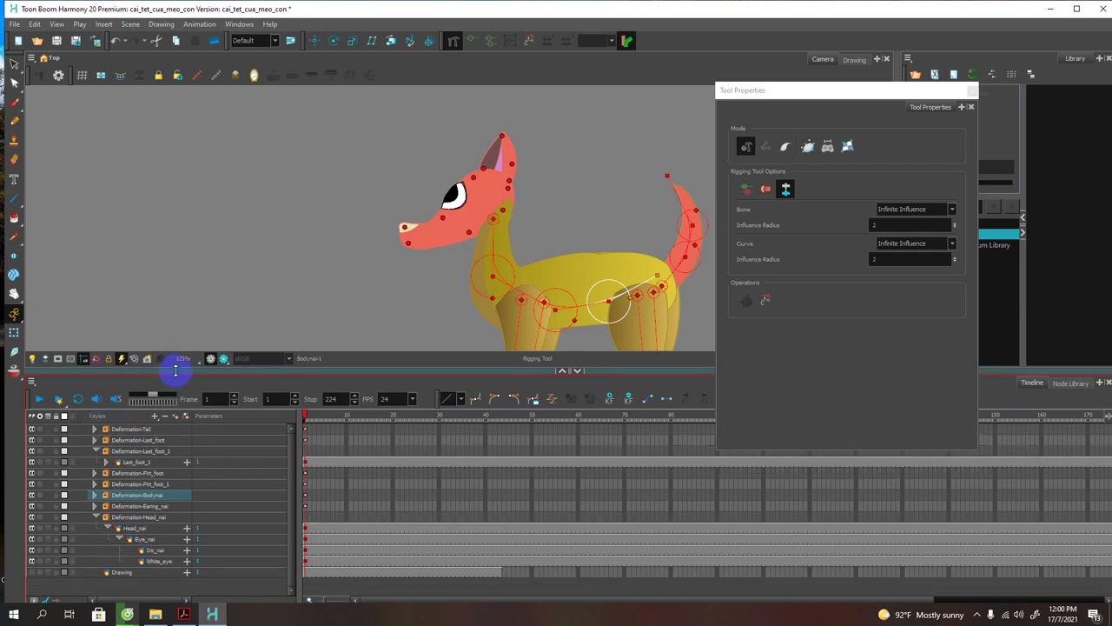
{"action": "left_click_drag", "start_coordinate": [175, 371], "coordinate": [174, 302]}
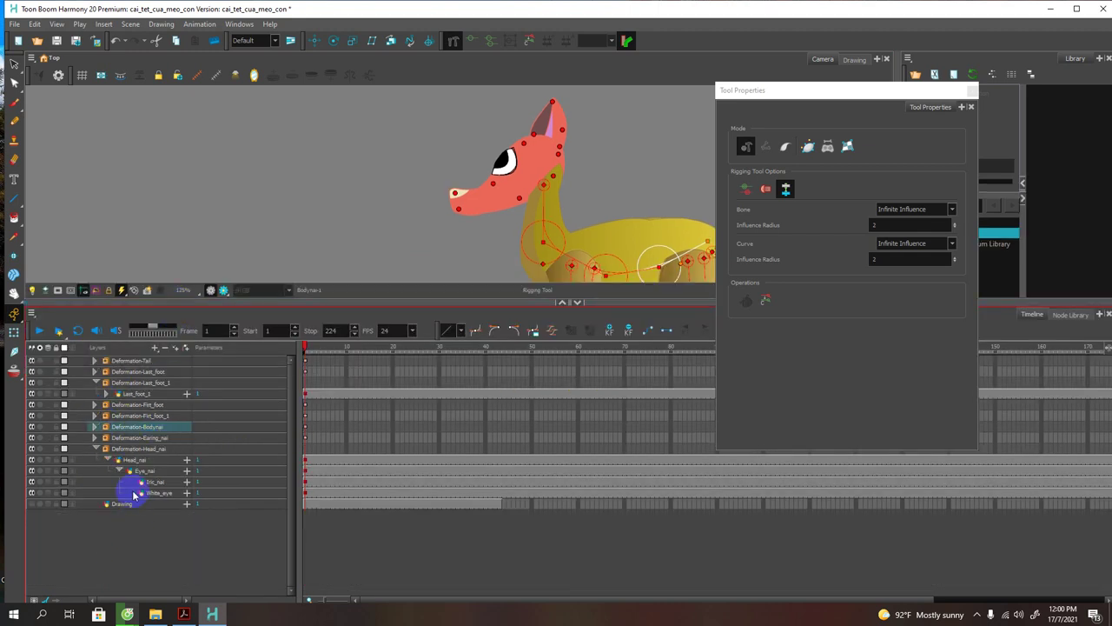
{"action": "left_click", "coordinate": [97, 383]}
{"action": "left_click", "coordinate": [121, 360]}
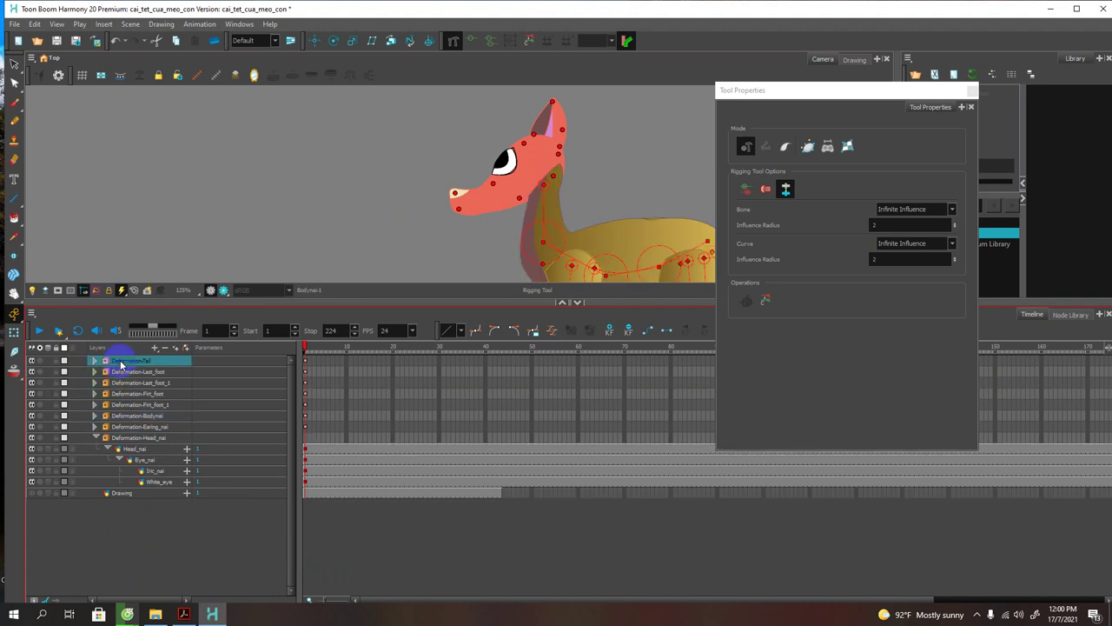
{"action": "left_click", "coordinate": [95, 437]}
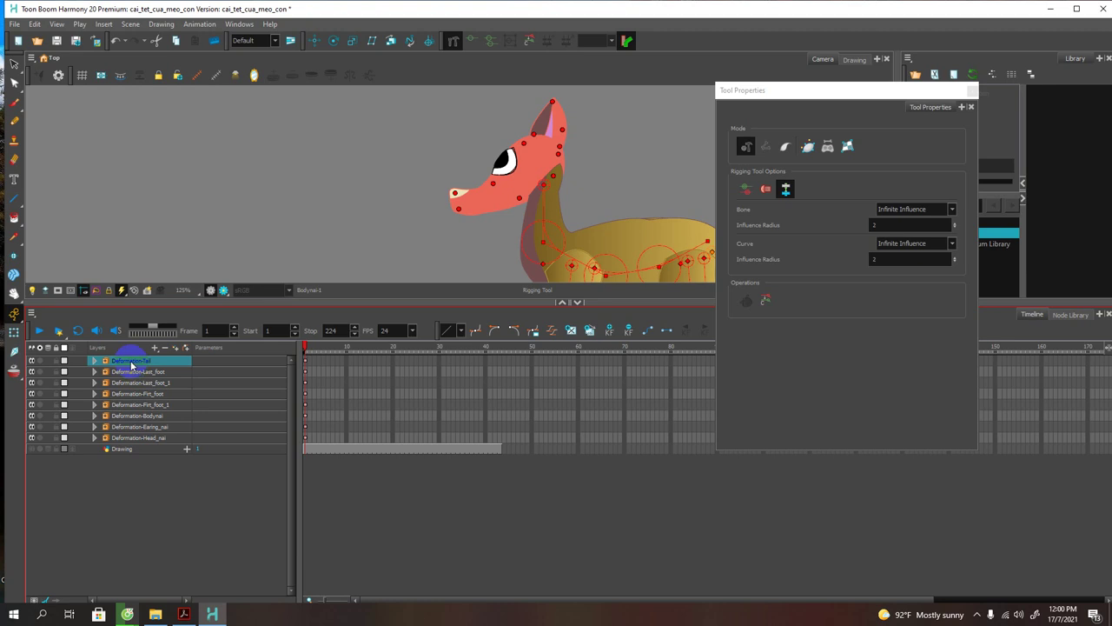
Step: Insert a Kinematic Output above each of the Deformation-Tail and Deformation-Last_foot groups
{"action": "right_click", "coordinate": [130, 365]}
{"action": "mouse_move", "coordinate": [296, 17]}
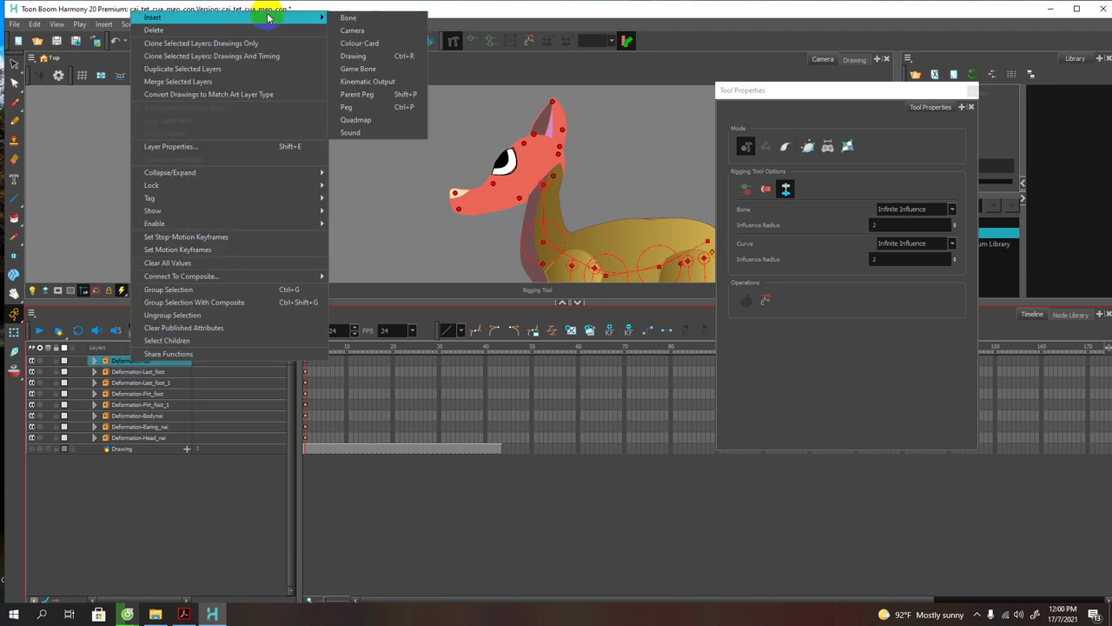
{"action": "left_click", "coordinate": [376, 84]}
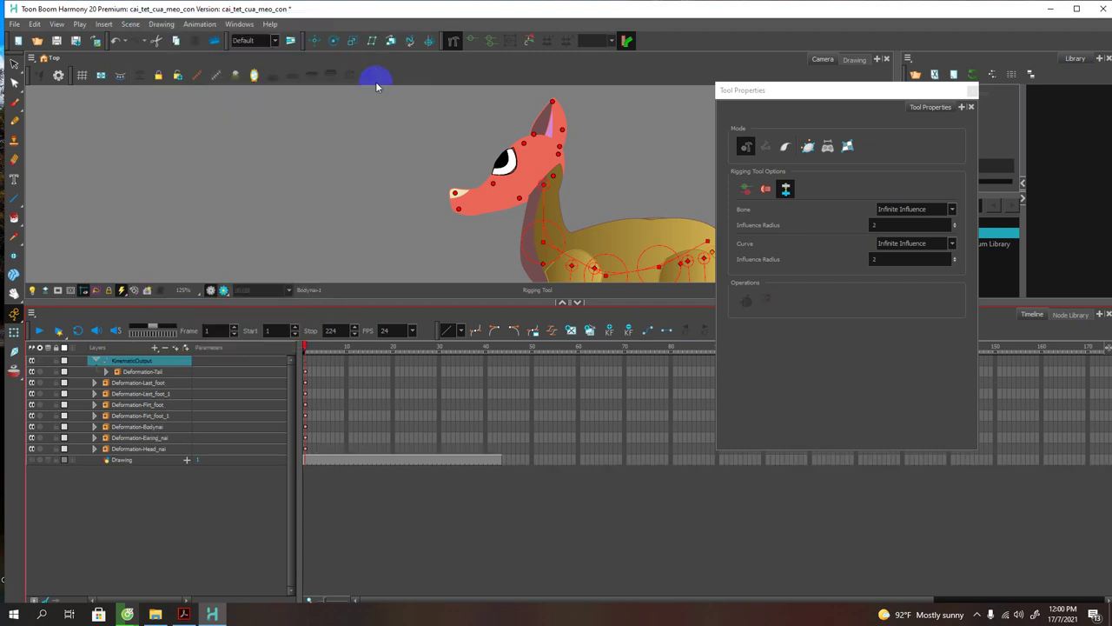
{"action": "left_click", "coordinate": [137, 386]}
{"action": "right_click", "coordinate": [137, 386]}
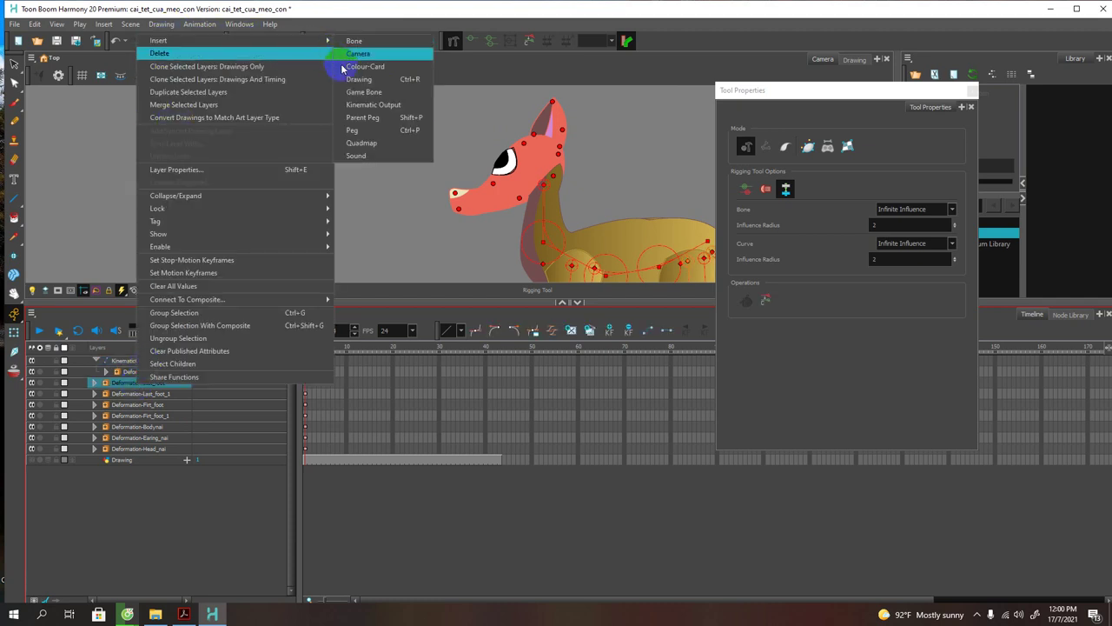
{"action": "mouse_move", "coordinate": [217, 41]}
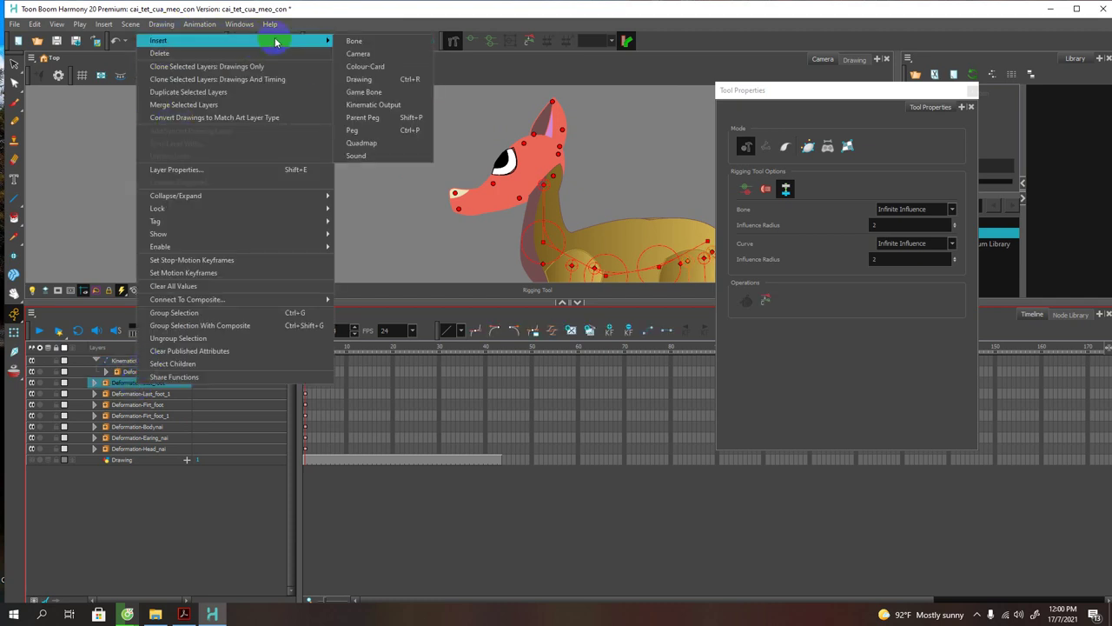
{"action": "left_click", "coordinate": [355, 103]}
Step: Insert a Kinematic Output above each of the Deformation-Last_foot_1 and Deformation-Firt_foot groups
{"action": "left_click", "coordinate": [137, 405]}
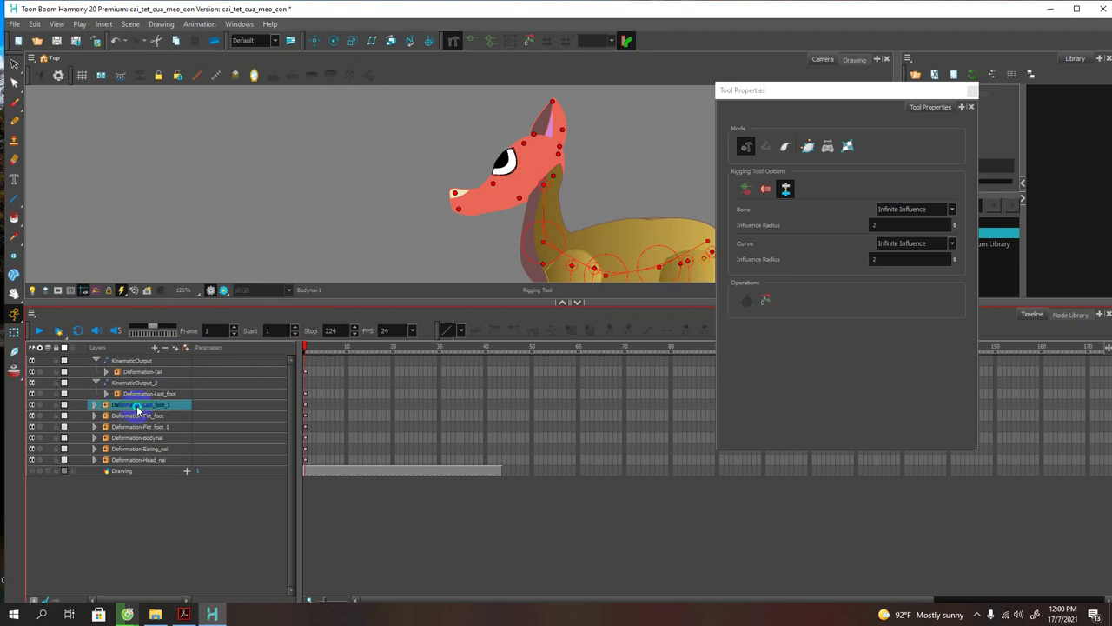
{"action": "right_click", "coordinate": [136, 405]}
{"action": "mouse_move", "coordinate": [324, 64]}
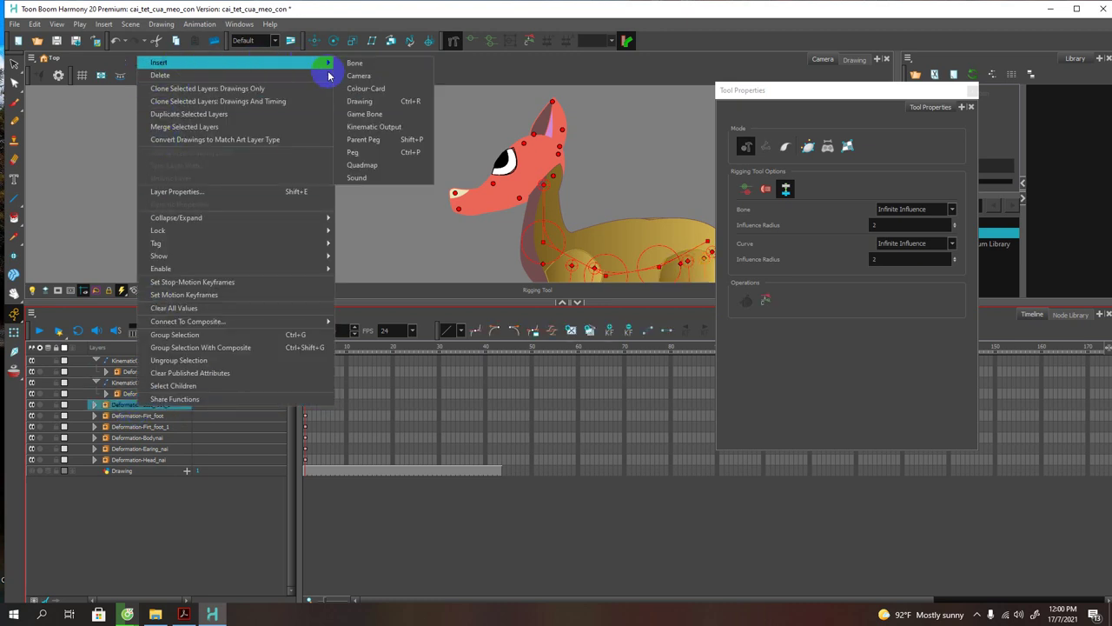
{"action": "left_click", "coordinate": [374, 127]}
{"action": "left_click", "coordinate": [146, 427]}
{"action": "right_click", "coordinate": [146, 427]}
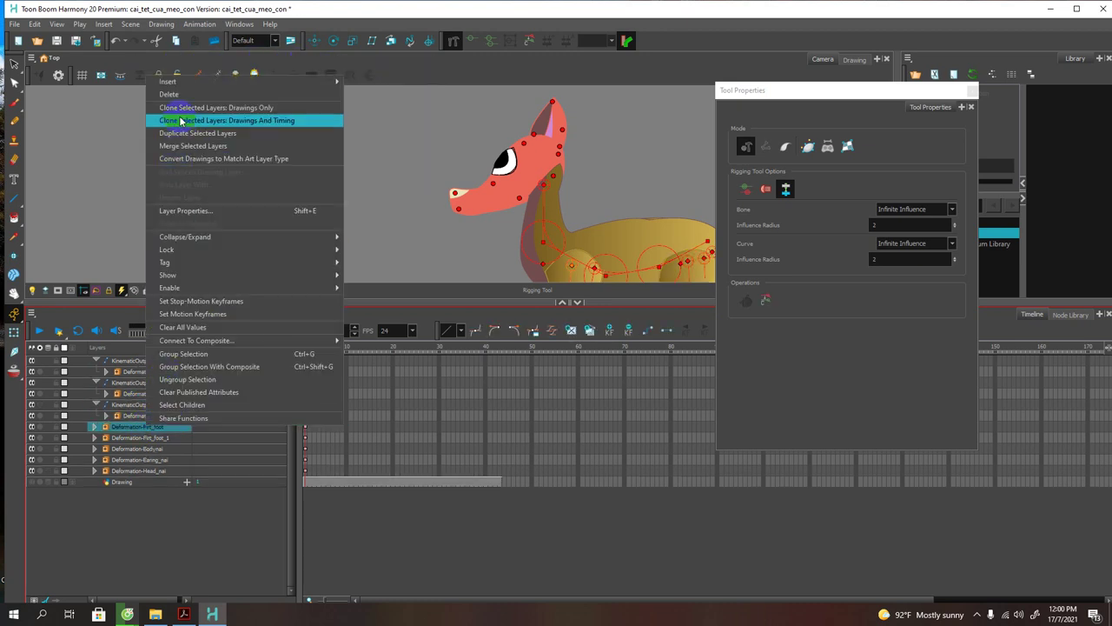
{"action": "mouse_move", "coordinate": [324, 82]}
{"action": "left_click", "coordinate": [374, 146]}
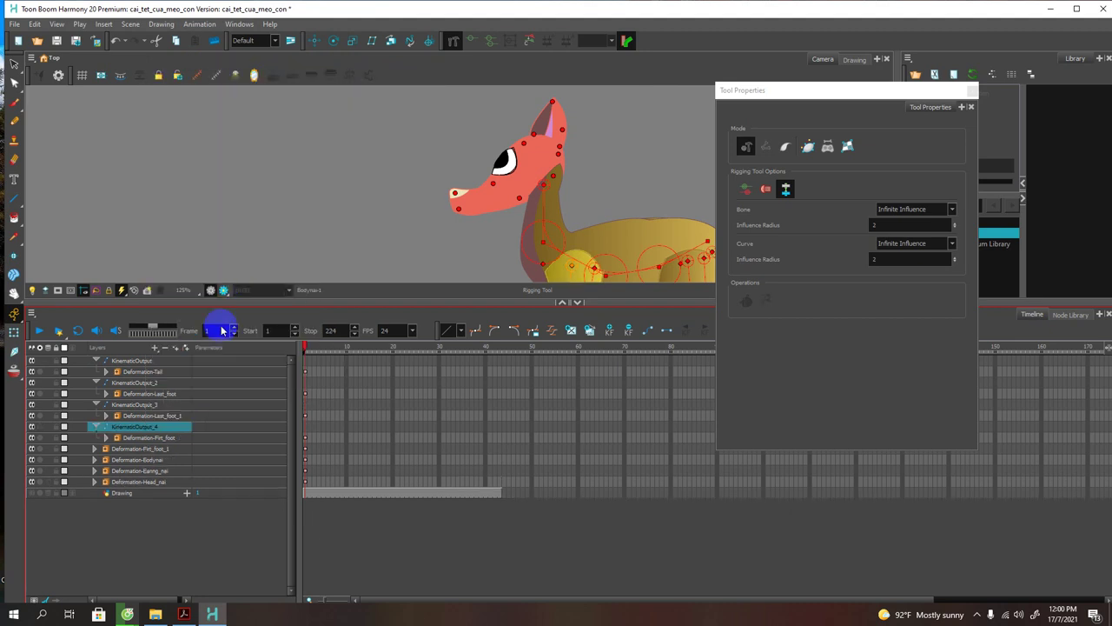
Step: Insert a Kinematic Output above each of the Deformation-Firt_foot_1 and Deformation-Bodynai groups
{"action": "left_click", "coordinate": [137, 448]}
{"action": "right_click", "coordinate": [137, 452]}
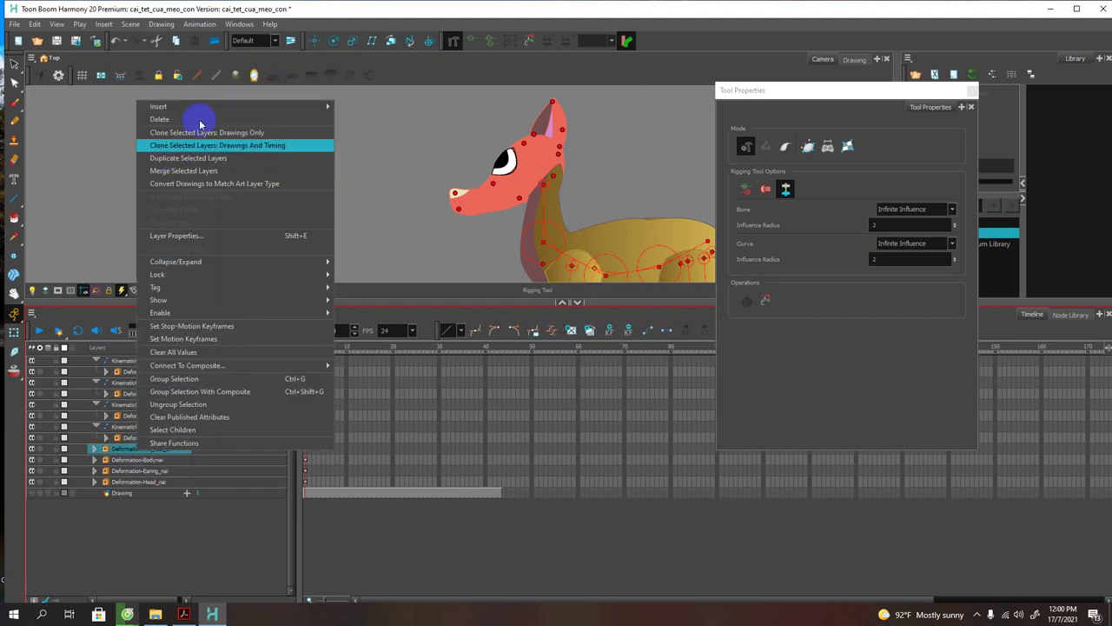
{"action": "mouse_move", "coordinate": [249, 105]}
{"action": "left_click", "coordinate": [365, 174]}
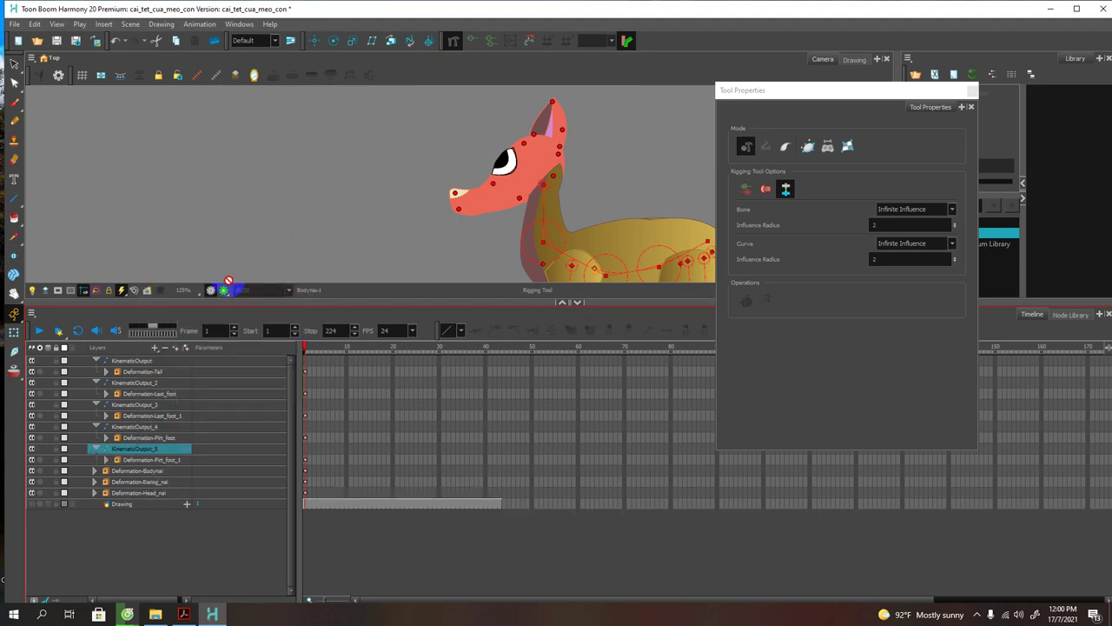
{"action": "left_click", "coordinate": [139, 470]}
{"action": "right_click", "coordinate": [139, 472]}
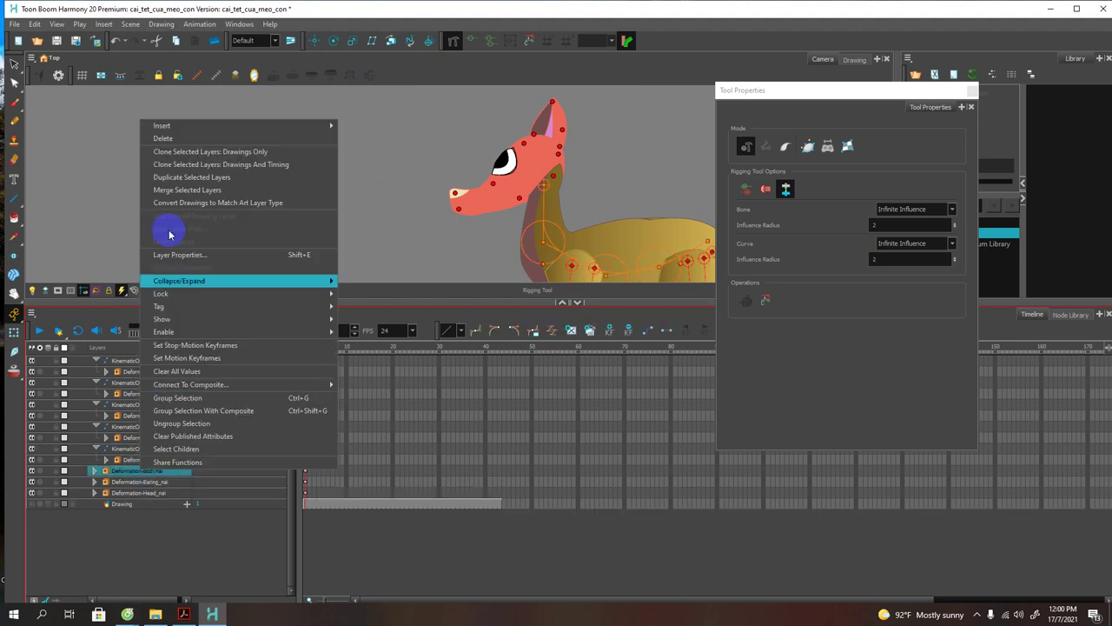
{"action": "mouse_move", "coordinate": [233, 127]}
{"action": "left_click", "coordinate": [366, 189]}
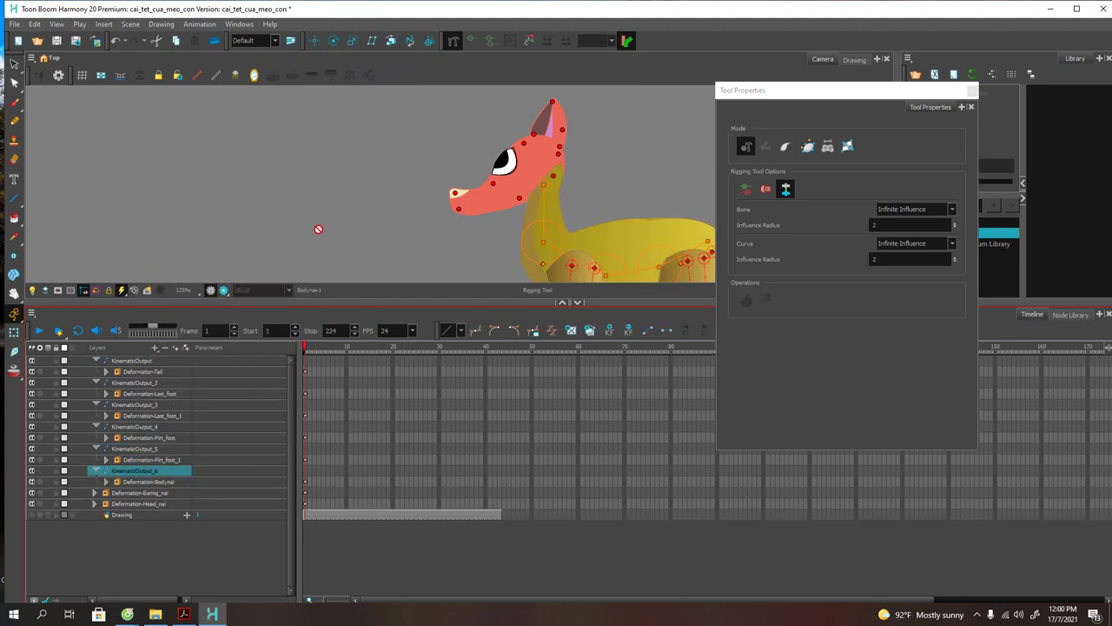
Step: Insert a Kinematic Output above each of the Deformation-Earing_nai and Deformation-Head_nai groups
{"action": "left_click", "coordinate": [144, 493]}
{"action": "right_click", "coordinate": [146, 493]}
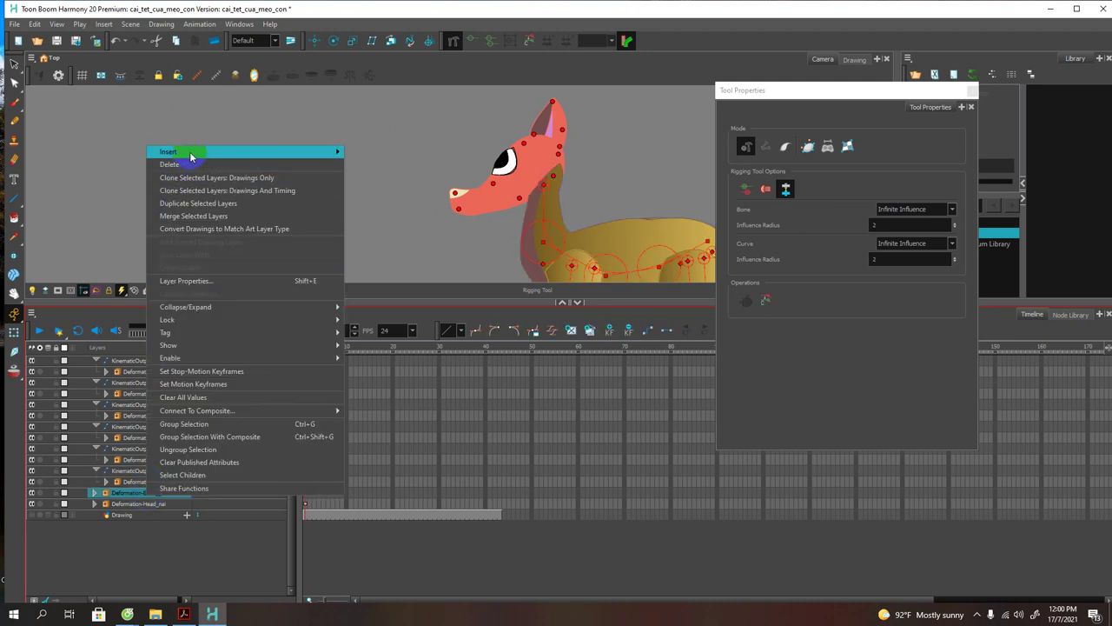
{"action": "mouse_move", "coordinate": [321, 152]}
{"action": "left_click", "coordinate": [369, 217]}
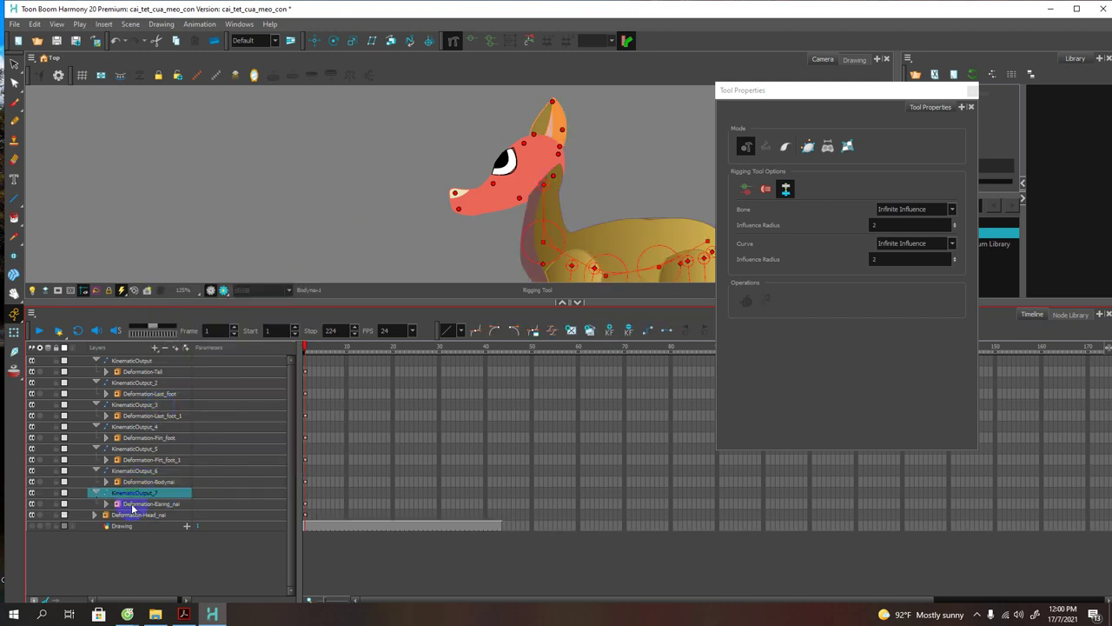
{"action": "left_click", "coordinate": [135, 516]}
{"action": "right_click", "coordinate": [133, 519]}
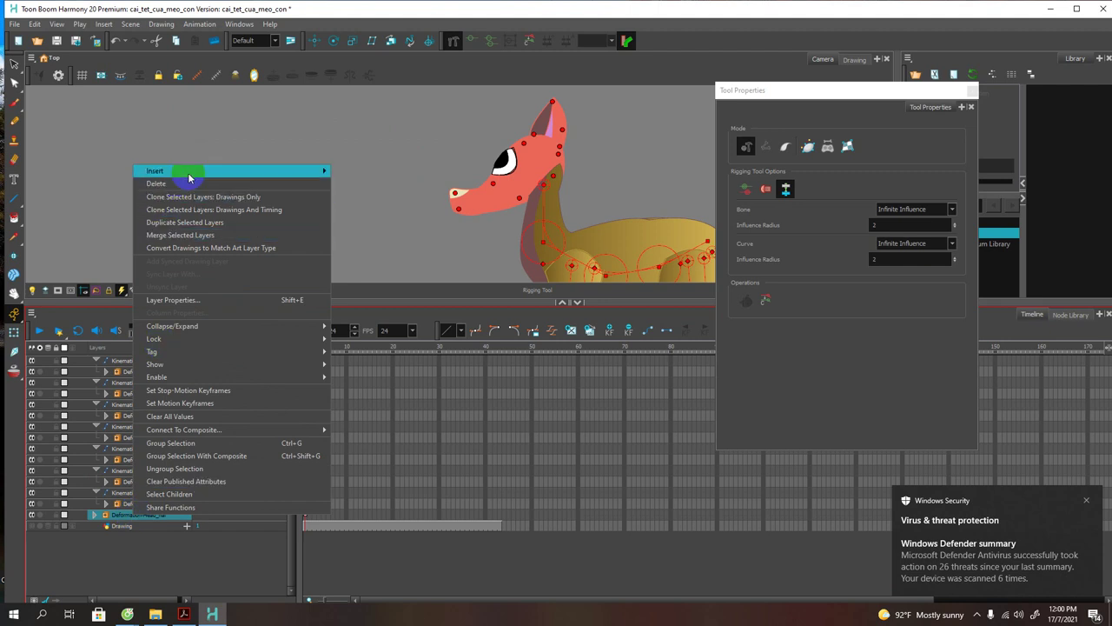
{"action": "mouse_move", "coordinate": [218, 170]}
{"action": "left_click", "coordinate": [354, 234]}
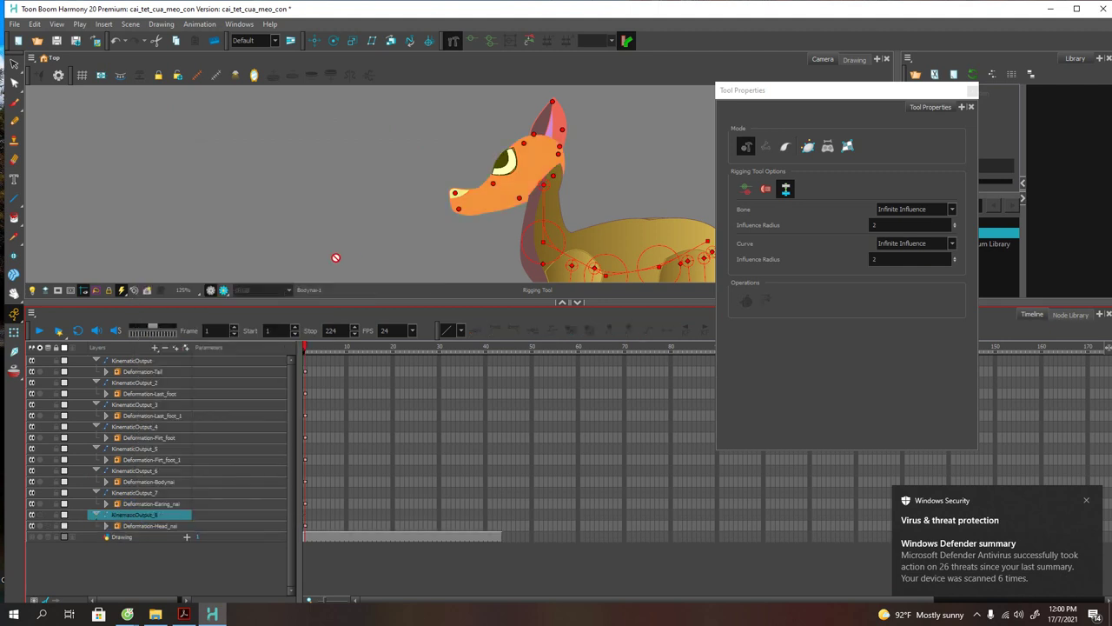
Step: Collapse the KinematicOutput_7 and KinematicOutput_8 layers of the ear and head in the Timeline
{"action": "left_click_drag", "start_coordinate": [94, 520], "coordinate": [124, 496]}
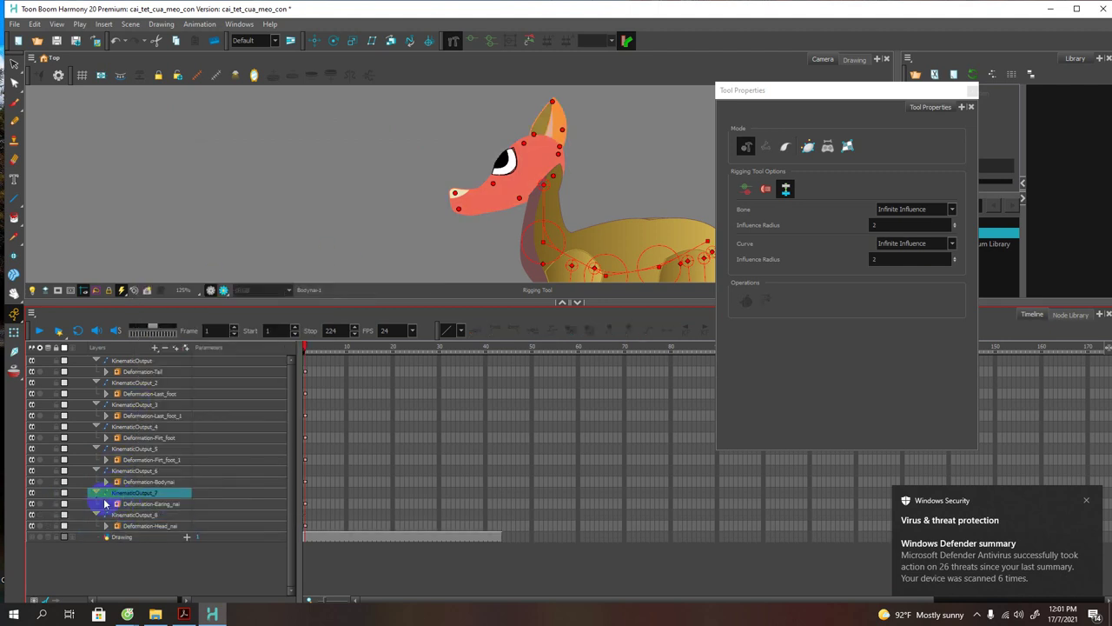
{"action": "left_click", "coordinate": [96, 493]}
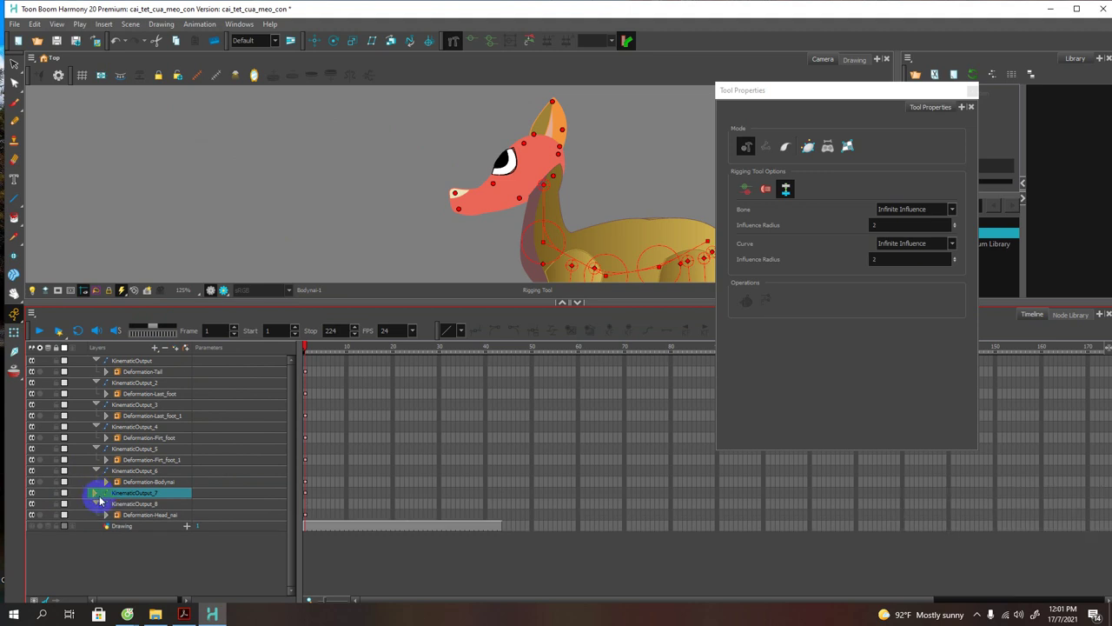
{"action": "left_click", "coordinate": [97, 504]}
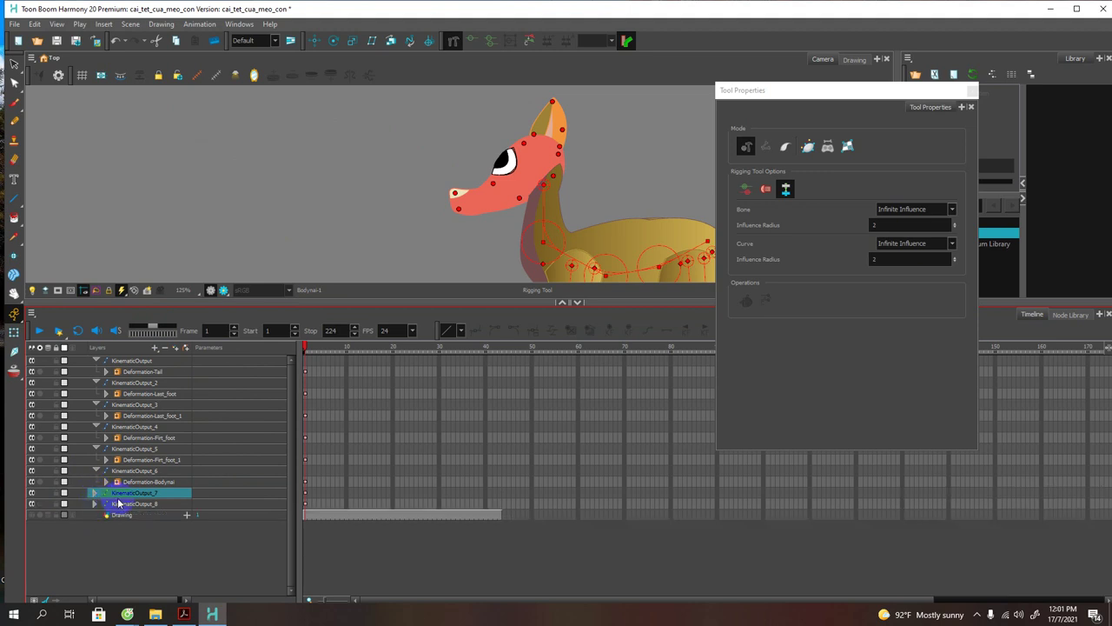
Step: Expand Deformation-Bodynai and parent KinematicOutput_7 and KinematicOutput_8 together under the Bodynai drawing layer
{"action": "left_click", "coordinate": [121, 504], "text": "ctrl"}
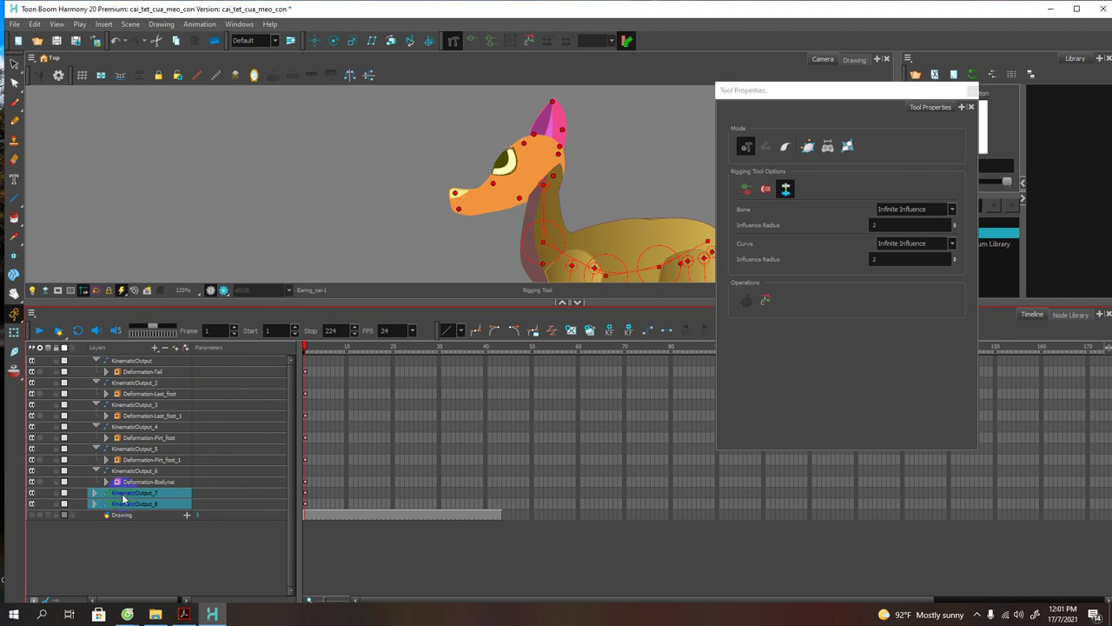
{"action": "left_click", "coordinate": [122, 496]}
{"action": "left_click", "coordinate": [106, 481]}
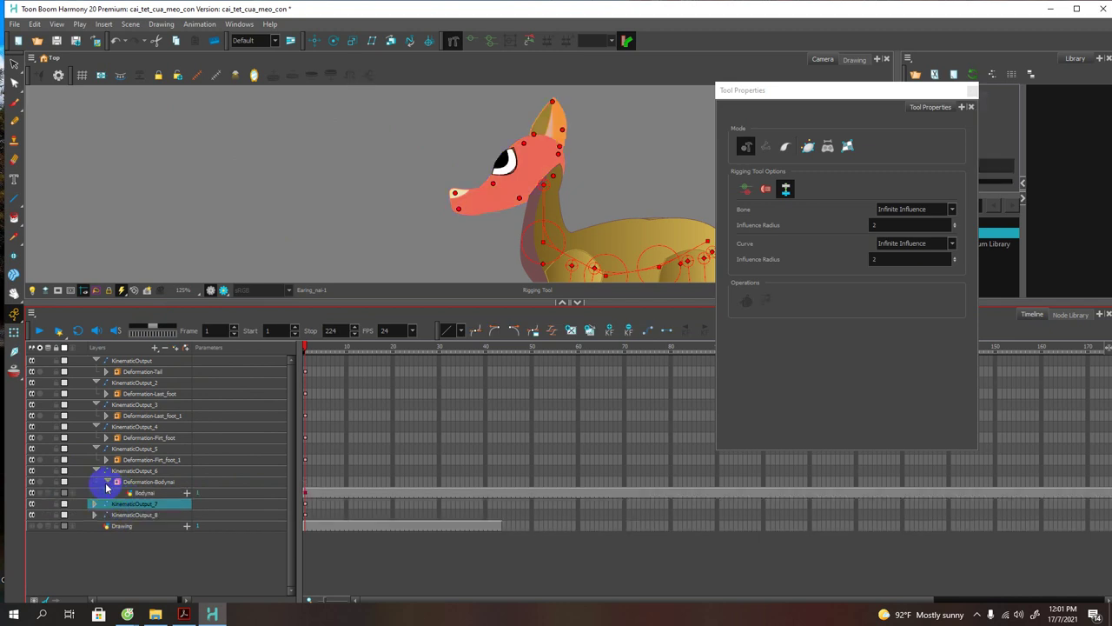
{"action": "left_click", "coordinate": [122, 515], "text": "ctrl"}
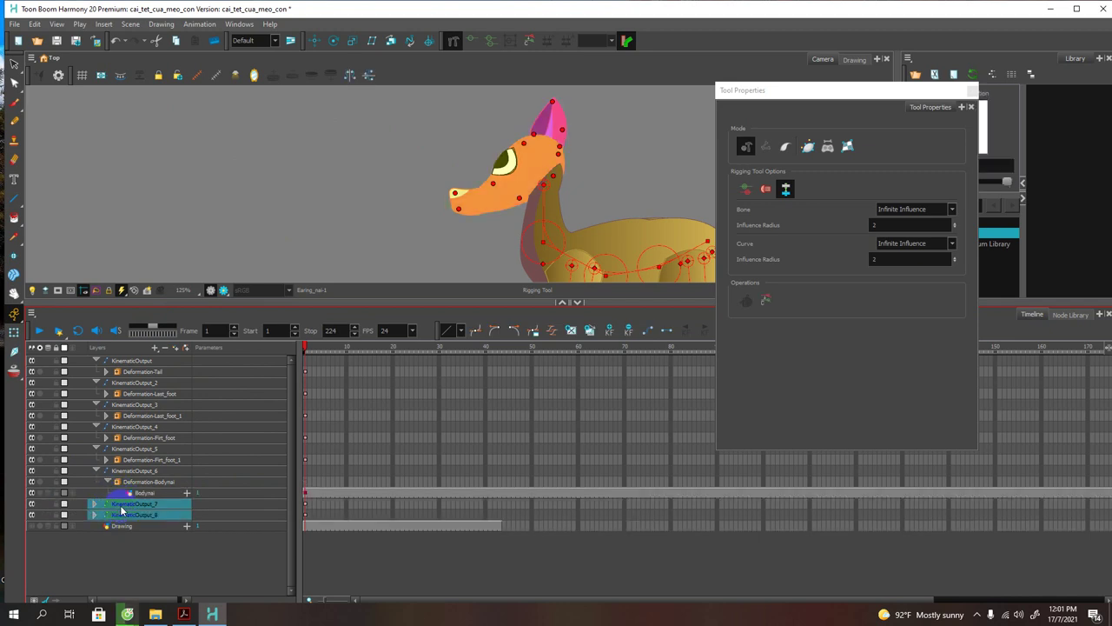
{"action": "left_click_drag", "start_coordinate": [130, 504], "coordinate": [144, 494]}
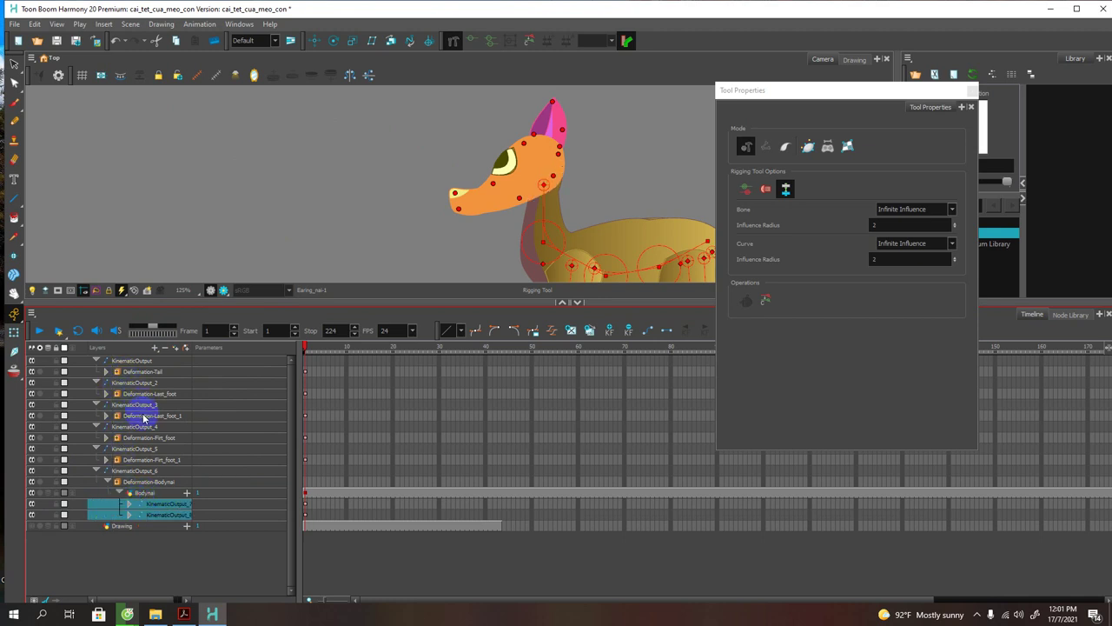
Step: Collapse the KinematicOutput layers of the tail and all four legs, from KinematicOutput to KinematicOutput_5, in the Timeline
{"action": "left_click", "coordinate": [96, 361]}
{"action": "left_click", "coordinate": [97, 371]}
{"action": "left_click", "coordinate": [96, 383]}
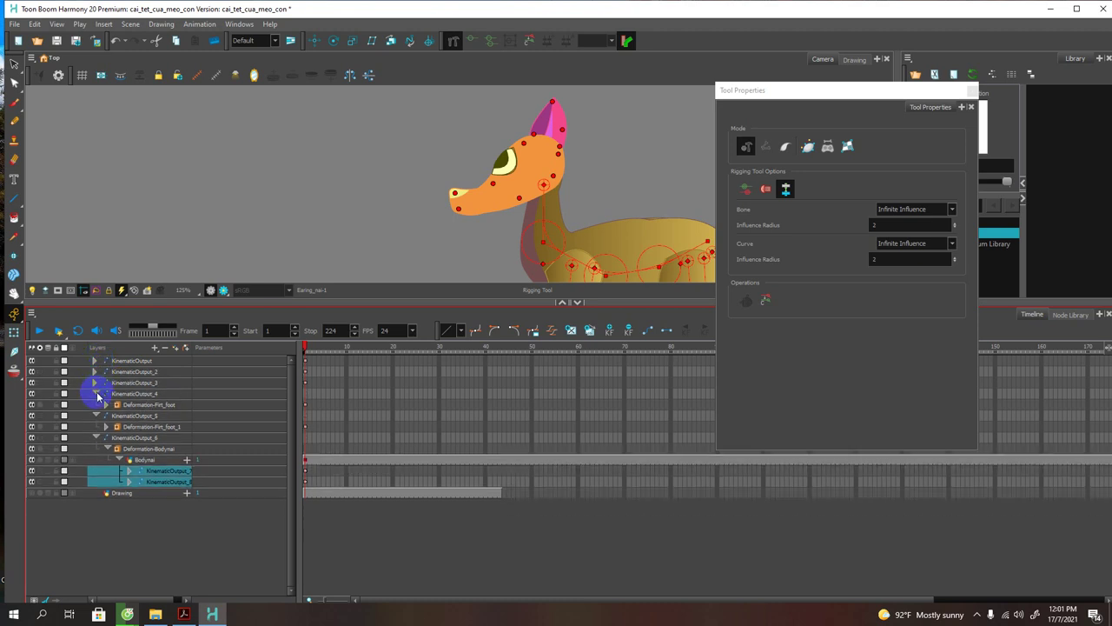
{"action": "left_click", "coordinate": [96, 394]}
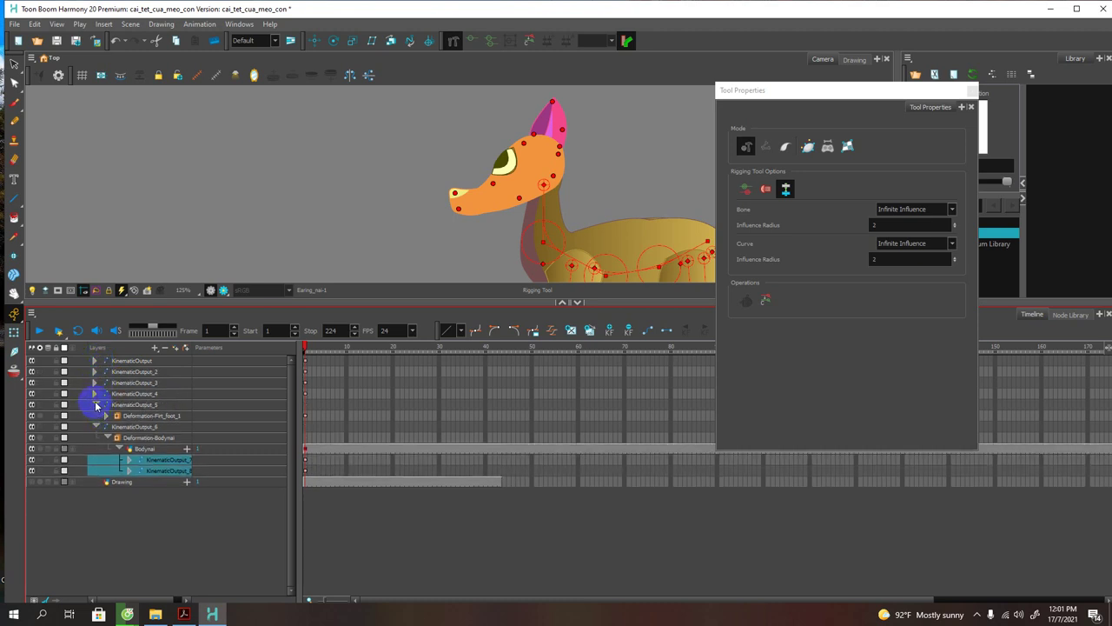
{"action": "left_click", "coordinate": [97, 404]}
Step: Try to move the collapsed tail and leg KinematicOutput layers together into the Bodynai group
{"action": "left_click", "coordinate": [125, 362]}
{"action": "left_click", "coordinate": [127, 415]}
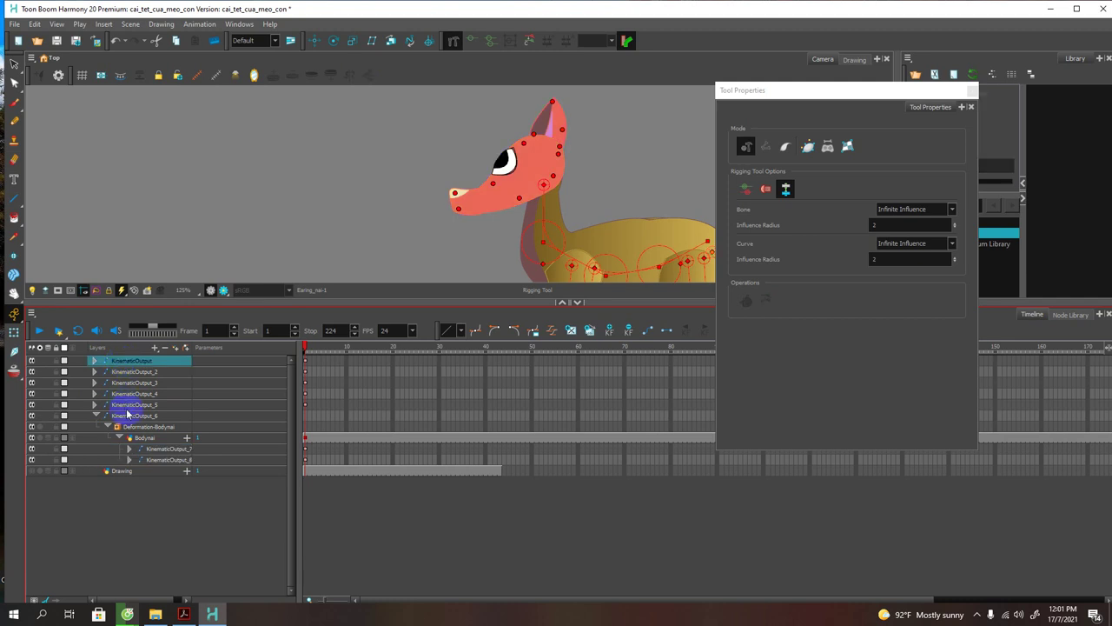
{"action": "left_click_drag", "start_coordinate": [124, 382], "coordinate": [121, 437]}
{"action": "mouse_move", "coordinate": [137, 387]}
{"action": "left_mouse_down"}
{"action": "mouse_move", "coordinate": [147, 439]}
{"action": "mouse_move", "coordinate": [119, 427]}
{"action": "mouse_move", "coordinate": [142, 427]}
{"action": "mouse_move", "coordinate": [143, 440]}
{"action": "mouse_move", "coordinate": [128, 359]}
{"action": "mouse_move", "coordinate": [138, 414]}
{"action": "mouse_move", "coordinate": [130, 376]}
{"action": "left_mouse_up"}
{"action": "left_click", "coordinate": [145, 417]}
{"action": "left_click", "coordinate": [130, 397], "text": "shift"}
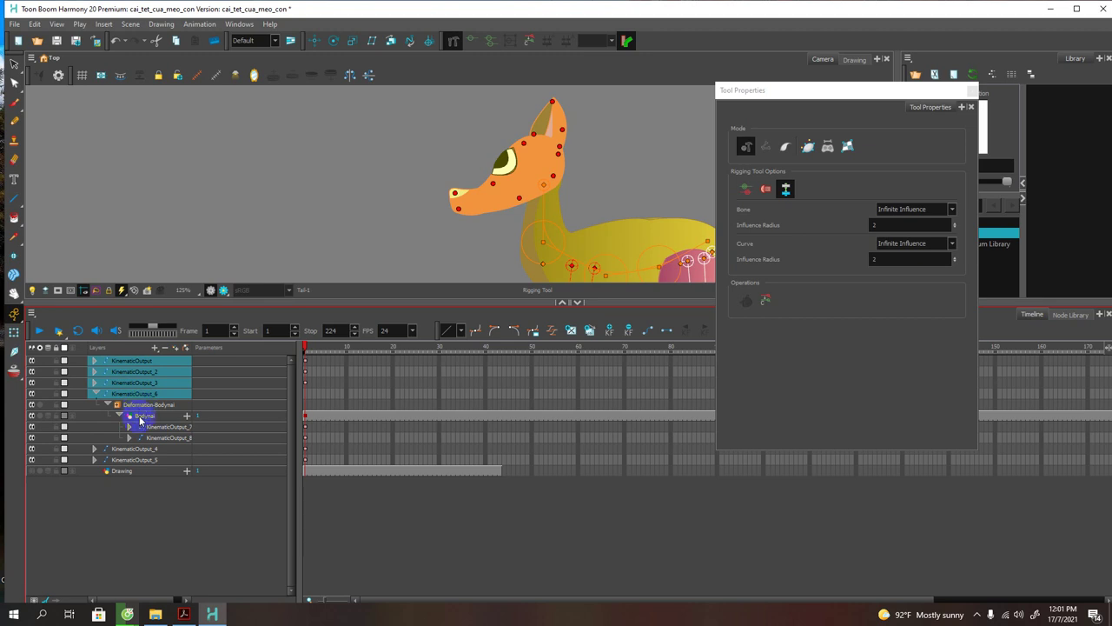
Step: Undo the leg layer reordering and the parenting of KinematicOutput_7 and KinematicOutput_8 under Bodynai
{"action": "left_click", "coordinate": [140, 417]}
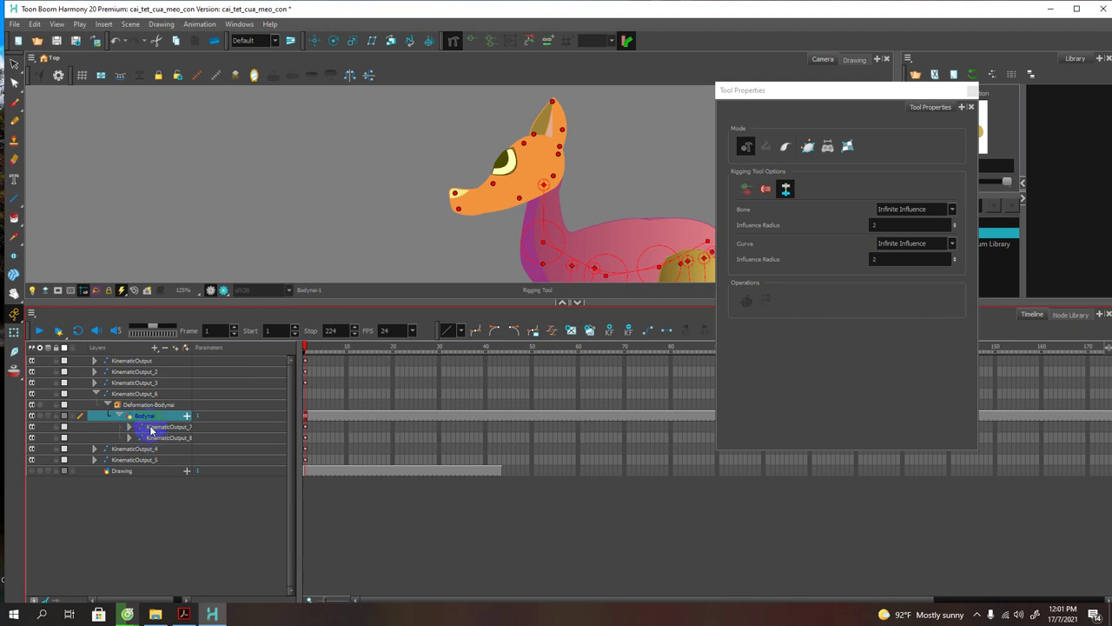
{"action": "key", "text": "shift+b"}
{"action": "key", "text": "shift+b"}
{"action": "key", "text": "shift+b"}
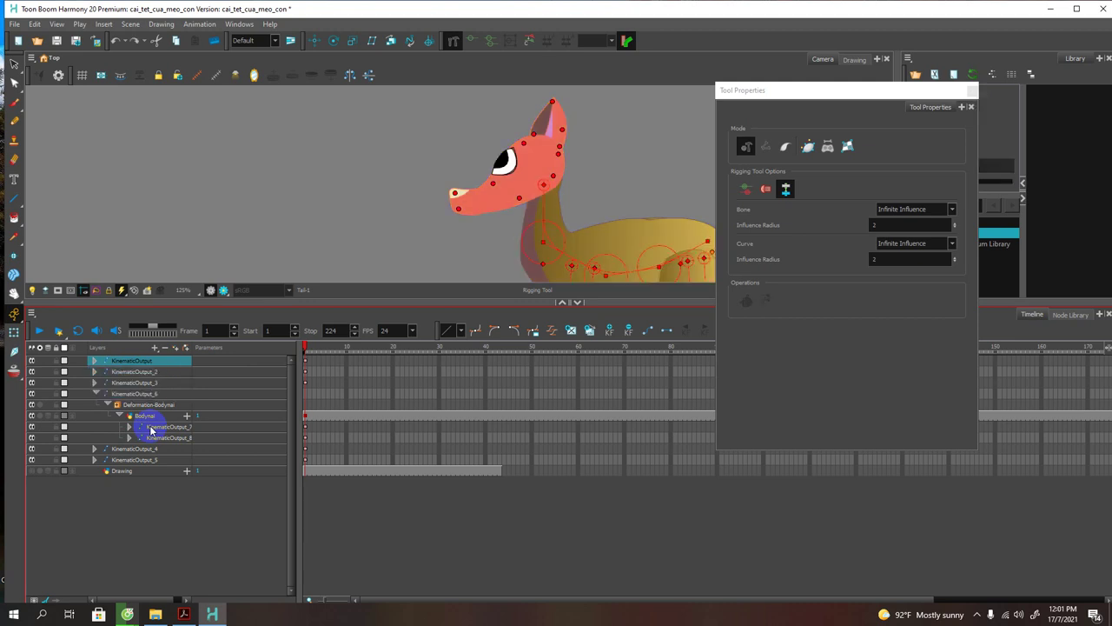
{"action": "key", "text": "shift+b"}
{"action": "key", "text": "b"}
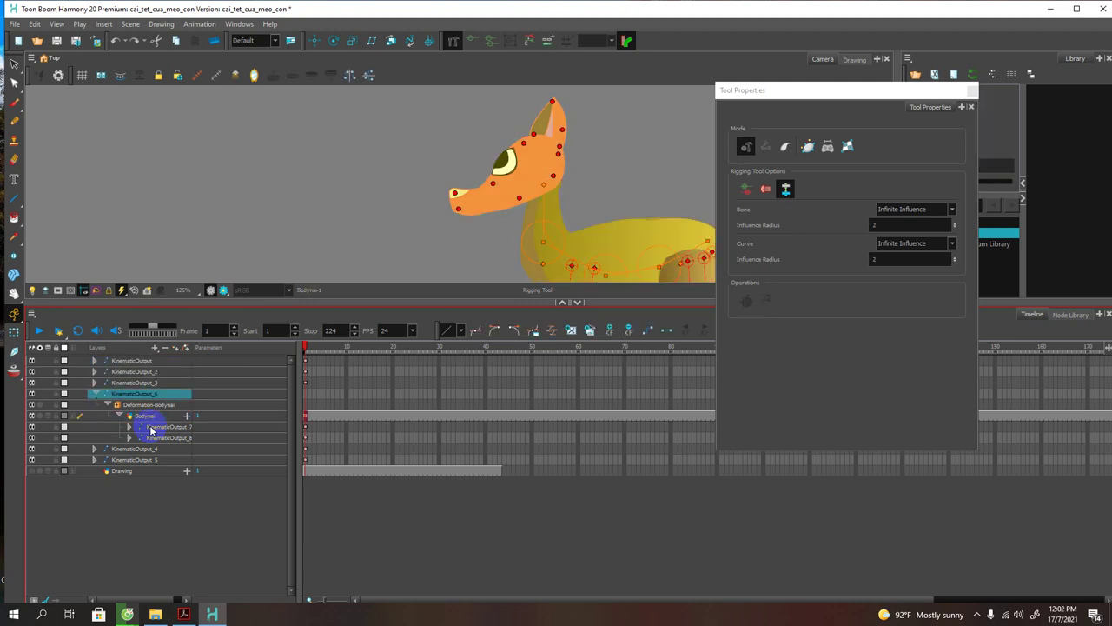
{"action": "key", "text": "ctrl+z"}
{"action": "key", "text": "shift+b"}
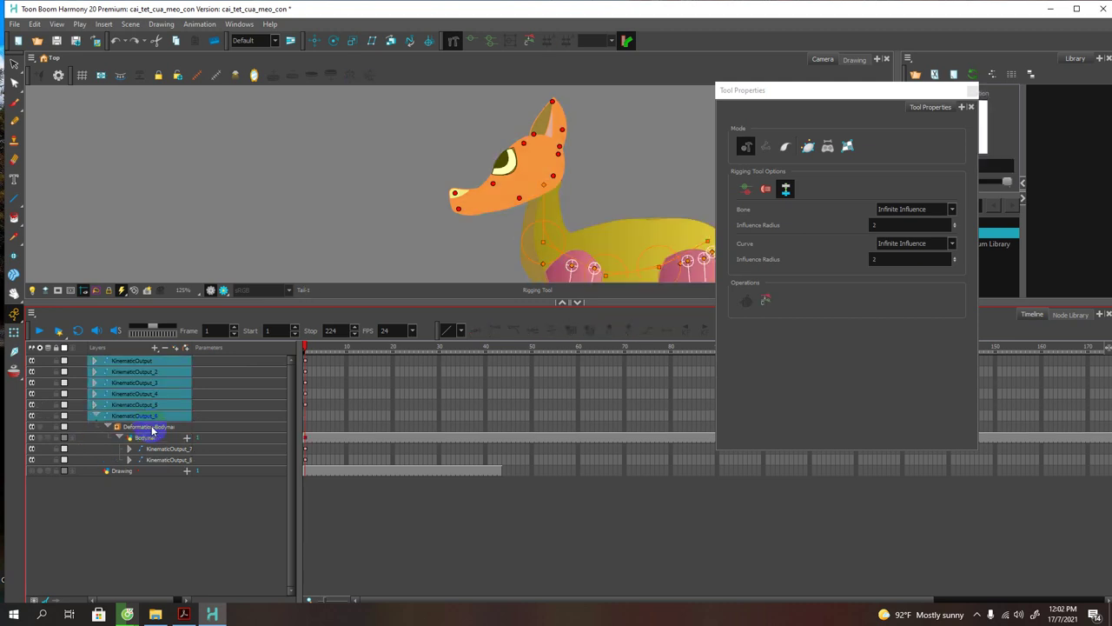
{"action": "key", "text": "shift+b"}
{"action": "key", "text": "shift+b"}
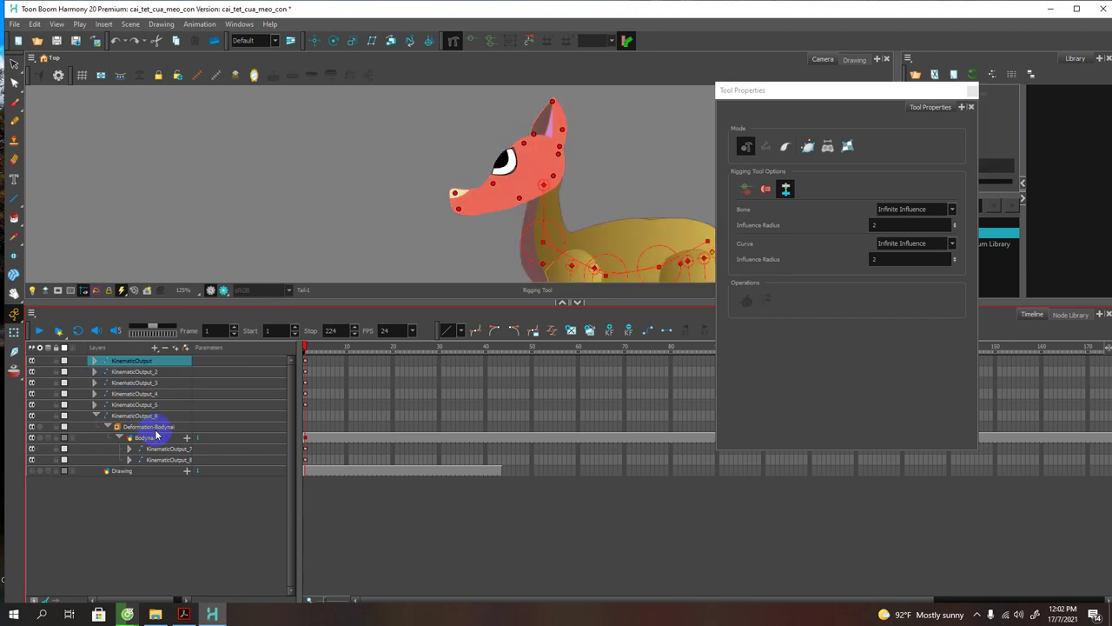
{"action": "key", "text": "ctrl+z"}
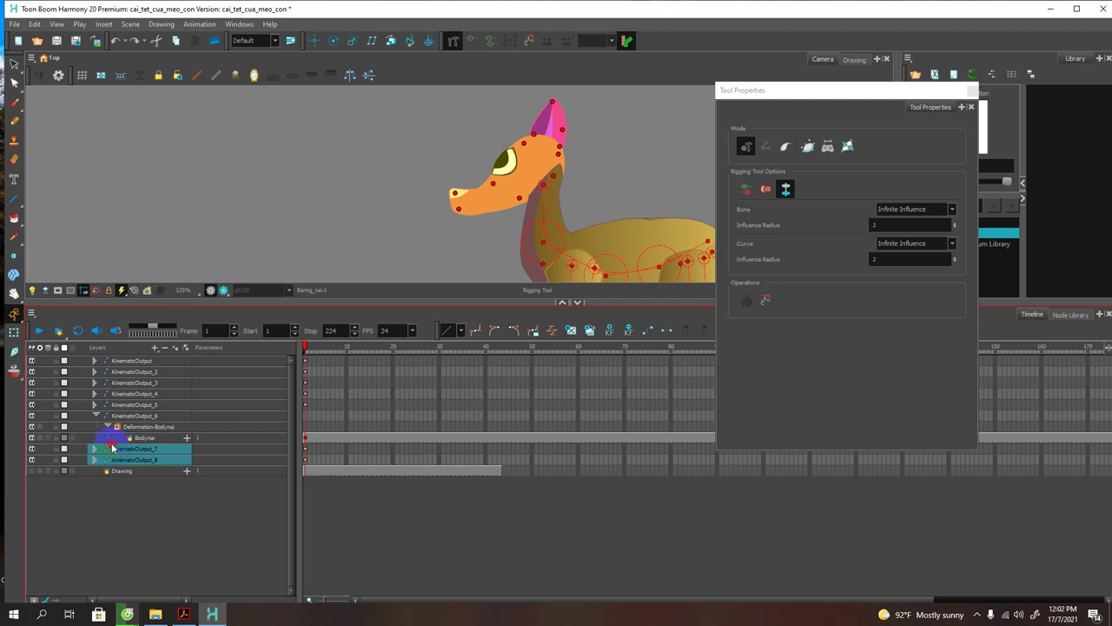
Step: Try placing KinematicOutput_7 and KinematicOutput_8 directly under KinematicOutput_6, and undo that move
{"action": "left_click_drag", "start_coordinate": [111, 447], "coordinate": [101, 426]}
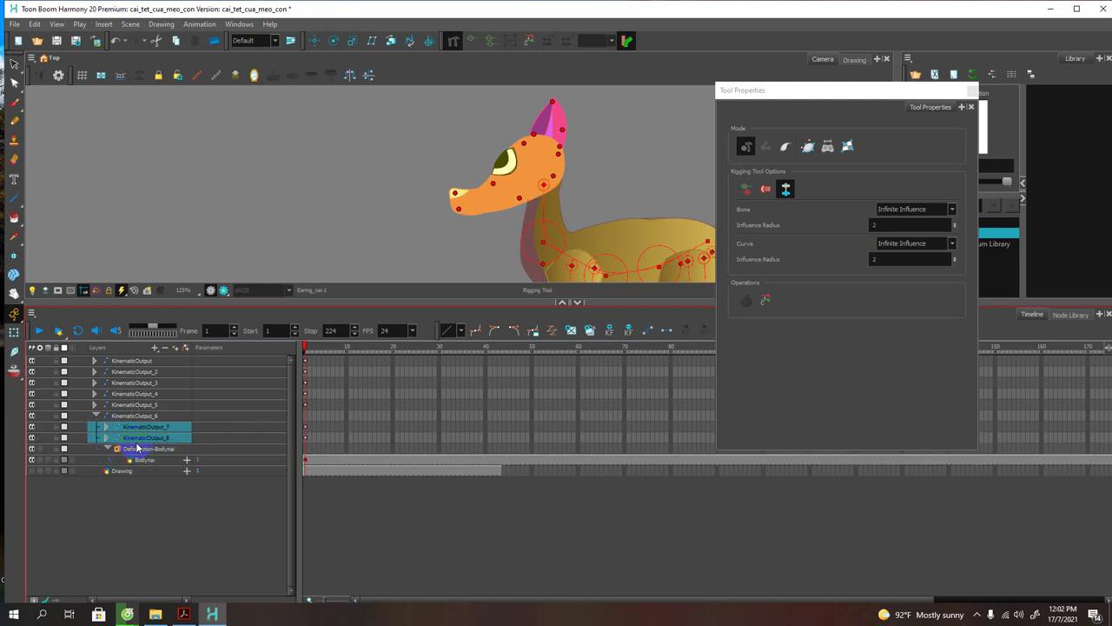
{"action": "key", "text": "ctrl+z"}
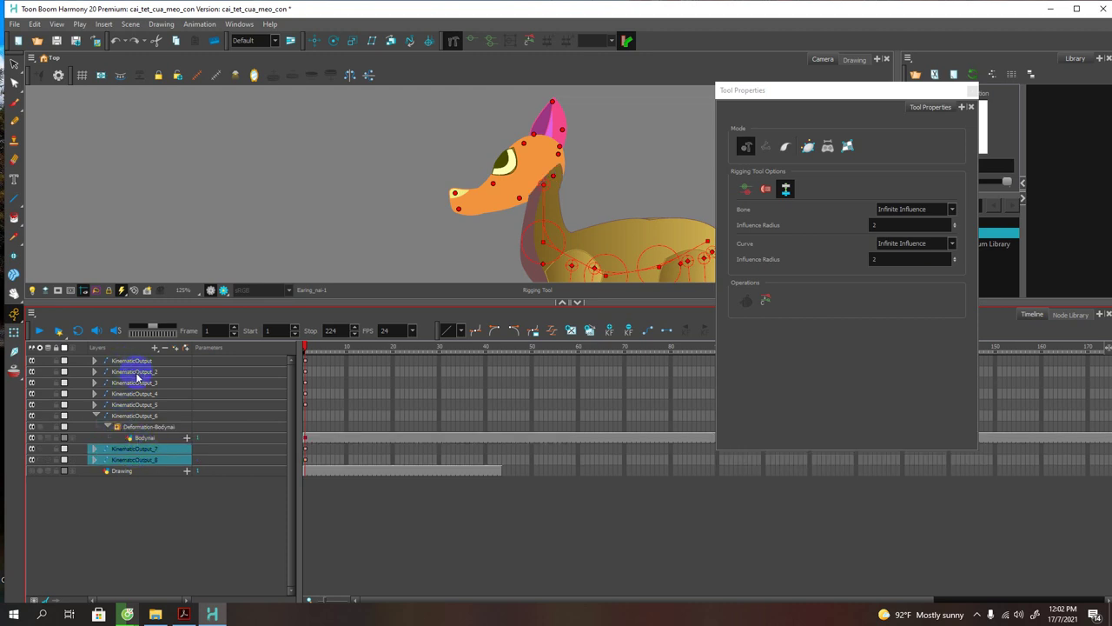
{"action": "left_click", "coordinate": [128, 362]}
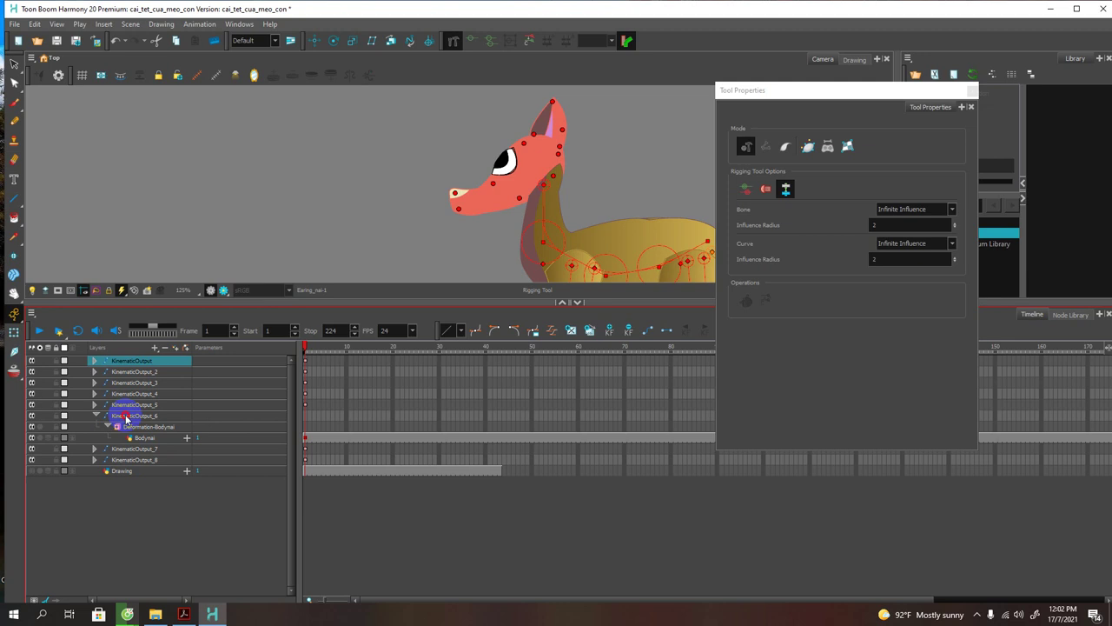
{"action": "left_click", "coordinate": [126, 417], "text": "shift"}
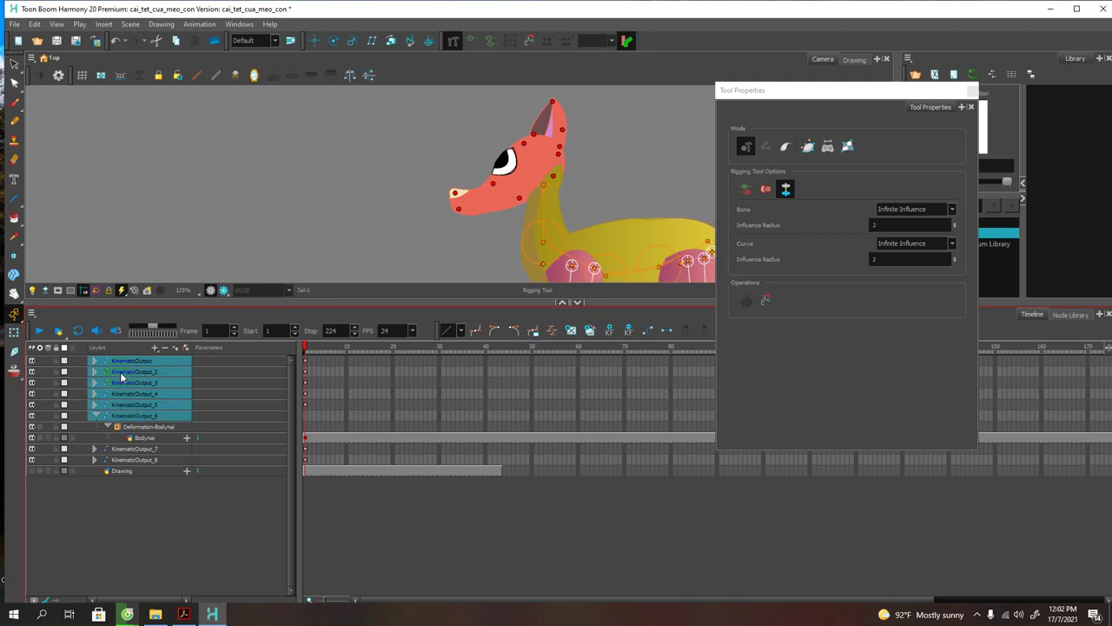
{"action": "left_click", "coordinate": [152, 445]}
{"action": "left_click", "coordinate": [146, 440]}
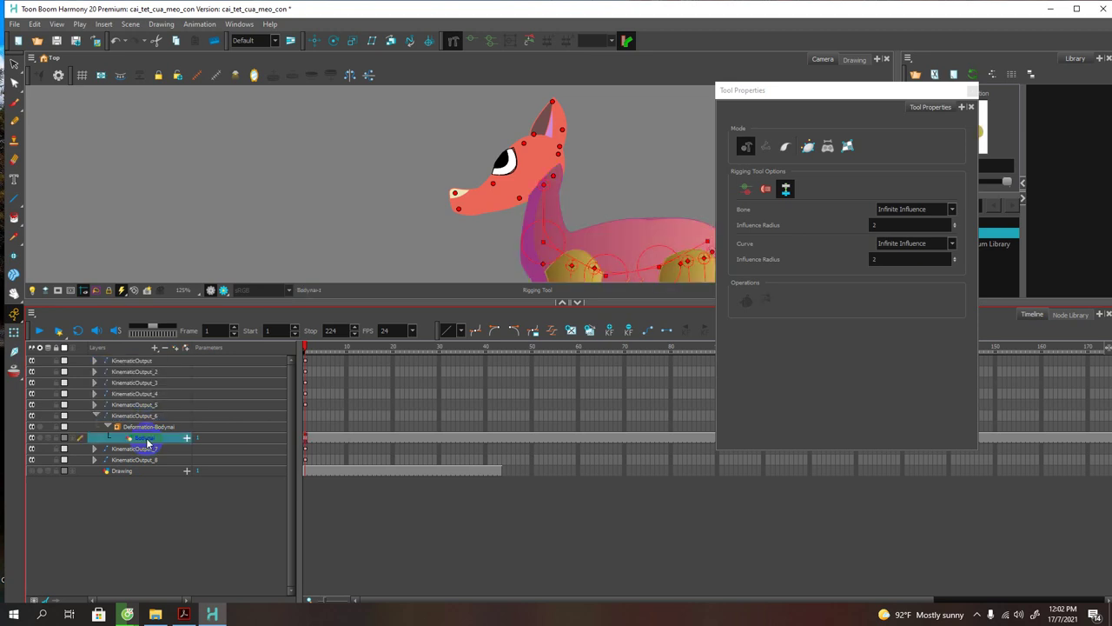
{"action": "left_click", "coordinate": [142, 451]}
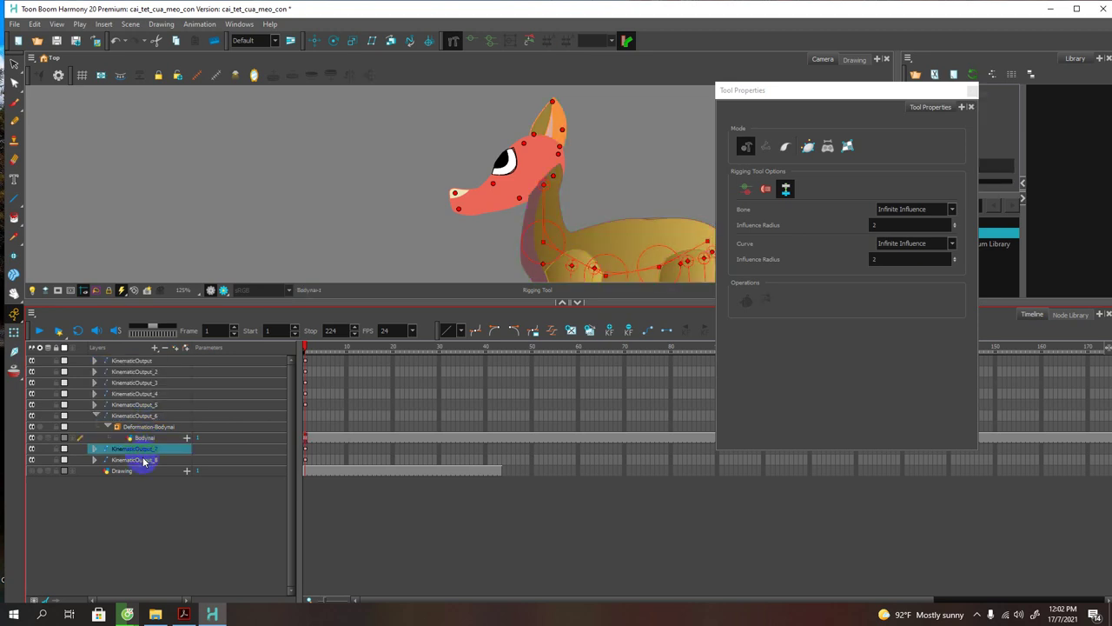
{"action": "left_click", "coordinate": [143, 461], "text": "ctrl"}
{"action": "left_click", "coordinate": [135, 437]}
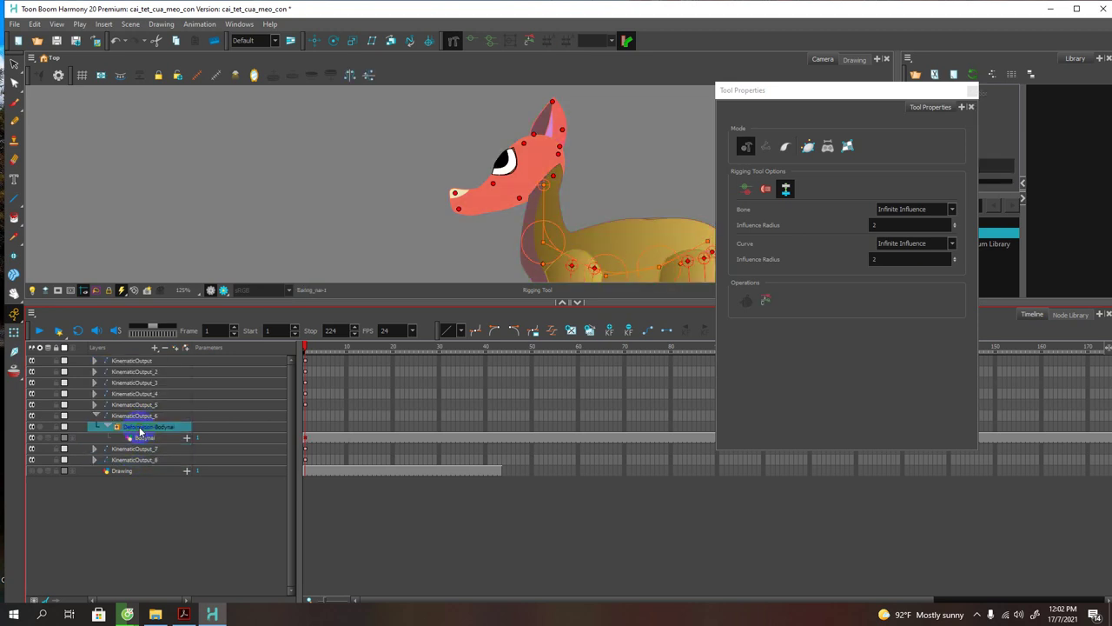
{"action": "left_click", "coordinate": [151, 440]}
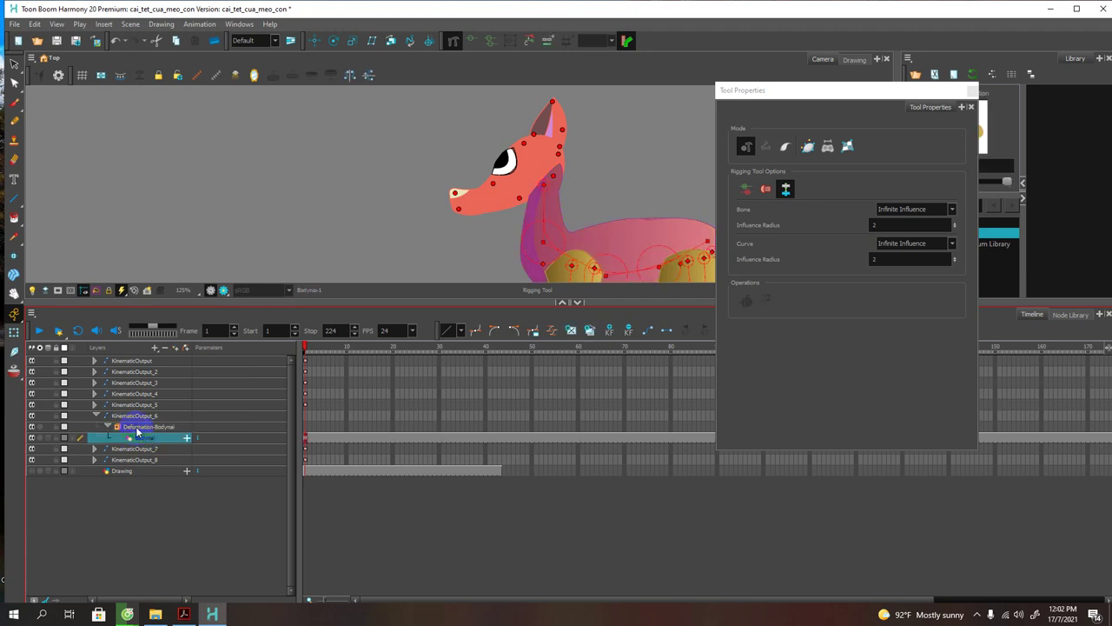
{"action": "left_click", "coordinate": [136, 428]}
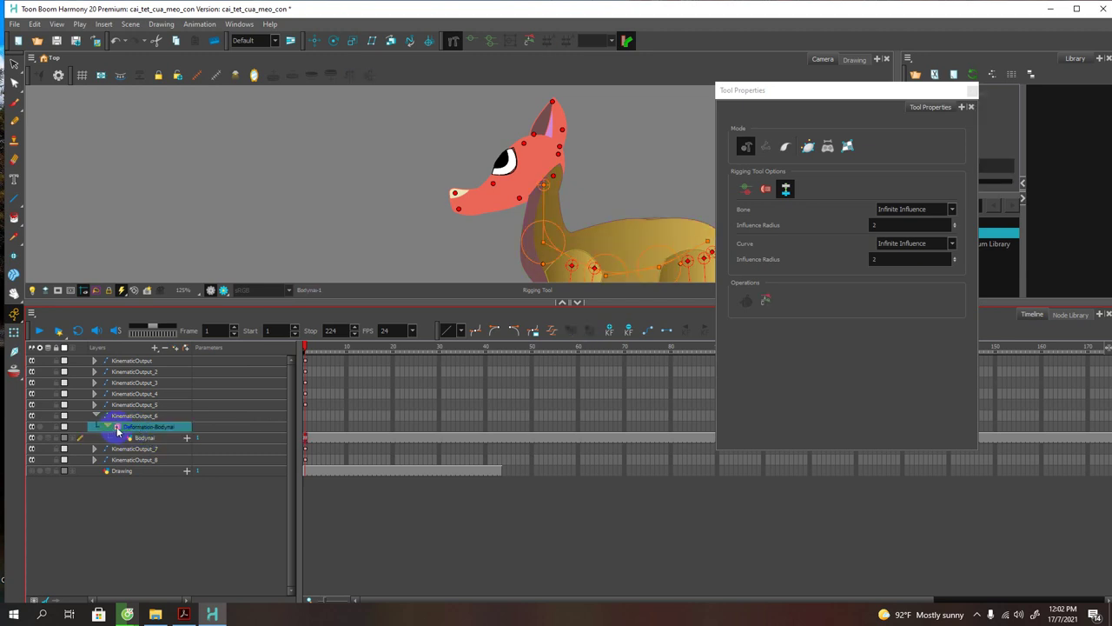
{"action": "left_click", "coordinate": [129, 449]}
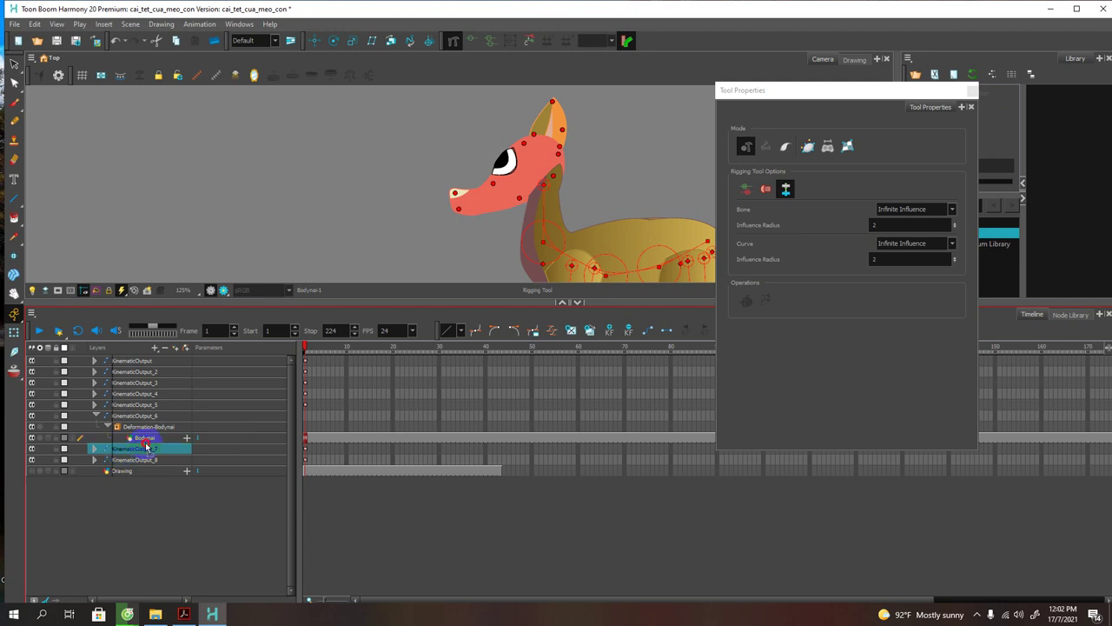
Step: Parent the KinematicOutput layer of the tail and KinematicOutput_2 under the Bodynai drawing layer one by one
{"action": "left_click", "coordinate": [131, 361]}
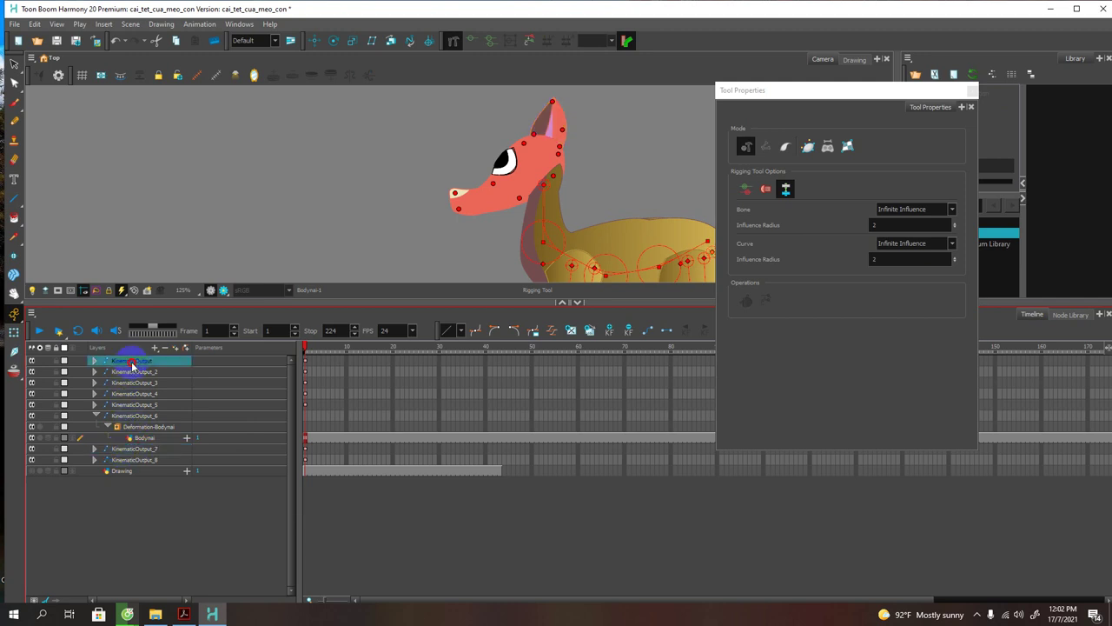
{"action": "left_click_drag", "start_coordinate": [131, 363], "coordinate": [149, 438]}
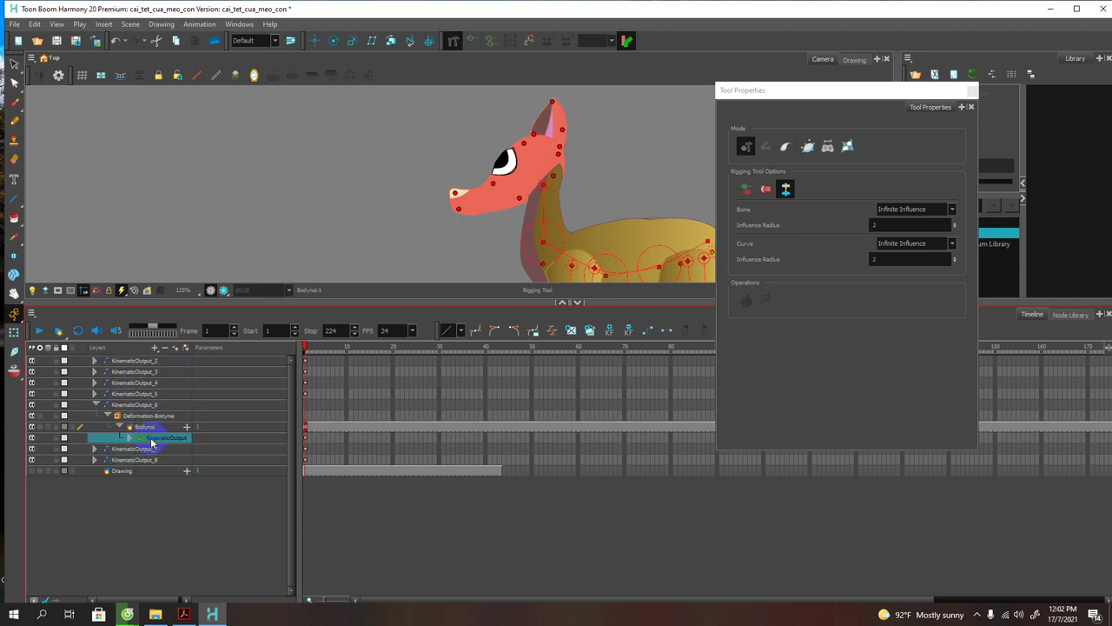
{"action": "left_click", "coordinate": [135, 360]}
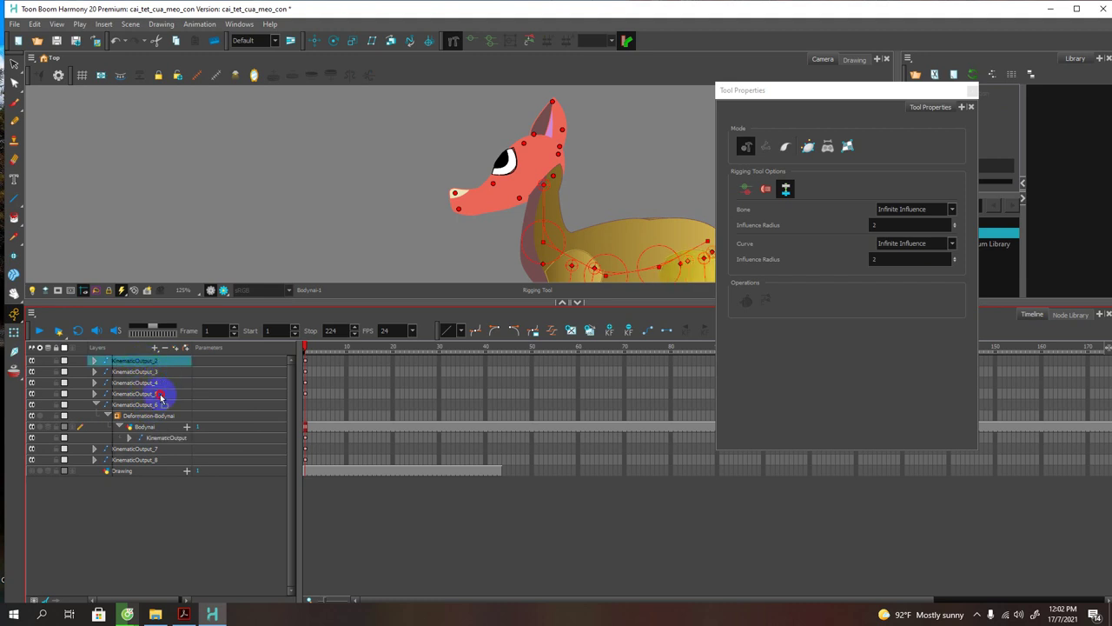
{"action": "left_click", "coordinate": [145, 427]}
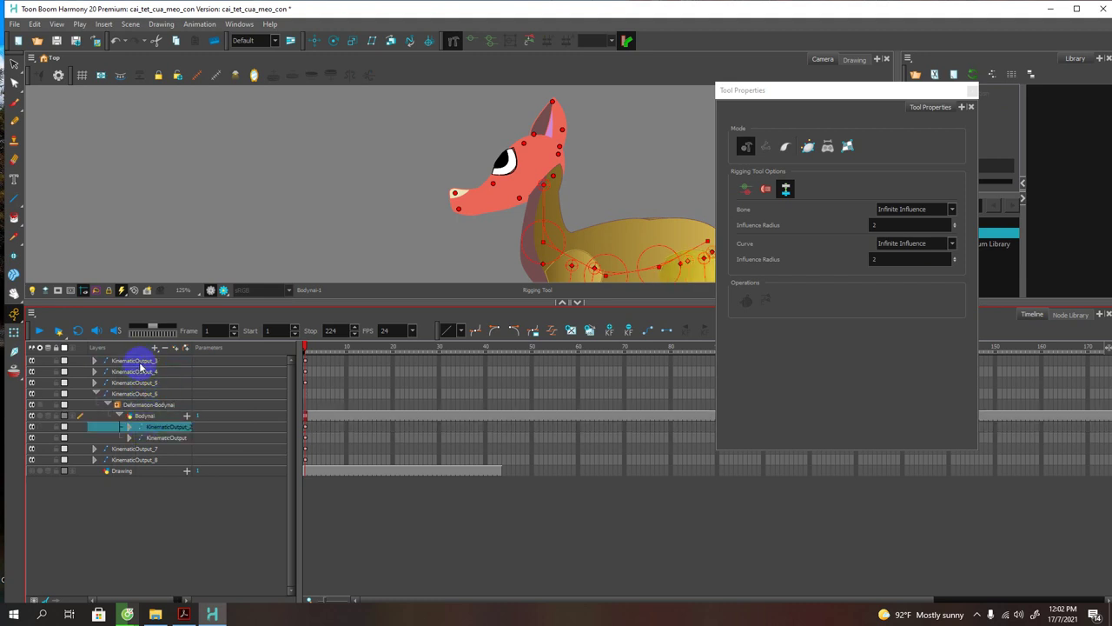
Step: Parent KinematicOutput_3, KinematicOutput_4, KinematicOutput_5, KinematicOutput_7 and KinematicOutput_8 under the Bodynai drawing layer
{"action": "left_click_drag", "start_coordinate": [137, 360], "coordinate": [120, 454]}
{"action": "left_click_drag", "start_coordinate": [122, 454], "coordinate": [131, 388]}
{"action": "left_click", "coordinate": [131, 462]}
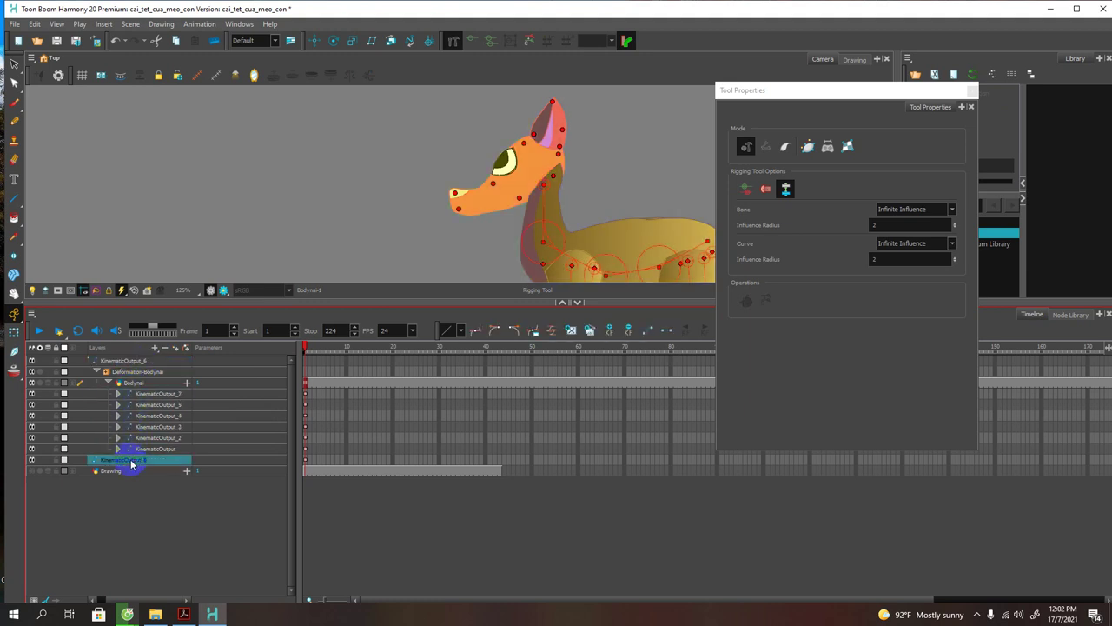
{"action": "left_click_drag", "start_coordinate": [132, 458], "coordinate": [138, 388]}
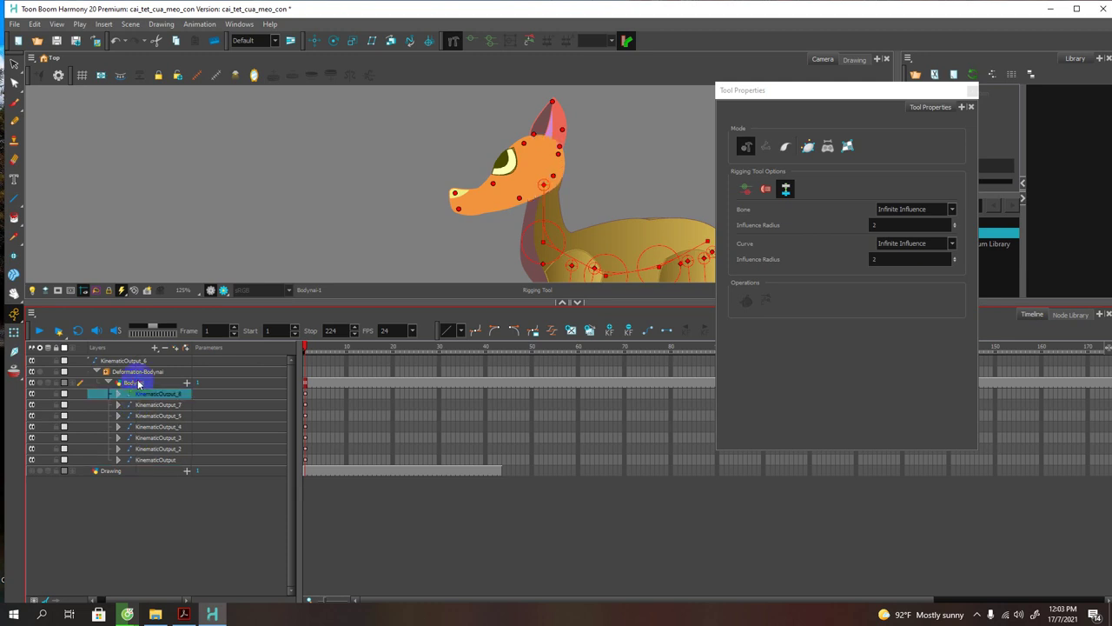
Step: Select KinematicOutput_6, move the Tool Properties window clear of the deer and enlarge the drawing area above the Timeline
{"action": "left_click", "coordinate": [126, 361]}
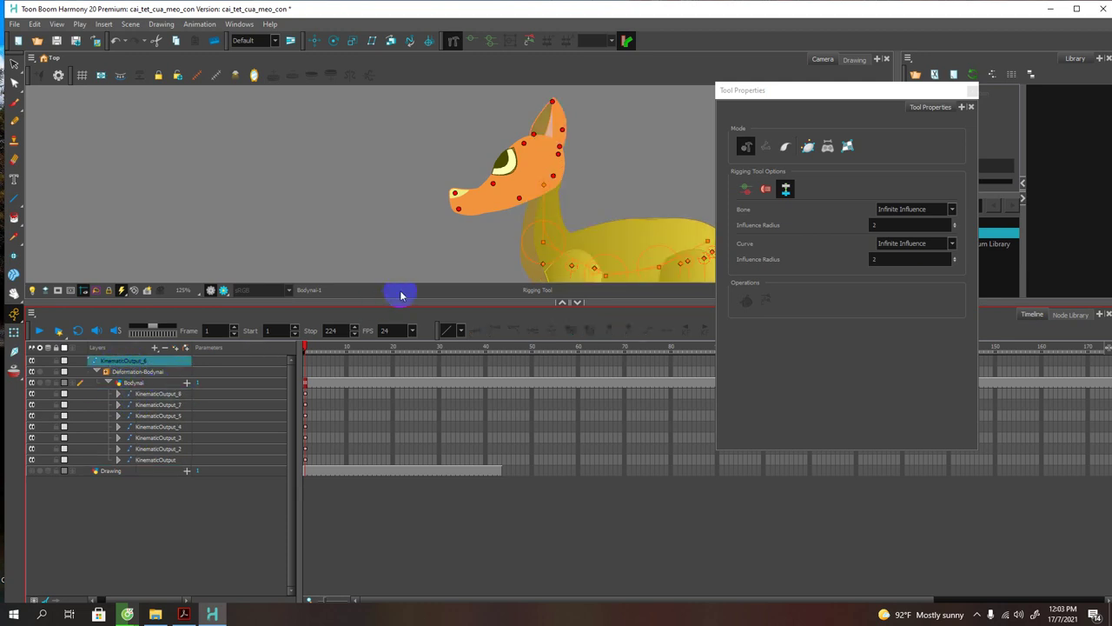
{"action": "left_click", "coordinate": [828, 91]}
{"action": "left_click_drag", "start_coordinate": [829, 91], "coordinate": [938, 186]}
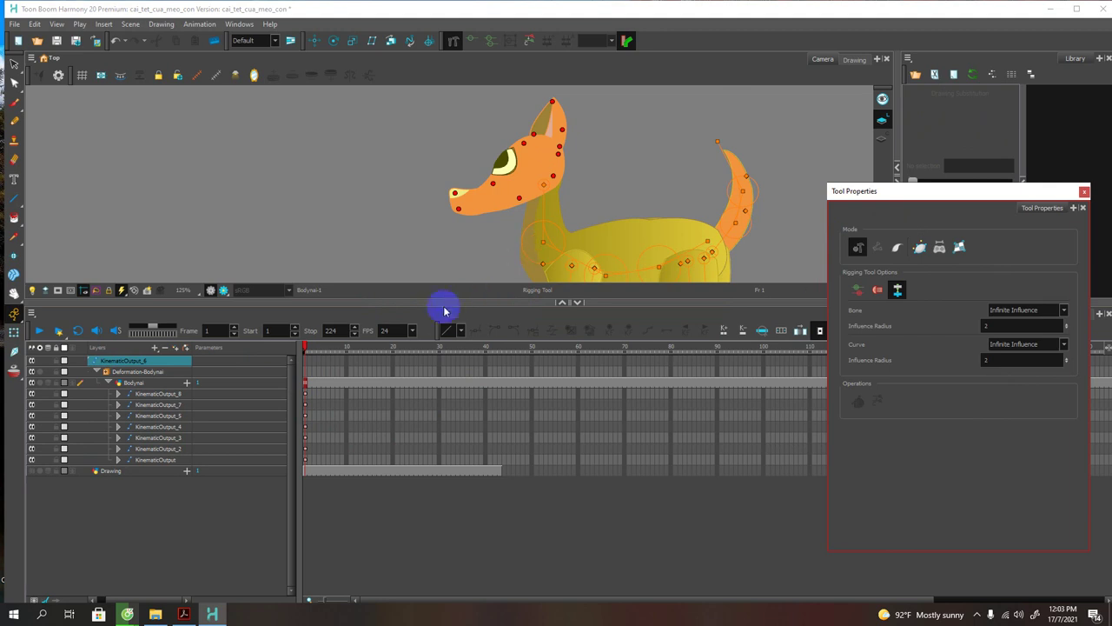
{"action": "left_click_drag", "start_coordinate": [447, 330], "coordinate": [467, 417]}
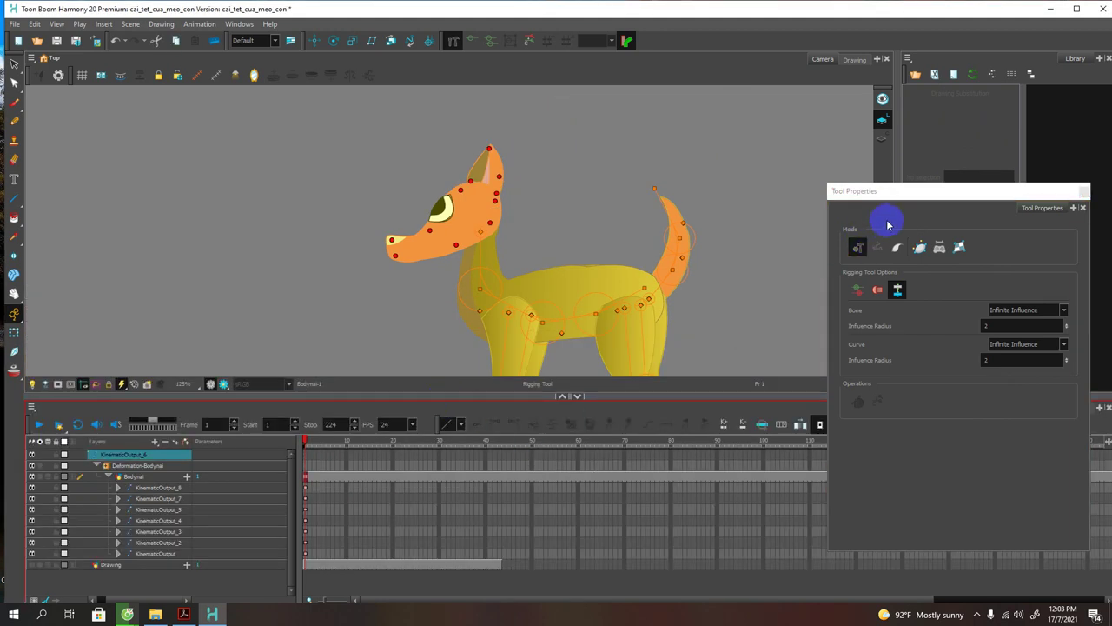
{"action": "left_click_drag", "start_coordinate": [904, 191], "coordinate": [970, 213]}
{"action": "scroll", "coordinate": [588, 353], "scroll_direction": "down", "scroll_amount": 2}
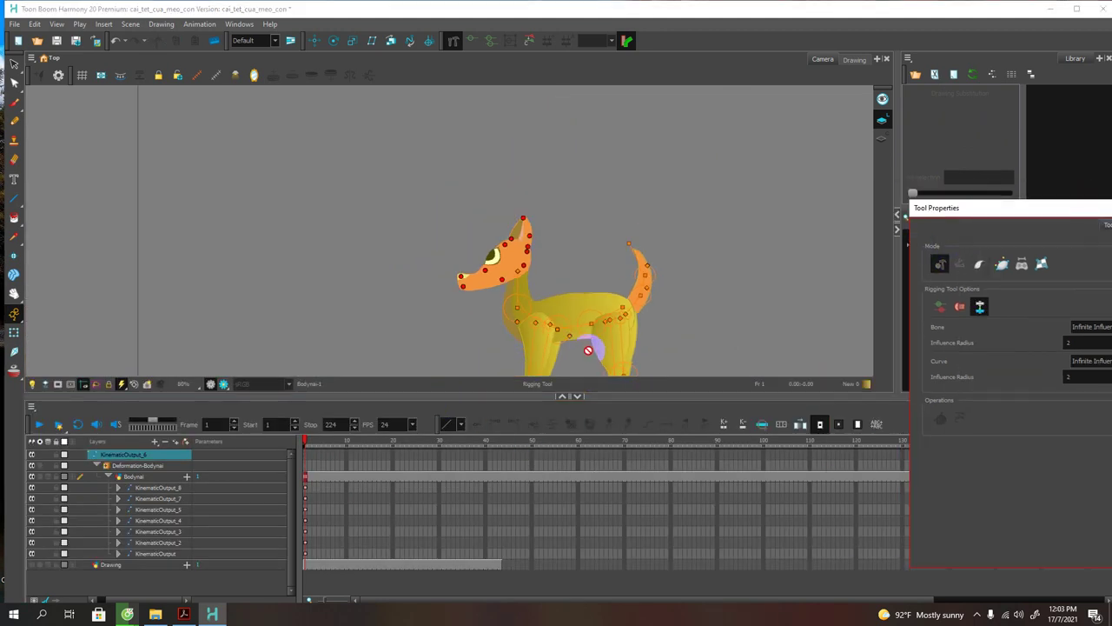
Step: At frame 11, swing the far front leg (KinematicOutput_5) and the hind leg (KinematicOutput_2) forward with the Transform tool
{"action": "left_click_drag", "start_coordinate": [306, 443], "coordinate": [351, 439]}
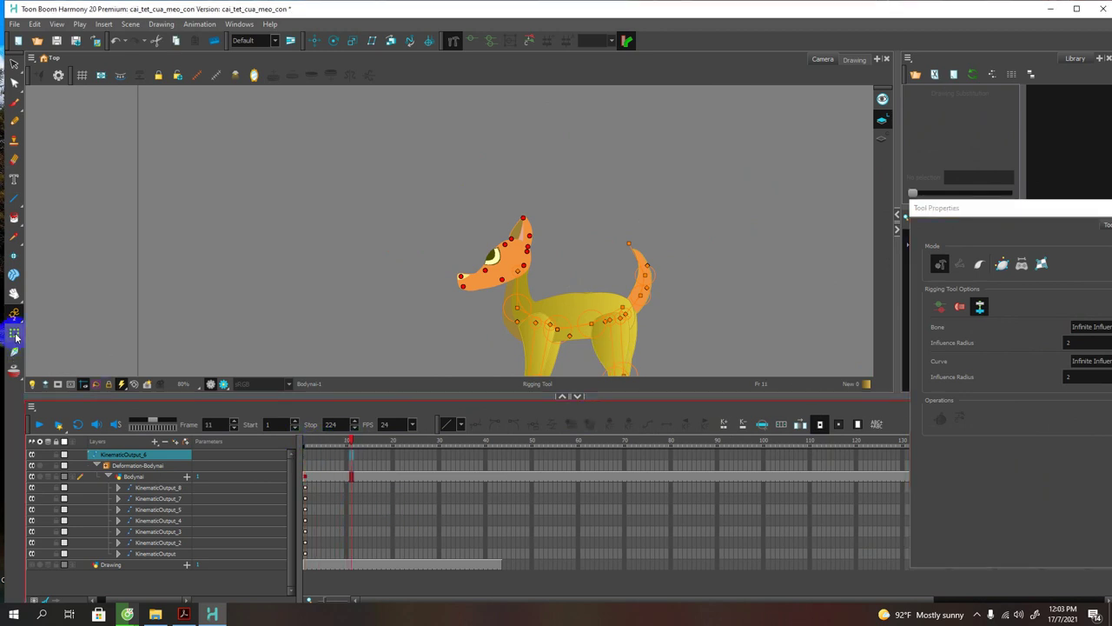
{"action": "left_click", "coordinate": [13, 333]}
{"action": "scroll", "coordinate": [556, 319], "scroll_direction": "up", "scroll_amount": 3}
{"action": "scroll", "coordinate": [587, 275], "scroll_direction": "down", "scroll_amount": 3}
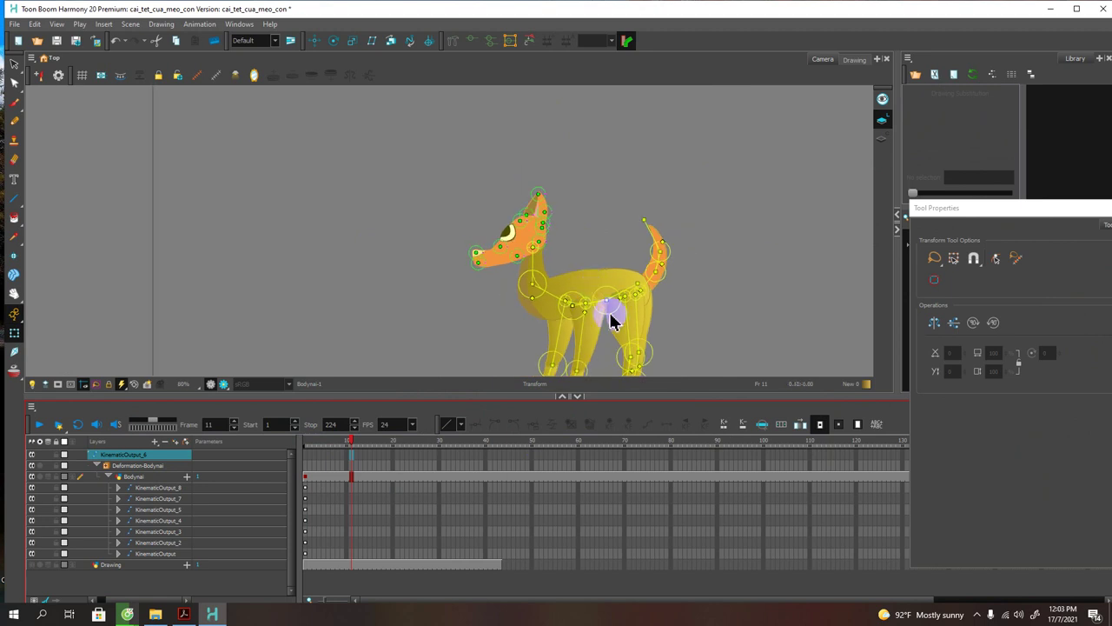
{"action": "left_click", "coordinate": [623, 321]}
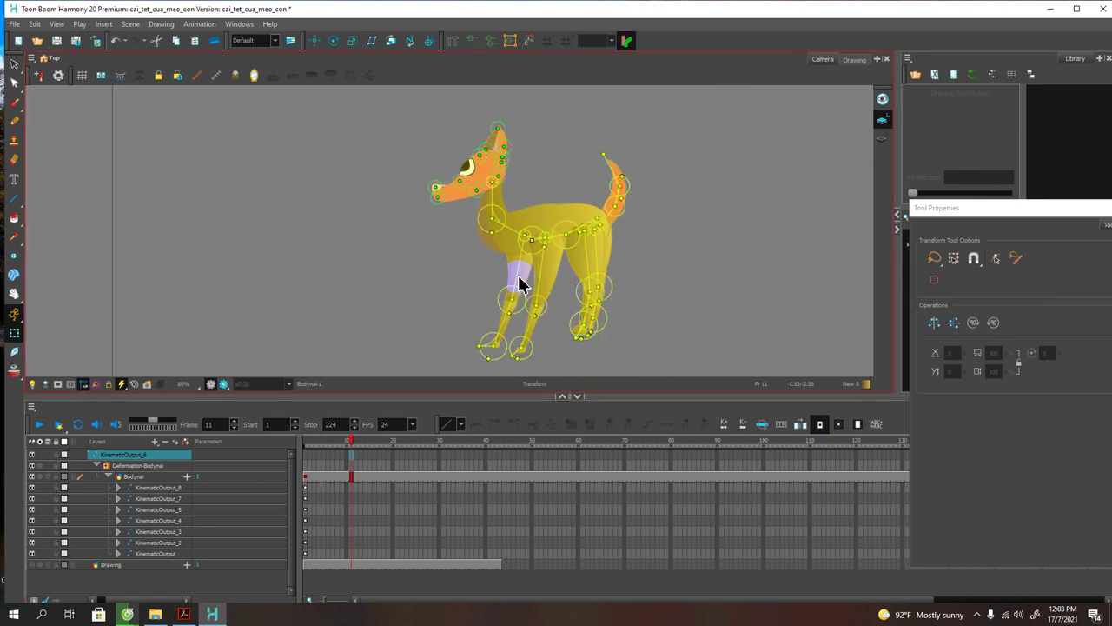
{"action": "left_click_drag", "start_coordinate": [516, 278], "coordinate": [467, 295]}
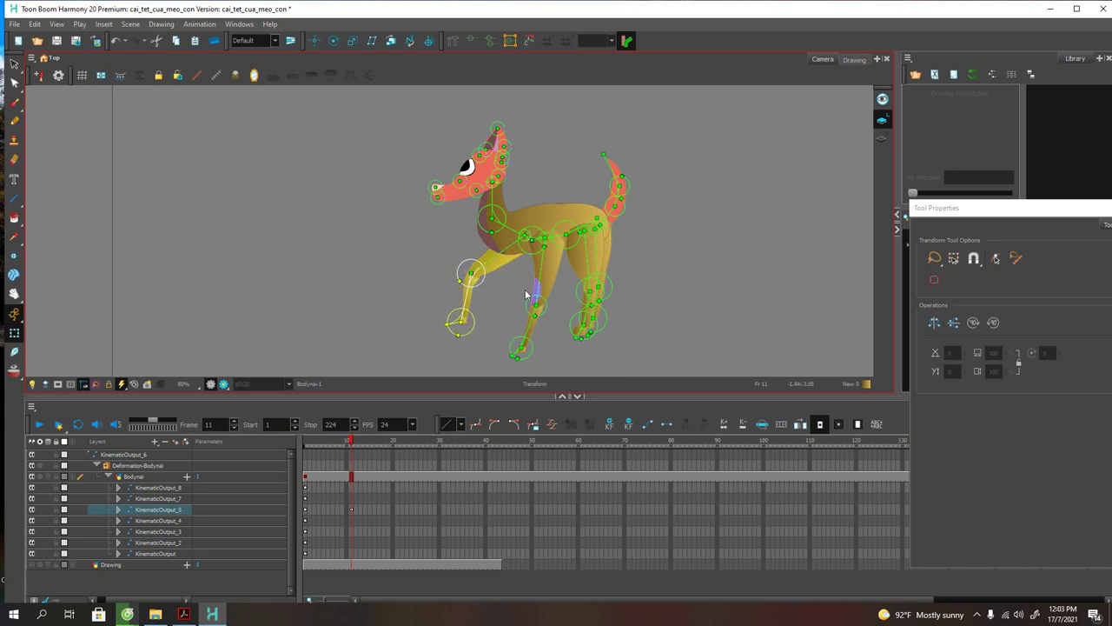
{"action": "left_click", "coordinate": [586, 259]}
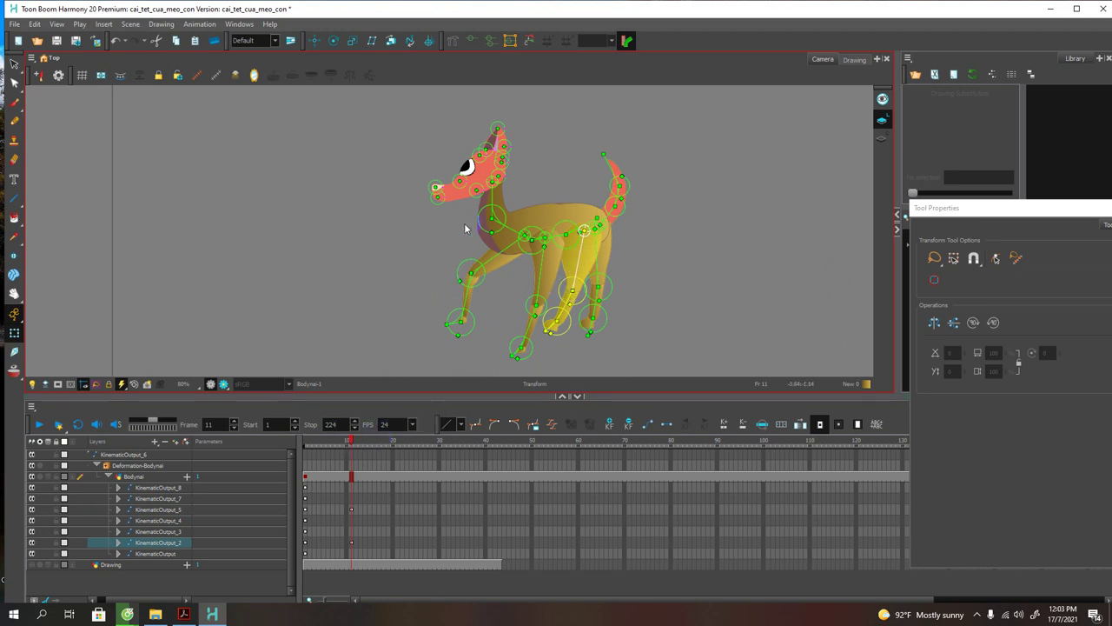
Step: Swing the tail backward, away from the hindquarters, at frame 11
{"action": "scroll", "coordinate": [516, 152], "scroll_direction": "up", "scroll_amount": 3}
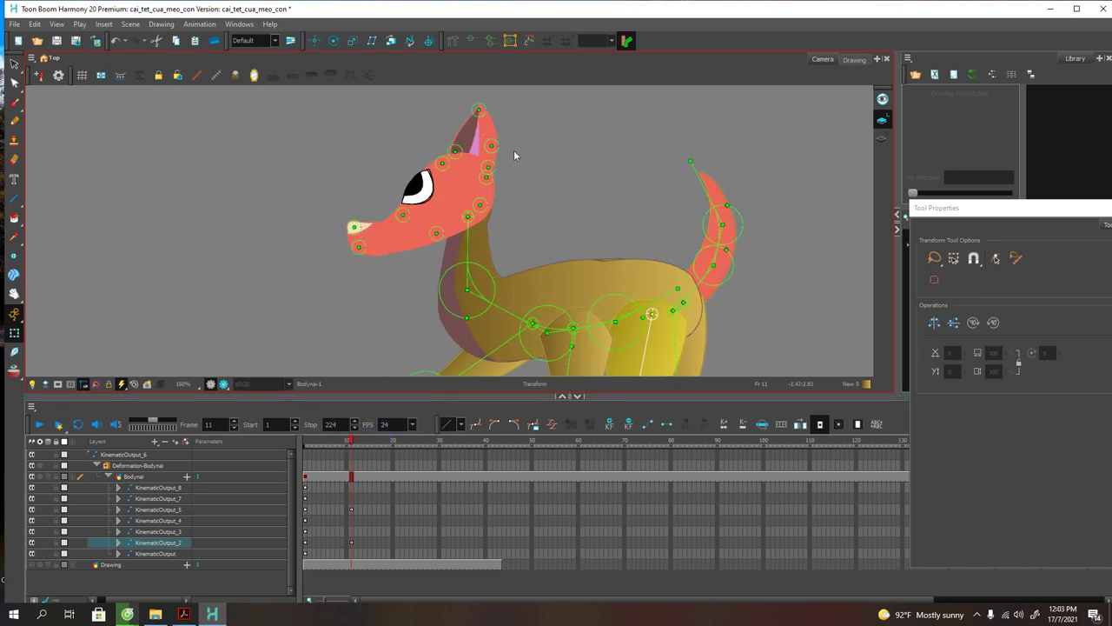
{"action": "left_click", "coordinate": [725, 236]}
{"action": "left_click_drag", "start_coordinate": [720, 233], "coordinate": [770, 225]}
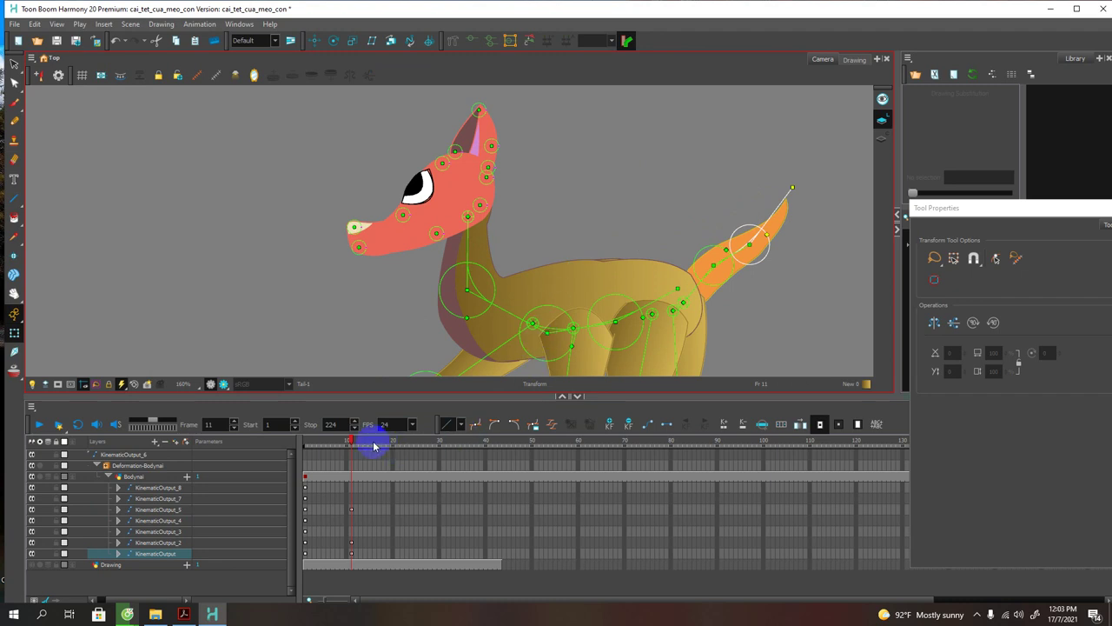
Step: At frame 23, shift the body through the bone at the base of the neck and adjust the deer's lower jaw point
{"action": "left_click_drag", "start_coordinate": [352, 441], "coordinate": [405, 444]}
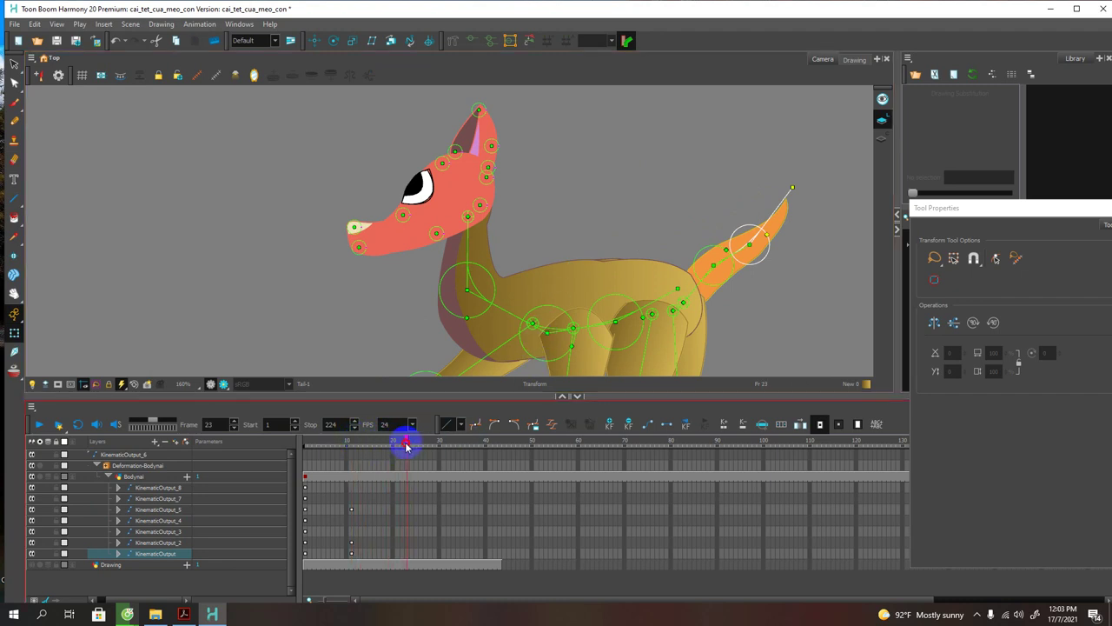
{"action": "left_click_drag", "start_coordinate": [467, 278], "coordinate": [476, 255]}
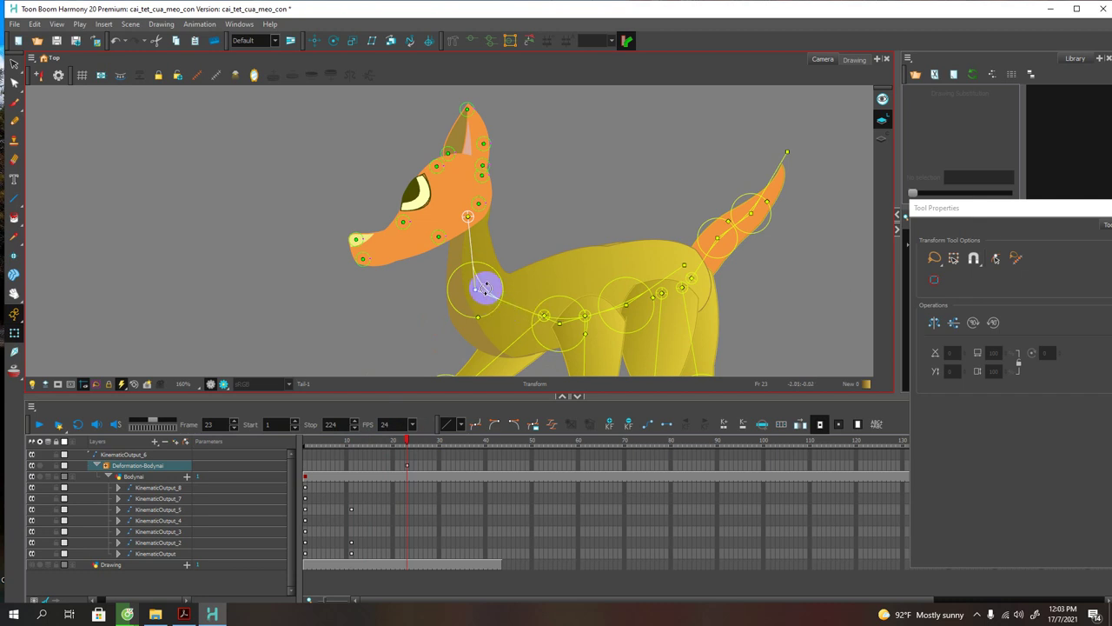
{"action": "left_click", "coordinate": [368, 266]}
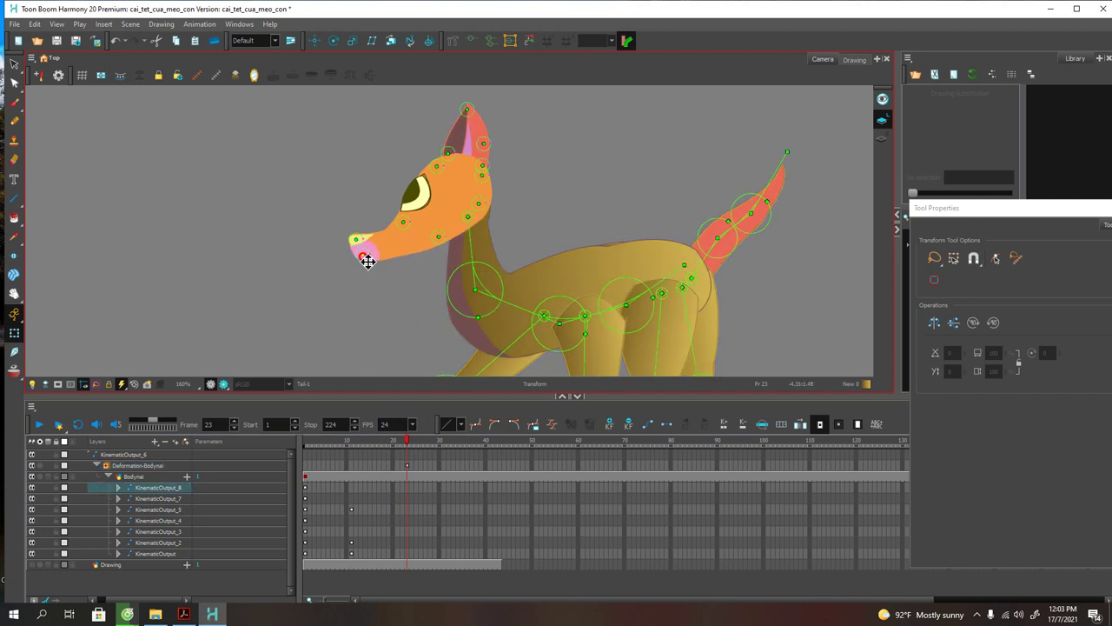
{"action": "left_click", "coordinate": [369, 263]}
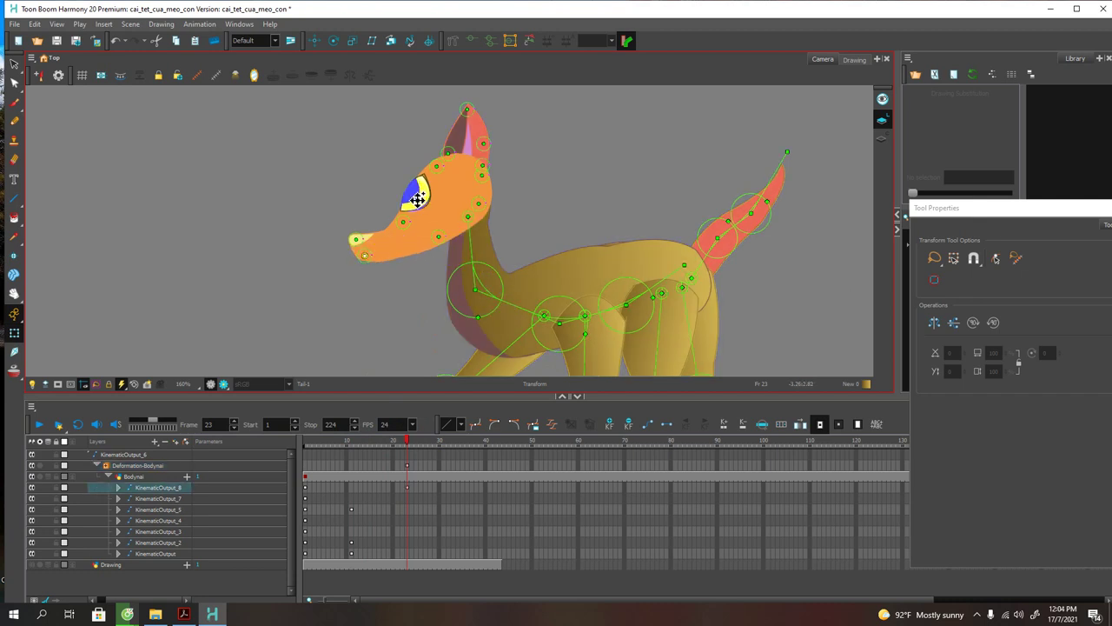
Step: Select the eye's iris, and bend the ear tip forward toward the face at frame 23
{"action": "left_click", "coordinate": [418, 199]}
{"action": "left_click_drag", "start_coordinate": [419, 199], "coordinate": [420, 199]}
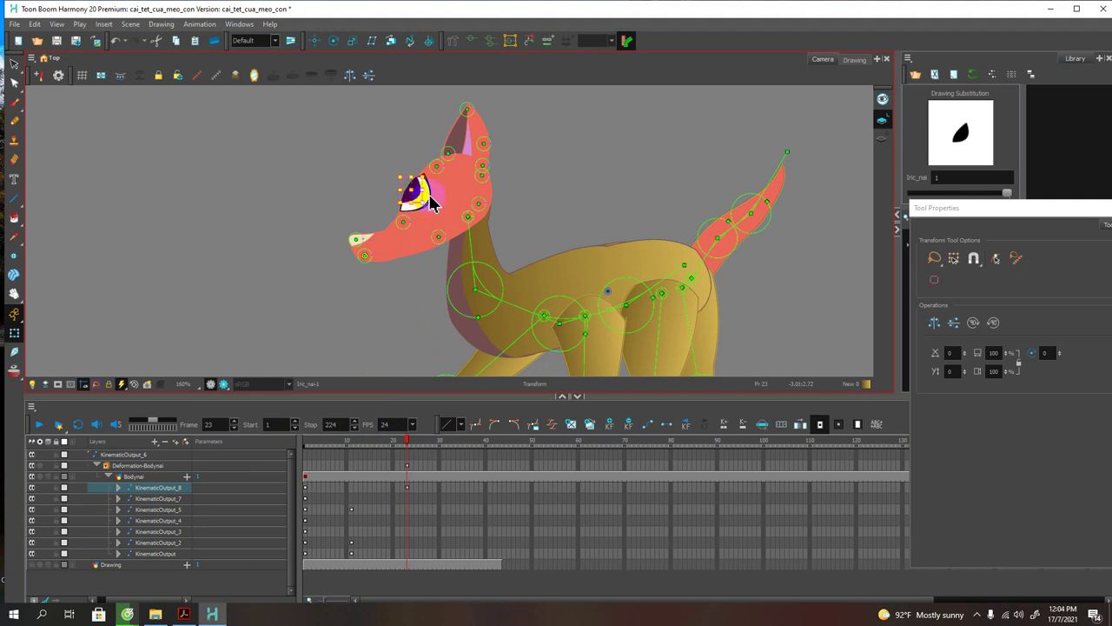
{"action": "left_click", "coordinate": [463, 113]}
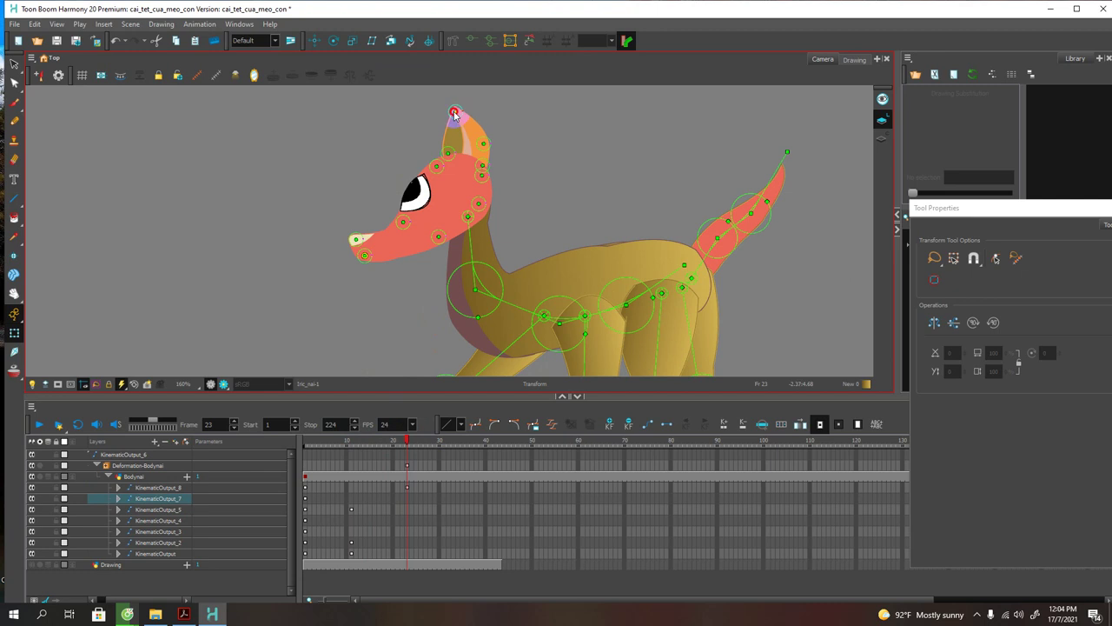
{"action": "scroll", "coordinate": [574, 209], "scroll_direction": "down", "scroll_amount": 3}
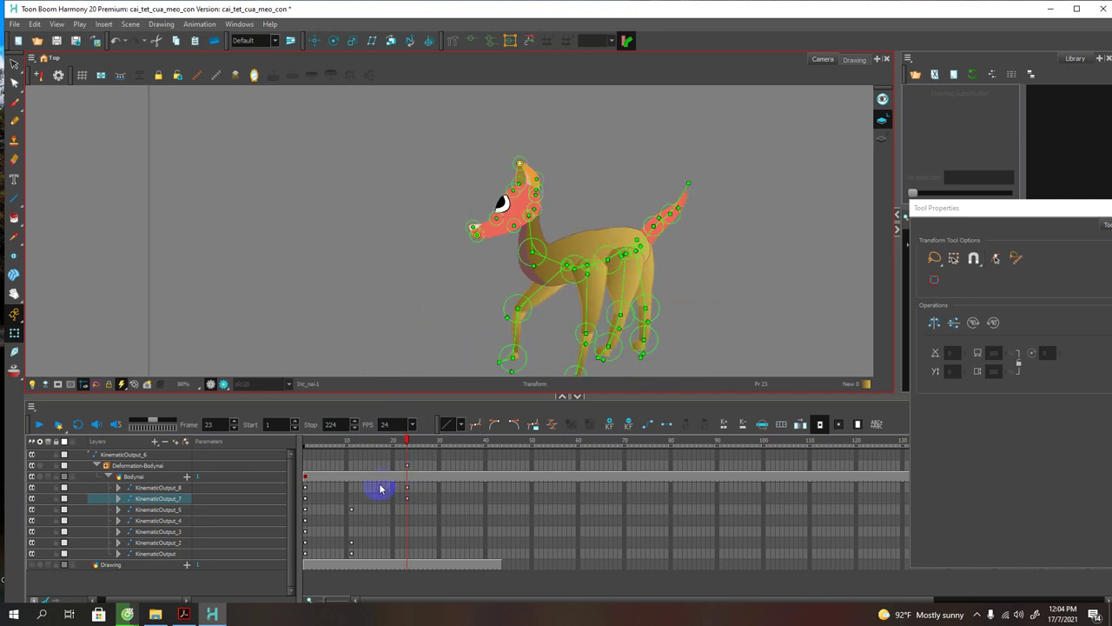
Step: Try moving the near front leg (KinematicOutput_4) toward the chest at frame 11, and delete its keyframe there
{"action": "left_click_drag", "start_coordinate": [400, 439], "coordinate": [353, 429]}
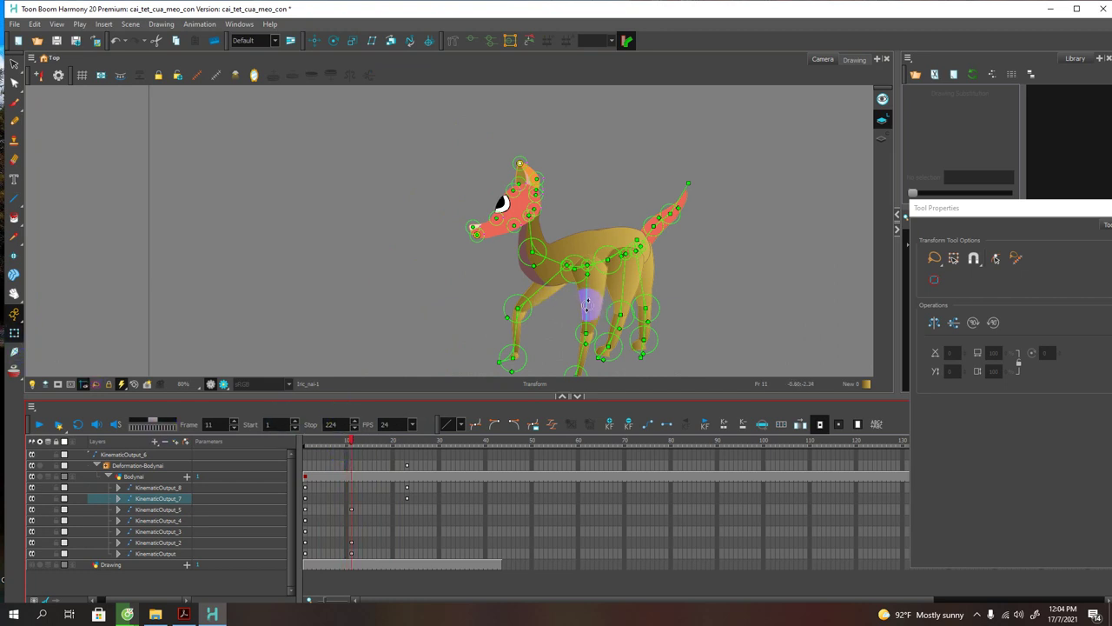
{"action": "left_click_drag", "start_coordinate": [587, 302], "coordinate": [587, 308]}
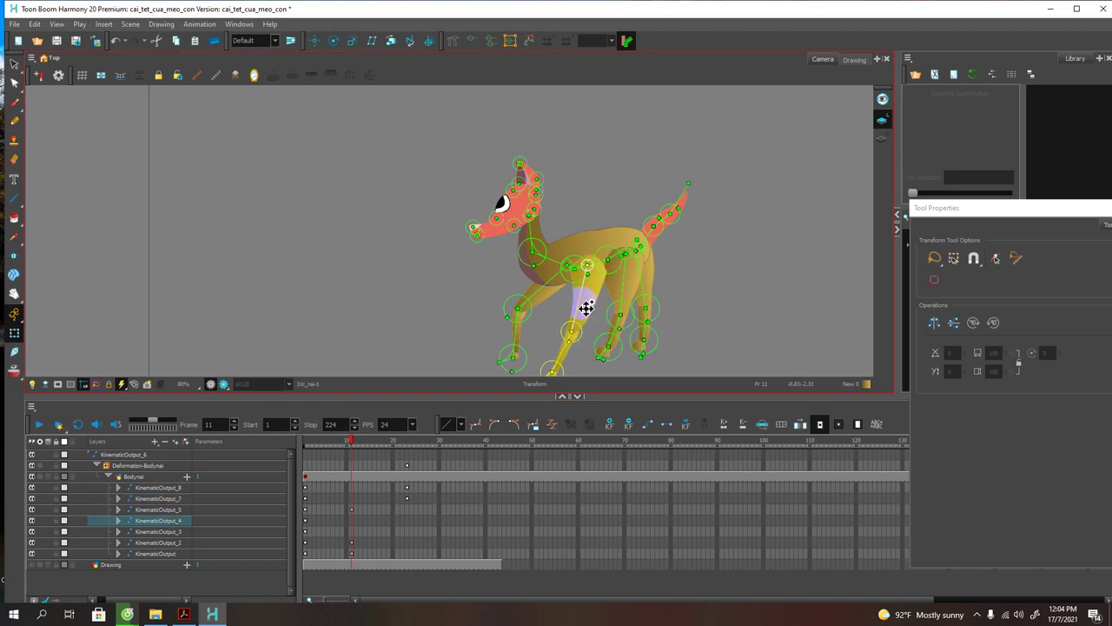
{"action": "left_click_drag", "start_coordinate": [591, 270], "coordinate": [565, 266]}
{"action": "mouse_move", "coordinate": [352, 444]}
{"action": "left_mouse_down"}
{"action": "mouse_move", "coordinate": [304, 450]}
{"action": "mouse_move", "coordinate": [350, 458]}
{"action": "left_mouse_up"}
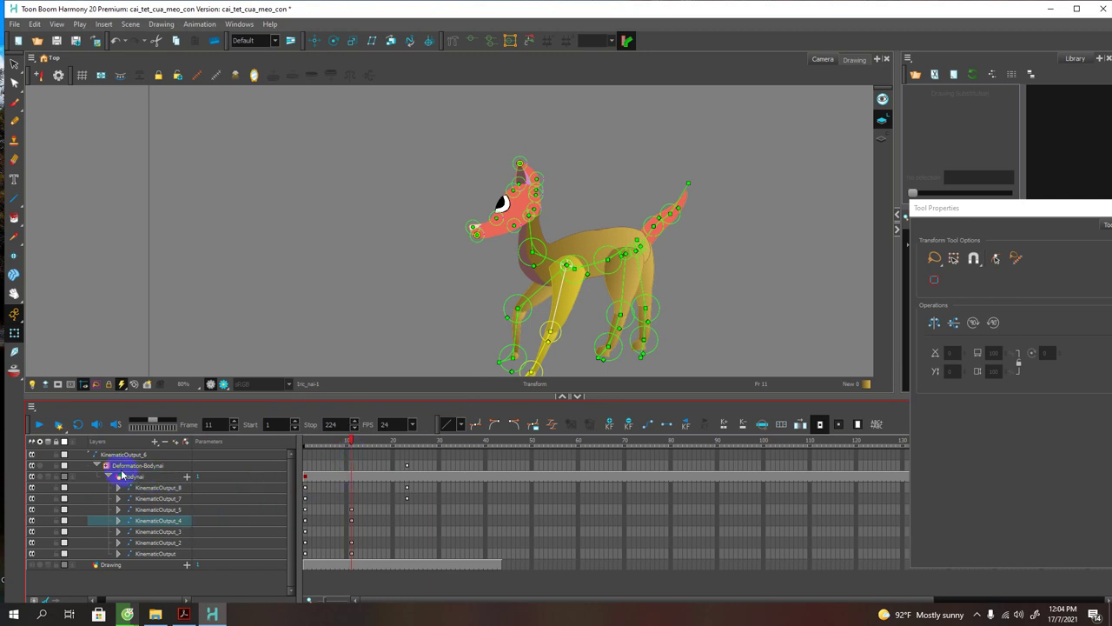
{"action": "left_click", "coordinate": [631, 425]}
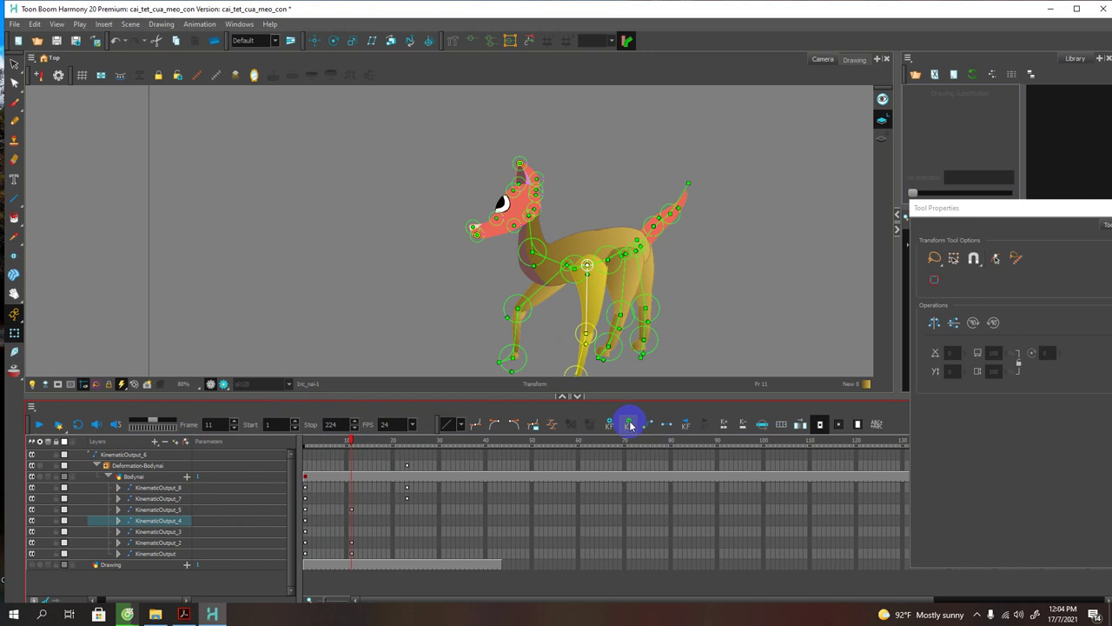
Step: Swing the far front leg back under the body at frame 11, compare it with frame 1, and fine-tune its angle
{"action": "mouse_move", "coordinate": [352, 443]}
{"action": "left_mouse_down"}
{"action": "mouse_move", "coordinate": [307, 456]}
{"action": "mouse_move", "coordinate": [345, 464]}
{"action": "left_mouse_up"}
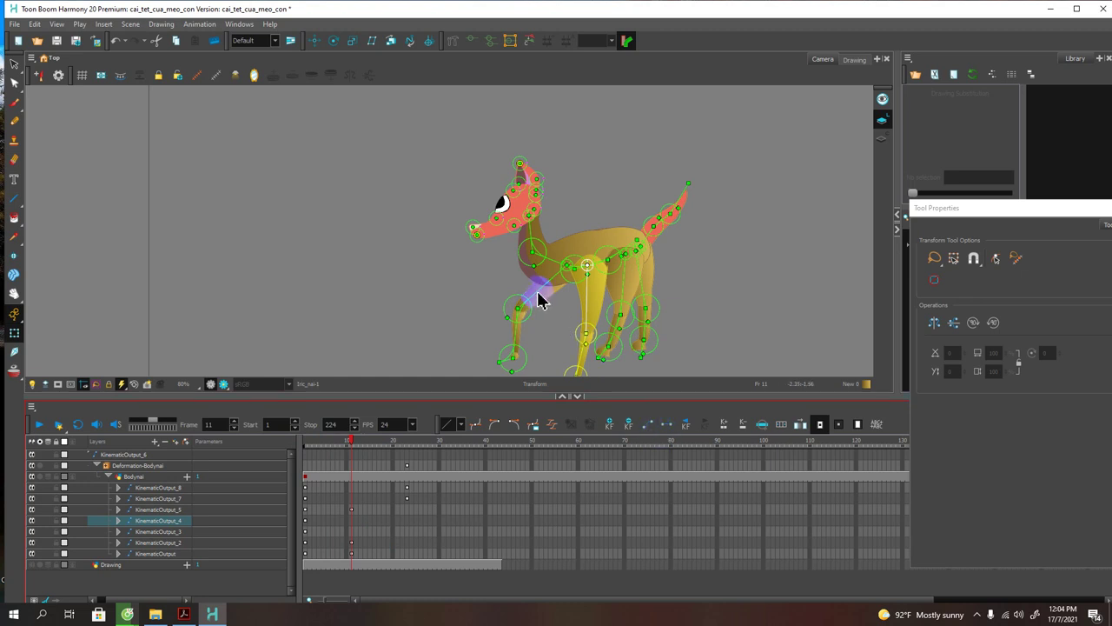
{"action": "left_click_drag", "start_coordinate": [537, 290], "coordinate": [524, 335]}
{"action": "left_click_drag", "start_coordinate": [350, 439], "coordinate": [311, 447]}
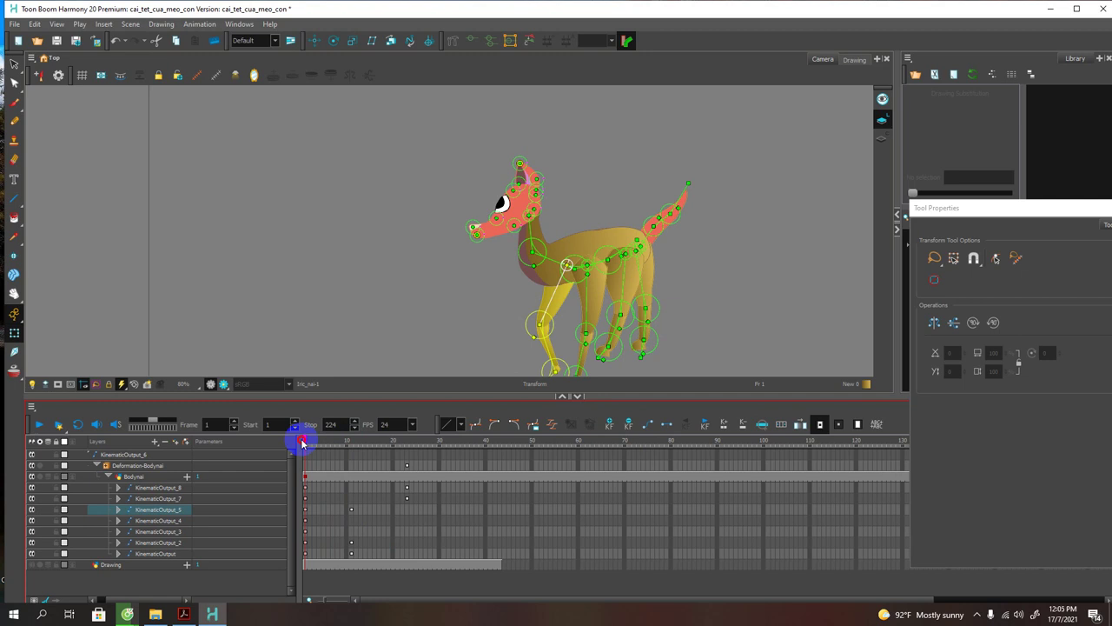
{"action": "left_click_drag", "start_coordinate": [302, 443], "coordinate": [356, 445]}
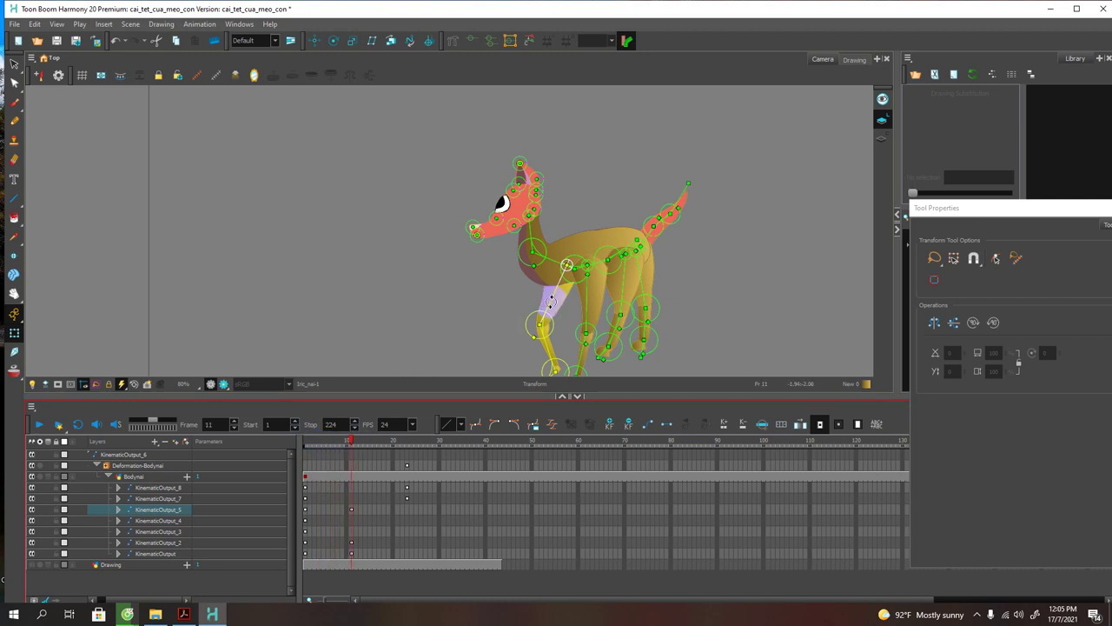
{"action": "left_click", "coordinate": [555, 304]}
{"action": "mouse_move", "coordinate": [551, 298]}
{"action": "left_mouse_down"}
{"action": "mouse_move", "coordinate": [510, 326]}
{"action": "mouse_move", "coordinate": [532, 286]}
{"action": "mouse_move", "coordinate": [554, 301]}
{"action": "left_mouse_up"}
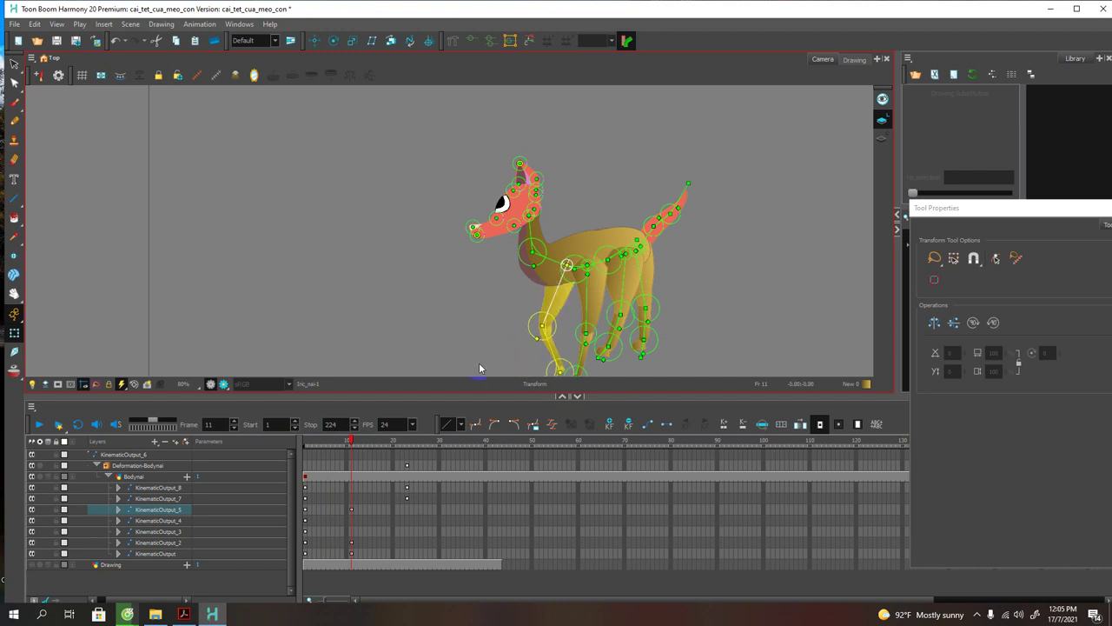
Step: Collapse the Deformation-Bodynai layer group and select its keyframe at frame 1
{"action": "left_click", "coordinate": [314, 468]}
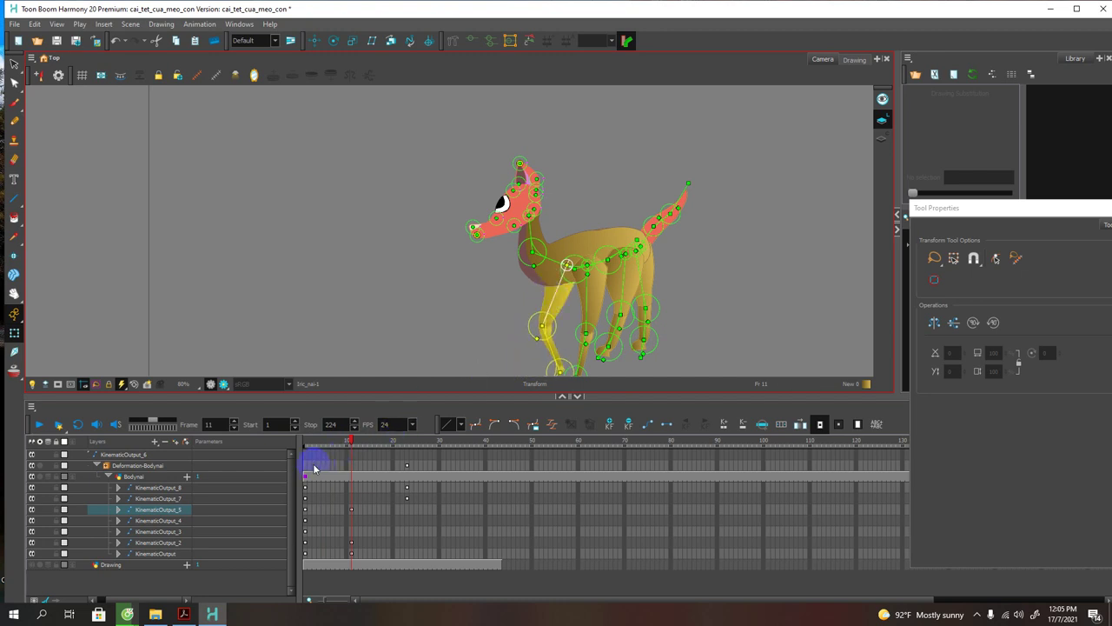
{"action": "left_click", "coordinate": [96, 465]}
{"action": "left_click", "coordinate": [126, 455]}
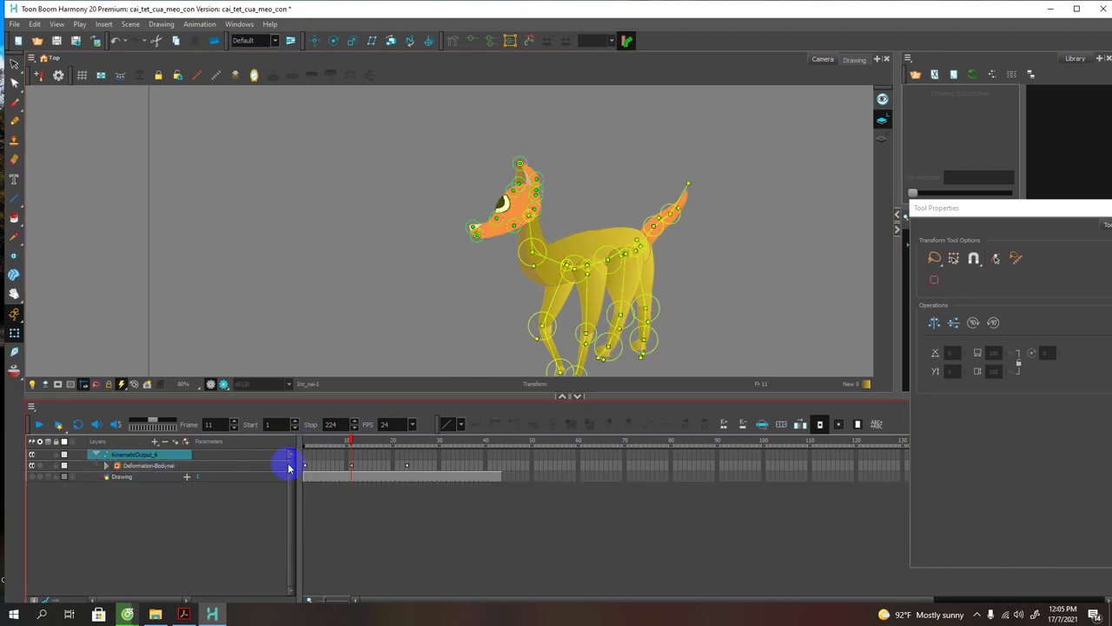
{"action": "left_click", "coordinate": [305, 469]}
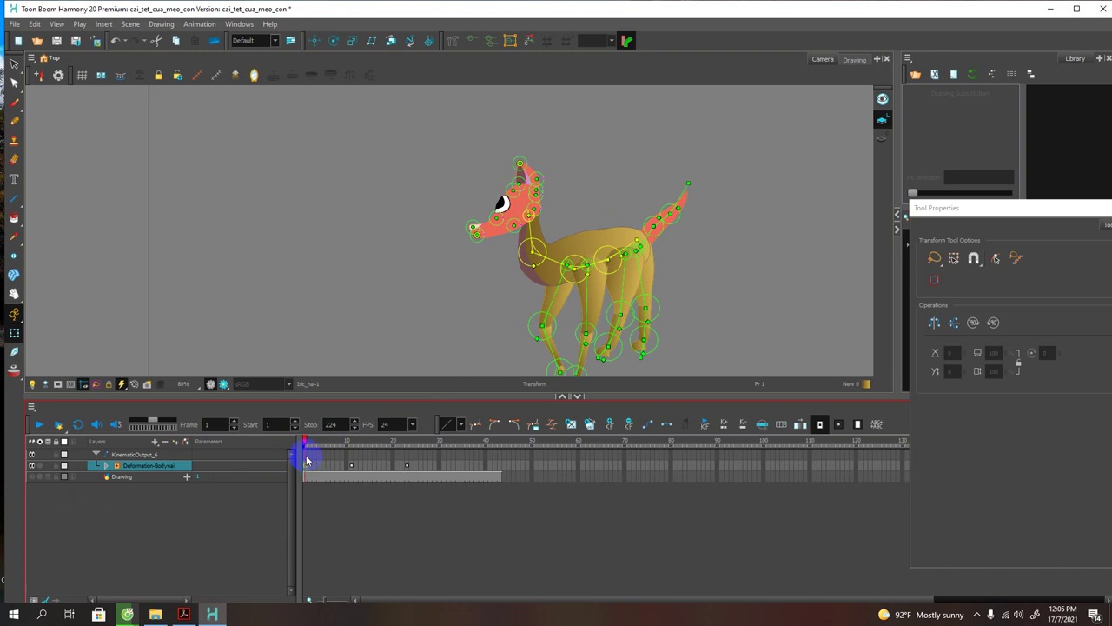
{"action": "left_click", "coordinate": [305, 456]}
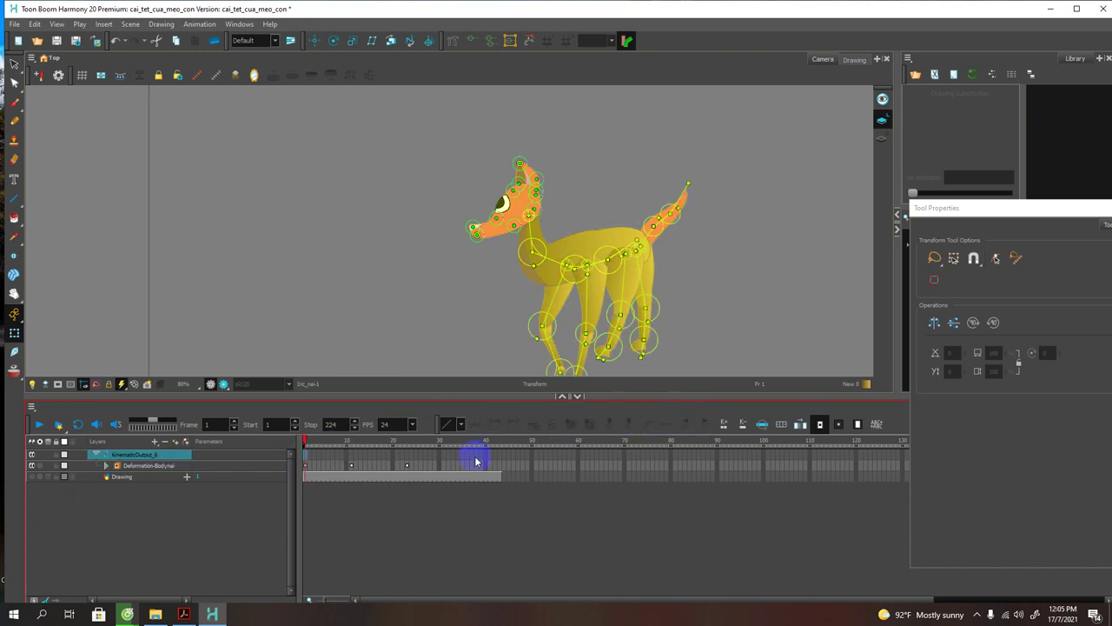
{"action": "left_click", "coordinate": [306, 467]}
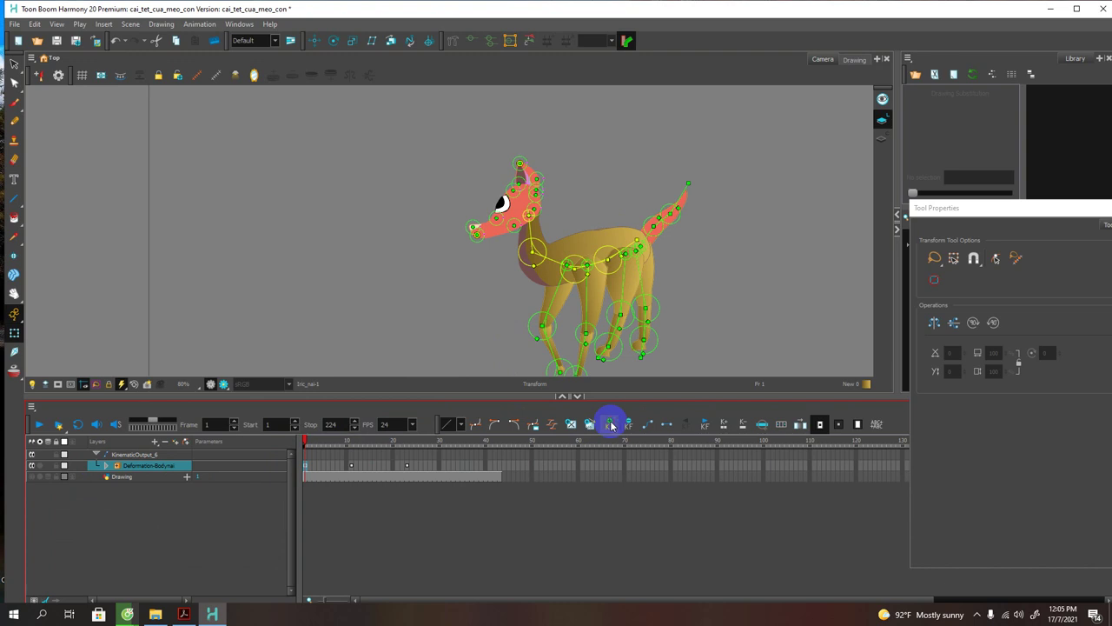
Step: At frame 11, swing the far front leg forward with the Deformation-Bodynai group collapsed
{"action": "left_click", "coordinate": [301, 445]}
{"action": "left_click_drag", "start_coordinate": [305, 444], "coordinate": [349, 444]}
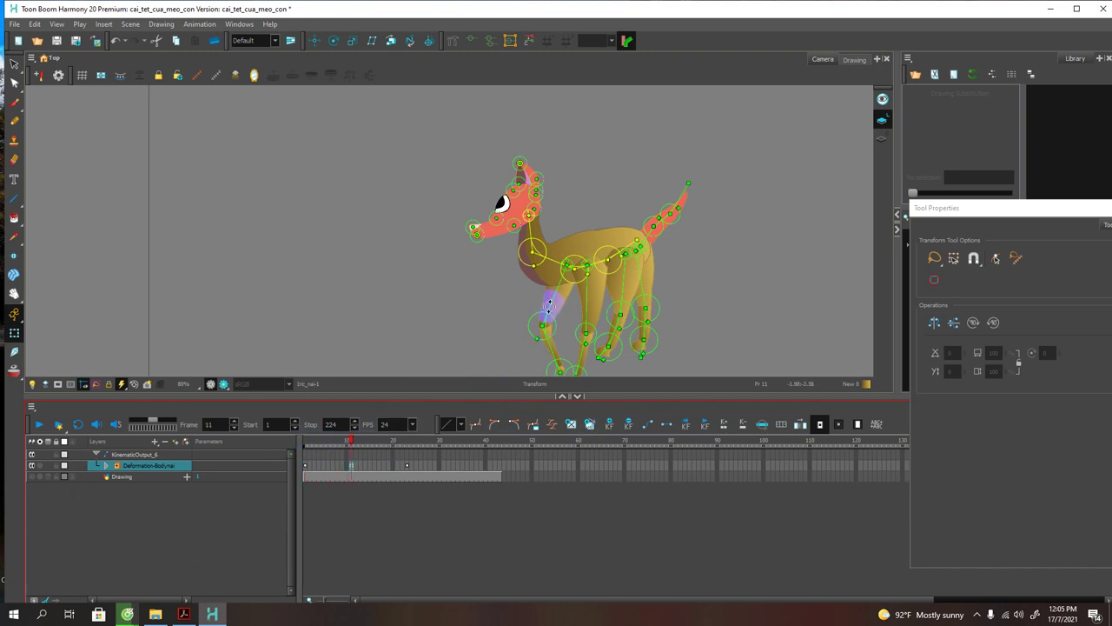
{"action": "left_click_drag", "start_coordinate": [547, 306], "coordinate": [520, 312]}
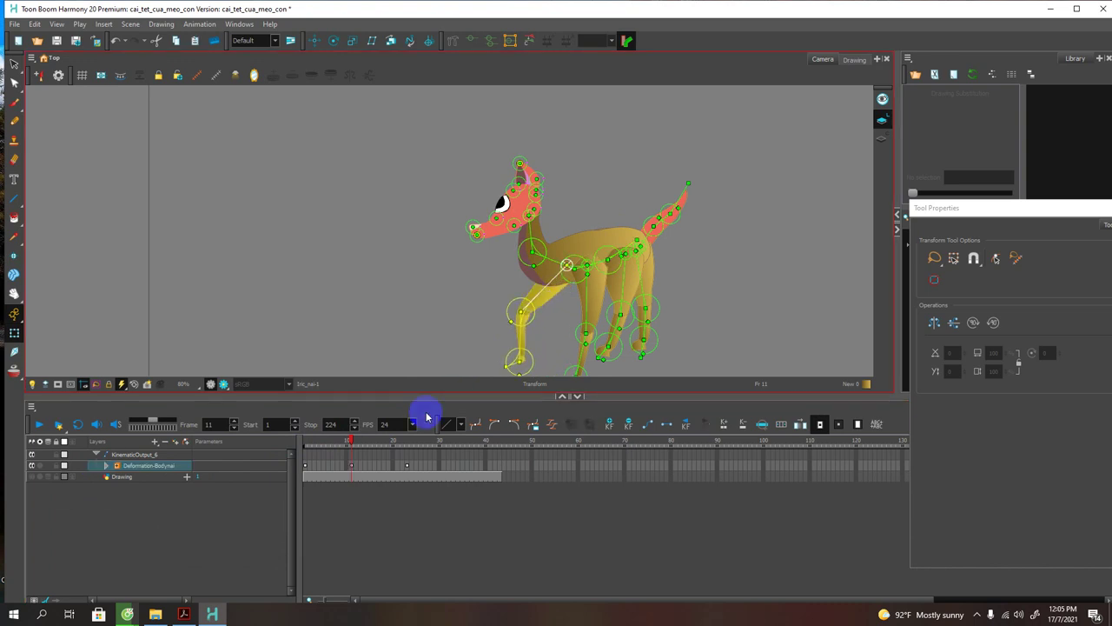
Step: Move the near front leg forward to the chest at frame 1, and scrub the timeline to frame 23
{"action": "left_click_drag", "start_coordinate": [351, 441], "coordinate": [388, 451]}
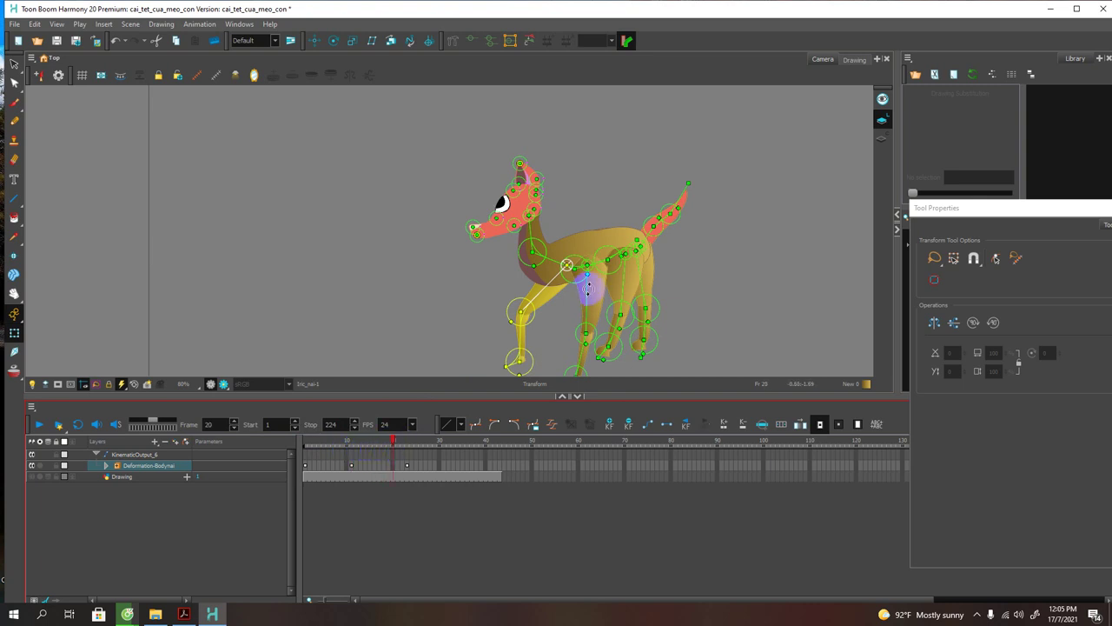
{"action": "mouse_move", "coordinate": [593, 270]}
{"action": "left_mouse_down"}
{"action": "mouse_move", "coordinate": [574, 267]}
{"action": "mouse_move", "coordinate": [580, 276]}
{"action": "mouse_move", "coordinate": [587, 265]}
{"action": "left_mouse_up"}
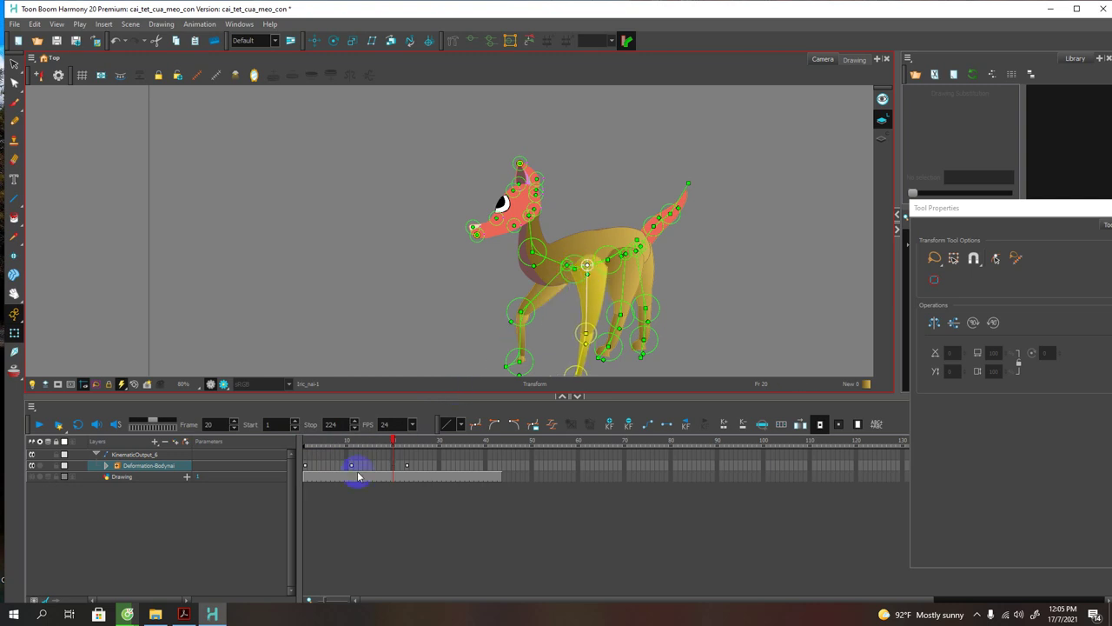
{"action": "left_click", "coordinate": [305, 470]}
{"action": "left_click", "coordinate": [591, 270]}
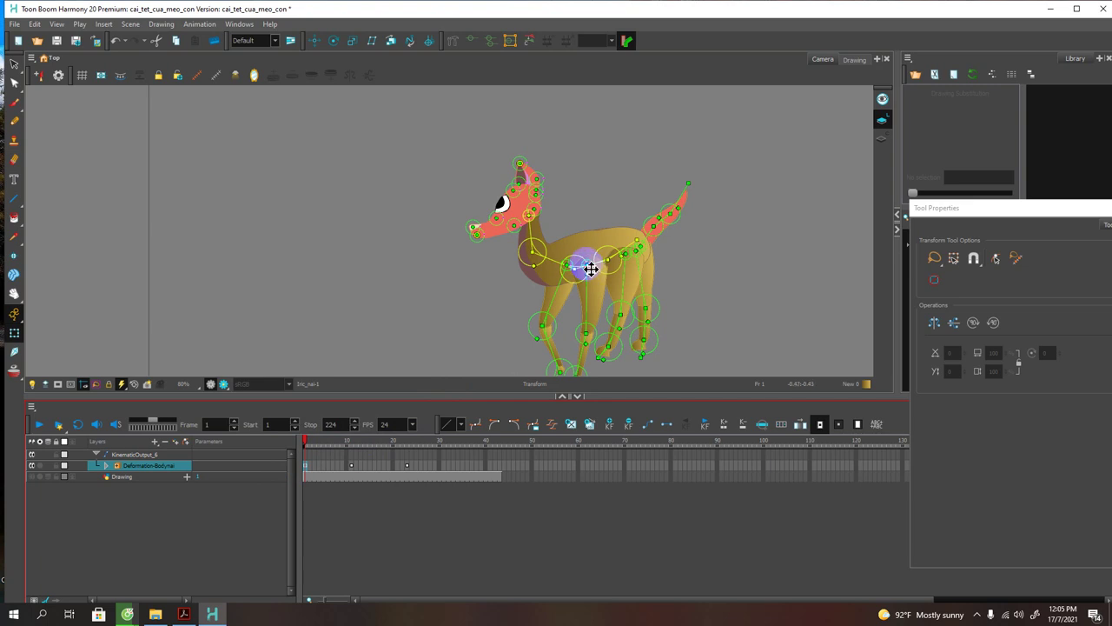
{"action": "left_click_drag", "start_coordinate": [591, 269], "coordinate": [556, 271]}
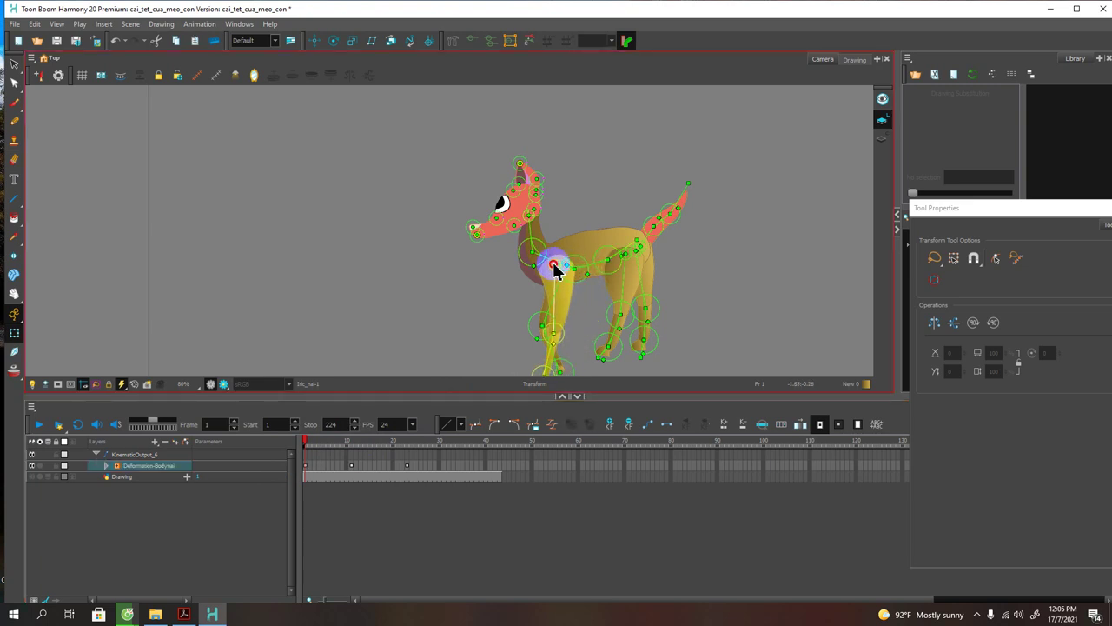
{"action": "left_click", "coordinate": [308, 446]}
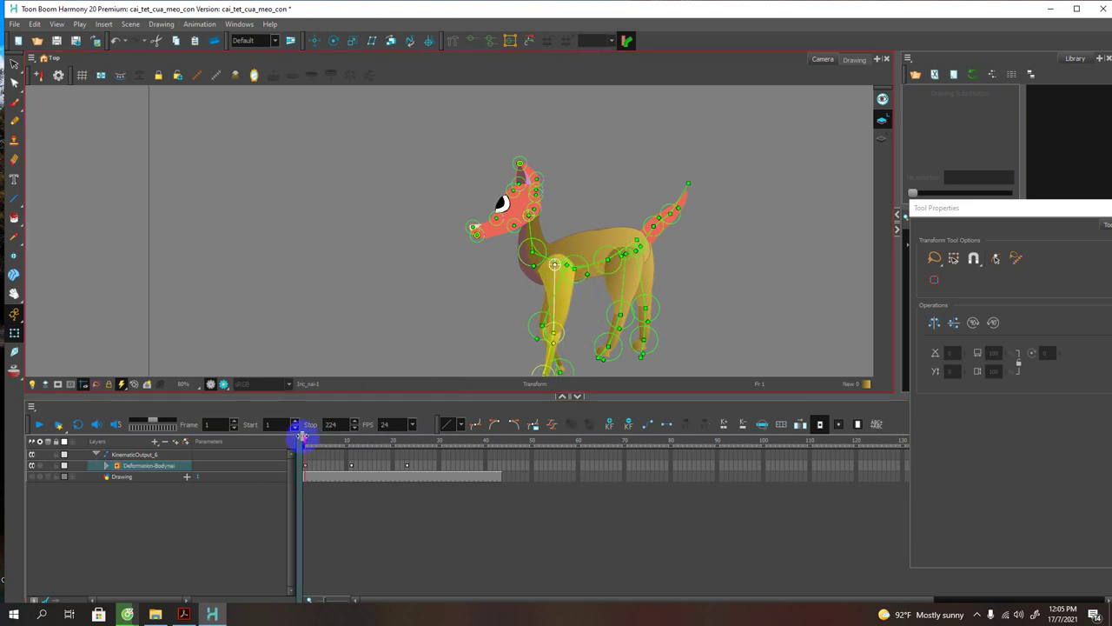
{"action": "left_click_drag", "start_coordinate": [304, 441], "coordinate": [405, 441]}
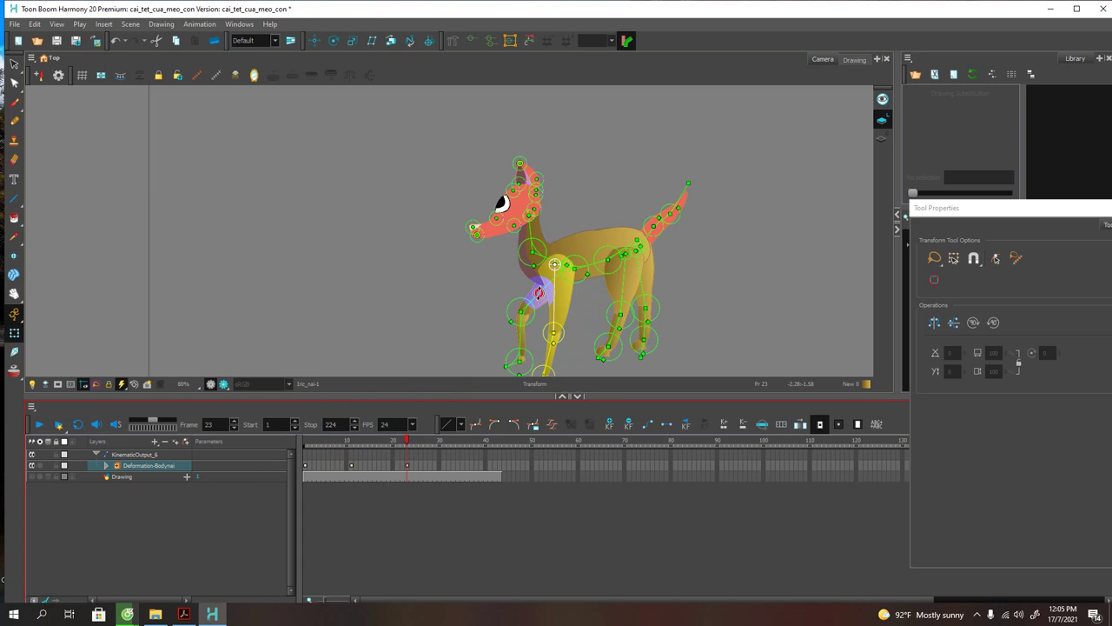
Step: At frame 23, swing the near front leg forward, kick the near hind leg back, and raise the tail upright
{"action": "left_click_drag", "start_coordinate": [539, 292], "coordinate": [519, 346]}
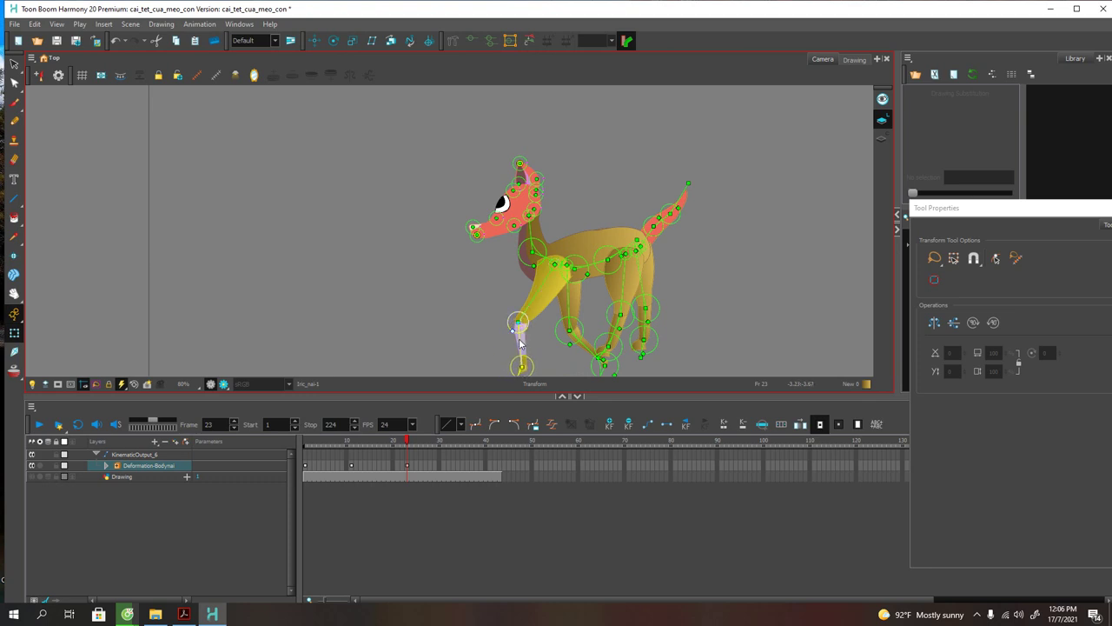
{"action": "left_click_drag", "start_coordinate": [623, 285], "coordinate": [695, 290]}
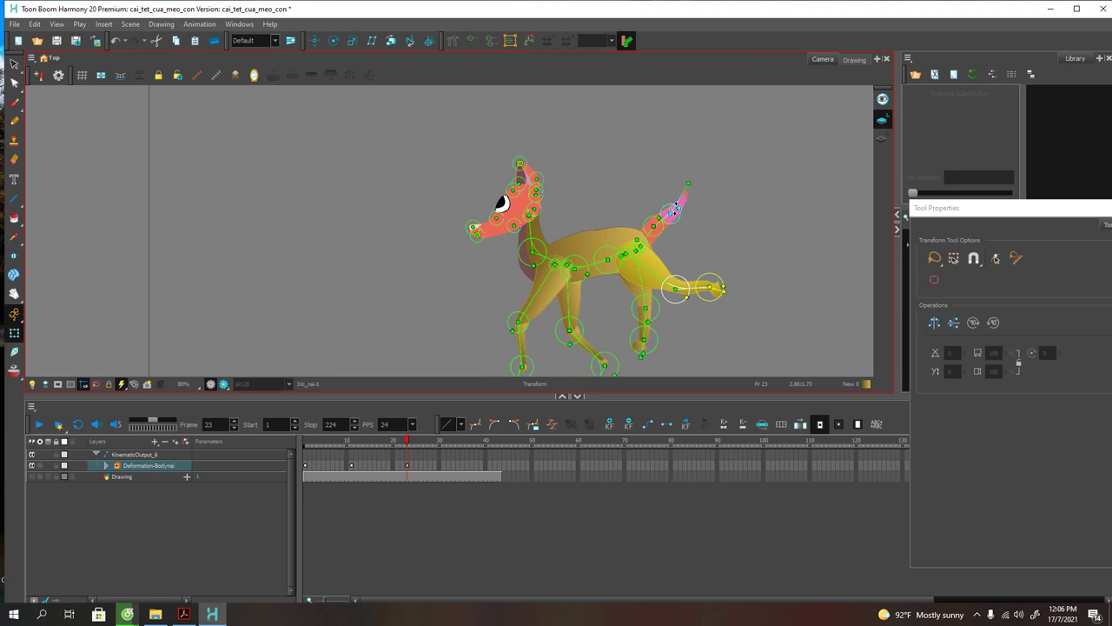
{"action": "left_click_drag", "start_coordinate": [677, 218], "coordinate": [659, 199]}
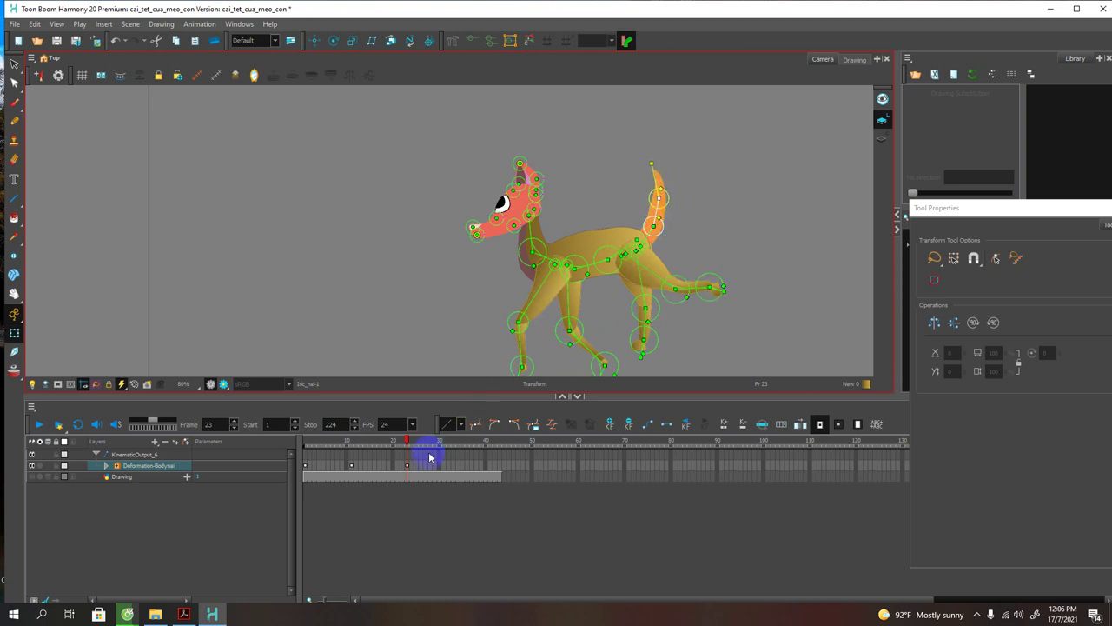
Step: At frame 35, try to tilt the deer's body by rotating its hip deformation point
{"action": "left_click", "coordinate": [414, 439]}
{"action": "left_click_drag", "start_coordinate": [422, 439], "coordinate": [460, 441]}
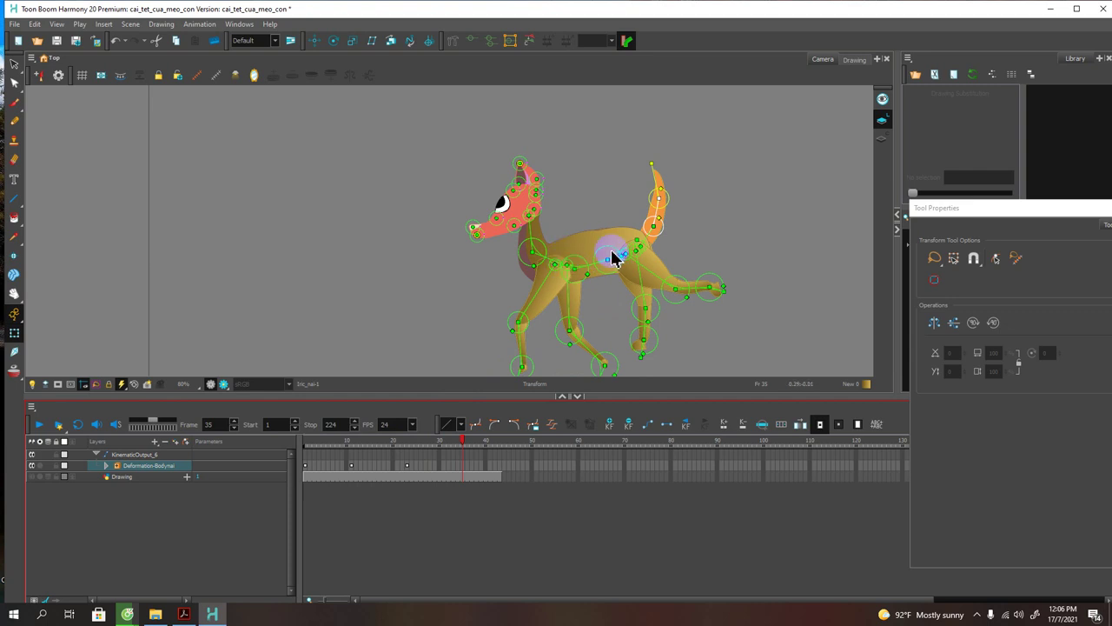
{"action": "left_click", "coordinate": [117, 455]}
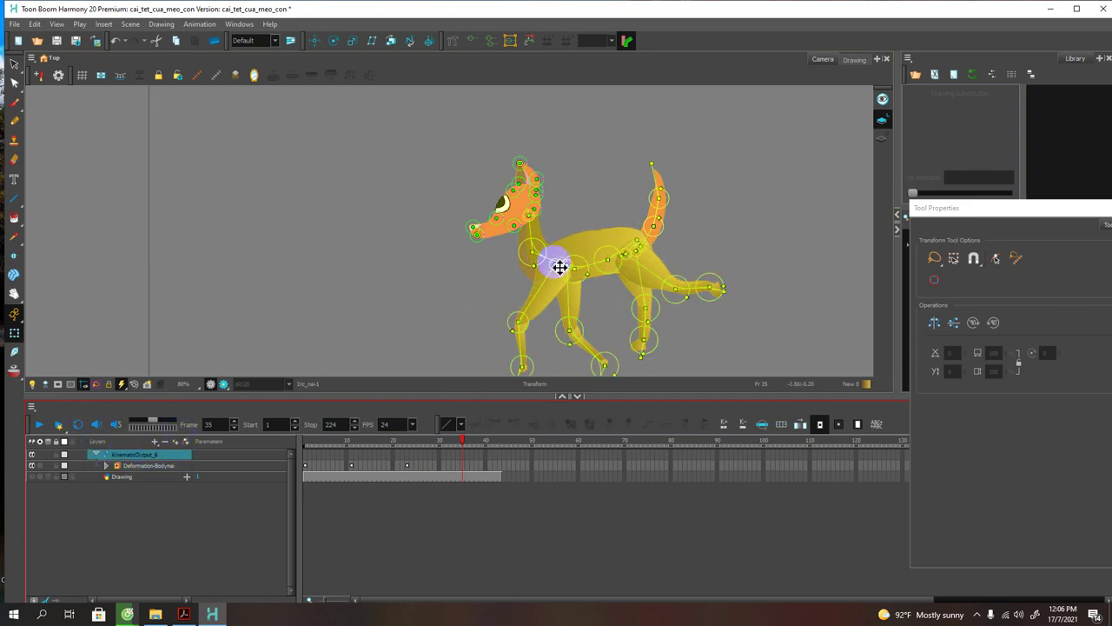
{"action": "left_click_drag", "start_coordinate": [560, 267], "coordinate": [626, 250]}
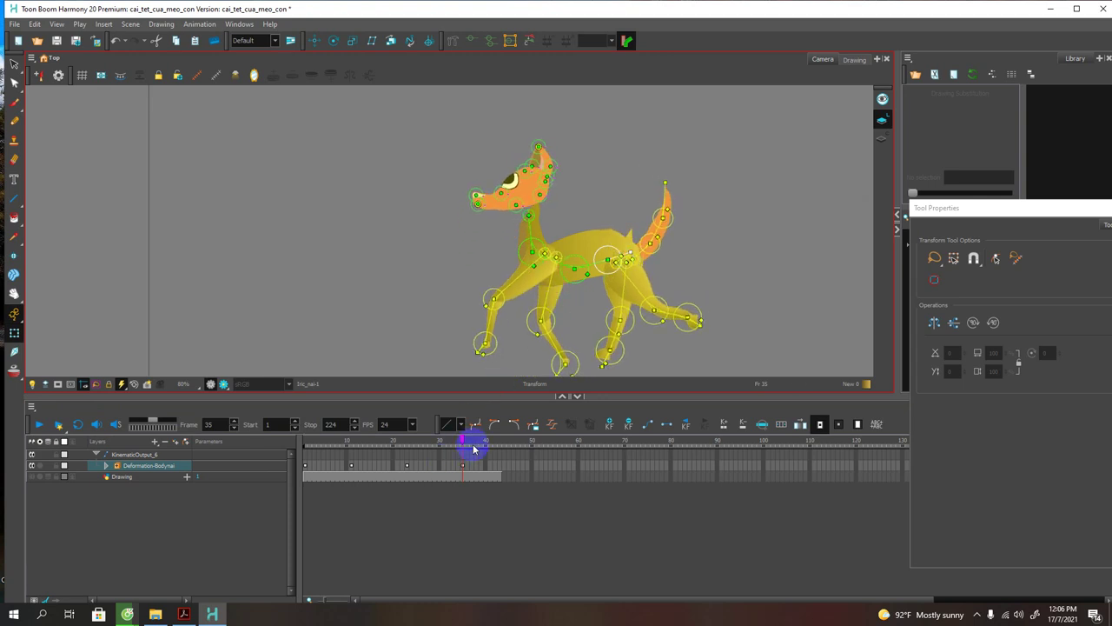
Step: At frame 41, try to tilt the body the opposite way in small adjustments of the hip point
{"action": "left_click_drag", "start_coordinate": [461, 441], "coordinate": [488, 457]}
{"action": "left_click", "coordinate": [603, 266]}
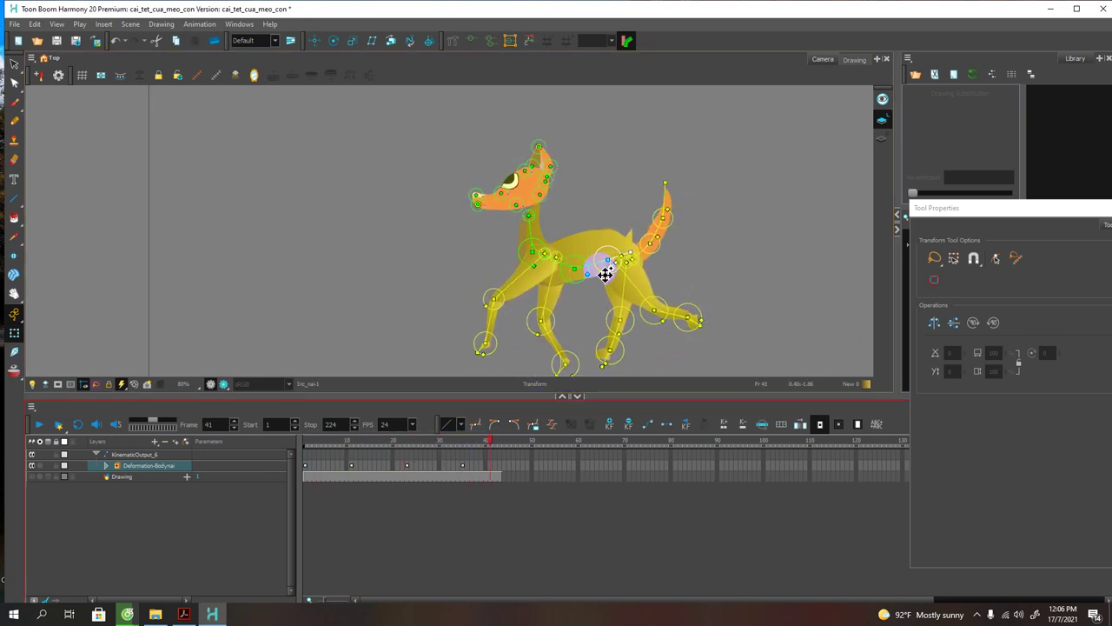
{"action": "left_click", "coordinate": [629, 260]}
{"action": "left_click", "coordinate": [638, 265]}
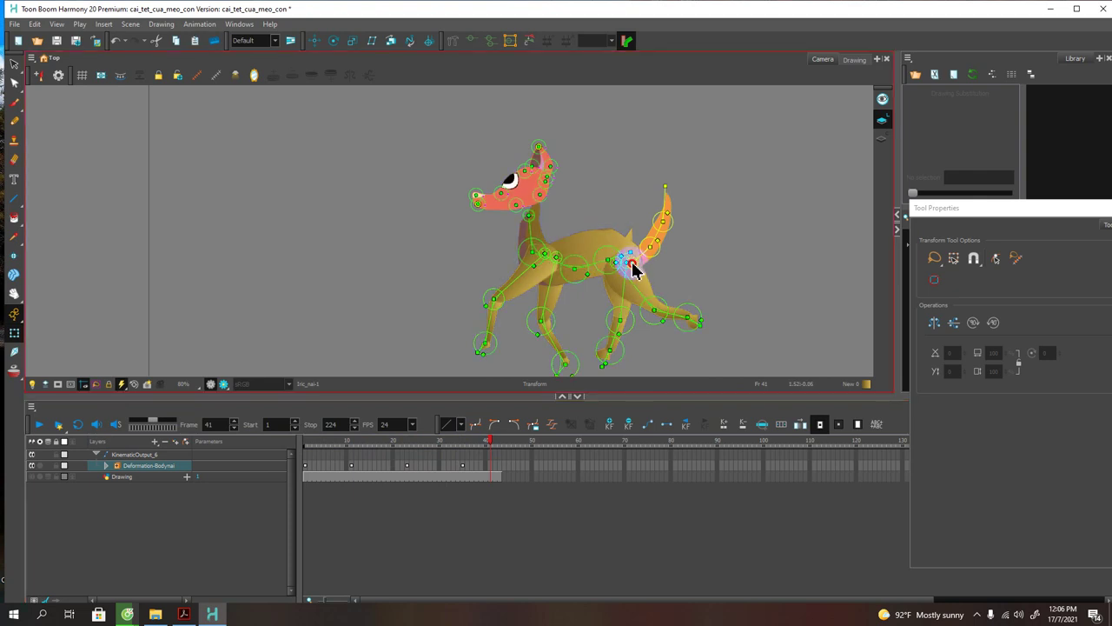
{"action": "left_click_drag", "start_coordinate": [637, 256], "coordinate": [631, 255]}
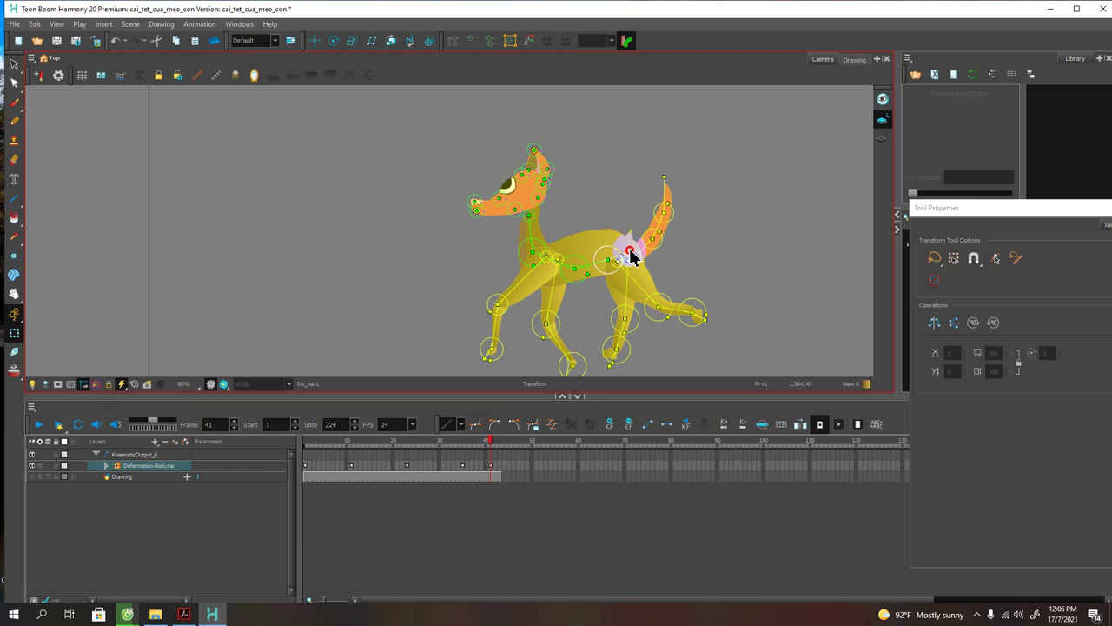
{"action": "left_click_drag", "start_coordinate": [636, 255], "coordinate": [630, 254]}
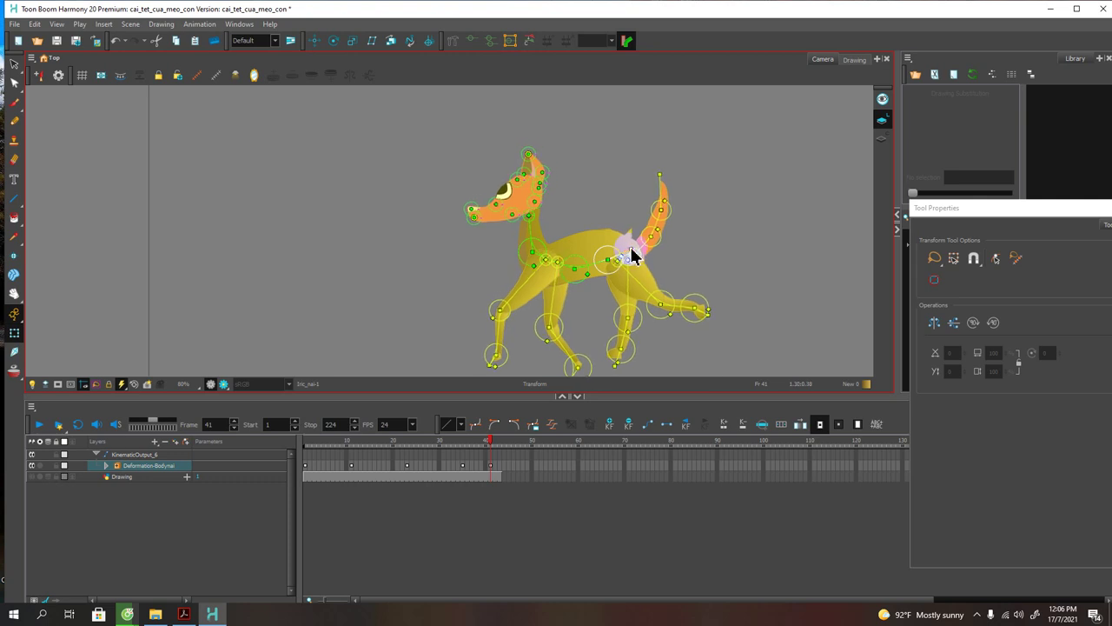
{"action": "left_click_drag", "start_coordinate": [632, 255], "coordinate": [636, 241]}
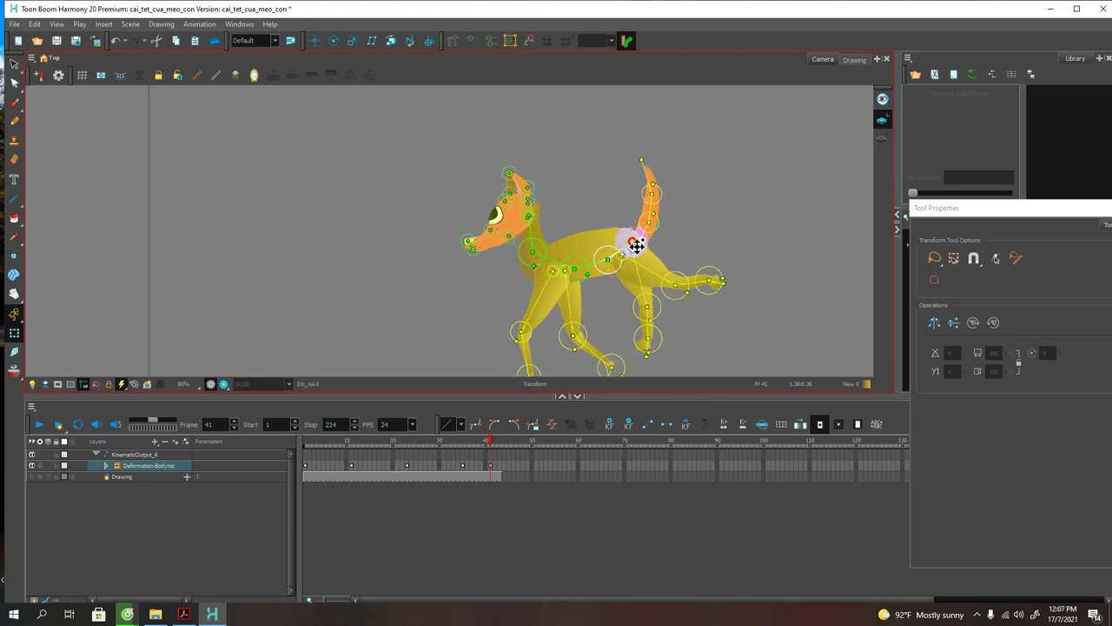
Step: Expand the Deformation-Bodynai layer group down to its KinematicOutput layers, keeping the playhead at frame 41
{"action": "left_click", "coordinate": [150, 456]}
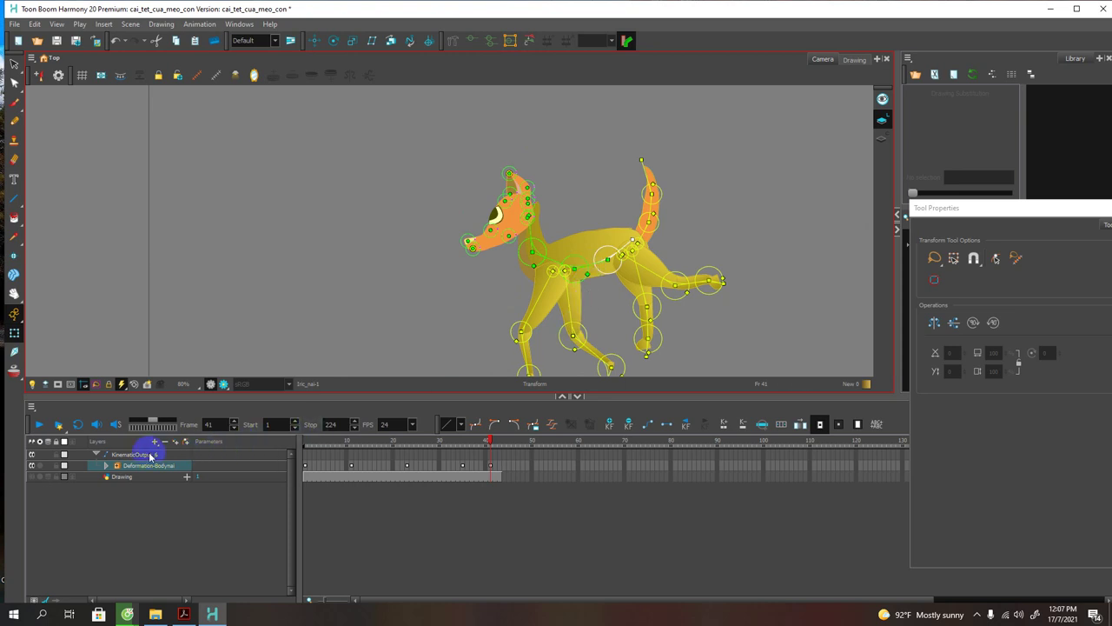
{"action": "left_click", "coordinate": [106, 467]}
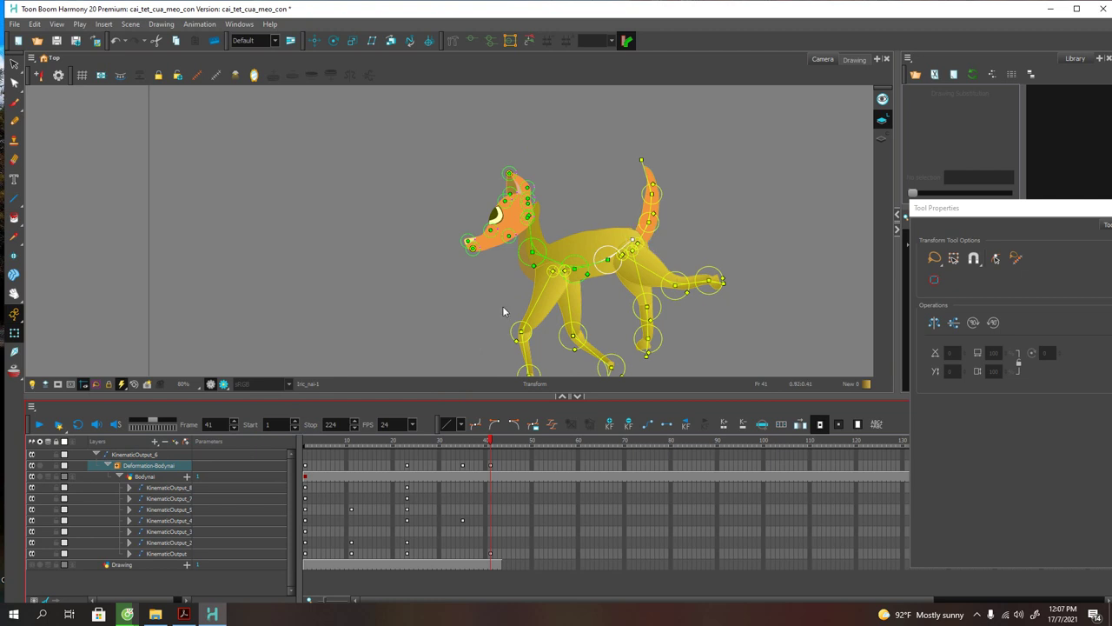
{"action": "left_click", "coordinate": [328, 497]}
{"action": "left_click", "coordinate": [566, 298]}
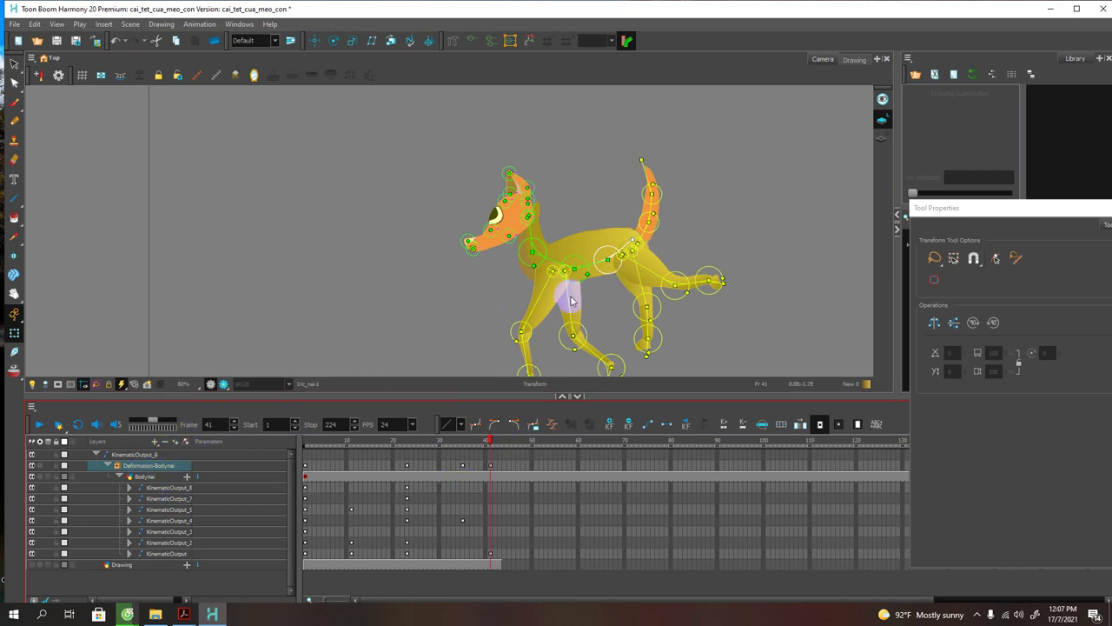
{"action": "left_click", "coordinate": [407, 374]}
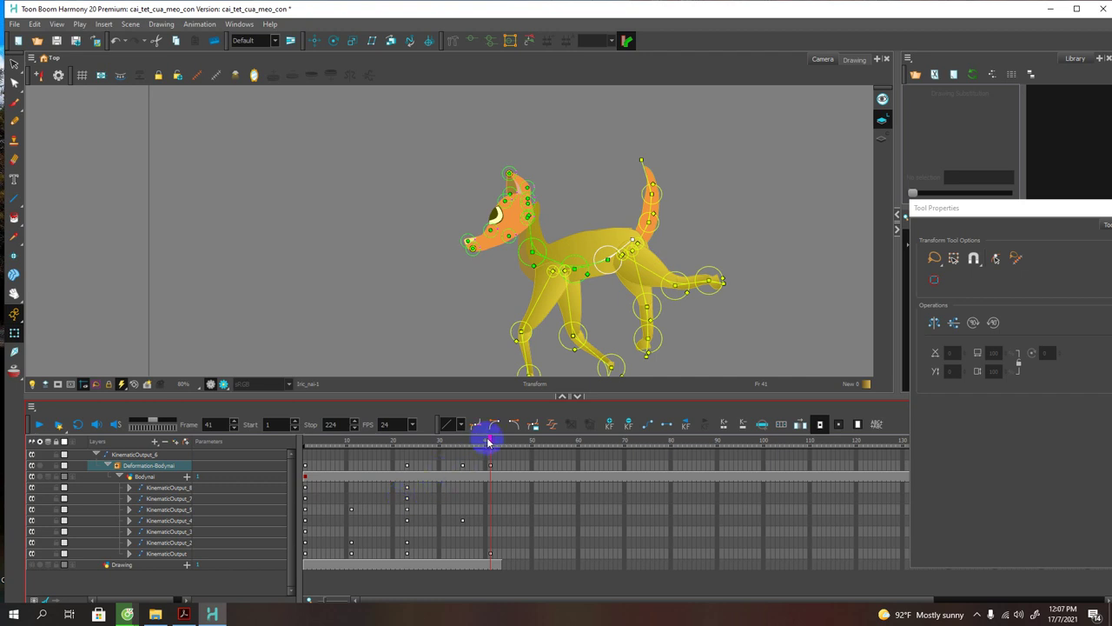
{"action": "mouse_move", "coordinate": [490, 439]}
{"action": "left_mouse_down"}
{"action": "mouse_move", "coordinate": [316, 451]}
{"action": "mouse_move", "coordinate": [489, 455]}
{"action": "left_mouse_up"}
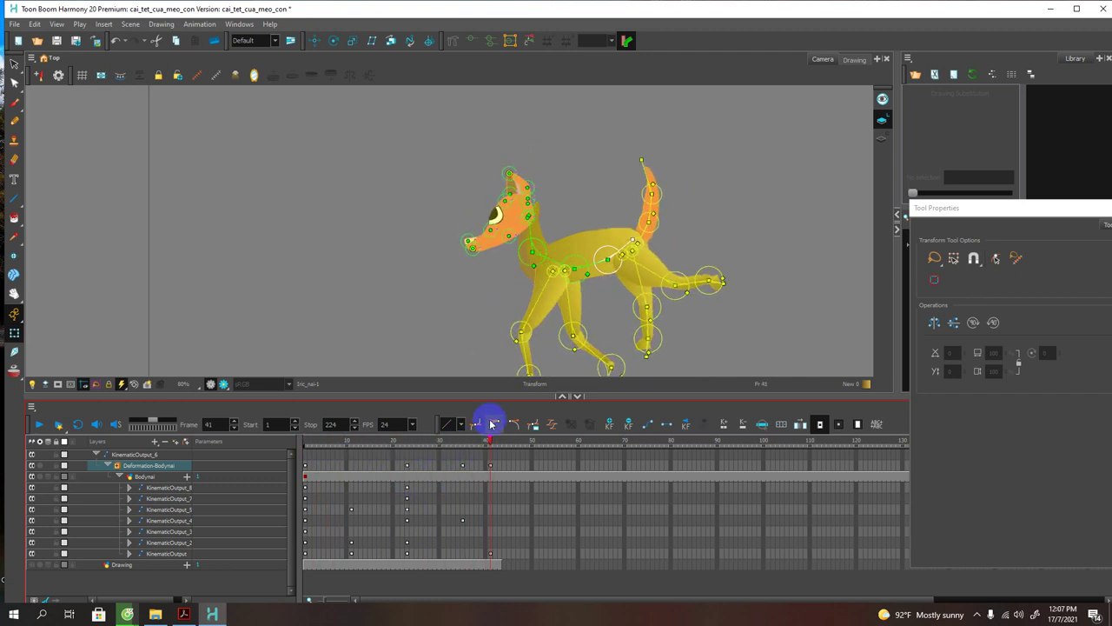
Step: Undo the body tilts made at frames 41 and 35
{"action": "key", "text": "ctrl+z"}
{"action": "key", "text": "ctrl+z"}
{"action": "key", "text": "ctrl+z"}
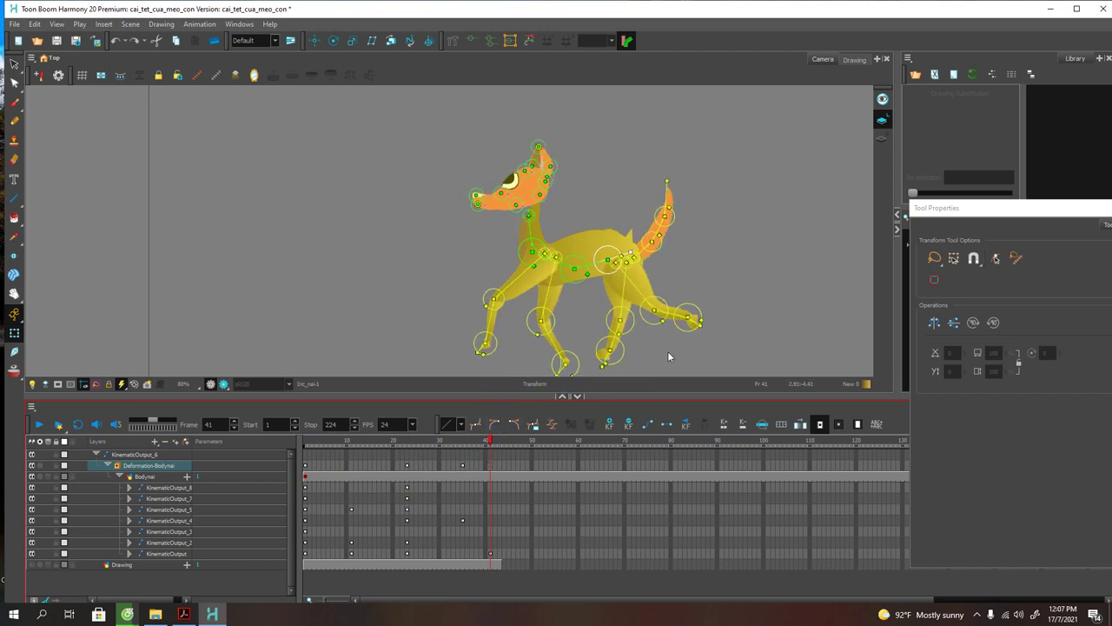
{"action": "key", "text": "ctrl+z"}
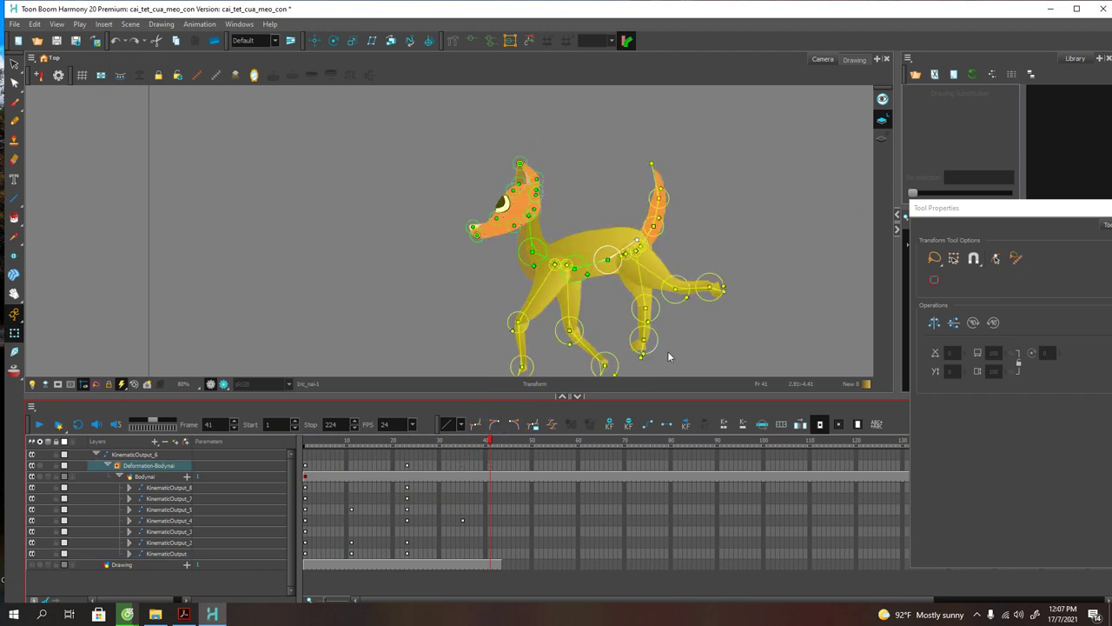
{"action": "key", "text": "ctrl+z"}
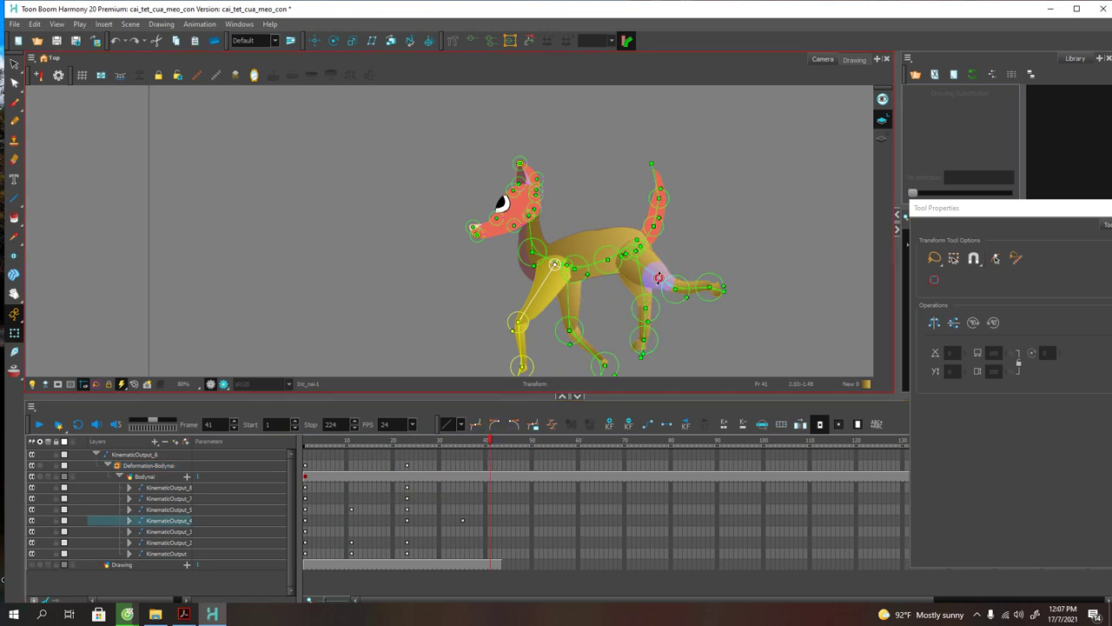
Step: At frame 41, swing the near hind leg and far front leg forward, and move the playhead to frame 60
{"action": "left_click_drag", "start_coordinate": [659, 278], "coordinate": [557, 312]}
{"action": "left_click_drag", "start_coordinate": [489, 445], "coordinate": [579, 444]}
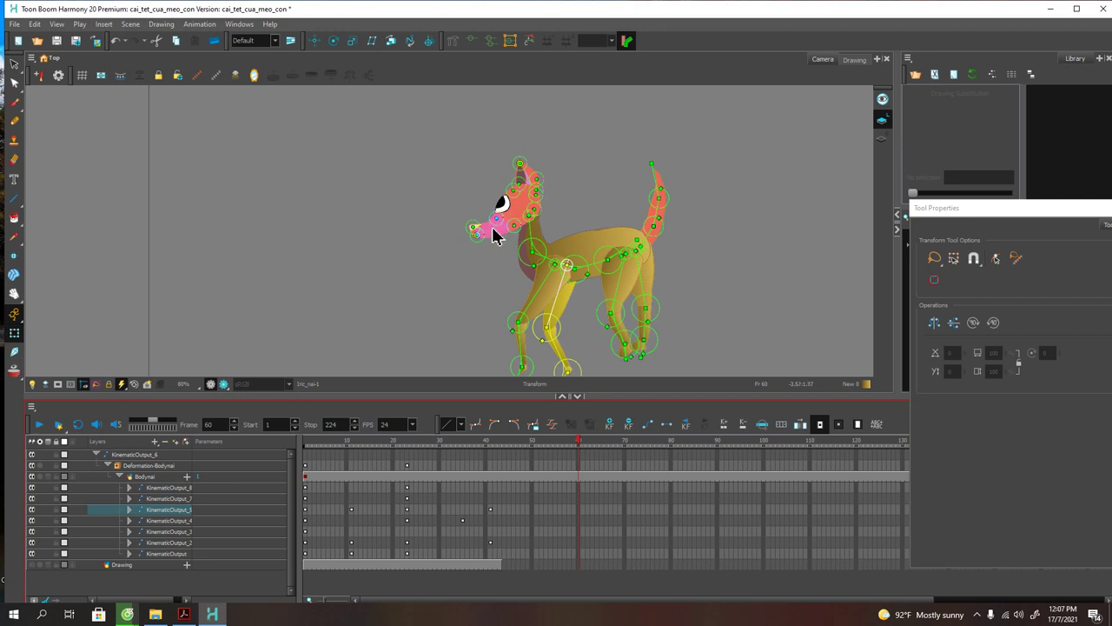
Step: At frame 60, nudge the nose tip's deformation point and shift the pupil slightly toward the front of the eye
{"action": "scroll", "coordinate": [493, 236], "scroll_direction": "up", "scroll_amount": 3}
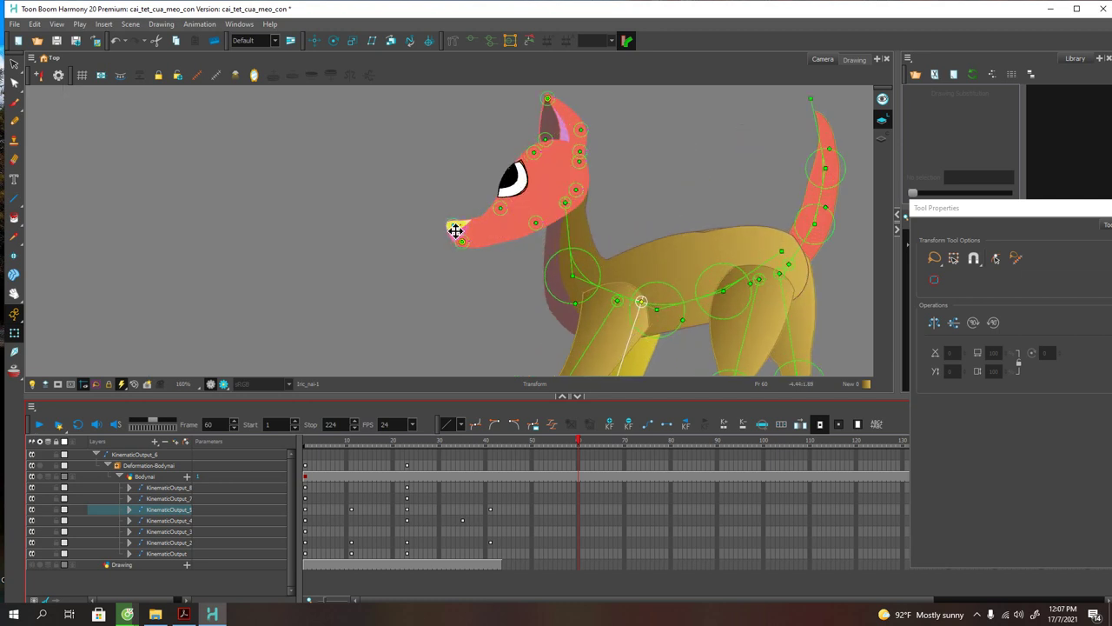
{"action": "left_click", "coordinate": [455, 229]}
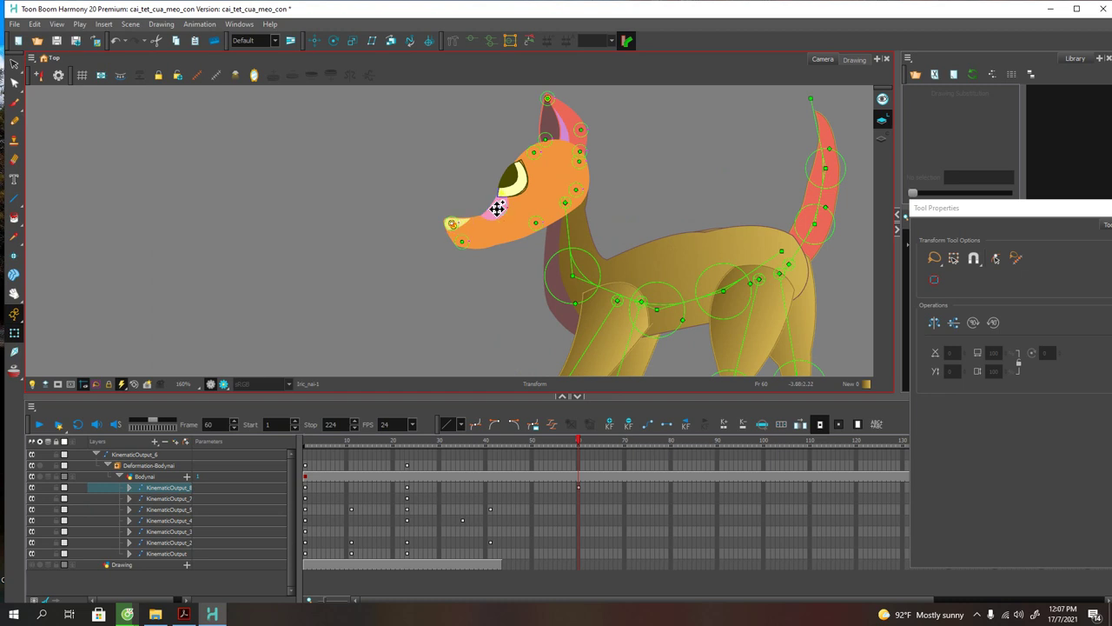
{"action": "left_click", "coordinate": [513, 180]}
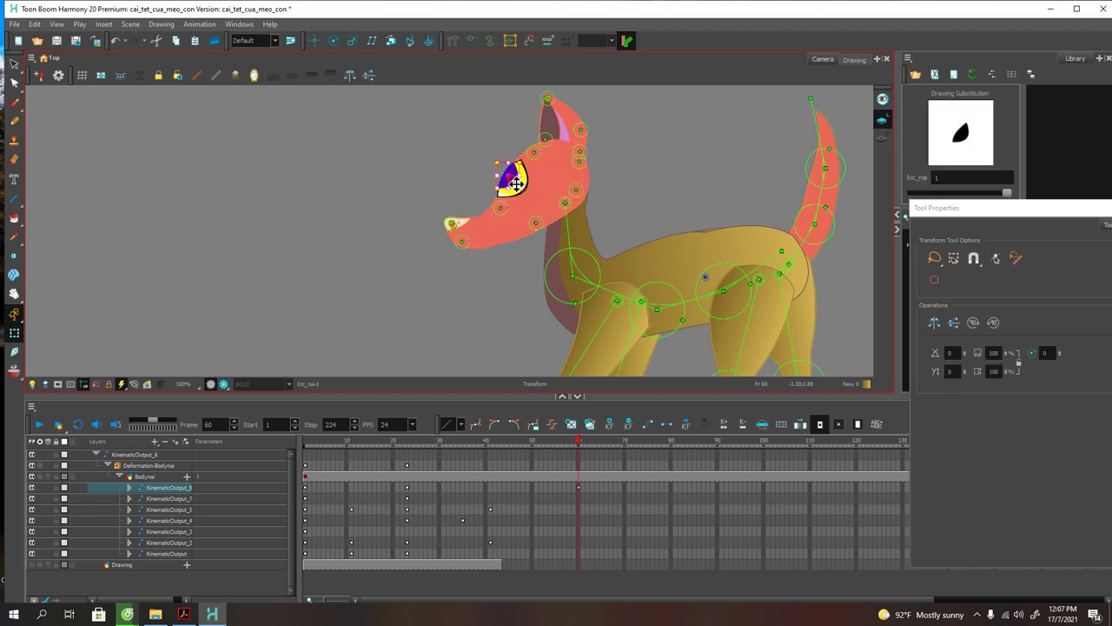
{"action": "left_click_drag", "start_coordinate": [516, 183], "coordinate": [514, 185]}
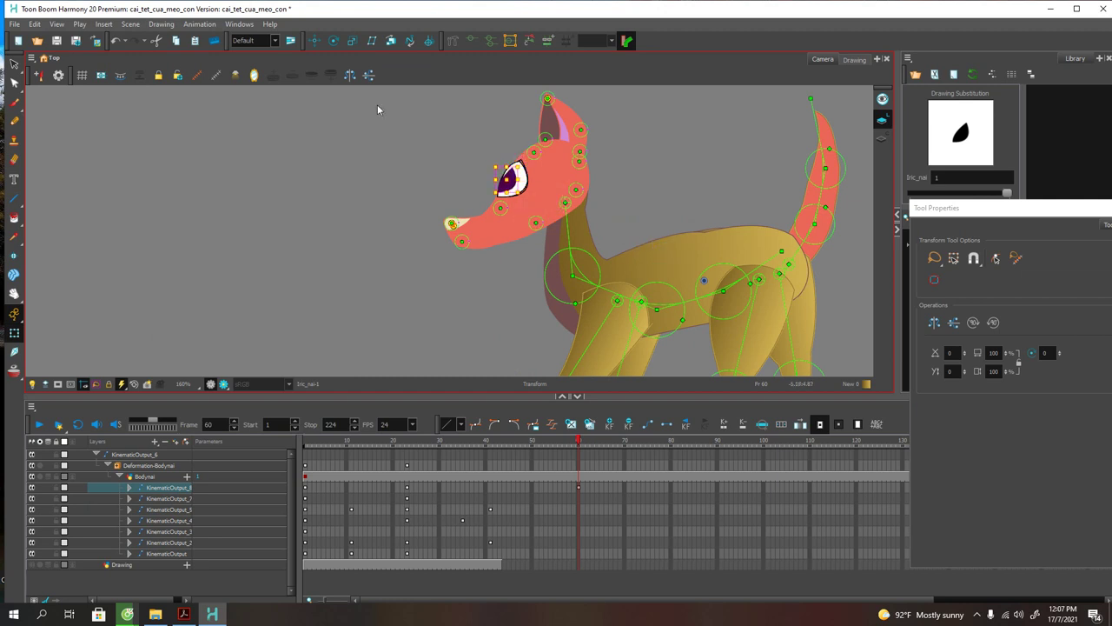
{"action": "left_click", "coordinate": [314, 41]}
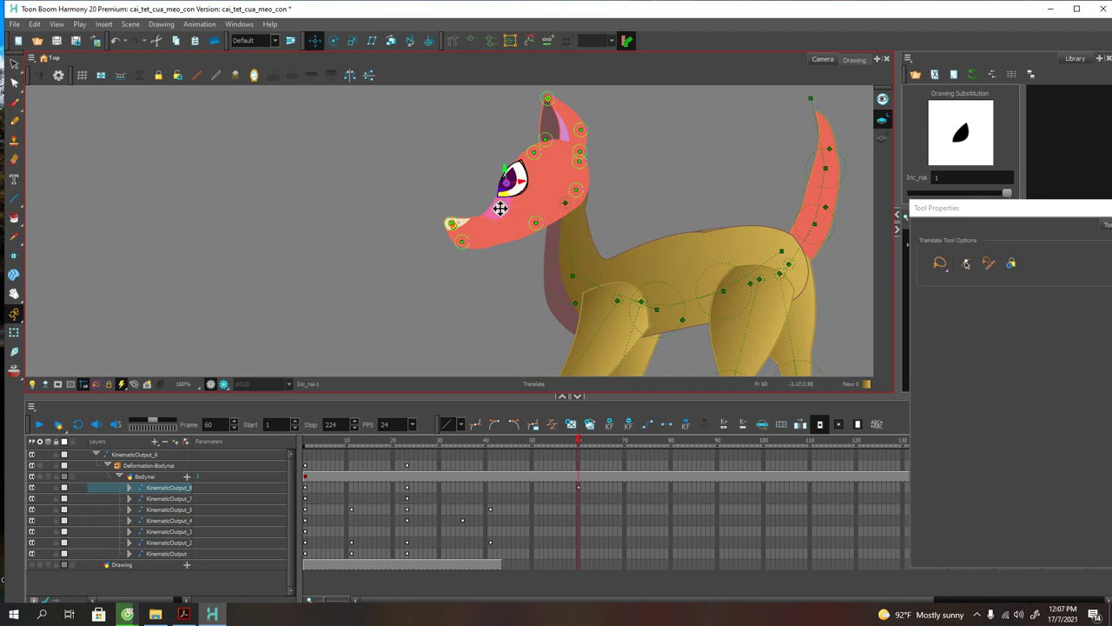
{"action": "left_click", "coordinate": [15, 332]}
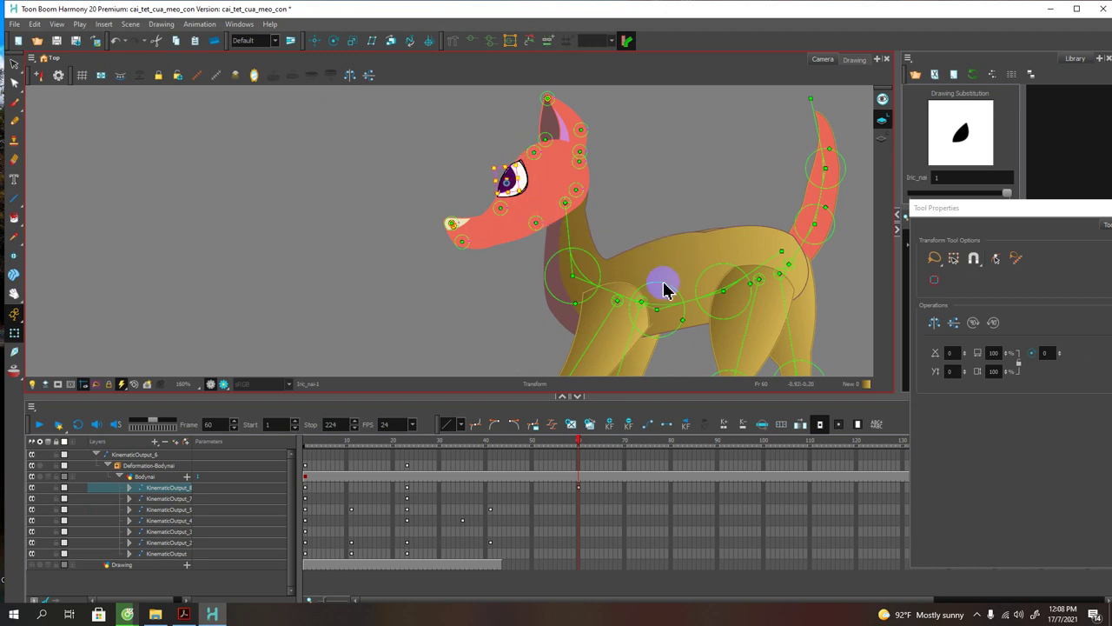
Step: Bend the ear tip forward at frame 60 using its deformation point
{"action": "left_click", "coordinate": [559, 126]}
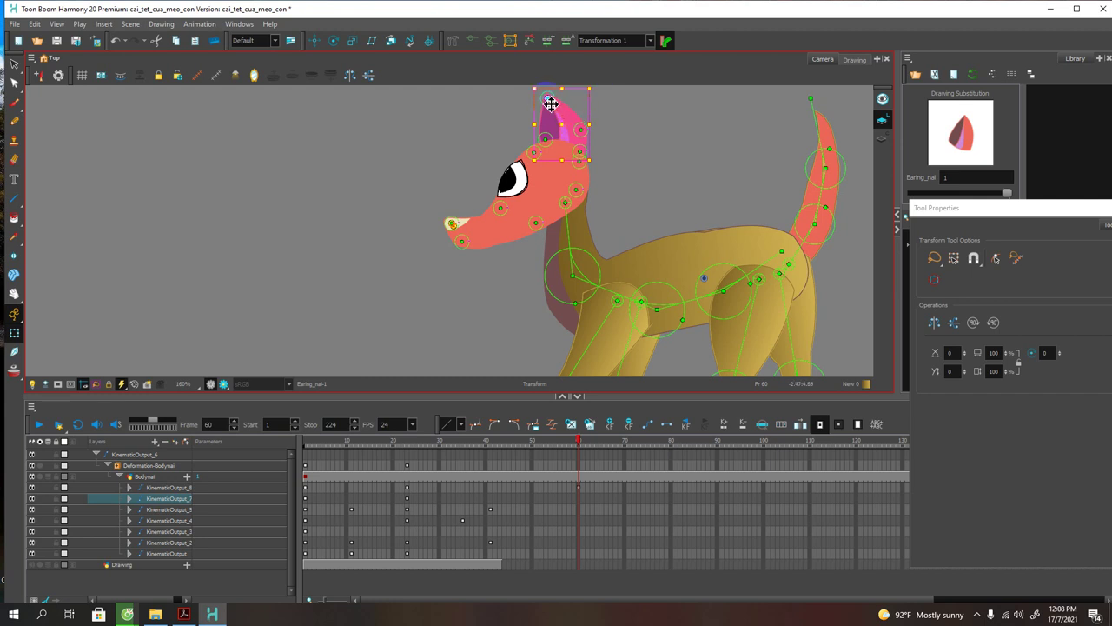
{"action": "left_click", "coordinate": [558, 100]}
{"action": "scroll", "coordinate": [652, 189], "scroll_direction": "down", "scroll_amount": 3}
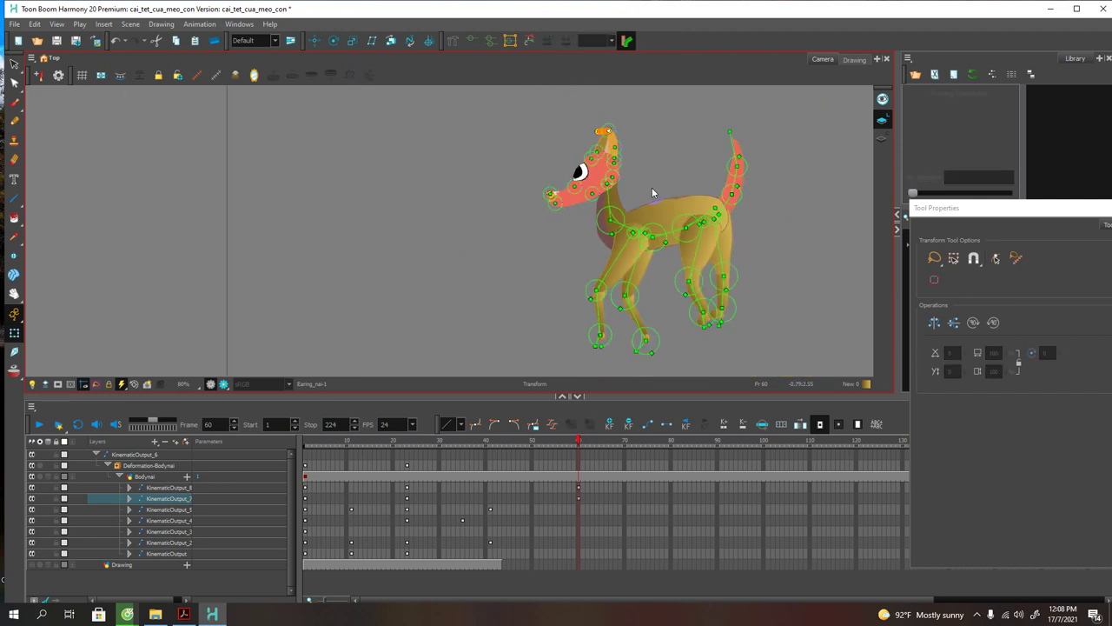
Step: At frame 76, lift both front legs forward and swing the tail out horizontally behind the body
{"action": "left_click_drag", "start_coordinate": [646, 360], "coordinate": [560, 347]}
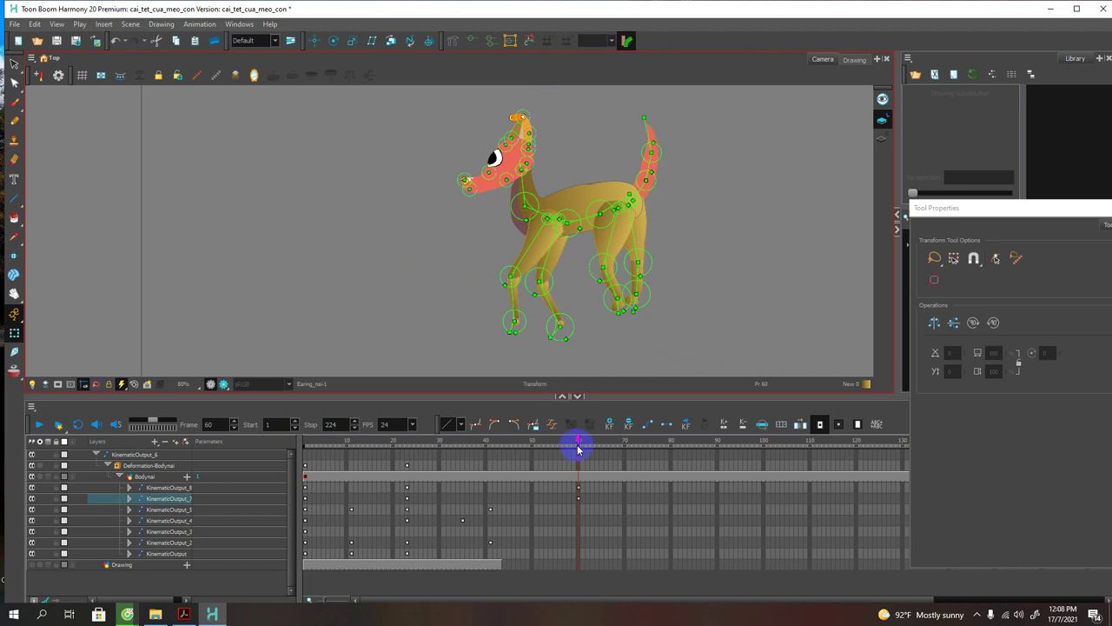
{"action": "left_click_drag", "start_coordinate": [576, 445], "coordinate": [654, 446]}
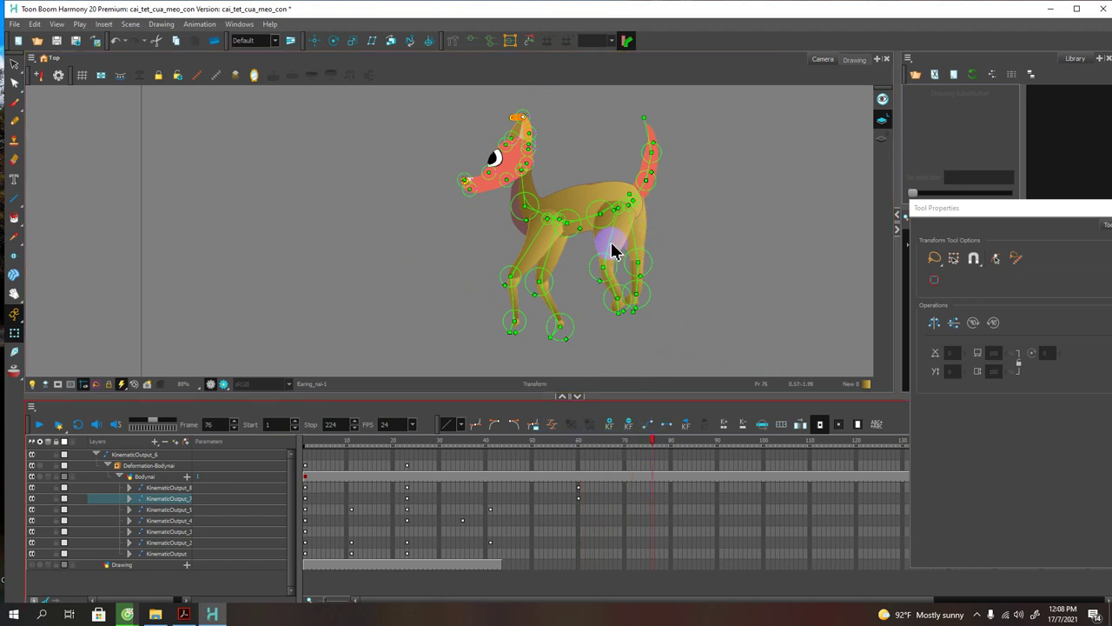
{"action": "left_click", "coordinate": [611, 241]}
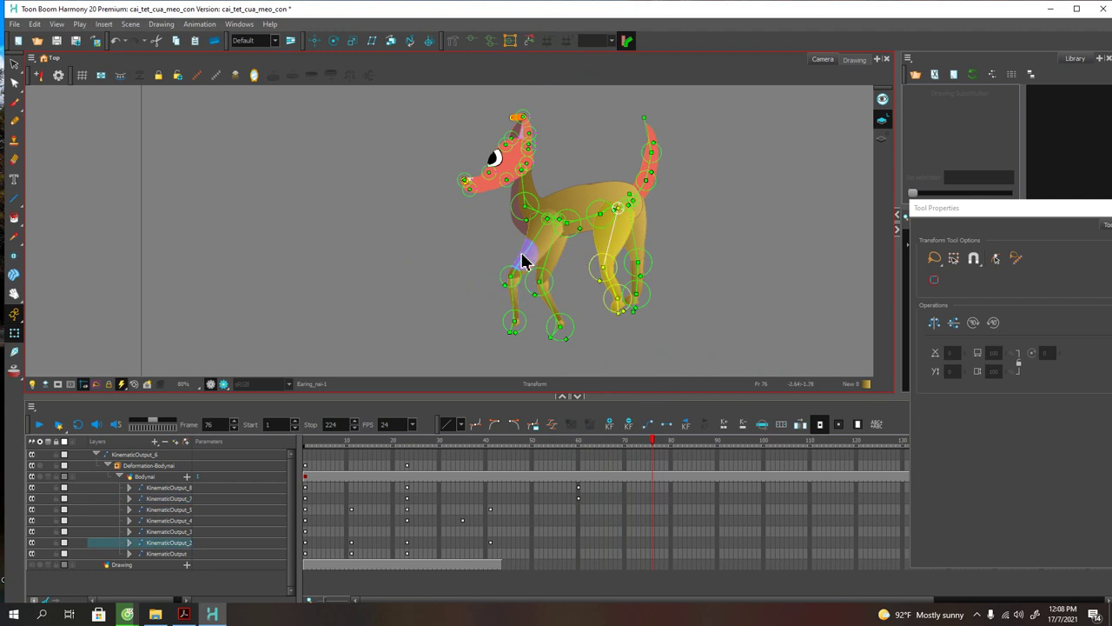
{"action": "mouse_move", "coordinate": [523, 257]}
{"action": "left_mouse_down"}
{"action": "mouse_move", "coordinate": [513, 236]}
{"action": "mouse_move", "coordinate": [485, 255]}
{"action": "mouse_move", "coordinate": [510, 243]}
{"action": "left_mouse_up"}
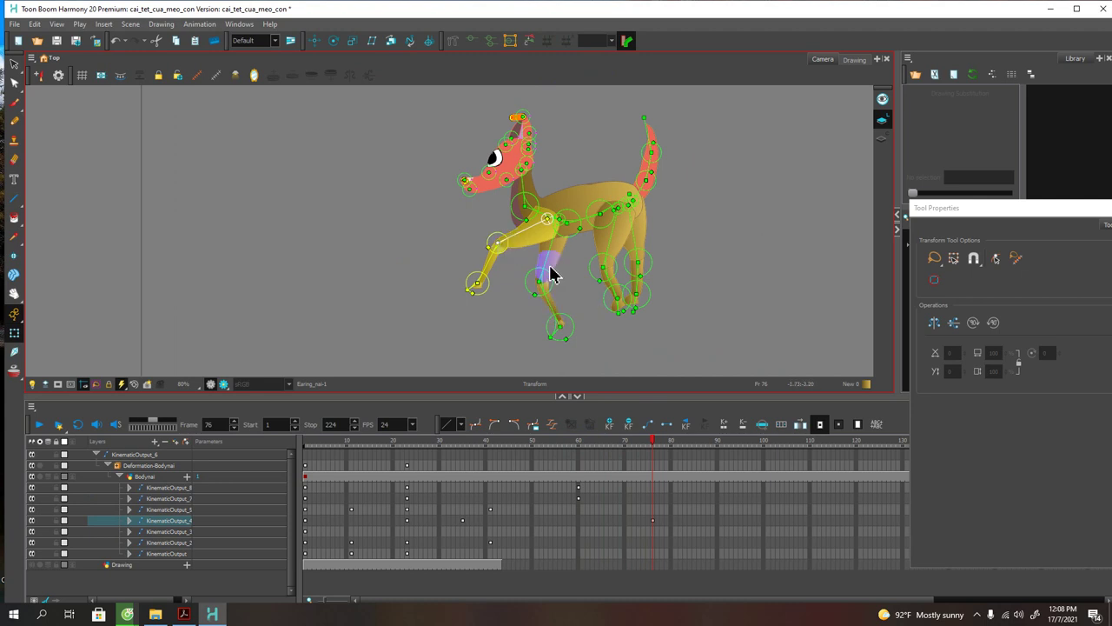
{"action": "left_click_drag", "start_coordinate": [547, 259], "coordinate": [514, 270]}
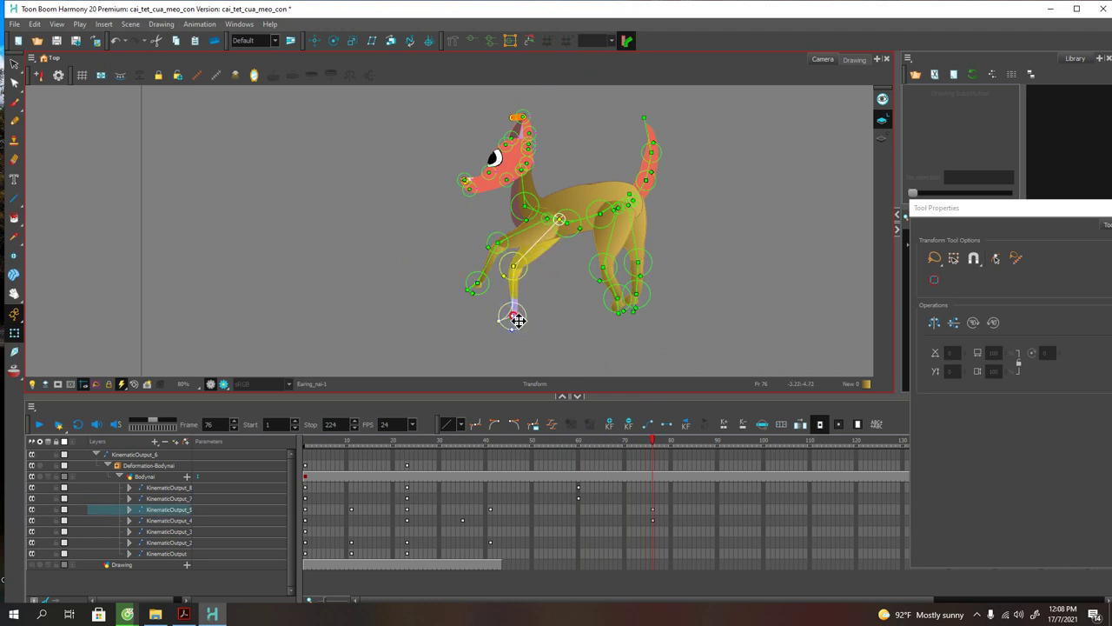
{"action": "left_click_drag", "start_coordinate": [517, 321], "coordinate": [517, 315]}
{"action": "left_click_drag", "start_coordinate": [518, 269], "coordinate": [522, 259]}
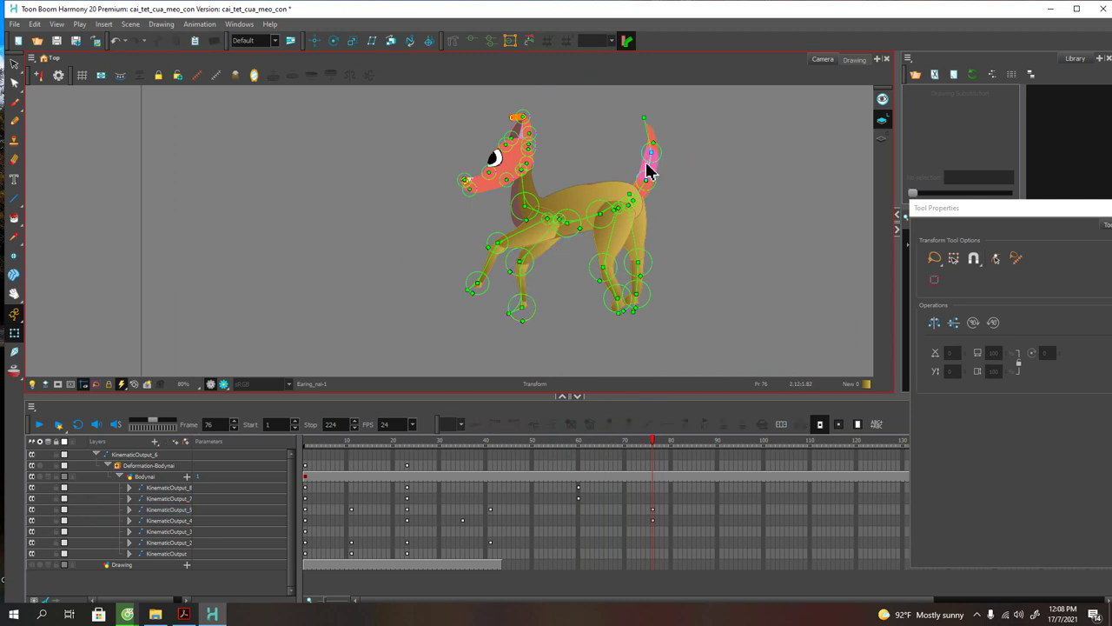
{"action": "left_click_drag", "start_coordinate": [650, 164], "coordinate": [673, 182]}
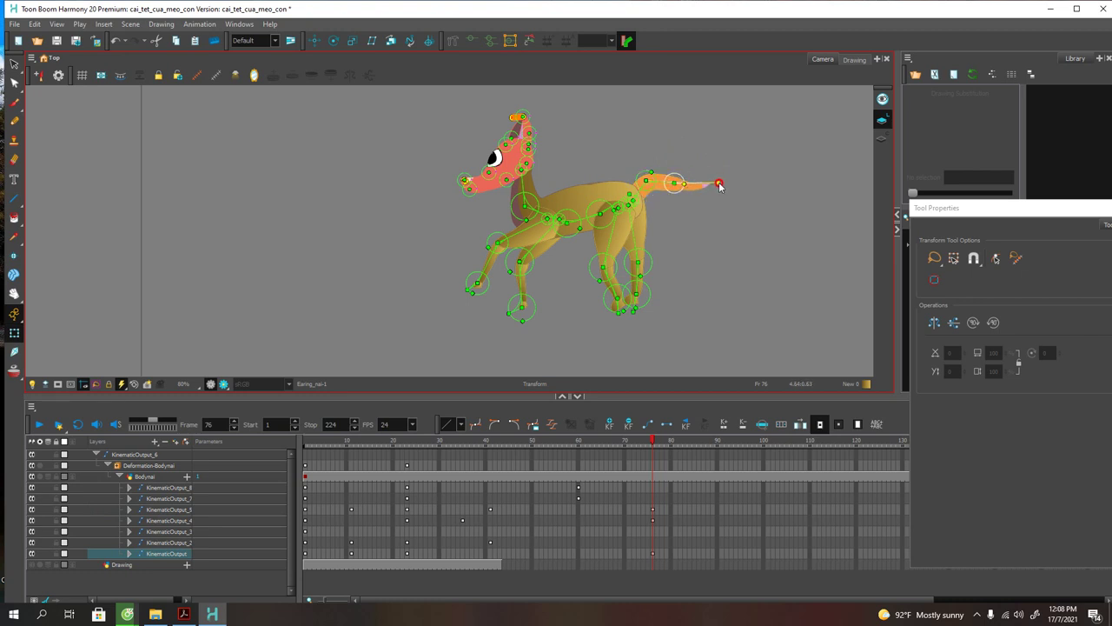
Step: At frame 76, swing the near hind leg backward and the far hind leg forward under the belly, and return the playhead to frame 1
{"action": "left_click", "coordinate": [611, 272]}
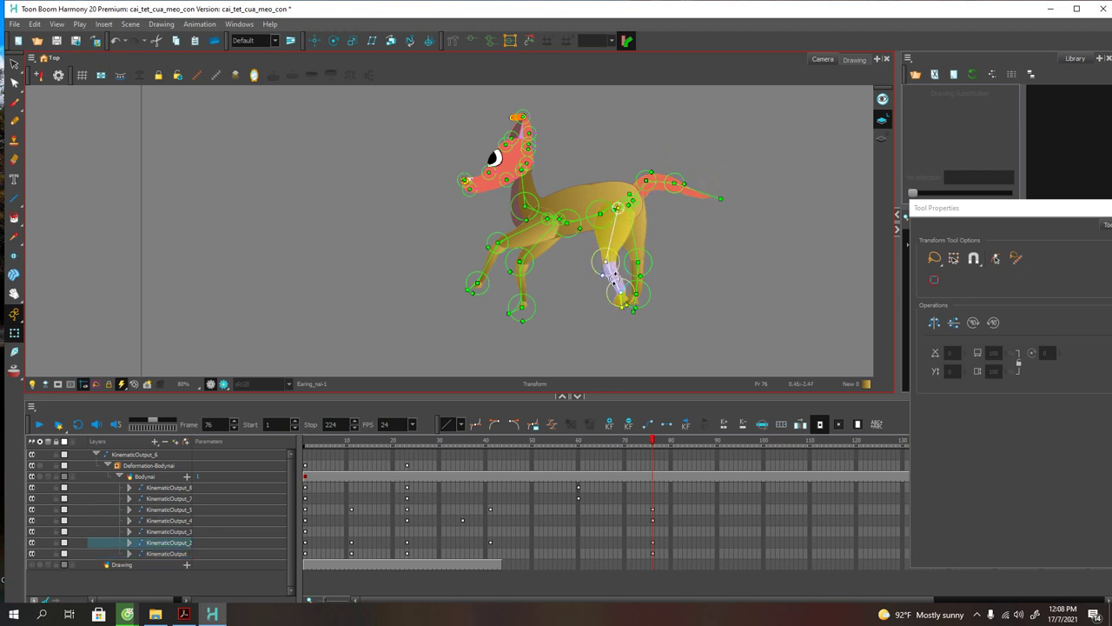
{"action": "left_click_drag", "start_coordinate": [614, 280], "coordinate": [612, 280]}
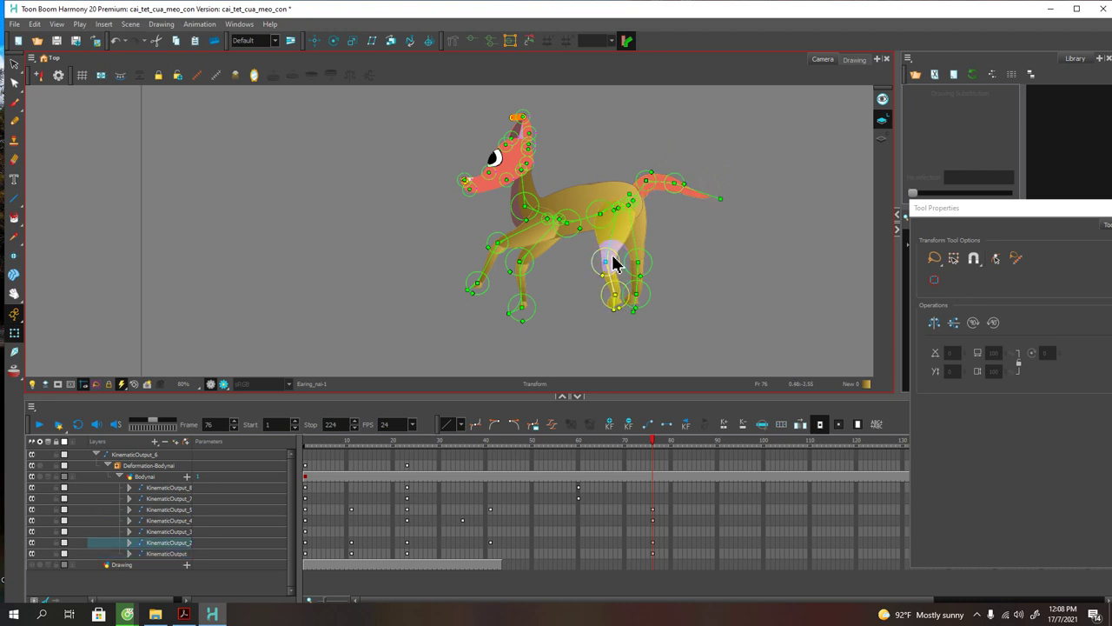
{"action": "left_click_drag", "start_coordinate": [612, 235], "coordinate": [599, 288]}
{"action": "left_click", "coordinate": [636, 427]}
{"action": "left_click_drag", "start_coordinate": [652, 439], "coordinate": [305, 472]}
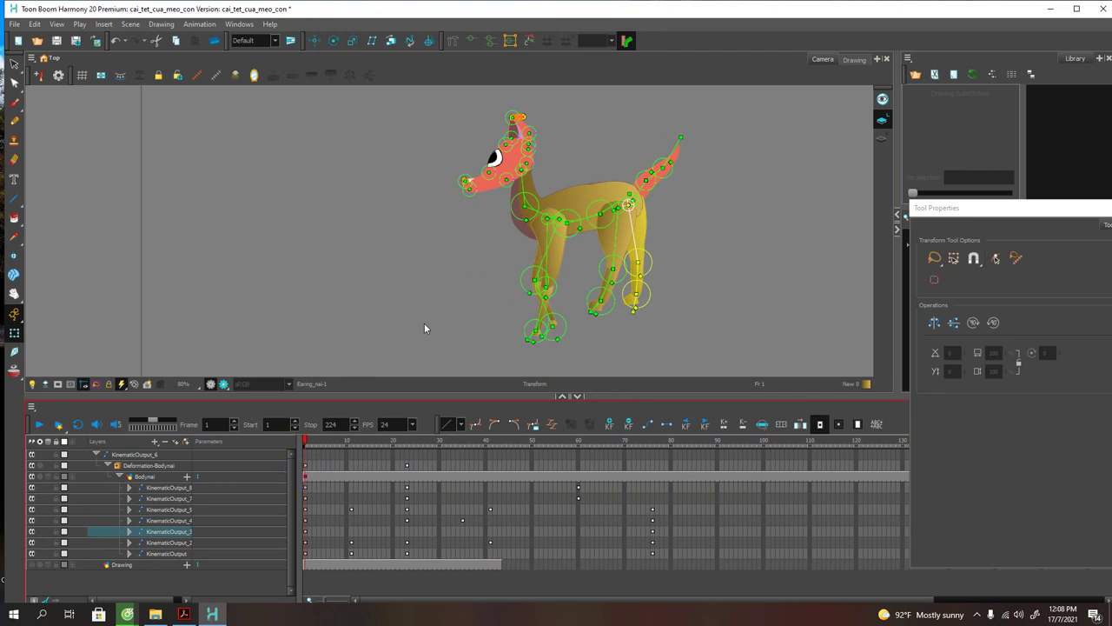
Step: At frame 24, adjust the deformation points along the deer's jaw and nose tip to raise the muzzle slightly
{"action": "scroll", "coordinate": [475, 182], "scroll_direction": "up", "scroll_amount": 4}
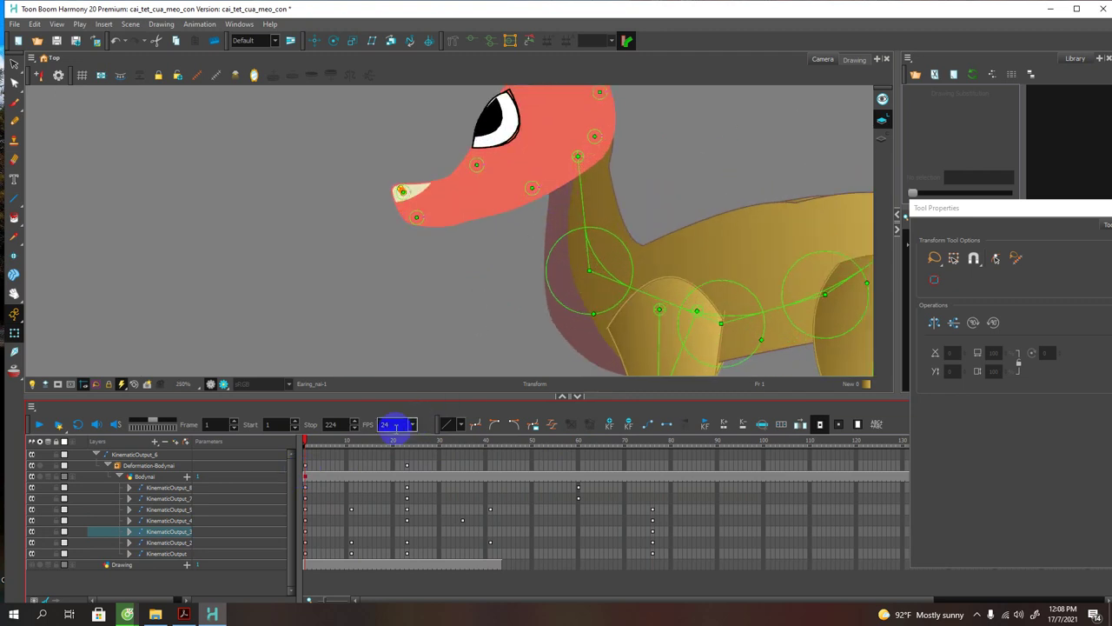
{"action": "left_click_drag", "start_coordinate": [310, 444], "coordinate": [411, 445]}
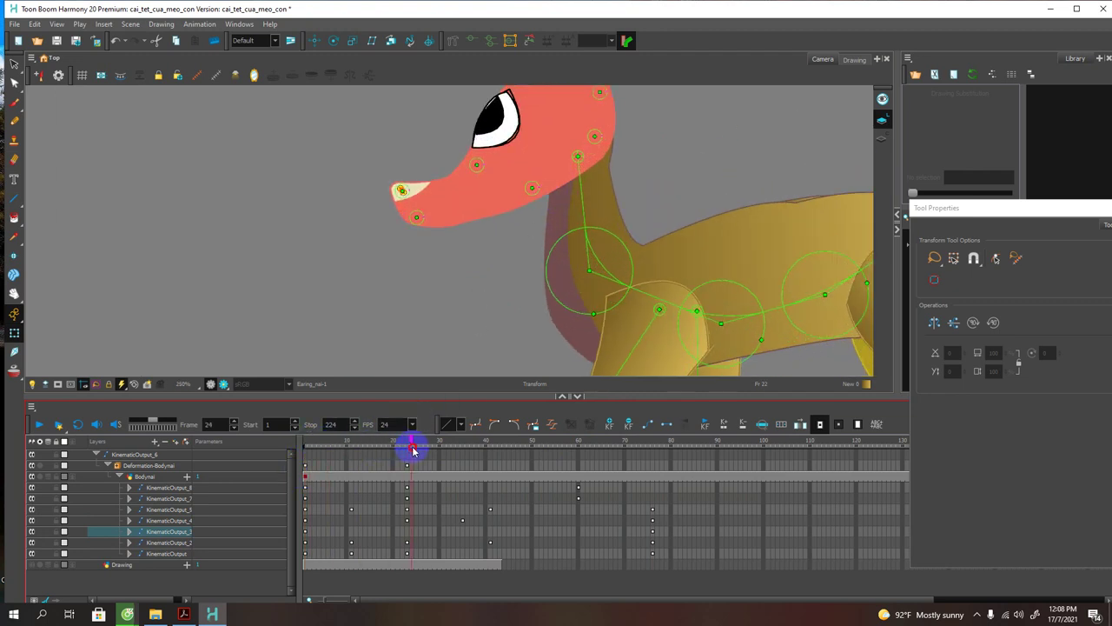
{"action": "left_click", "coordinate": [534, 189]}
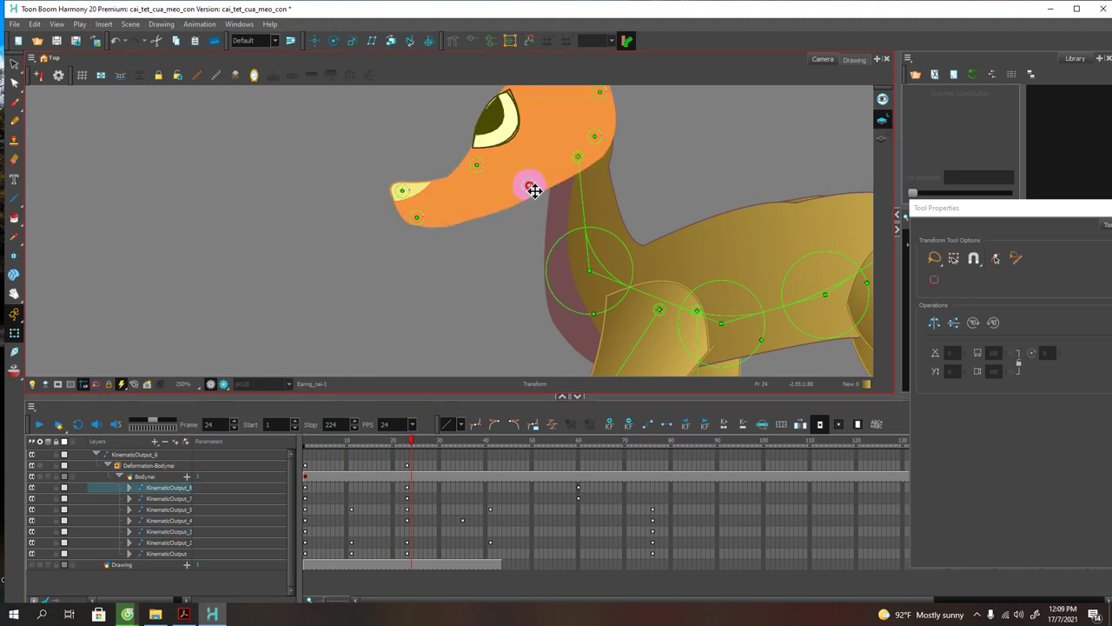
{"action": "left_click", "coordinate": [419, 201]}
{"action": "mouse_move", "coordinate": [407, 197]}
{"action": "left_mouse_down"}
{"action": "mouse_move", "coordinate": [406, 188]}
{"action": "mouse_move", "coordinate": [418, 211]}
{"action": "left_mouse_up"}
{"action": "left_click", "coordinate": [419, 218]}
{"action": "left_click_drag", "start_coordinate": [704, 126], "coordinate": [661, 205]}
Step: Move the head's pivot to the middle of the head and rotate the head at frame 24 so the muzzle lifts
{"action": "left_click", "coordinate": [517, 211]}
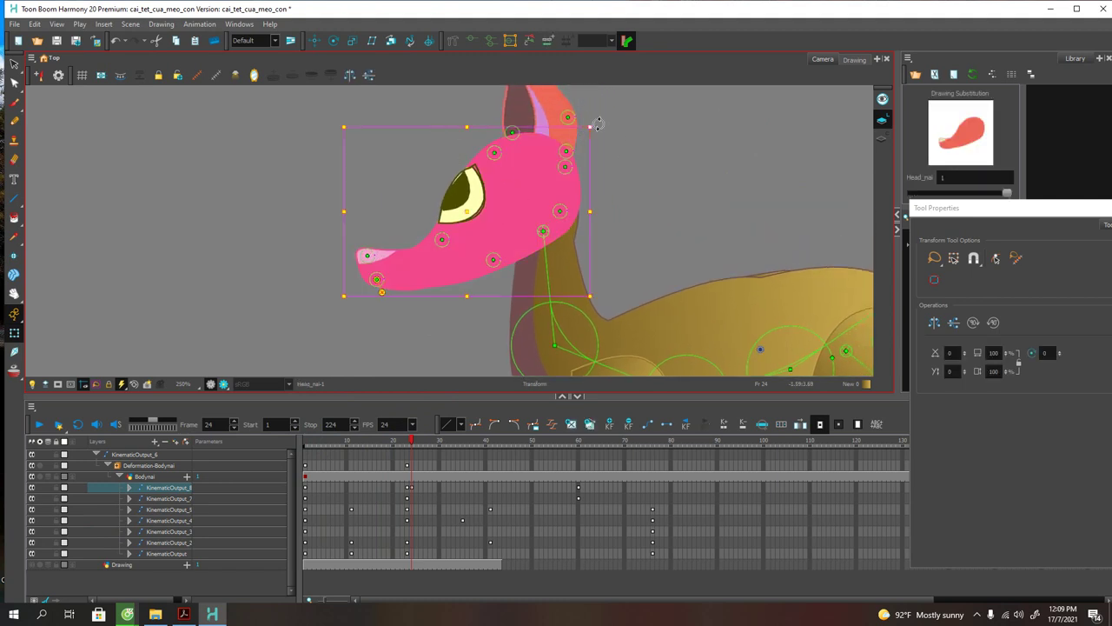
{"action": "left_click_drag", "start_coordinate": [599, 126], "coordinate": [608, 130]}
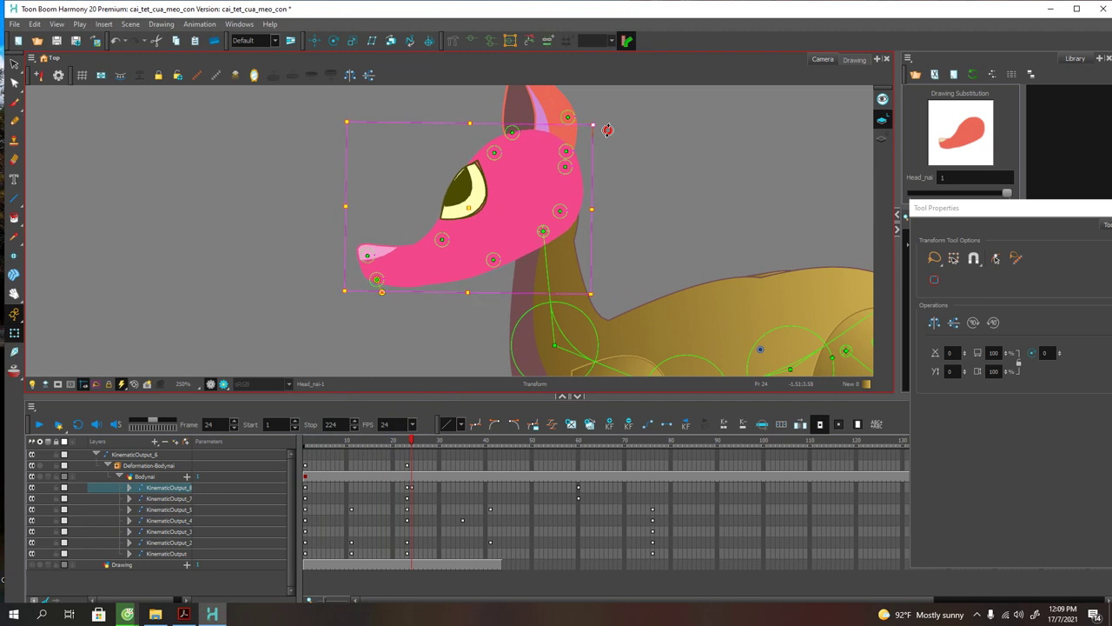
{"action": "left_click", "coordinate": [315, 41]}
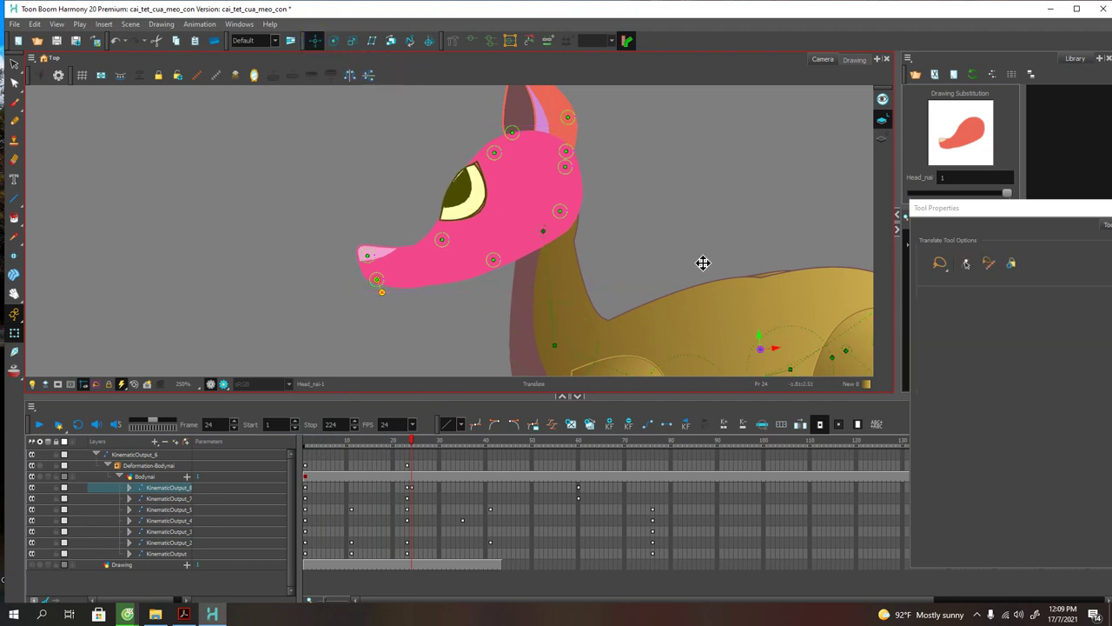
{"action": "left_click_drag", "start_coordinate": [764, 354], "coordinate": [503, 226]}
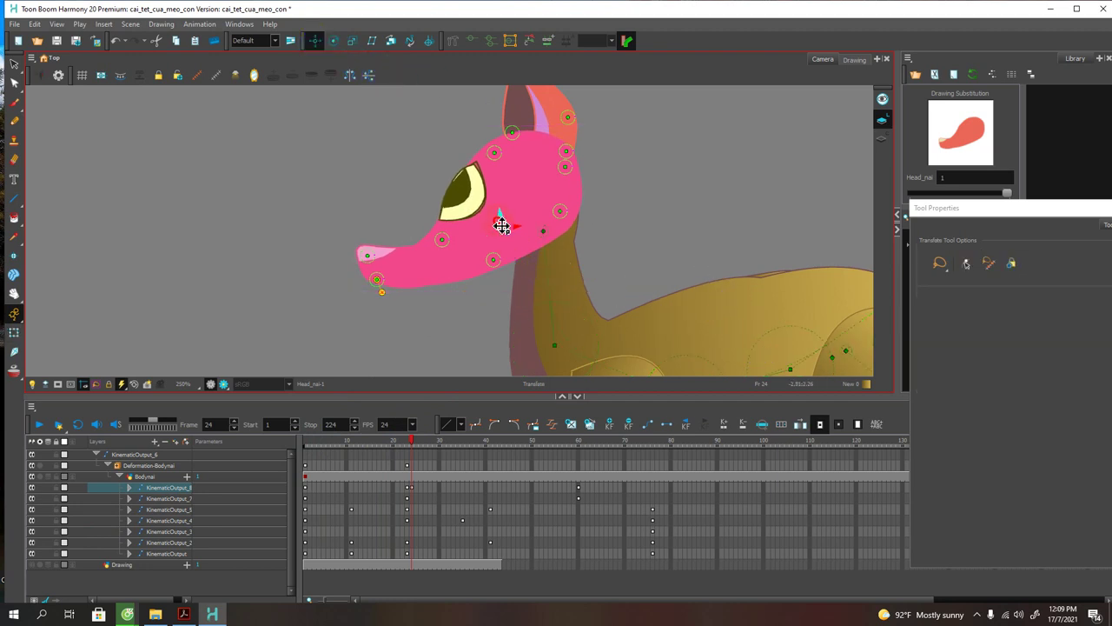
{"action": "left_click", "coordinate": [14, 333]}
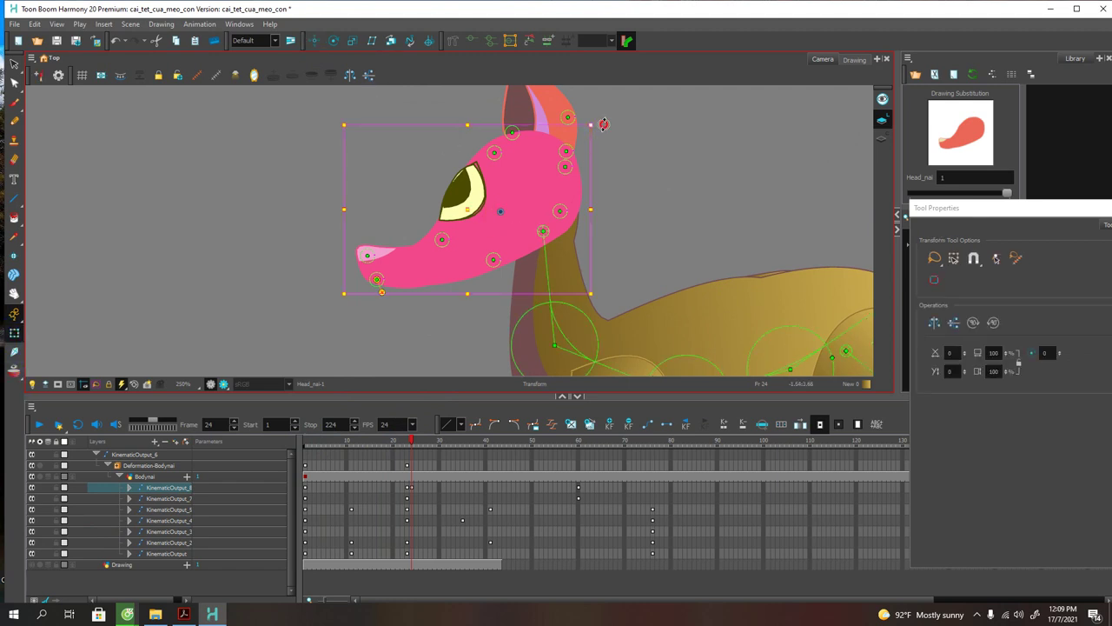
{"action": "mouse_move", "coordinate": [604, 124]}
{"action": "left_mouse_down"}
{"action": "mouse_move", "coordinate": [621, 153]}
{"action": "mouse_move", "coordinate": [615, 202]}
{"action": "left_mouse_up"}
Step: Select the ear drawing and move its pivot from the deer's torso onto the ear
{"action": "left_click", "coordinate": [546, 120]}
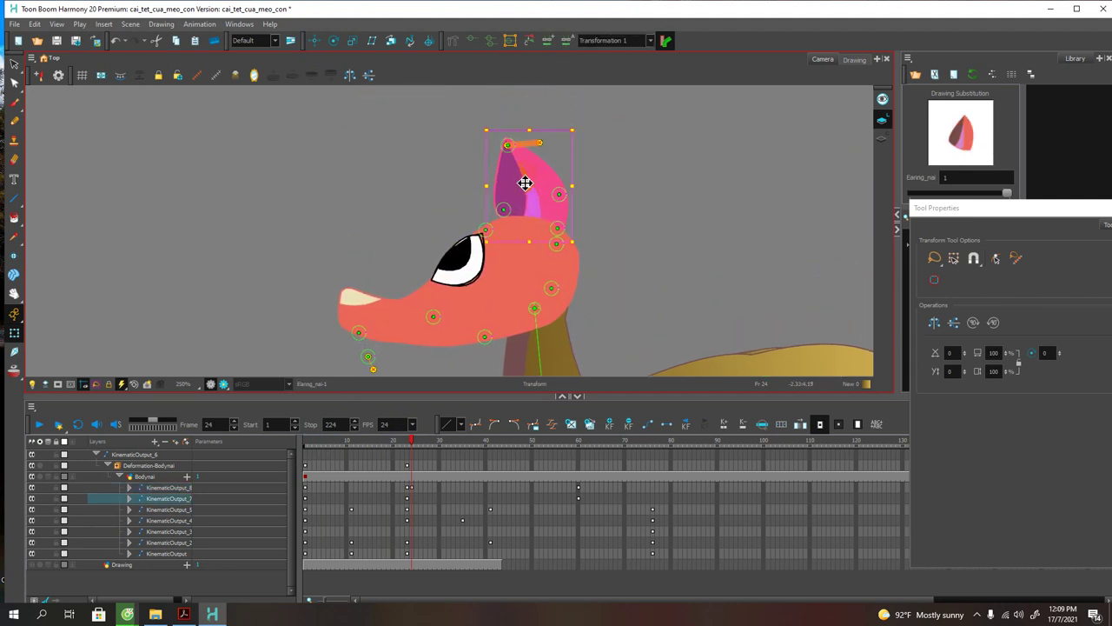
{"action": "left_click", "coordinate": [314, 40]}
{"action": "scroll", "coordinate": [609, 182], "scroll_direction": "down", "scroll_amount": 3}
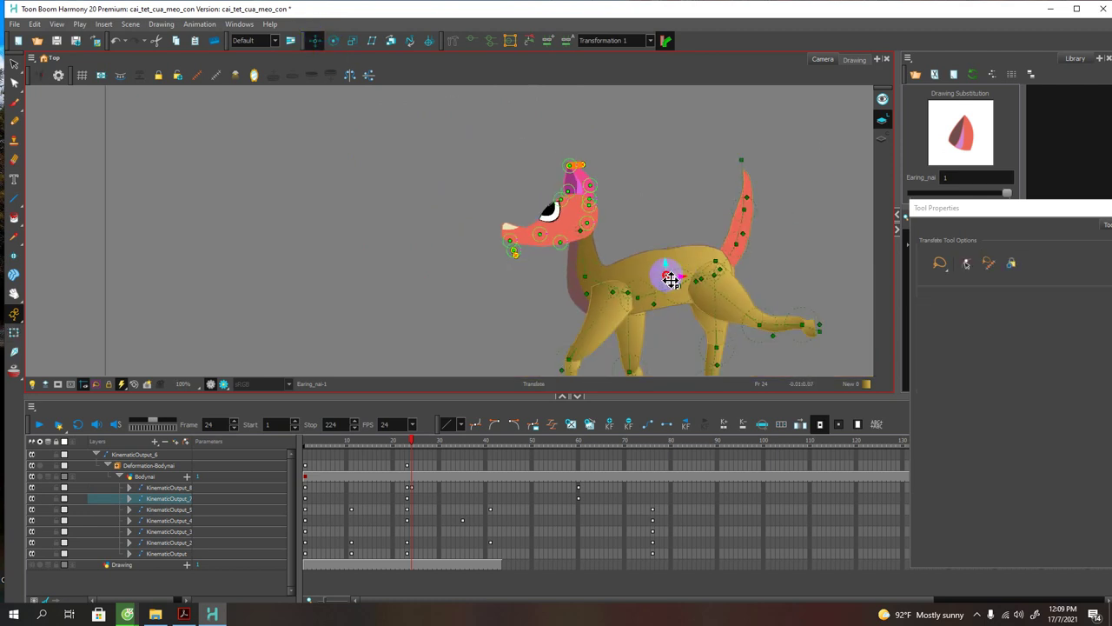
{"action": "left_click_drag", "start_coordinate": [670, 279], "coordinate": [582, 197]}
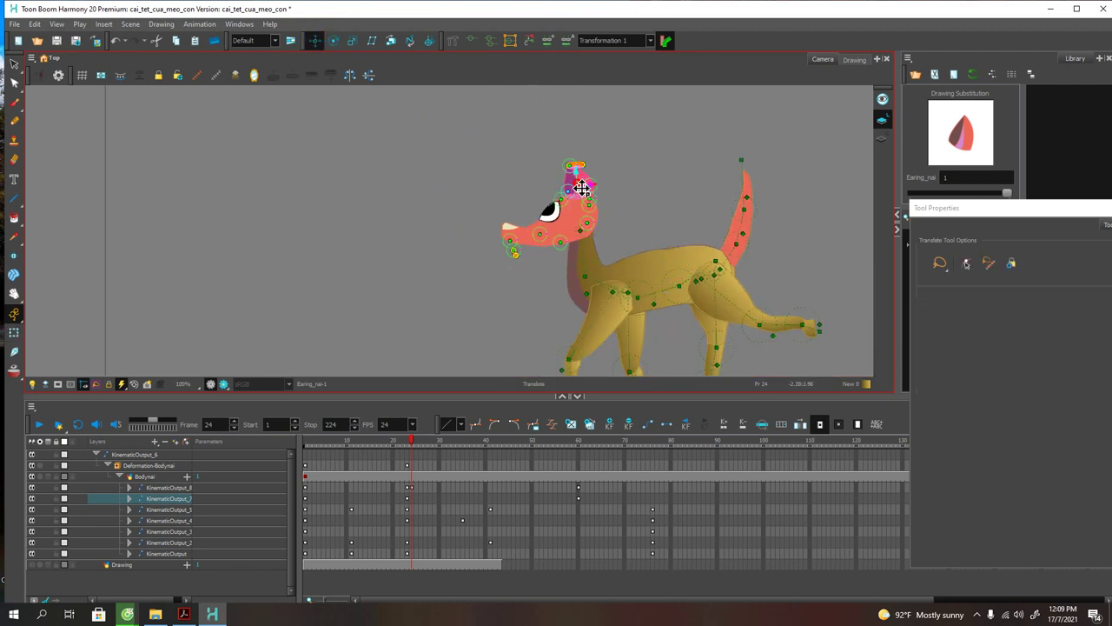
Step: Rotate the ear backward around its pivot at frame 24 and nudge it down toward the back of the head
{"action": "scroll", "coordinate": [600, 184], "scroll_direction": "up", "scroll_amount": 2}
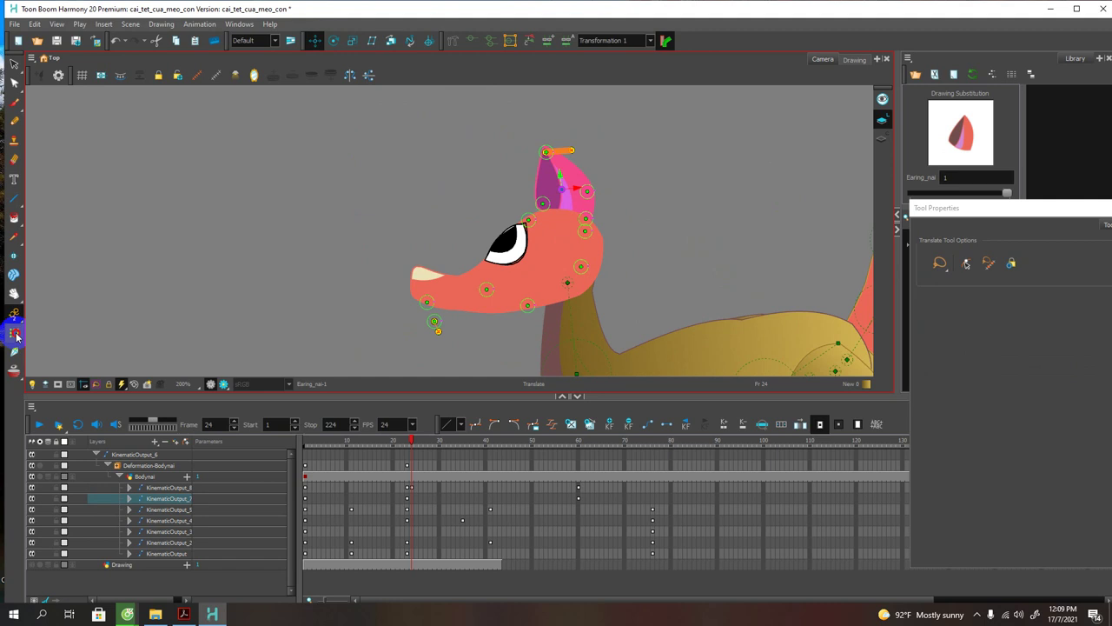
{"action": "left_click", "coordinate": [16, 335]}
{"action": "left_click_drag", "start_coordinate": [607, 143], "coordinate": [623, 153]}
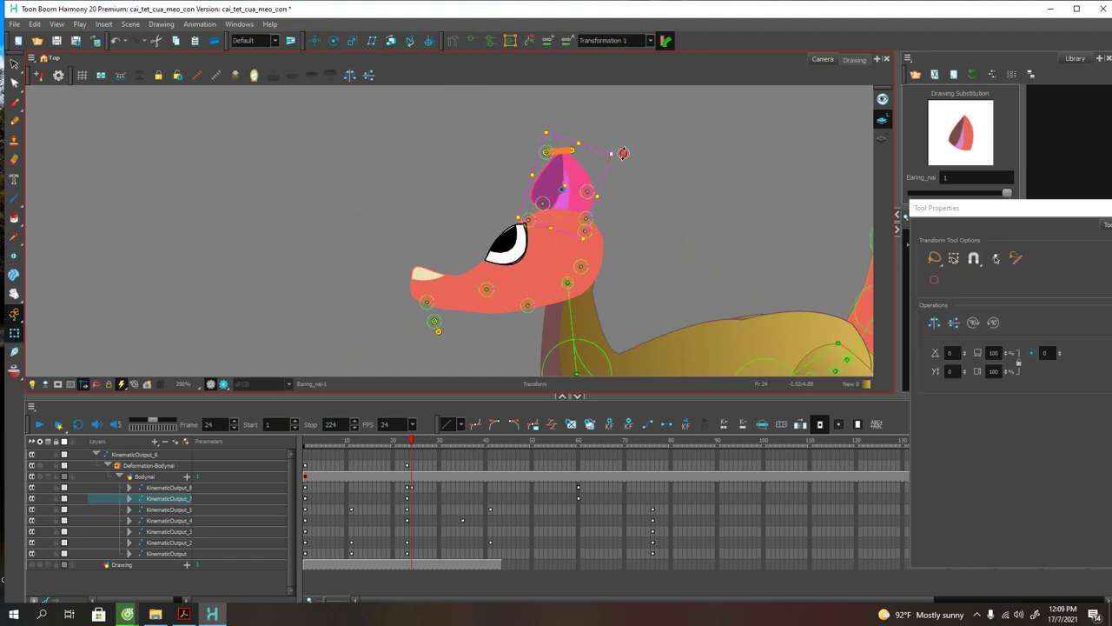
{"action": "left_click_drag", "start_coordinate": [580, 193], "coordinate": [587, 200]}
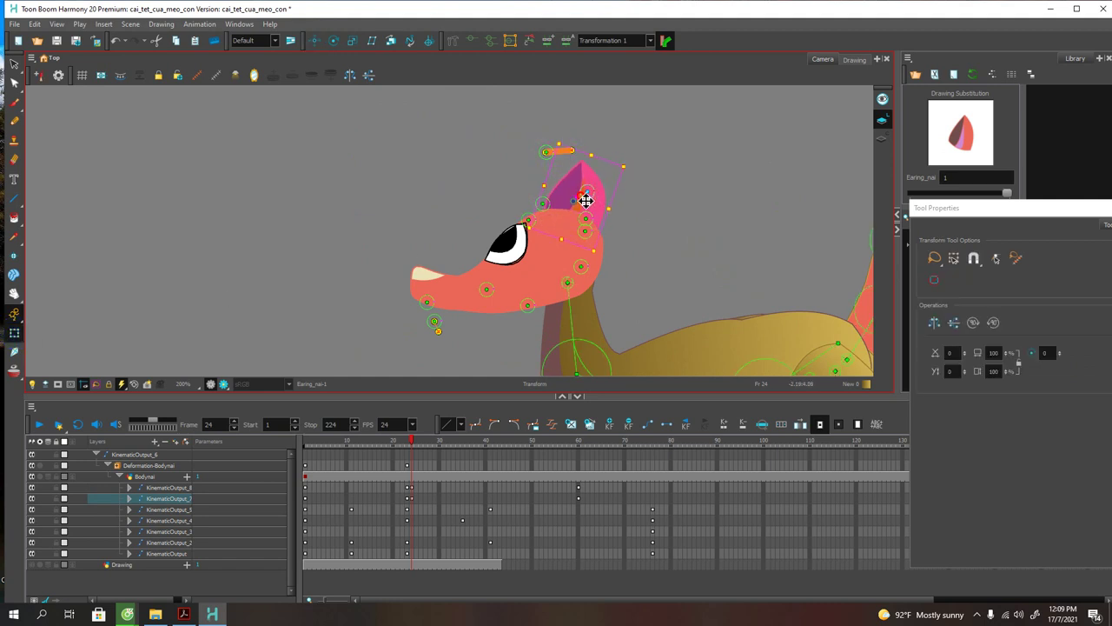
Step: At frame 24, shift the whole deer forward and swing both front legs forward
{"action": "scroll", "coordinate": [704, 236], "scroll_direction": "down", "scroll_amount": 5}
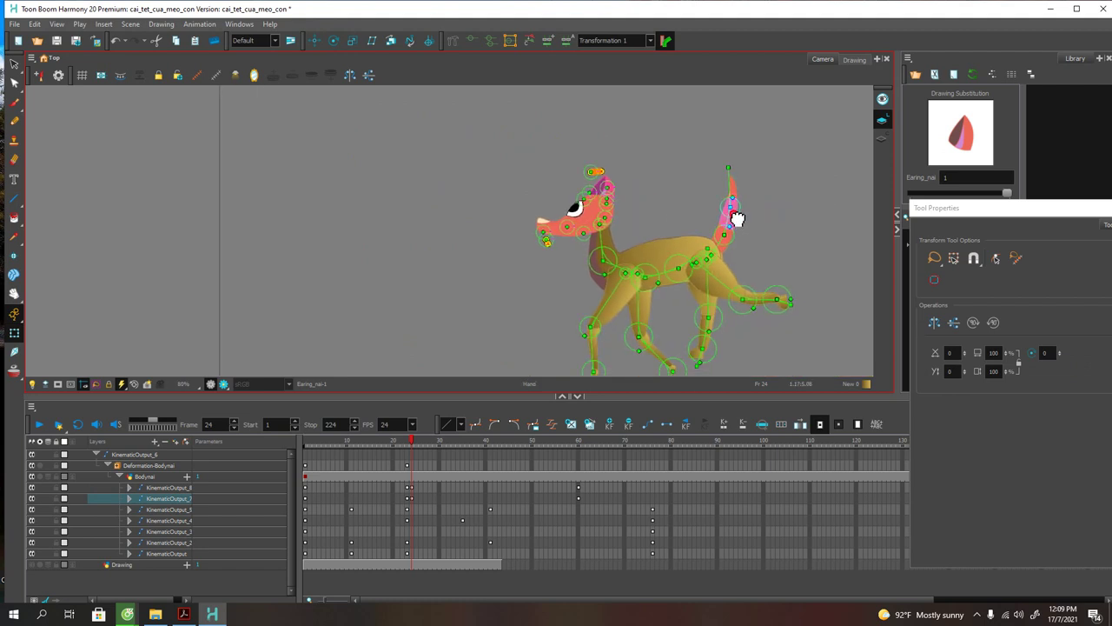
{"action": "left_click_drag", "start_coordinate": [391, 439], "coordinate": [668, 482]}
{"action": "left_click_drag", "start_coordinate": [588, 483], "coordinate": [411, 479]}
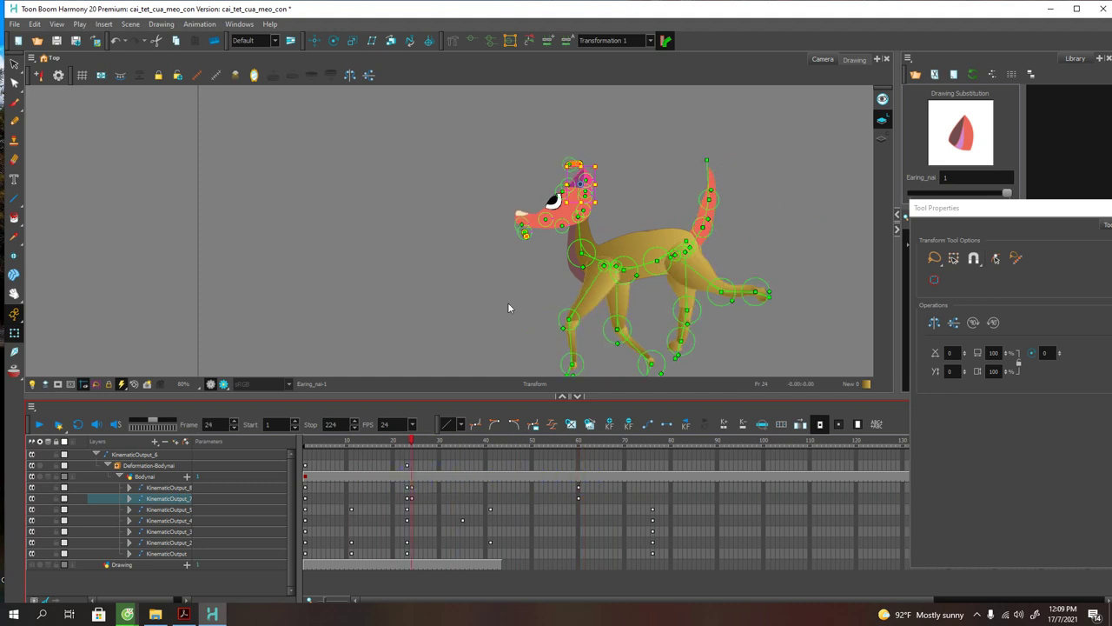
{"action": "left_click", "coordinate": [583, 222]}
{"action": "left_click_drag", "start_coordinate": [579, 218], "coordinate": [490, 217]}
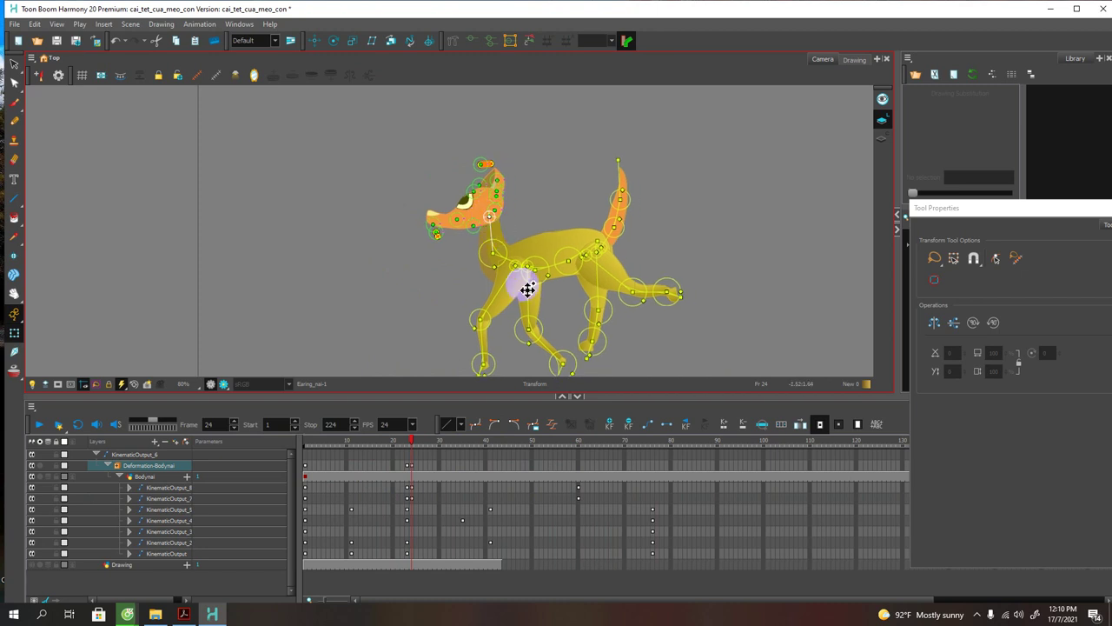
{"action": "left_click_drag", "start_coordinate": [527, 308], "coordinate": [469, 304]}
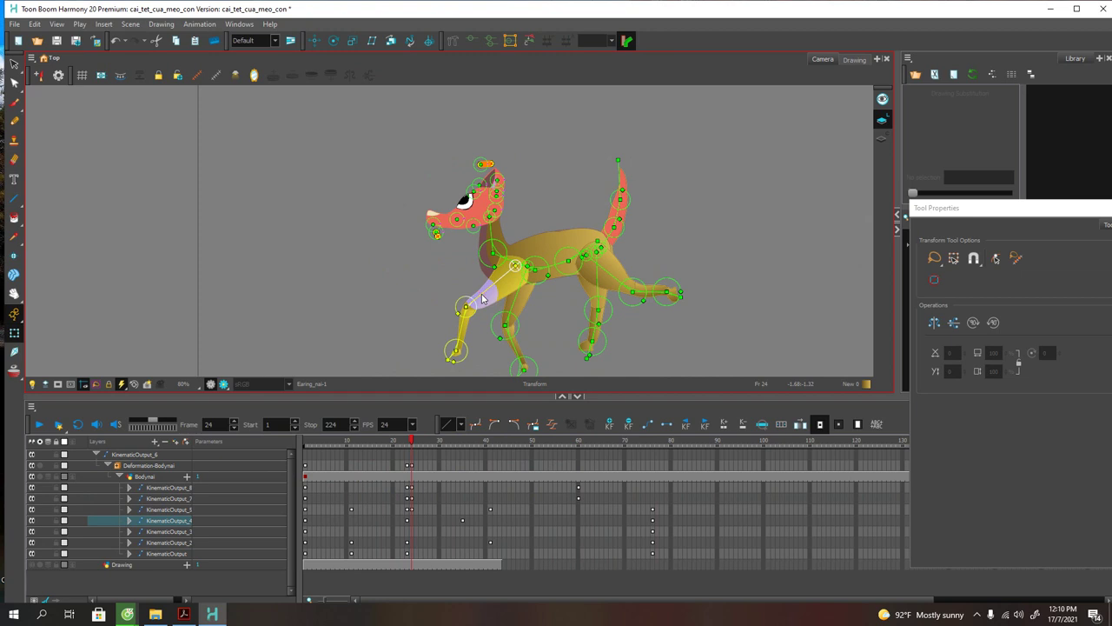
Step: Select the body drawing with the Translate tool and place its pivot in the middle of the torso
{"action": "left_click", "coordinate": [495, 223]}
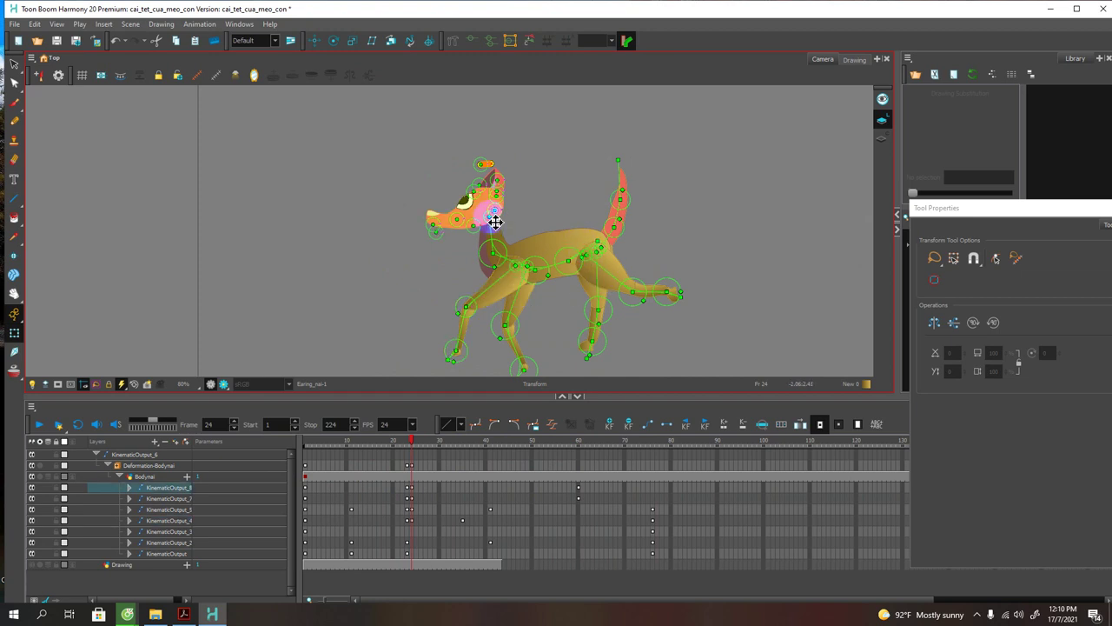
{"action": "left_click", "coordinate": [313, 41]}
{"action": "scroll", "coordinate": [613, 291], "scroll_direction": "down", "scroll_amount": 2}
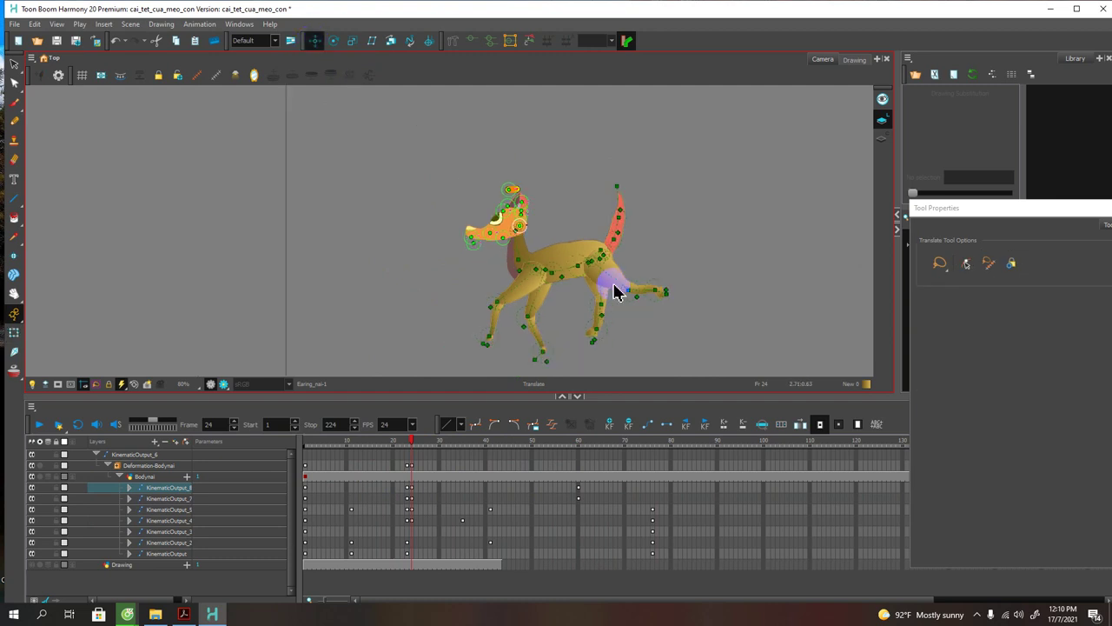
{"action": "scroll", "coordinate": [607, 294], "scroll_direction": "up", "scroll_amount": 1}
{"action": "left_click", "coordinate": [567, 261]}
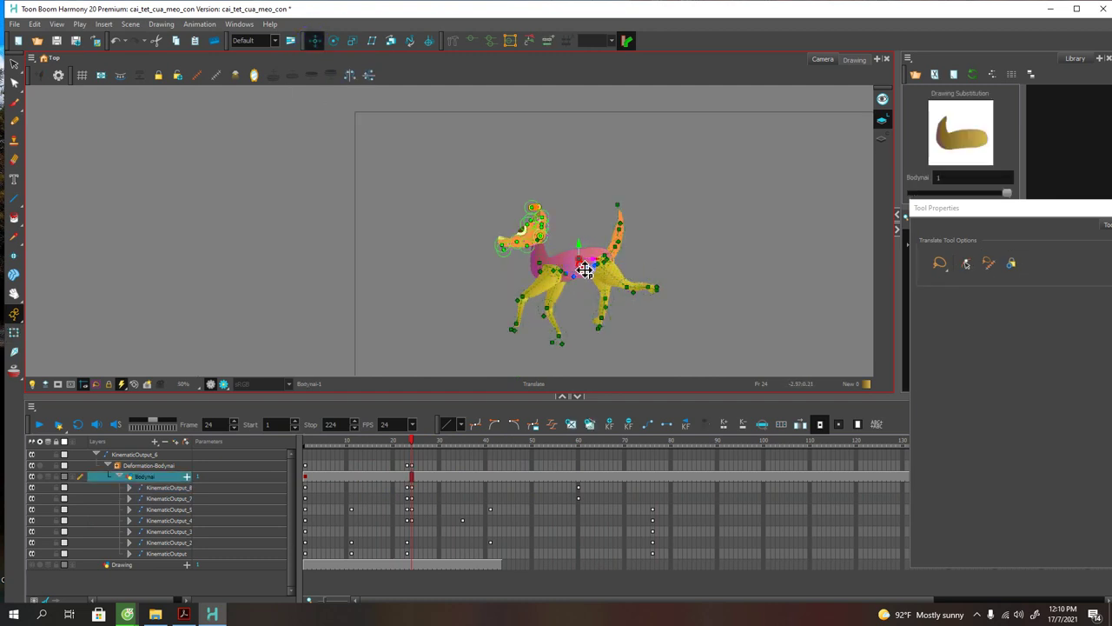
Step: Rotate the body with its attached parts slightly clockwise at frame 24 and nudge the whole deer up and forward
{"action": "left_click", "coordinate": [14, 332]}
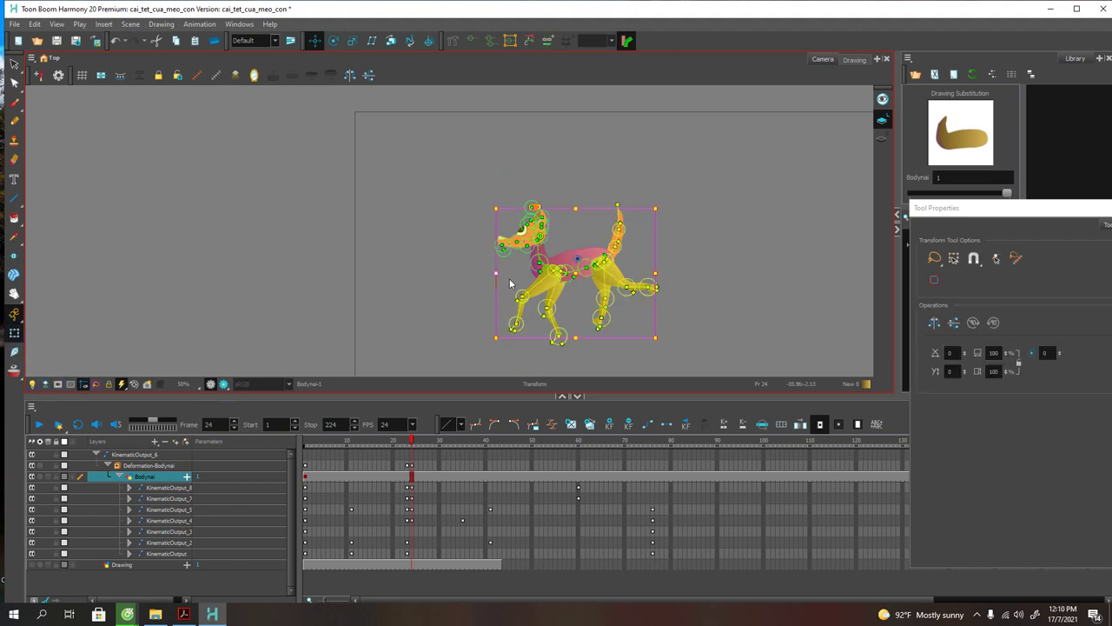
{"action": "scroll", "coordinate": [649, 245], "scroll_direction": "up", "scroll_amount": 1}
{"action": "left_click_drag", "start_coordinate": [677, 178], "coordinate": [685, 192]}
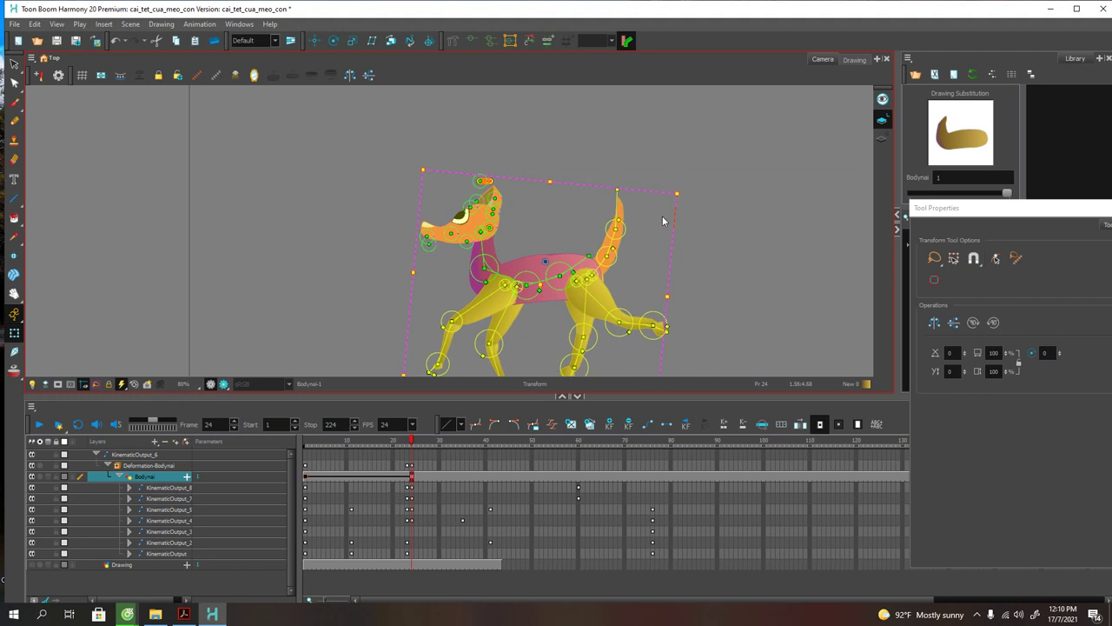
{"action": "left_click", "coordinate": [484, 237]}
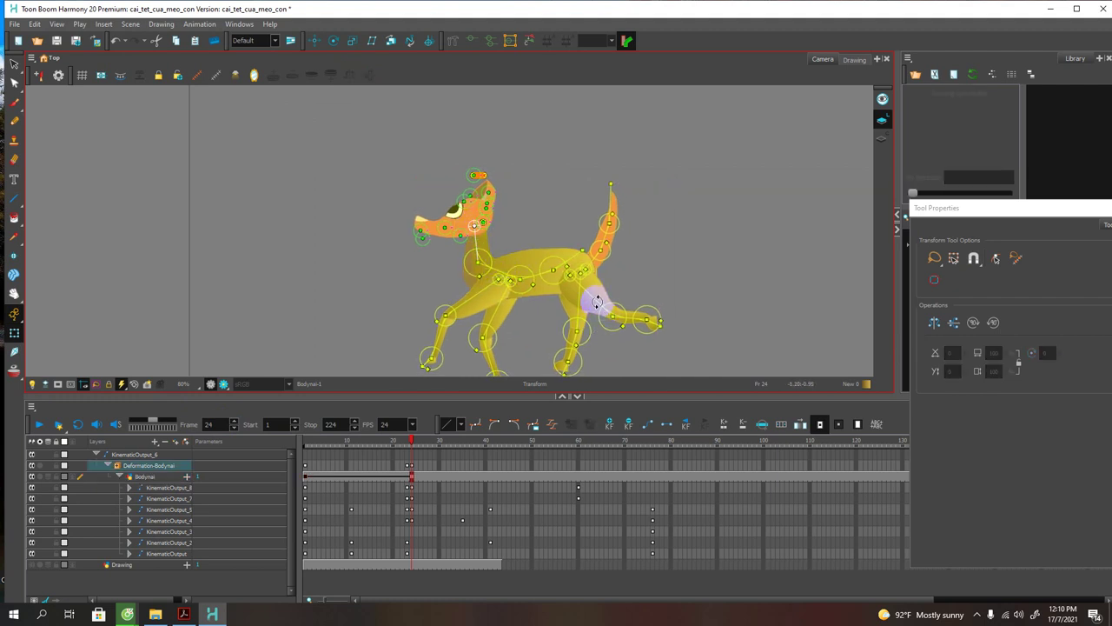
Step: At frame 41, swing the far hind leg backward
{"action": "left_click", "coordinate": [414, 445]}
{"action": "left_click_drag", "start_coordinate": [412, 445], "coordinate": [492, 460]}
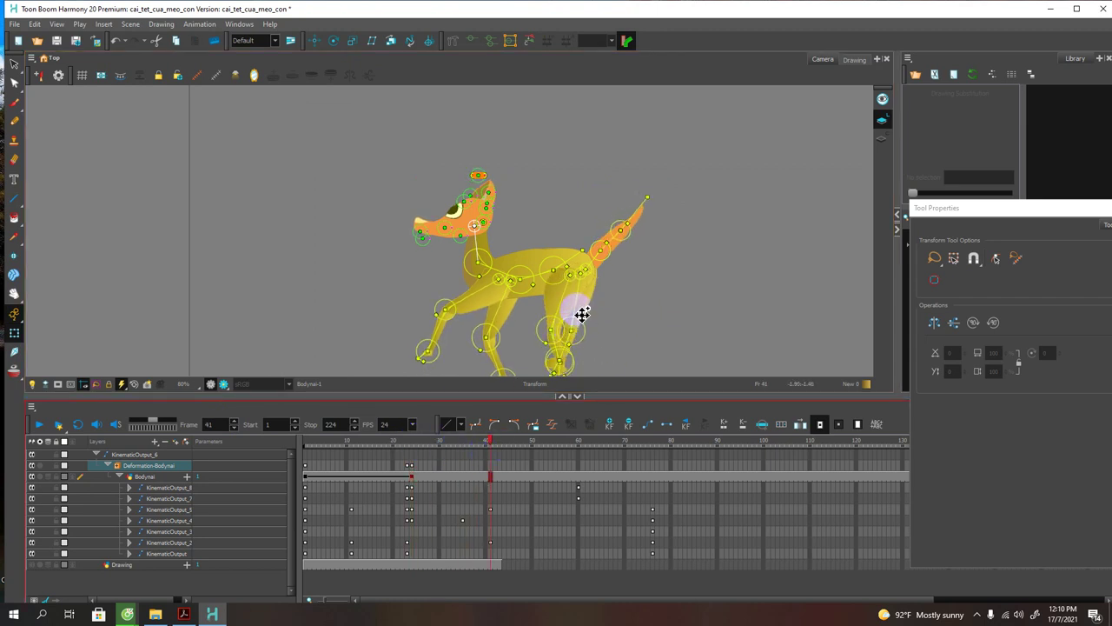
{"action": "left_click_drag", "start_coordinate": [574, 311], "coordinate": [598, 296]}
{"action": "left_click", "coordinate": [515, 415]}
Step: At frame 59, swing both front legs down and back
{"action": "left_click_drag", "start_coordinate": [485, 442], "coordinate": [576, 453]}
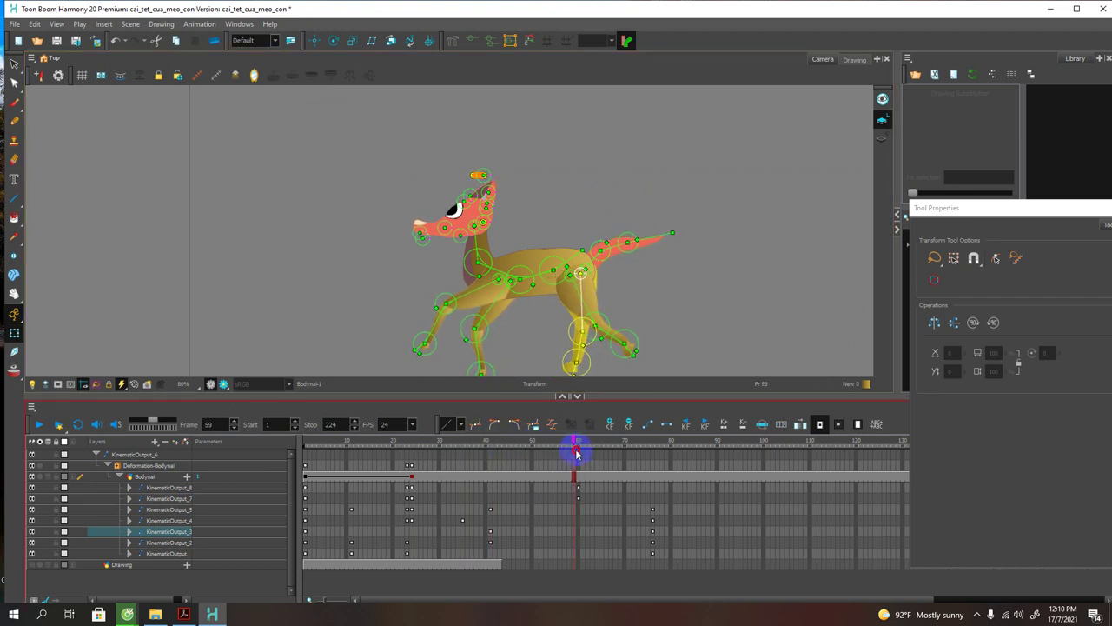
{"action": "left_click_drag", "start_coordinate": [465, 293], "coordinate": [502, 312]}
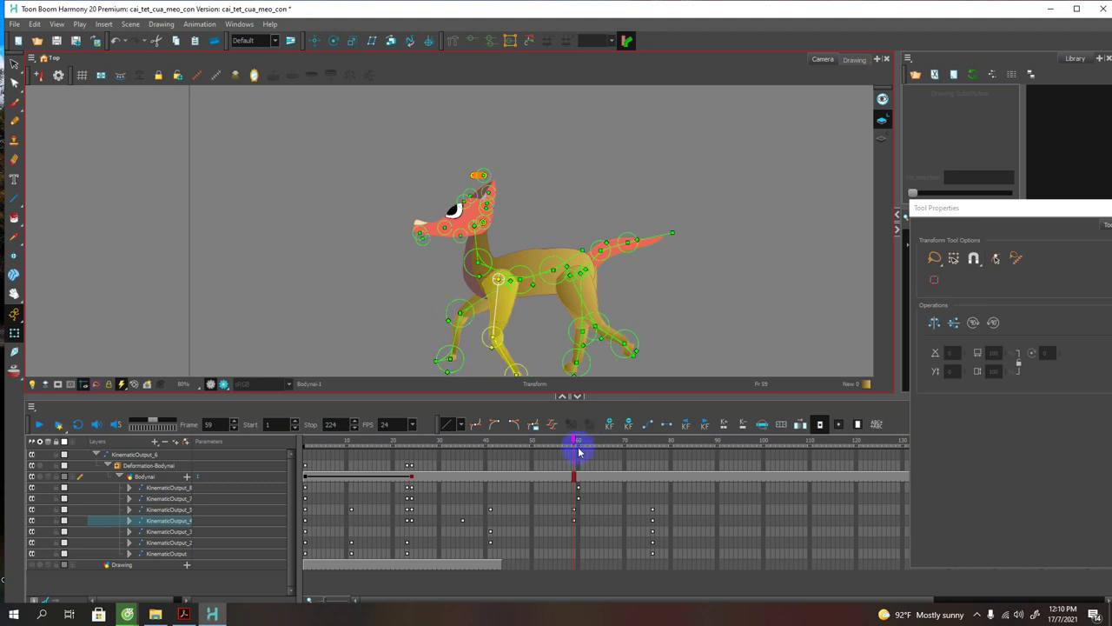
Step: At frame 76, fold the near front leg's lower part backward and raise the tail diagonally above the body
{"action": "left_click_drag", "start_coordinate": [574, 441], "coordinate": [656, 451]}
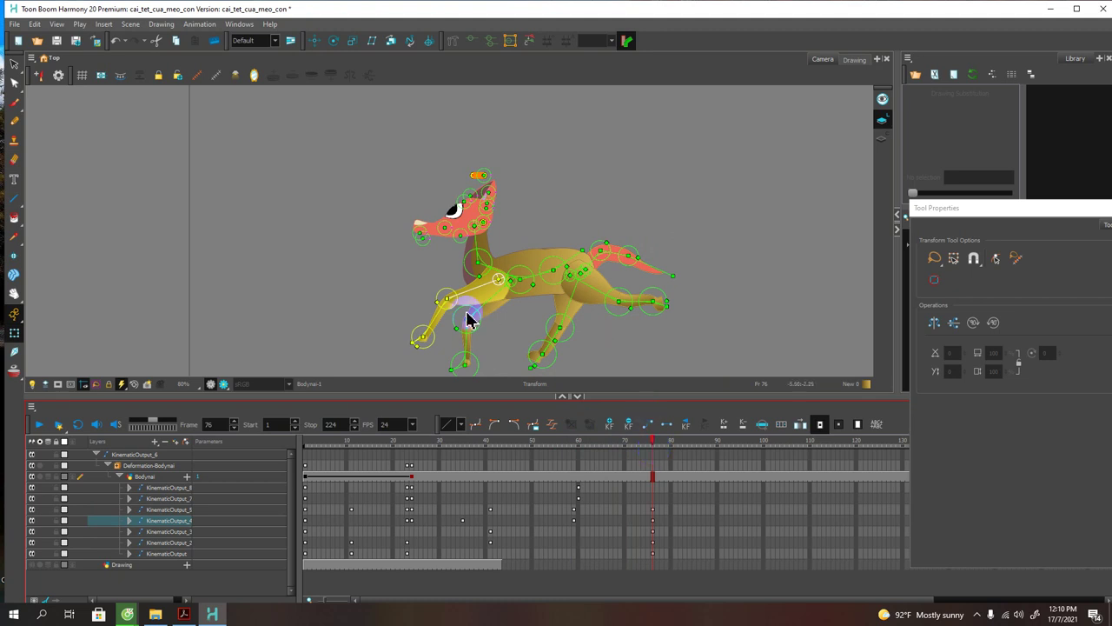
{"action": "left_click_drag", "start_coordinate": [422, 335], "coordinate": [467, 315]}
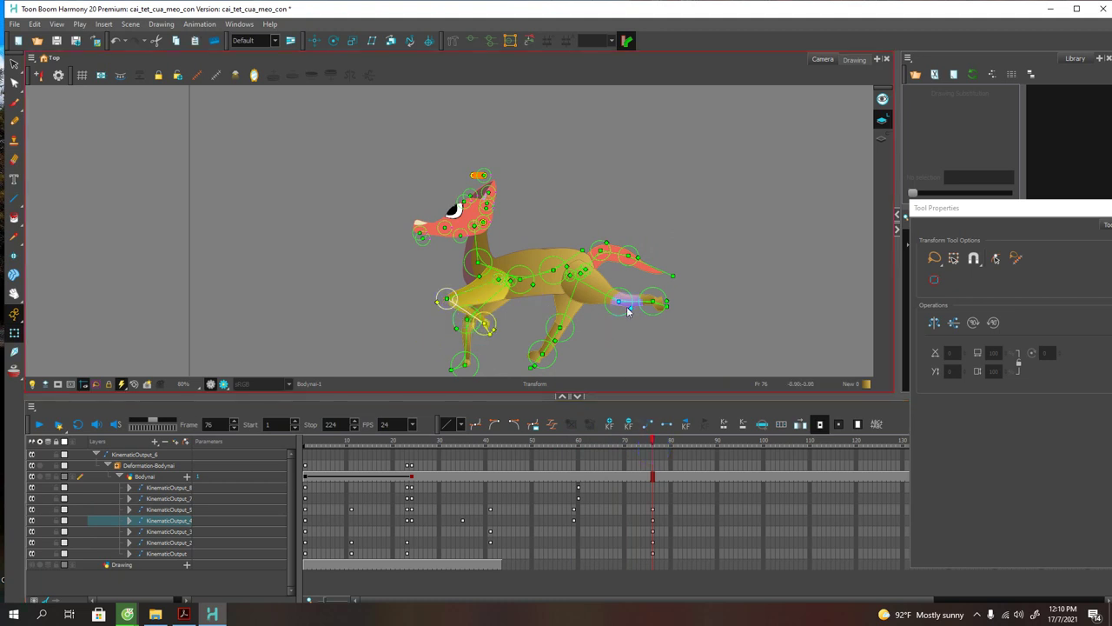
{"action": "left_click_drag", "start_coordinate": [620, 254], "coordinate": [624, 224]}
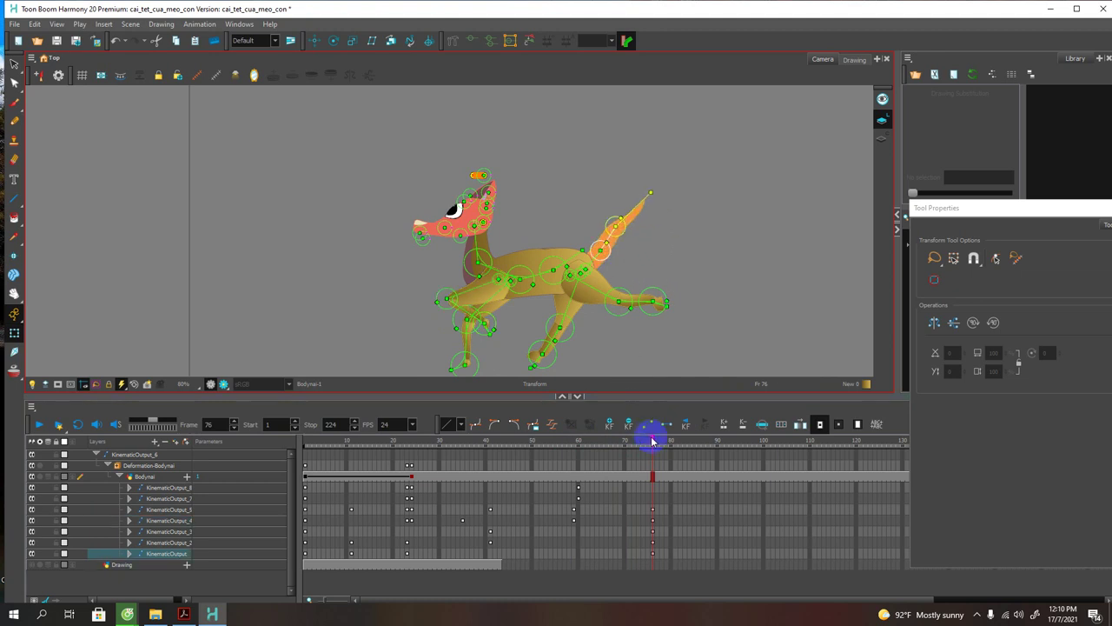
Step: At frame 90, swing the near hind leg under the body, the far hind leg backward, and switch the front legs with the far one reaching forward
{"action": "left_click_drag", "start_coordinate": [653, 440], "coordinate": [716, 449]}
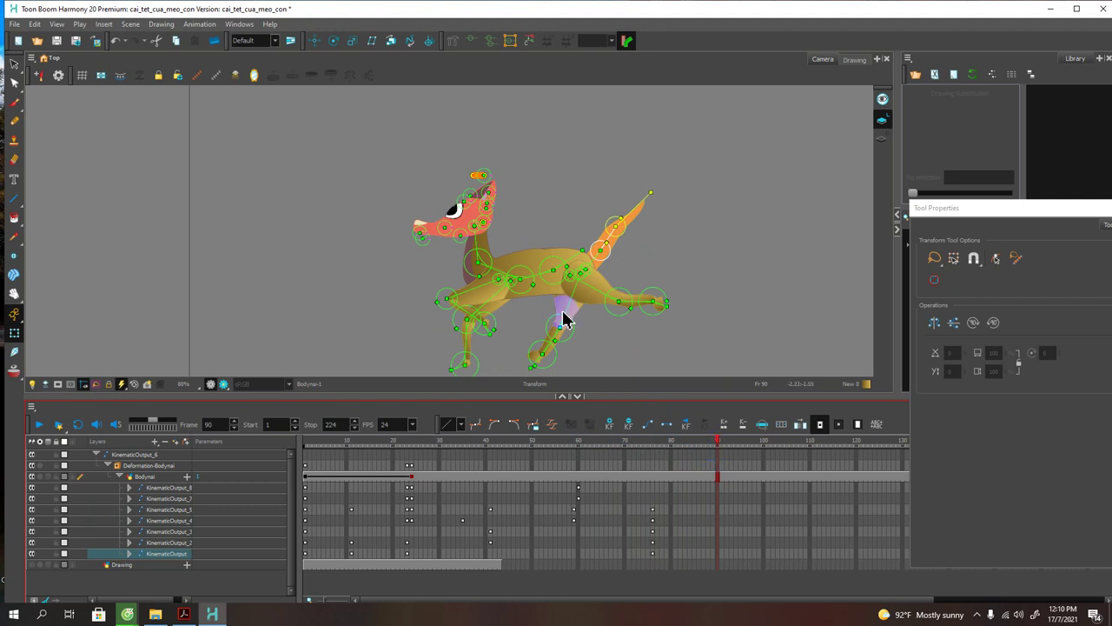
{"action": "left_click_drag", "start_coordinate": [566, 306], "coordinate": [632, 325]}
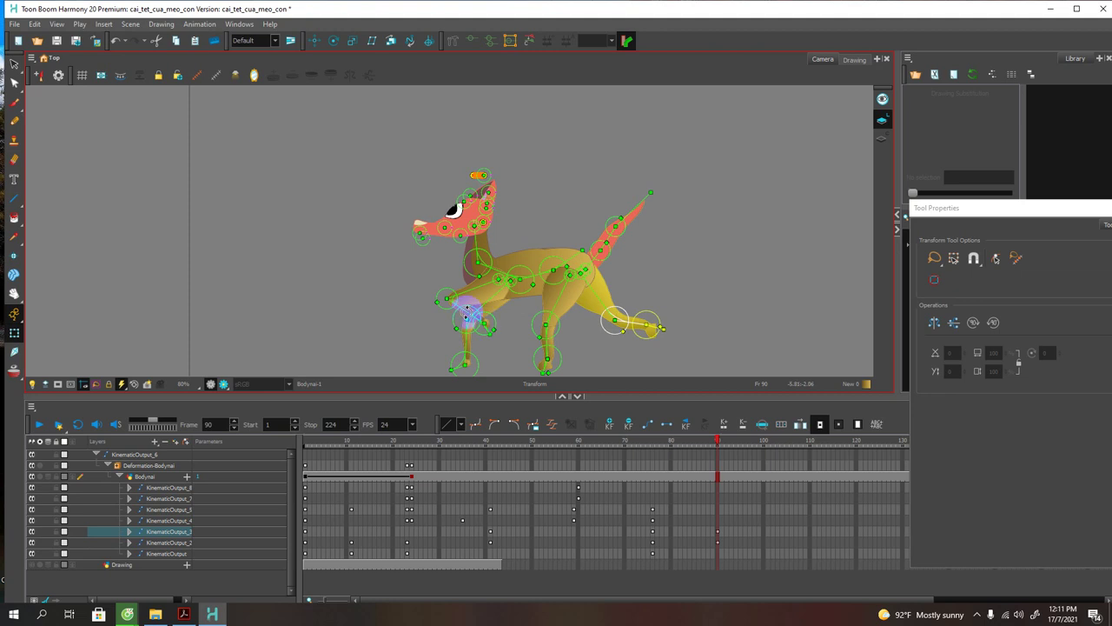
{"action": "mouse_move", "coordinate": [463, 309]}
{"action": "left_mouse_down"}
{"action": "mouse_move", "coordinate": [442, 325]}
{"action": "mouse_move", "coordinate": [496, 300]}
{"action": "mouse_move", "coordinate": [487, 317]}
{"action": "mouse_move", "coordinate": [464, 301]}
{"action": "left_mouse_up"}
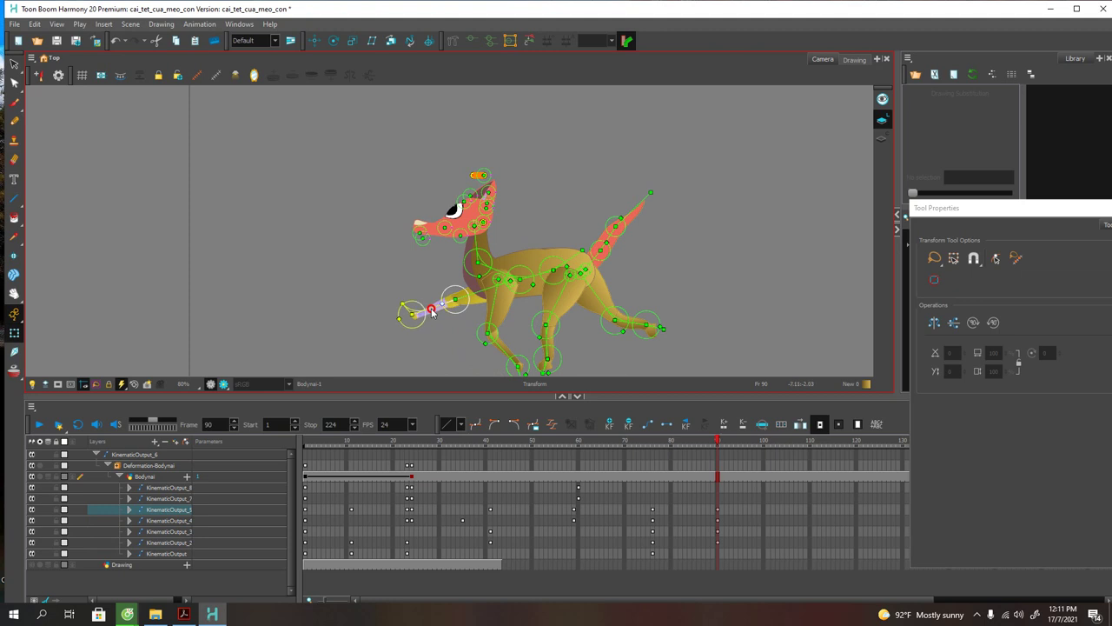
Step: Play the animation from frame 1 to check the leg motion and return to frame 90
{"action": "left_click", "coordinate": [717, 450]}
{"action": "left_click_drag", "start_coordinate": [718, 443], "coordinate": [714, 490]}
{"action": "left_click", "coordinate": [38, 426]}
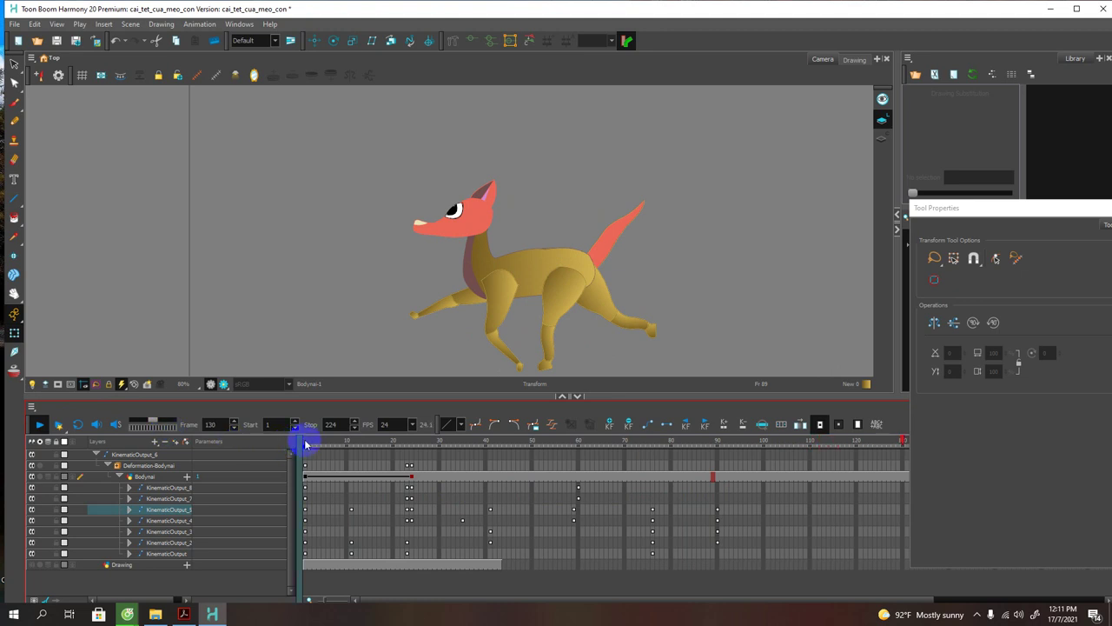
{"action": "left_click", "coordinate": [305, 444]}
{"action": "left_click", "coordinate": [38, 426]}
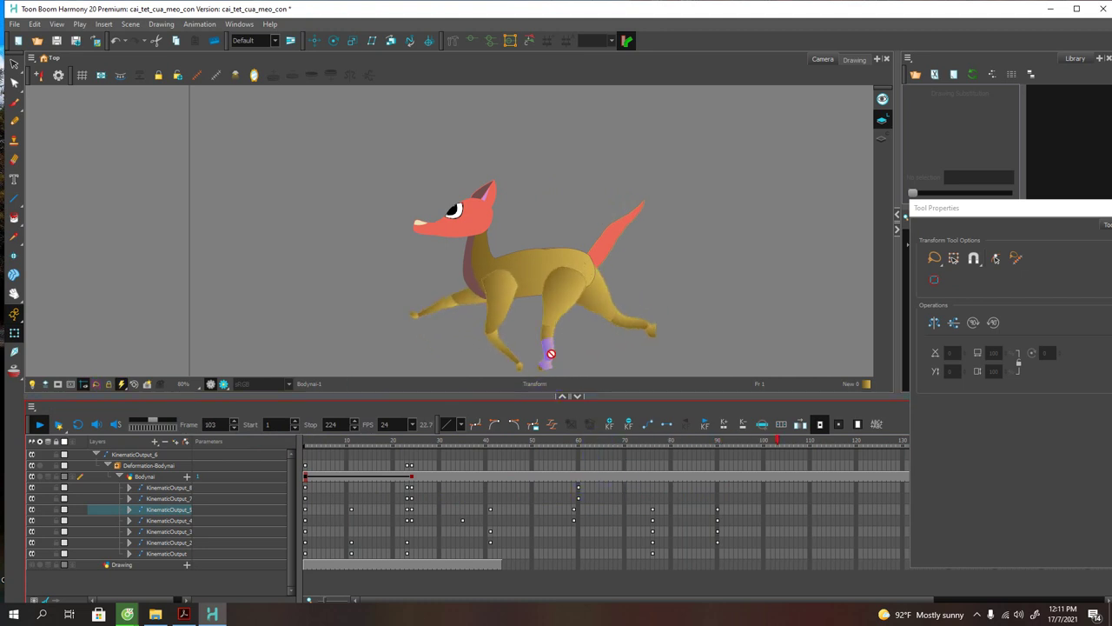
{"action": "left_click", "coordinate": [719, 444]}
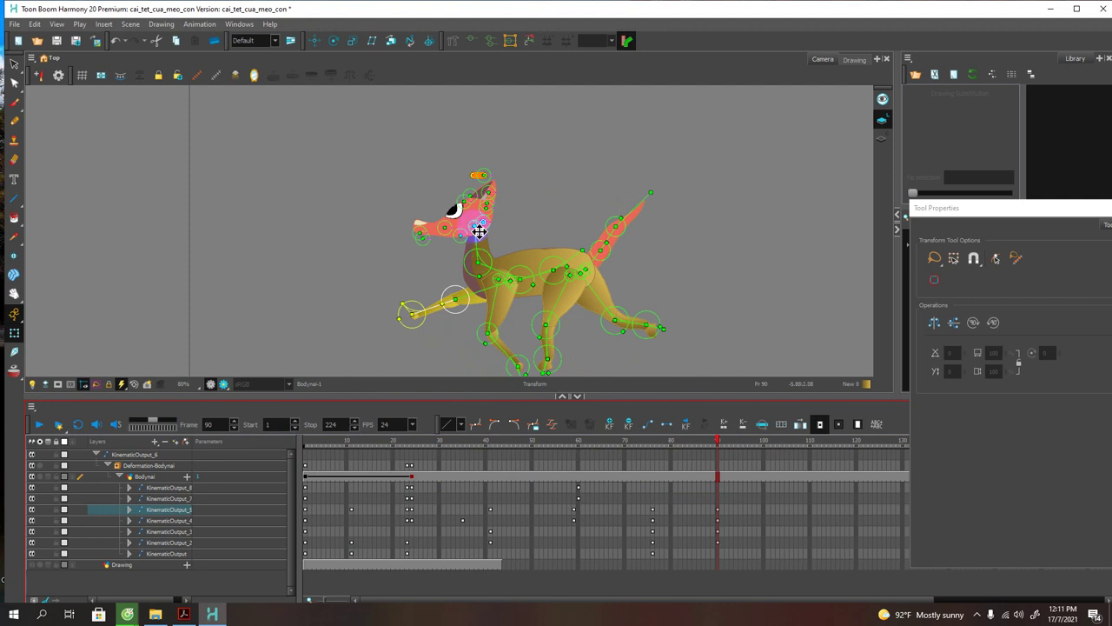
Step: At frame 90, move the whole deer forward and lower the far front and far hind legs
{"action": "left_click_drag", "start_coordinate": [479, 230], "coordinate": [423, 308]}
{"action": "left_click_drag", "start_coordinate": [717, 443], "coordinate": [718, 496]}
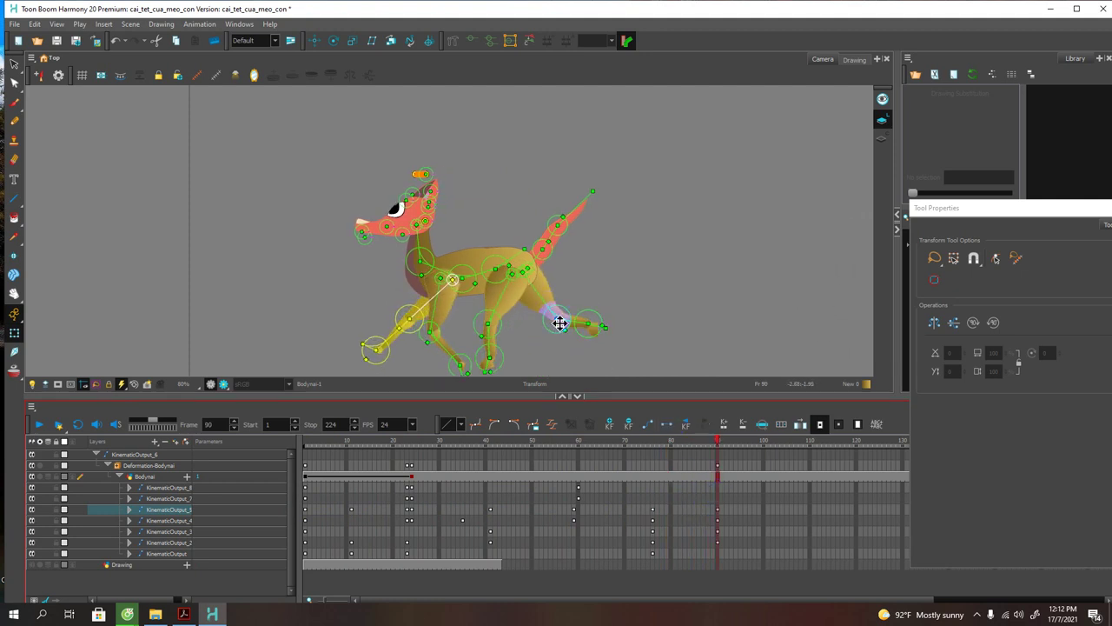
{"action": "left_click_drag", "start_coordinate": [560, 324], "coordinate": [554, 322]}
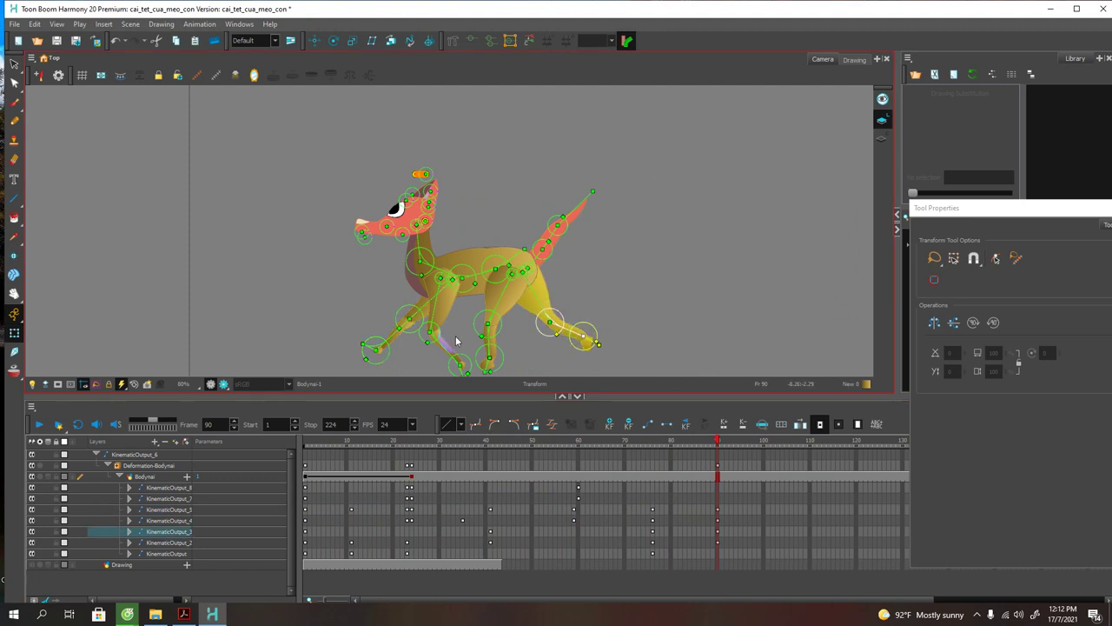
{"action": "left_click_drag", "start_coordinate": [716, 443], "coordinate": [719, 474]}
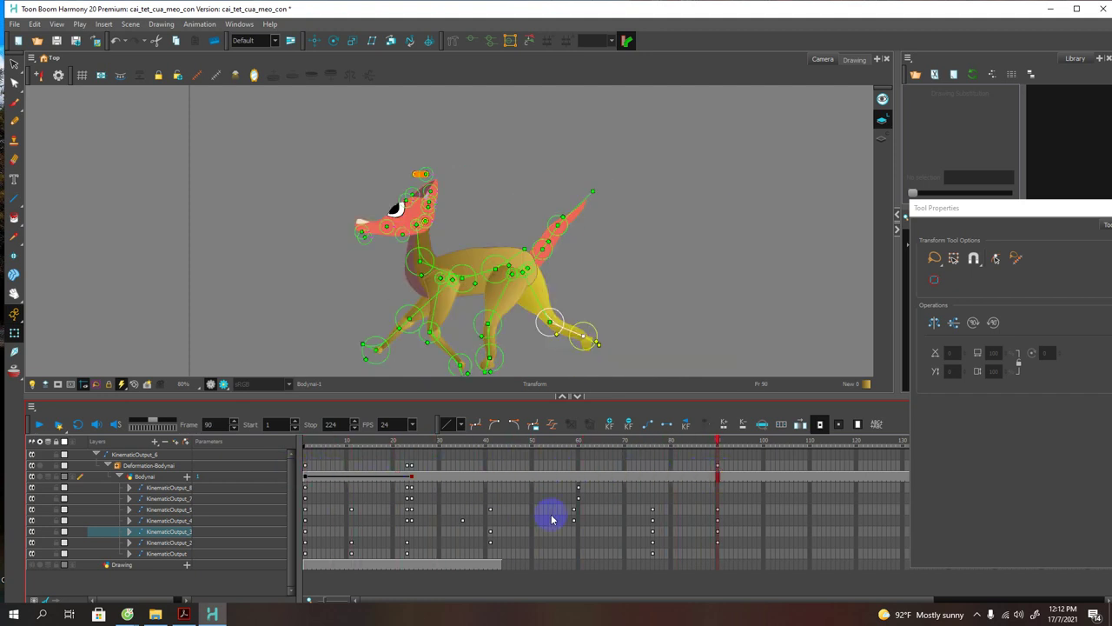
{"action": "left_click", "coordinate": [979, 616]}
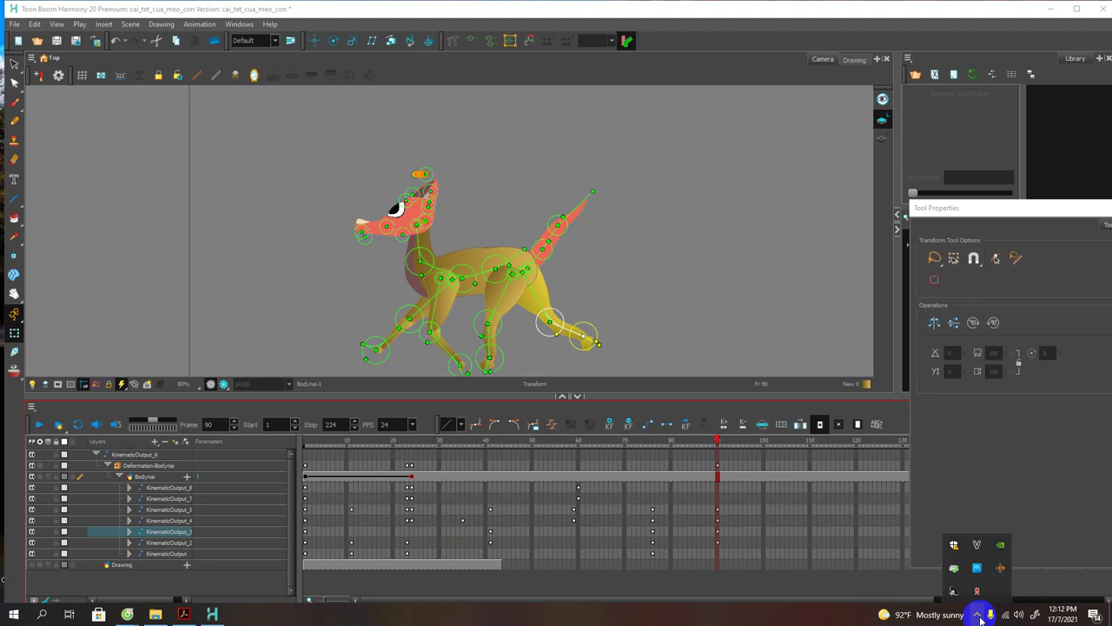
{"action": "left_click", "coordinate": [718, 443]}
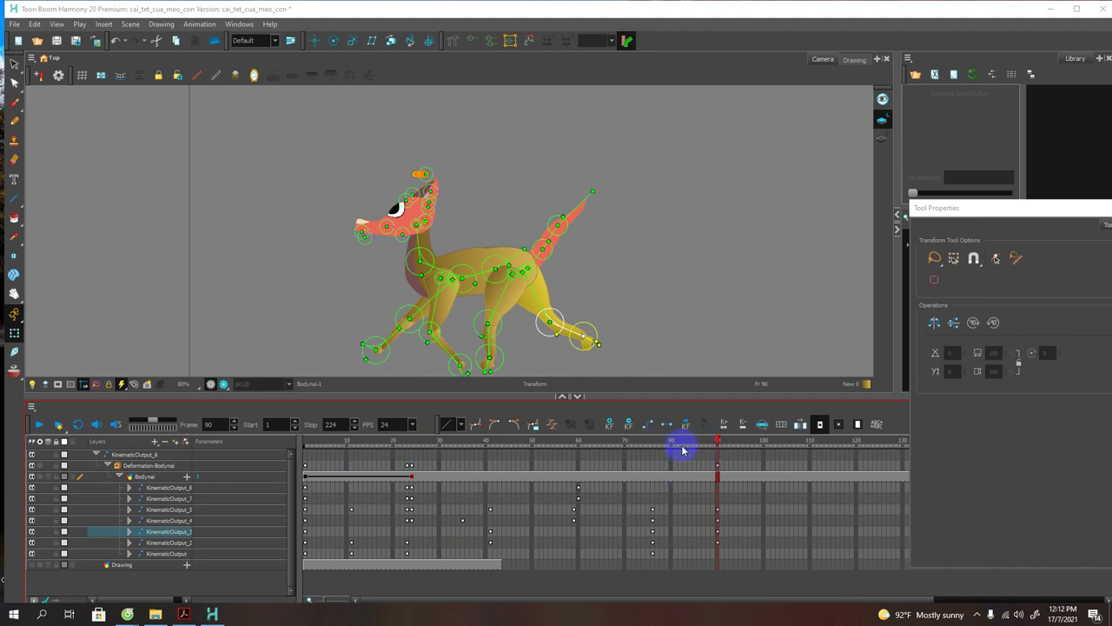
{"action": "left_click", "coordinate": [714, 441]}
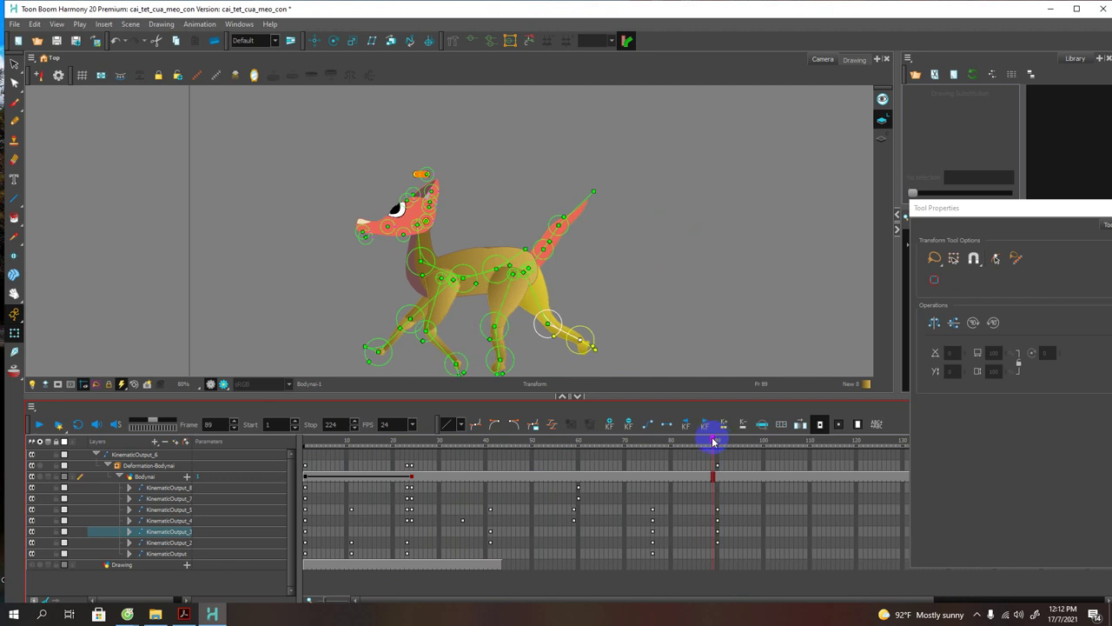
Step: At frame 78, bend the tip of the snout slightly upward and straighten the ear upright
{"action": "left_click_drag", "start_coordinate": [713, 441], "coordinate": [662, 460]}
{"action": "scroll", "coordinate": [362, 251], "scroll_direction": "up", "scroll_amount": 4}
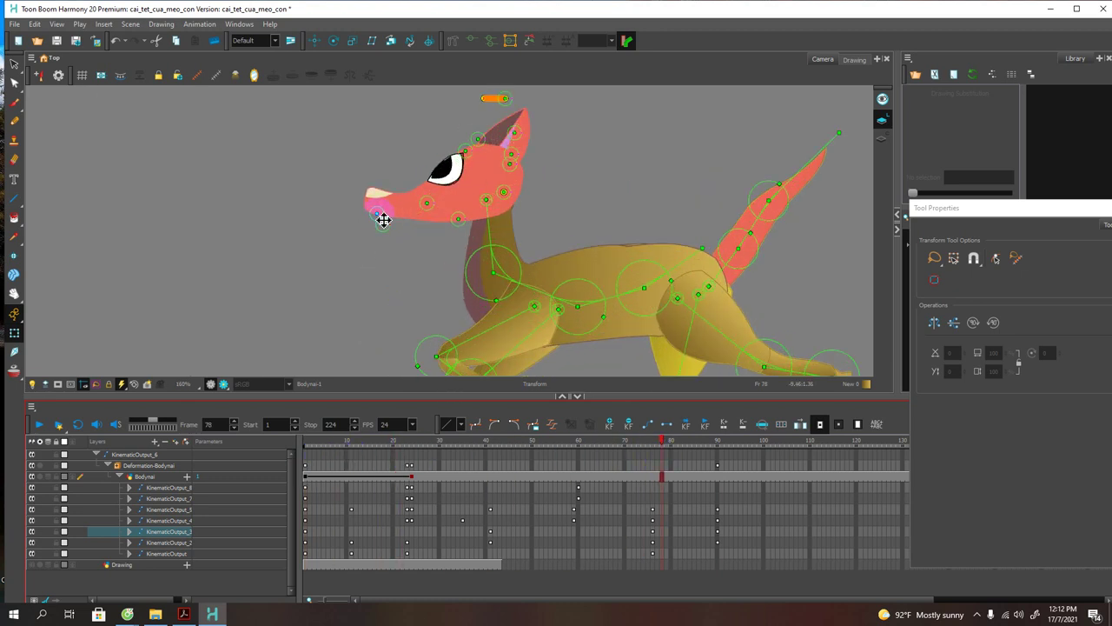
{"action": "left_click_drag", "start_coordinate": [383, 220], "coordinate": [382, 209]}
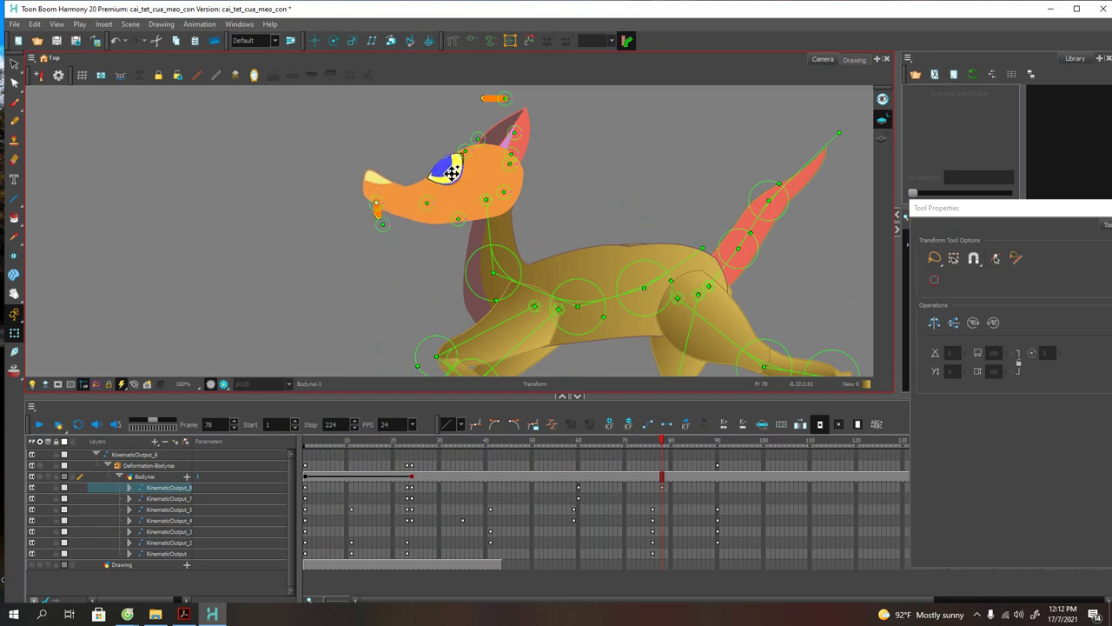
{"action": "left_click", "coordinate": [450, 173]}
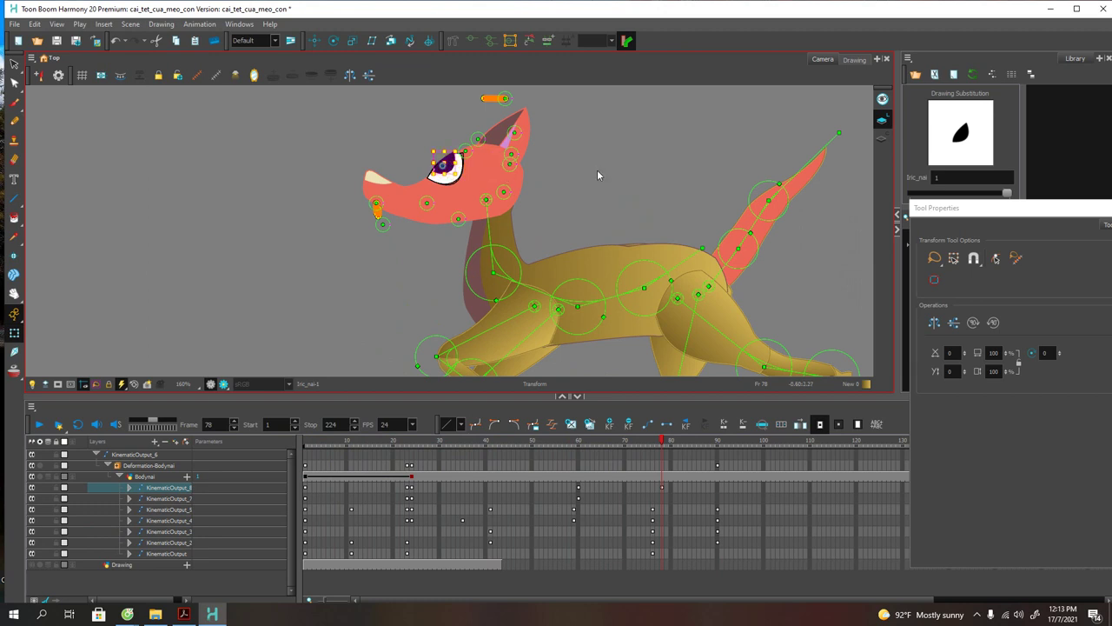
{"action": "left_click", "coordinate": [518, 133]}
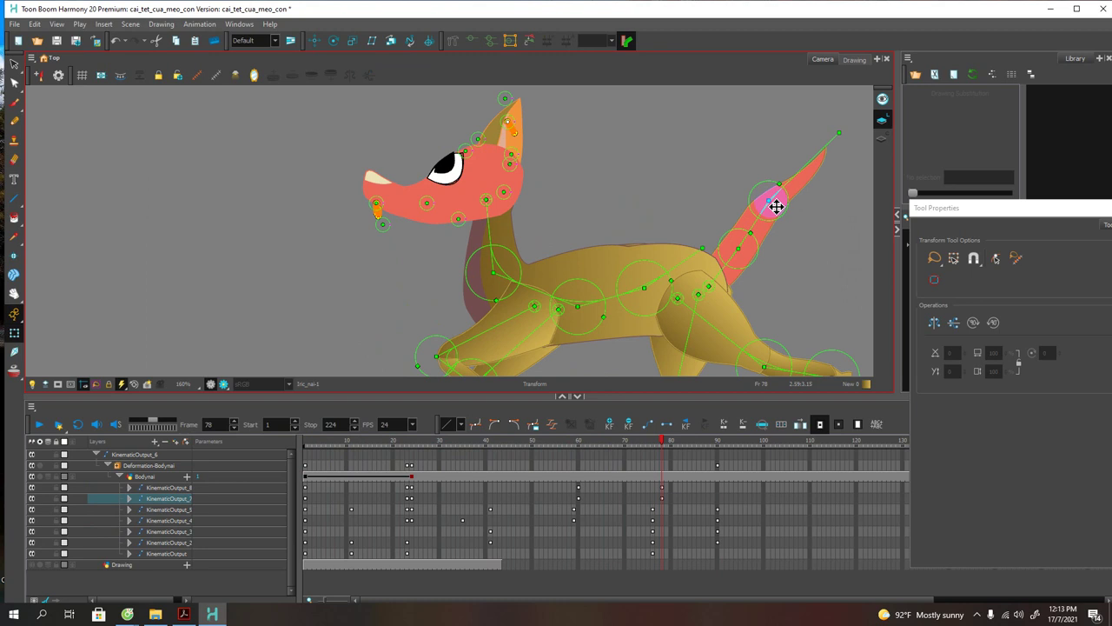
Step: At frame 78, swing the tail downward and back behind the body
{"action": "left_click_drag", "start_coordinate": [774, 207], "coordinate": [790, 219]}
{"action": "left_click", "coordinate": [717, 421]}
{"action": "left_click", "coordinate": [667, 448]}
Step: At frame 100, raise the tail upright with its tip curled toward the head, and scrub the timeline to preview the movement
{"action": "left_click_drag", "start_coordinate": [662, 443], "coordinate": [764, 458]}
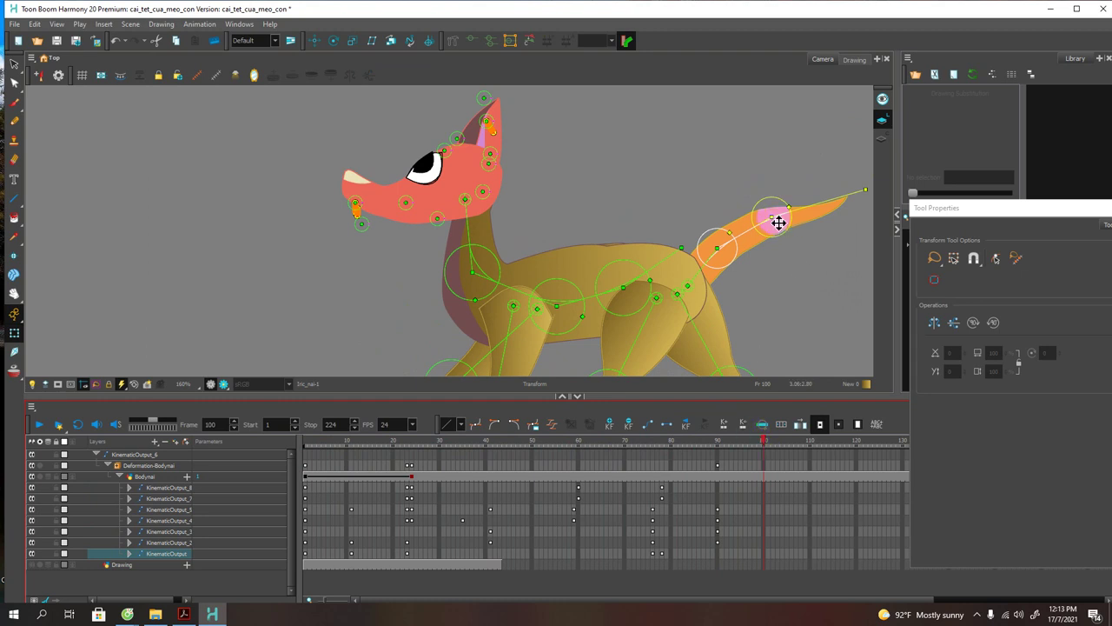
{"action": "left_click_drag", "start_coordinate": [779, 223], "coordinate": [740, 185]}
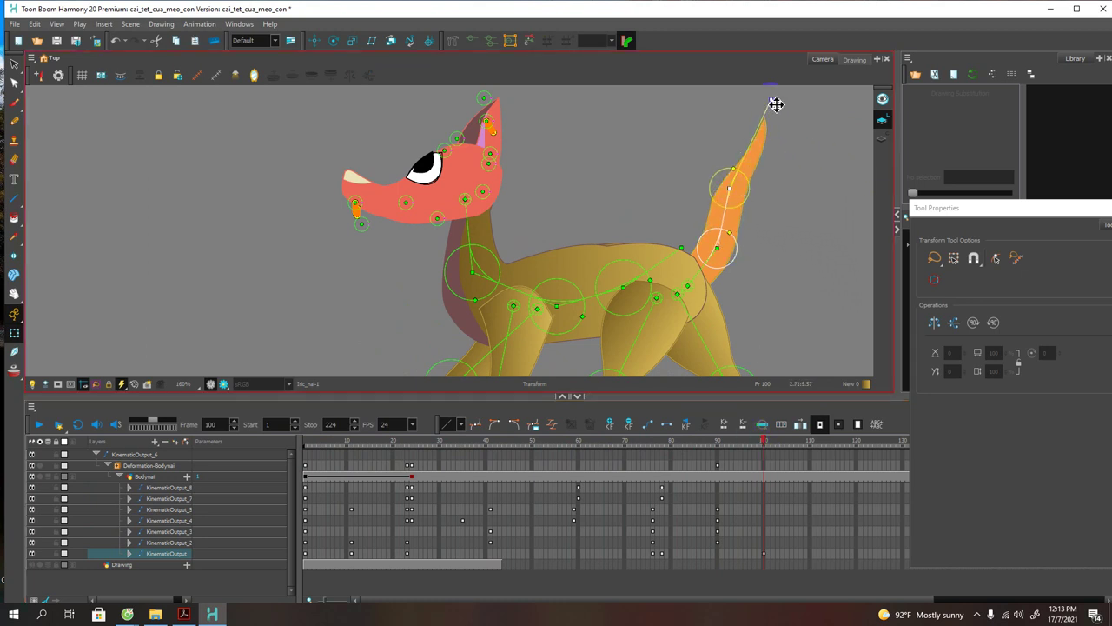
{"action": "left_click_drag", "start_coordinate": [776, 104], "coordinate": [711, 94]}
{"action": "left_click", "coordinate": [623, 465]}
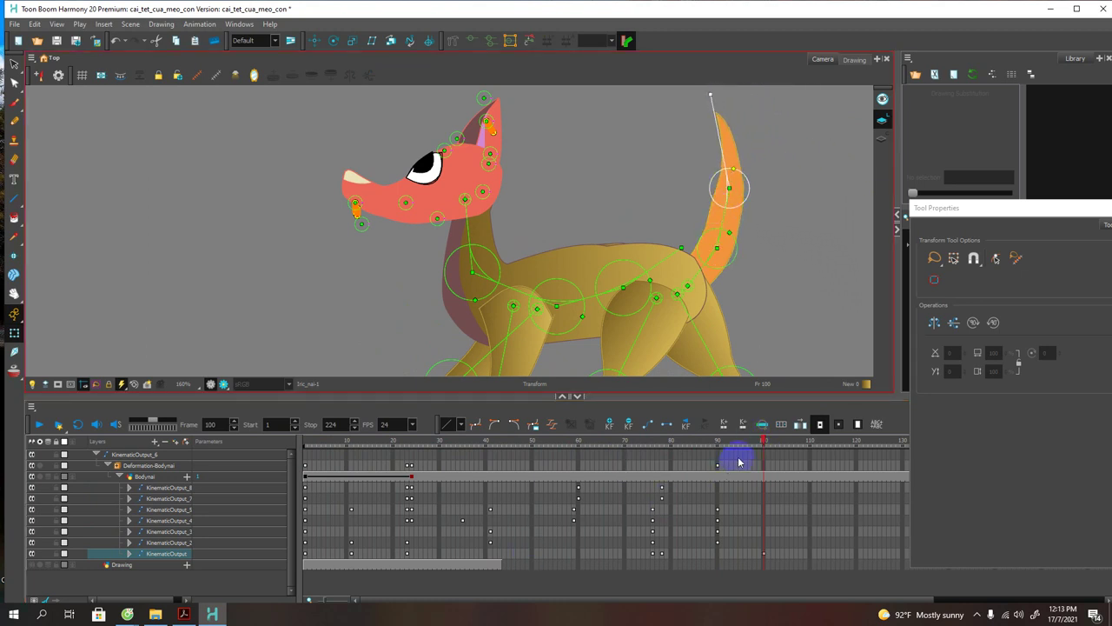
{"action": "left_click_drag", "start_coordinate": [317, 476], "coordinate": [708, 489]}
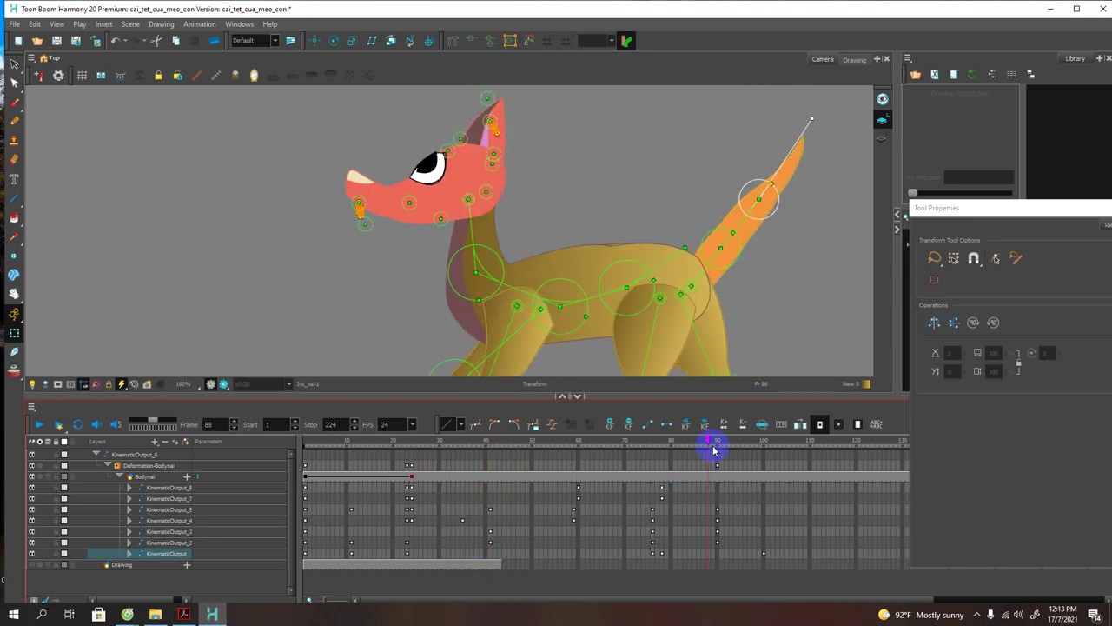